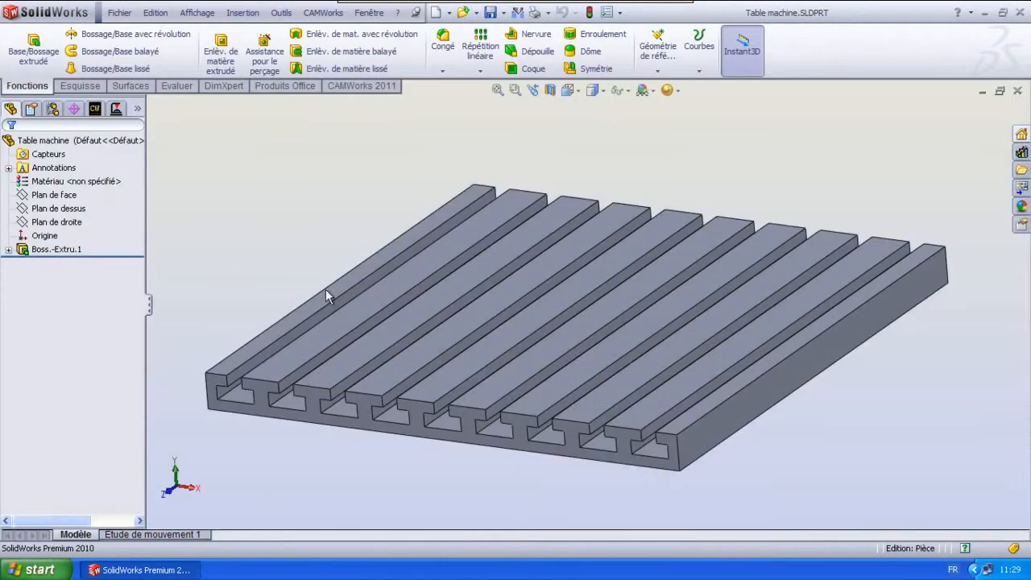
# - Examine the slotted machine table in a four-view layout, then from different angles in a single view
pyautogui.click(568, 90)
pyautogui.click(623, 167)
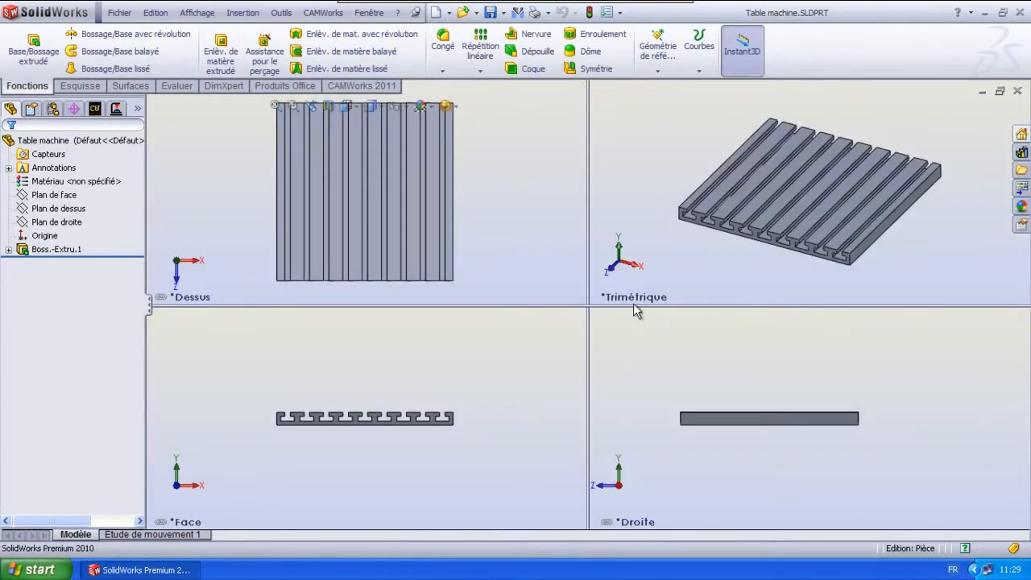
pyautogui.scroll(-2, 800, 214)
pyautogui.scroll(-1, 407, 422)
pyautogui.scroll(1, 407, 422)
pyautogui.moveTo(796, 194); pyautogui.dragTo(778, 209, button='middle')
pyautogui.click(795, 91)
pyautogui.click(791, 169)
pyautogui.moveTo(603, 266); pyautogui.dragTo(699, 356, button='middle')
pyautogui.scroll(-1, 533, 300)
pyautogui.scroll(1, 534, 301)
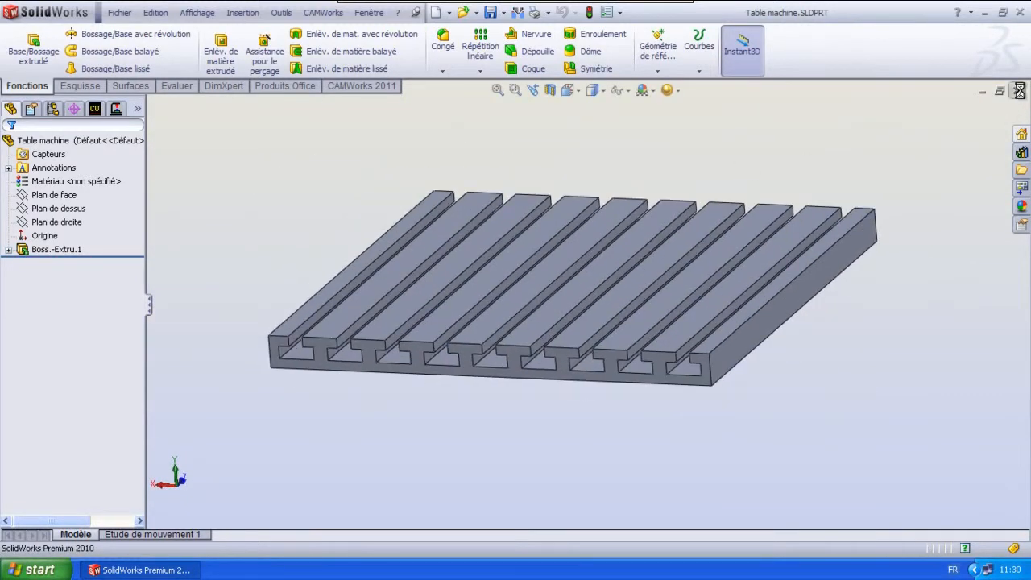
# - Close the machine table part and create a new part document
pyautogui.click(1018, 91)
pyautogui.click(316, 12)
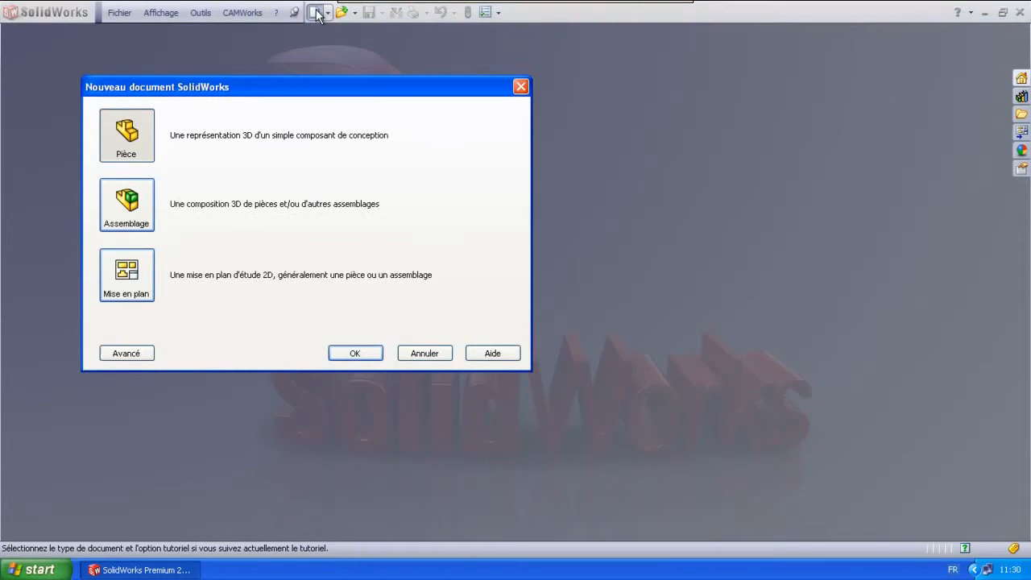
pyautogui.doubleClick(127, 133)
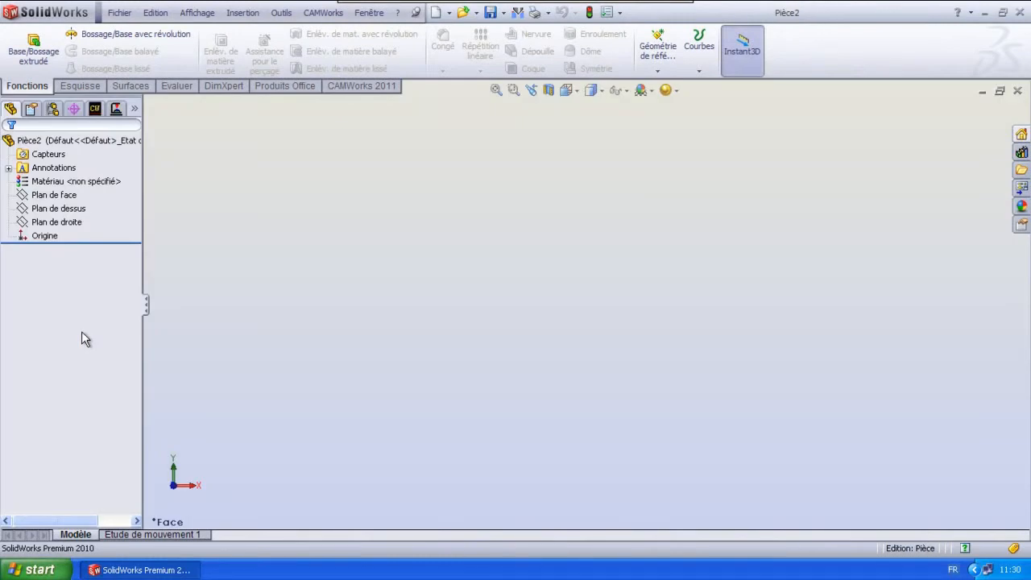
# - Start a sketch on the front plane (Plan de face) and draw a centre rectangle from the origin, about 158 × 124 mm
pyautogui.click(54, 198)
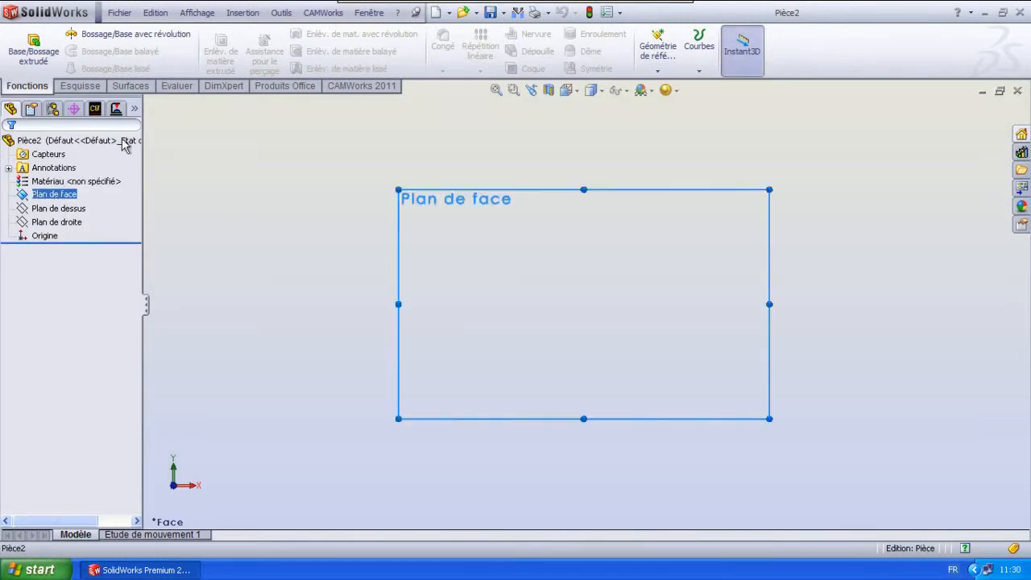
pyautogui.click(80, 85)
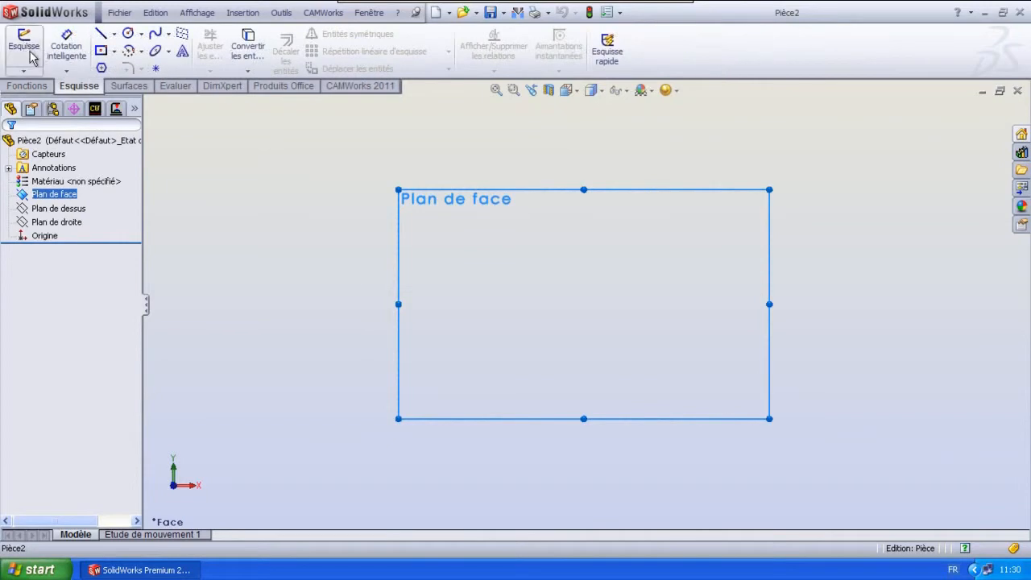
pyautogui.click(30, 56)
pyautogui.click(101, 51)
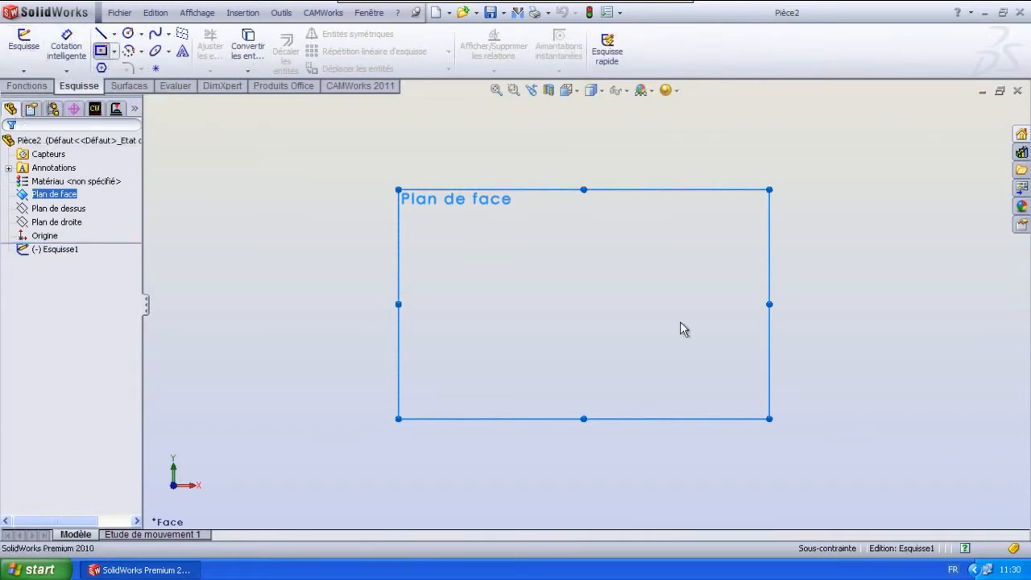
pyautogui.click(585, 306)
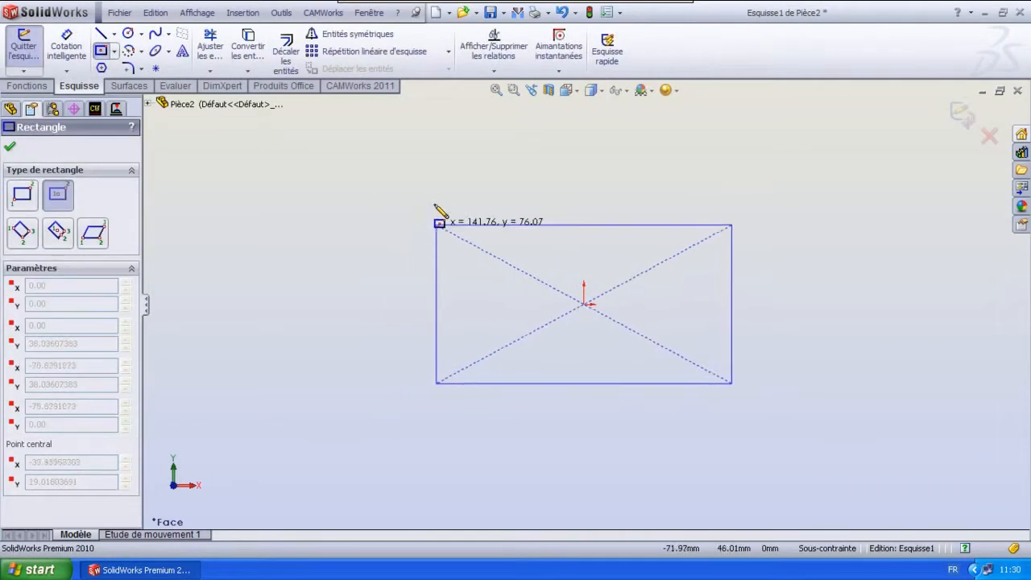
pyautogui.click(420, 177)
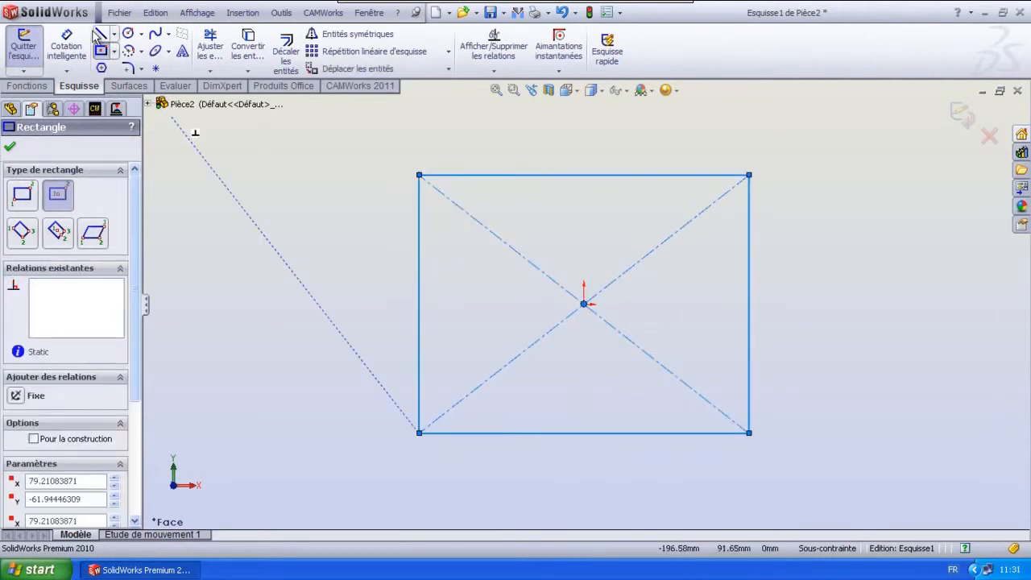
# - Dimension the rectangle 160 mm wide and 160 mm high
pyautogui.click(67, 48)
pyautogui.click(596, 174)
pyautogui.click(586, 156)
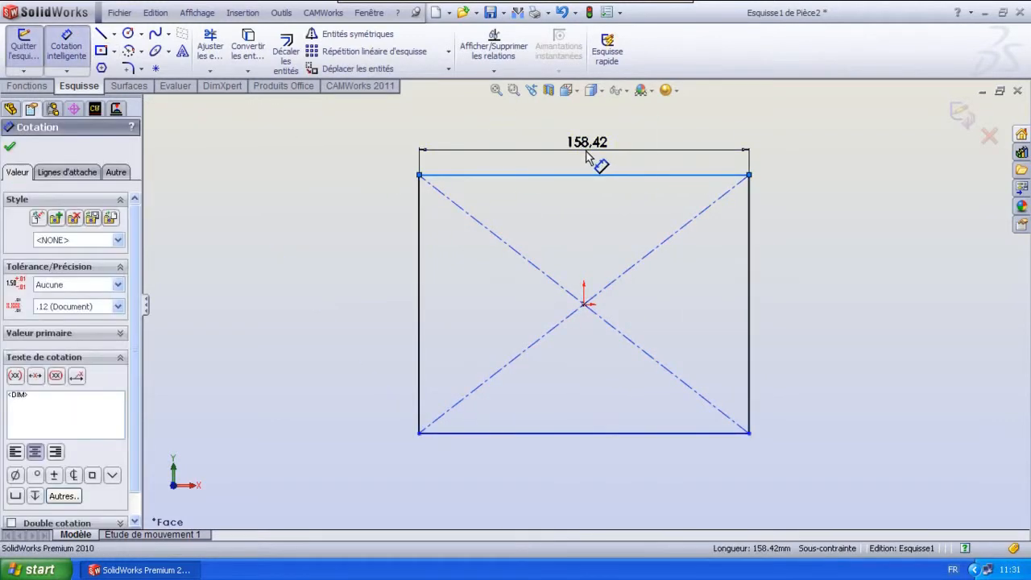
pyautogui.write('160')
pyautogui.press('Return')
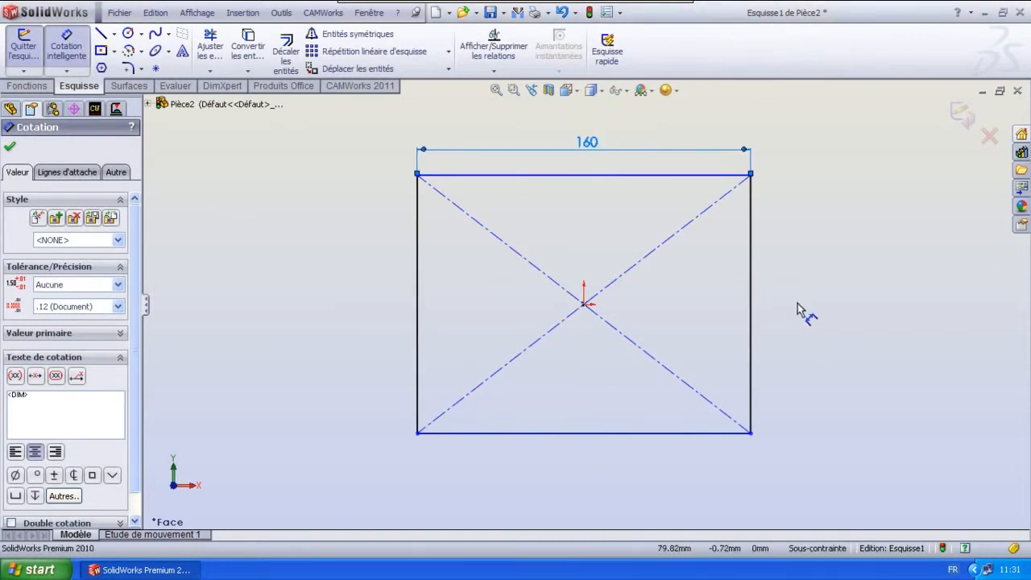
pyautogui.click(752, 316)
pyautogui.click(790, 312)
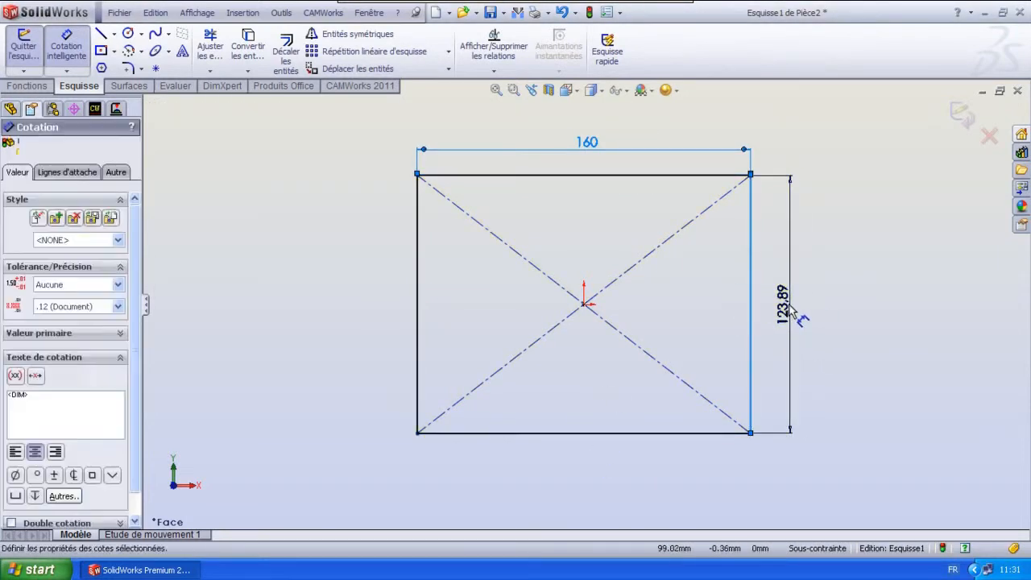
pyautogui.write('160')
pyautogui.press('Return')
# - Draw a horizontal centreline through the origin, extending past both sides of the square
pyautogui.scroll(3, 578, 272)
pyautogui.scroll(-2, 584, 272)
pyautogui.click(114, 34)
pyautogui.click(127, 50)
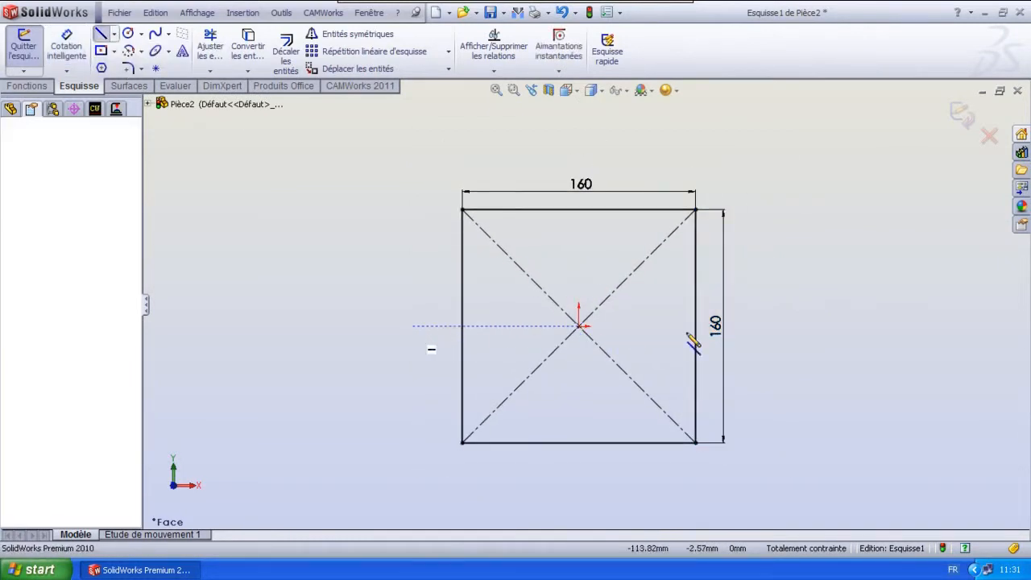
pyautogui.click(762, 325)
pyautogui.press('Escape')
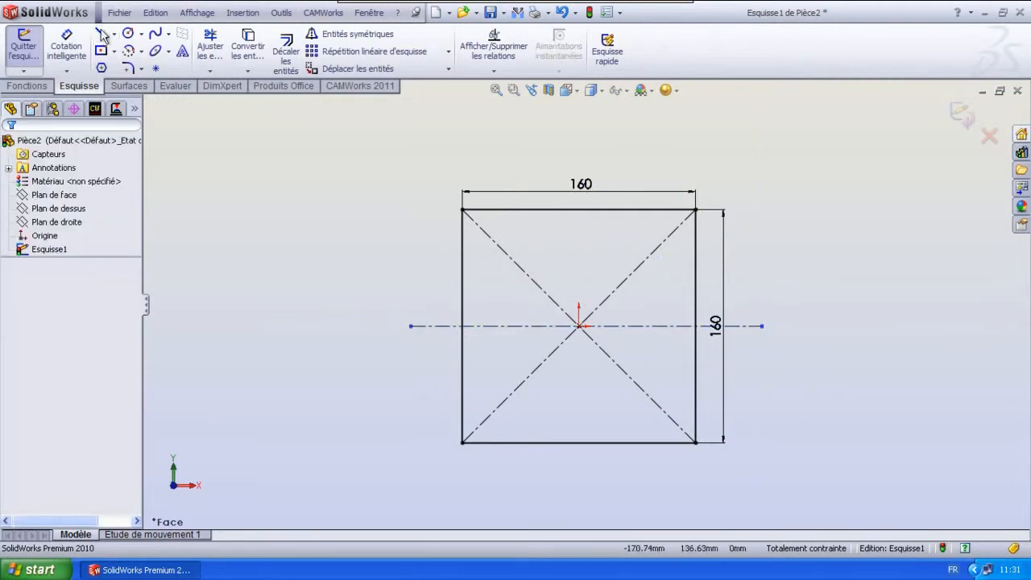
# - Draw a vertical construction centreline about 217 mm long through the origin, extending above and below the square
pyautogui.click(138, 69)
pyautogui.click(166, 83)
pyautogui.click(114, 34)
pyautogui.click(123, 67)
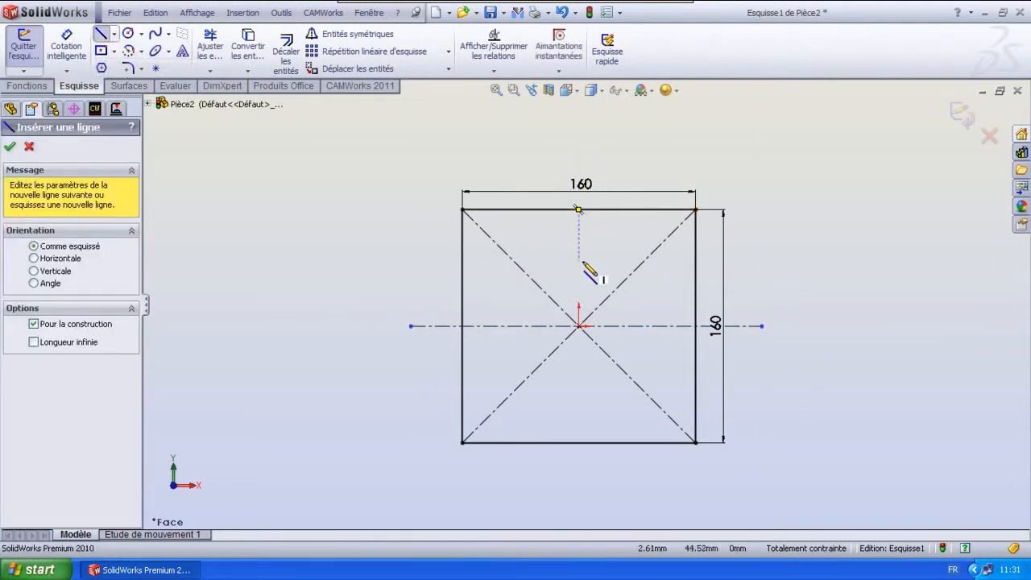
pyautogui.moveTo(578, 476); pyautogui.dragTo(578, 160)
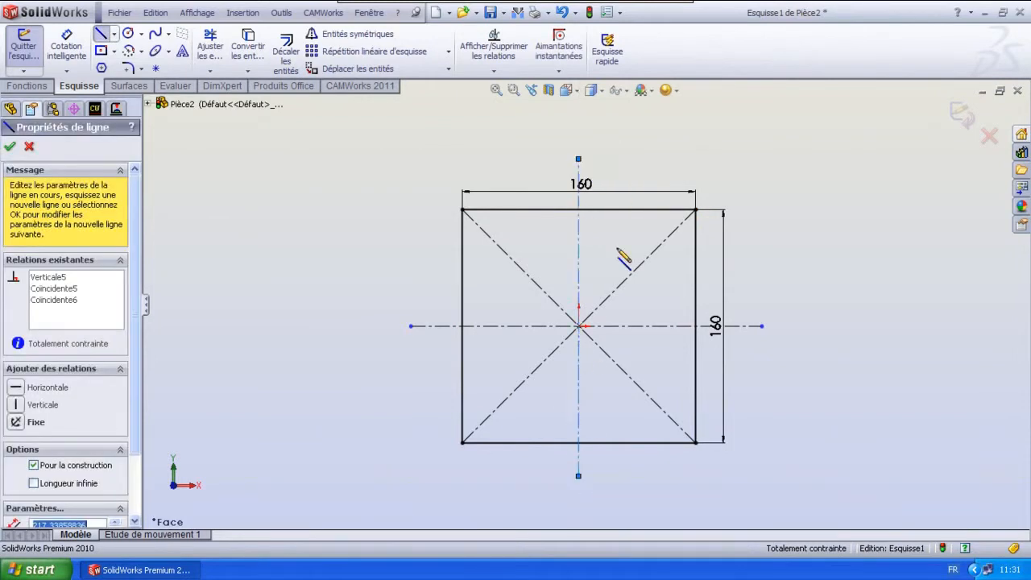
pyautogui.press('Escape')
# - Trim away the square's four diagonal construction segments around the origin
pyautogui.scroll(-2, 661, 330)
pyautogui.click(209, 48)
pyautogui.click(442, 231)
pyautogui.click(615, 251)
pyautogui.click(600, 388)
pyautogui.click(476, 385)
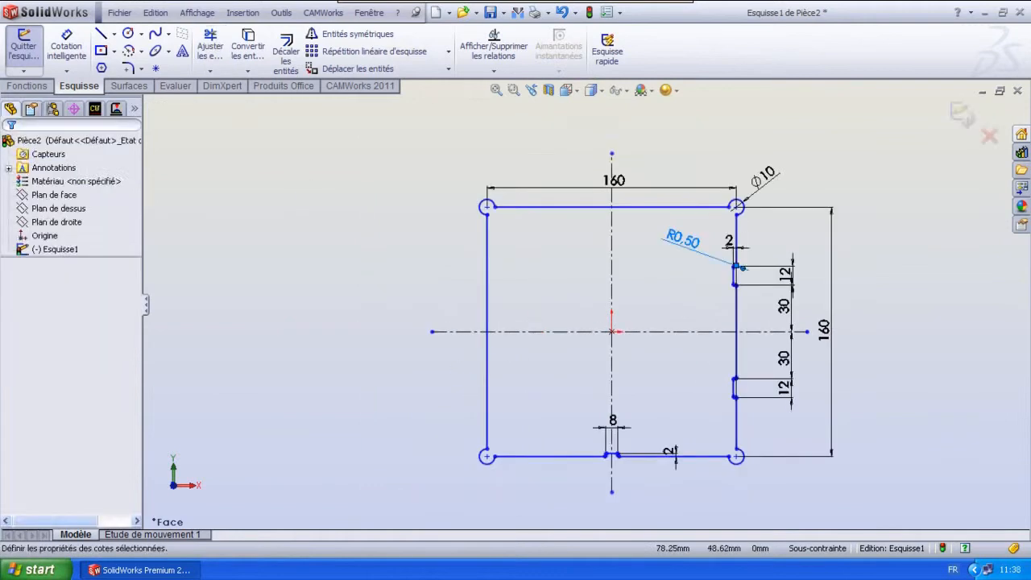
# - Draw a second centre rectangle from the origin around the notched square profile, about 231 × 235 mm
pyautogui.click(345, 285)
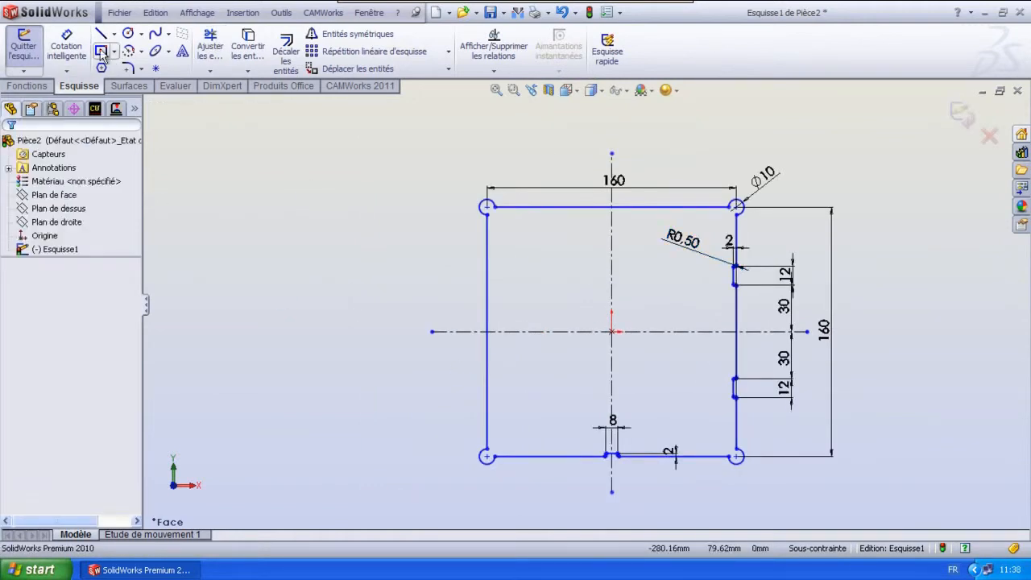
pyautogui.click(612, 331)
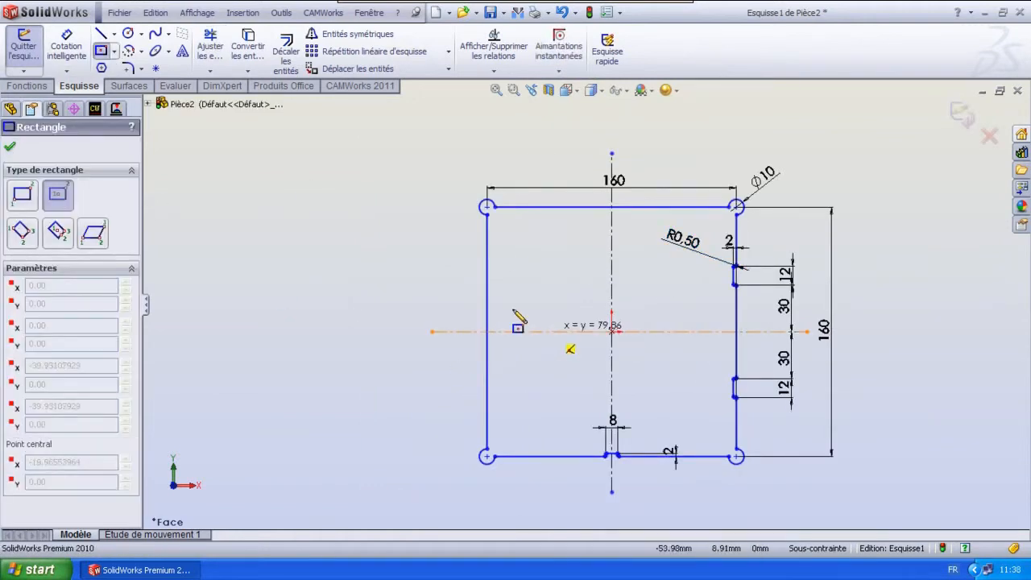
pyautogui.click(431, 150)
pyautogui.press('Escape')
# - Dimension the outer rectangle's height at 200 mm
pyautogui.click(66, 45)
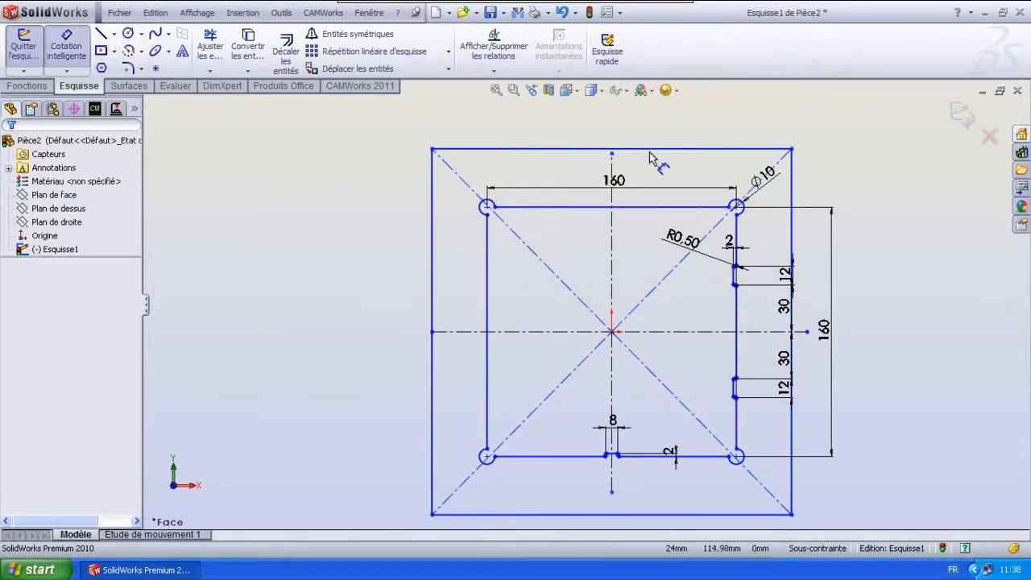
pyautogui.click(793, 244)
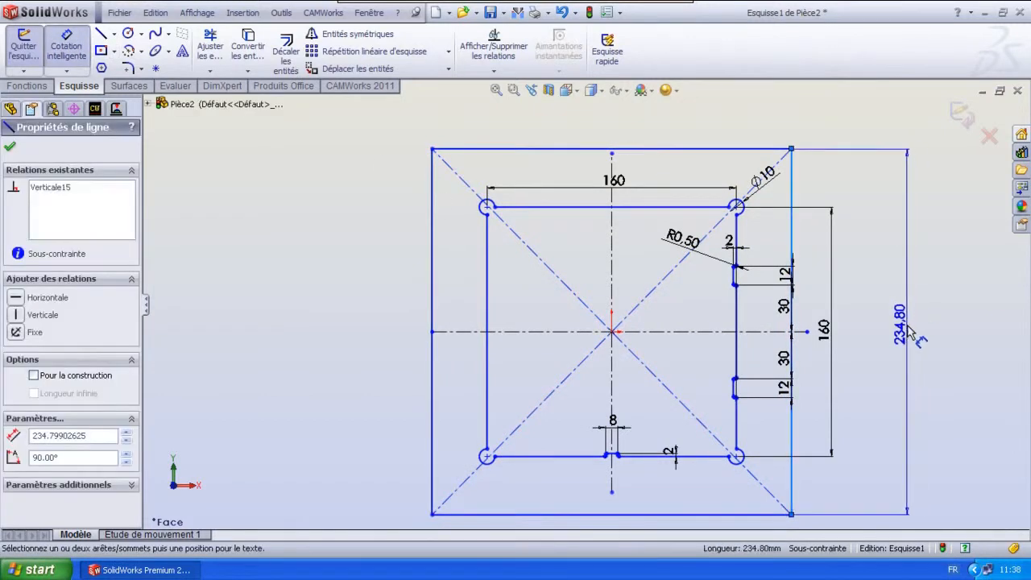
pyautogui.click(908, 329)
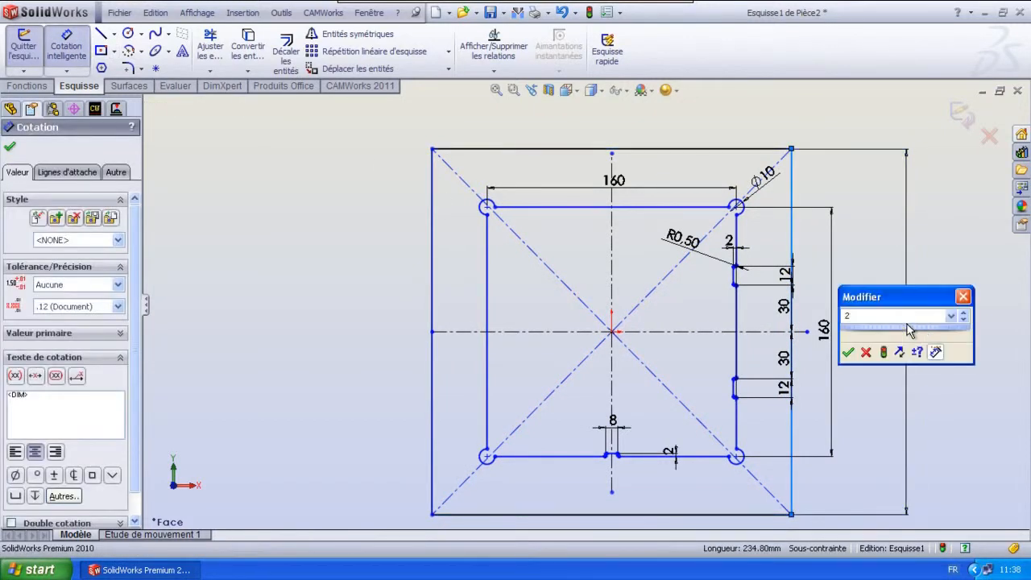
pyautogui.write('200')
pyautogui.press('Return')
# - Dimension the outer rectangle's width at 210 mm along its bottom edge
pyautogui.scroll(-2, 653, 486)
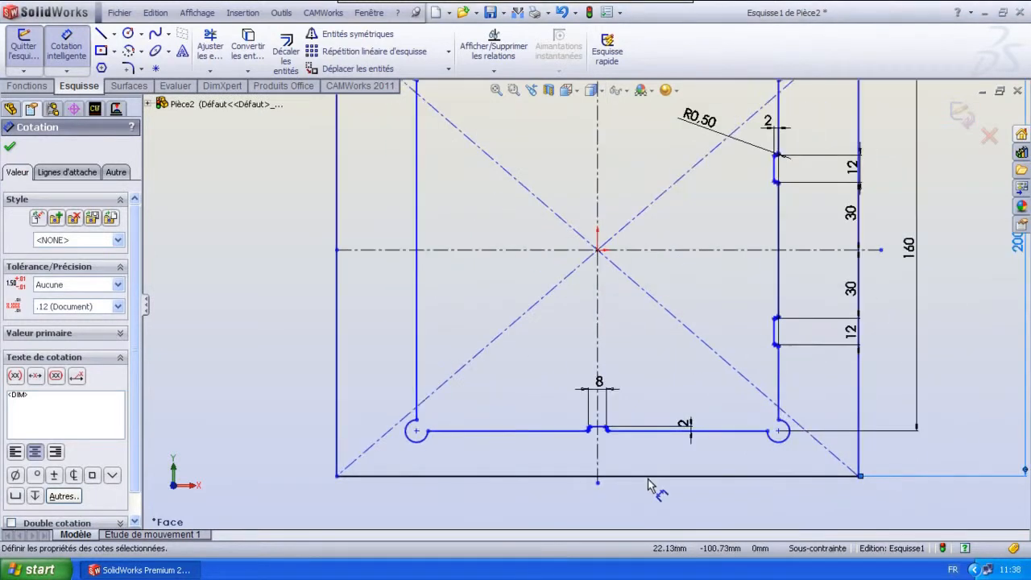
pyautogui.click(652, 476)
pyautogui.scroll(1, 652, 492)
pyautogui.scroll(-1, 652, 491)
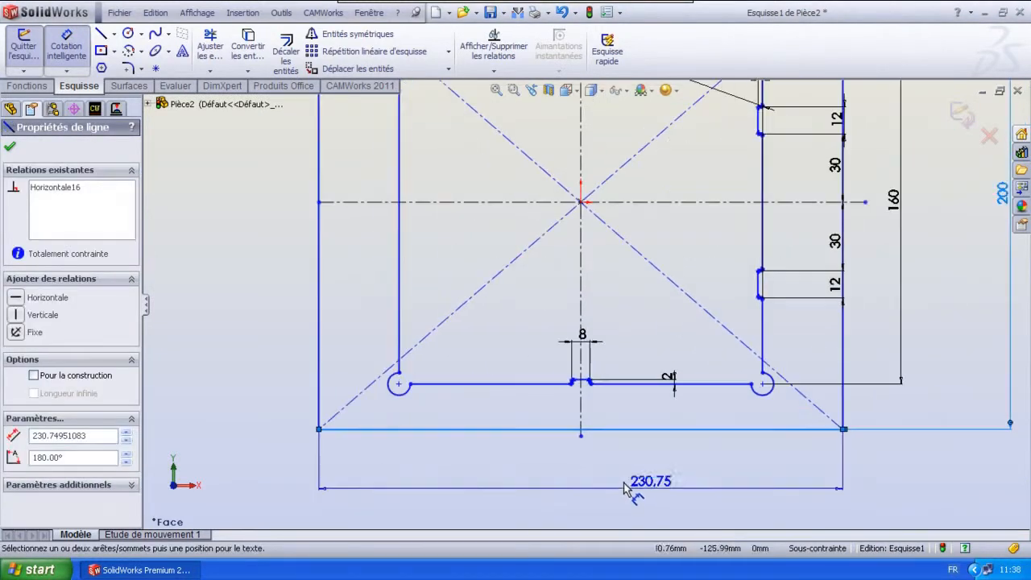
pyautogui.click(574, 495)
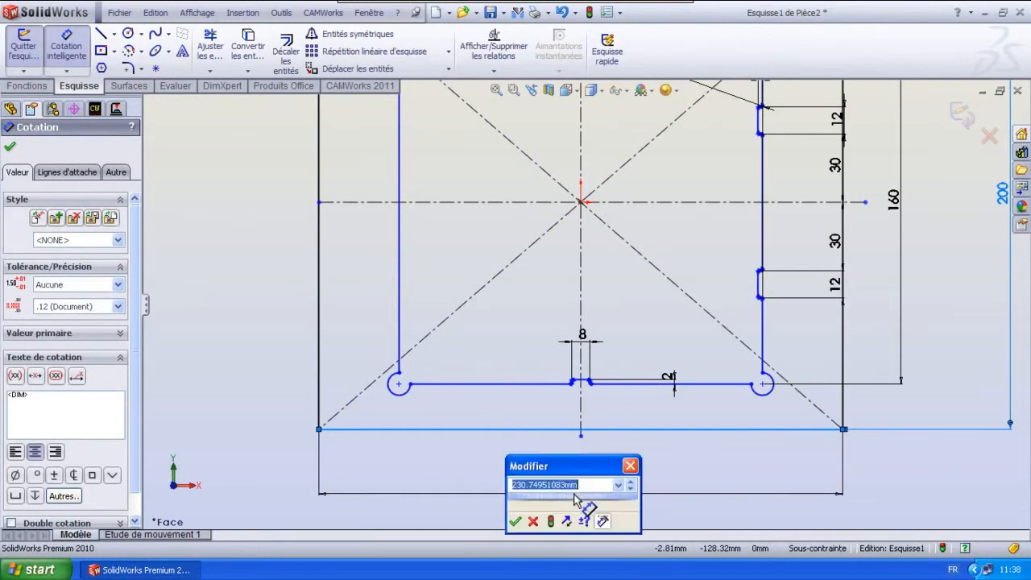
pyautogui.write('210')
pyautogui.press('Return')
# - Draw two circles about 21 mm in diameter on the horizontal centreline, one on each side between the inner profile and outer rectangle
pyautogui.scroll(2, 778, 457)
pyautogui.scroll(2, 494, 442)
pyautogui.scroll(-3, 630, 229)
pyautogui.click(128, 34)
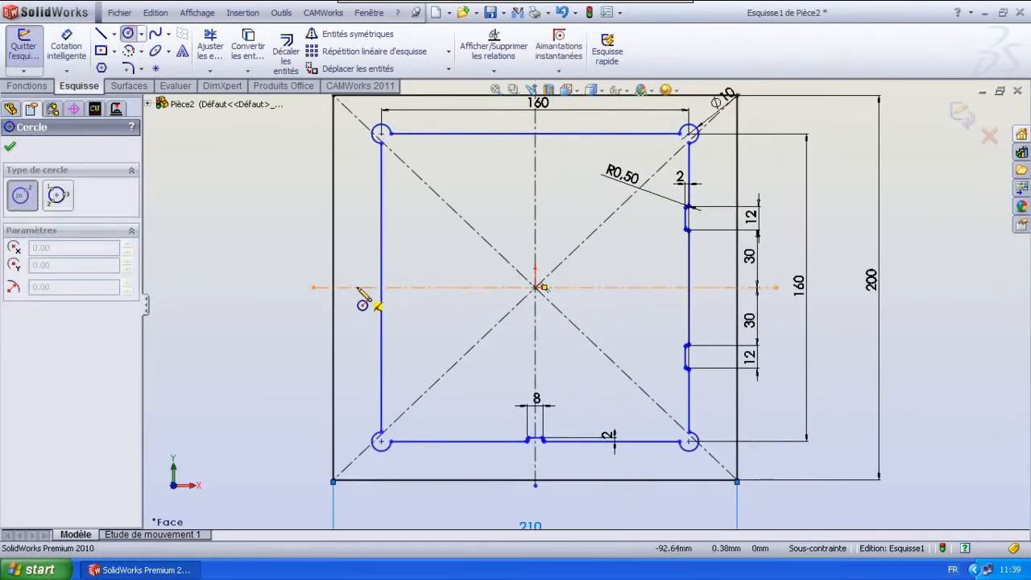
pyautogui.click(357, 288)
pyautogui.click(349, 305)
pyautogui.press('Escape')
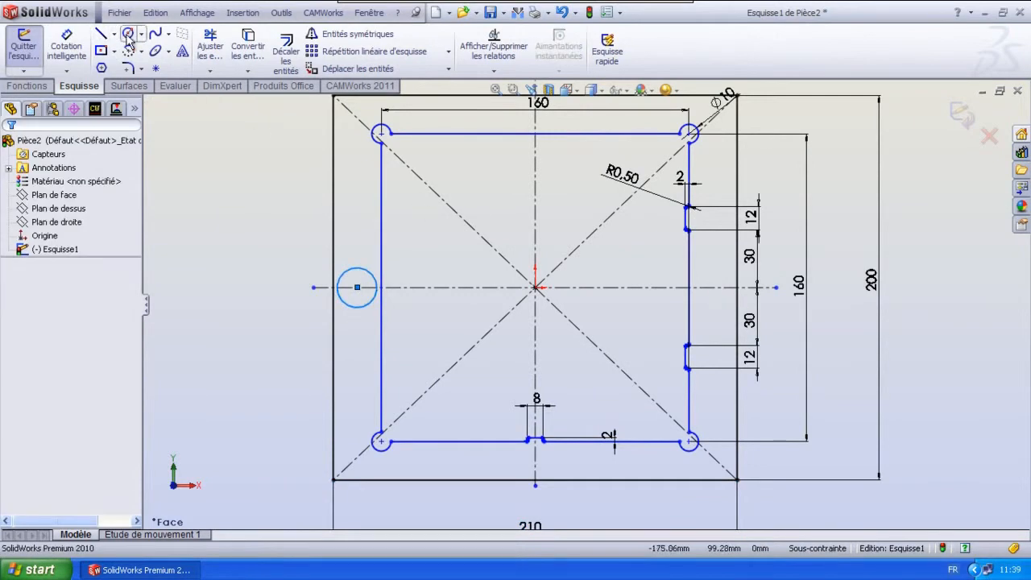
pyautogui.click(715, 287)
pyautogui.click(710, 306)
pyautogui.press('Escape')
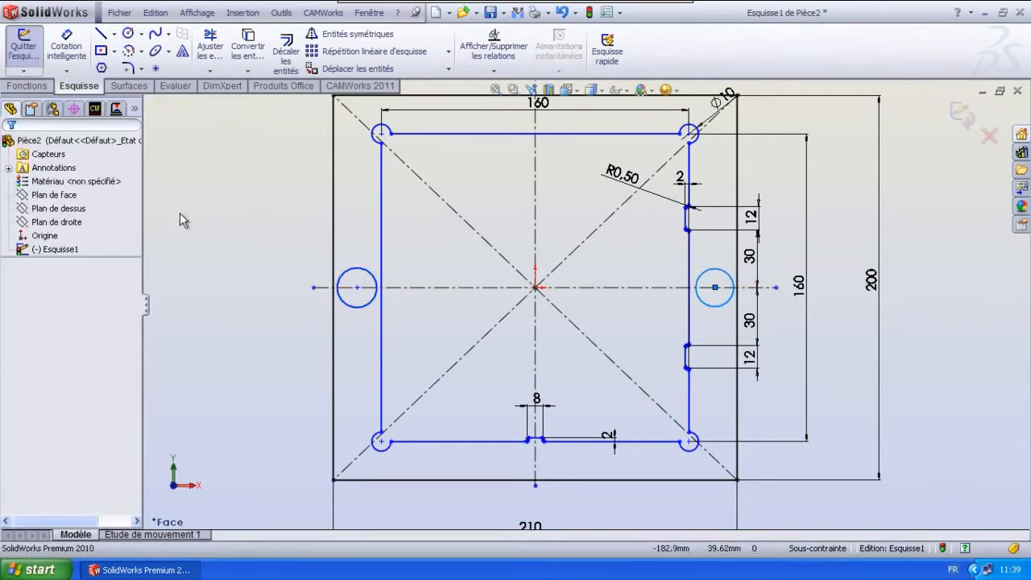
# - Dimension the left circle's diameter at 14 mm
pyautogui.click(76, 44)
pyautogui.click(359, 308)
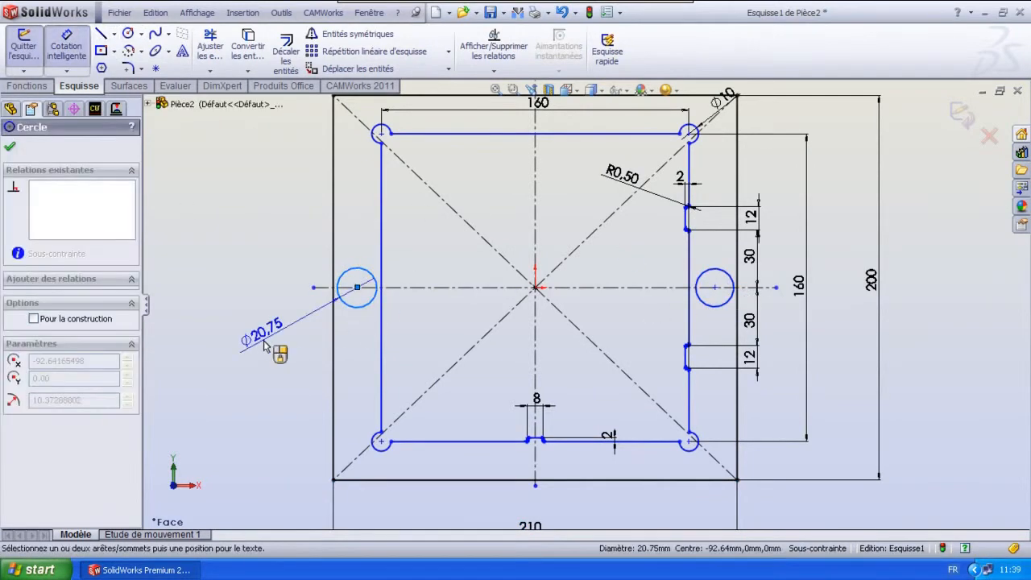
pyautogui.click(279, 341)
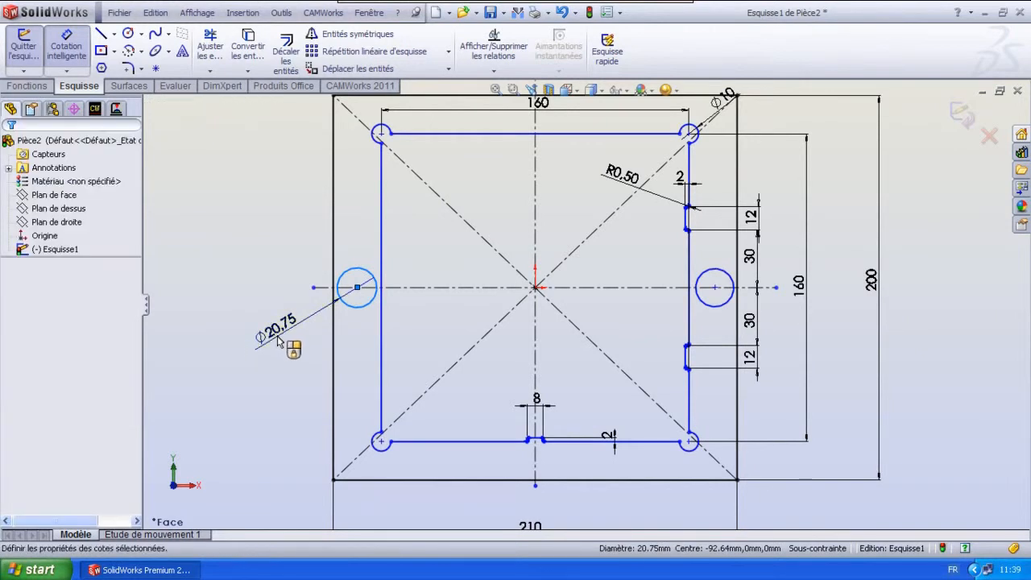
pyautogui.write('14')
pyautogui.press('Return')
# - Add an Equal (Egale) relation between the left and right circles
pyautogui.press('Escape')
pyautogui.click(360, 301)
pyautogui.keyDown('ctrl'); pyautogui.click(723, 305); pyautogui.keyUp('ctrl')
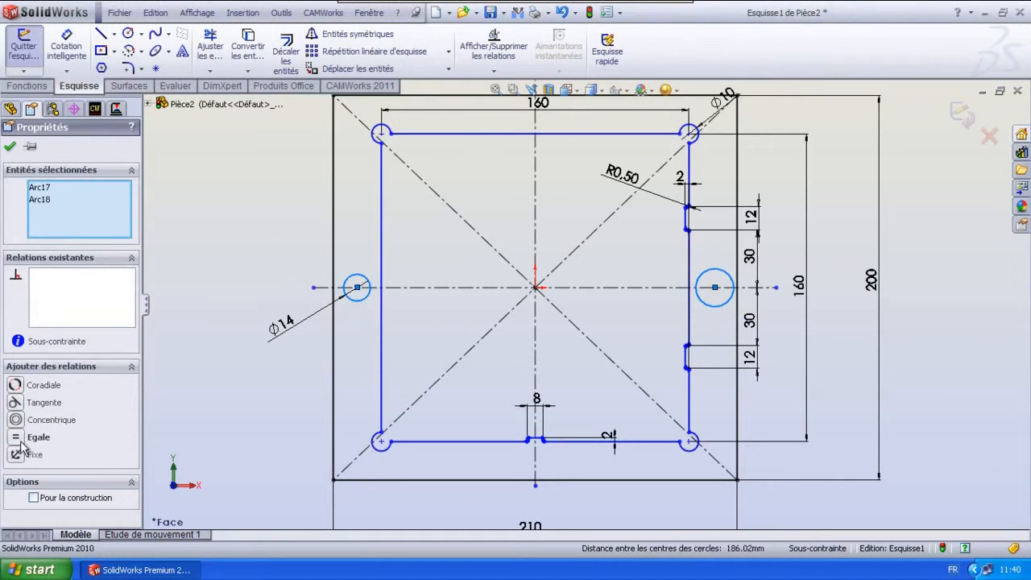
pyautogui.click(20, 443)
pyautogui.click(9, 147)
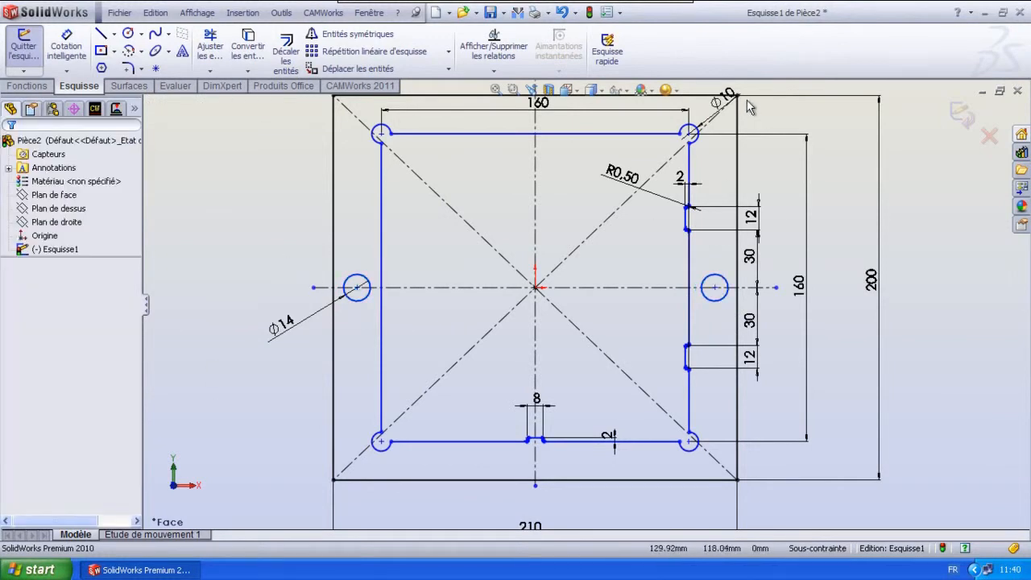
# - Reposition the Ø10 dimension text above the upper-right corner of the outer rectangle
pyautogui.scroll(2, 648, 145)
pyautogui.click(659, 128)
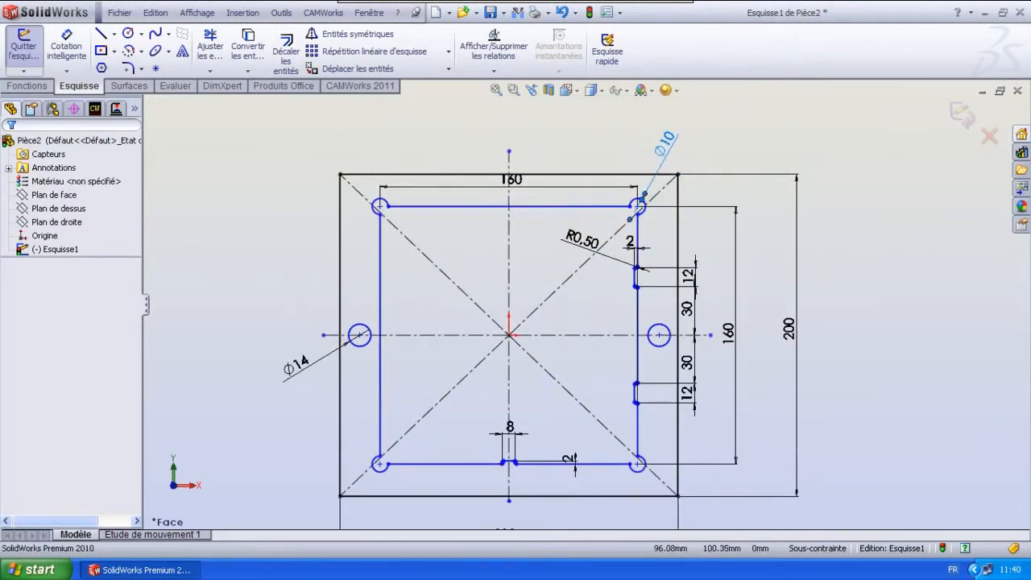
pyautogui.press('Escape')
# - Dimension the right hole's centre at 92.5 mm from the vertical centreline
pyautogui.click(71, 51)
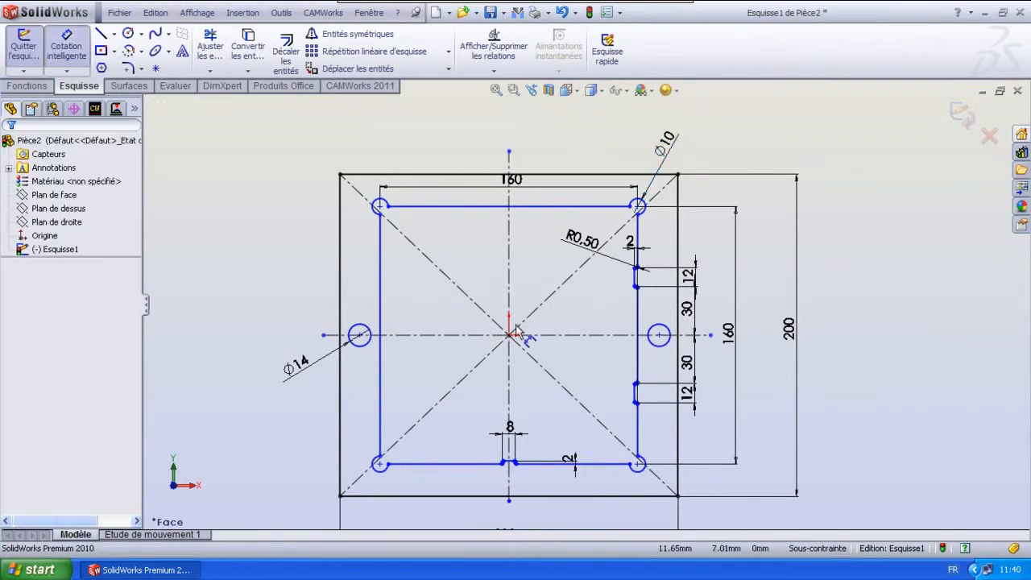
pyautogui.click(659, 335)
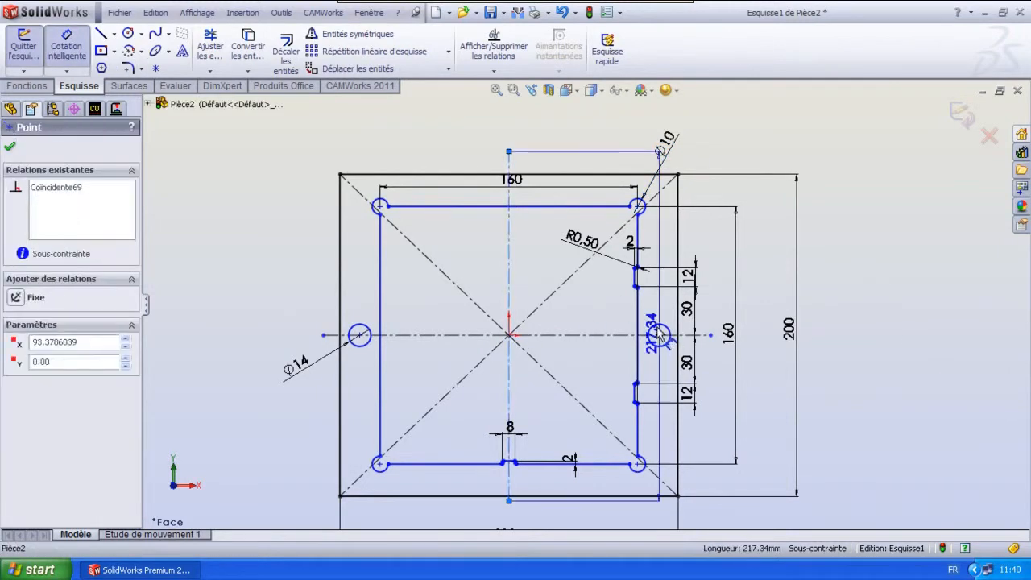
pyautogui.scroll(1, 613, 141)
pyautogui.scroll(1, 613, 147)
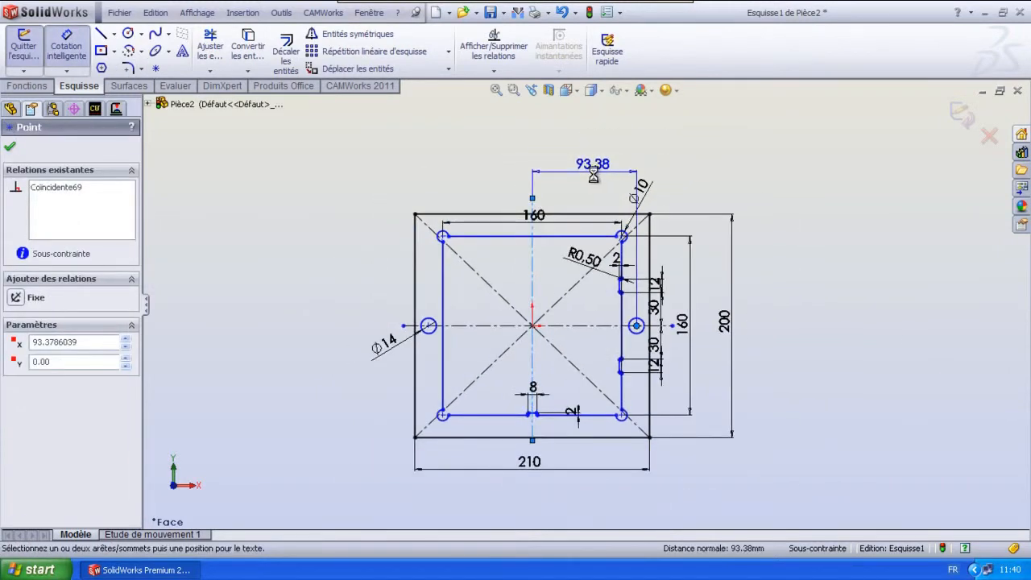
pyautogui.click(596, 173)
pyautogui.write('92.5')
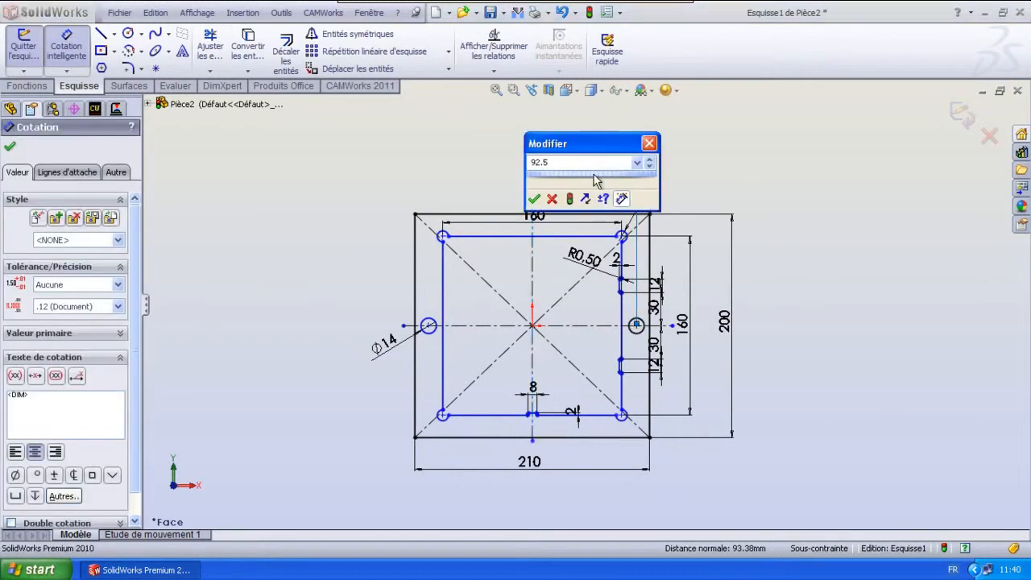
pyautogui.press('Return')
# - Dimension the left hole's centre at 92.5 mm from the vertical centreline
pyautogui.click(531, 297)
pyautogui.click(429, 326)
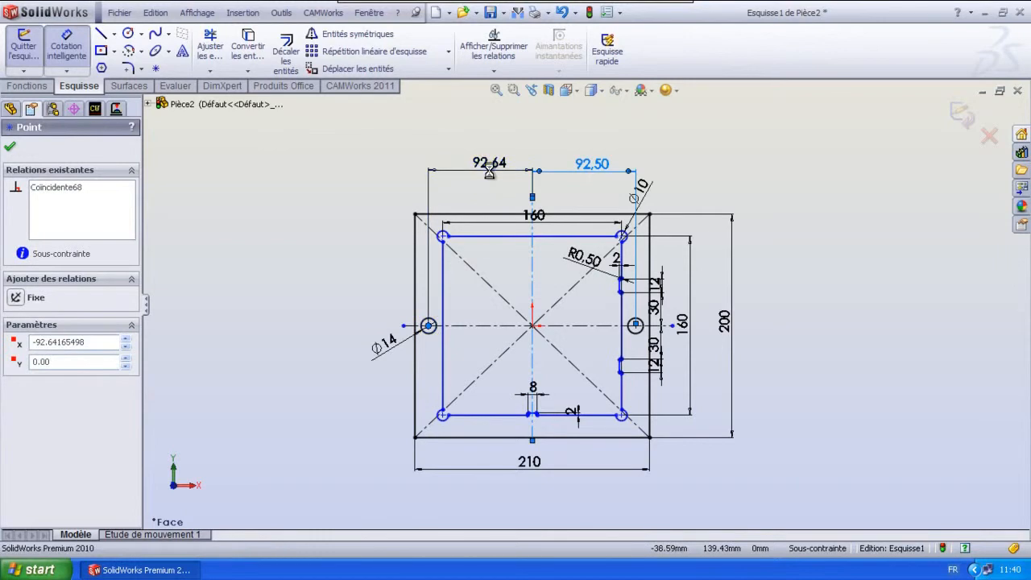
pyautogui.click(489, 175)
pyautogui.write('92.5')
pyautogui.press('Return')
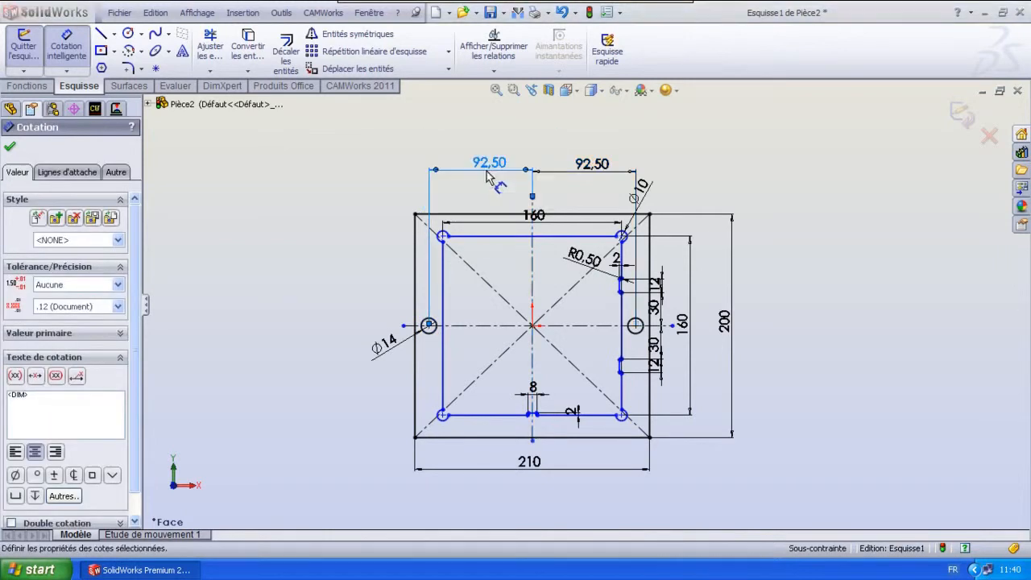
# - Reposition the Ø10 dimension and the vertical 160 dimension farther outside the plate outline to declutter the sketch
pyautogui.scroll(-2, 516, 193)
pyautogui.moveTo(516, 190); pyautogui.dragTo(518, 193)
pyautogui.moveTo(741, 231); pyautogui.dragTo(779, 214)
pyautogui.press('Escape')
pyautogui.moveTo(803, 418); pyautogui.dragTo(819, 417)
pyautogui.click(854, 416)
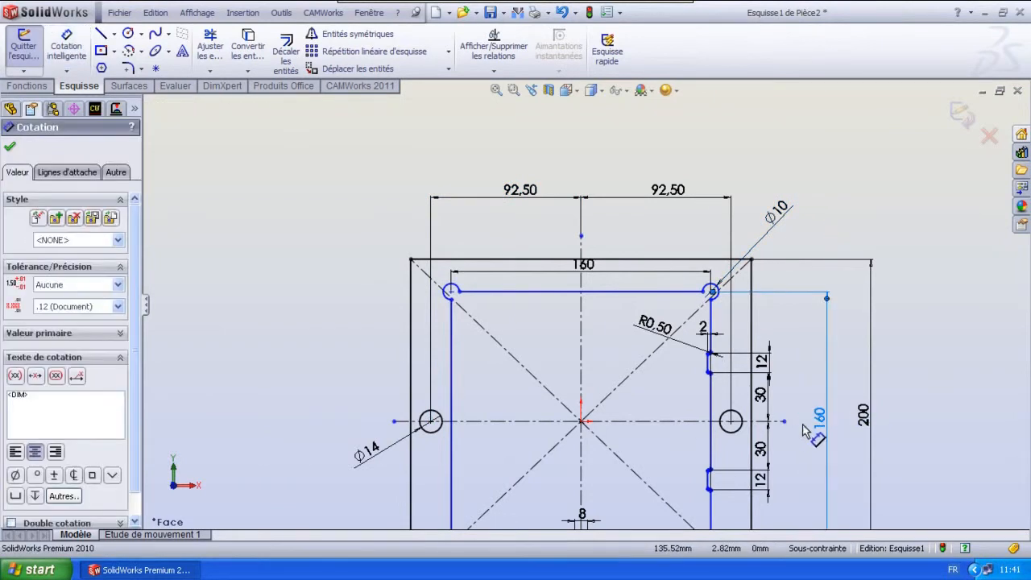
pyautogui.press('Escape')
pyautogui.press('f')
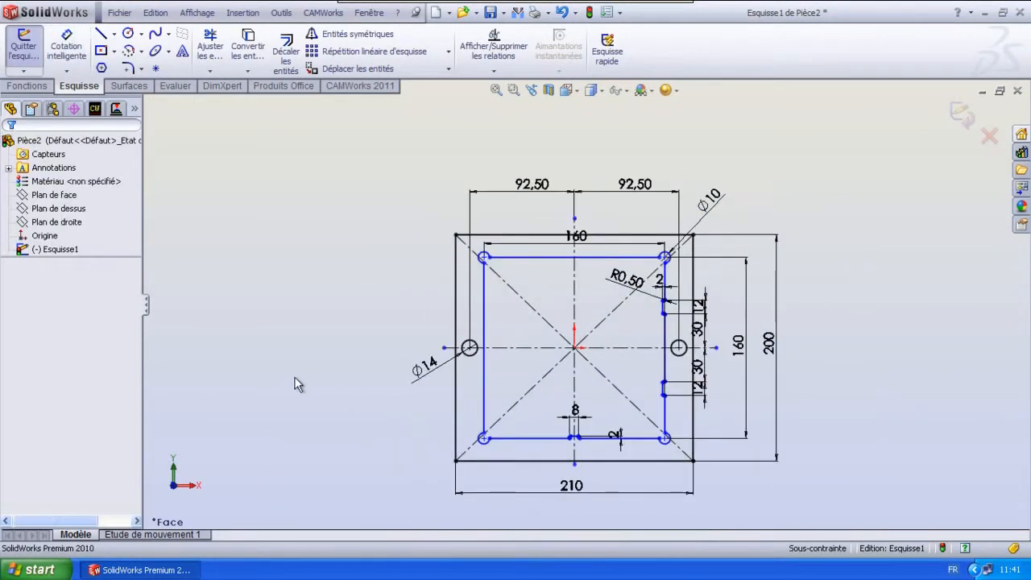
# - Trim away the diagonal construction lines inside the opening and at the plate's corners
pyautogui.click(211, 46)
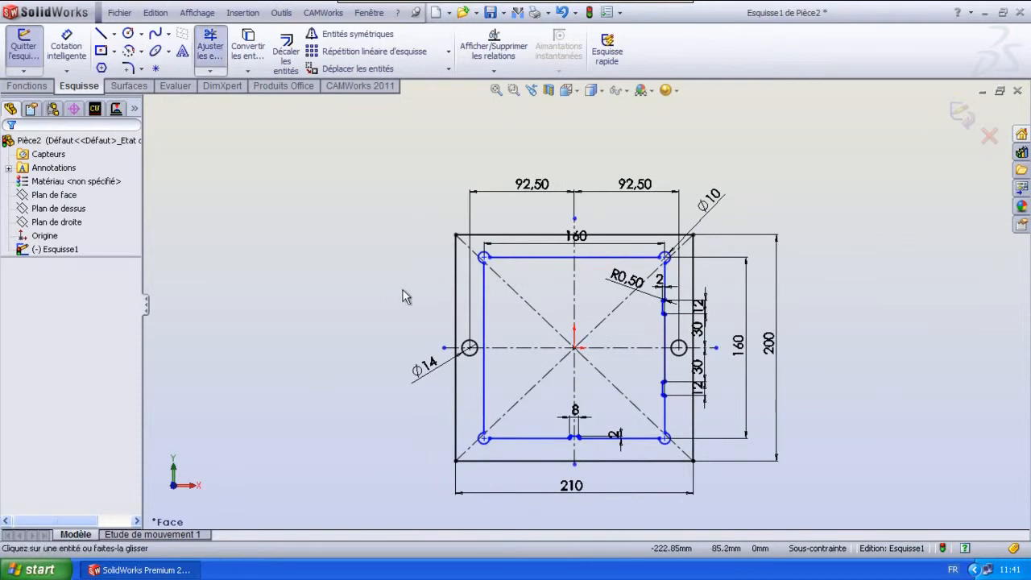
pyautogui.scroll(-3, 483, 266)
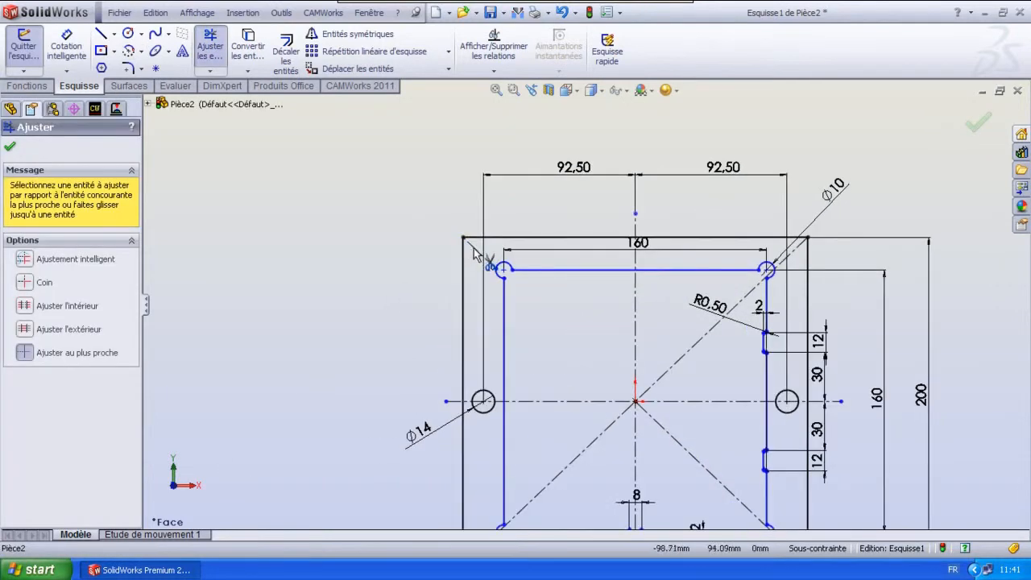
pyautogui.click(797, 256)
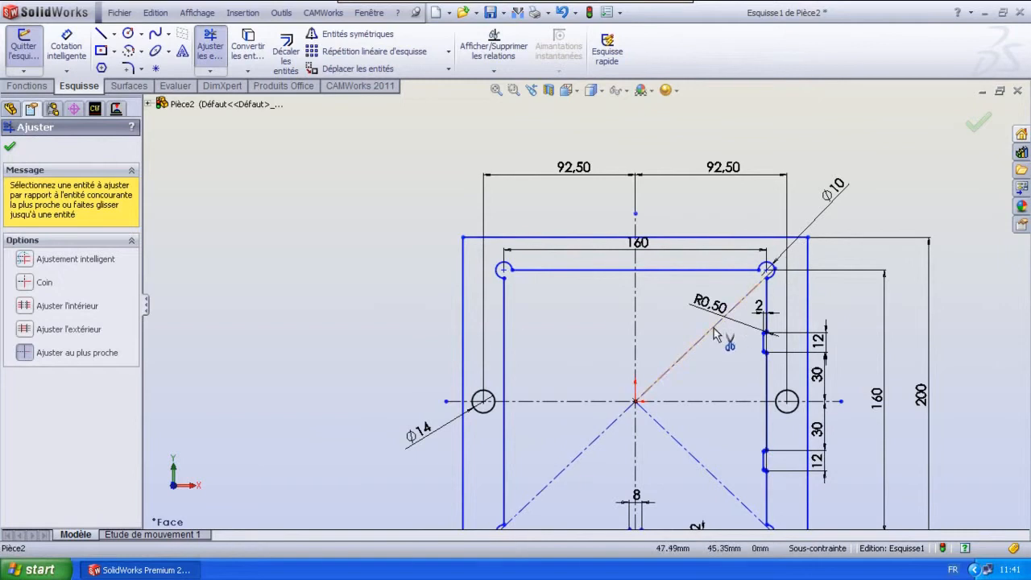
pyautogui.click(677, 450)
pyautogui.click(587, 451)
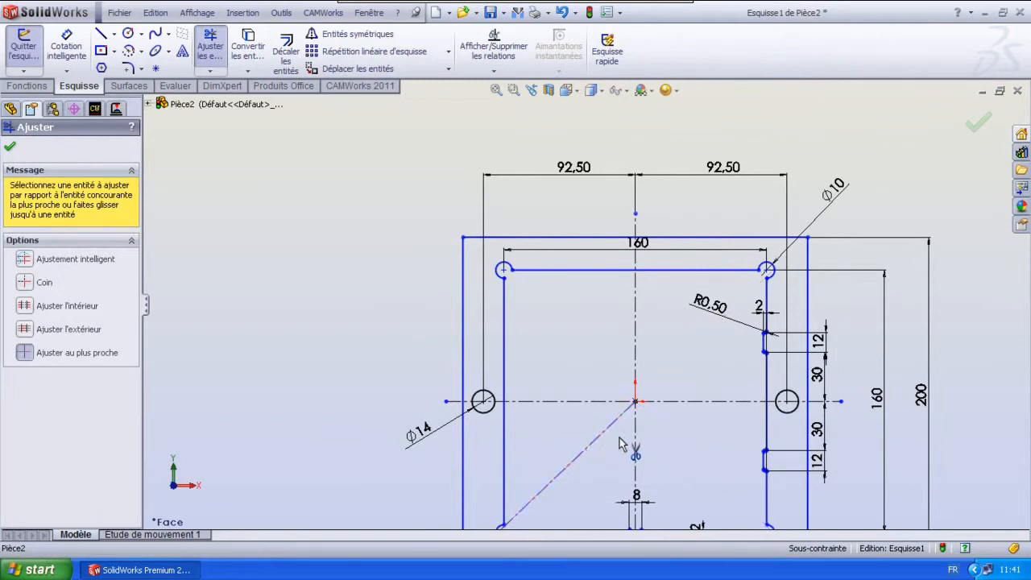
pyautogui.scroll(3, 615, 440)
pyautogui.scroll(-2, 530, 451)
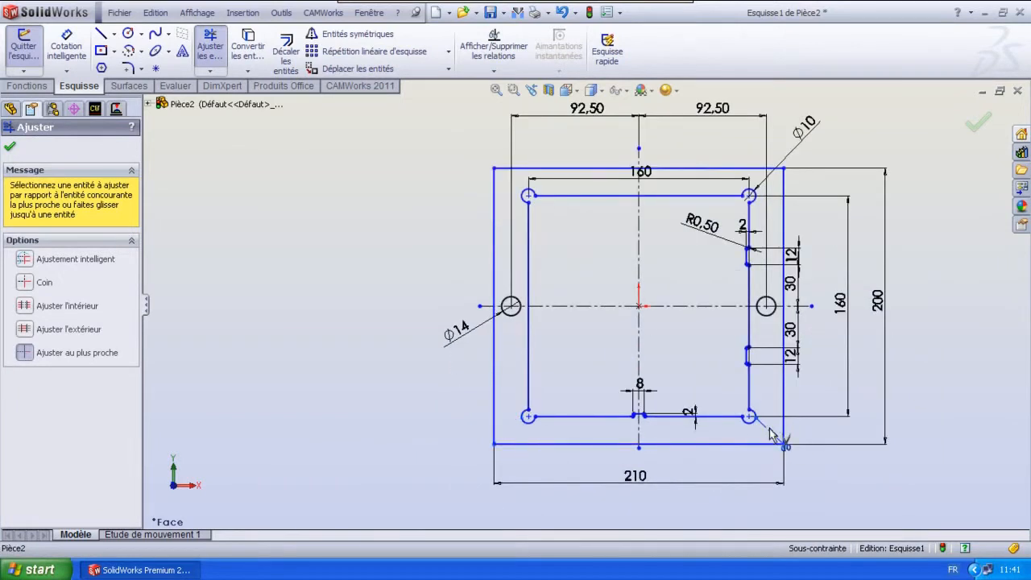
pyautogui.scroll(-2, 757, 418)
pyautogui.scroll(5, 495, 205)
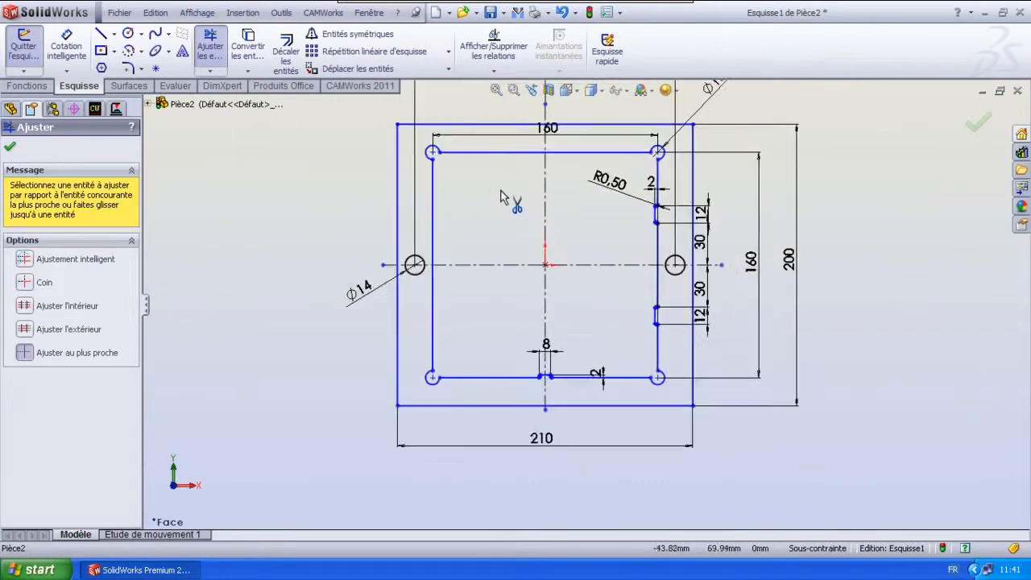
pyautogui.scroll(-3, 525, 269)
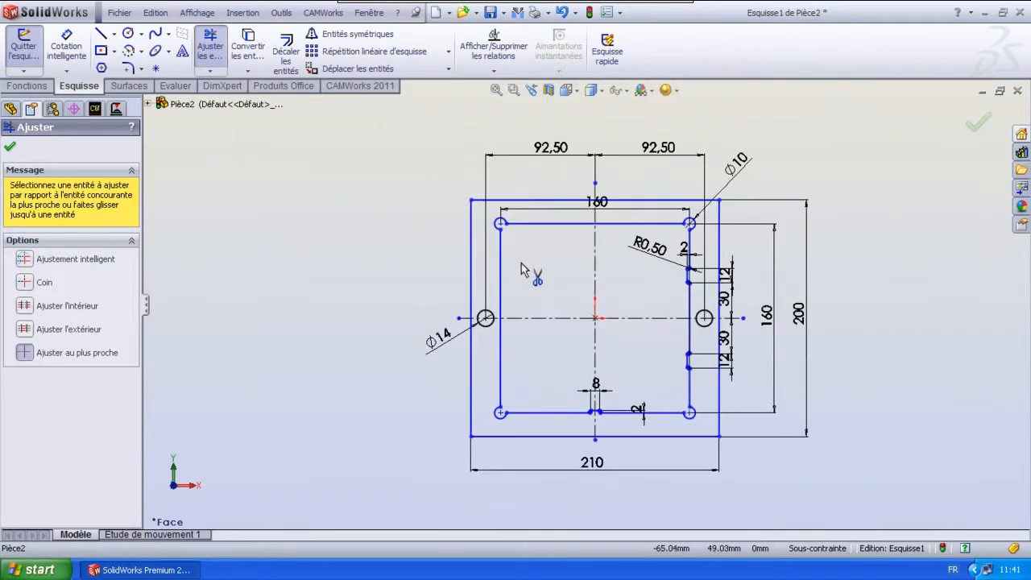
# - Extrude the plate sketch as a blind (Borgne) boss 8 mm deep
pyautogui.click(33, 87)
pyautogui.click(33, 46)
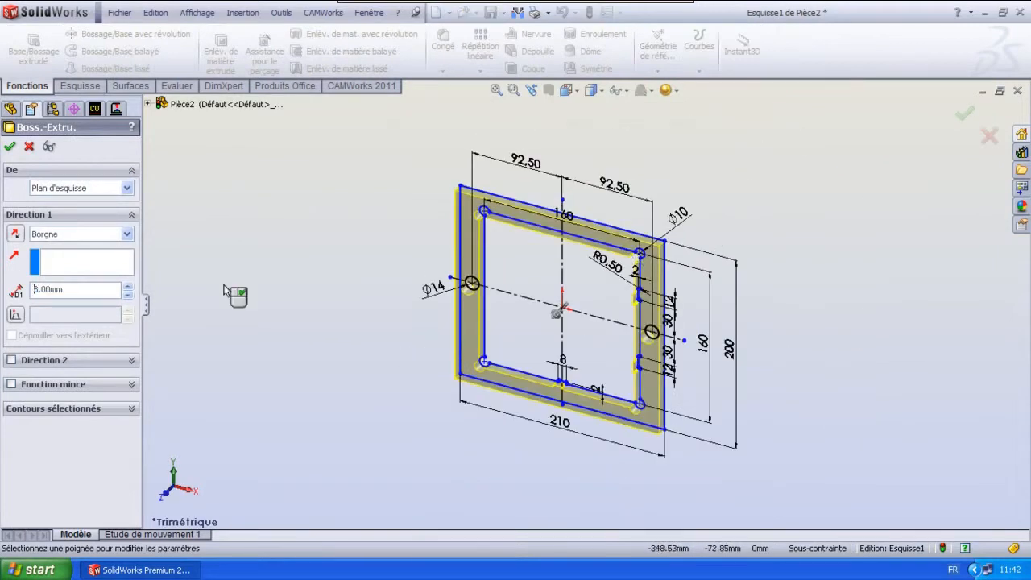
pyautogui.click(9, 148)
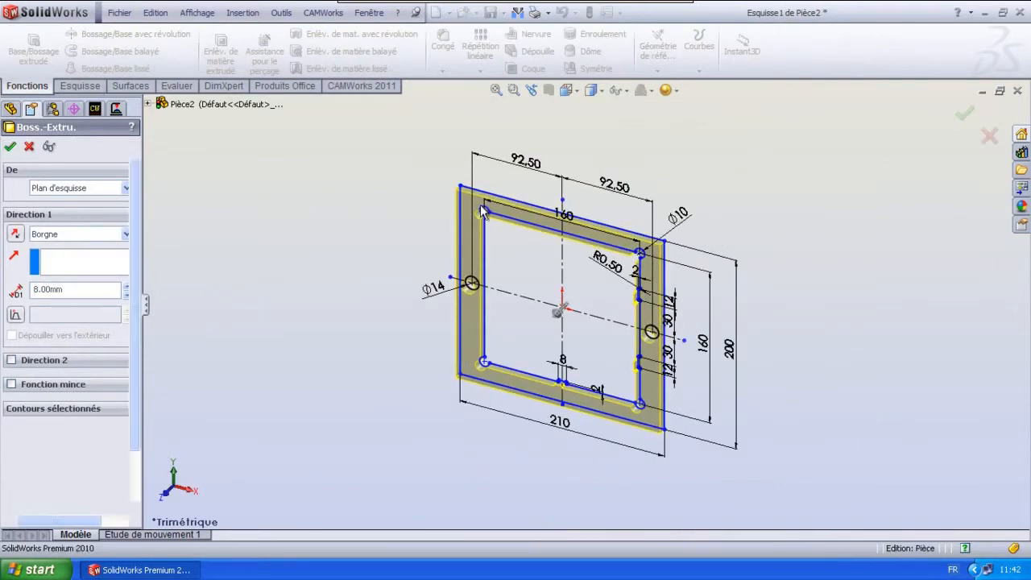
# - Edit the extrusion's sketch, move the horizontal 160 dimension above the plate's upper edge, and exit the sketch
pyautogui.click(9, 250)
pyautogui.doubleClick(65, 266)
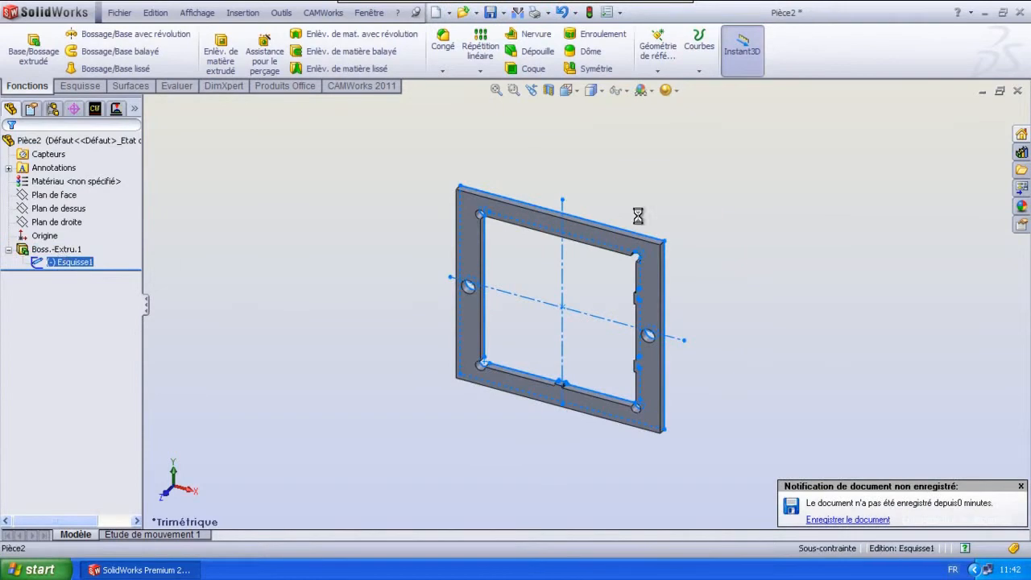
pyautogui.click(566, 215)
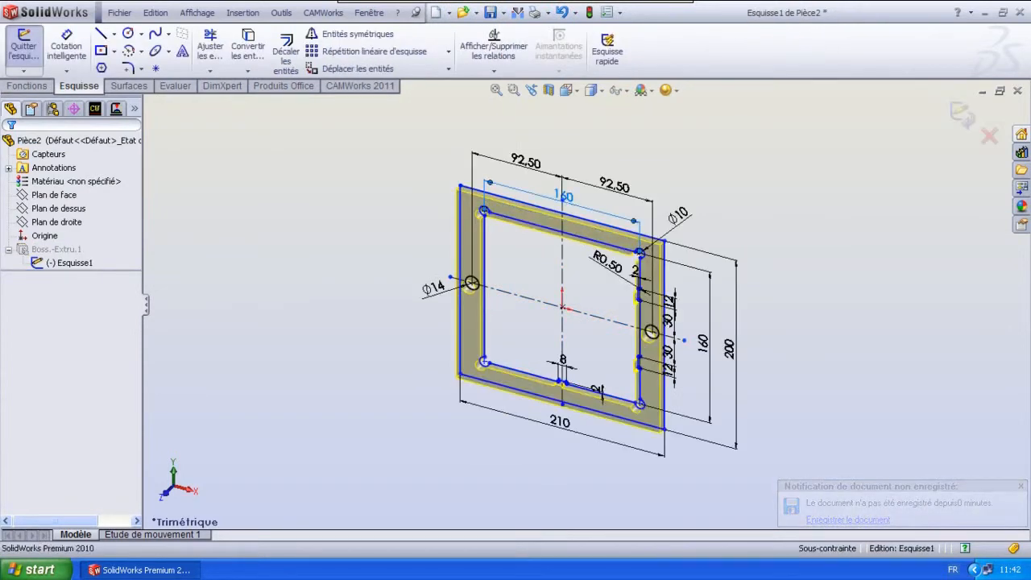
pyautogui.click(10, 146)
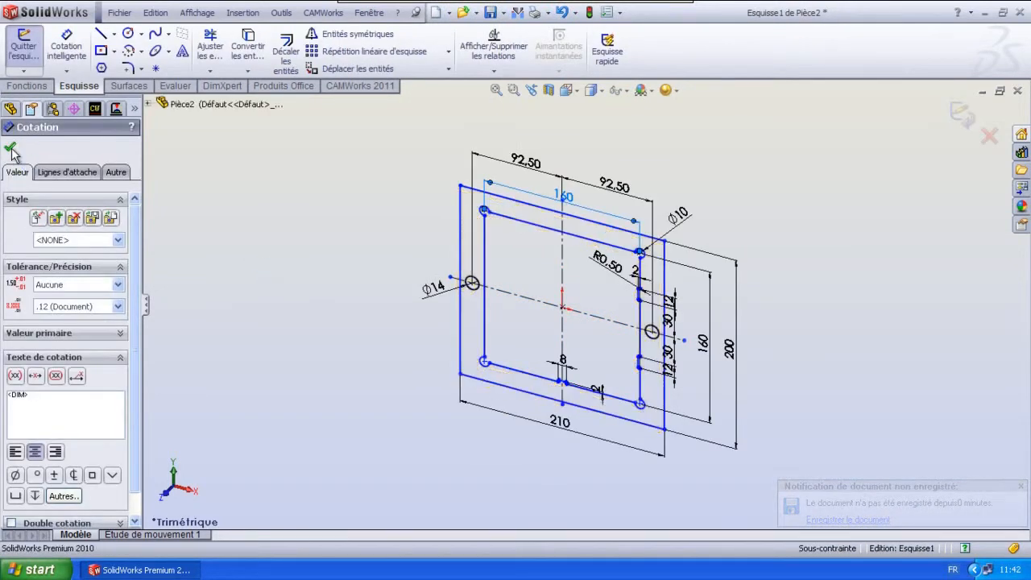
pyautogui.click(23, 46)
# - Start a sketch on the plate's narrow left side face, viewed normal to it, and draw a 200 mm vertical centreline along its middle
pyautogui.moveTo(592, 348); pyautogui.dragTo(614, 282, button='middle')
pyautogui.scroll(-2, 490, 344)
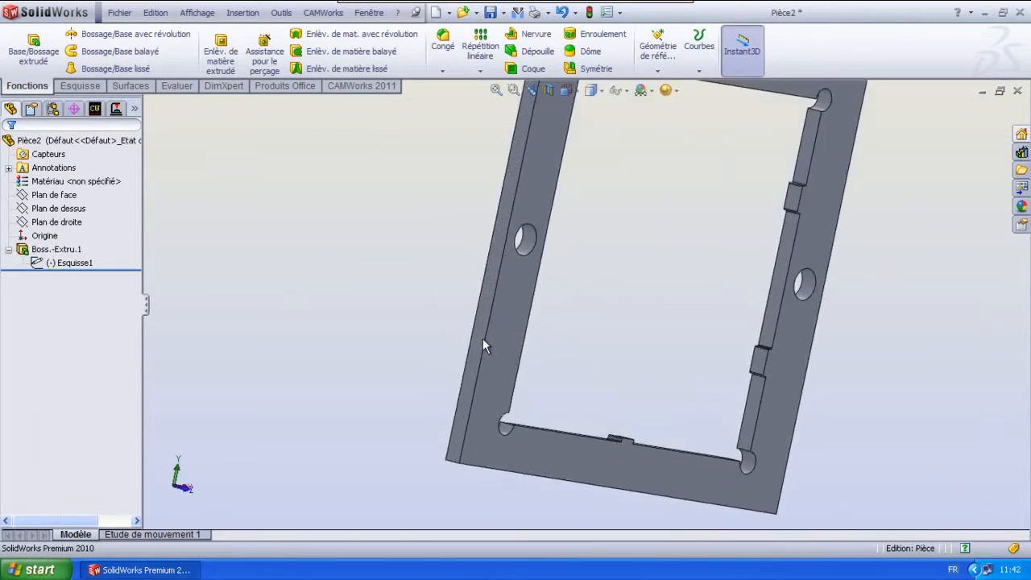
pyautogui.click(481, 335)
pyautogui.click(577, 92)
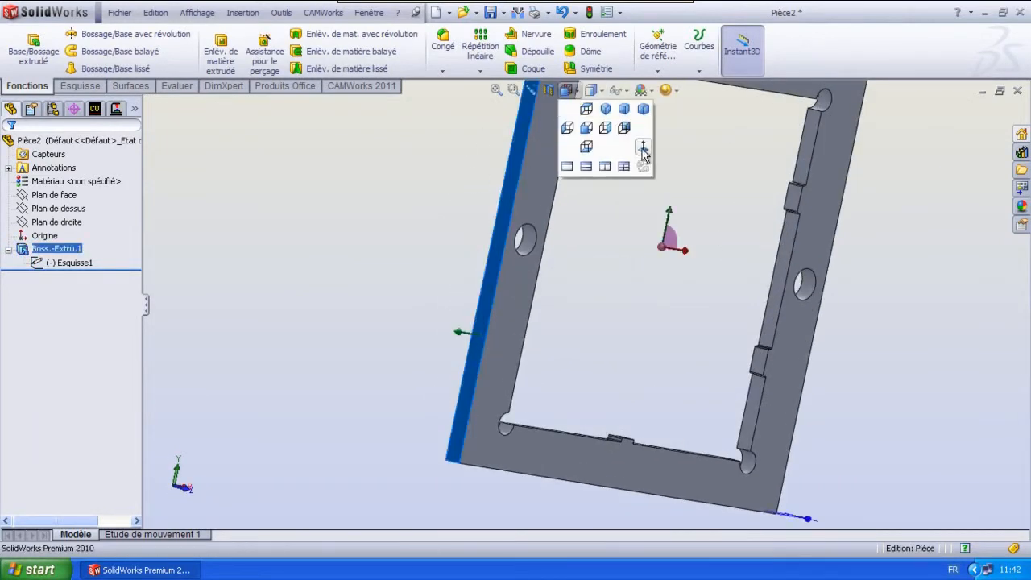
pyautogui.click(643, 149)
pyautogui.scroll(-2, 640, 239)
pyautogui.scroll(2, 620, 181)
pyautogui.click(84, 86)
pyautogui.click(114, 34)
pyautogui.click(149, 65)
pyautogui.scroll(-3, 582, 149)
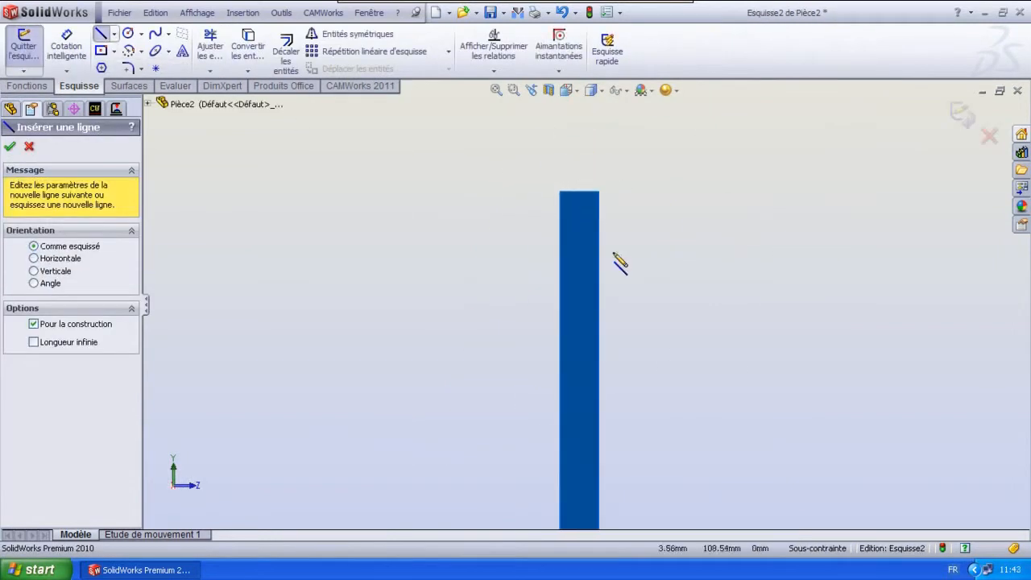
pyautogui.click(578, 192)
pyautogui.scroll(3, 604, 378)
pyautogui.click(587, 447)
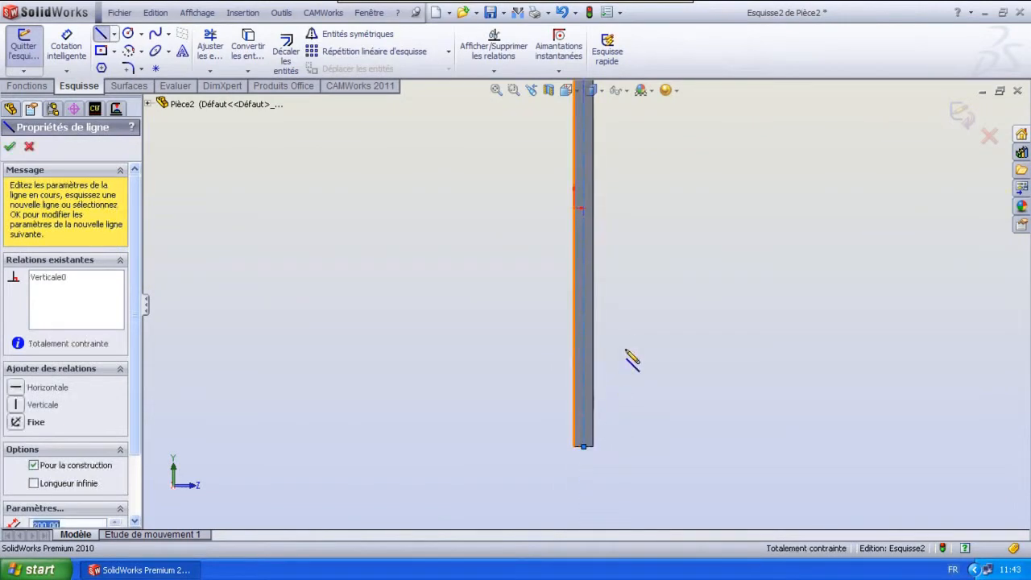
pyautogui.press('Escape')
# - Place two sketch points on the side face's vertical centreline, one above and one below the origin's level
pyautogui.click(583, 208)
pyautogui.press('Escape')
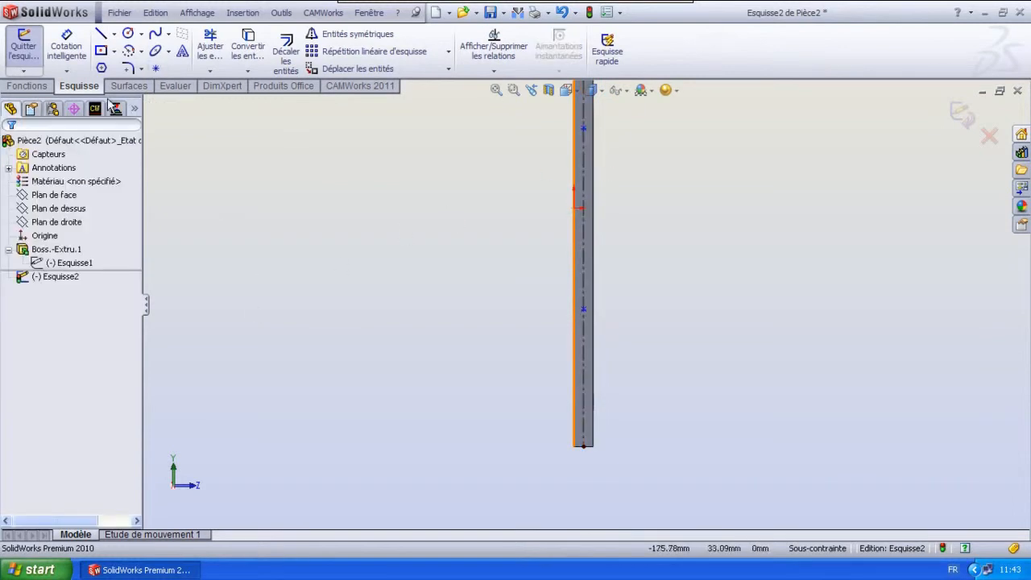
pyautogui.click(67, 44)
pyautogui.scroll(-3, 576, 213)
pyautogui.press('Escape')
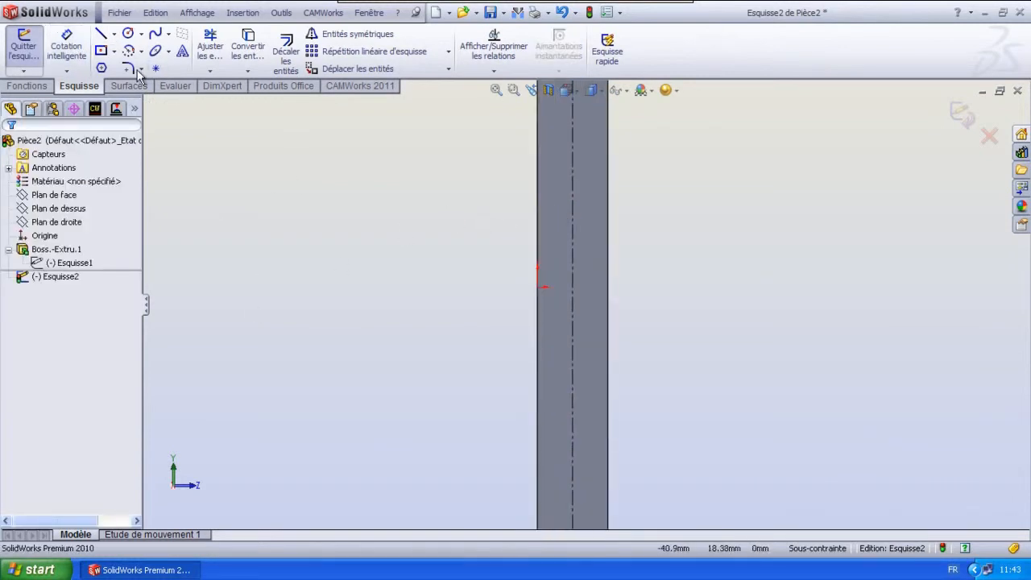
# - Draw an 8 mm horizontal centreline from the origin across the side face to its opposite edge
pyautogui.click(115, 34)
pyautogui.click(142, 71)
pyautogui.click(538, 287)
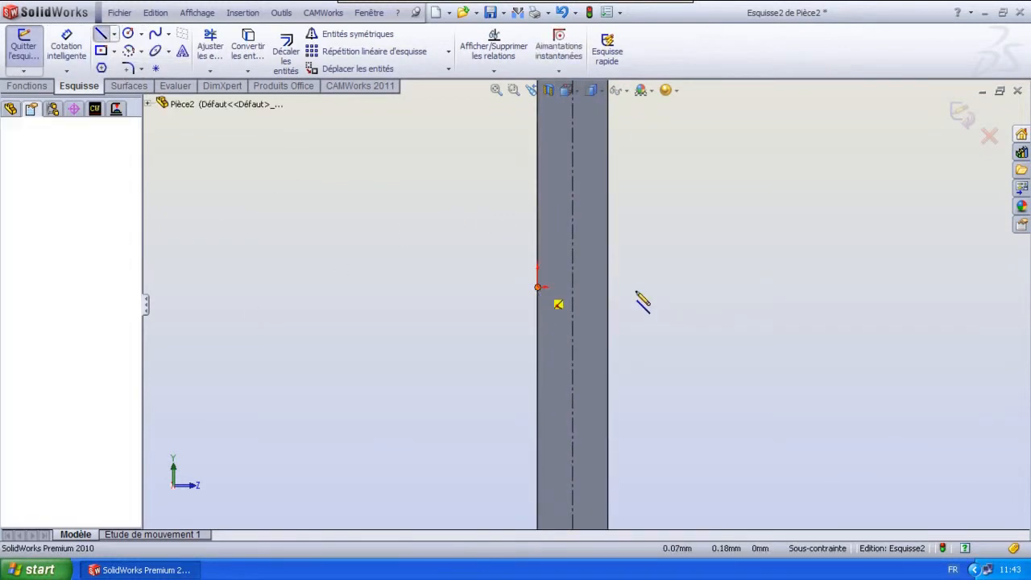
pyautogui.click(607, 287)
pyautogui.press('Escape')
# - Dimension the upper point at 37.5 mm from the horizontal centreline
pyautogui.click(586, 286)
pyautogui.scroll(2, 592, 173)
pyautogui.scroll(-1, 578, 122)
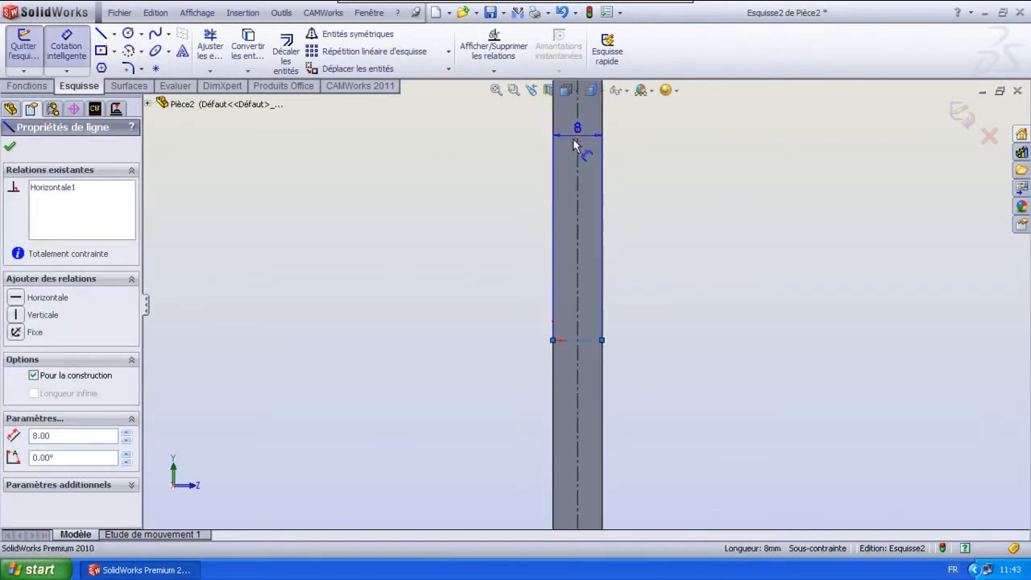
pyautogui.click(577, 126)
pyautogui.click(464, 235)
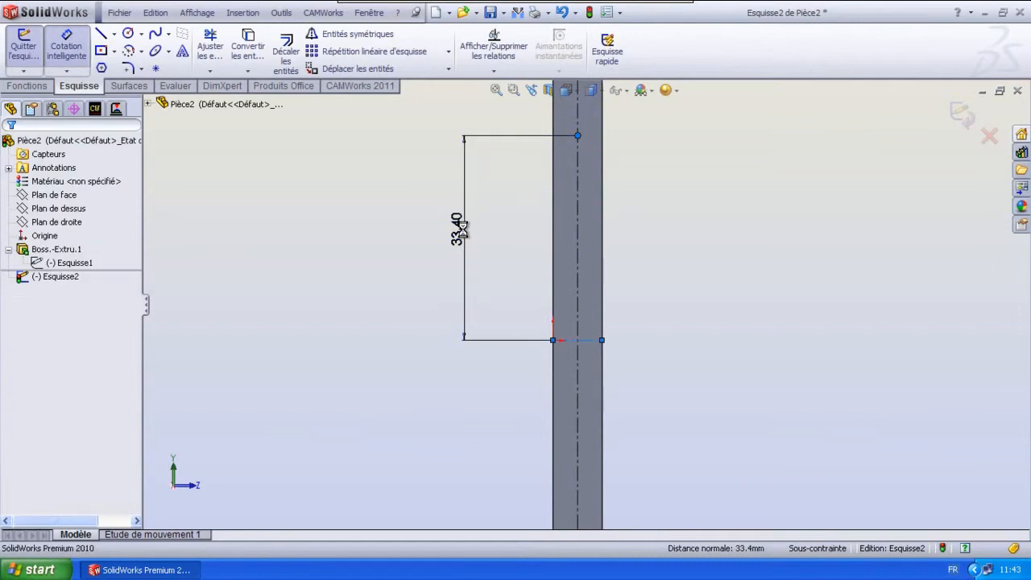
pyautogui.write('37.5')
pyautogui.press('Return')
# - Dimension the lower point at 37.5 mm from the horizontal centreline
pyautogui.scroll(3, 586, 305)
pyautogui.click(580, 475)
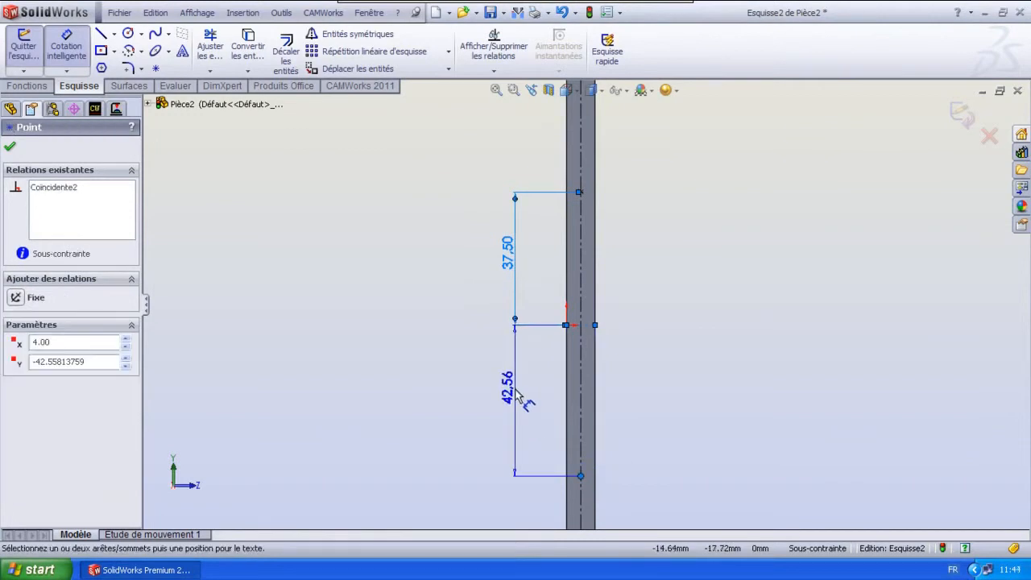
pyautogui.click(516, 392)
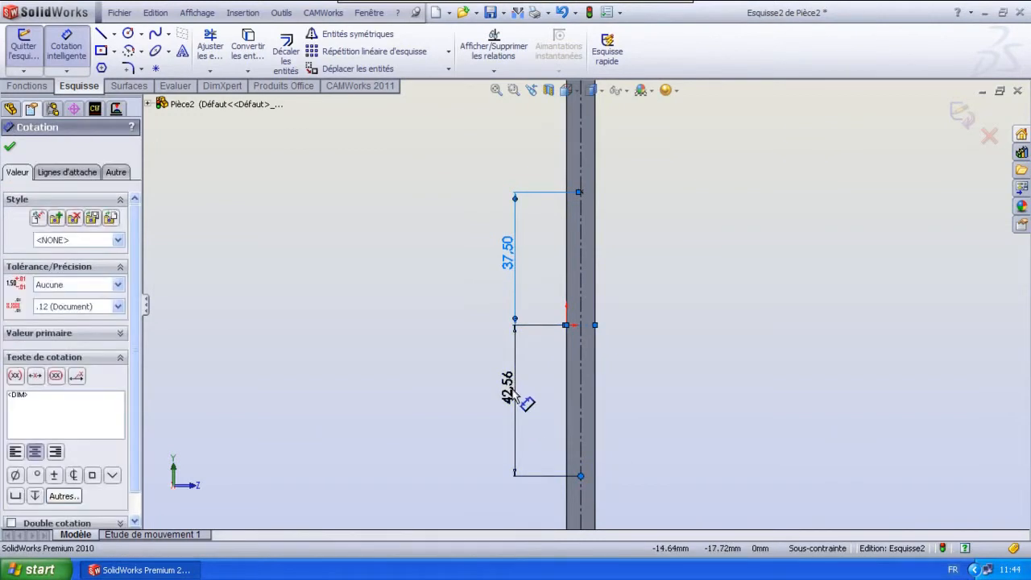
pyautogui.click(513, 394)
pyautogui.write('3')
pyautogui.press('Return')
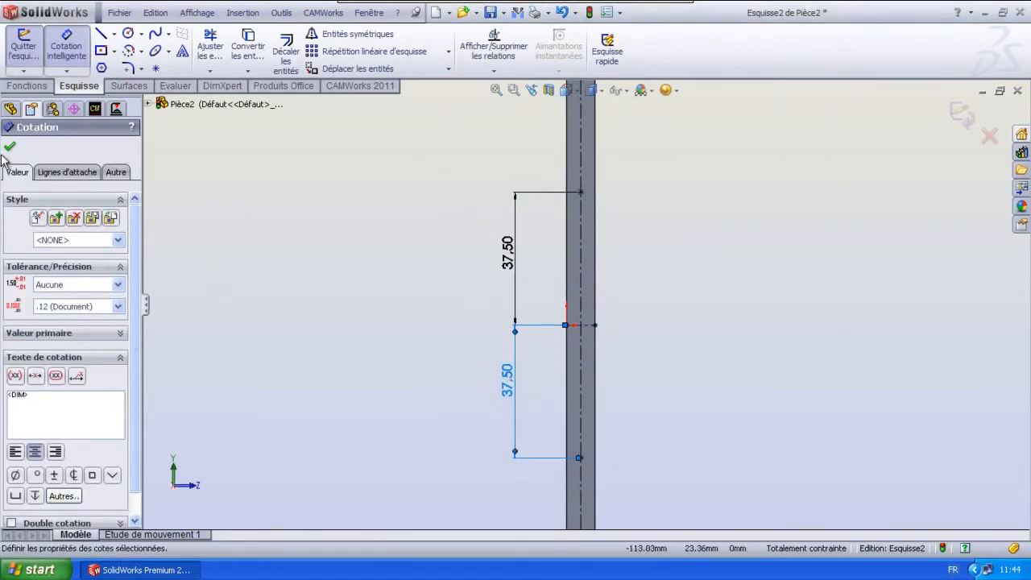
pyautogui.press('Escape')
pyautogui.scroll(3, 717, 337)
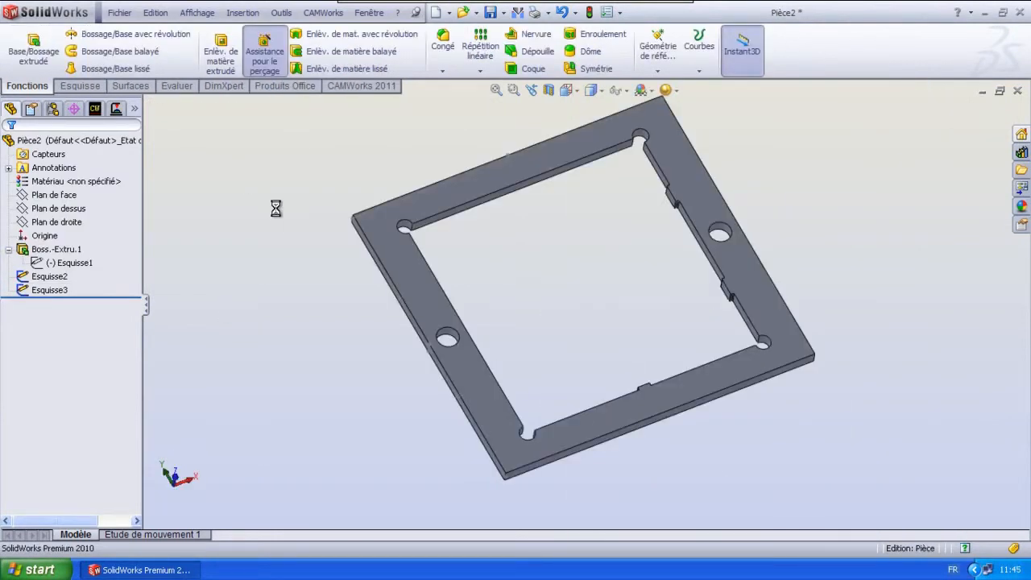
# - Start a Hole Wizard tapped hole (Trous taraudés) using the Ansi Métrique standard and size M5x0.8
pyautogui.rightClick(535, 3)
pyautogui.click(482, 92)
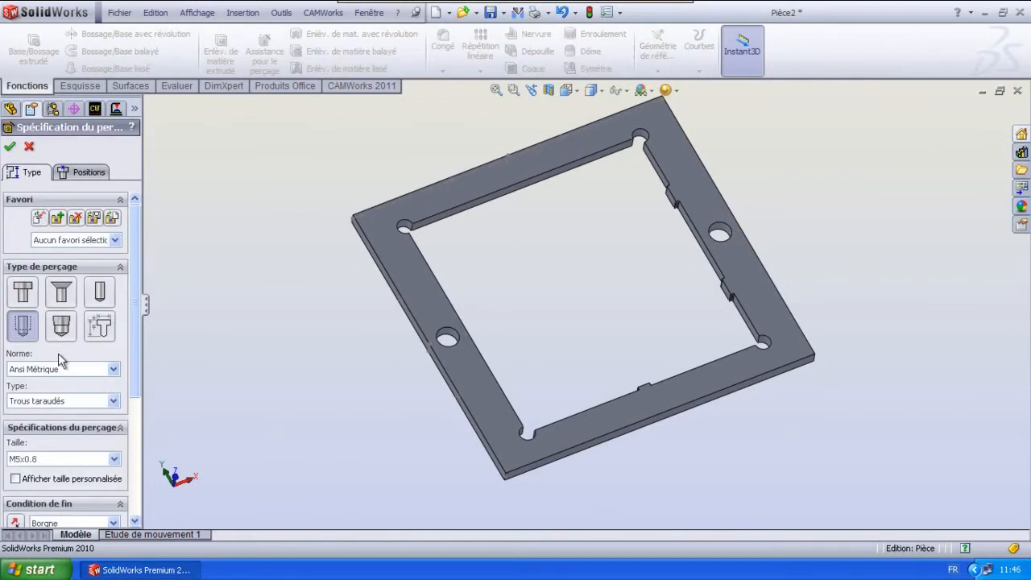
pyautogui.click(112, 370)
pyautogui.click(98, 383)
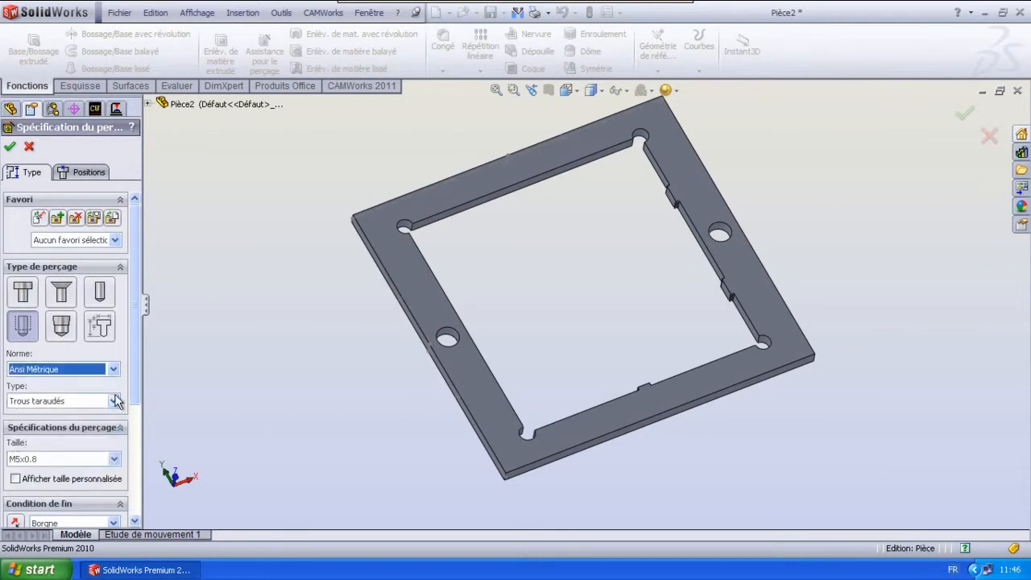
pyautogui.moveTo(137, 372); pyautogui.dragTo(137, 411)
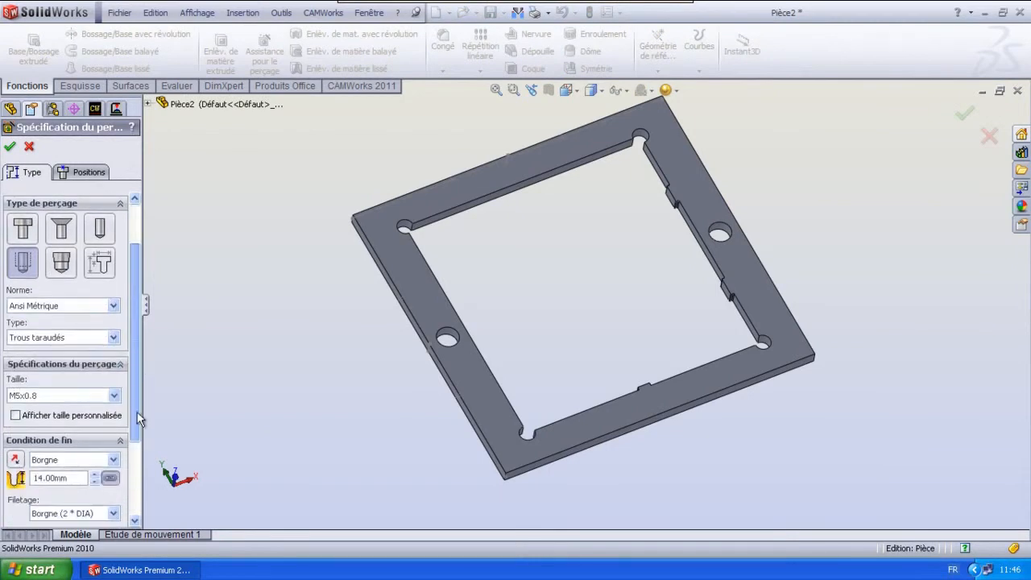
pyautogui.click(114, 397)
pyautogui.click(62, 411)
pyautogui.scroll(-3, 137, 406)
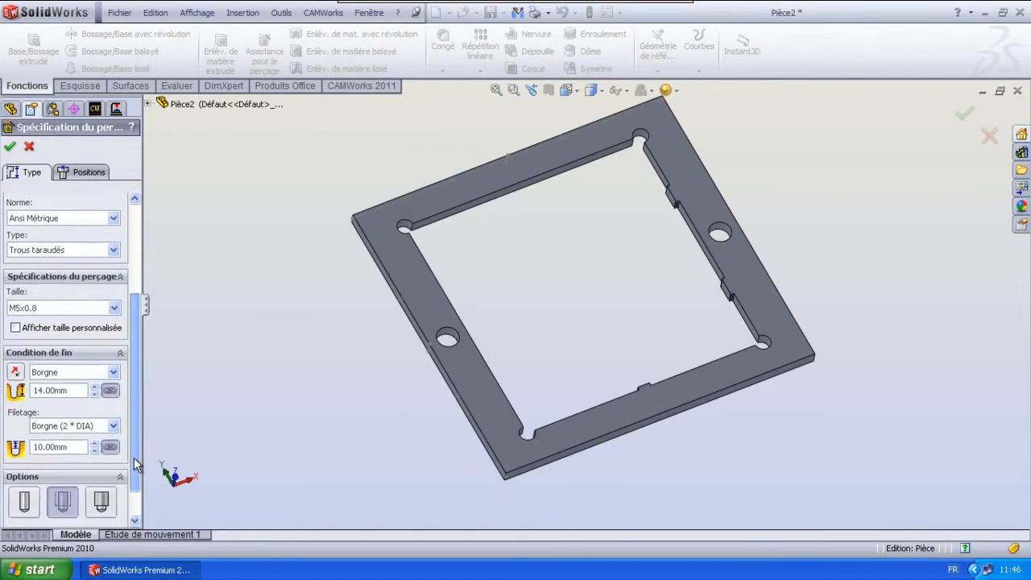
# - Set the tapped hole's end condition to through all (A travers tout)
pyautogui.click(114, 365)
pyautogui.click(65, 386)
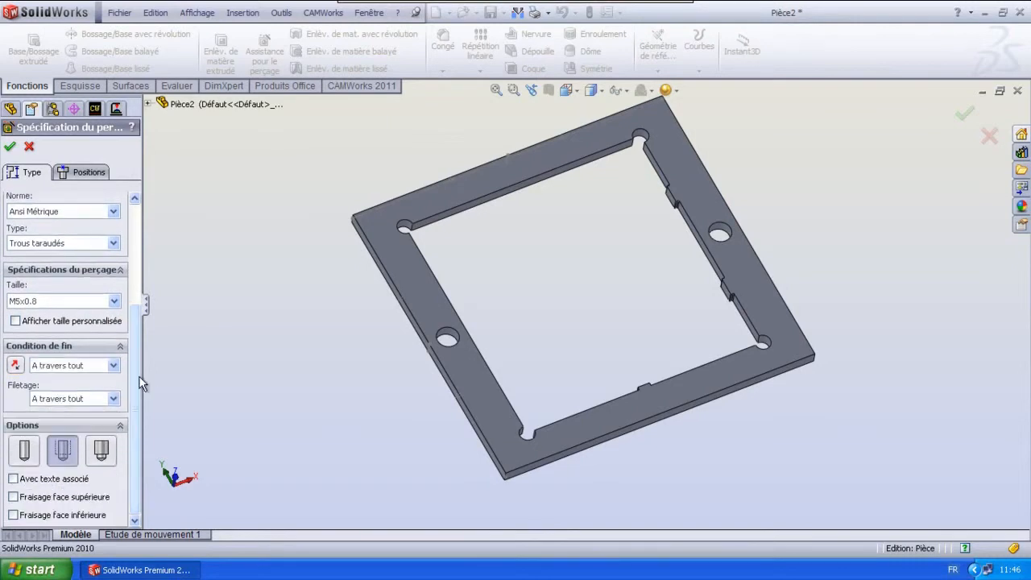
pyautogui.moveTo(138, 375); pyautogui.dragTo(137, 286)
# - Place four tapped-hole positions in a 3D sketch, on the two sketch points of each of the plate's two adjoining side faces
pyautogui.click(99, 177)
pyautogui.click(89, 300)
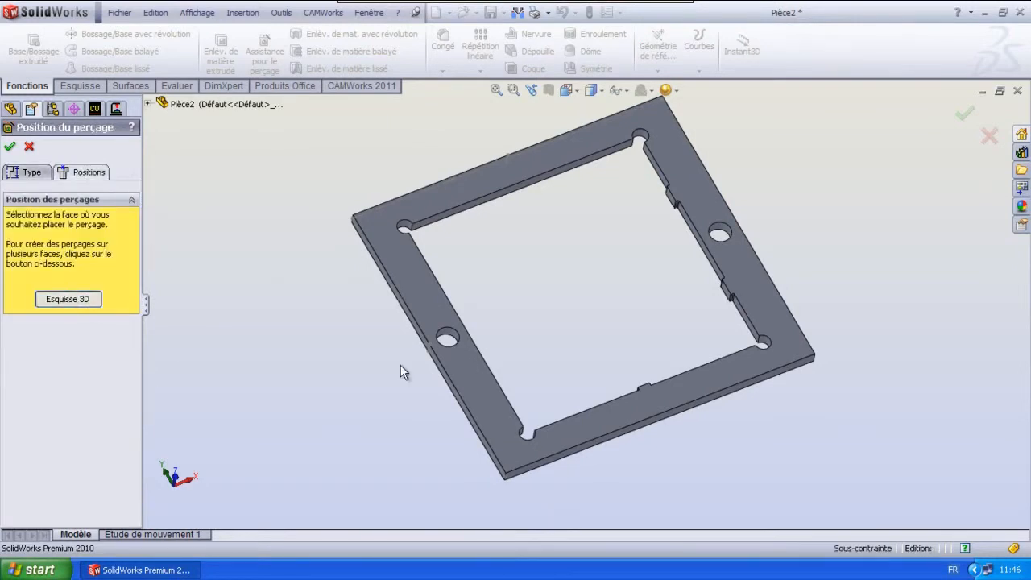
pyautogui.moveTo(398, 333); pyautogui.dragTo(501, 345, button='middle')
pyautogui.scroll(-10, 436, 351)
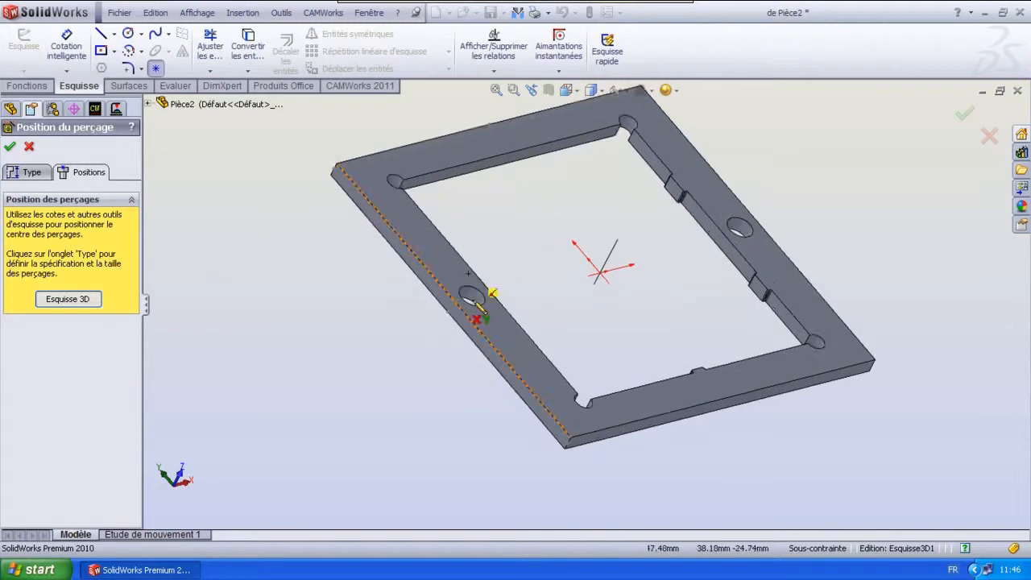
pyautogui.click(352, 185)
pyautogui.click(635, 385)
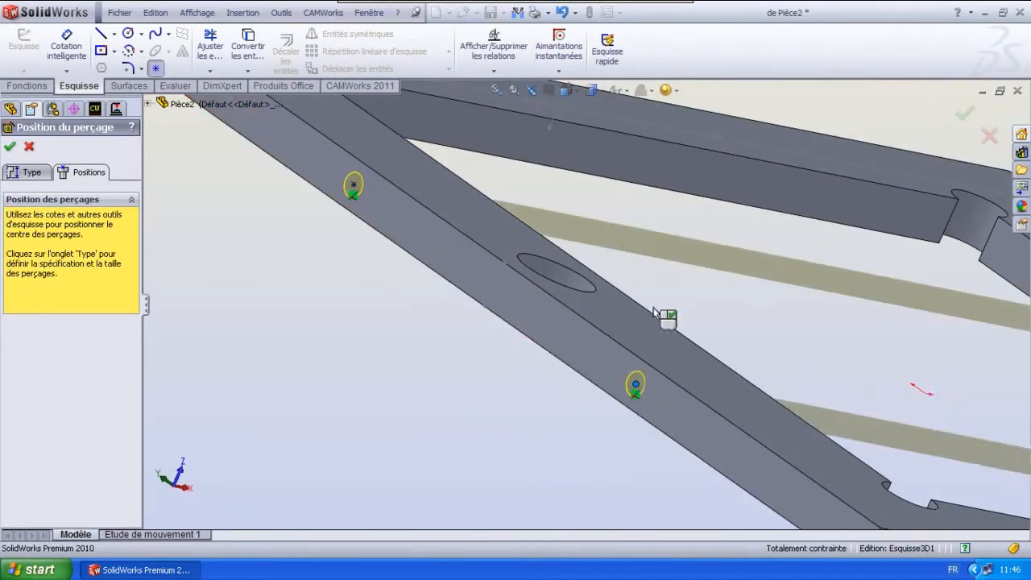
pyautogui.scroll(3, 596, 302)
pyautogui.scroll(-5, 478, 150)
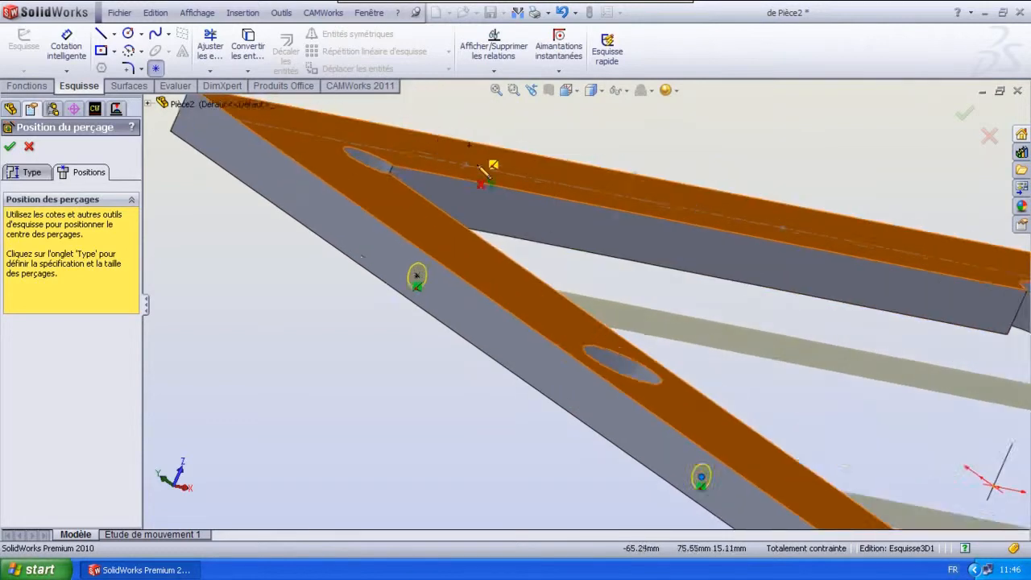
pyautogui.click(853, 255)
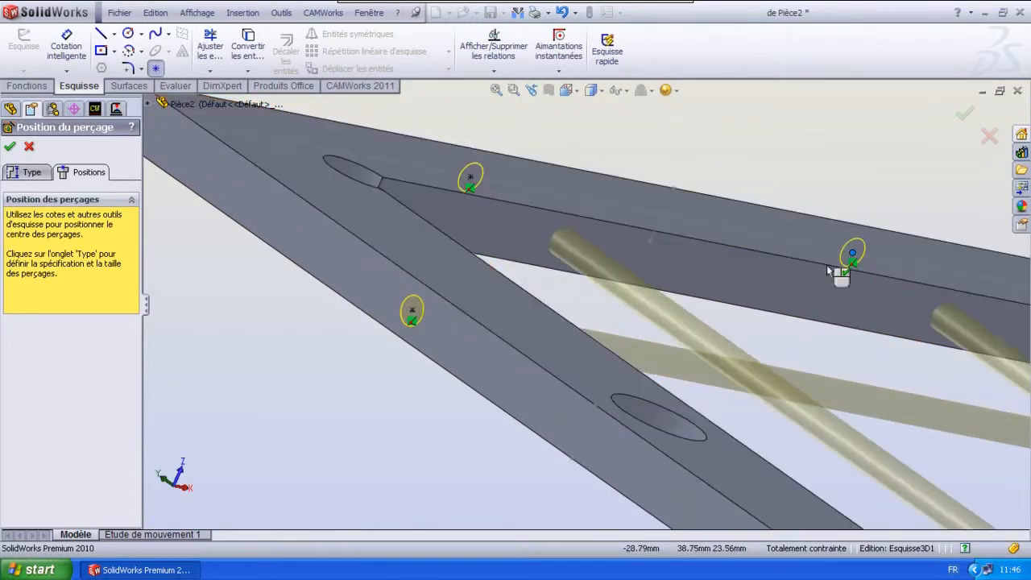
# - Set the holes' end condition to up to next (Jusqu'à la prochaine) and create the M5x0.8 tapped holes
pyautogui.click(27, 172)
pyautogui.moveTo(135, 389); pyautogui.dragTo(136, 452)
pyautogui.click(116, 426)
pyautogui.click(99, 444)
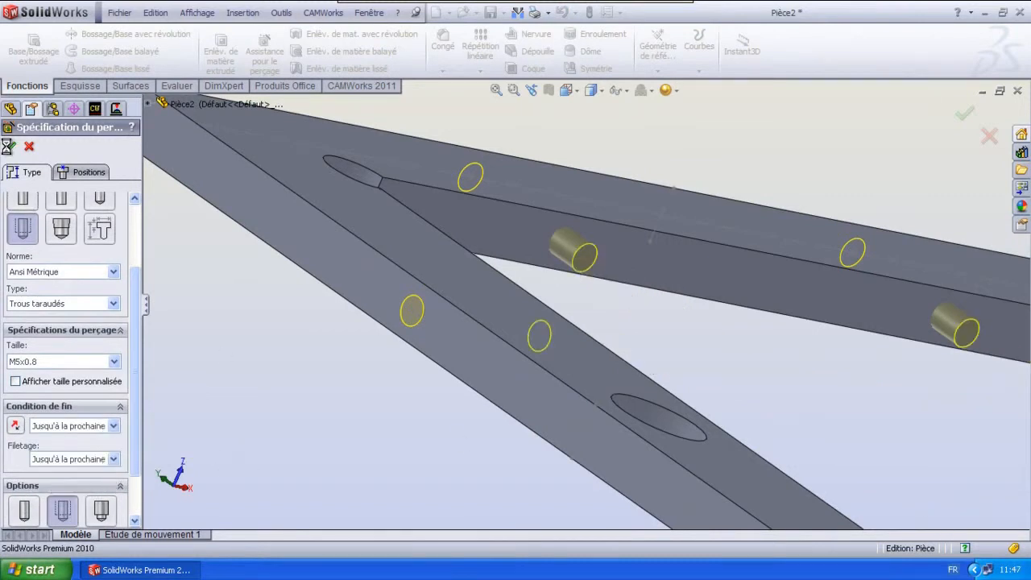
pyautogui.click(10, 147)
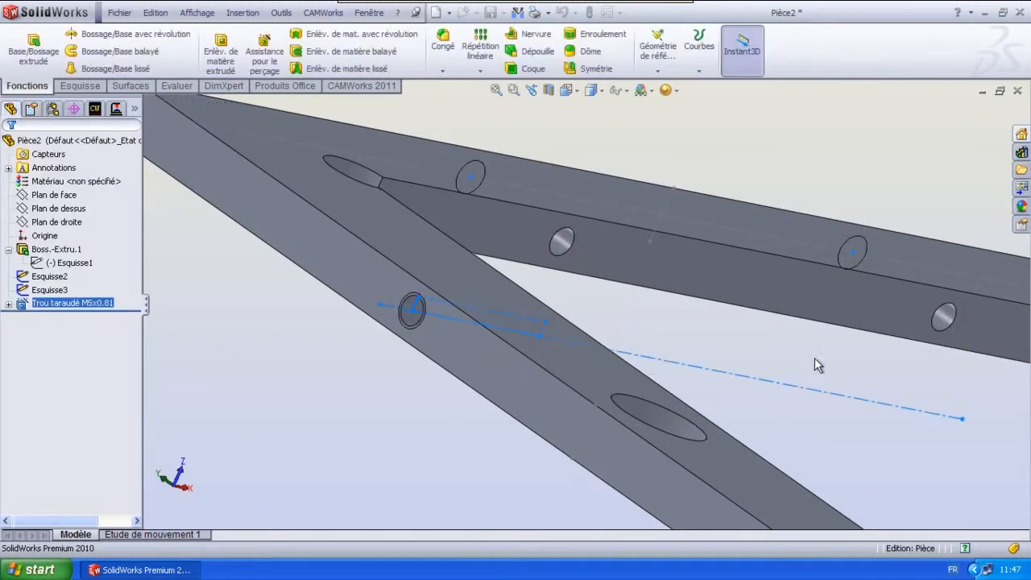
# - Hide the two hole-position sketches, Esquisse2 and Esquisse3, and collapse the expanded features in the tree
pyautogui.scroll(3, 810, 357)
pyautogui.moveTo(861, 385); pyautogui.dragTo(630, 375, button='middle')
pyautogui.scroll(3, 760, 387)
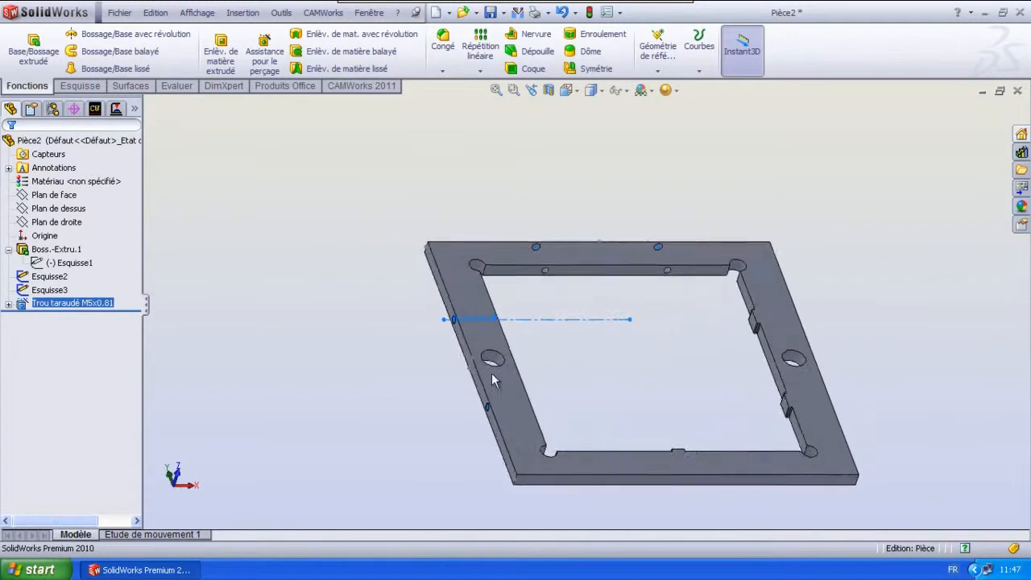
pyautogui.scroll(1, 628, 373)
pyautogui.click(451, 374)
pyautogui.click(50, 279)
pyautogui.keyDown('ctrl'); pyautogui.click(58, 291); pyautogui.keyUp('ctrl')
pyautogui.click(67, 266)
pyautogui.click(9, 305)
pyautogui.click(8, 305)
pyautogui.click(9, 249)
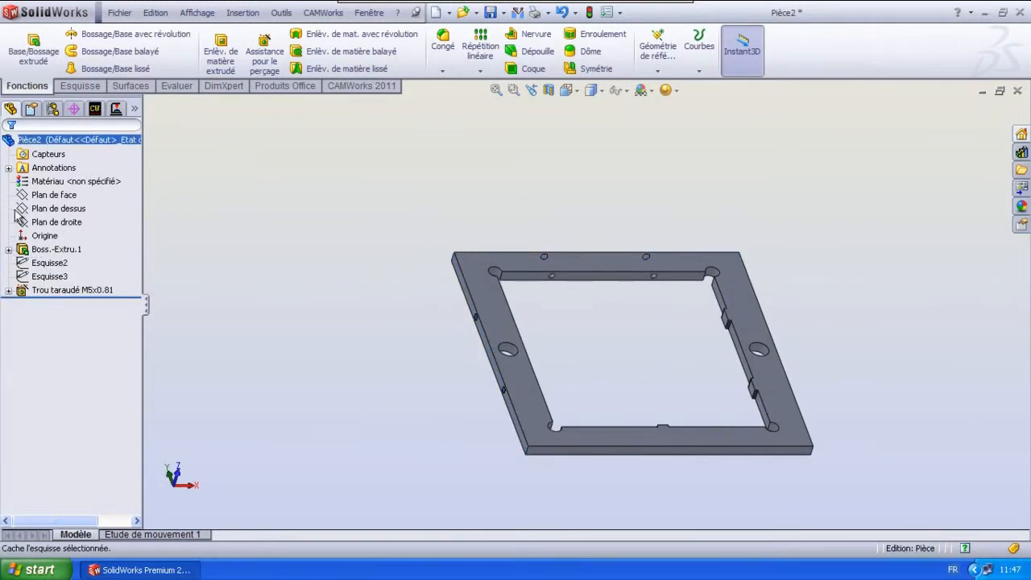
# - Orient the view square to the plate's front face and finish the guide-line sketch on it
pyautogui.click(634, 265)
pyautogui.moveTo(634, 268); pyautogui.dragTo(628, 344, button='middle')
pyautogui.scroll(-1, 627, 342)
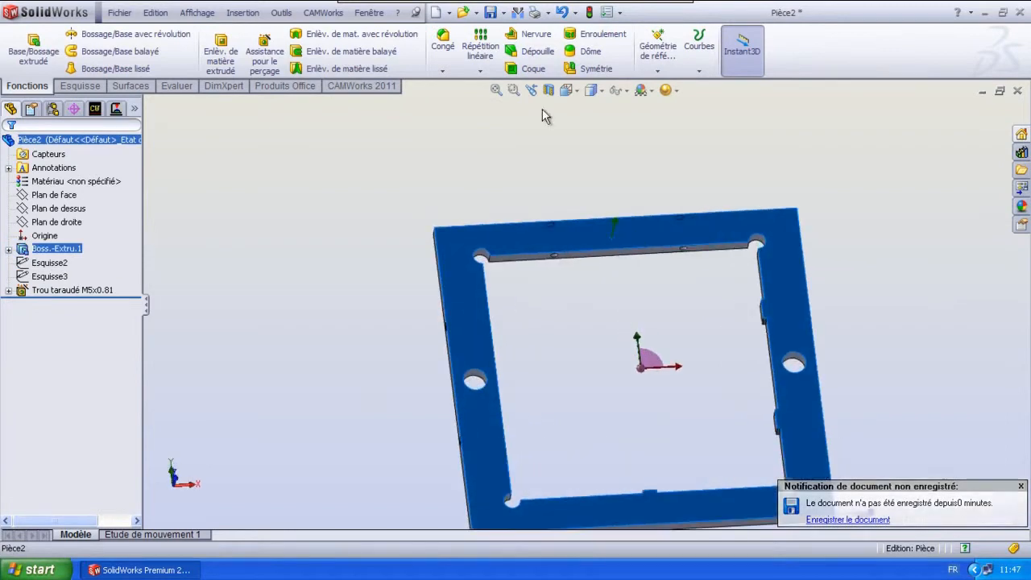
pyautogui.click(577, 92)
pyautogui.click(627, 153)
pyautogui.scroll(-2, 577, 153)
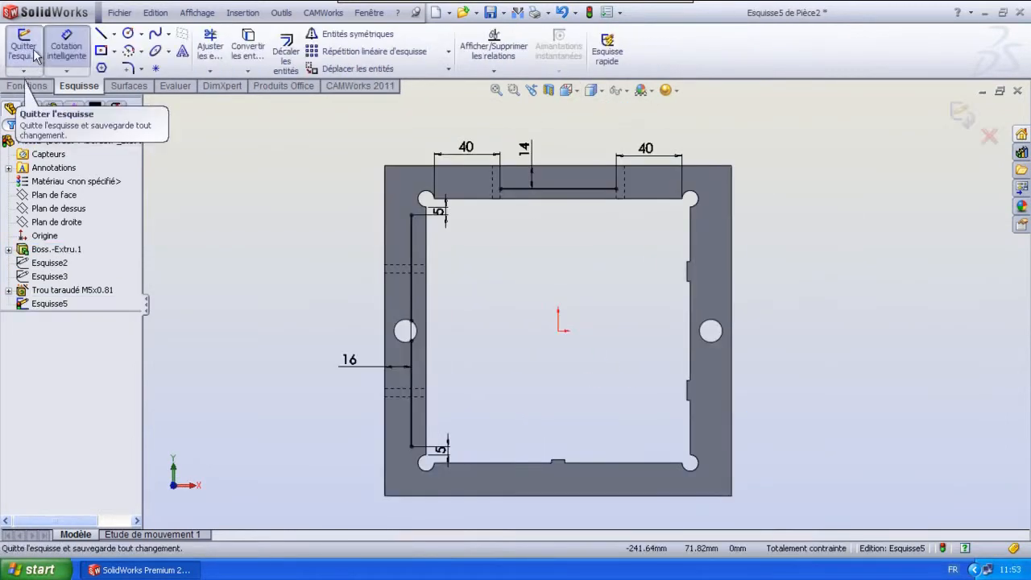
pyautogui.click(34, 51)
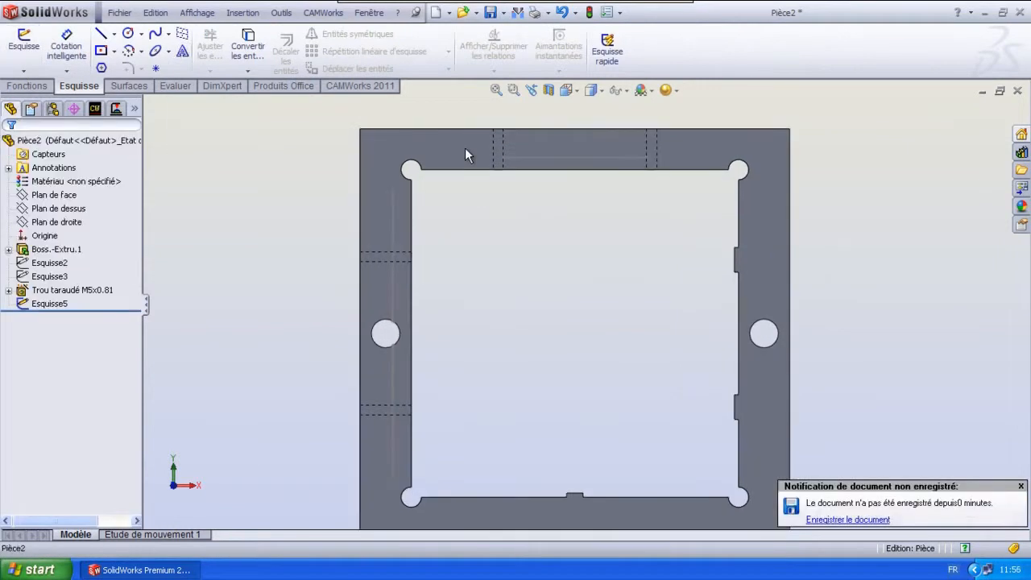
# - Add the sketch text "Ajustage" along the upper horizontal guide line, centred, upright and reading left to right
pyautogui.click(465, 147)
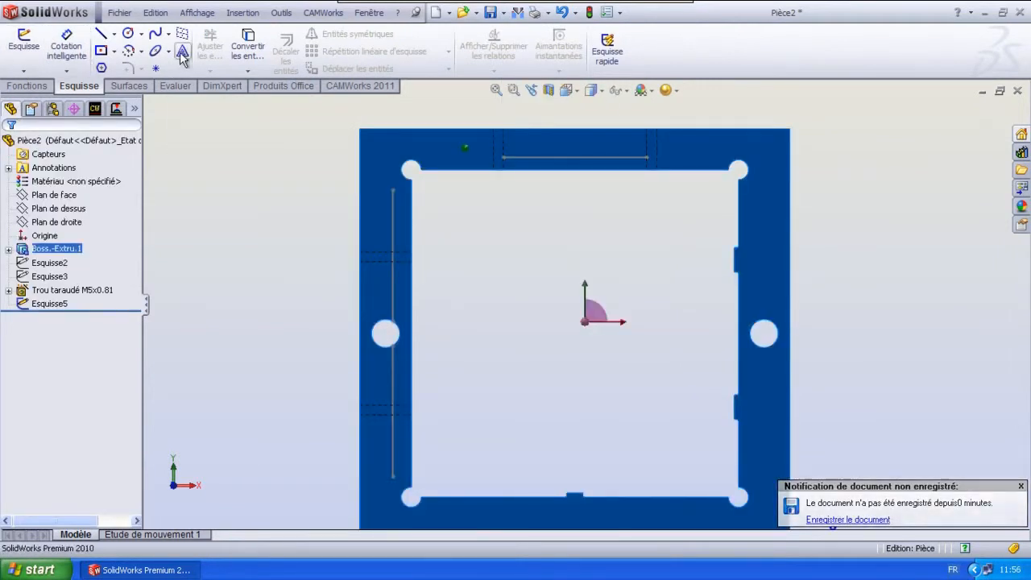
pyautogui.click(573, 158)
pyautogui.click(582, 156)
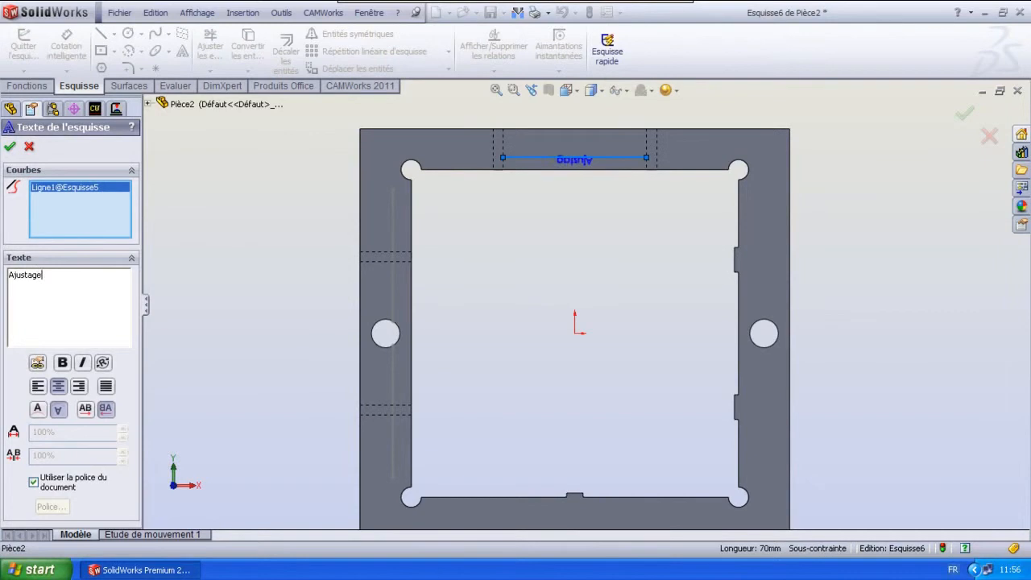
pyautogui.click(37, 409)
pyautogui.click(86, 408)
# - Give the "Ajustage" text its own font setting instead of the document font and enlarge its point size
pyautogui.click(33, 482)
pyautogui.click(51, 506)
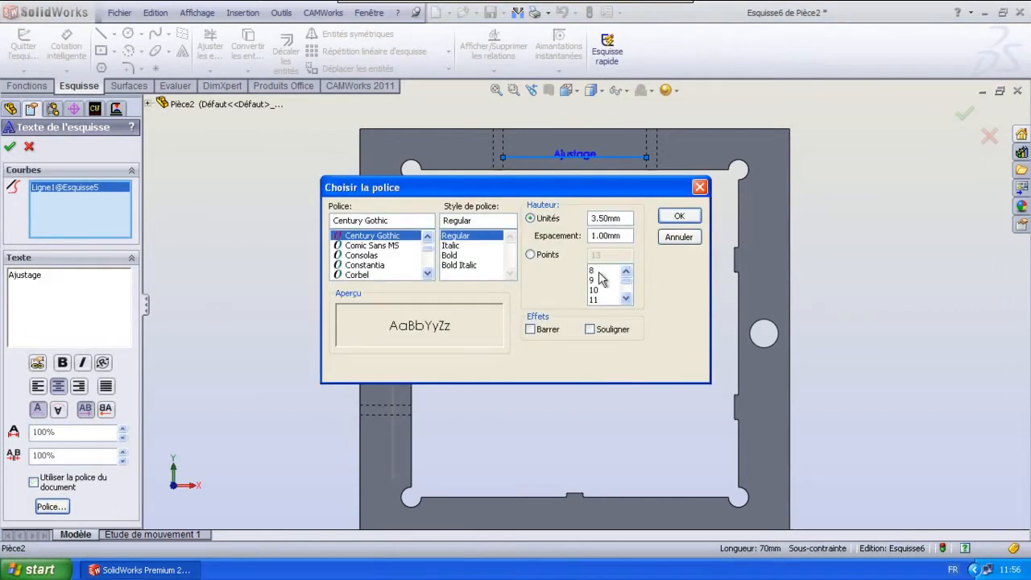
pyautogui.click(600, 289)
pyautogui.click(668, 219)
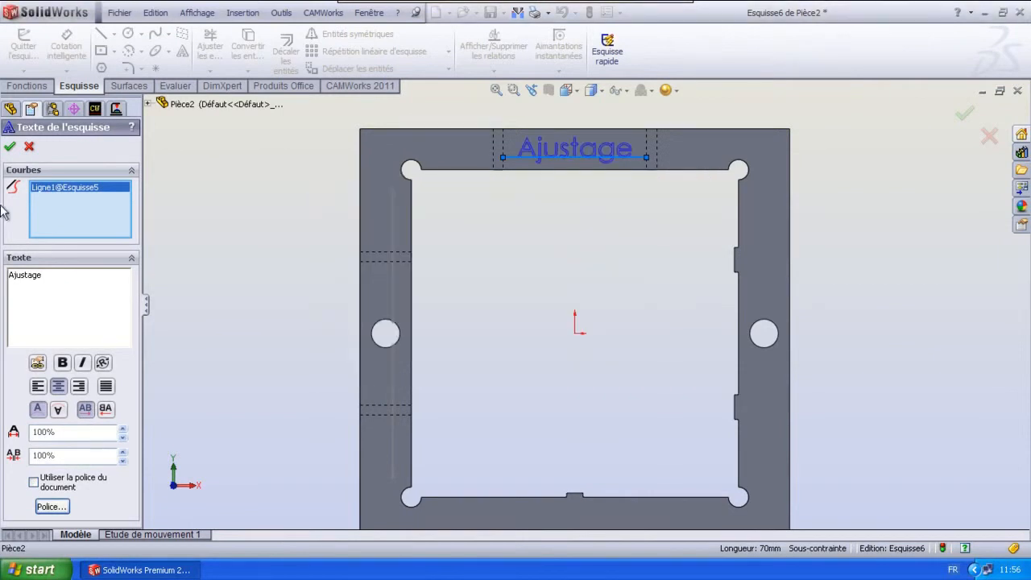
pyautogui.press('Return')
# - Add the sketch text "Serrage" along the upper vertical guide line, flipped vertically and horizontally to read upwards
pyautogui.click(184, 51)
pyautogui.click(392, 278)
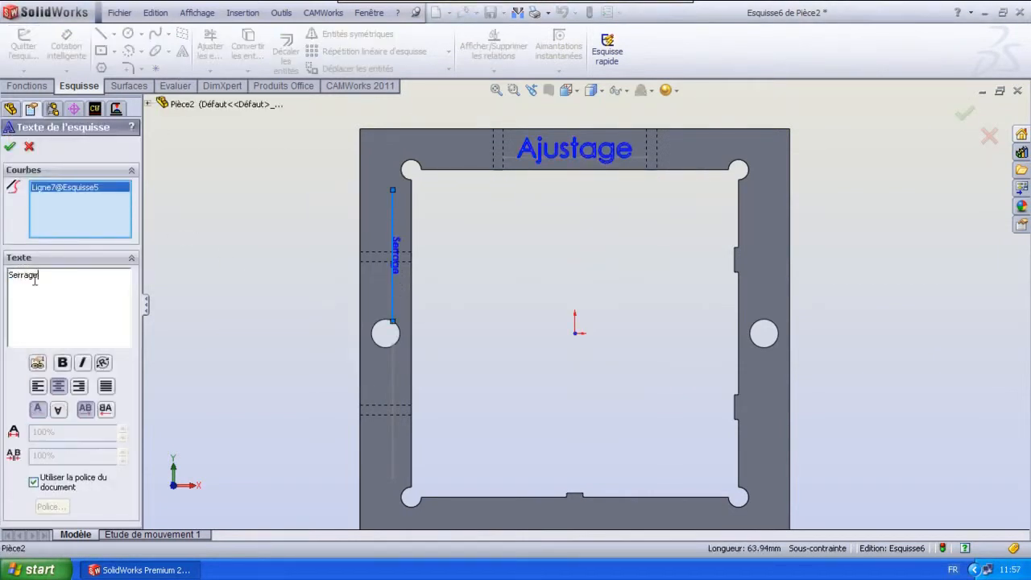
pyautogui.click(58, 410)
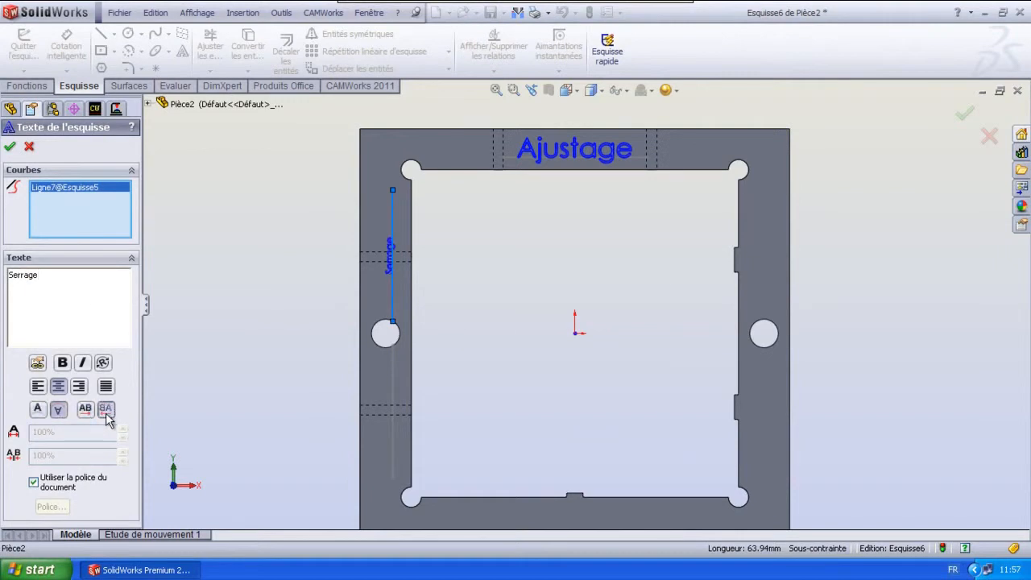
# - Override the document font for the upper "Serrage" text and enlarge its size in points
pyautogui.click(33, 482)
pyautogui.click(52, 507)
pyautogui.click(531, 255)
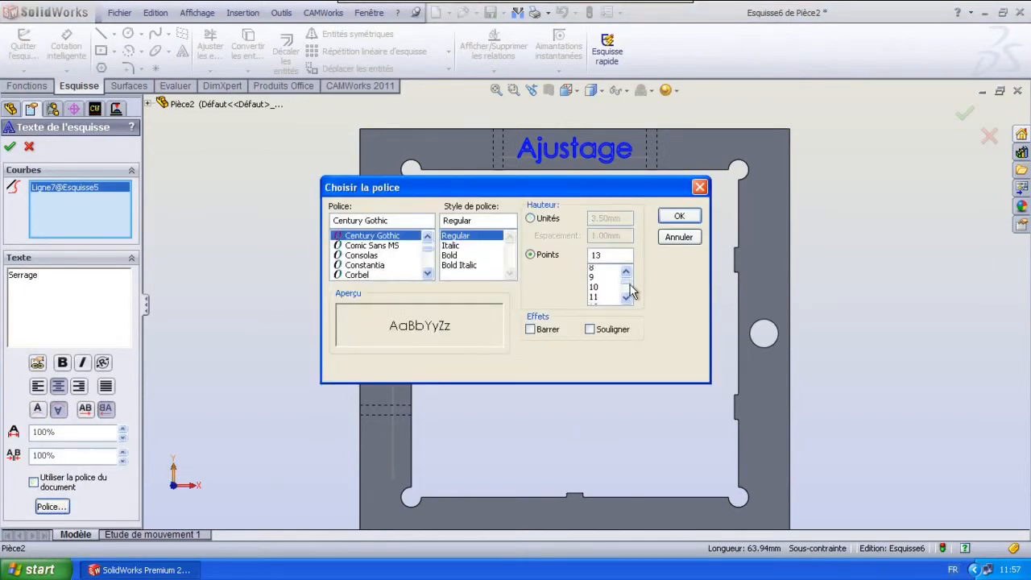
pyautogui.click(627, 297)
pyautogui.click(600, 288)
pyautogui.click(678, 216)
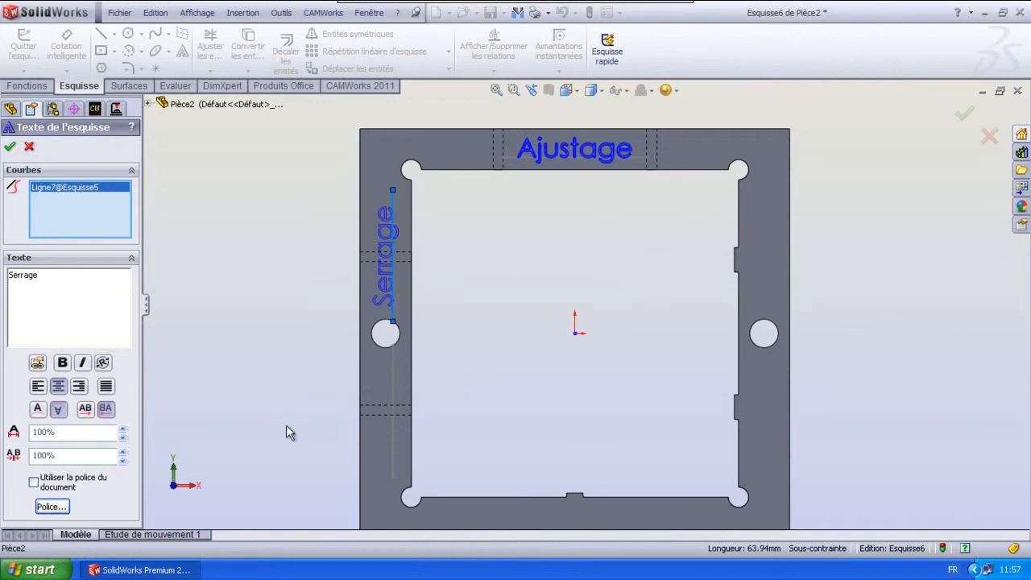
pyautogui.click(10, 145)
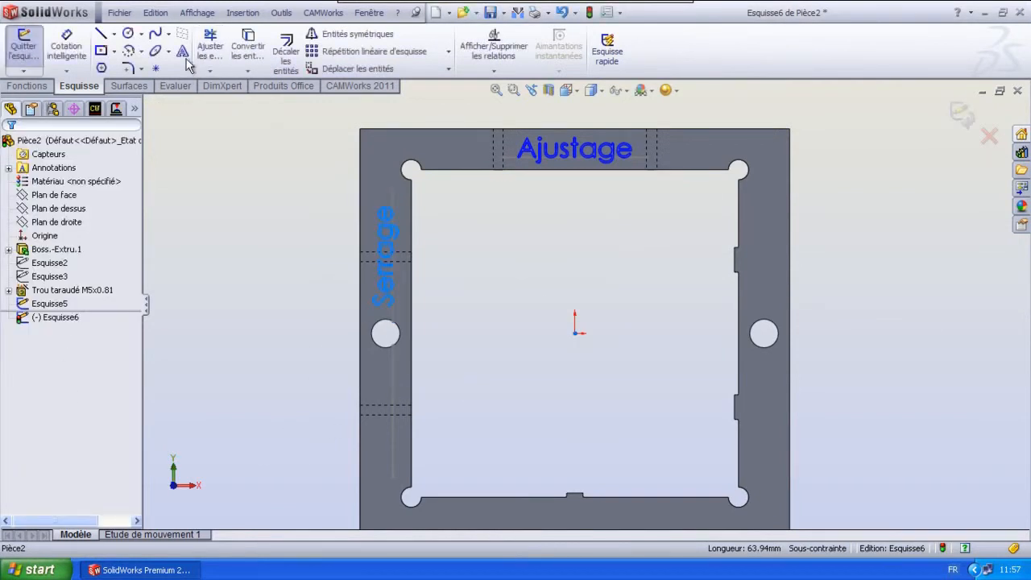
# - Add the text "Serrage" along the lower vertical guide line, enlarge its font like the others, and finish the text sketch
pyautogui.click(322, 358)
pyautogui.click(392, 393)
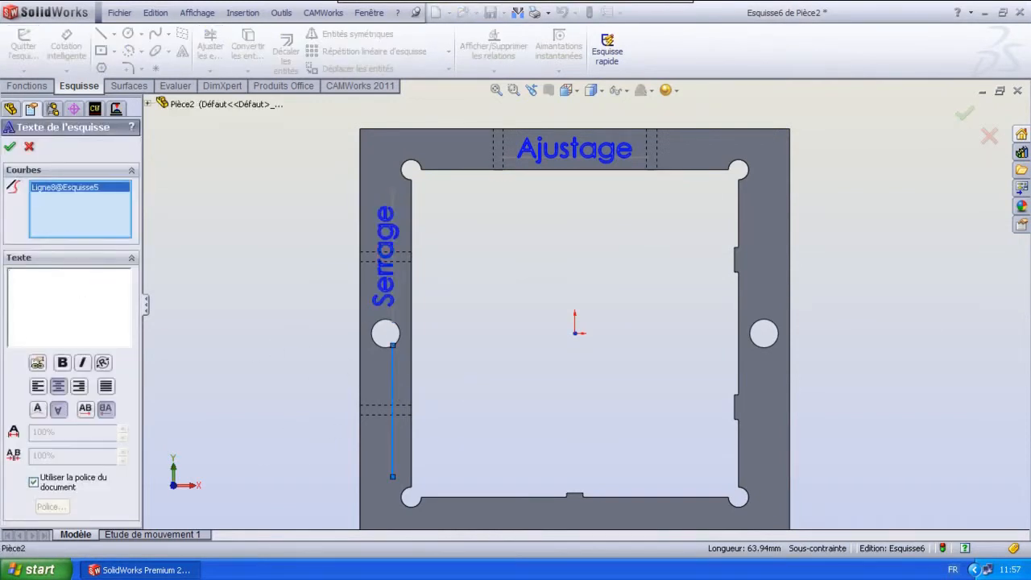
pyautogui.click(34, 482)
pyautogui.click(50, 506)
pyautogui.click(596, 282)
pyautogui.click(626, 295)
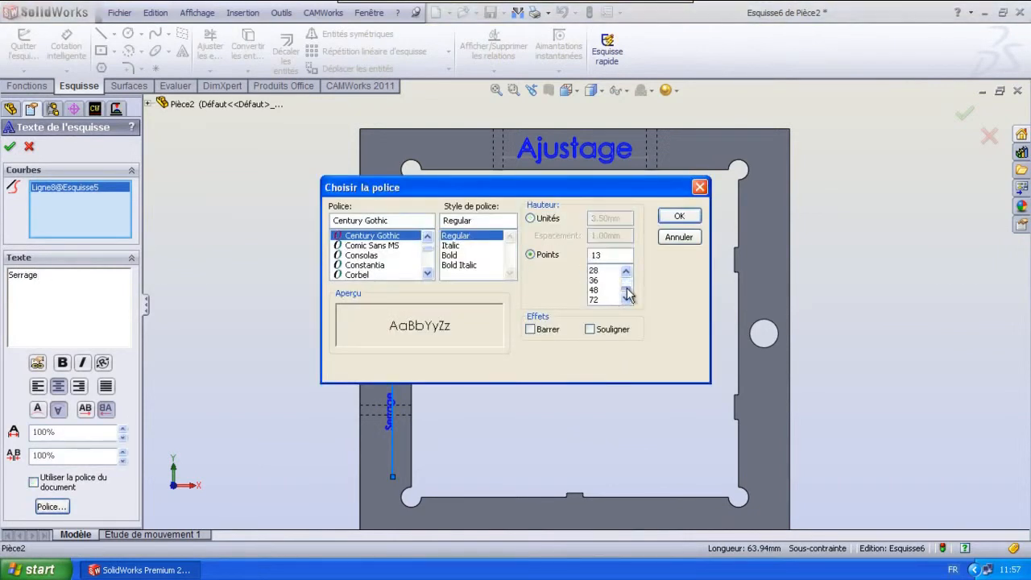
pyautogui.click(679, 216)
pyautogui.click(10, 146)
pyautogui.click(25, 48)
# - Hide the guide-line sketch Esquisse5 and cut-extrude the text sketch 0.75 mm deep into the plate
pyautogui.click(64, 306)
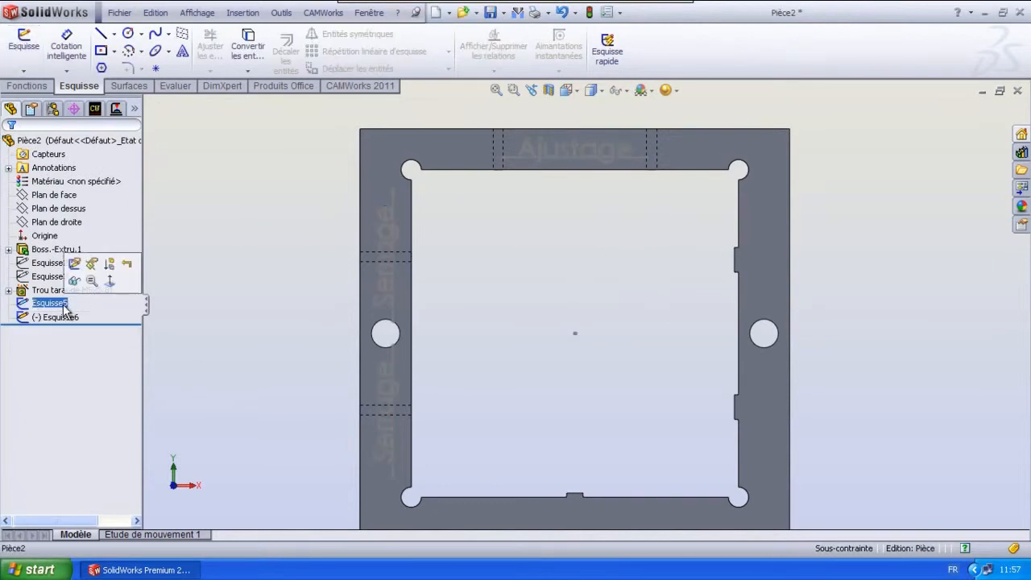
pyautogui.click(56, 317)
pyautogui.click(52, 85)
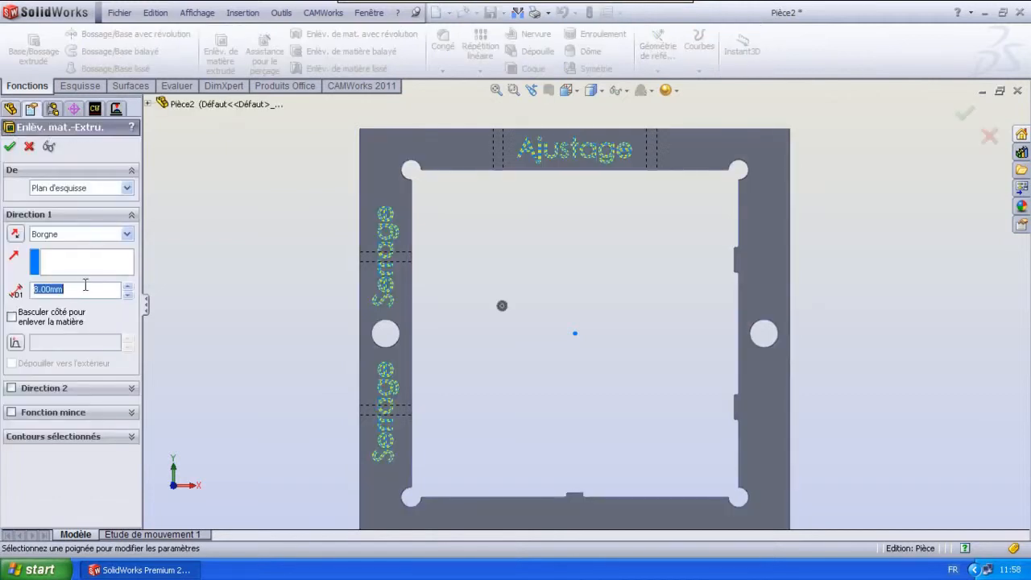
pyautogui.press('Return')
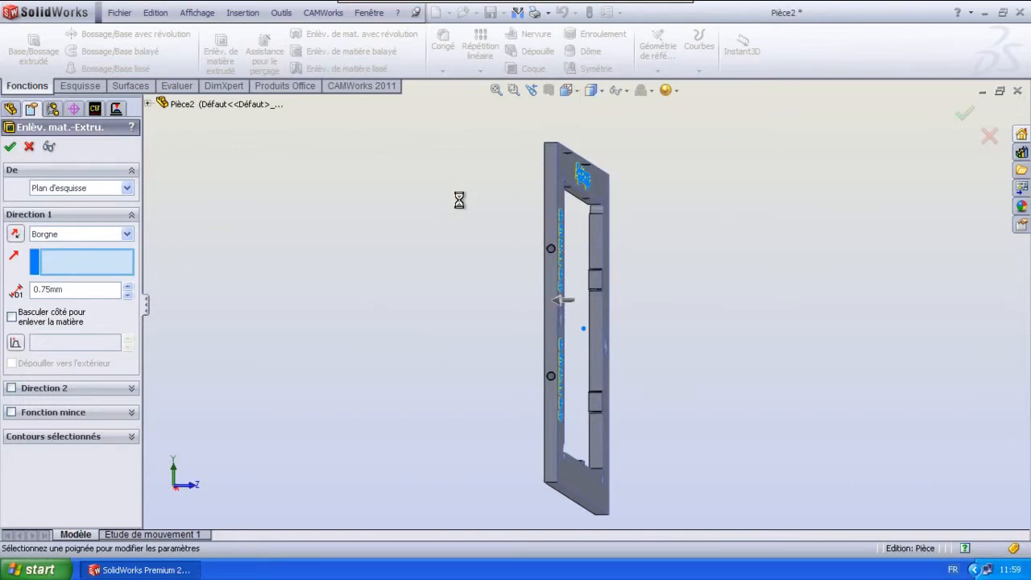
# - Save the engraved frame plate as M-U_10caf_core_cavity in the usinages folder and close the part
pyautogui.moveTo(456, 234); pyautogui.dragTo(521, 242, button='middle')
pyautogui.click(679, 178)
pyautogui.click(575, 91)
pyautogui.click(646, 151)
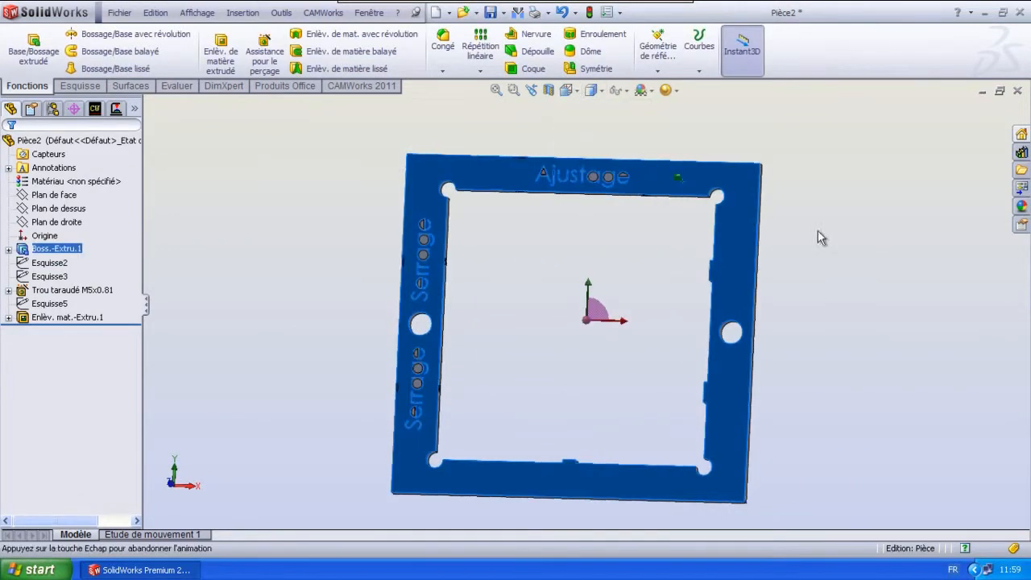
pyautogui.click(868, 239)
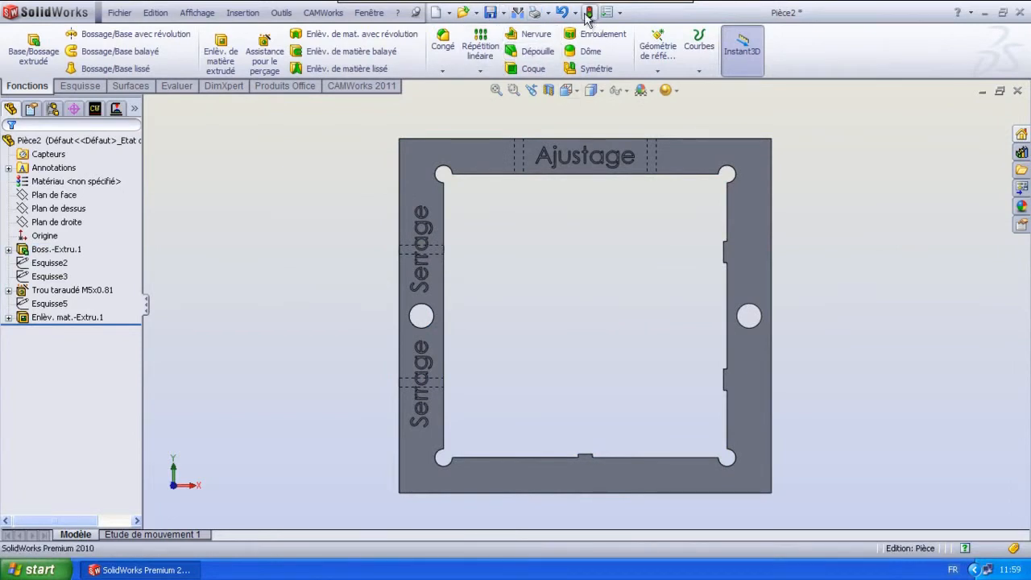
pyautogui.click(490, 13)
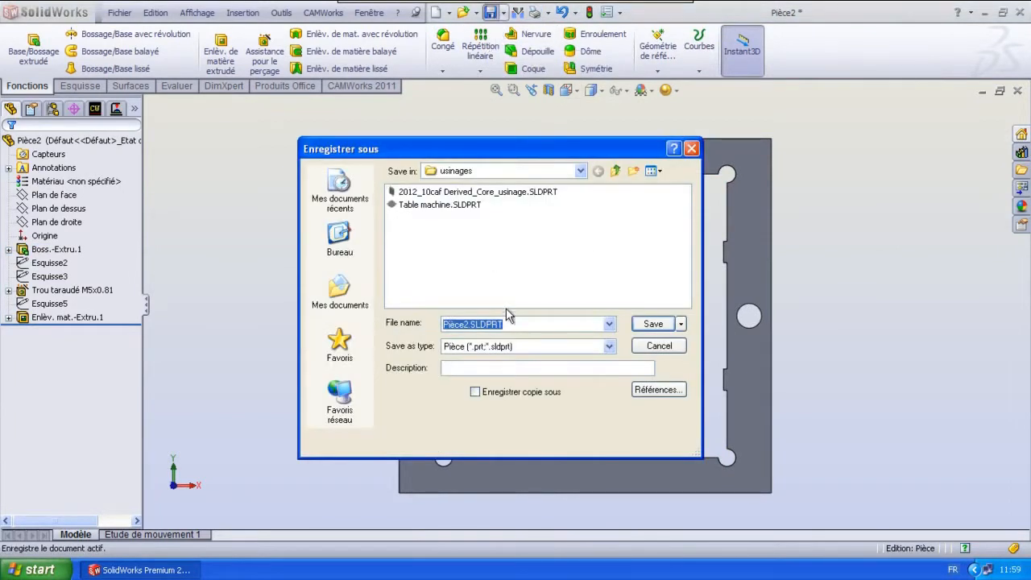
pyautogui.write('M')
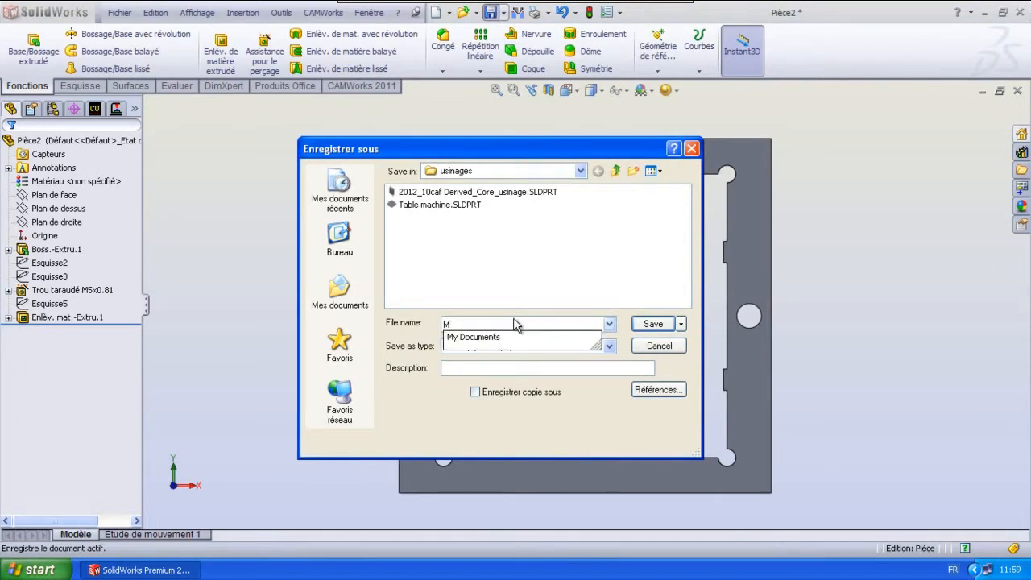
pyautogui.write('_')
pyautogui.press('BackSpace')
pyautogui.write('-U_10caf_core_cavity')
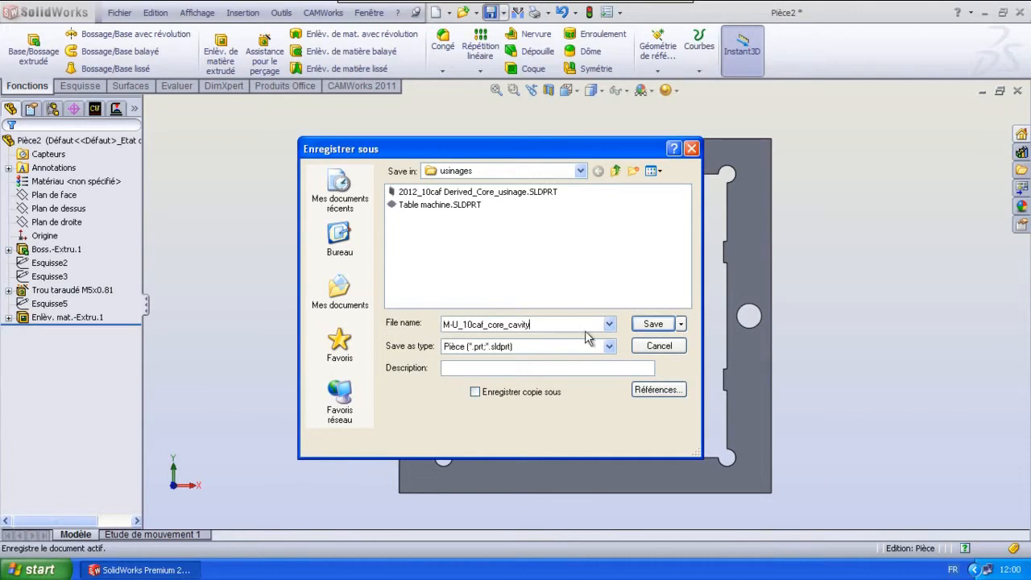
pyautogui.click(657, 324)
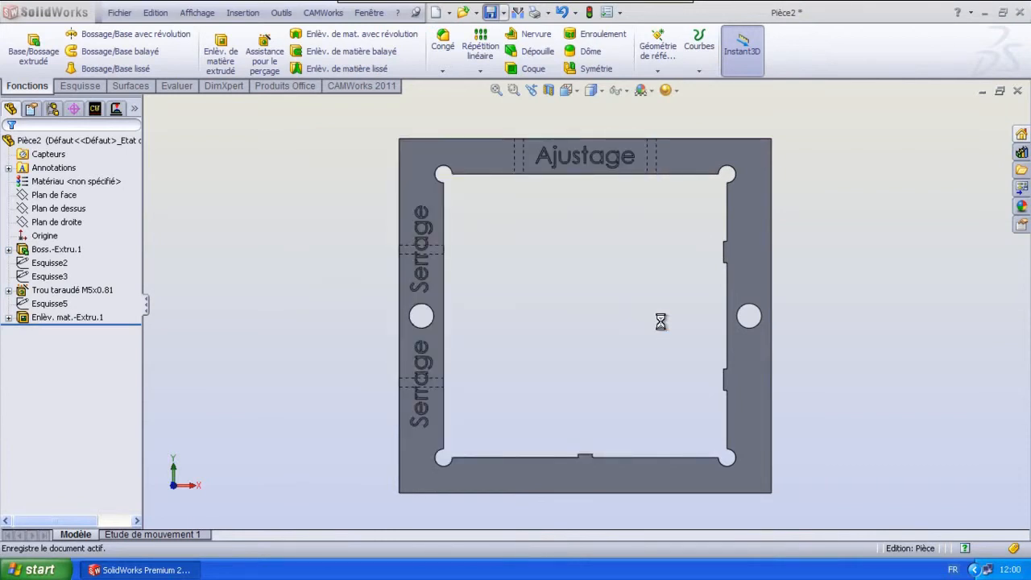
pyautogui.click(1017, 91)
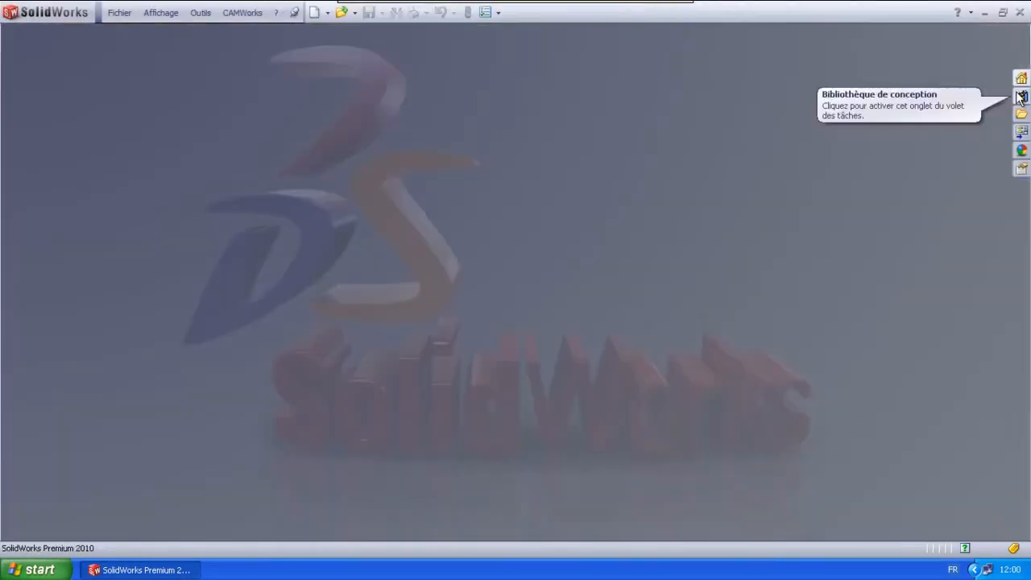
# - Create a new assembly and insert the Table machine part fixed at the origin
pyautogui.click(314, 12)
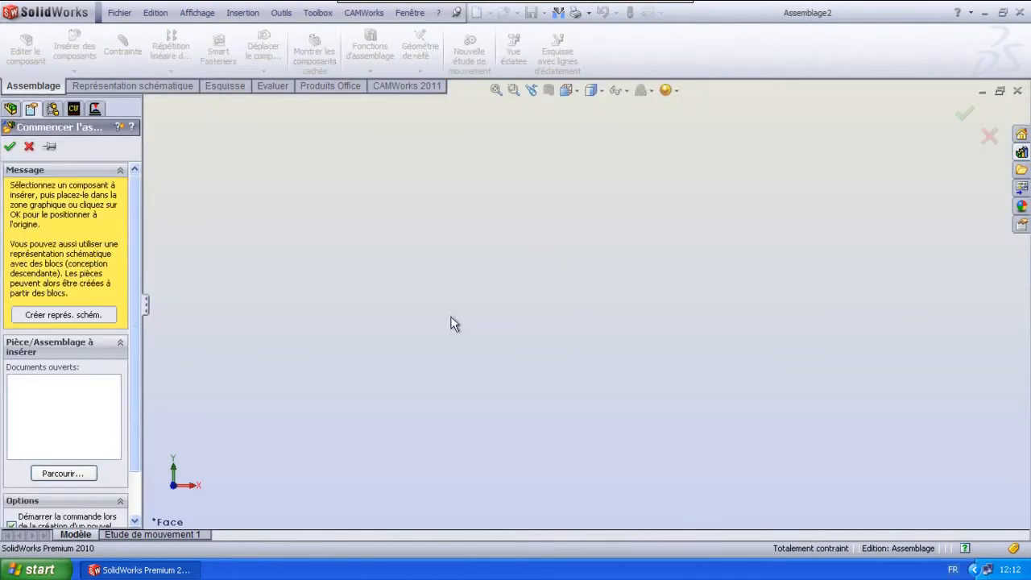
pyautogui.click(84, 473)
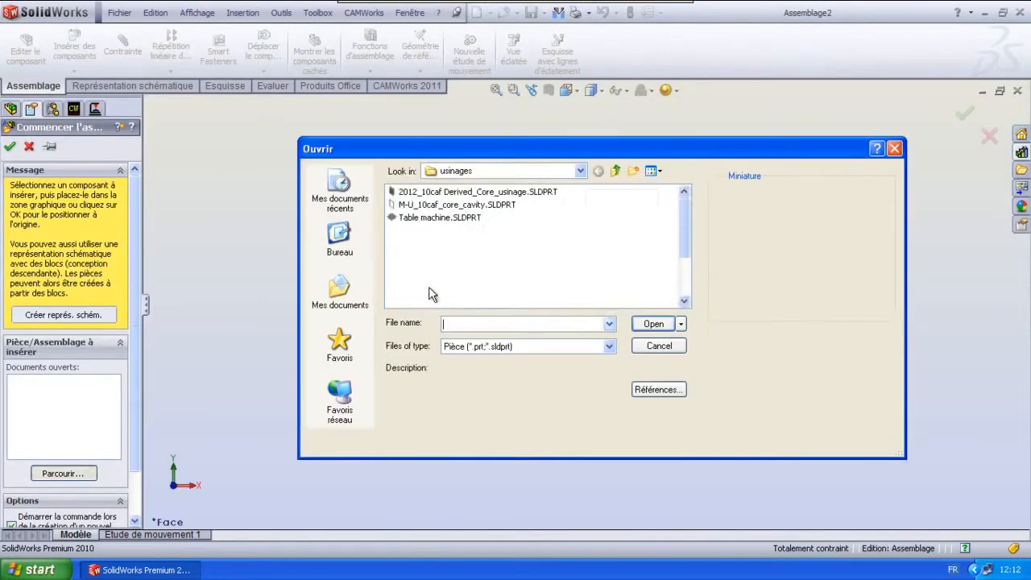
pyautogui.click(665, 329)
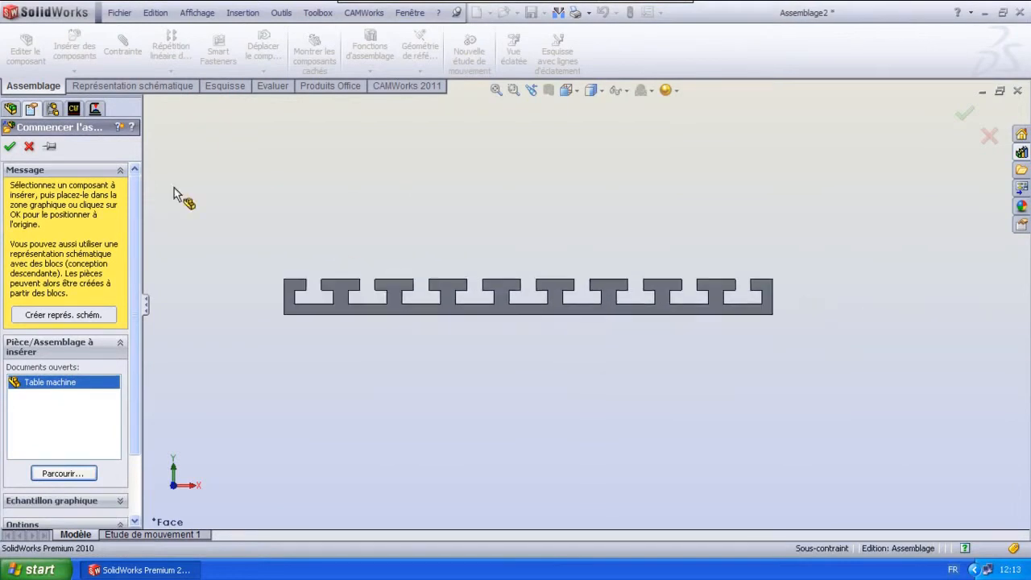
pyautogui.click(9, 146)
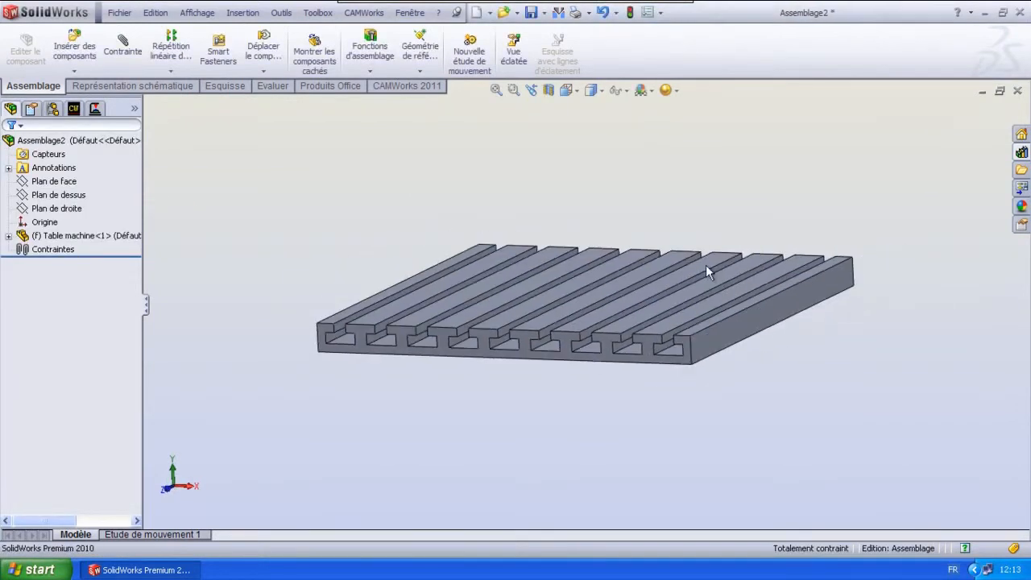
# - Insert the M-U_10caf_core_cavity part into the assembly, placing it in free space beside the machine table
pyautogui.click(74, 50)
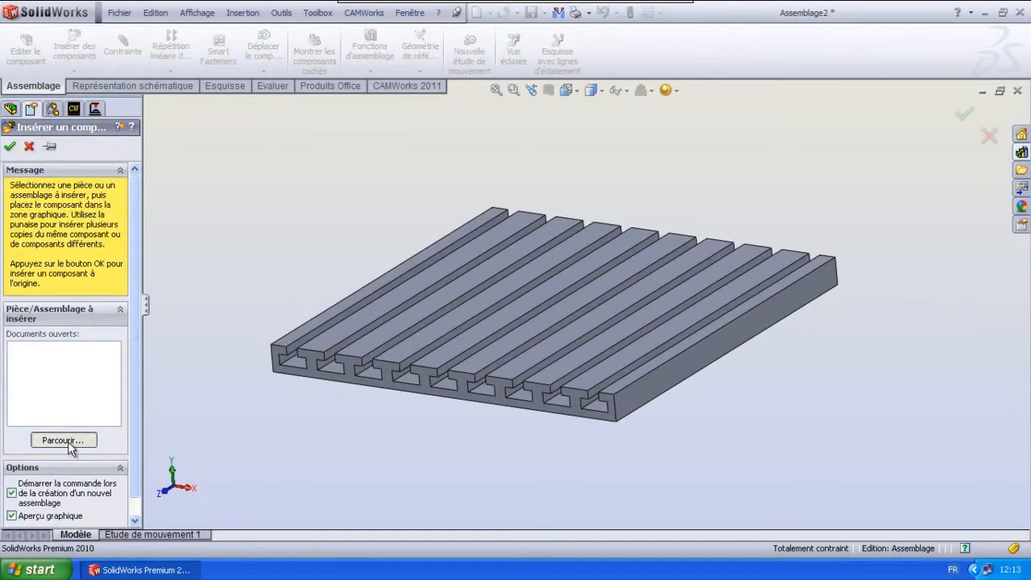
pyautogui.click(63, 439)
pyautogui.click(528, 224)
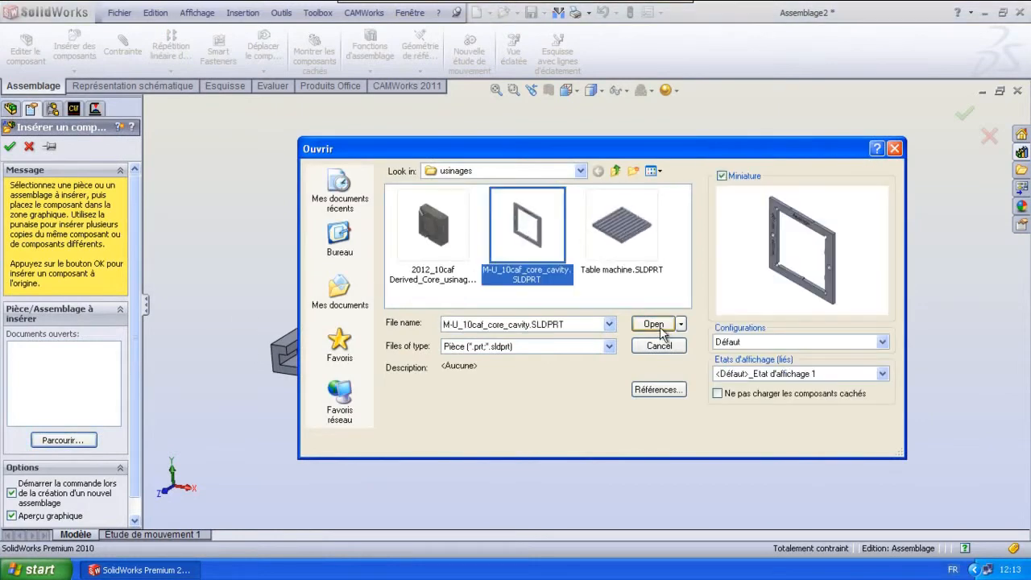
pyautogui.click(662, 330)
pyautogui.scroll(-2, 837, 217)
pyautogui.click(777, 214)
pyautogui.click(1020, 487)
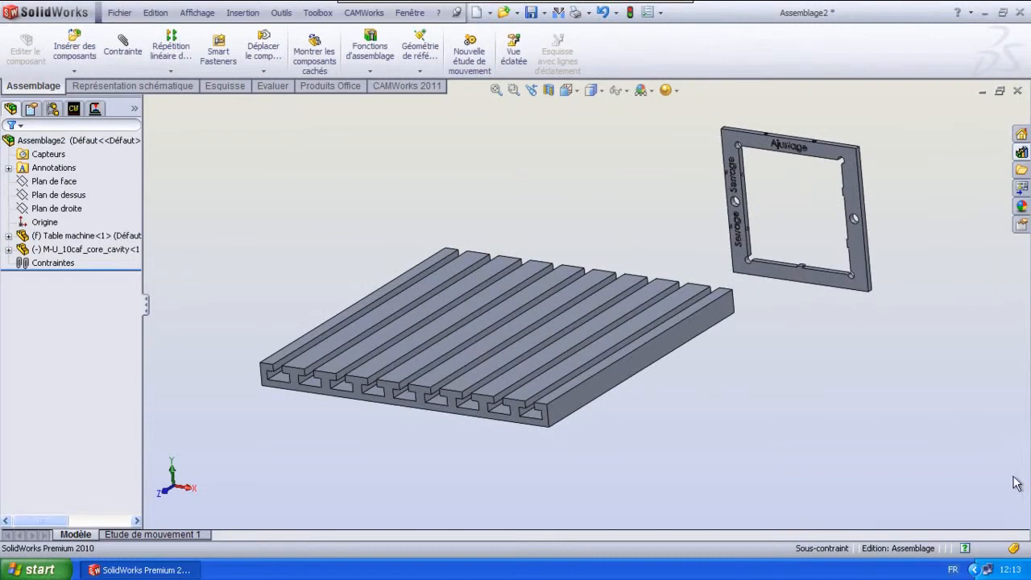
# - Save the assembly as ass_U_10caf_core in the usinages folder
pyautogui.click(531, 13)
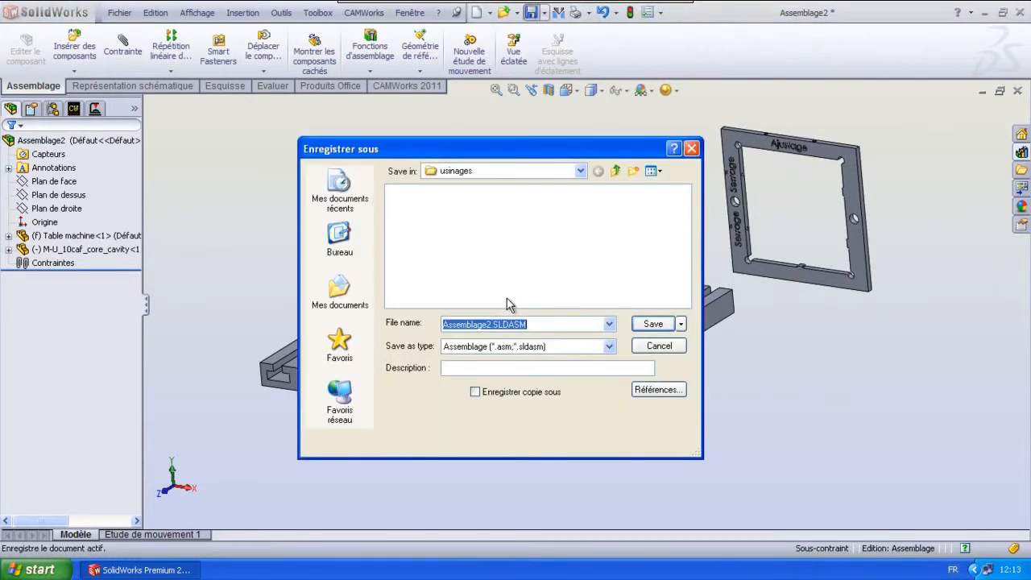
pyautogui.write('ass_u')
pyautogui.write('_10caf_core')
pyautogui.click(654, 325)
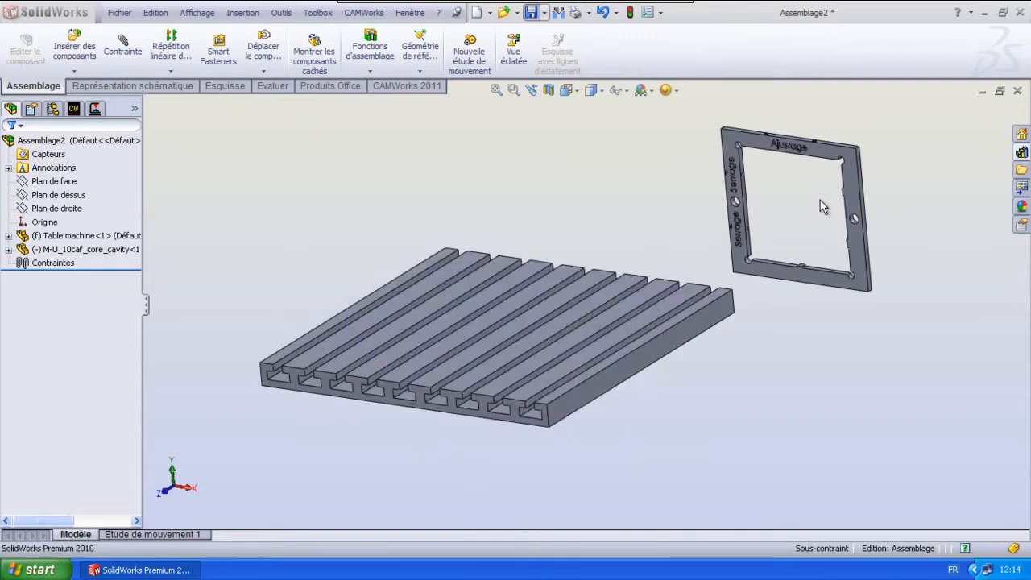
# - Expand the Toolbox in the design library down to the component categories of the ISO standard
pyautogui.scroll(-1, 795, 198)
pyautogui.click(1025, 156)
pyautogui.click(914, 144)
pyautogui.scroll(5, 915, 150)
pyautogui.click(888, 158)
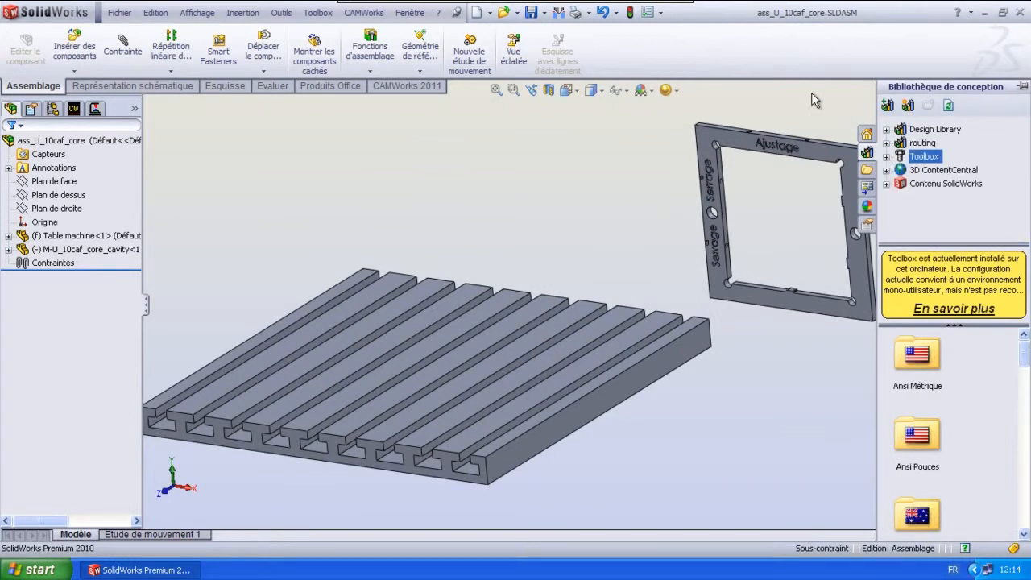
pyautogui.click(1021, 152)
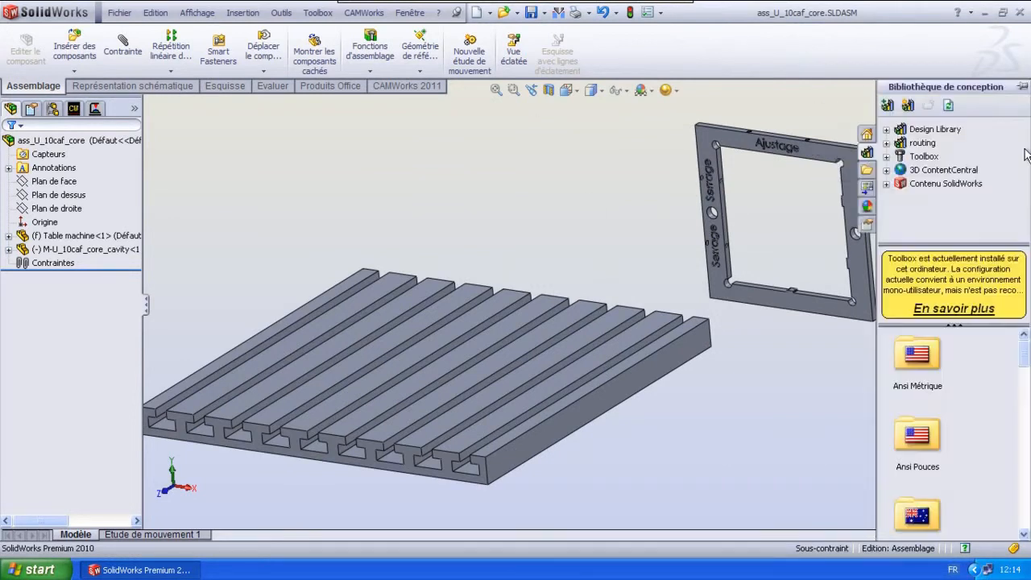
pyautogui.click(887, 157)
pyautogui.click(929, 199)
pyautogui.scroll(-1, 930, 206)
pyautogui.click(931, 211)
pyautogui.scroll(-3, 958, 208)
pyautogui.scroll(1, 950, 206)
# - Insert two ISO 8735 hardened cylindrical pins of size M16 from the Goupilles category, in free space beside the frame plate
pyautogui.click(953, 170)
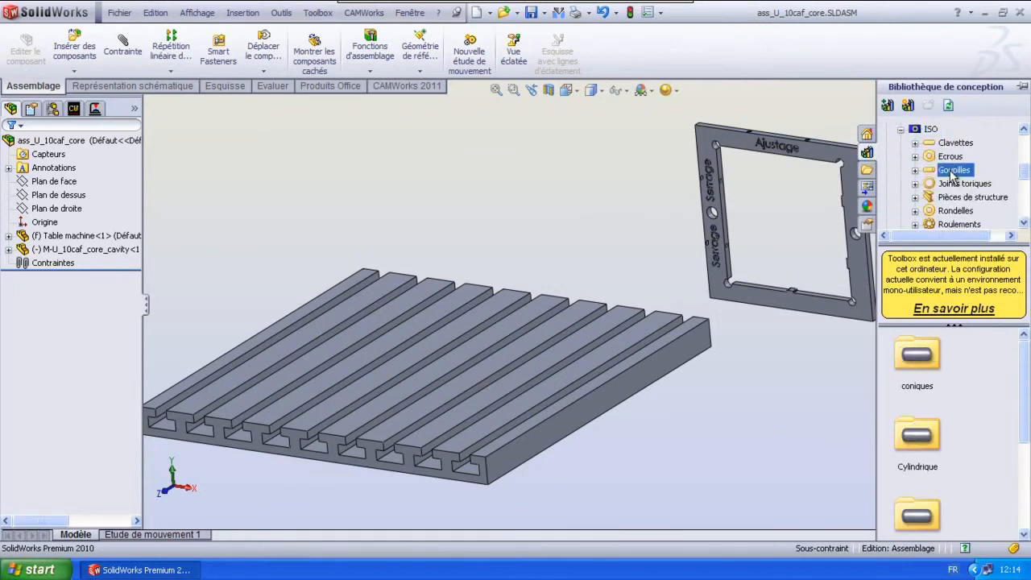
pyautogui.doubleClick(919, 436)
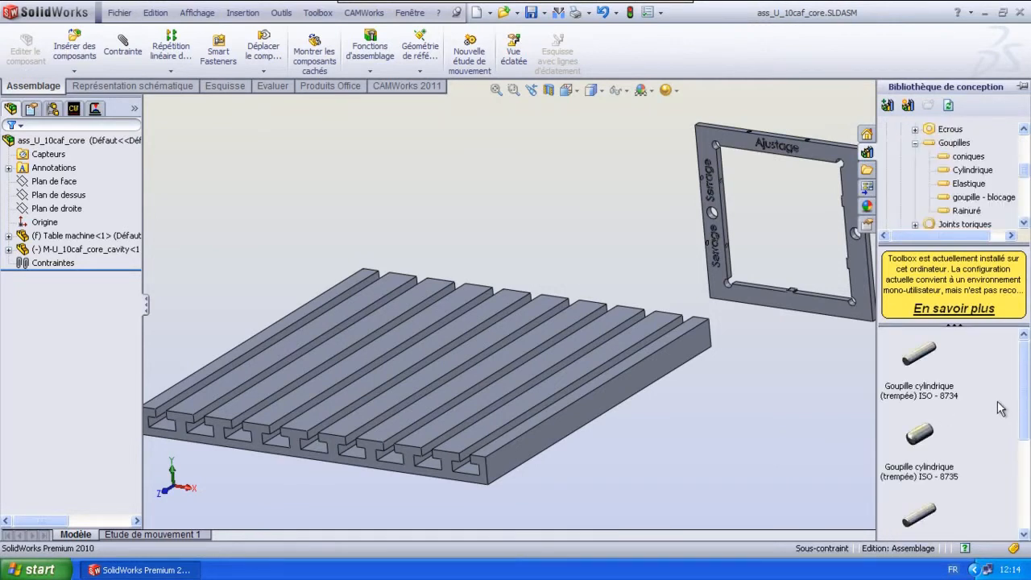
pyautogui.scroll(2, 780, 363)
pyautogui.scroll(-1, 879, 389)
pyautogui.click(1020, 152)
pyautogui.moveTo(922, 439); pyautogui.dragTo(793, 407)
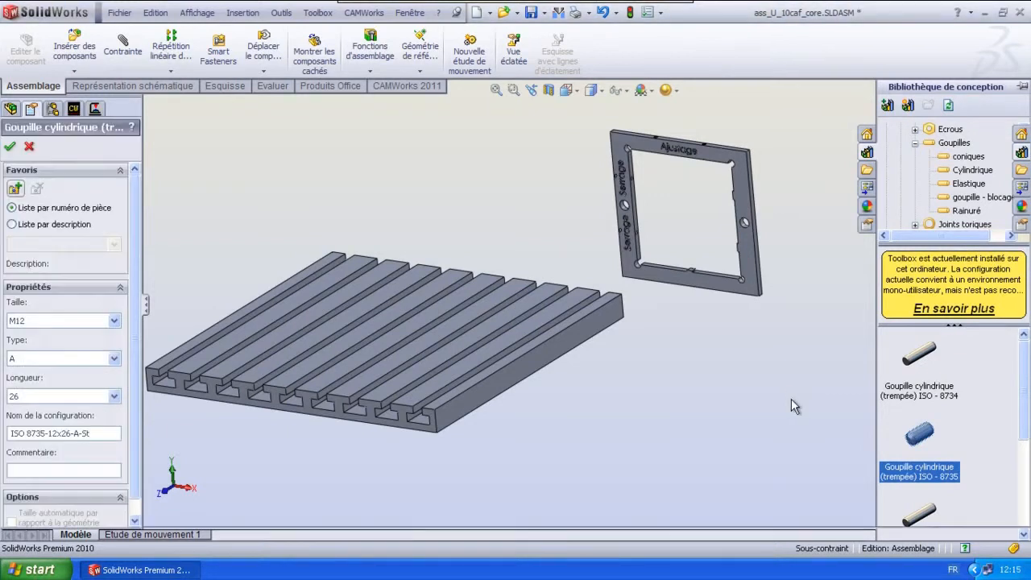
pyautogui.click(667, 414)
pyautogui.click(654, 464)
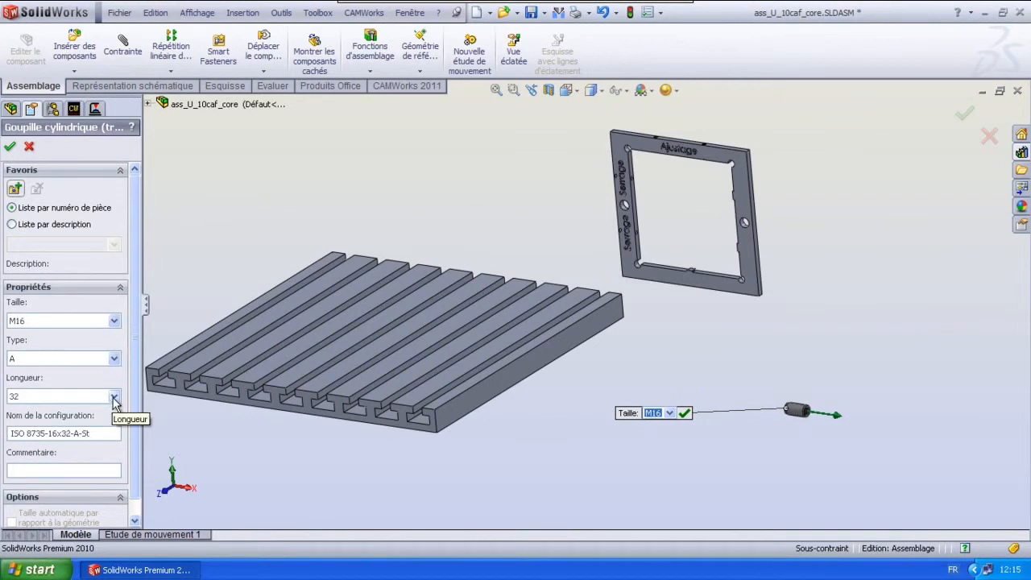
pyautogui.click(116, 398)
pyautogui.click(117, 399)
pyautogui.moveTo(134, 451); pyautogui.dragTo(139, 403)
pyautogui.click(10, 146)
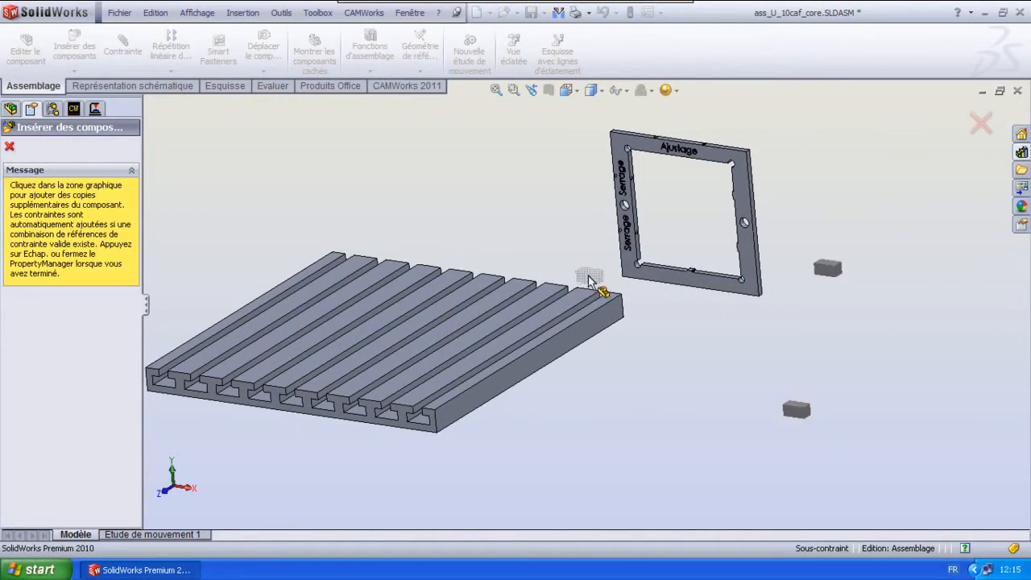
pyautogui.press('Escape')
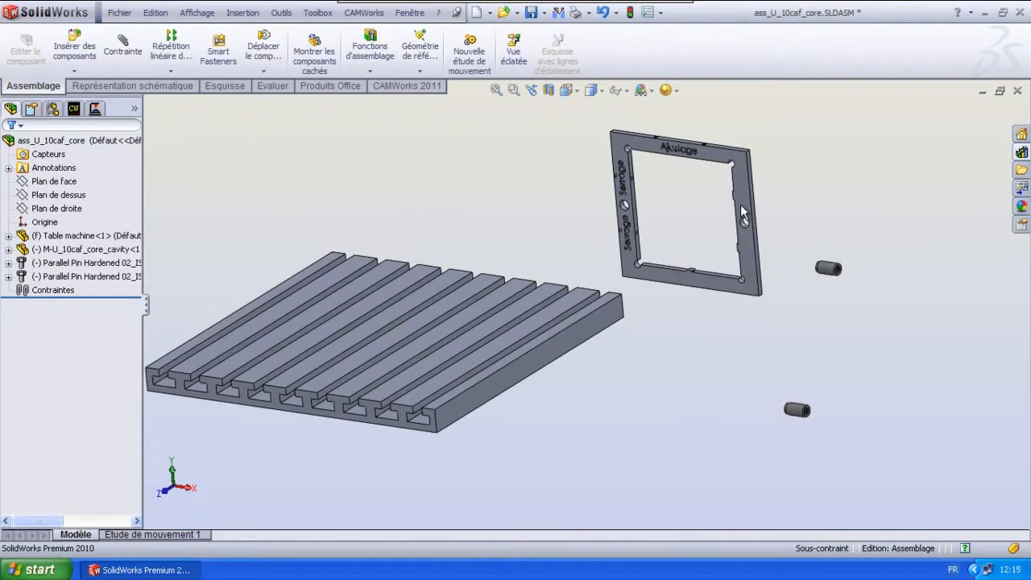
# - Examine the large hole in the frame plate's side, the inserted pins and the machine table's slots
pyautogui.scroll(-5, 783, 257)
pyautogui.scroll(-2, 854, 326)
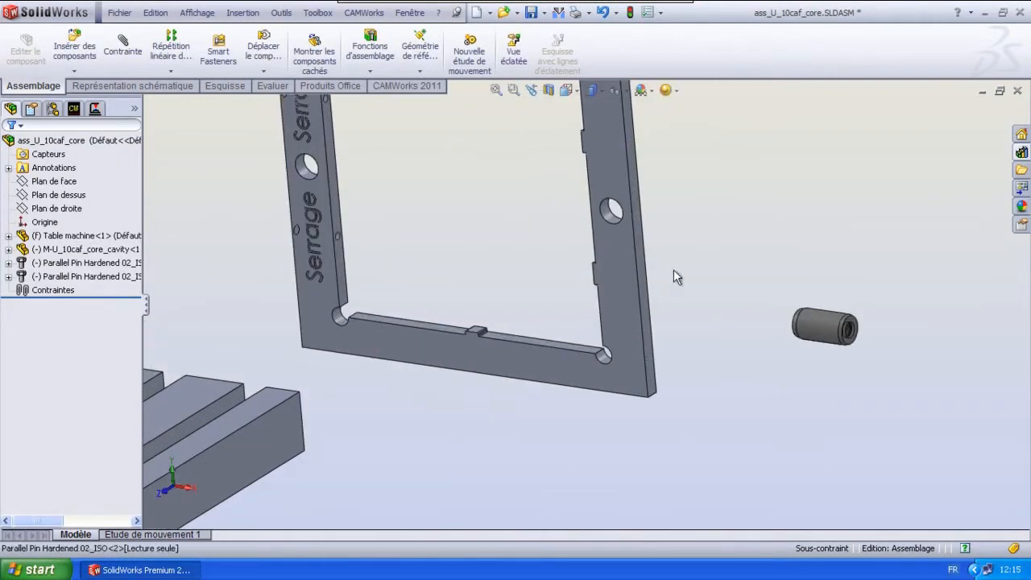
pyautogui.click(611, 210)
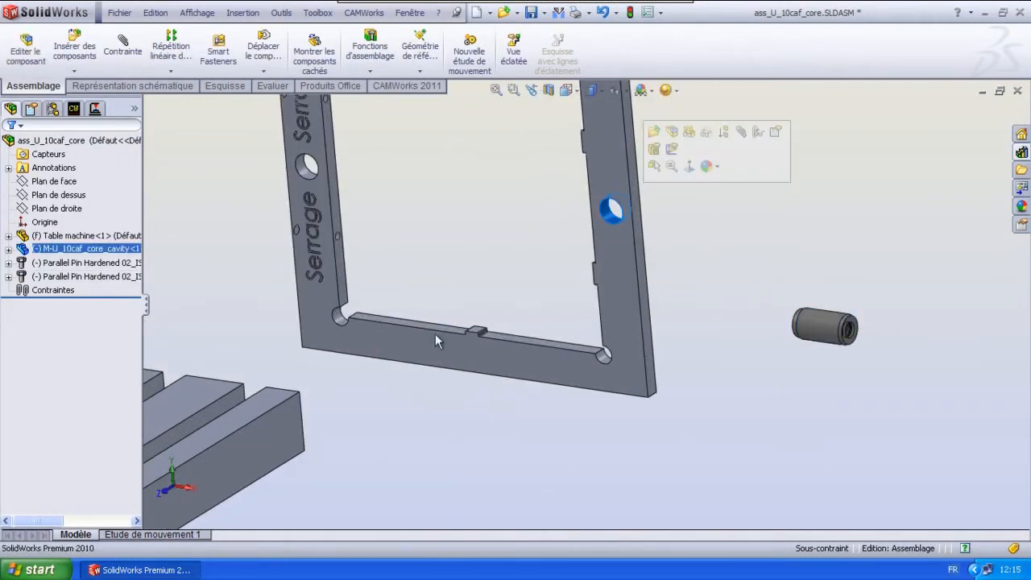
pyautogui.click(721, 254)
pyautogui.scroll(5, 274, 403)
pyautogui.scroll(-4, 274, 470)
pyautogui.click(273, 463)
pyautogui.click(843, 327)
pyautogui.scroll(4, 271, 320)
pyautogui.scroll(-1, 272, 322)
pyautogui.scroll(1, 280, 359)
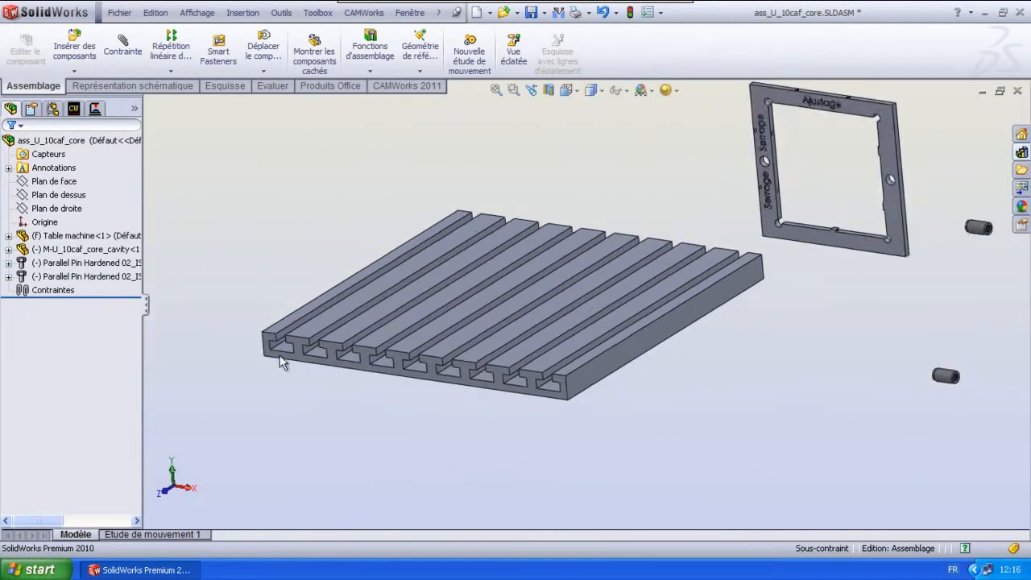
# - Edit the Table machine part within the assembly and open its extrusion sketch Esquisse1, viewed normal to the sketch plane
pyautogui.scroll(-4, 451, 346)
pyautogui.click(9, 236)
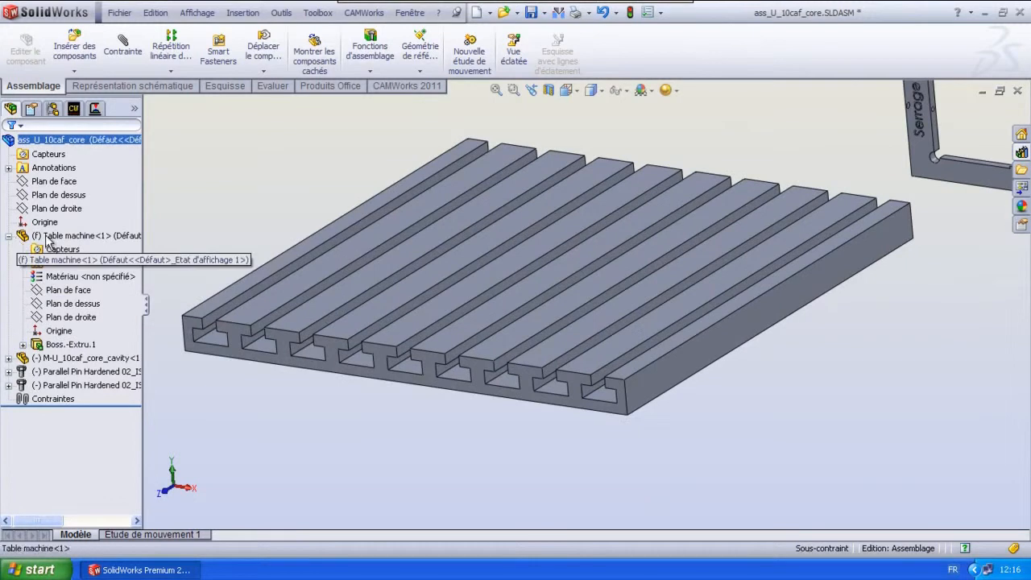
pyautogui.click(46, 237)
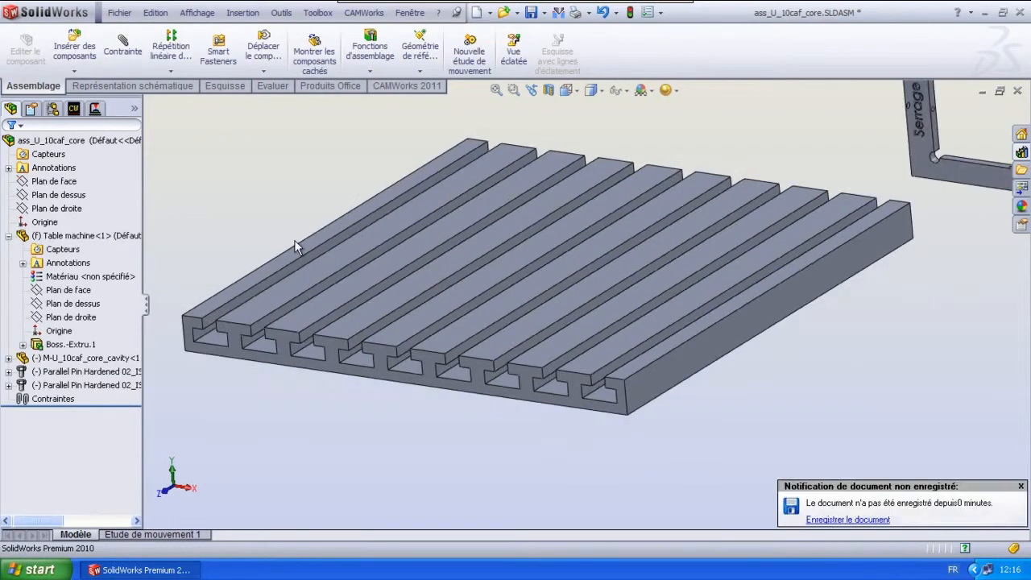
pyautogui.rightClick(38, 236)
pyautogui.click(65, 193)
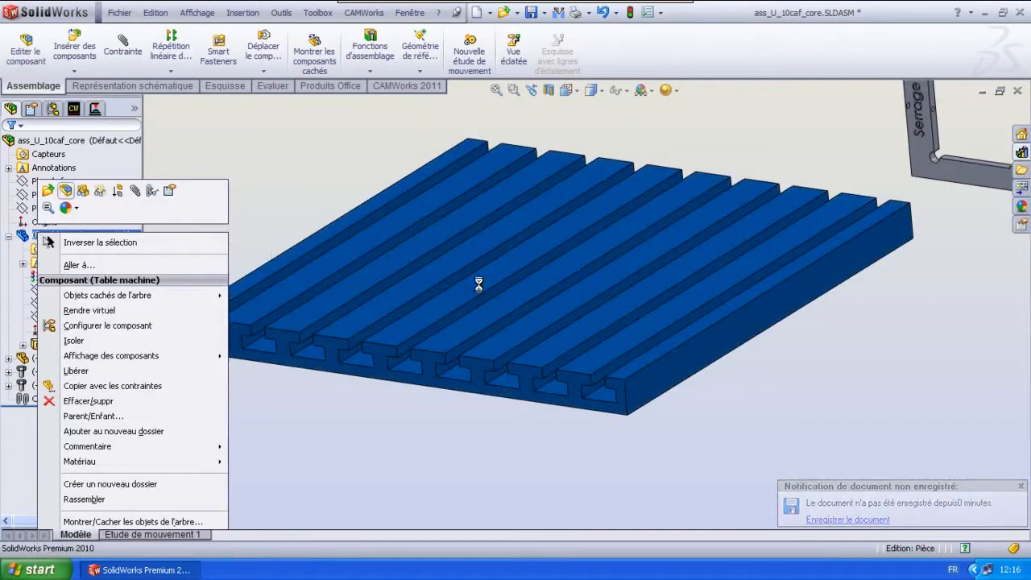
pyautogui.click(24, 344)
pyautogui.click(87, 357)
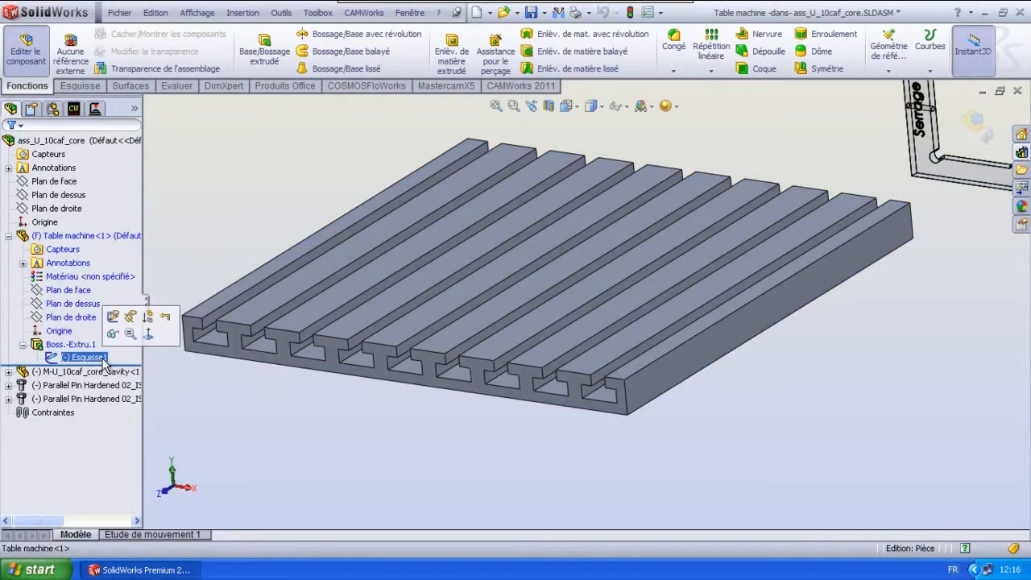
pyautogui.click(113, 317)
pyautogui.click(569, 107)
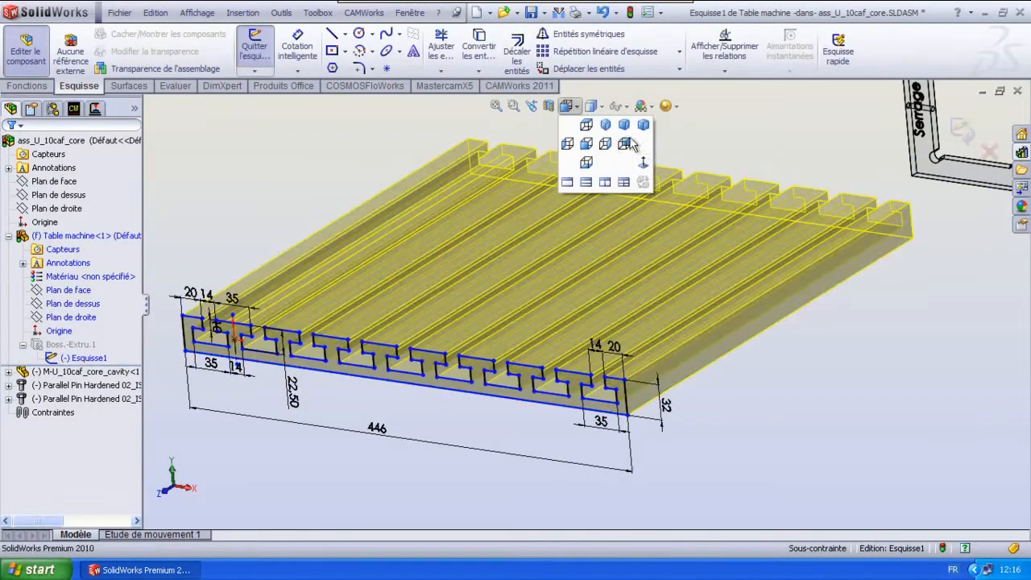
pyautogui.click(645, 168)
# - Check the slot opening width and the other dimensions of the table's T-slot profile sketch
pyautogui.scroll(-4, 385, 300)
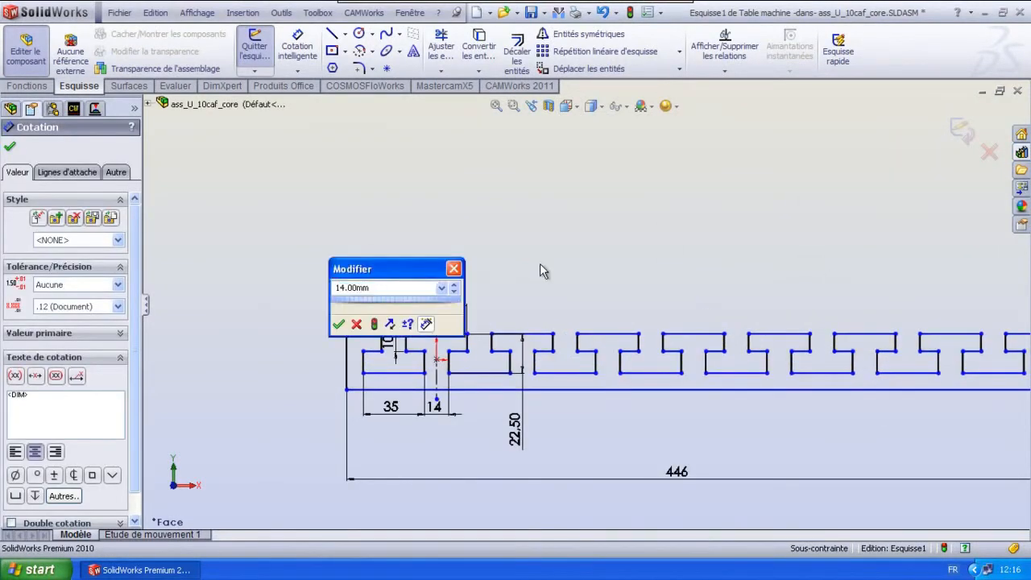
pyautogui.click(456, 269)
pyautogui.scroll(4, 810, 299)
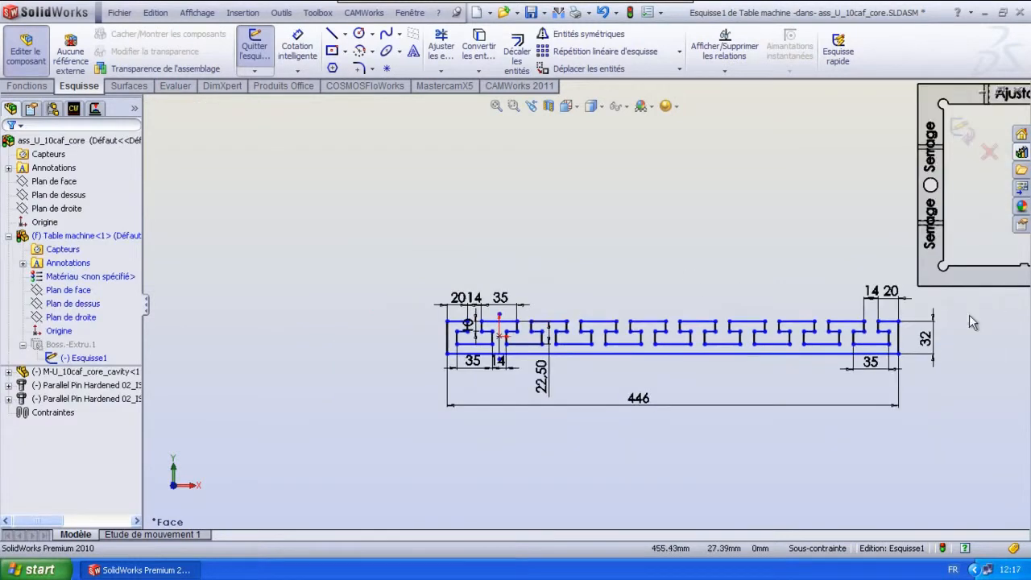
pyautogui.scroll(-2, 812, 304)
pyautogui.scroll(3, 323, 388)
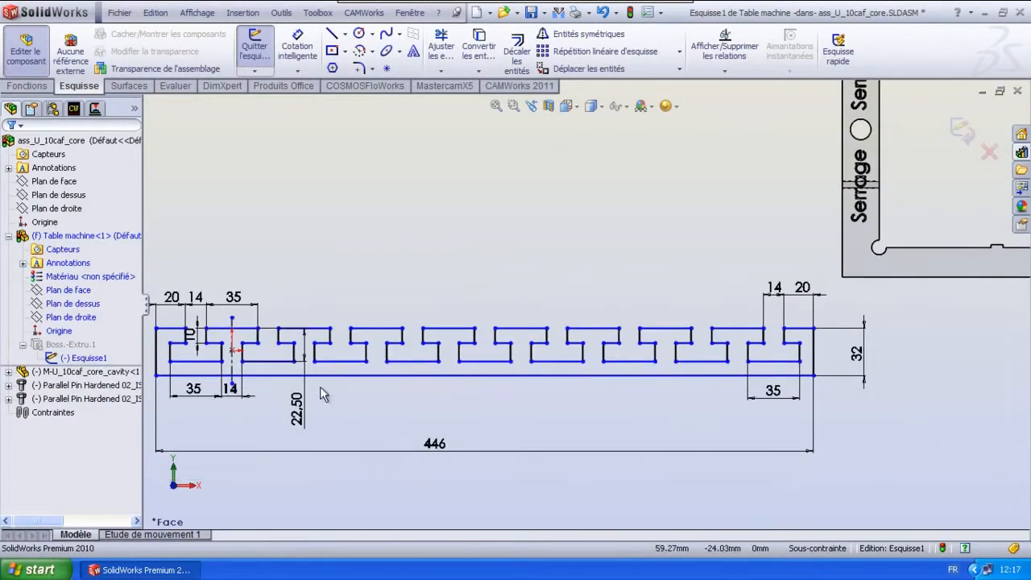
# - Delete the 446 mm overall width dimension from the table's T-slot profile sketch
pyautogui.scroll(-3, 368, 375)
pyautogui.click(549, 434)
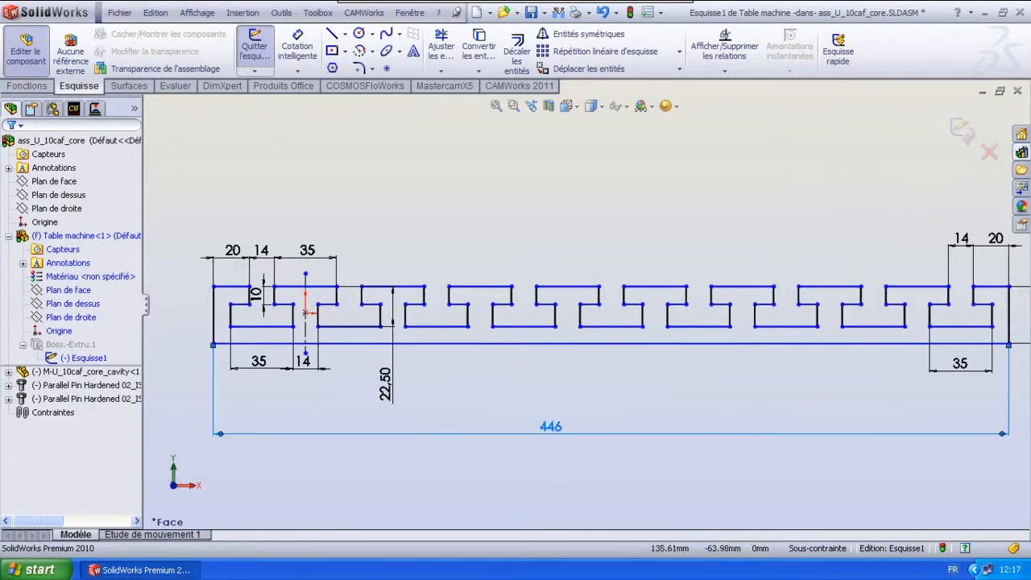
pyautogui.press('Delete')
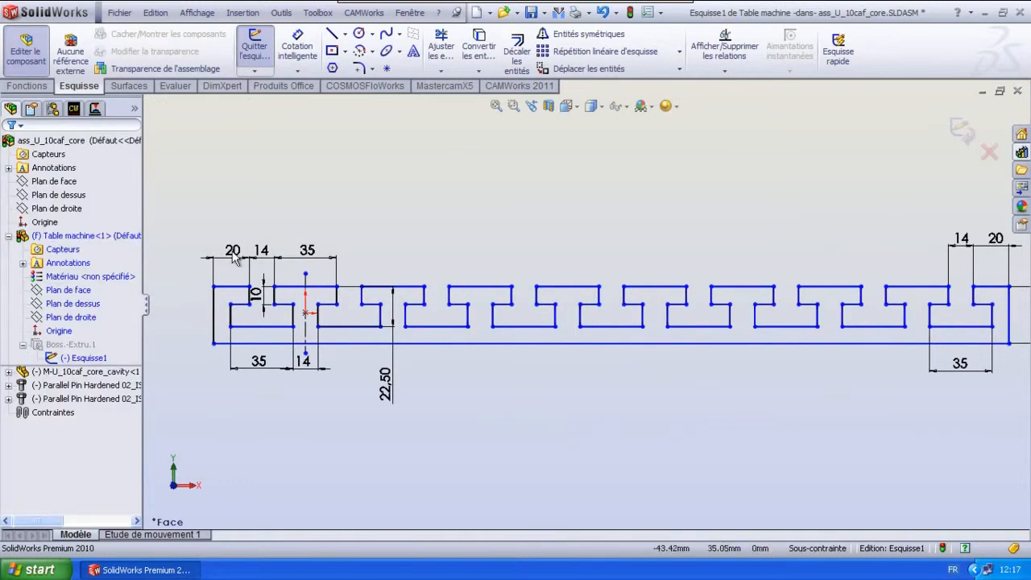
# - Set the opening widths of the first and last T-slots in the table profile to 16 mm
pyautogui.doubleClick(261, 251)
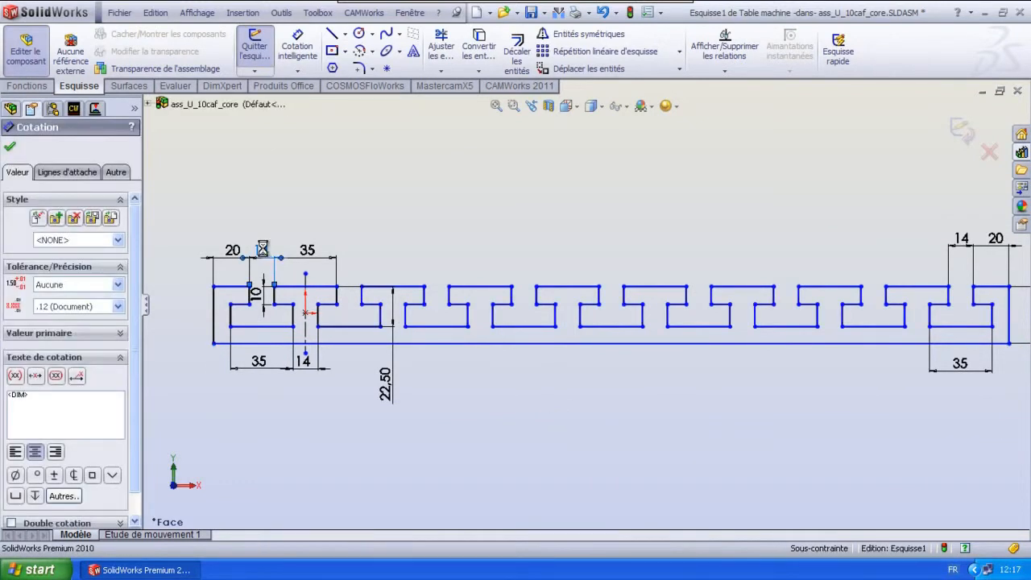
pyautogui.press('Return')
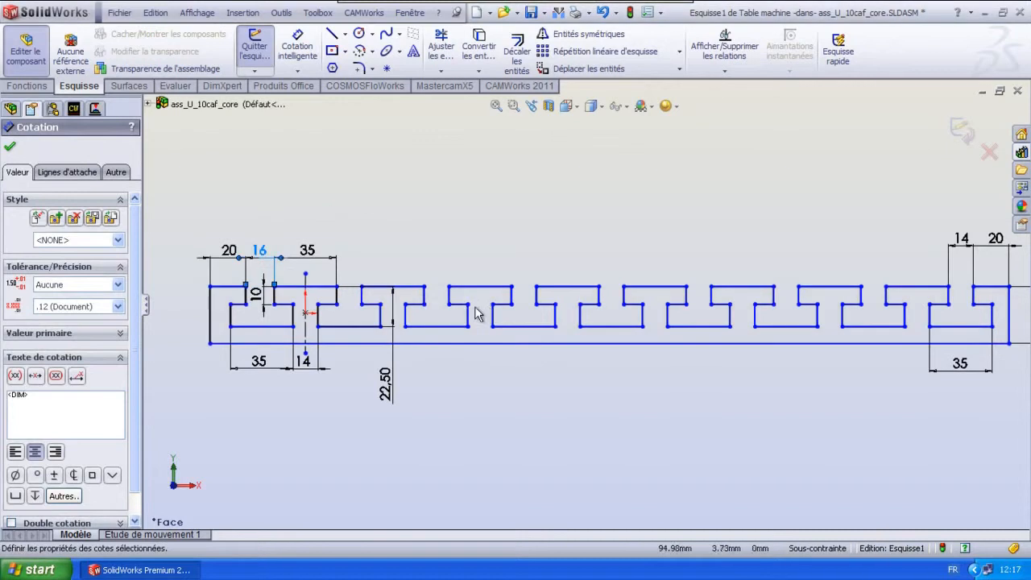
pyautogui.doubleClick(961, 239)
pyautogui.write('16')
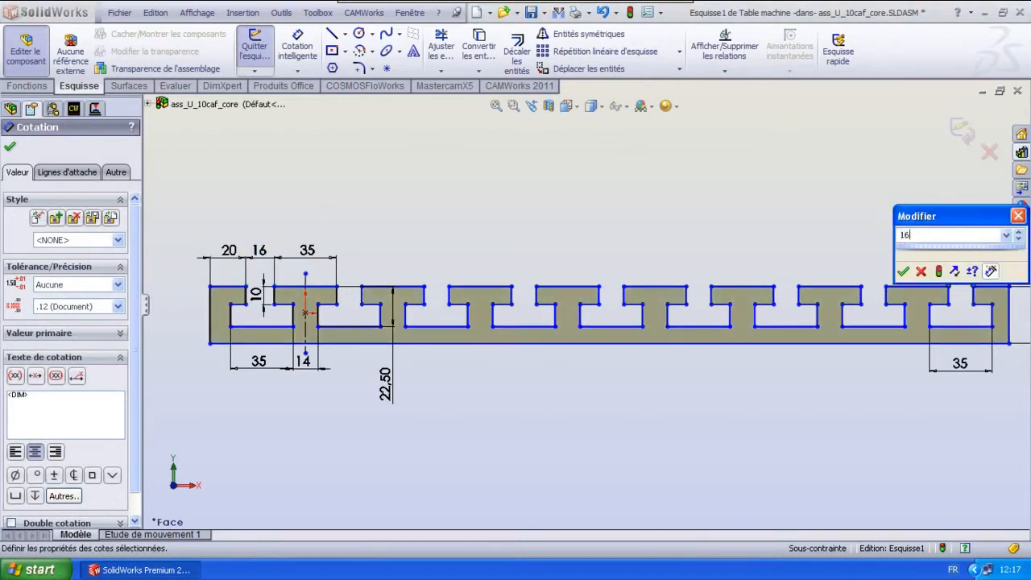
pyautogui.press('Return')
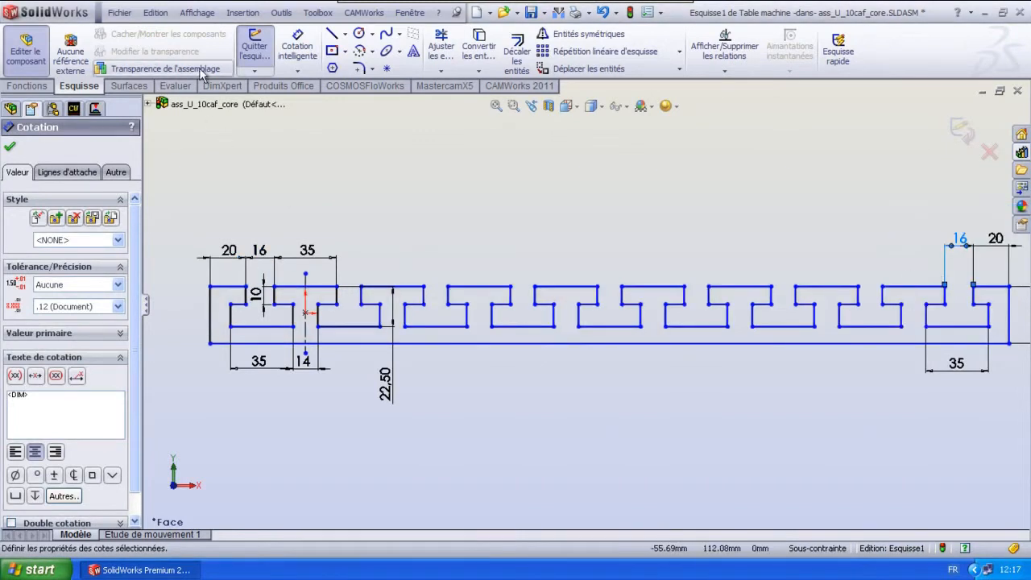
# - Dimension the opening of the second T-slot between its two vertical edges and set it to 16 mm
pyautogui.click(298, 50)
pyautogui.click(337, 296)
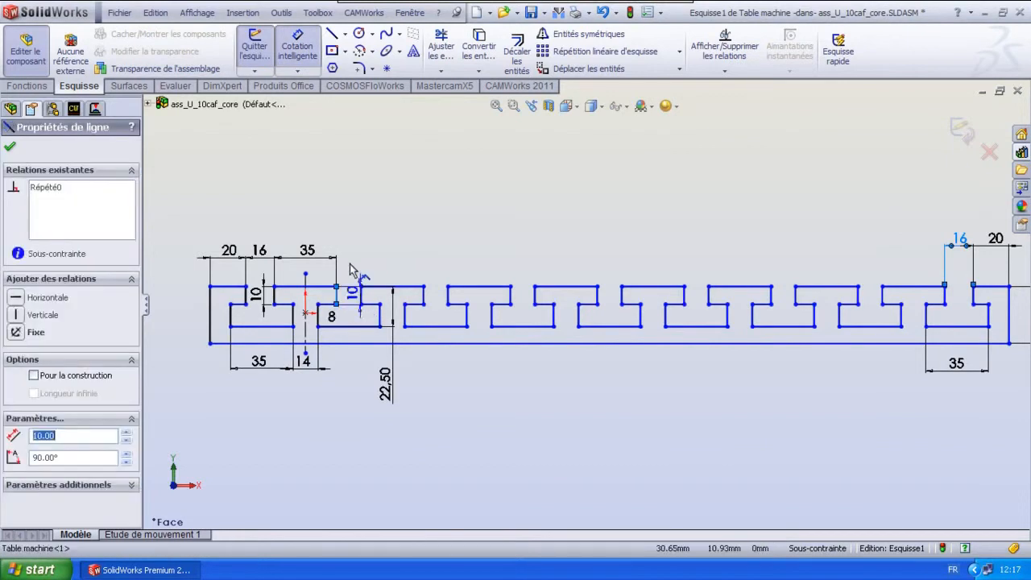
pyautogui.click(361, 295)
pyautogui.click(351, 264)
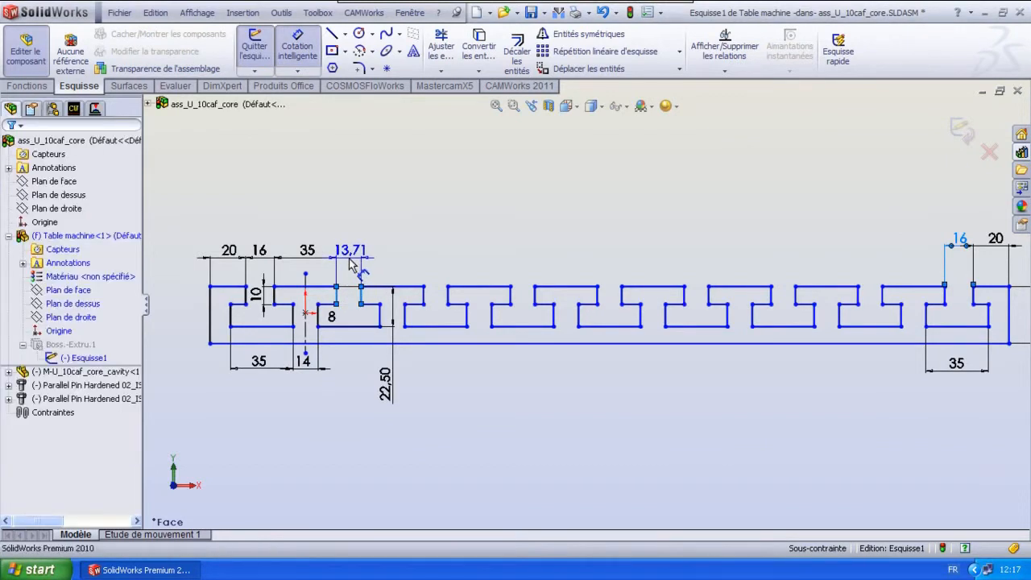
pyautogui.doubleClick(353, 253)
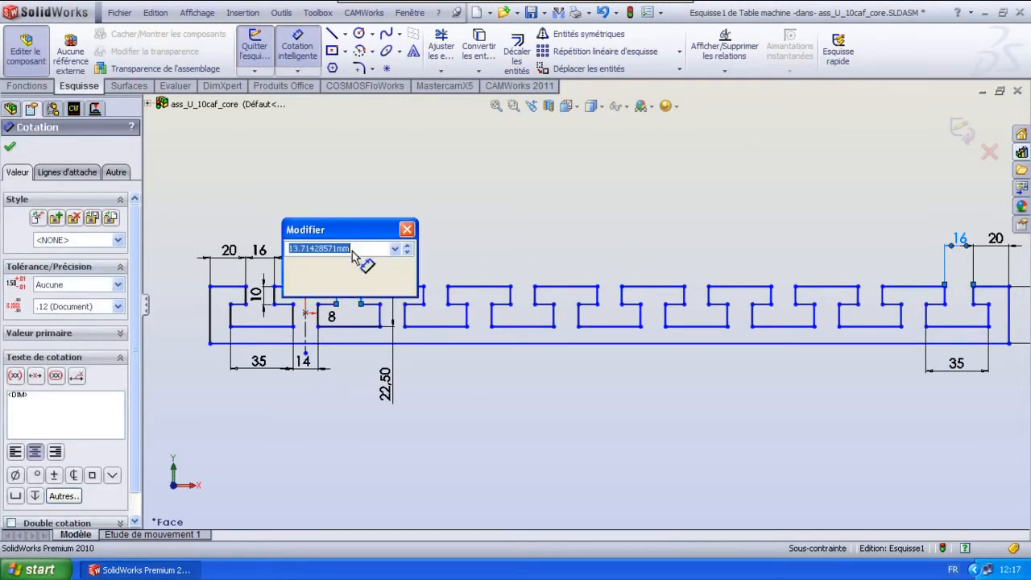
pyautogui.click(351, 249)
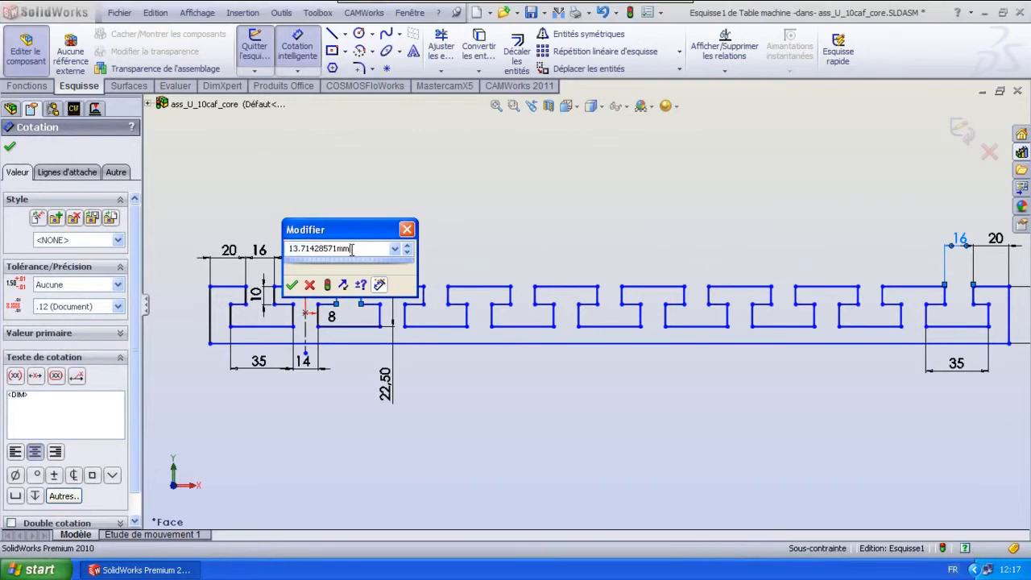
pyautogui.moveTo(351, 249); pyautogui.dragTo(293, 248)
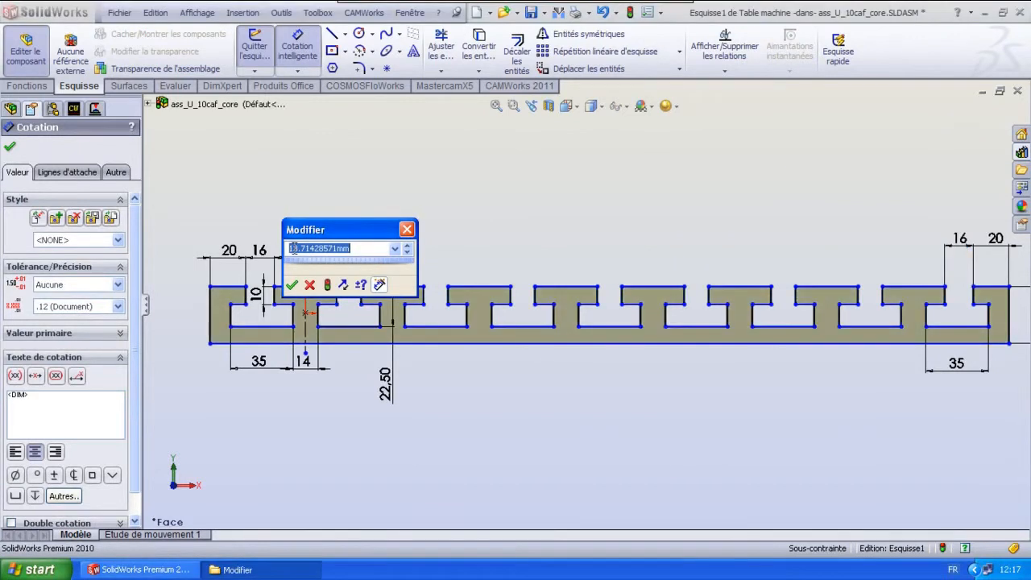
pyautogui.press('Return')
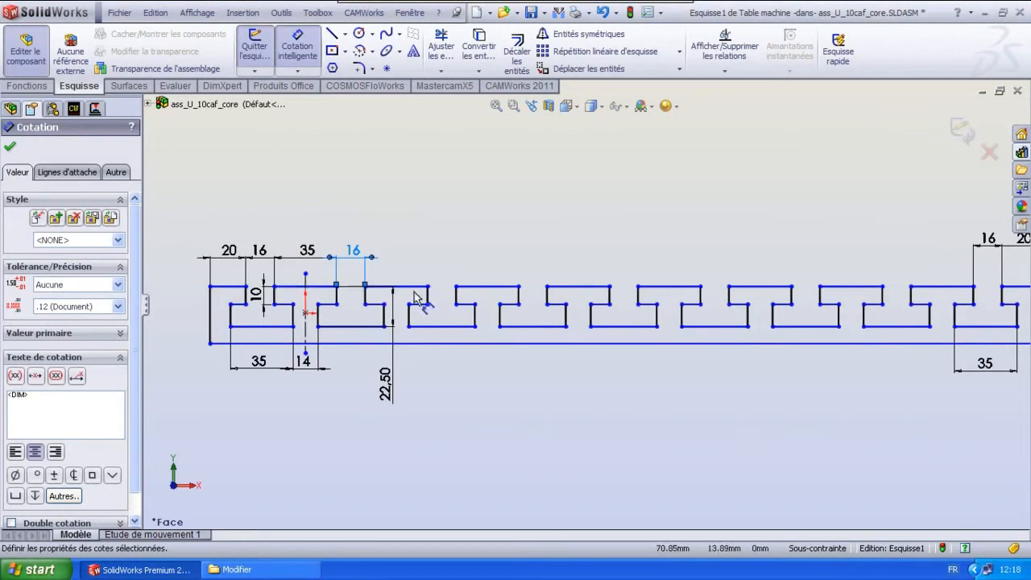
pyautogui.click(10, 150)
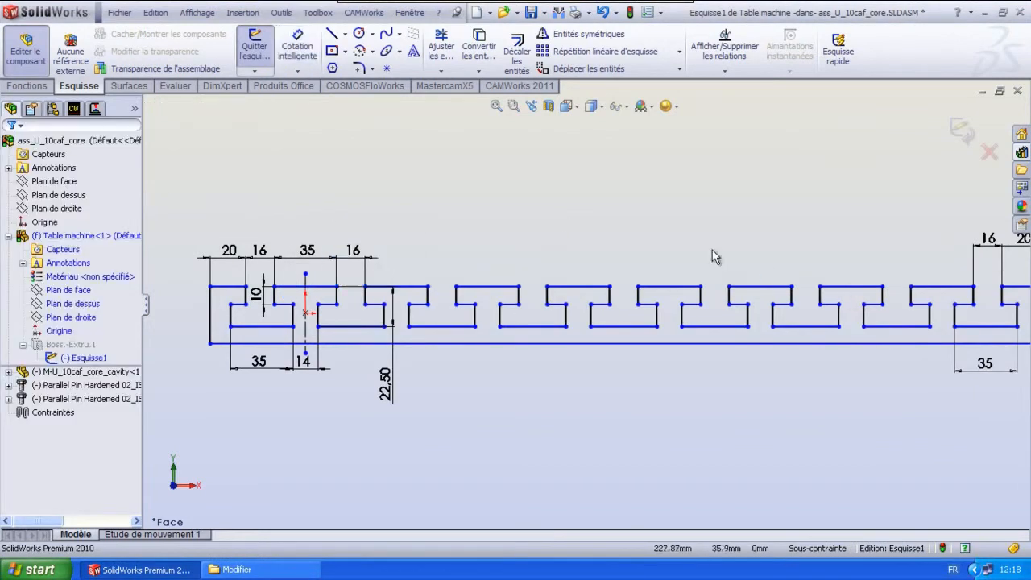
# - Add a driven overall width dimension below the profile's bottom line and finish editing the Table machine part
pyautogui.press('z')
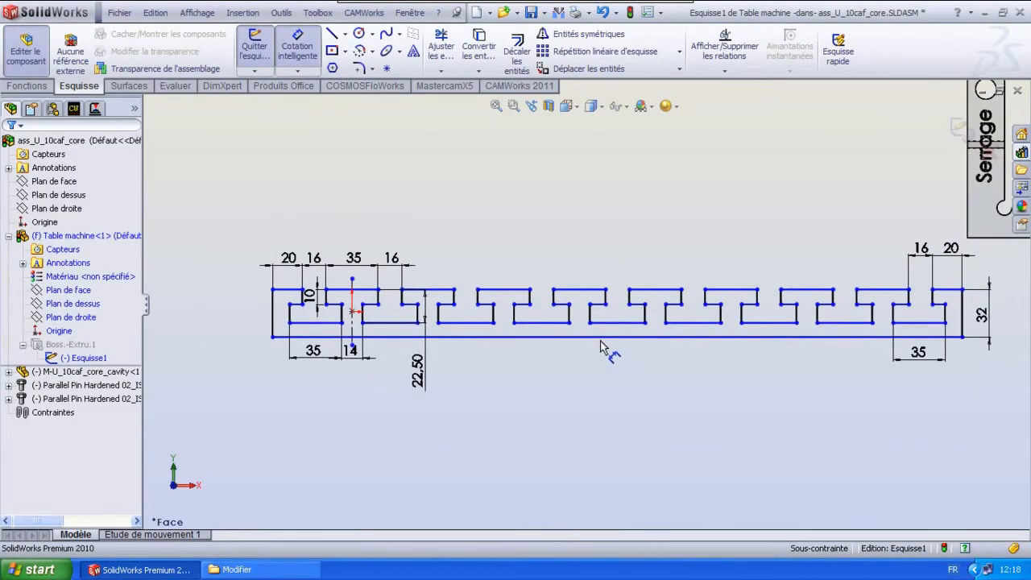
pyautogui.click(600, 338)
pyautogui.click(568, 436)
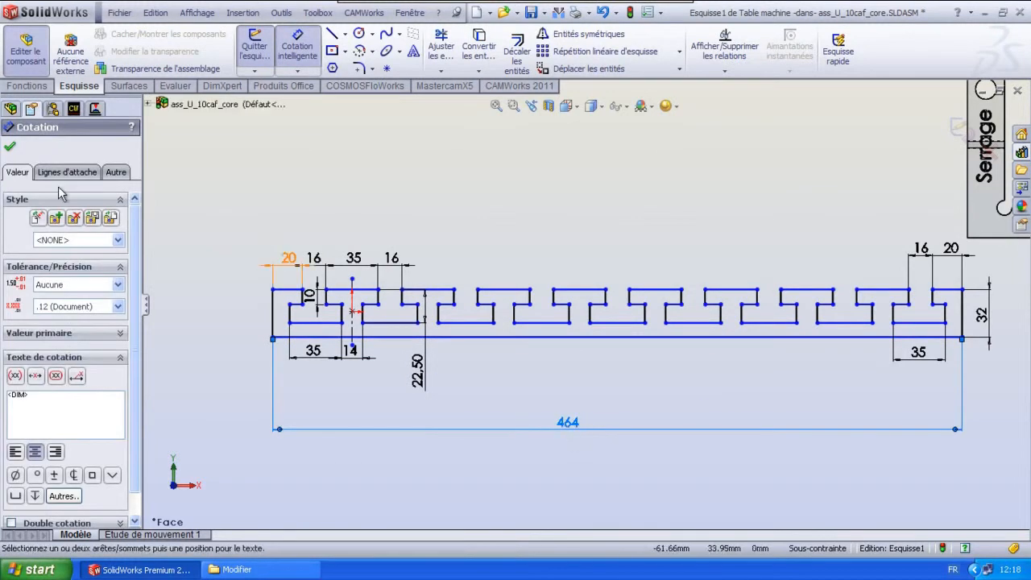
pyautogui.press('Escape')
pyautogui.press('z')
pyautogui.press('z')
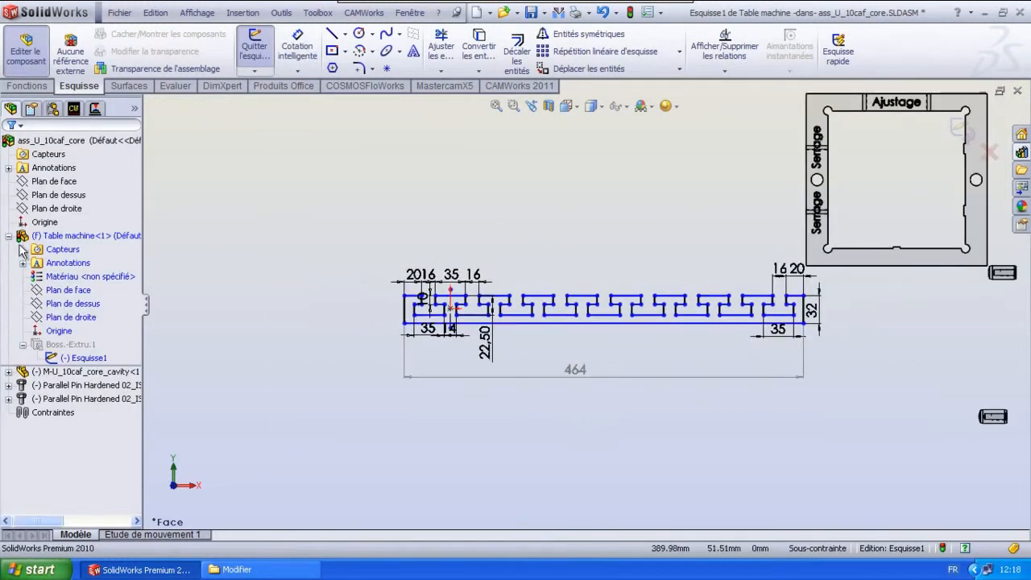
pyautogui.click(27, 50)
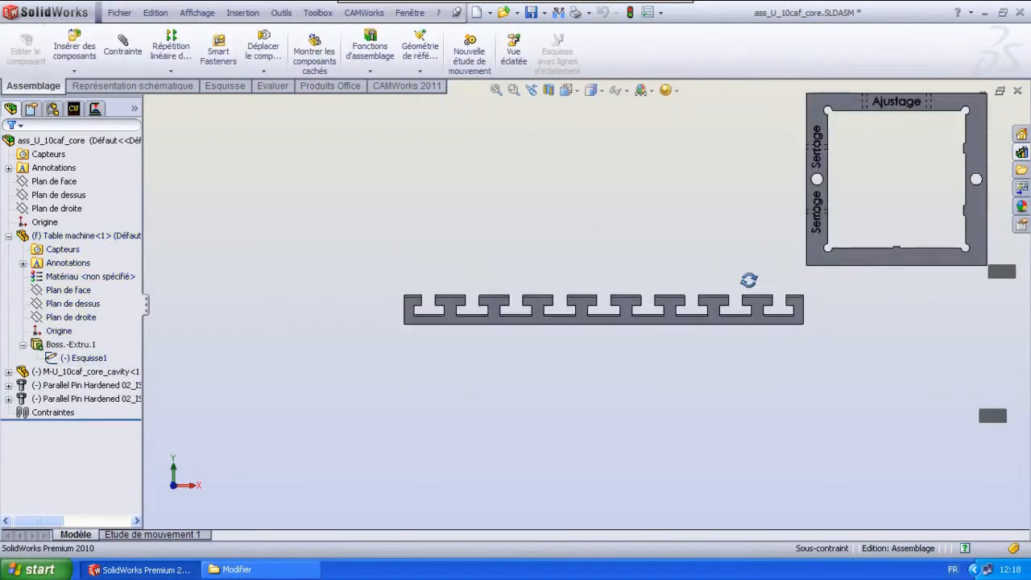
# - Edit the frame plate within the assembly and change the side hole diameter in Boss.-Extru.1's Esquisse1 to suit the M16 pins, returning to the assembly
pyautogui.rightClick(769, 244)
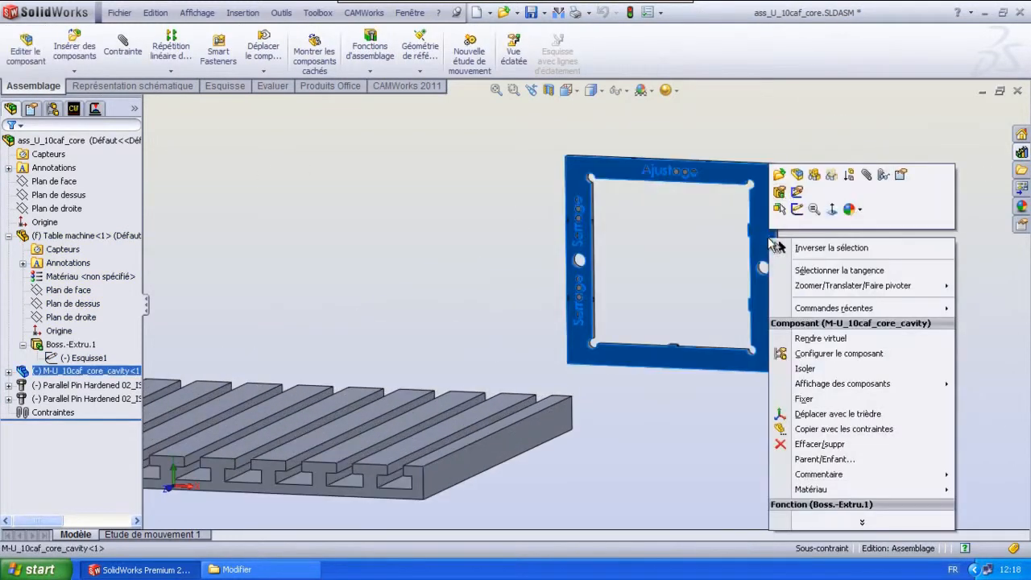
pyautogui.click(790, 178)
pyautogui.click(185, 99)
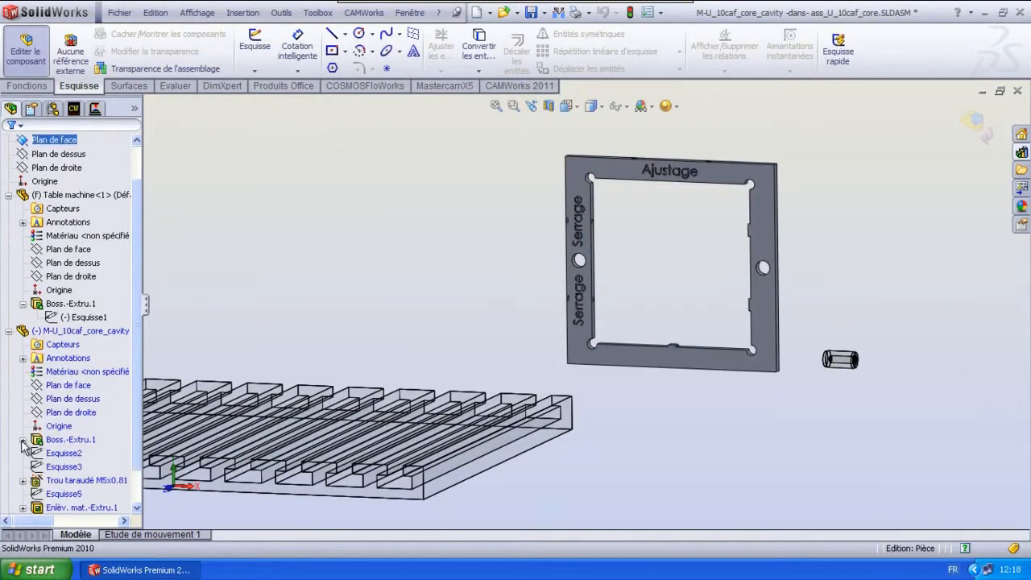
pyautogui.click(23, 440)
pyautogui.click(84, 453)
pyautogui.click(538, 279)
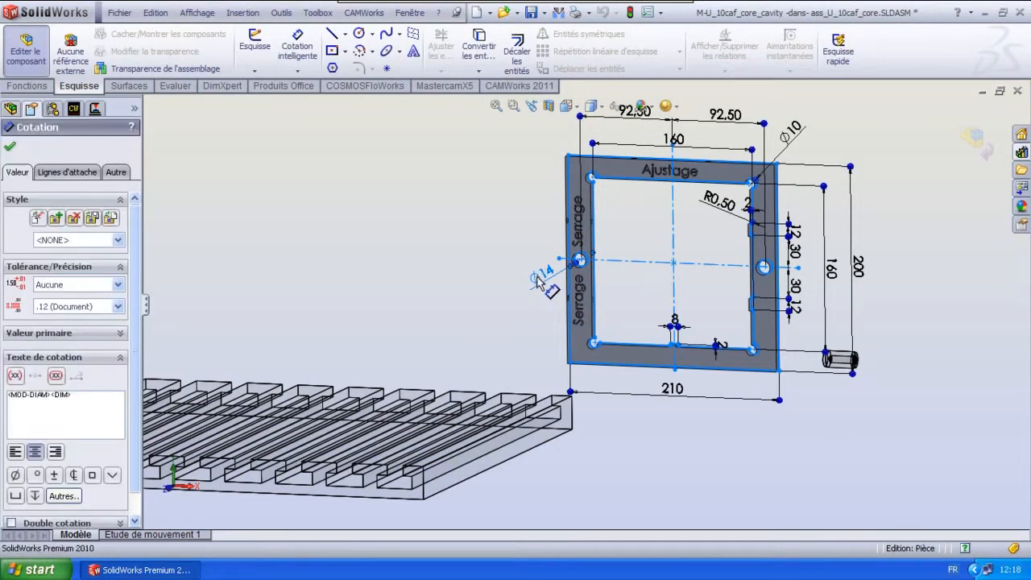
pyautogui.write('14')
pyautogui.press('Return')
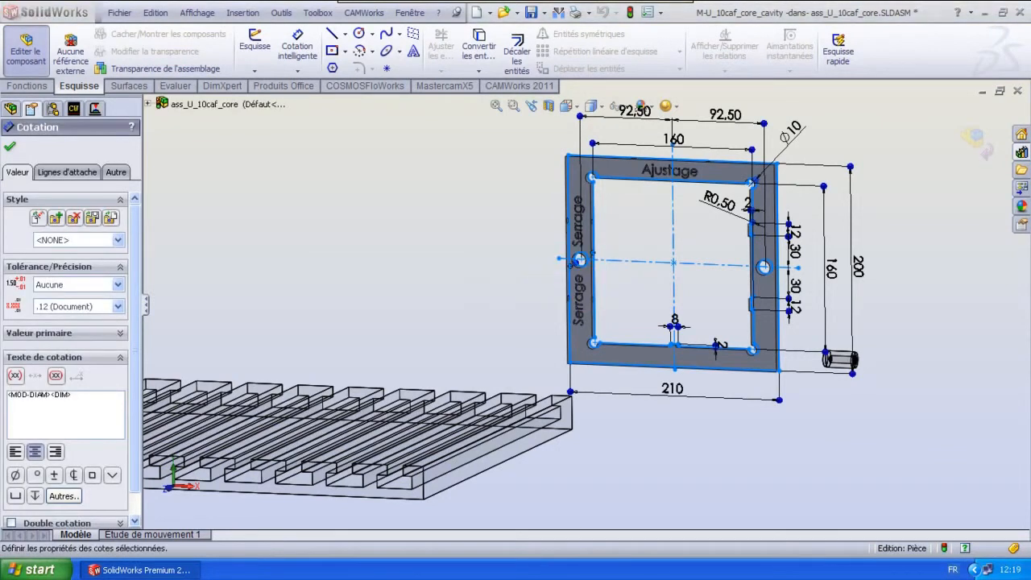
pyautogui.click(27, 50)
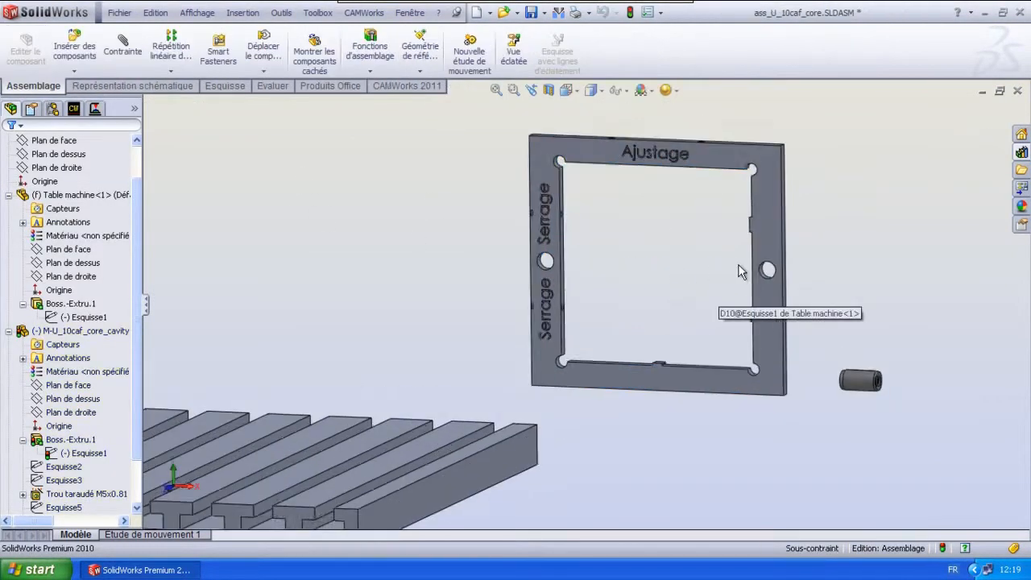
# - Rebuild the assembly and examine the resized side hole of the frame plate
pyautogui.scroll(-2, 741, 271)
pyautogui.scroll(-2, 769, 284)
pyautogui.scroll(-3, 769, 284)
pyautogui.click(630, 12)
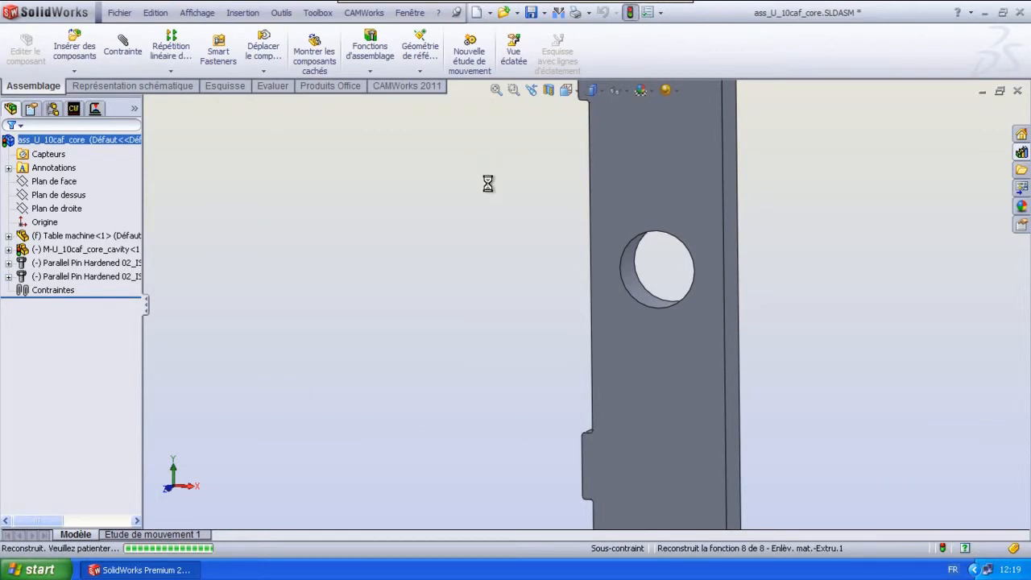
pyautogui.scroll(5, 537, 209)
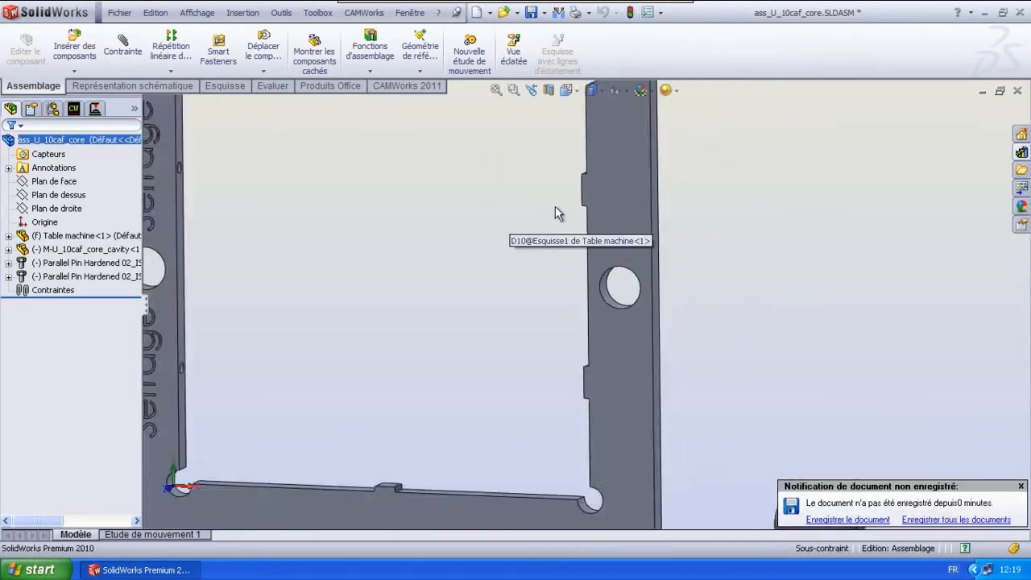
pyautogui.scroll(-5, 620, 322)
pyautogui.scroll(5, 644, 289)
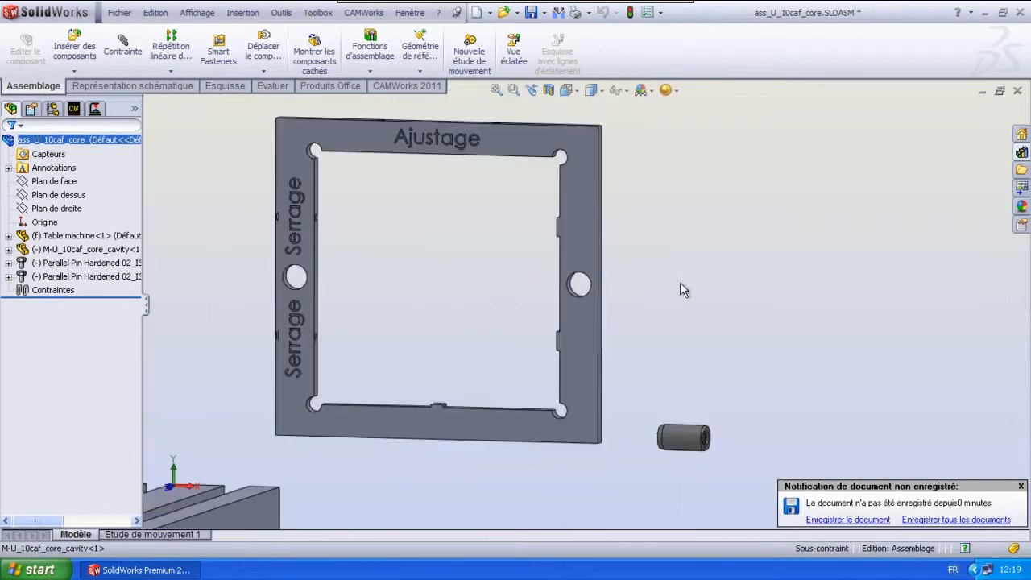
# - Mate the pin beside the frame plate concentric with the side hole opposite the Serrage engraving, aligned in the same direction
pyautogui.scroll(-2, 669, 347)
pyautogui.click(667, 410)
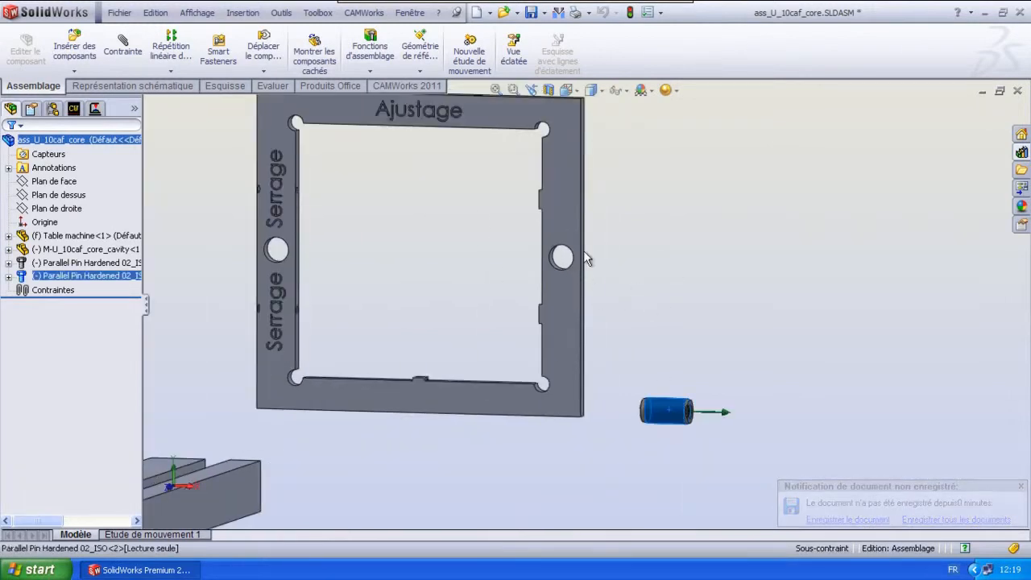
pyautogui.scroll(-5, 574, 251)
pyautogui.keyDown('ctrl'); pyautogui.click(532, 315); pyautogui.keyUp('ctrl')
pyautogui.click(123, 50)
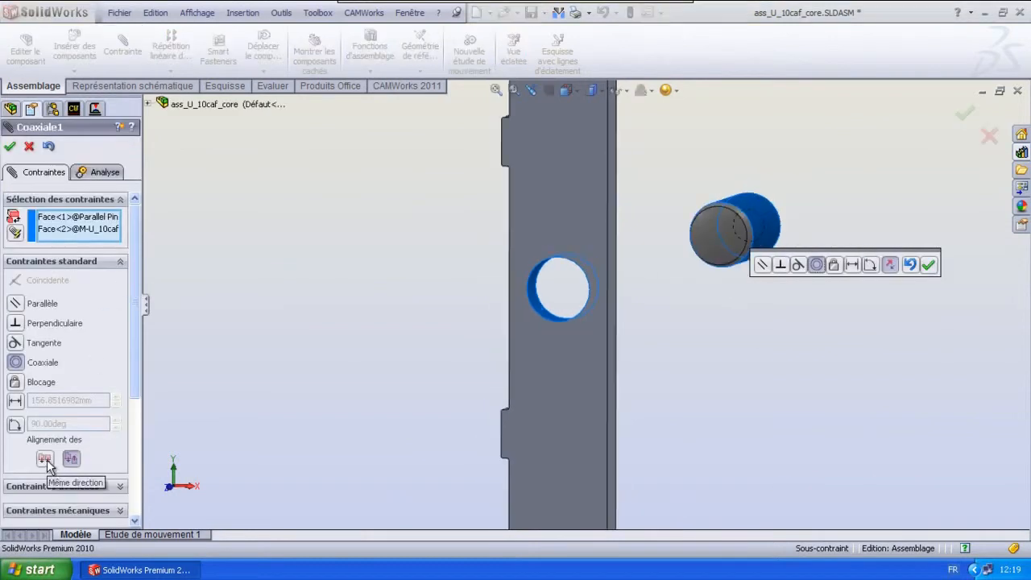
pyautogui.click(45, 458)
pyautogui.click(10, 146)
# - Make that pin's bored end face coincident with the engraved front face of the frame plate
pyautogui.click(584, 369)
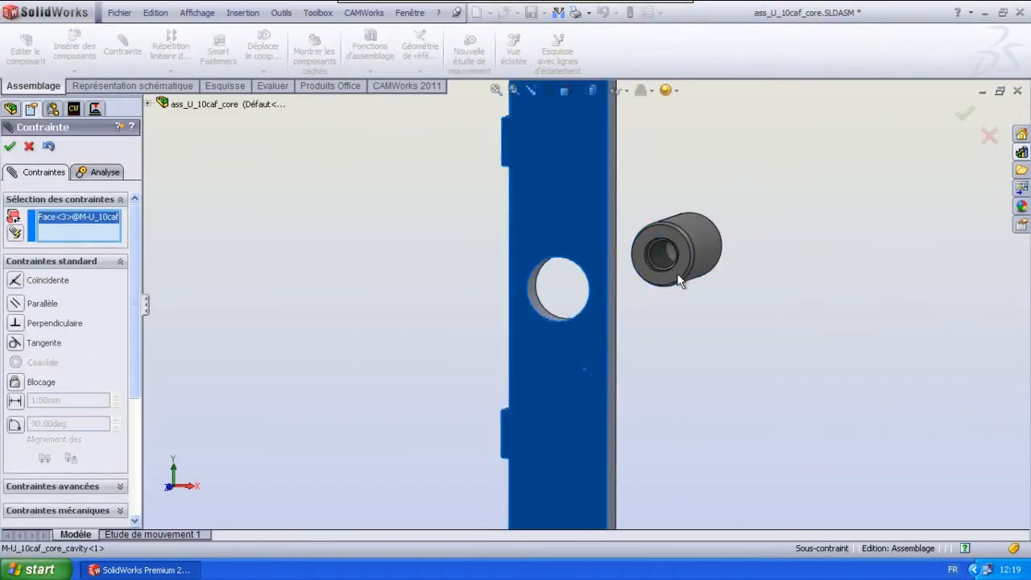
pyautogui.click(677, 274)
pyautogui.click(11, 149)
# - Mate the remaining pin concentric with the hole between the two Serrage engravings, aligned in the same direction
pyautogui.scroll(6, 476, 348)
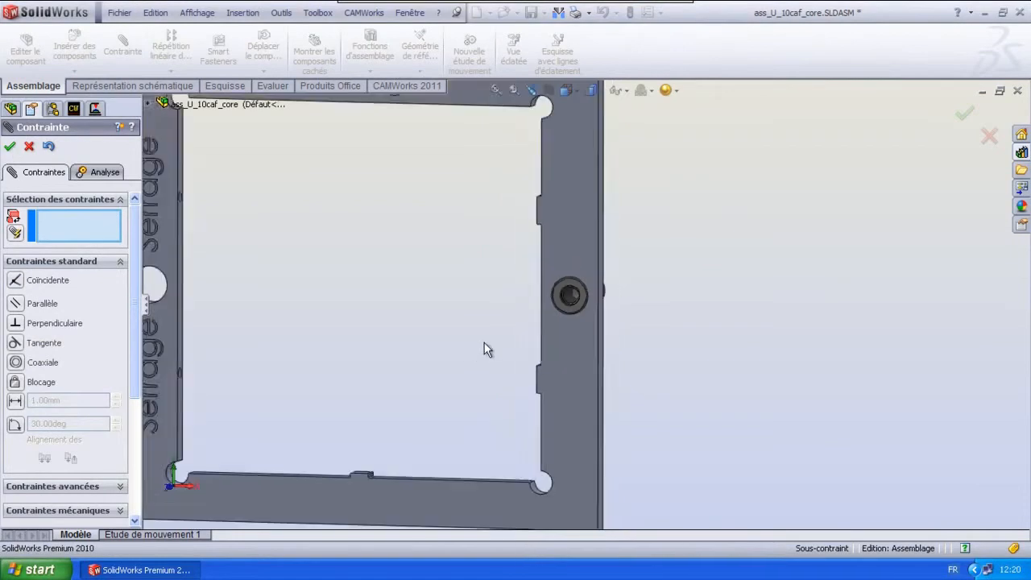
pyautogui.scroll(-3, 389, 320)
pyautogui.scroll(4, 863, 431)
pyautogui.scroll(2, 798, 449)
pyautogui.scroll(-3, 749, 481)
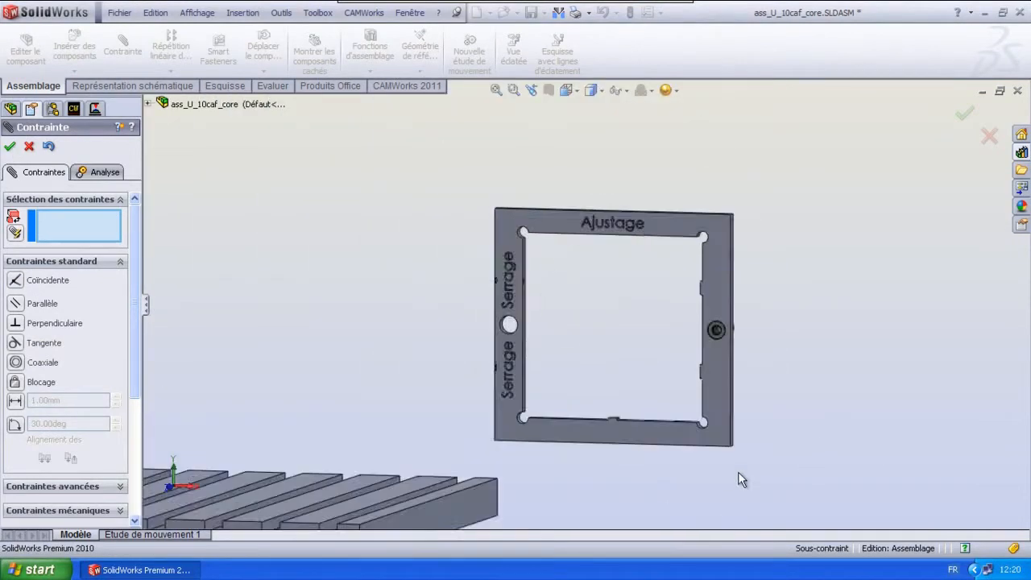
pyautogui.scroll(4, 725, 491)
pyautogui.click(670, 468)
pyautogui.scroll(-4, 564, 366)
pyautogui.scroll(-5, 527, 270)
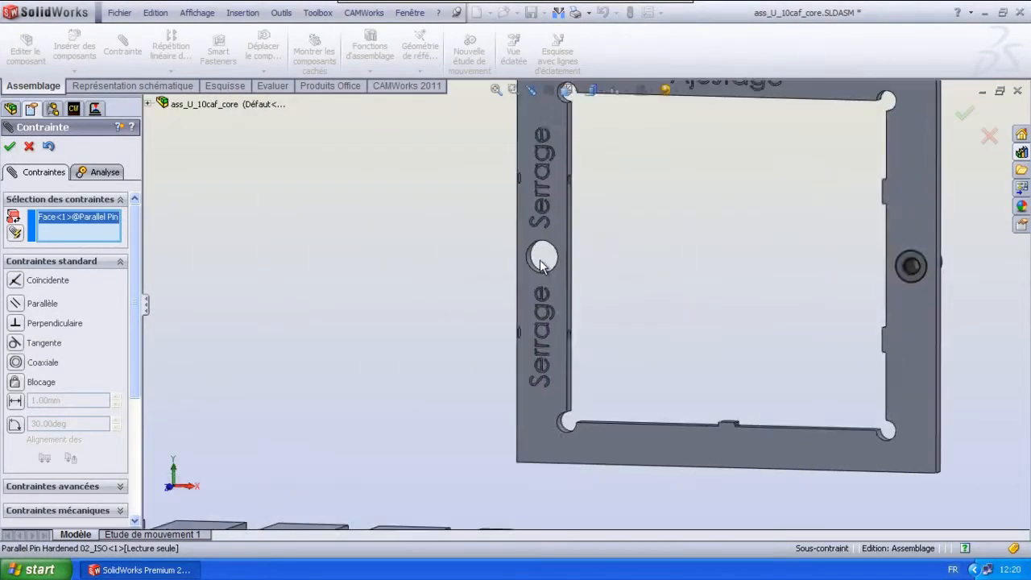
pyautogui.click(534, 289)
pyautogui.click(45, 458)
pyautogui.click(10, 146)
# - Make the second pin's bored end face coincident with the plate's engraved face on the Serrage side
pyautogui.click(606, 330)
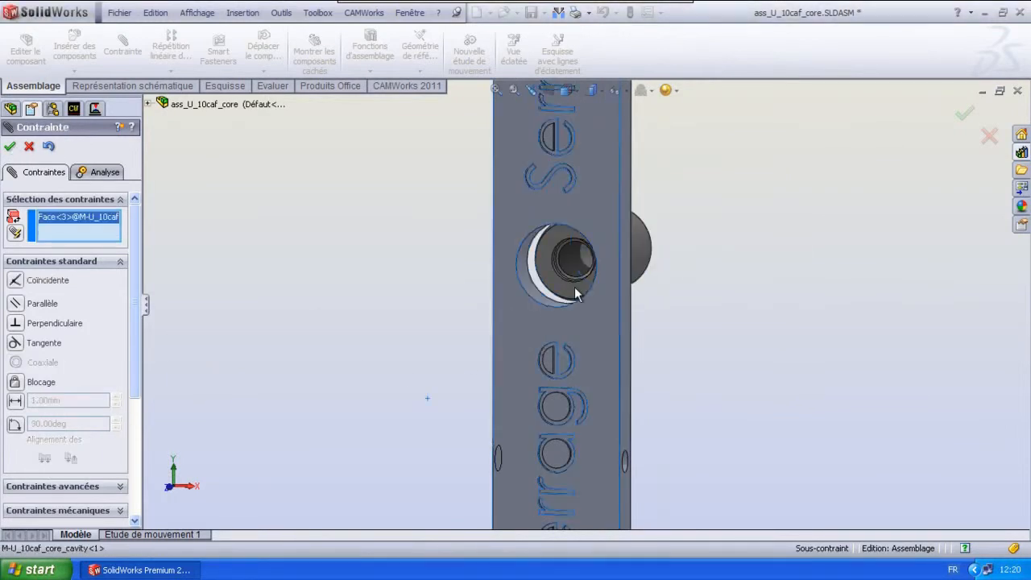
pyautogui.click(573, 287)
pyautogui.click(10, 148)
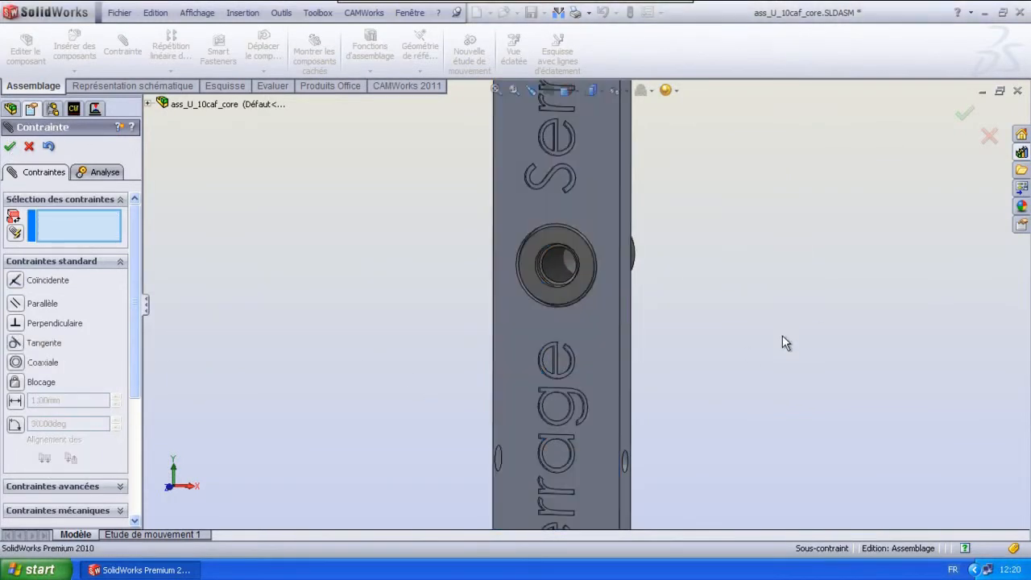
# - Examine how both pins sit in the frame plate's side holes from several angles
pyautogui.scroll(6, 773, 319)
pyautogui.moveTo(771, 321); pyautogui.dragTo(770, 280, button='middle')
pyautogui.scroll(2, 770, 281)
pyautogui.scroll(-5, 716, 314)
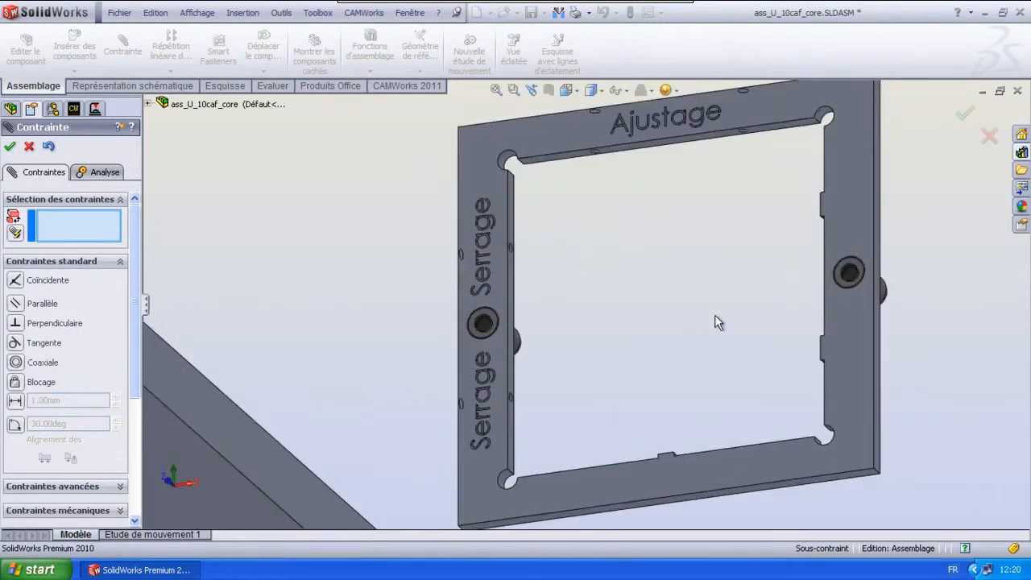
pyautogui.scroll(5, 694, 320)
pyautogui.moveTo(619, 313); pyautogui.dragTo(611, 360, button='middle')
pyautogui.hotkey('ctrl', '1')
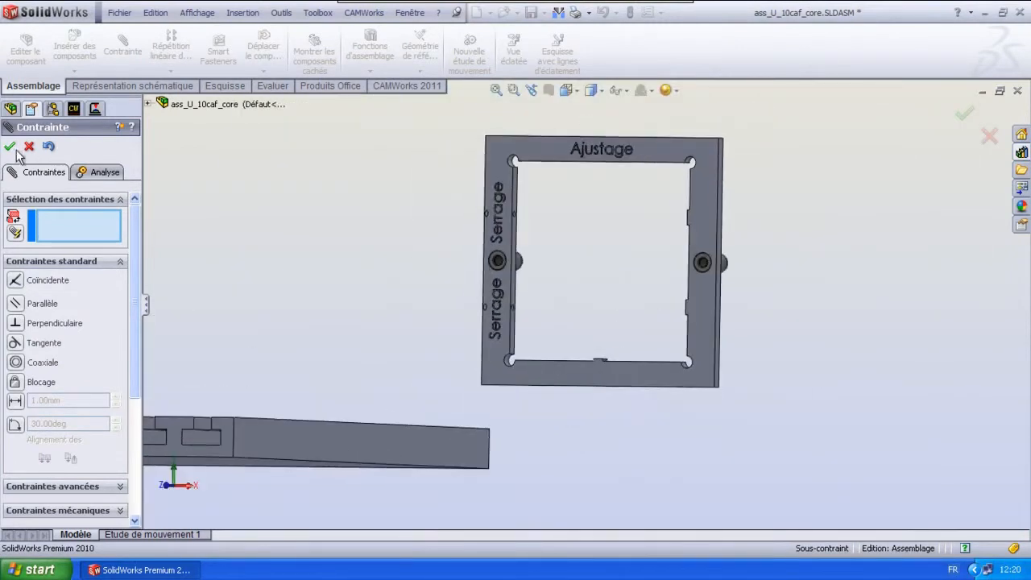
# - Leave the mate command and rotate the frame plate component freely so it lies nearly flat, engraved face up
pyautogui.click(29, 146)
pyautogui.click(264, 71)
pyautogui.click(308, 100)
pyautogui.moveTo(679, 242); pyautogui.dragTo(796, 317)
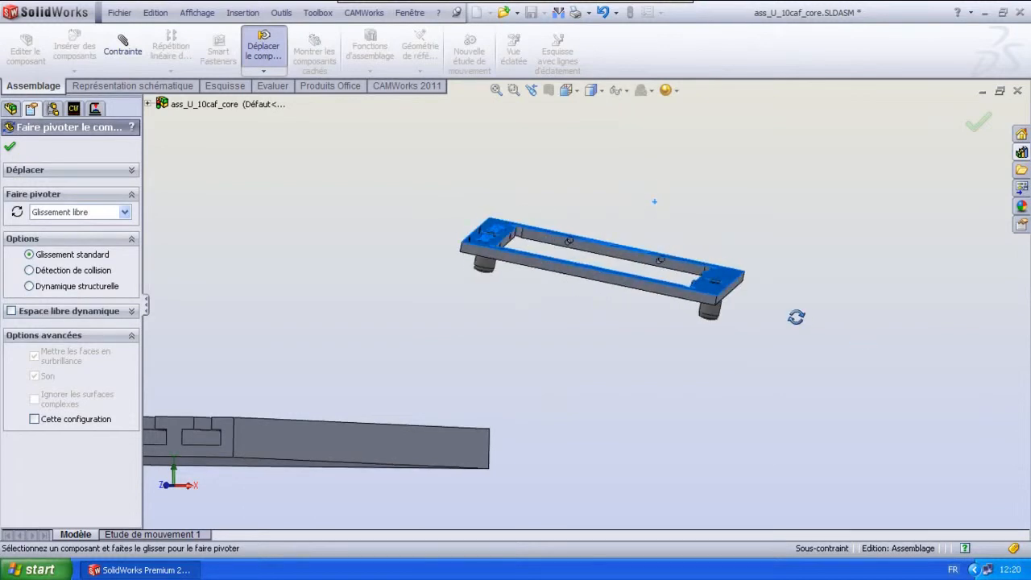
pyautogui.press('Escape')
# - Find the ISO 4026 hexagon socket headless screw in the Toolbox design library and drop one beside the frame plate
pyautogui.moveTo(581, 309); pyautogui.dragTo(515, 262, button='middle')
pyautogui.click(1020, 153)
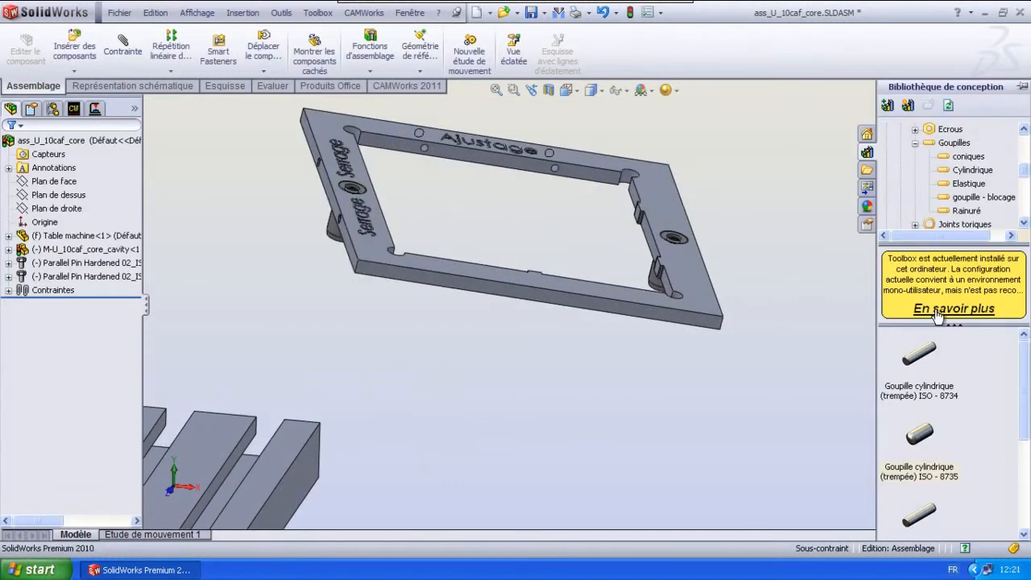
pyautogui.click(915, 143)
pyautogui.scroll(-5, 919, 229)
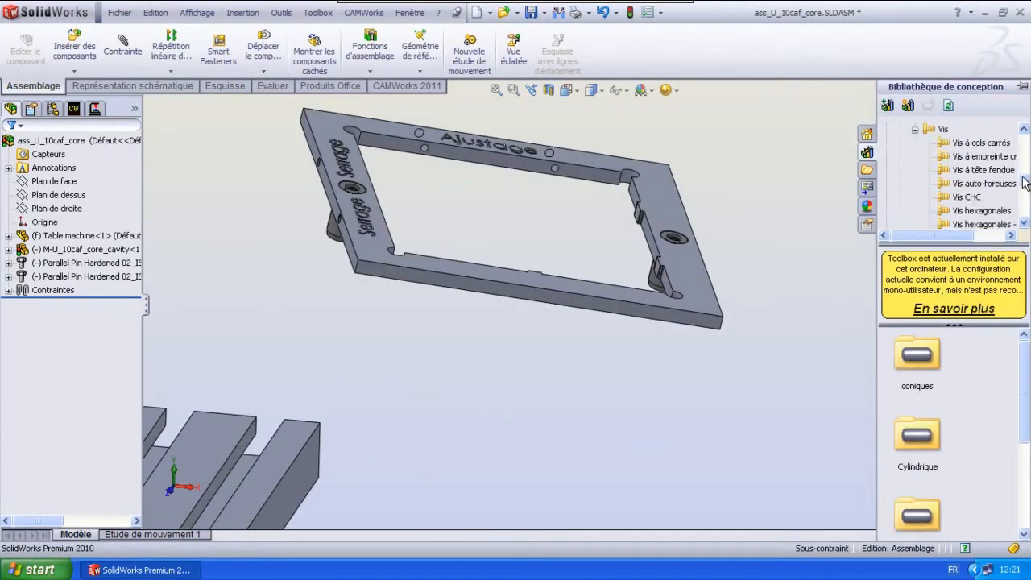
pyautogui.scroll(3, 1026, 190)
pyautogui.click(942, 170)
pyautogui.scroll(-5, 982, 402)
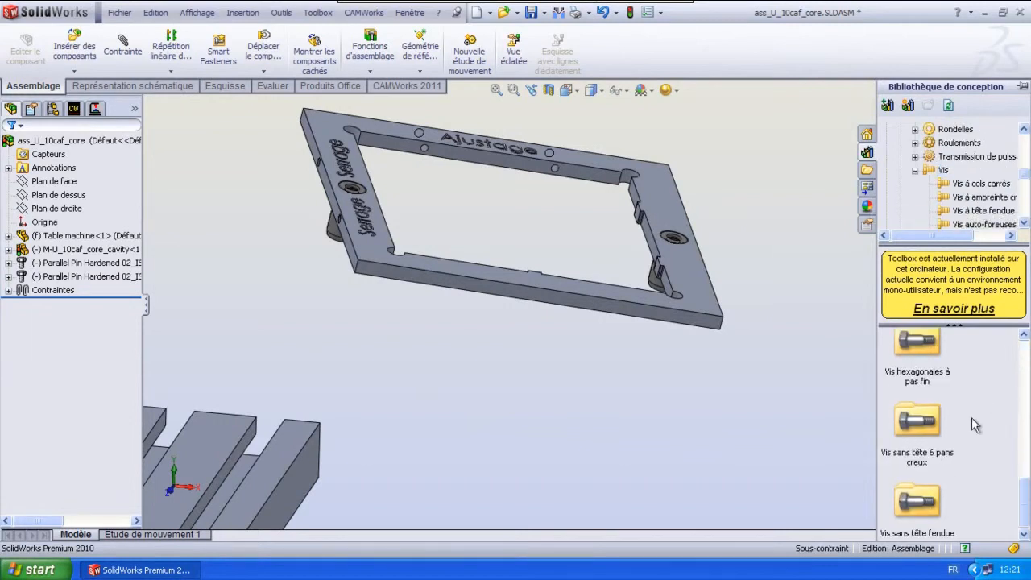
pyautogui.doubleClick(924, 438)
pyautogui.scroll(-2, 928, 499)
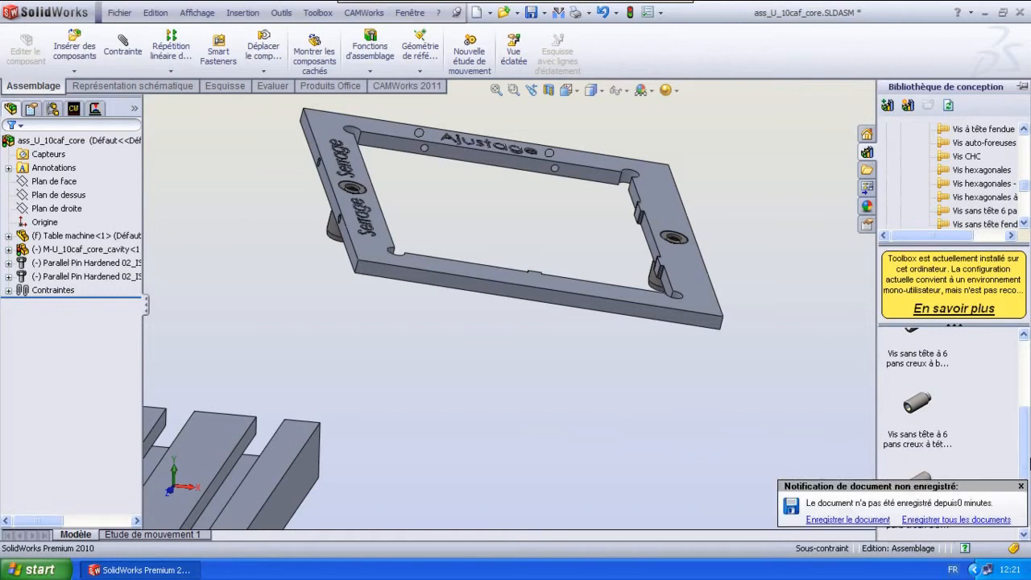
pyautogui.moveTo(922, 487); pyautogui.dragTo(707, 434)
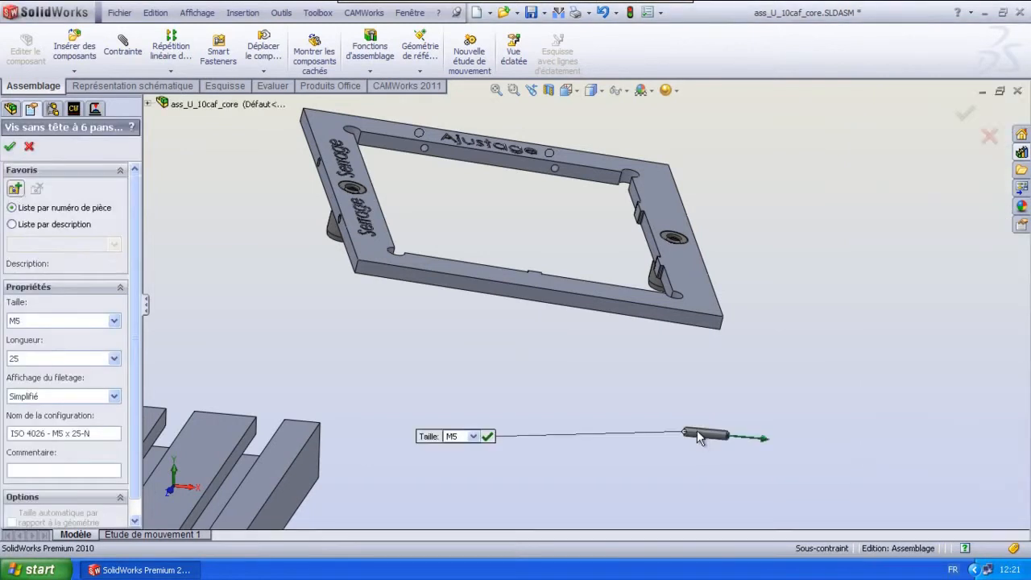
# - Insert the headless screw as M5, 25 mm long with simplified thread display, placing four copies near the frame plate
pyautogui.click(115, 321)
pyautogui.click(103, 383)
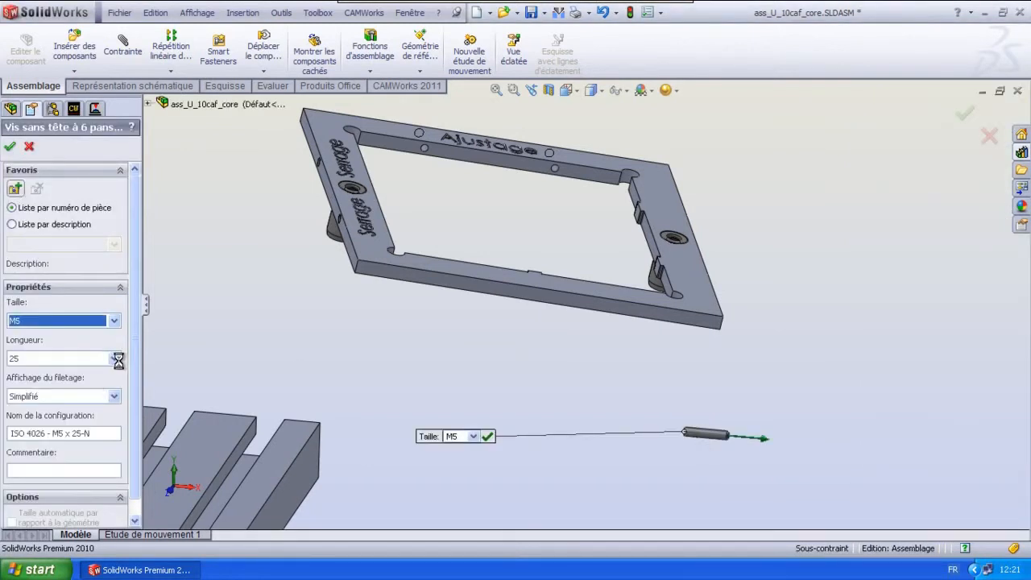
pyautogui.click(115, 359)
pyautogui.click(278, 392)
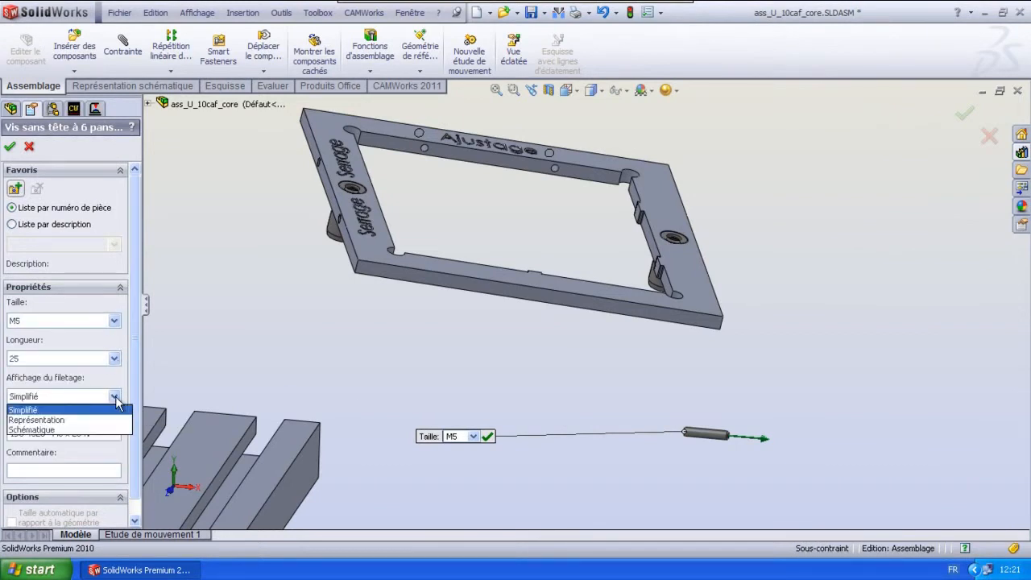
pyautogui.click(10, 148)
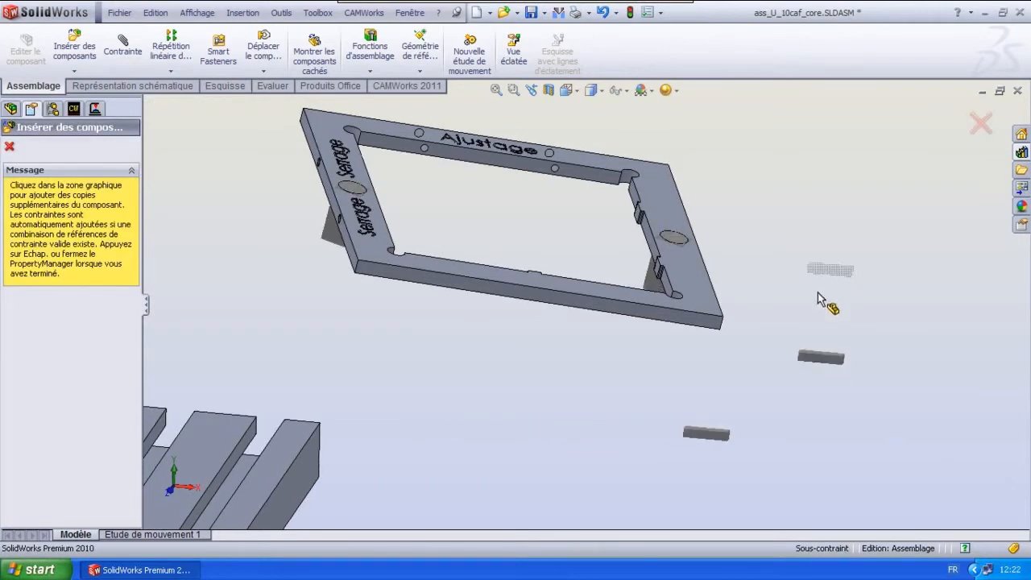
pyautogui.press('Escape')
# - Mate a set screw concentric with the plate's side hole beside the Serrage engraving farther from Ajustage
pyautogui.scroll(-4, 669, 394)
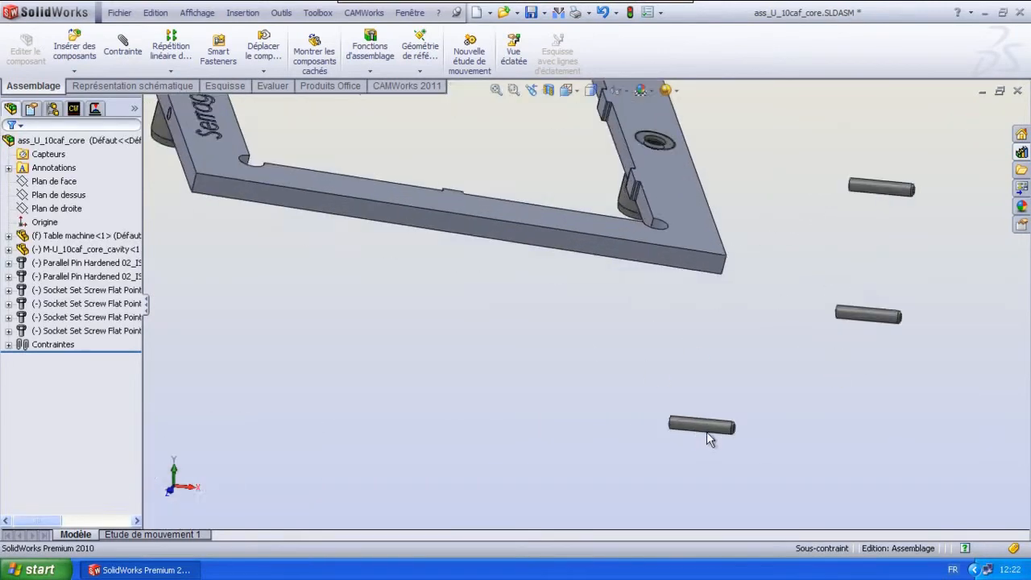
pyautogui.scroll(-3, 668, 402)
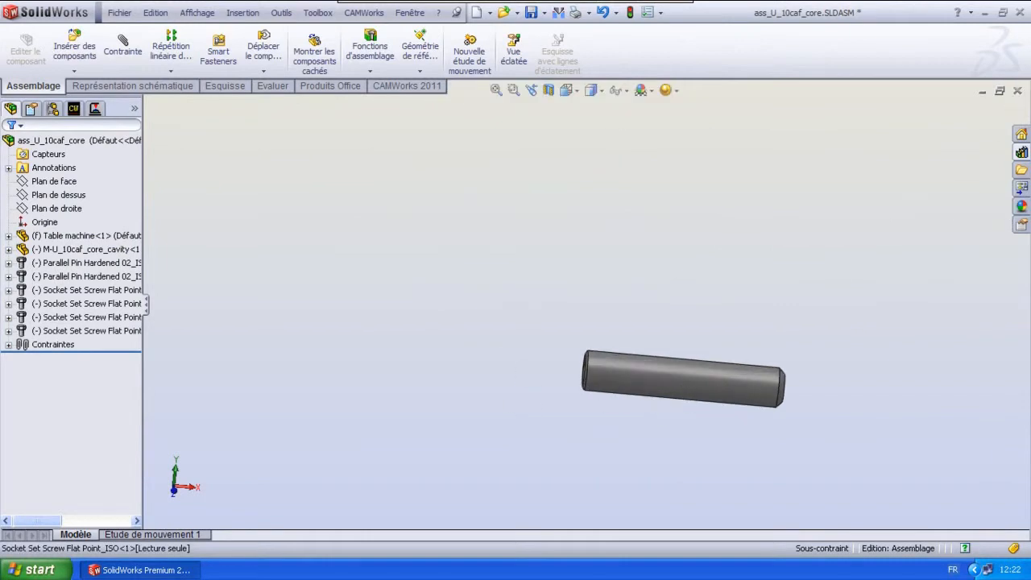
pyautogui.scroll(4, 438, 218)
pyautogui.scroll(-6, 377, 172)
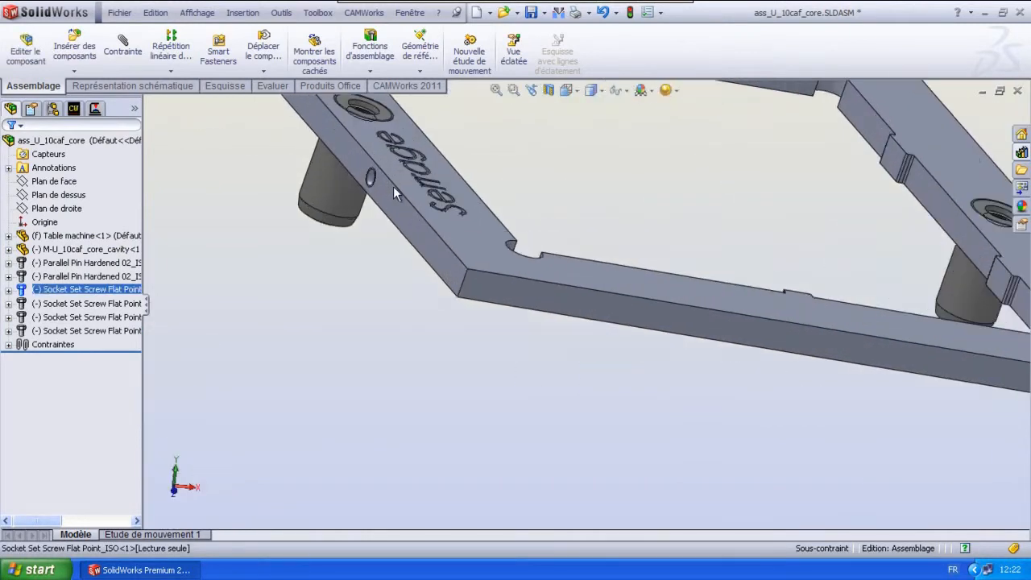
pyautogui.scroll(1, 414, 200)
pyautogui.keyDown('ctrl'); pyautogui.click(478, 174); pyautogui.keyUp('ctrl')
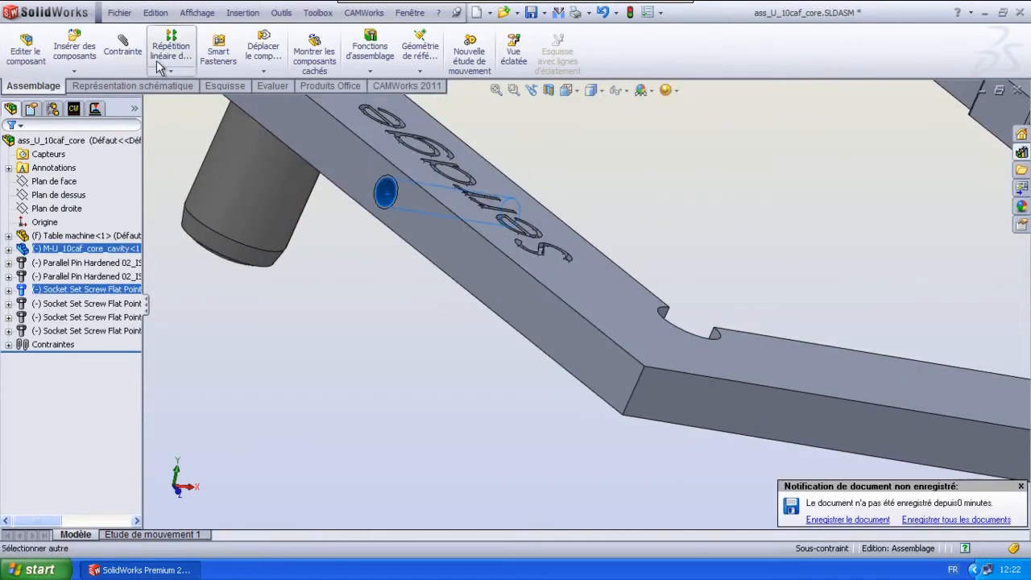
pyautogui.scroll(6, 794, 254)
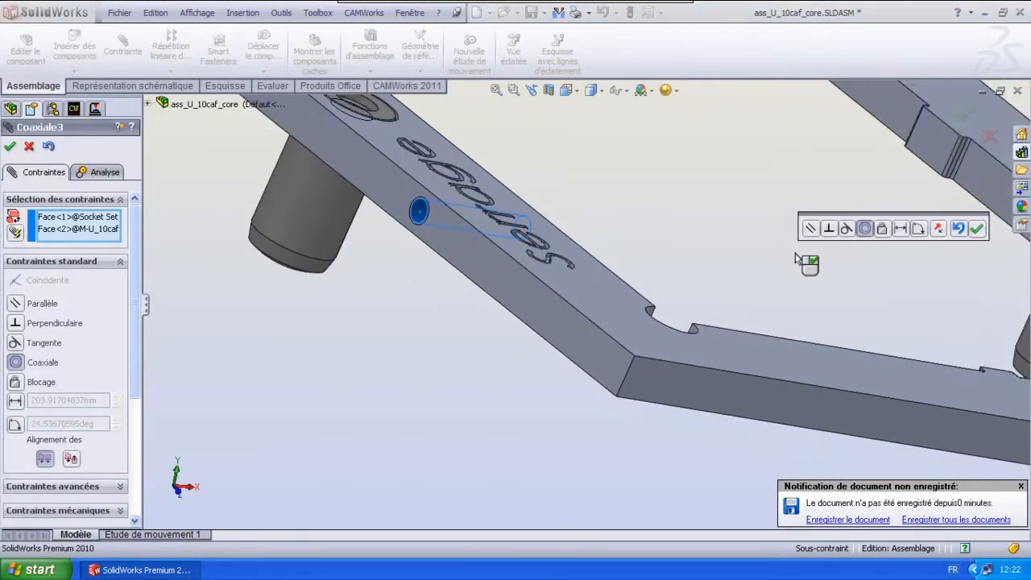
pyautogui.scroll(-3, 838, 319)
pyautogui.moveTo(778, 346); pyautogui.dragTo(702, 394, button='middle')
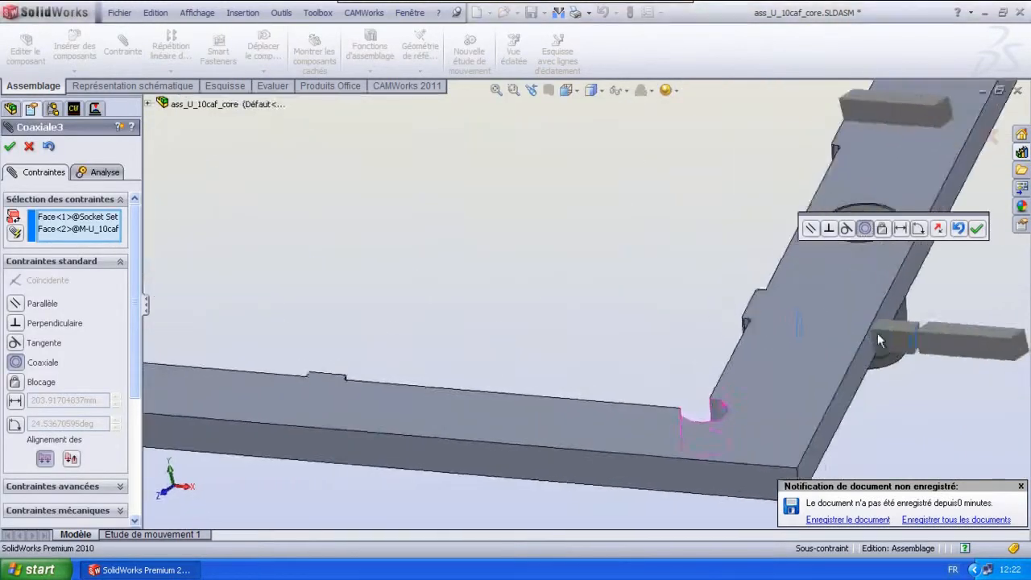
pyautogui.scroll(-4, 916, 340)
pyautogui.scroll(2, 457, 272)
pyautogui.scroll(2, 453, 267)
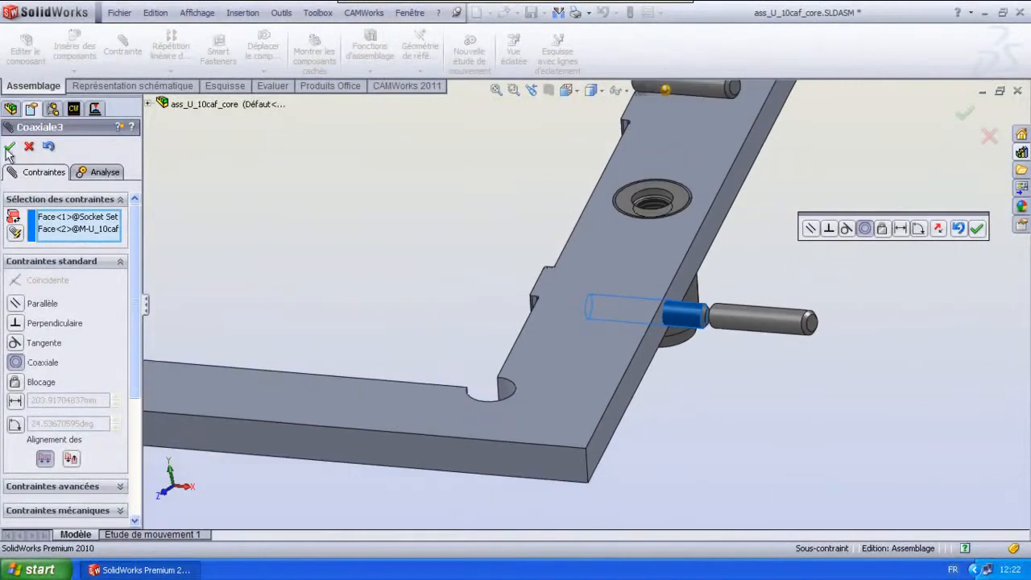
pyautogui.click(10, 147)
# - Leave the mate command and shift the frame plate away so the mated set screw stands clear of its outer edge
pyautogui.moveTo(653, 316); pyautogui.dragTo(521, 322, button='middle')
pyautogui.scroll(3, 340, 293)
pyautogui.scroll(-2, 340, 292)
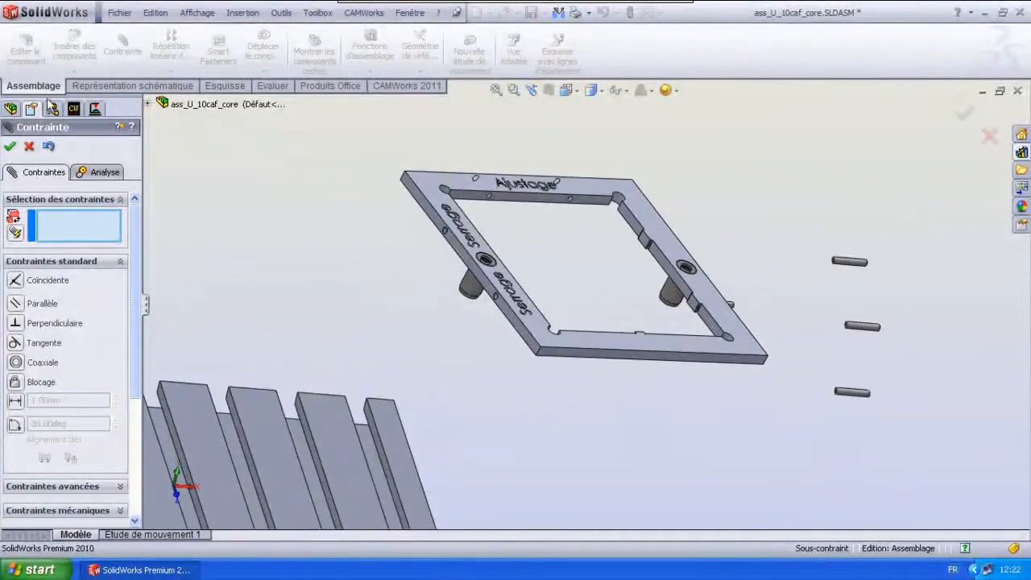
pyautogui.click(30, 146)
pyautogui.moveTo(554, 319); pyautogui.dragTo(484, 292)
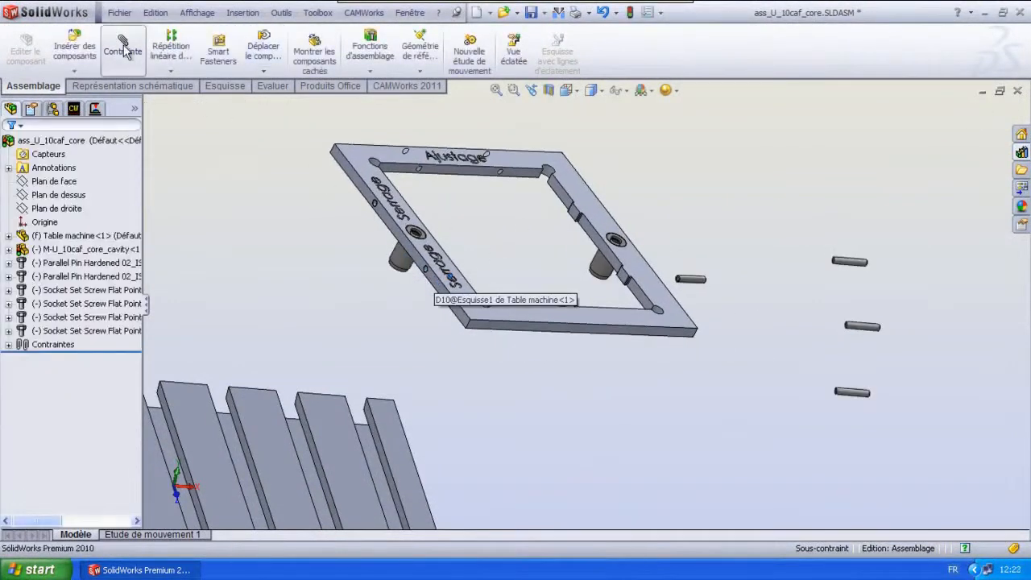
# - Add a flipped 3 mm distance mate between the plate's outer Serrage-side face and the set screw's hex socket end face
pyautogui.scroll(-3, 428, 291)
pyautogui.click(454, 288)
pyautogui.scroll(-3, 911, 289)
pyautogui.scroll(-3, 872, 288)
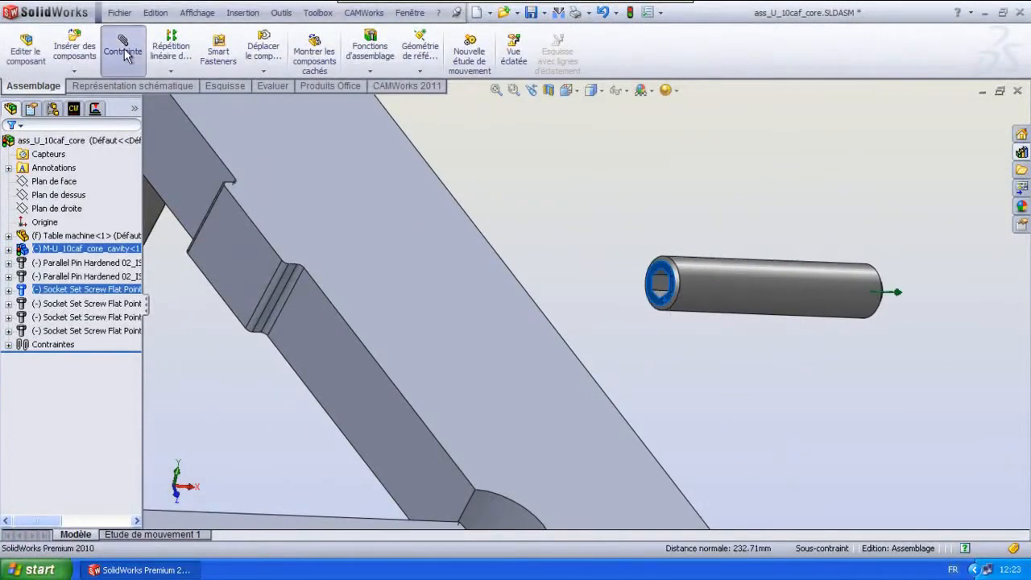
pyautogui.scroll(7, 428, 283)
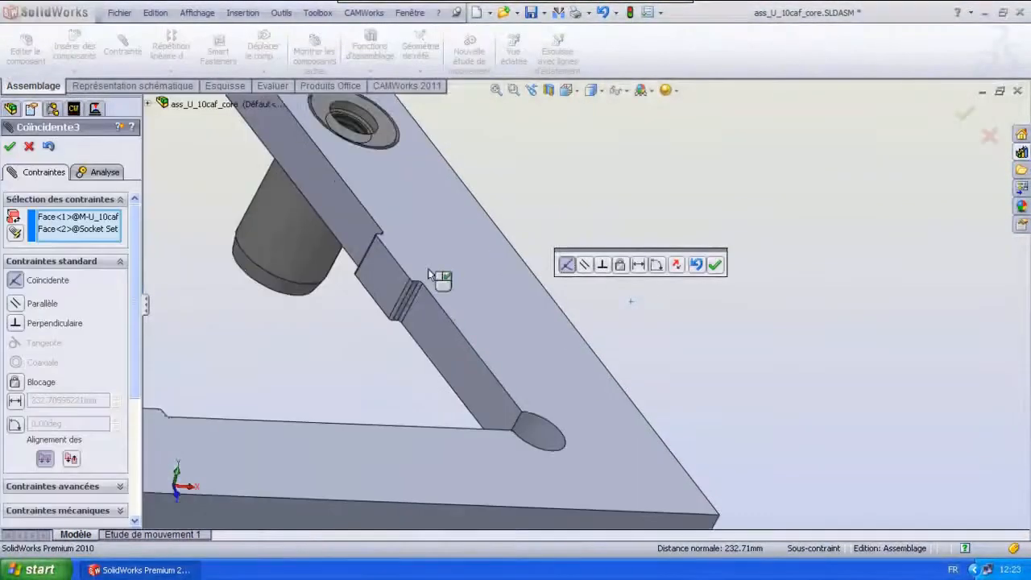
pyautogui.click(63, 400)
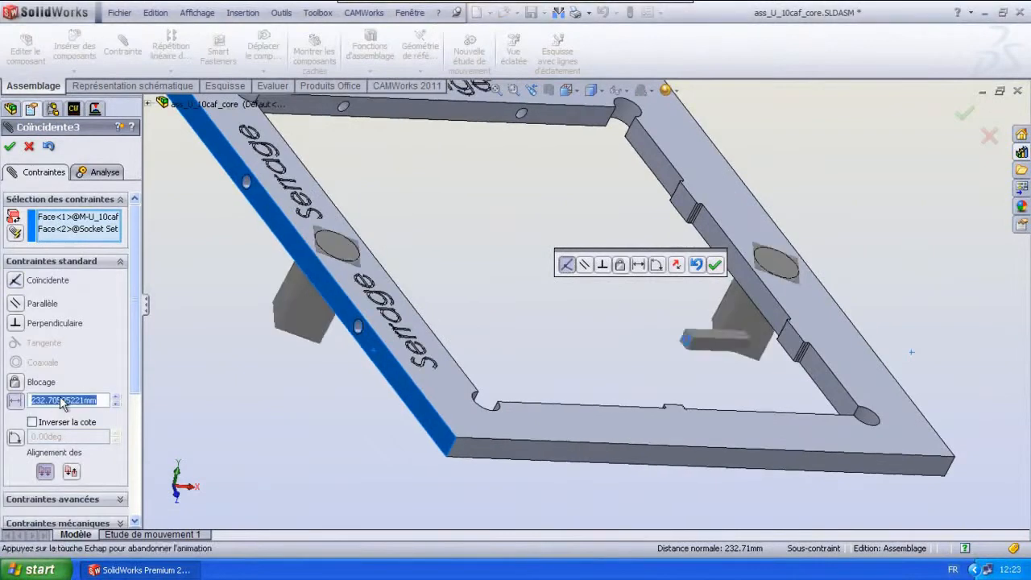
pyautogui.write('23')
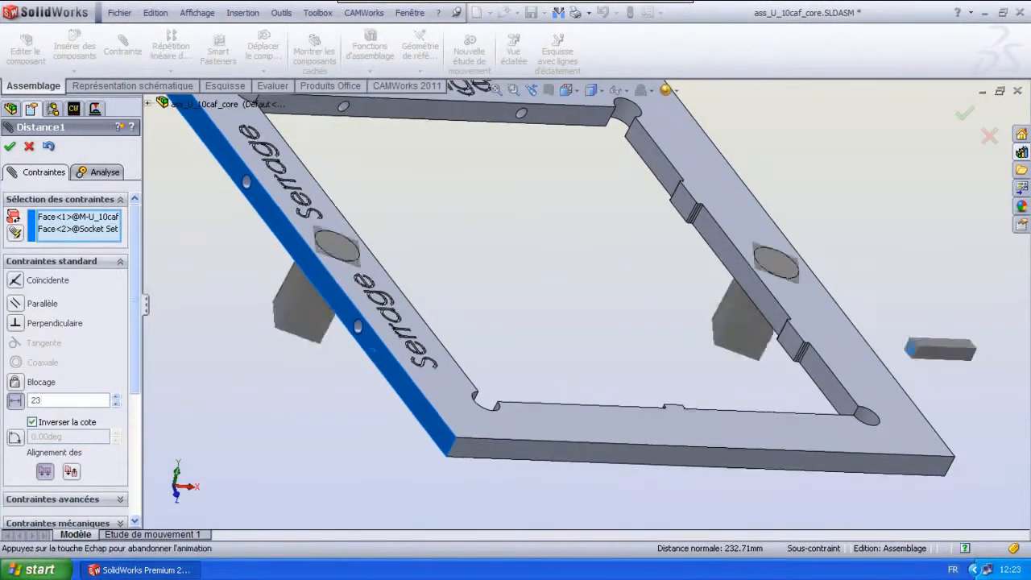
pyautogui.press('Return')
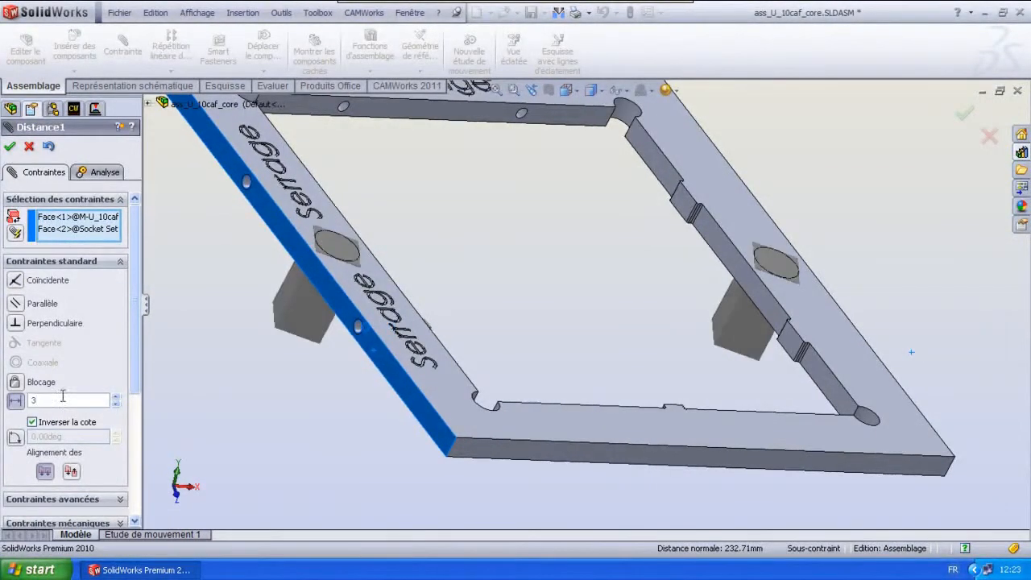
pyautogui.doubleClick(10, 147)
# - Mate the pin between the Serrage engravings tangent to the side wall of a middle slot in the machine table
pyautogui.scroll(5, 744, 361)
pyautogui.moveTo(743, 361); pyautogui.dragTo(715, 438, button='middle')
pyautogui.moveTo(599, 481); pyautogui.dragTo(761, 488, button='middle')
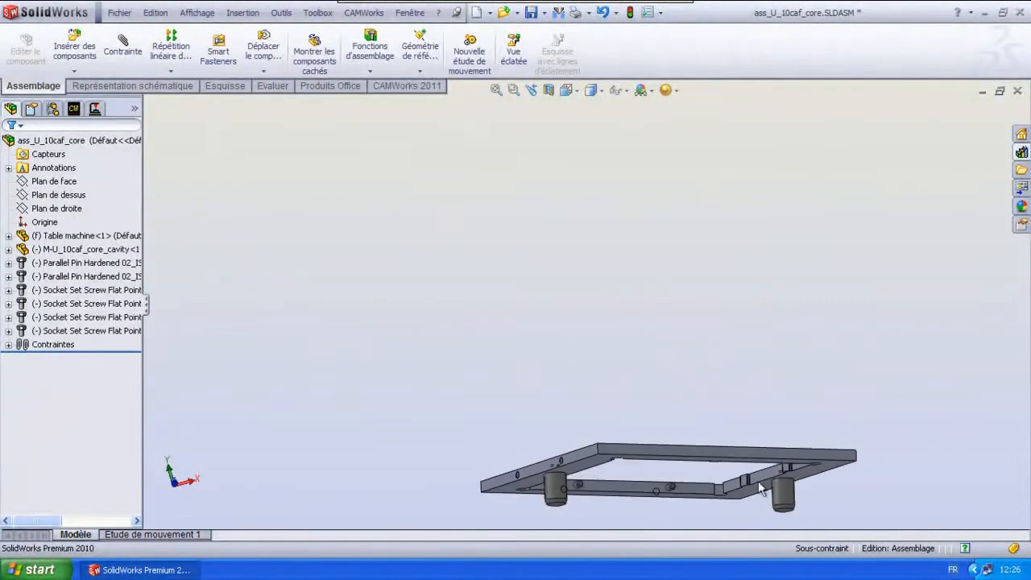
pyautogui.click(558, 481)
pyautogui.moveTo(558, 480); pyautogui.dragTo(519, 421, button='middle')
pyautogui.scroll(-3, 483, 442)
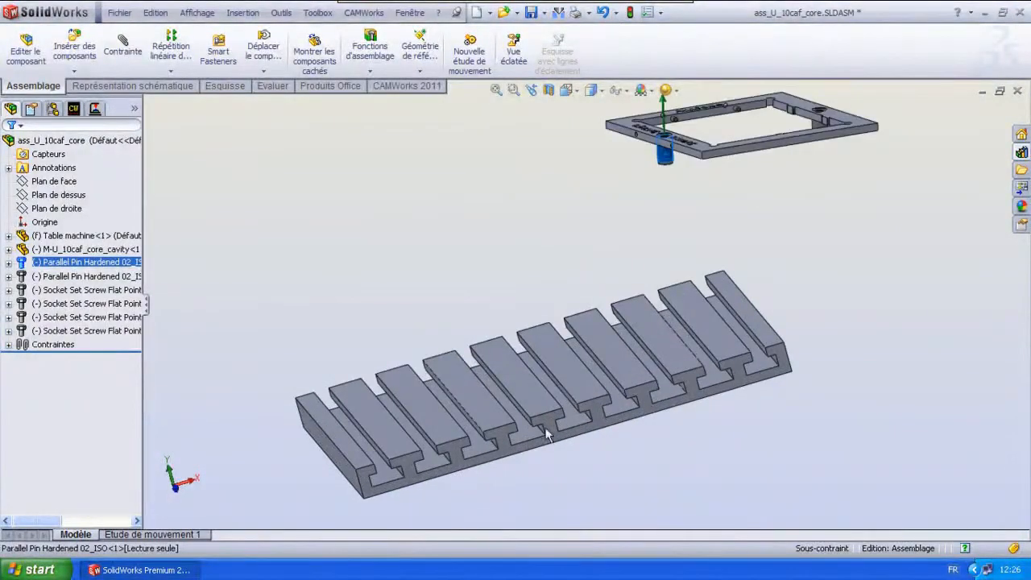
pyautogui.scroll(-5, 576, 395)
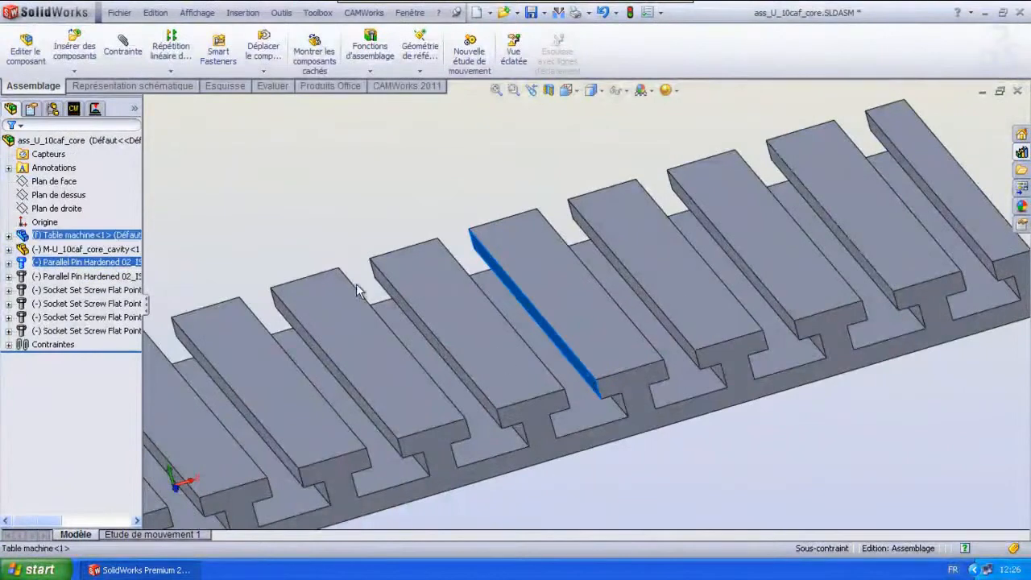
pyautogui.click(137, 54)
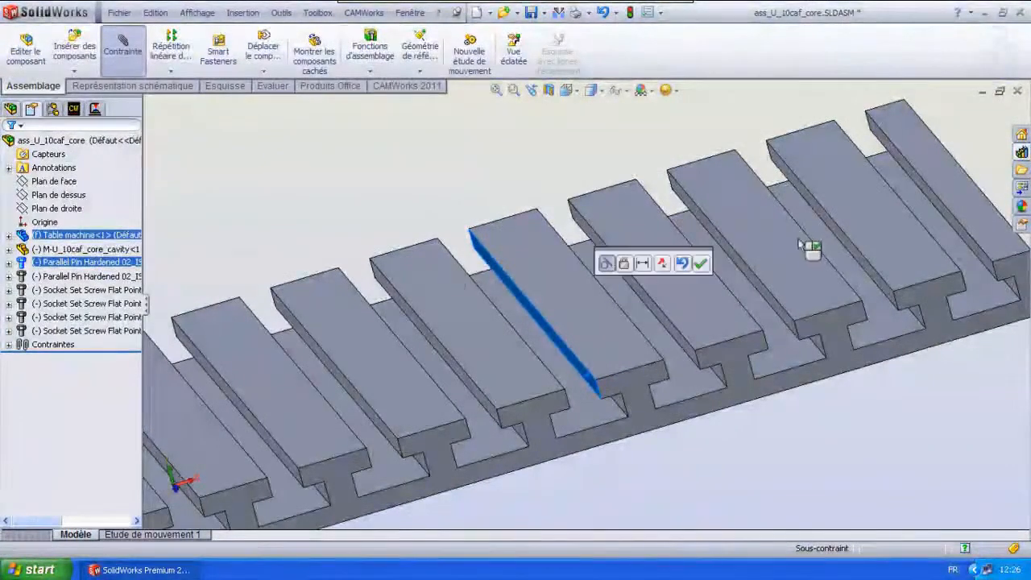
pyautogui.scroll(5, 777, 235)
pyautogui.scroll(-2, 586, 323)
pyautogui.moveTo(585, 324); pyautogui.dragTo(587, 403, button='middle')
pyautogui.moveTo(588, 351); pyautogui.dragTo(588, 377, button='middle')
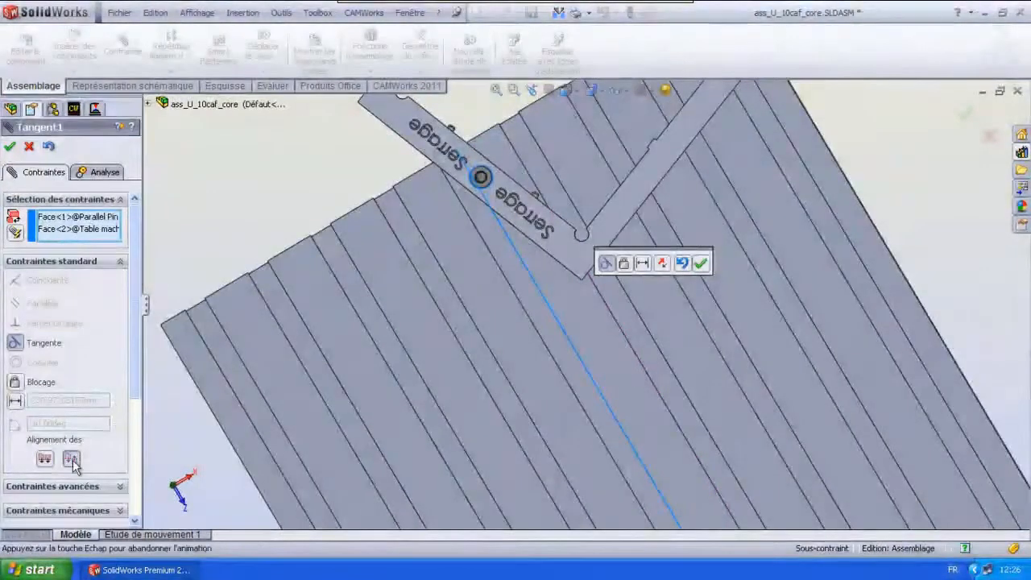
pyautogui.click(10, 146)
# - Mate the opposite pin tangent to the same slot side wall of the machine table
pyautogui.scroll(5, 586, 206)
pyautogui.moveTo(601, 206); pyautogui.dragTo(567, 208, button='middle')
pyautogui.scroll(-4, 568, 213)
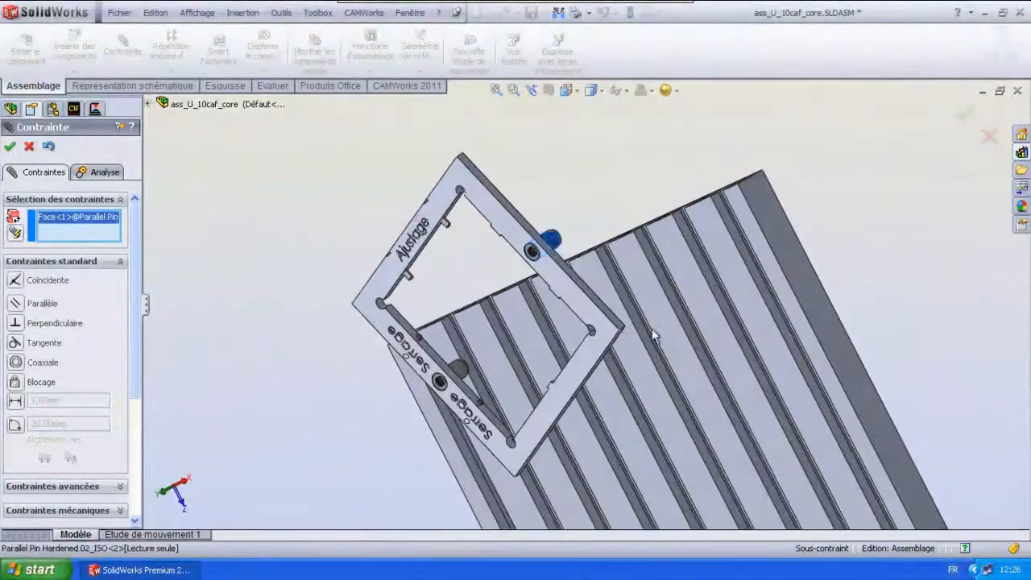
pyautogui.scroll(3, 636, 341)
pyautogui.moveTo(617, 322); pyautogui.dragTo(633, 219, button='middle')
pyautogui.moveTo(656, 393); pyautogui.dragTo(618, 524, button='middle')
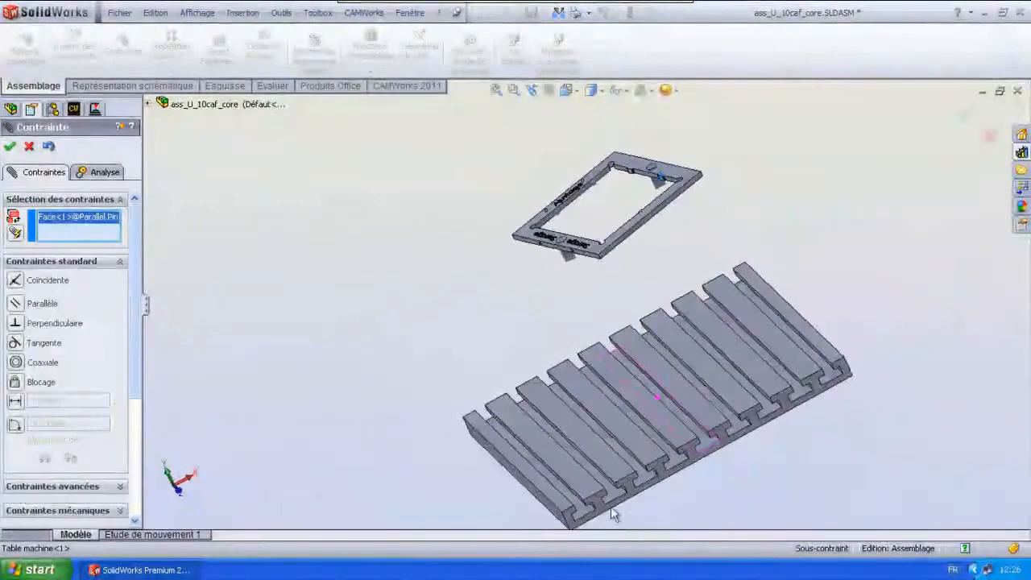
pyautogui.scroll(-6, 682, 463)
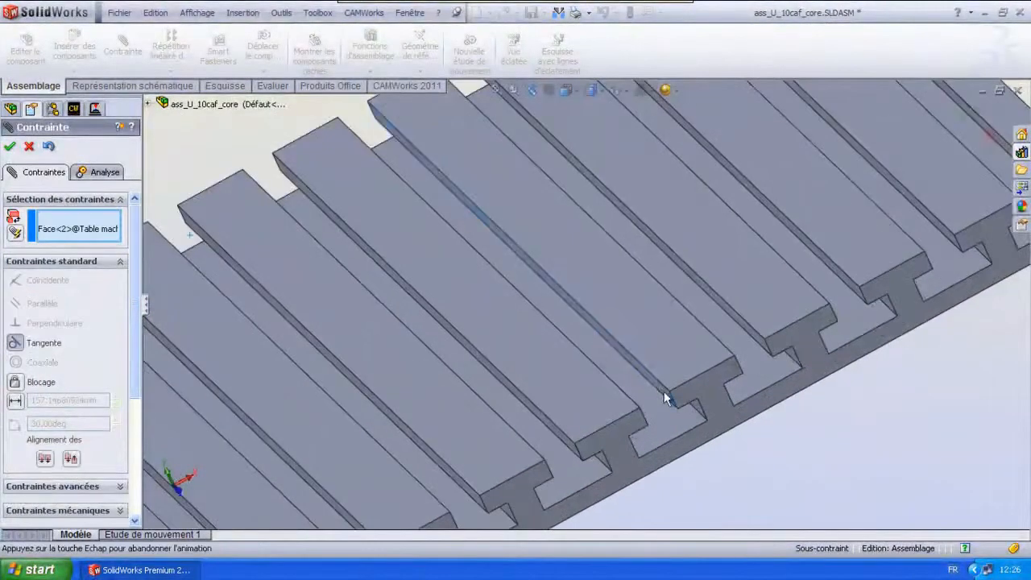
pyautogui.click(663, 391)
pyautogui.scroll(8, 594, 334)
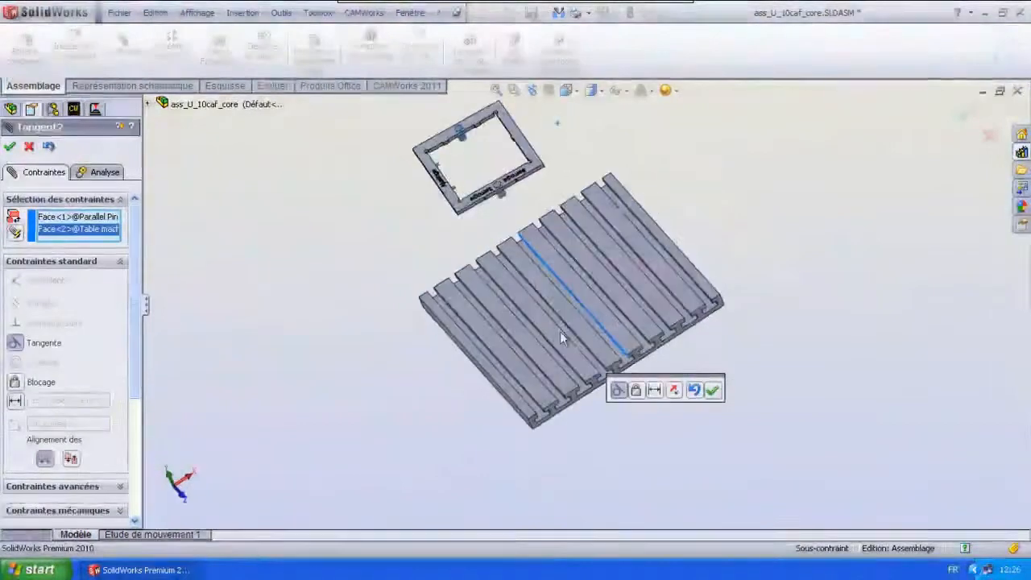
pyautogui.click(7, 150)
# - Make the frame plate's underside coincident with the top face of the machine table
pyautogui.scroll(-3, 499, 192)
pyautogui.moveTo(557, 262); pyautogui.dragTo(564, 69, button='middle')
pyautogui.moveTo(498, 219); pyautogui.dragTo(505, 207, button='middle')
pyautogui.click(488, 202)
pyautogui.scroll(1, 735, 237)
pyautogui.moveTo(735, 237); pyautogui.dragTo(715, 423, button='middle')
pyautogui.click(751, 411)
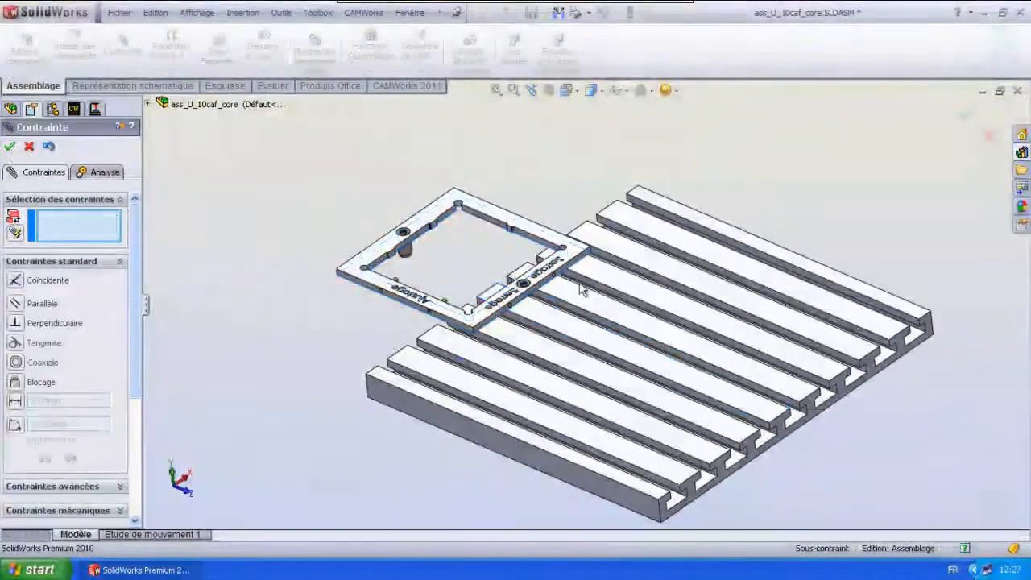
# - Add a 125 mm distance mate between the frame plate's outer Serrage-side face and the machine table's slotted end face, and finish mating
pyautogui.scroll(-5, 578, 282)
pyautogui.click(503, 276)
pyautogui.scroll(2, 716, 372)
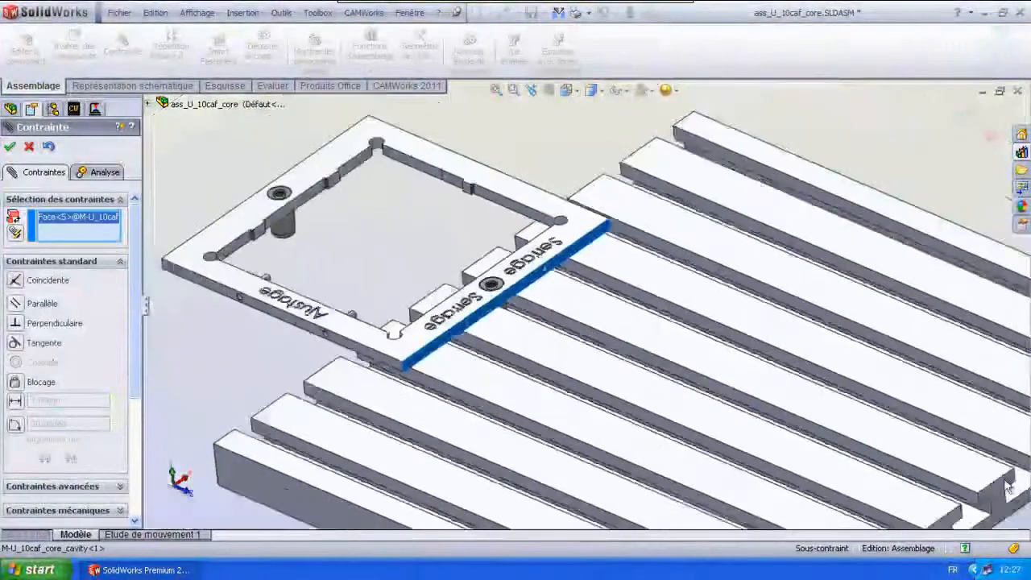
pyautogui.scroll(1, 870, 468)
pyautogui.scroll(-3, 784, 441)
pyautogui.click(713, 428)
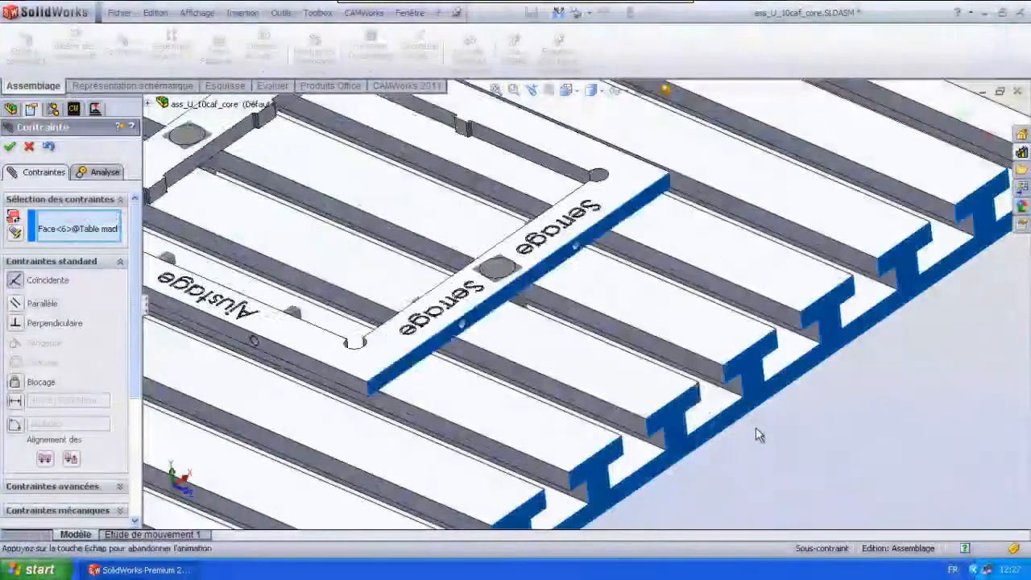
pyautogui.scroll(1, 755, 428)
pyautogui.click(849, 453)
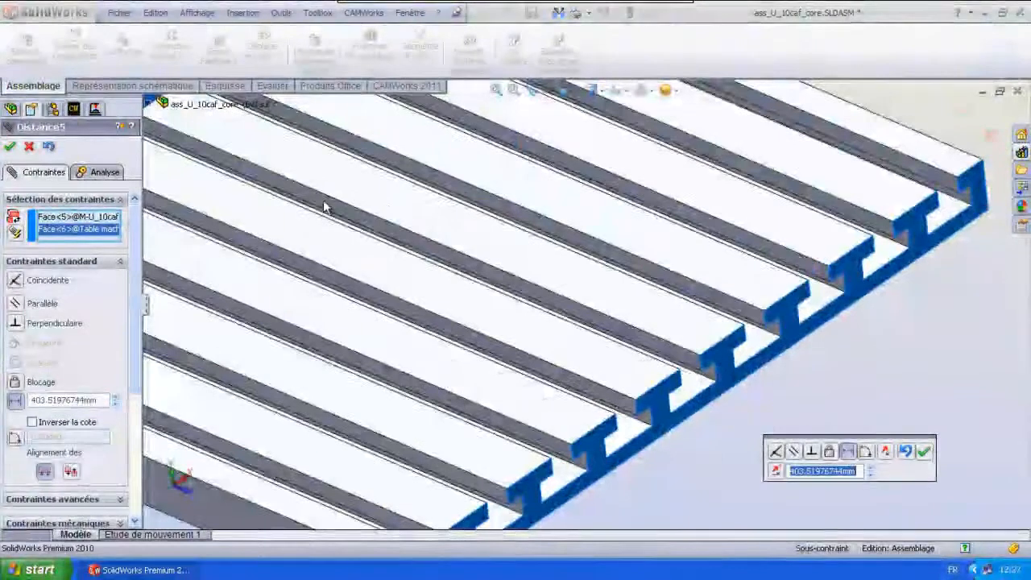
pyautogui.scroll(4, 324, 211)
pyautogui.scroll(-4, 245, 165)
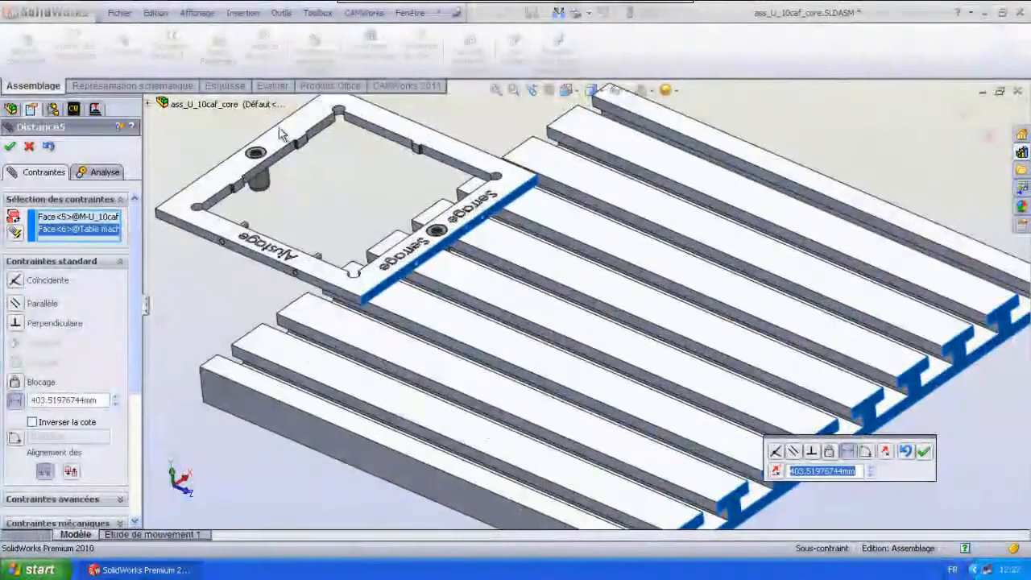
pyautogui.click(87, 399)
pyautogui.write('125')
pyautogui.press('Return')
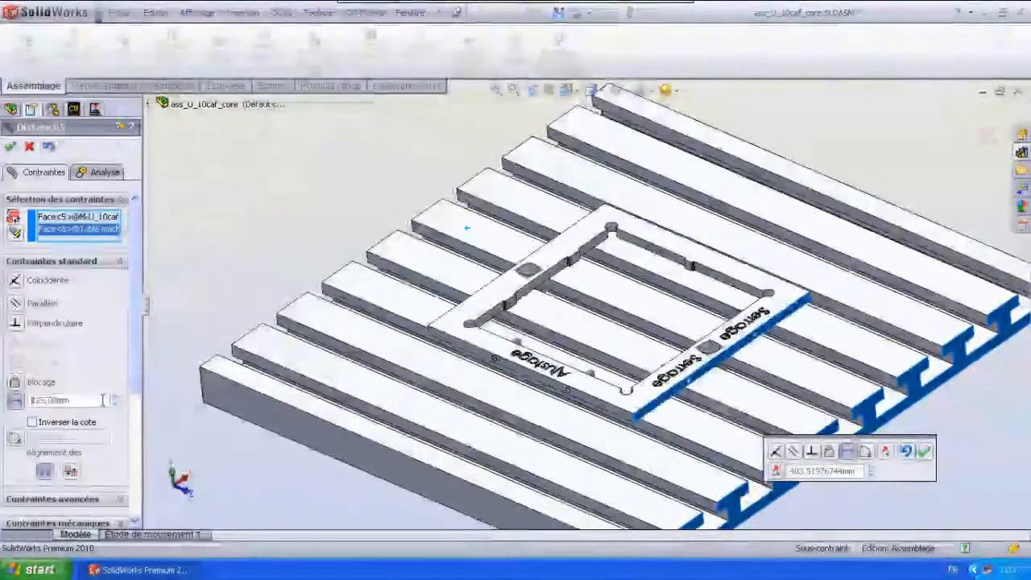
pyautogui.click(10, 147)
pyautogui.moveTo(768, 382)
pyautogui.mouseDown(button='middle')
pyautogui.moveTo(771, 280)
pyautogui.moveTo(754, 379)
pyautogui.mouseUp(button='middle')
pyautogui.click(743, 380)
pyautogui.rightClick(745, 381)
pyautogui.press('Escape')
pyautogui.click(10, 147)
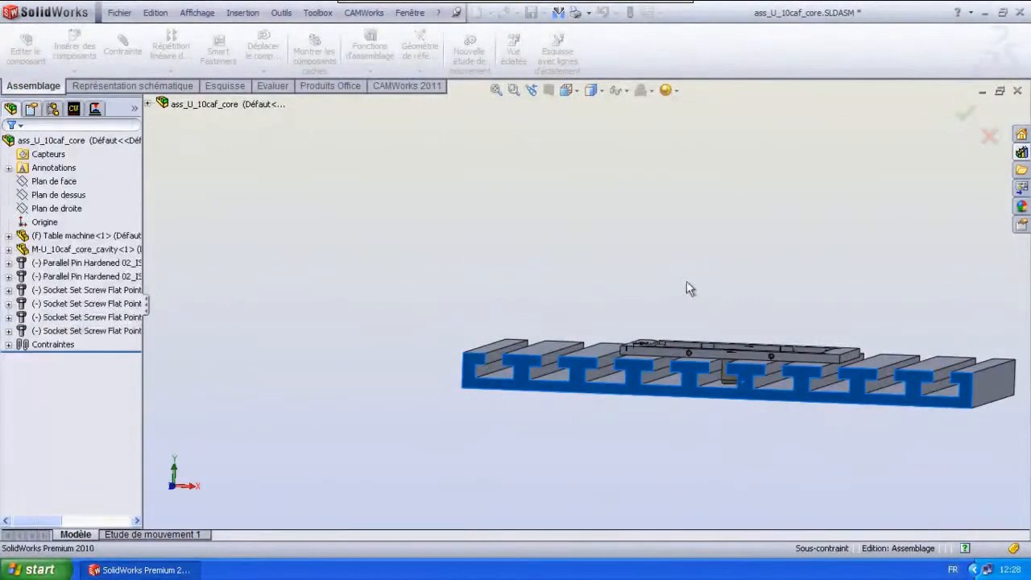
# - Examine how the pins and frame plate sit in the table slot, looking normal to the table's end face and from above
pyautogui.click(743, 389)
pyautogui.click(836, 336)
pyautogui.scroll(-4, 600, 293)
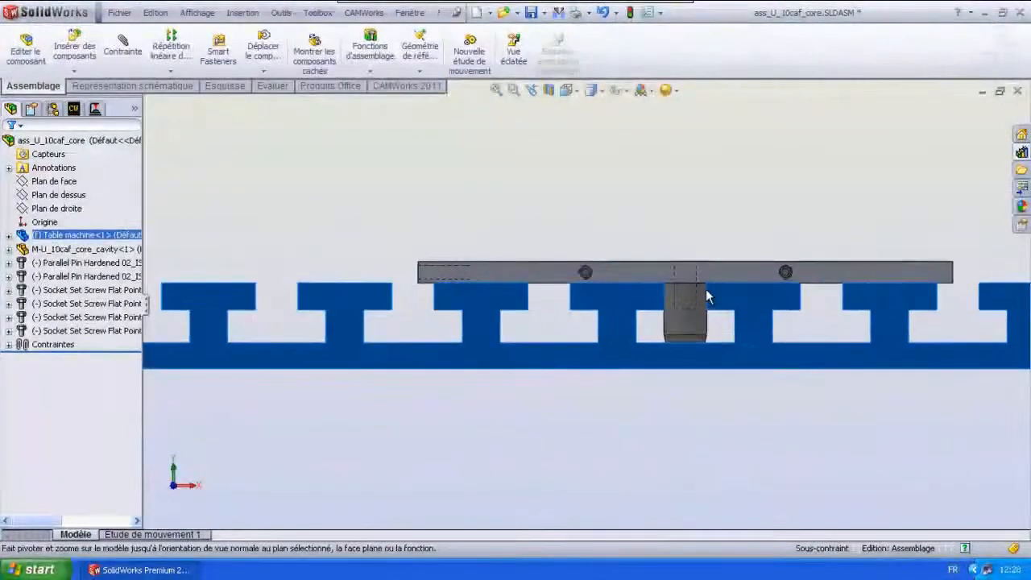
pyautogui.scroll(-3, 706, 291)
pyautogui.moveTo(667, 283); pyautogui.dragTo(673, 407, button='middle')
pyautogui.scroll(5, 731, 283)
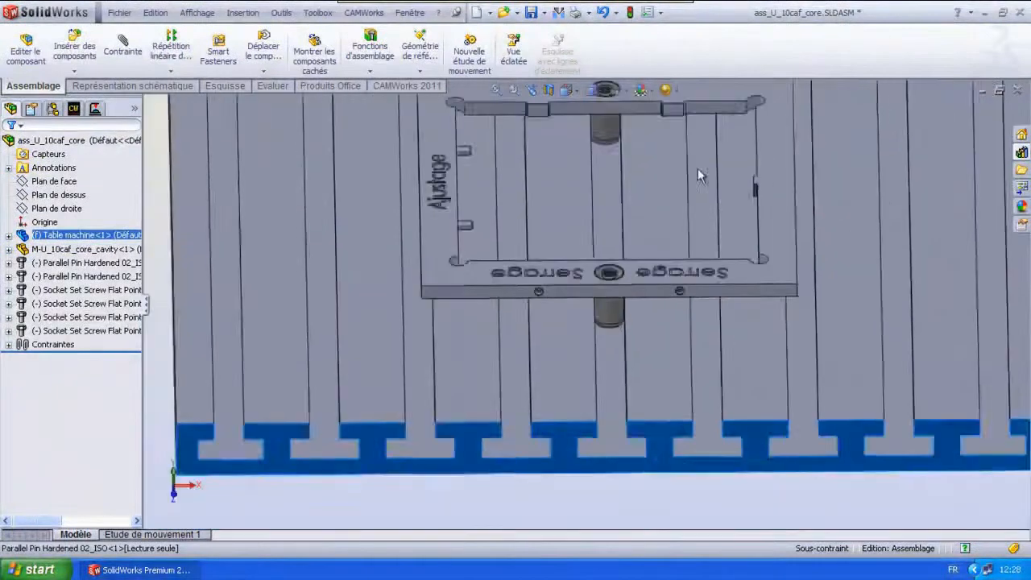
pyautogui.scroll(3, 739, 187)
pyautogui.scroll(-2, 587, 156)
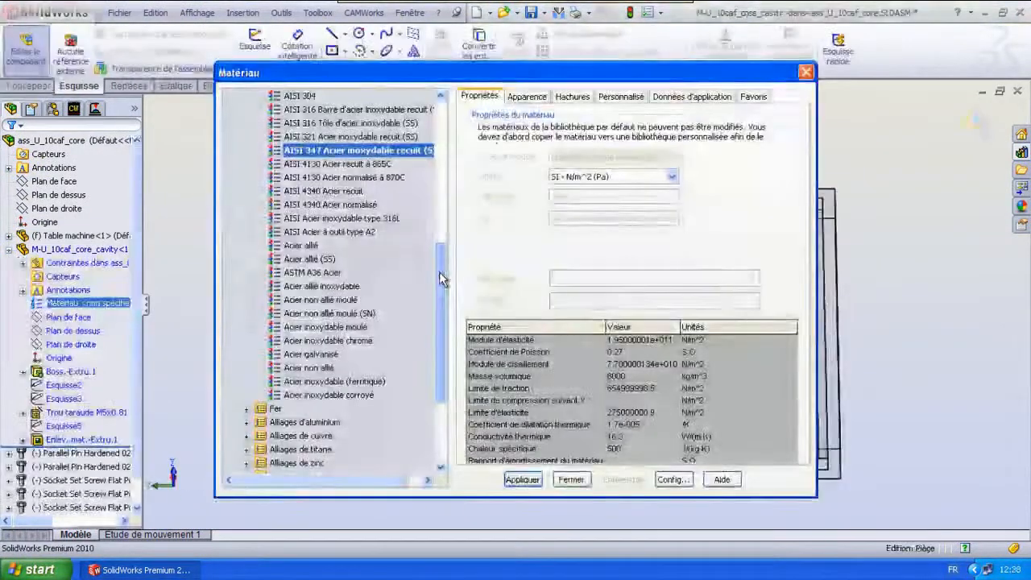
# - Apply the material Acier non allié to the frame plate M-U_10caf_core_cavity
pyautogui.moveTo(440, 279)
pyautogui.mouseDown()
pyautogui.moveTo(440, 255)
pyautogui.moveTo(441, 271)
pyautogui.mouseUp()
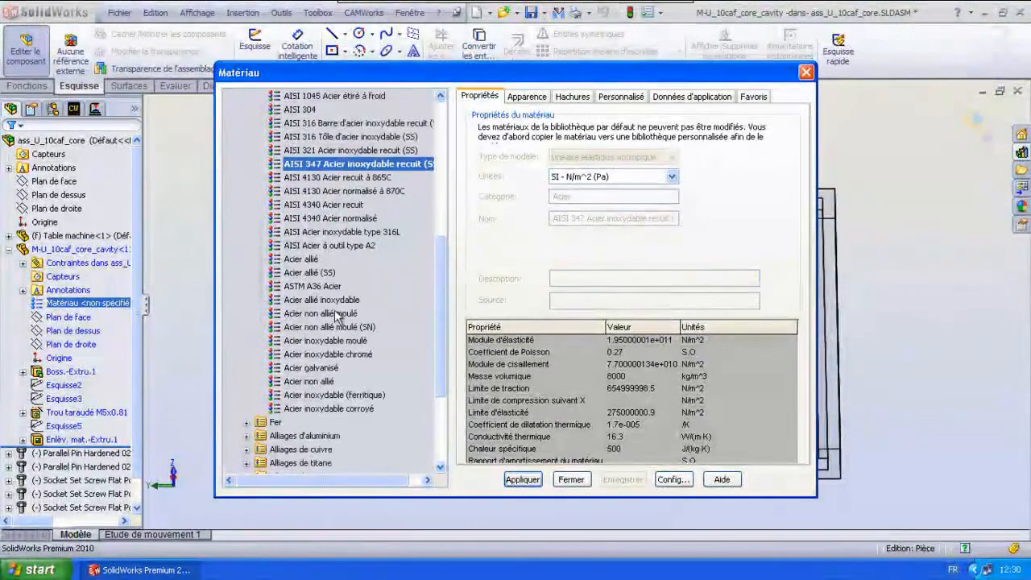
pyautogui.click(313, 382)
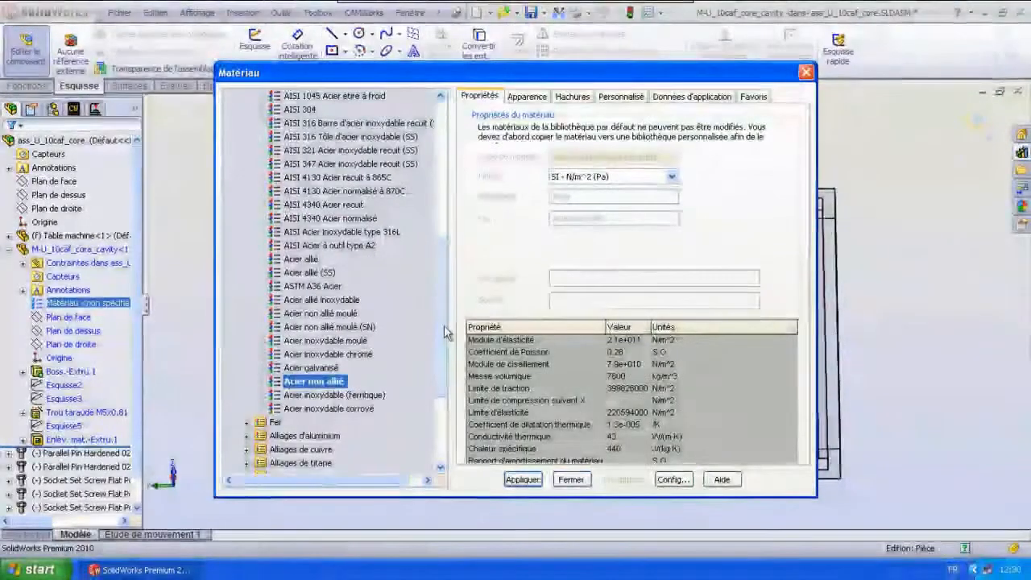
pyautogui.moveTo(444, 326); pyautogui.dragTo(444, 275)
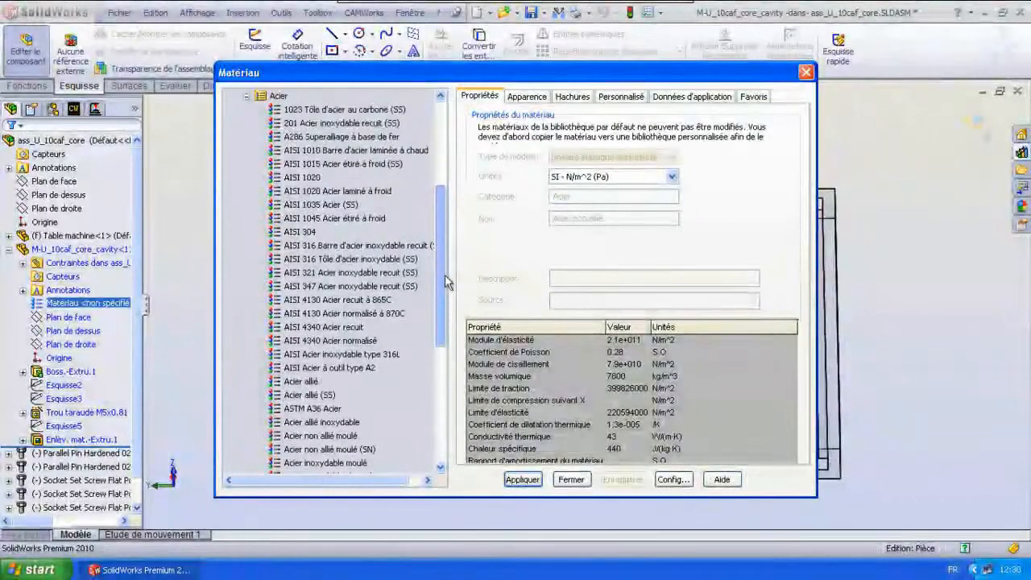
pyautogui.scroll(-3, 443, 282)
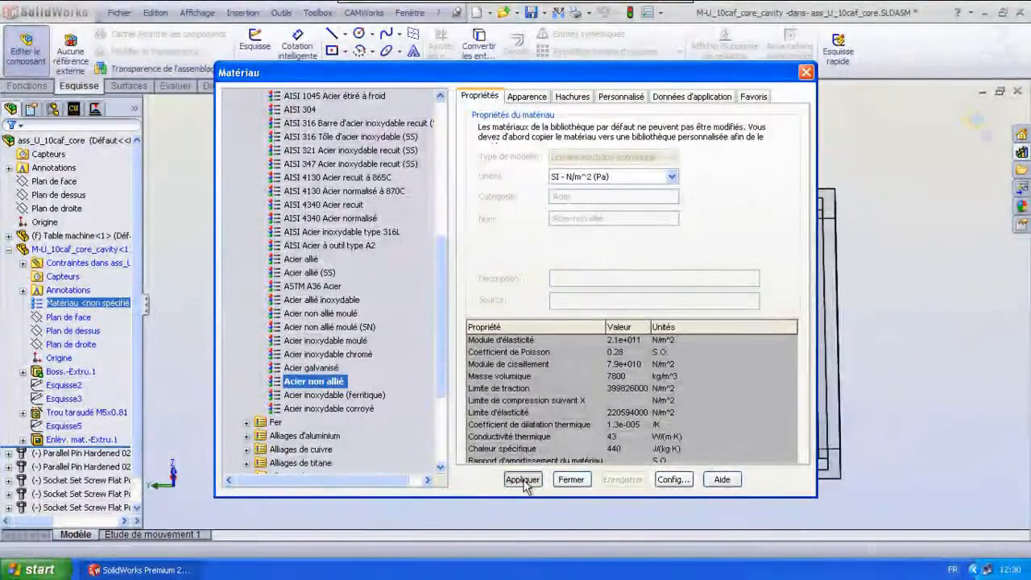
pyautogui.click(570, 479)
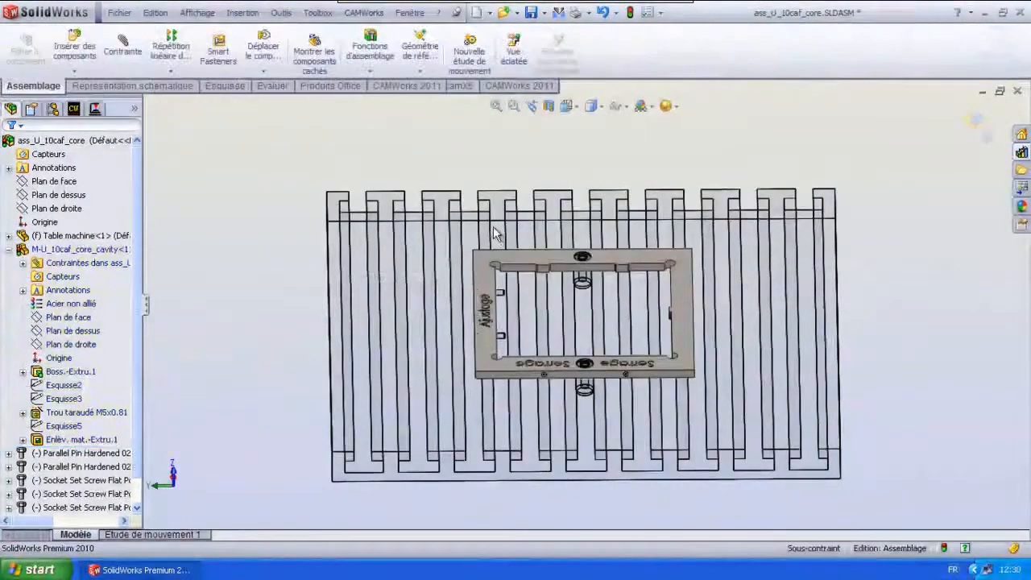
# - Insert the 2012_10caf Derived_Core_usinage part into the assembly
pyautogui.click(76, 48)
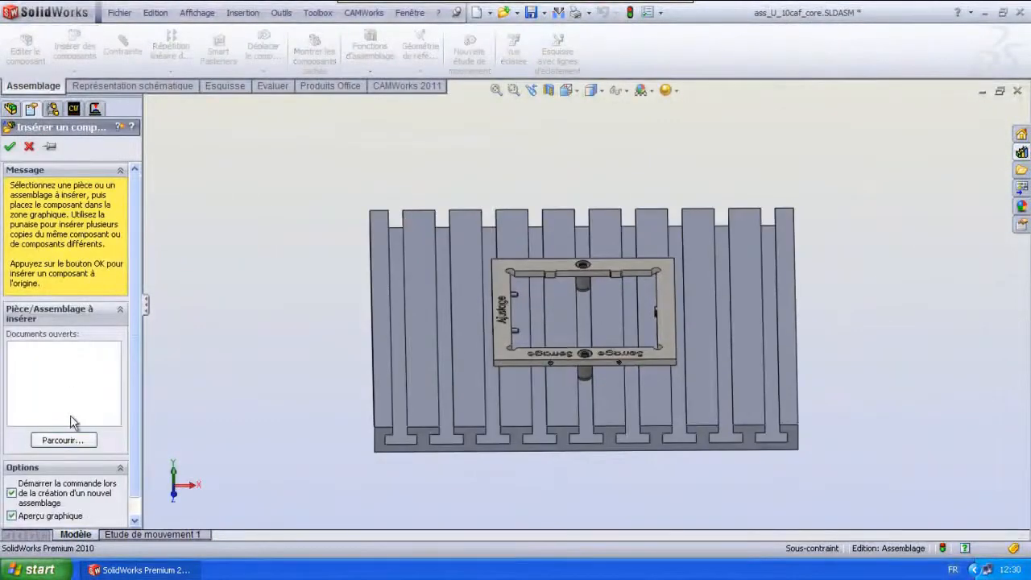
pyautogui.click(93, 440)
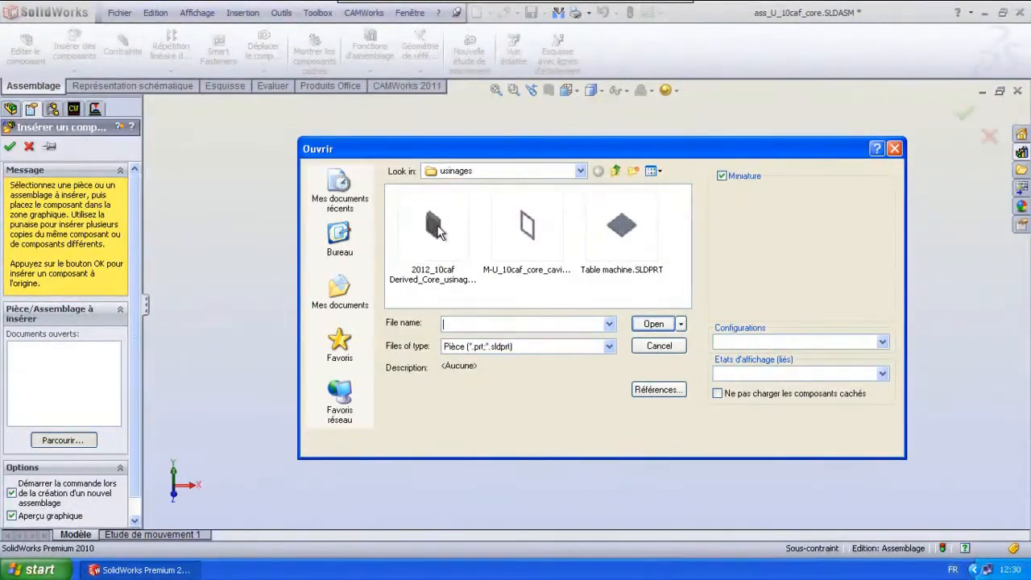
pyautogui.click(435, 230)
pyautogui.click(656, 324)
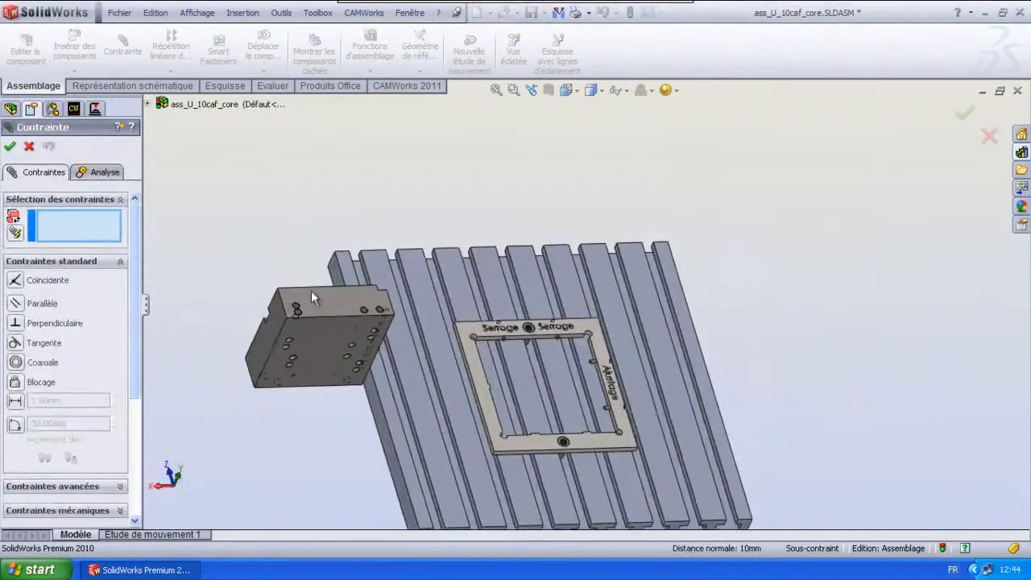
# - Add a 10 mm distance mate between the core block's underside and the top face of the machine table
pyautogui.click(330, 335)
pyautogui.click(530, 388)
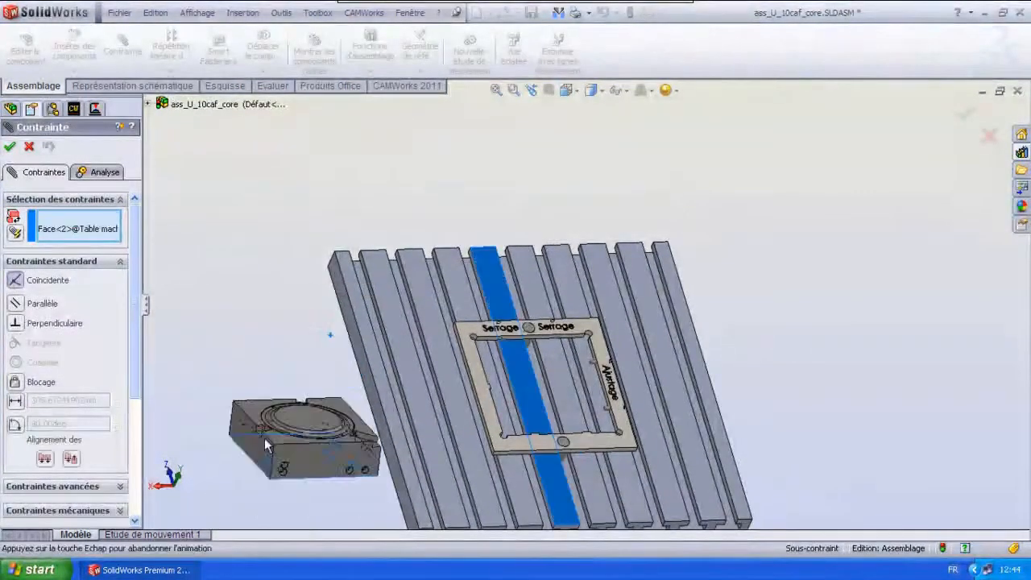
pyautogui.click(93, 451)
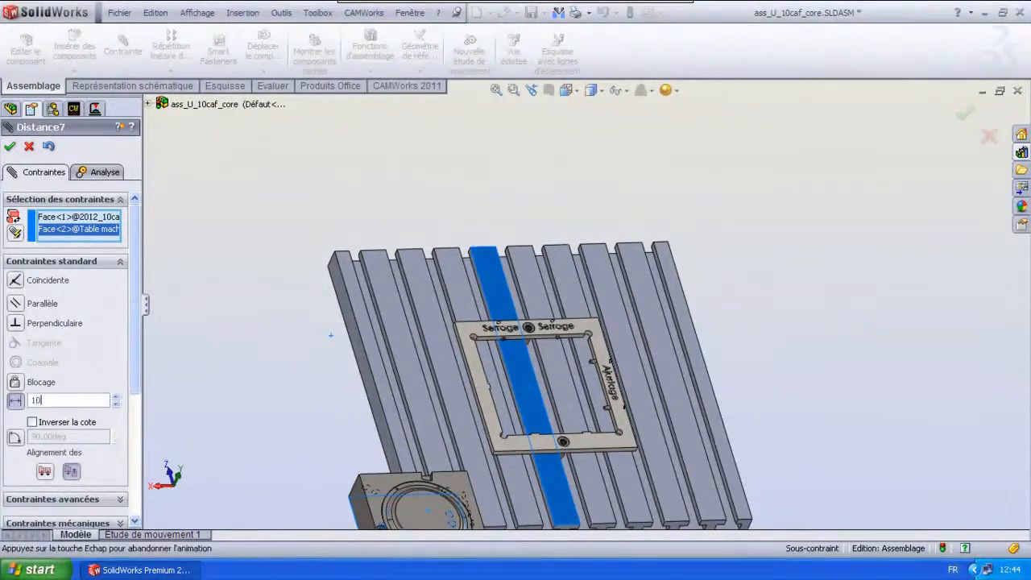
pyautogui.write('10')
pyautogui.press('Return')
pyautogui.click(9, 146)
# - Move the core block alongside the machine table, level with the frame plate
pyautogui.moveTo(295, 375); pyautogui.dragTo(596, 383, button='middle')
pyautogui.moveTo(354, 386); pyautogui.dragTo(322, 261, button='middle')
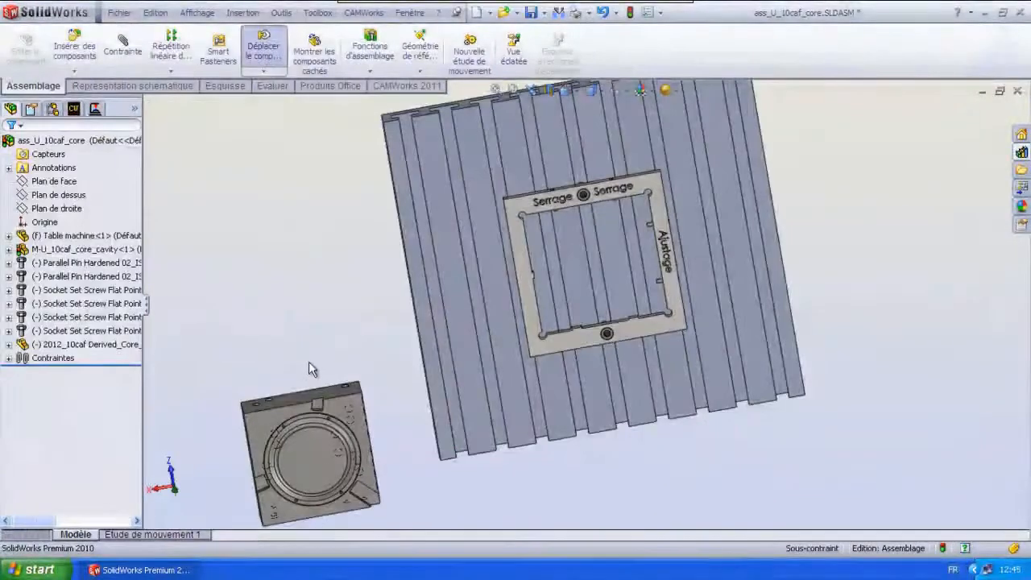
pyautogui.moveTo(320, 455); pyautogui.dragTo(333, 387)
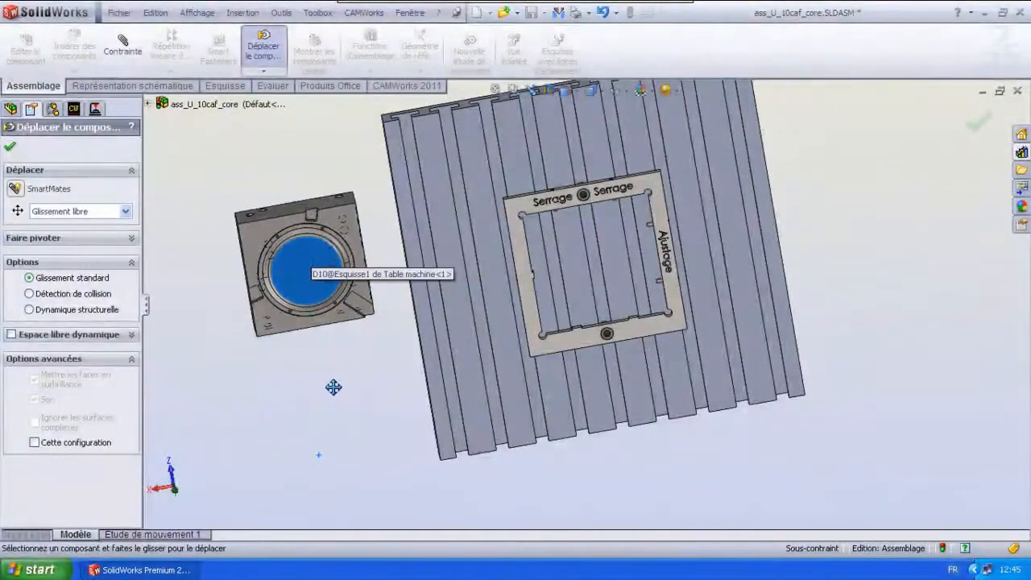
pyautogui.click(10, 146)
pyautogui.moveTo(352, 393); pyautogui.dragTo(355, 349, button='middle')
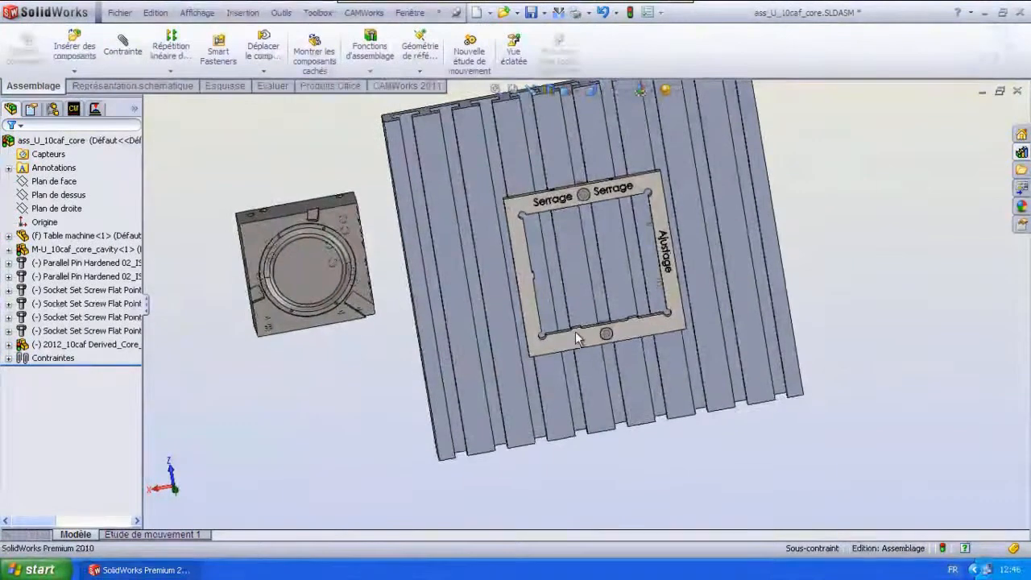
# - Add a 2.5 mm distance mate between a recessed inner face of the frame side opposite Serrage and the core block's facing side
pyautogui.scroll(-8, 575, 335)
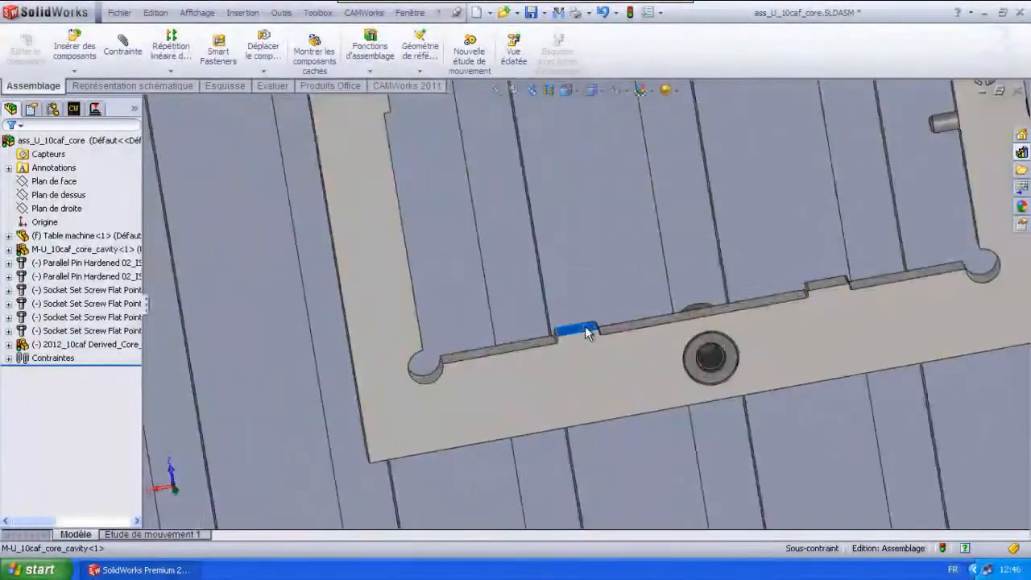
pyautogui.click(586, 332)
pyautogui.scroll(10, 586, 333)
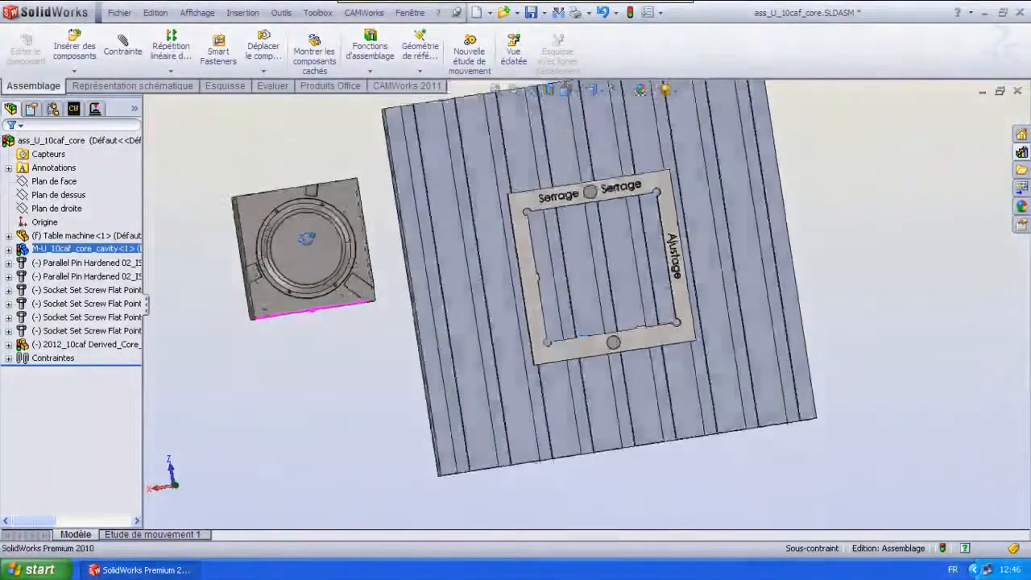
pyautogui.keyDown('ctrl'); pyautogui.click(306, 316); pyautogui.keyUp('ctrl')
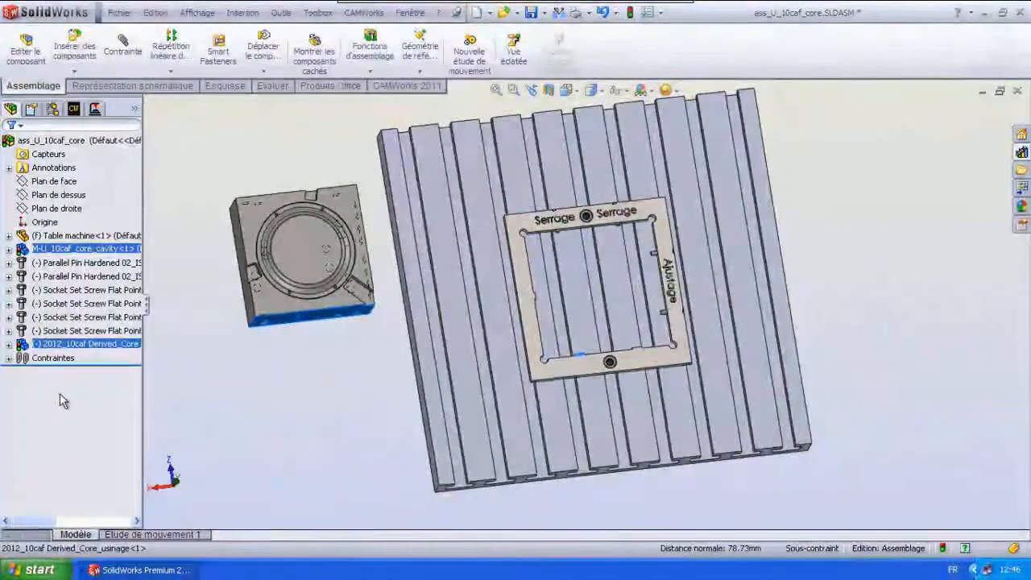
pyautogui.click(123, 50)
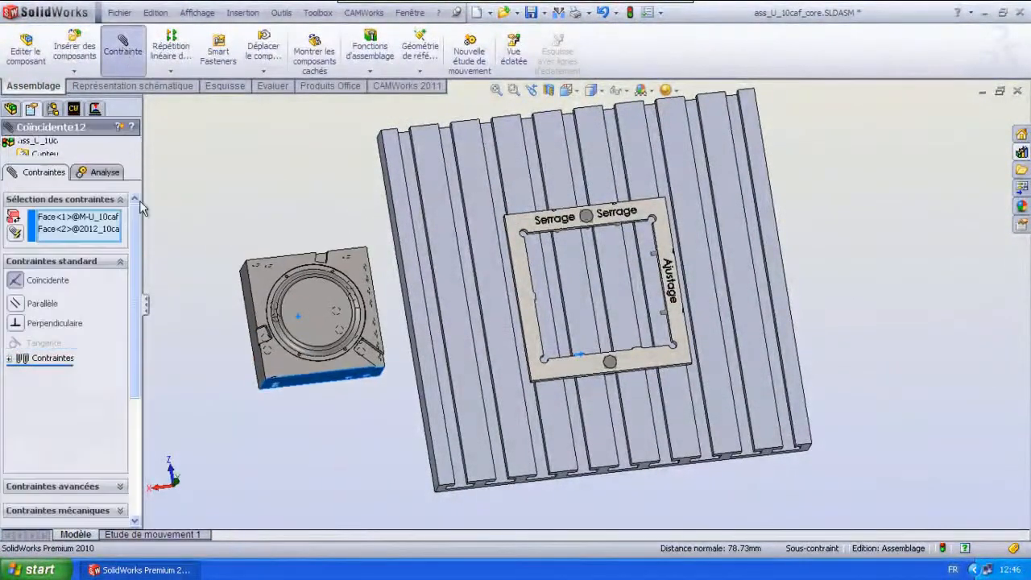
pyautogui.click(15, 400)
pyautogui.write('2.5')
pyautogui.press('Return')
pyautogui.click(10, 146)
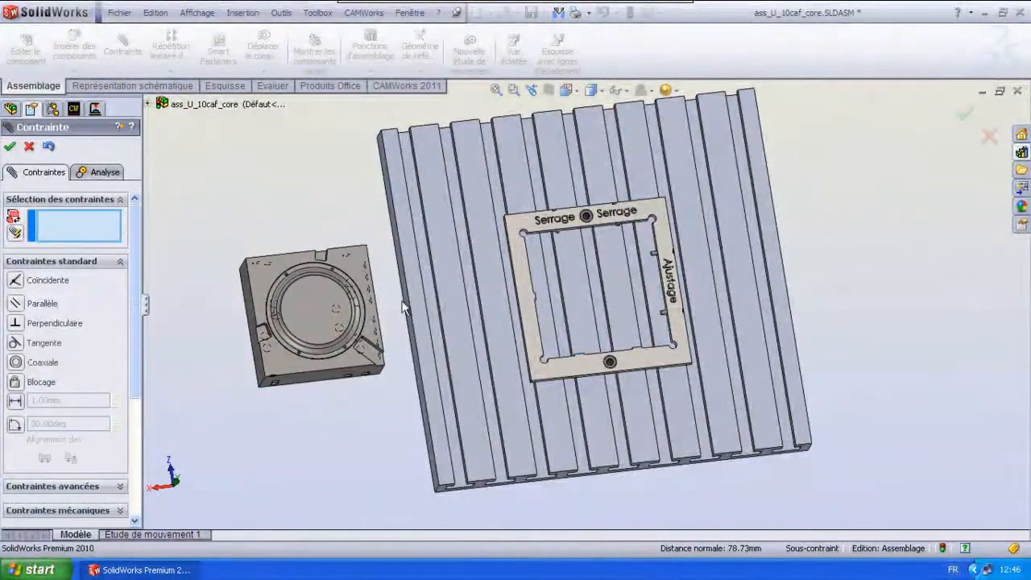
pyautogui.press('Escape')
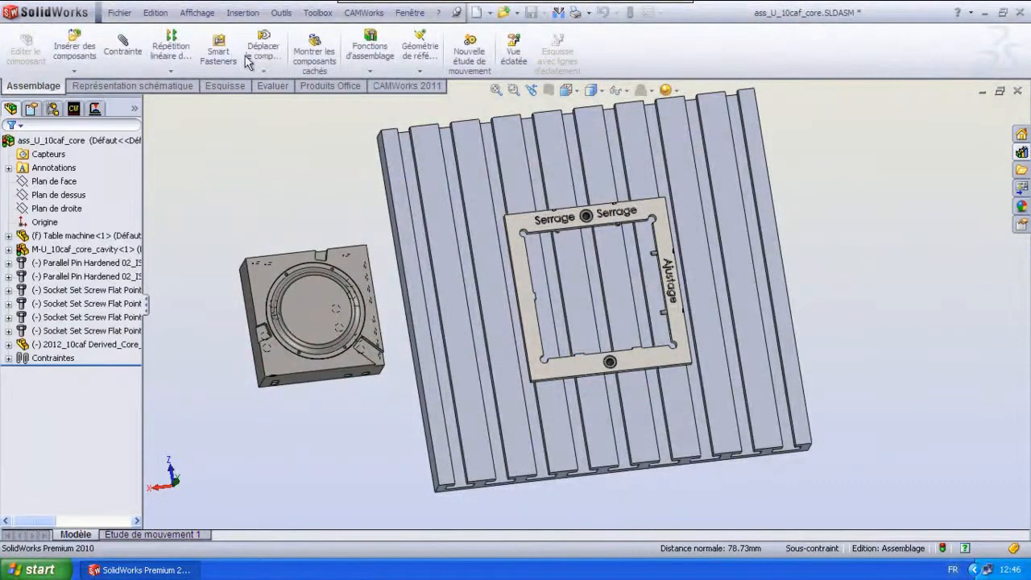
# - Move the core block over the frame plate's opening
pyautogui.click(259, 51)
pyautogui.moveTo(331, 296); pyautogui.dragTo(681, 256)
pyautogui.press('Escape')
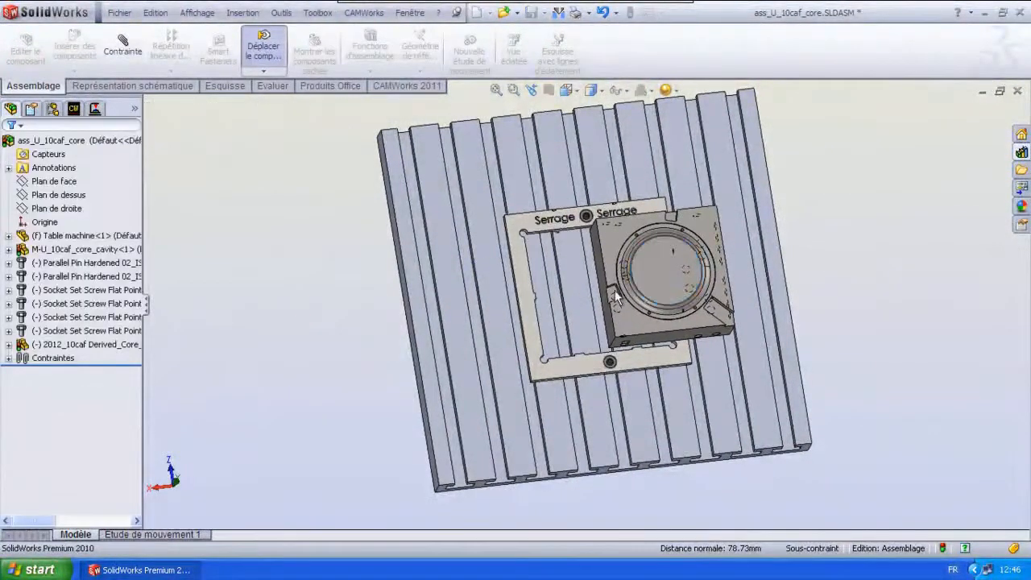
# - Add a 2.5 mm distance mate between the core block's notched side face and the recessed inner face of the frame side opposite Ajustage
pyautogui.scroll(-3, 619, 290)
pyautogui.moveTo(621, 288); pyautogui.dragTo(642, 262, button='middle')
pyautogui.click(571, 267)
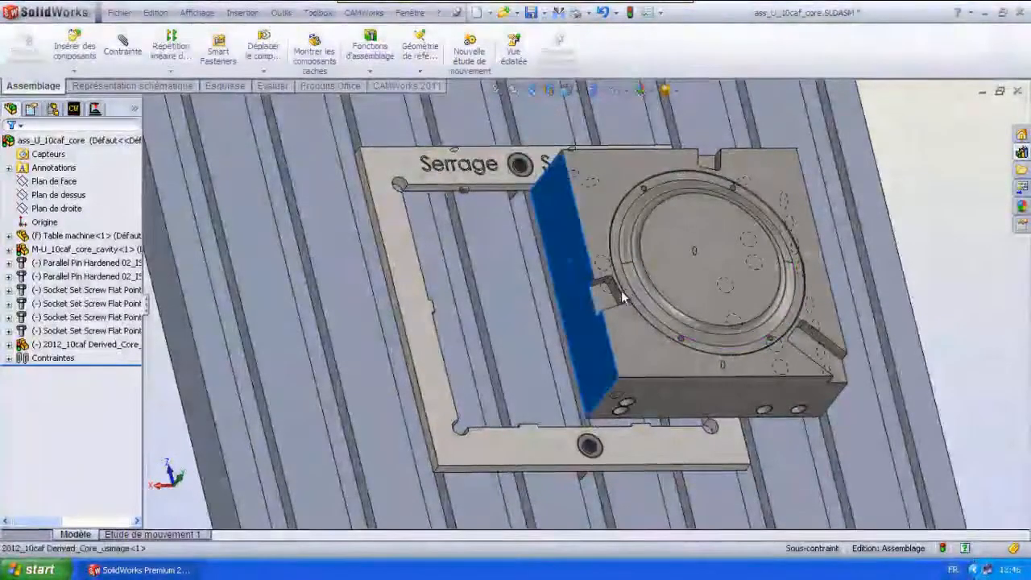
pyautogui.moveTo(571, 267); pyautogui.dragTo(494, 302, button='middle')
pyautogui.scroll(-5, 494, 302)
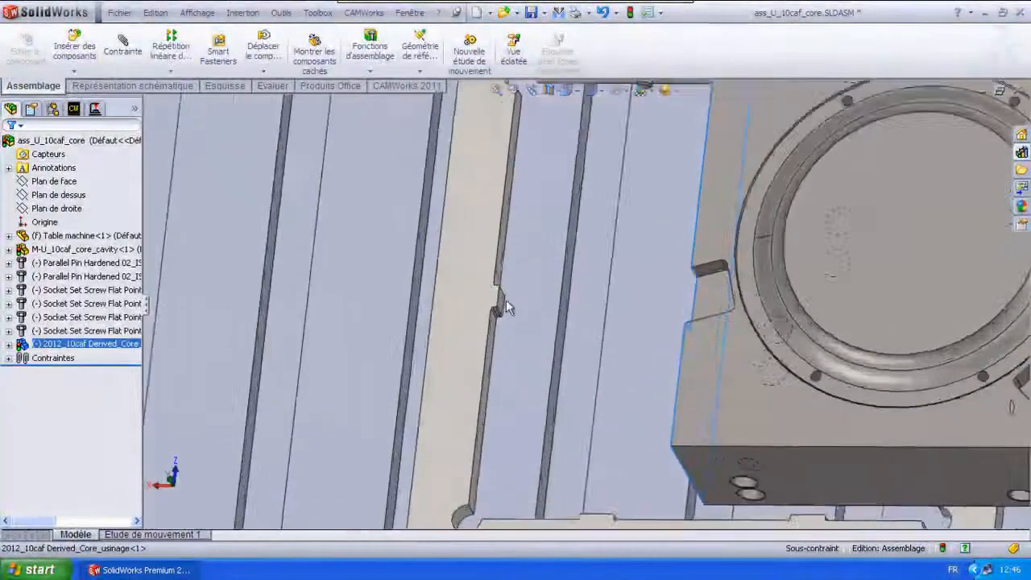
pyautogui.keyDown('ctrl'); pyautogui.click(540, 307); pyautogui.keyUp('ctrl')
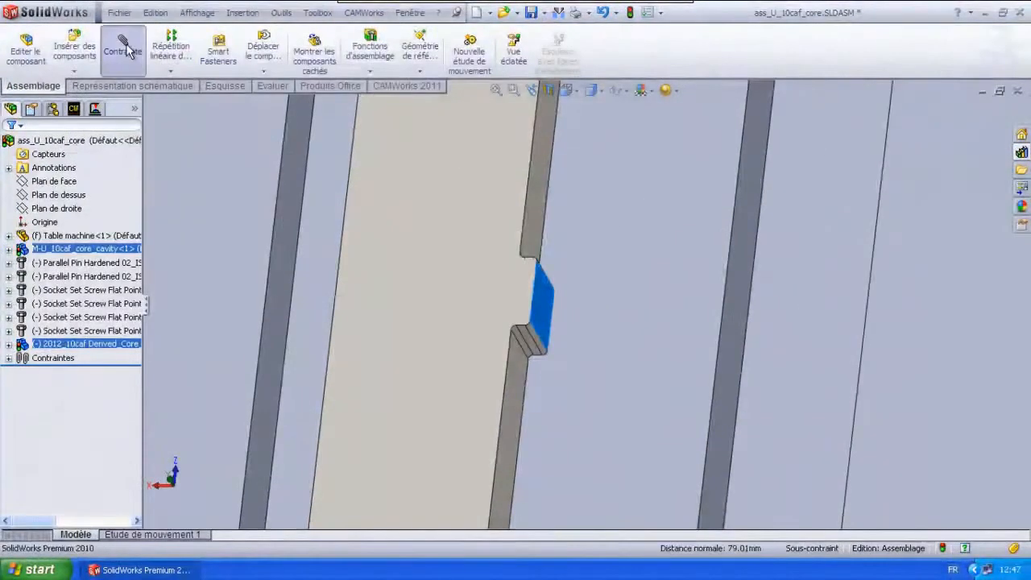
pyautogui.click(123, 48)
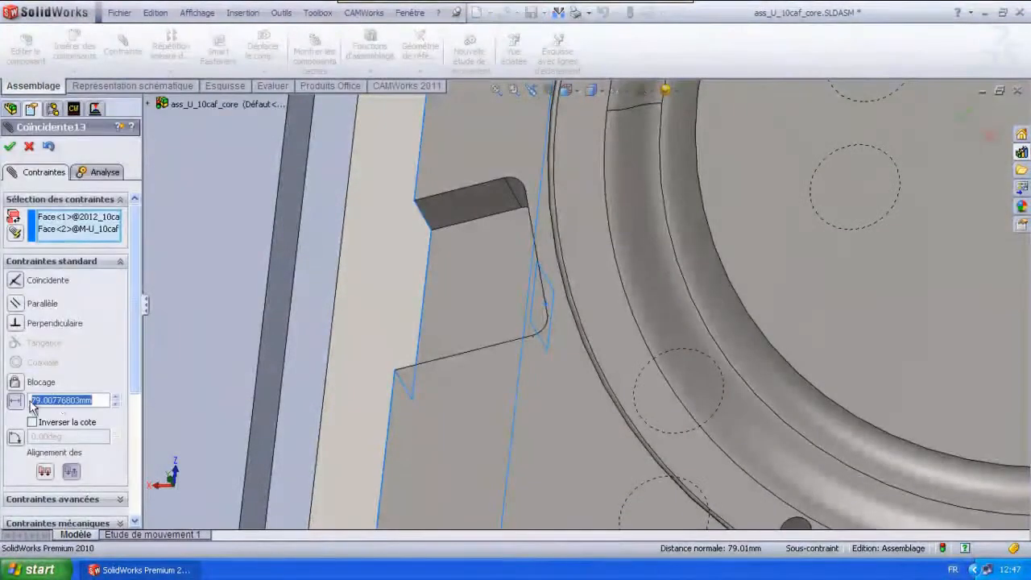
pyautogui.click(15, 401)
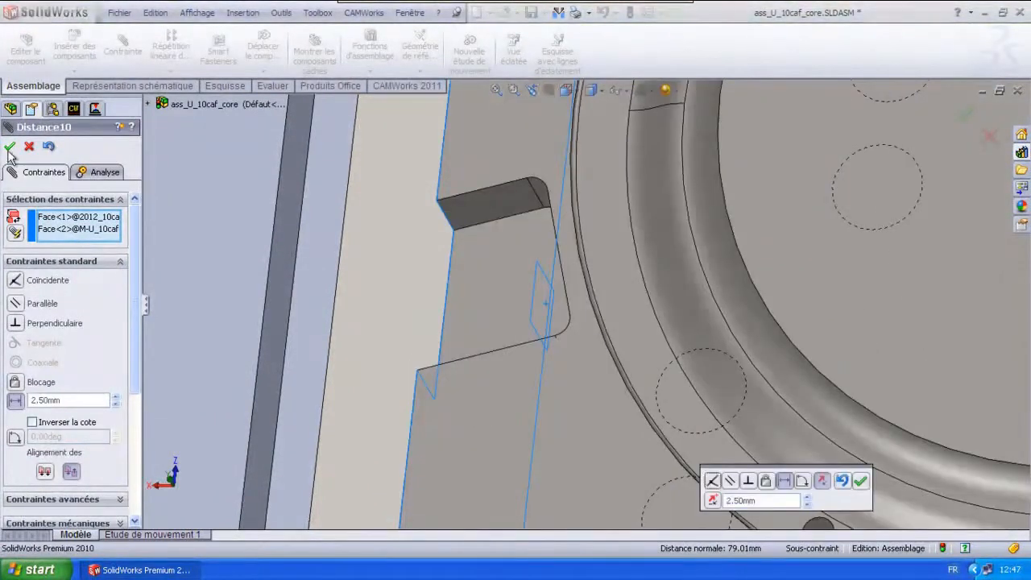
pyautogui.click(9, 151)
pyautogui.click(245, 266)
pyautogui.scroll(8, 764, 251)
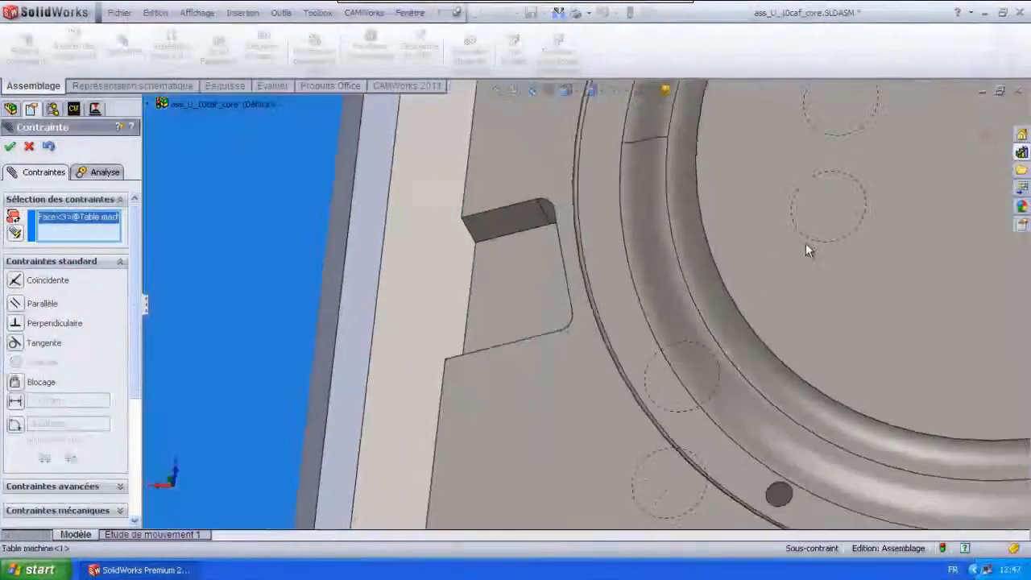
pyautogui.click(724, 221)
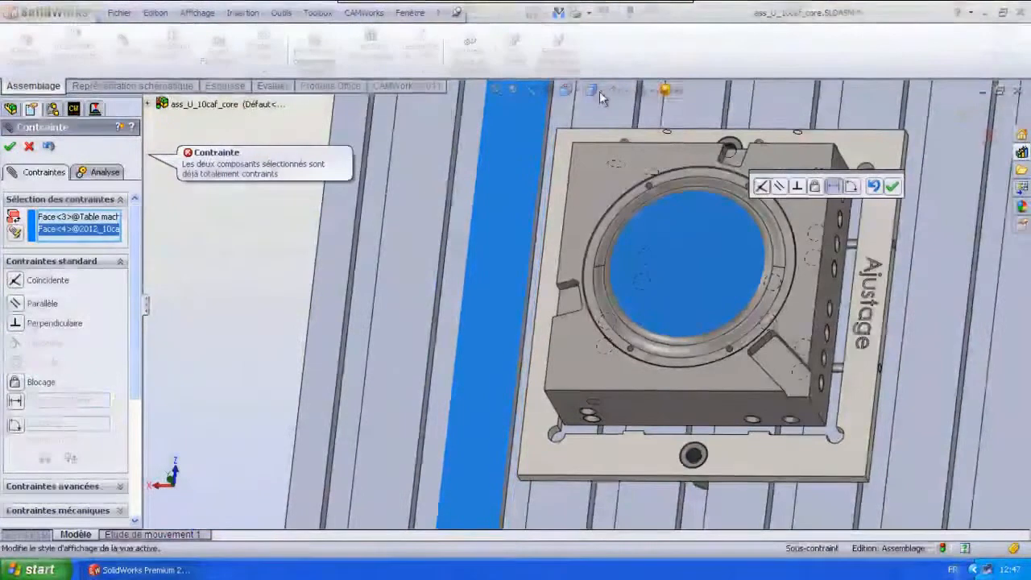
pyautogui.click(600, 91)
pyautogui.click(643, 149)
pyautogui.click(570, 91)
pyautogui.click(643, 148)
pyautogui.click(515, 309)
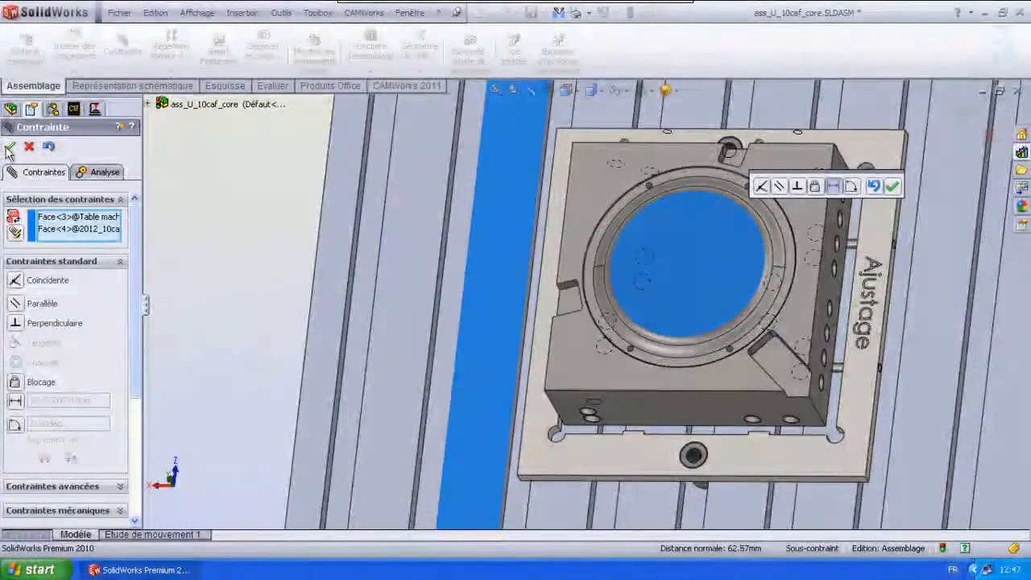
pyautogui.press('Escape')
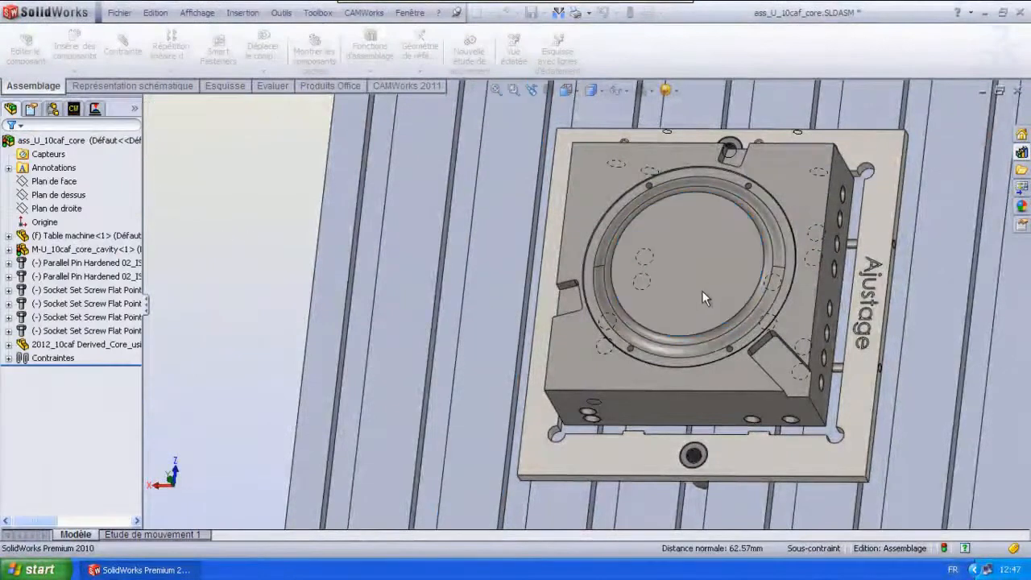
# - Add a 3 mm distance mate between the Ajustage side's inner frame face and the end face of the protruding set screw
pyautogui.click(570, 90)
pyautogui.click(643, 150)
pyautogui.scroll(-4, 604, 295)
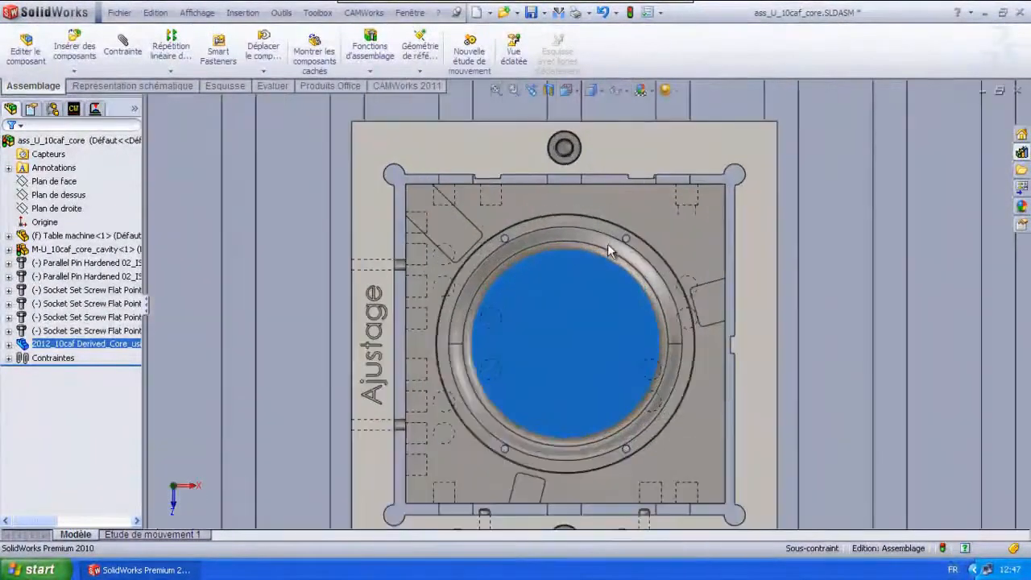
pyautogui.scroll(-2, 527, 409)
pyautogui.scroll(-3, 528, 409)
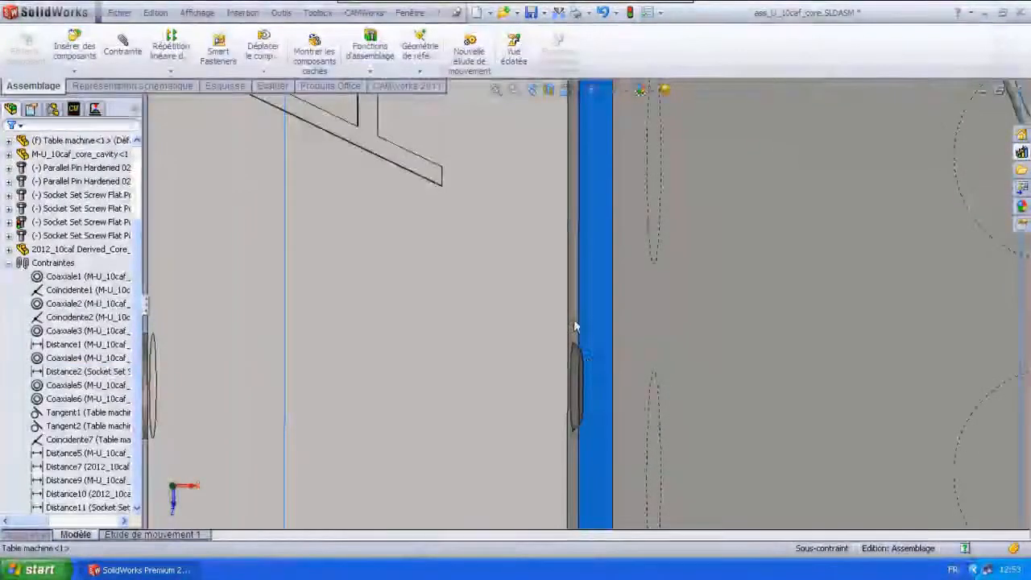
pyautogui.scroll(-3, 575, 322)
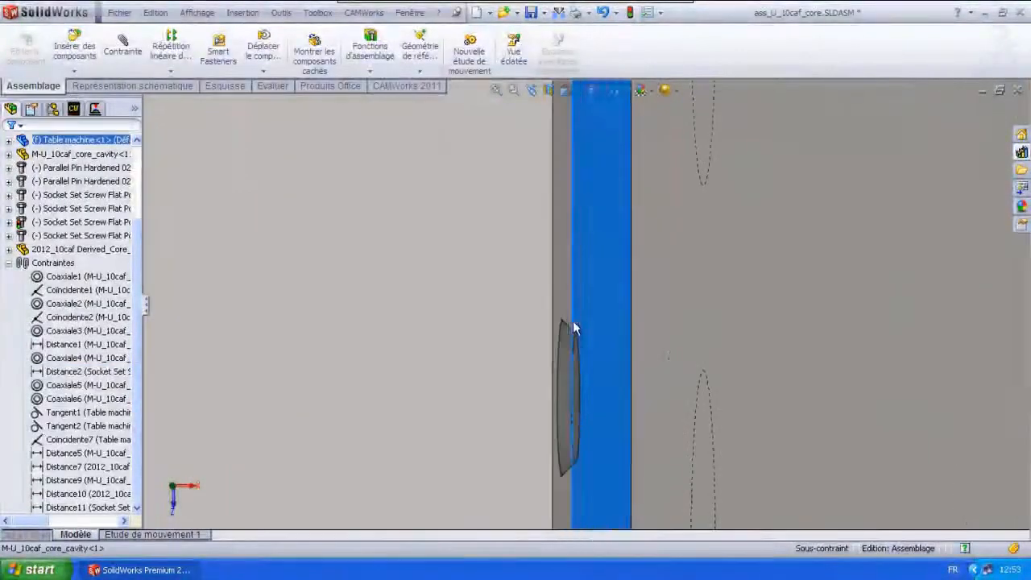
pyautogui.click(573, 320)
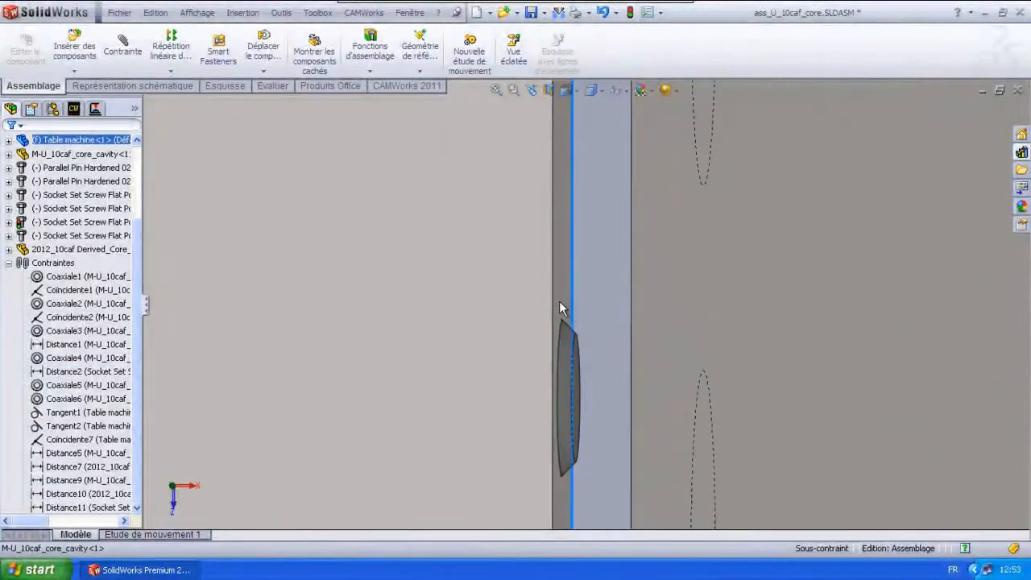
pyautogui.click(577, 392)
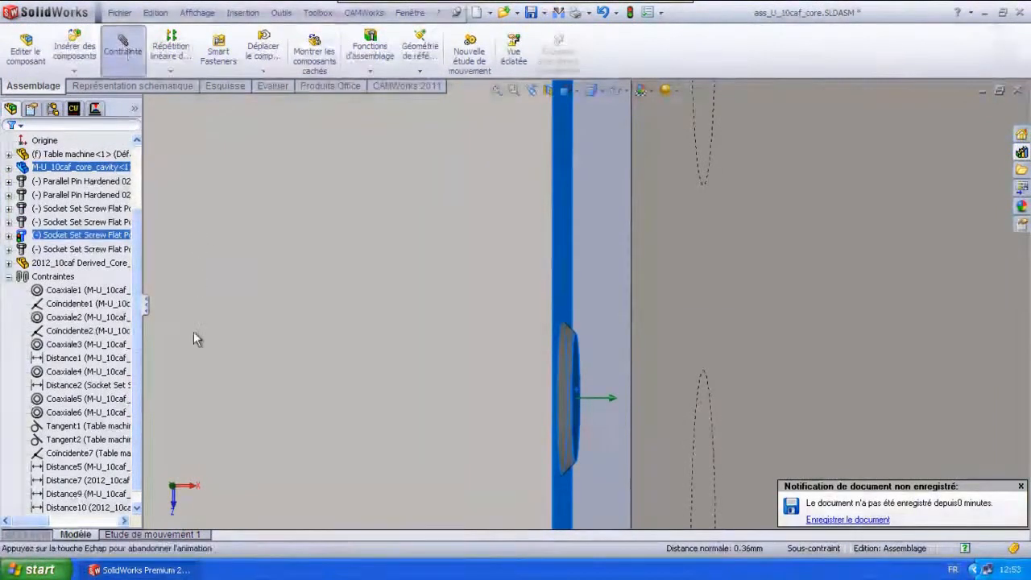
pyautogui.click(92, 351)
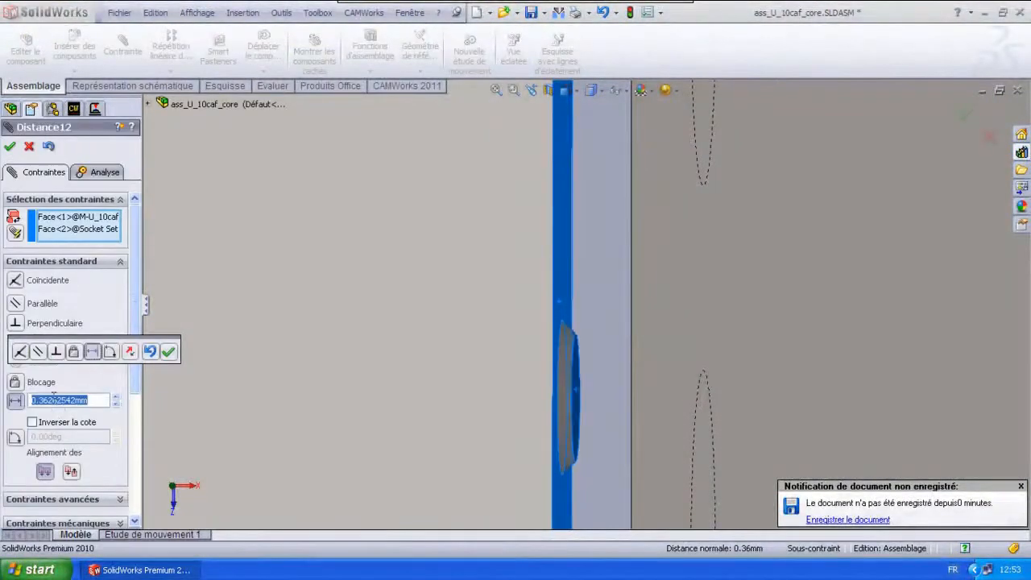
pyautogui.write('3')
pyautogui.press('Return')
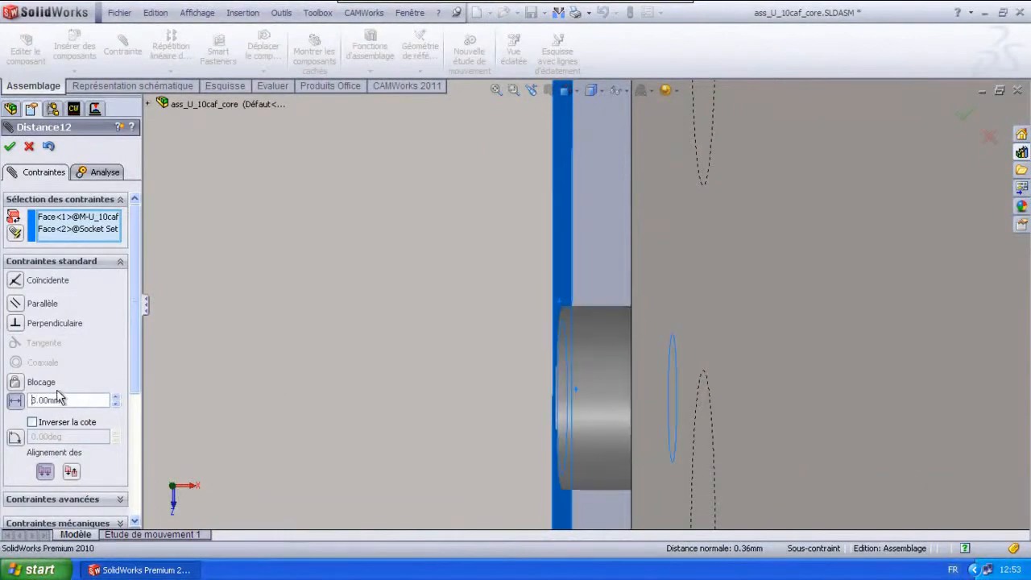
pyautogui.click(9, 146)
# - Examine the core block's position inside the frame from above and at an angle, and collapse the assembly's mates
pyautogui.click(663, 152)
pyautogui.click(566, 90)
pyautogui.click(643, 148)
pyautogui.click(31, 148)
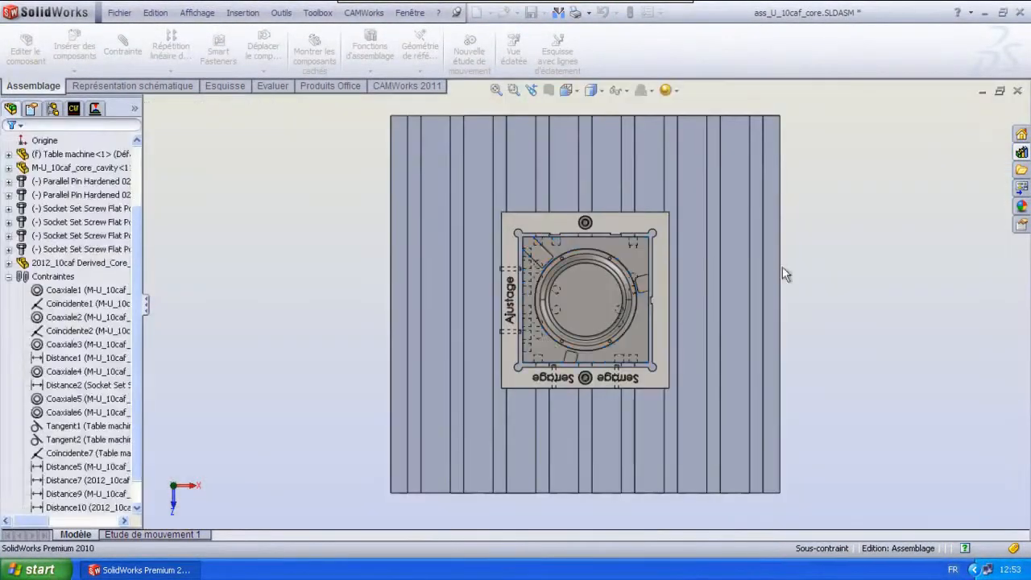
pyautogui.scroll(-8, 612, 282)
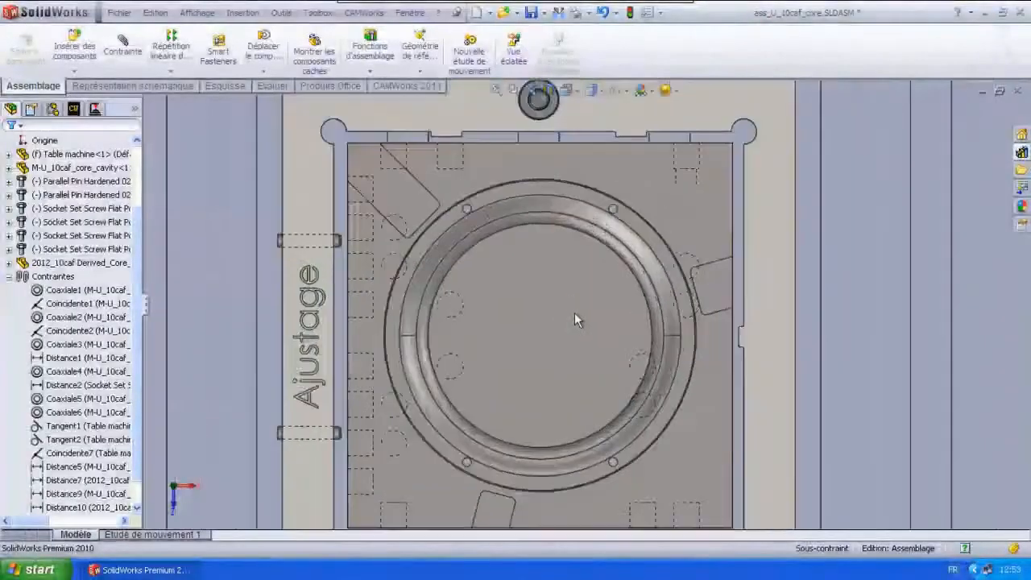
pyautogui.scroll(1, 581, 307)
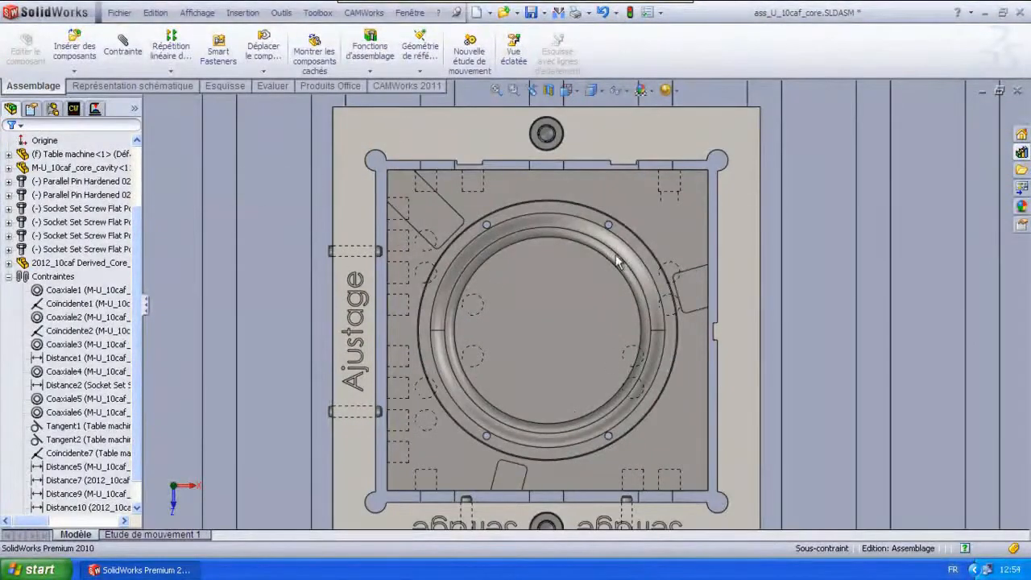
pyautogui.scroll(5, 727, 331)
pyautogui.moveTo(624, 286); pyautogui.dragTo(590, 181, button='middle')
pyautogui.scroll(-3, 566, 314)
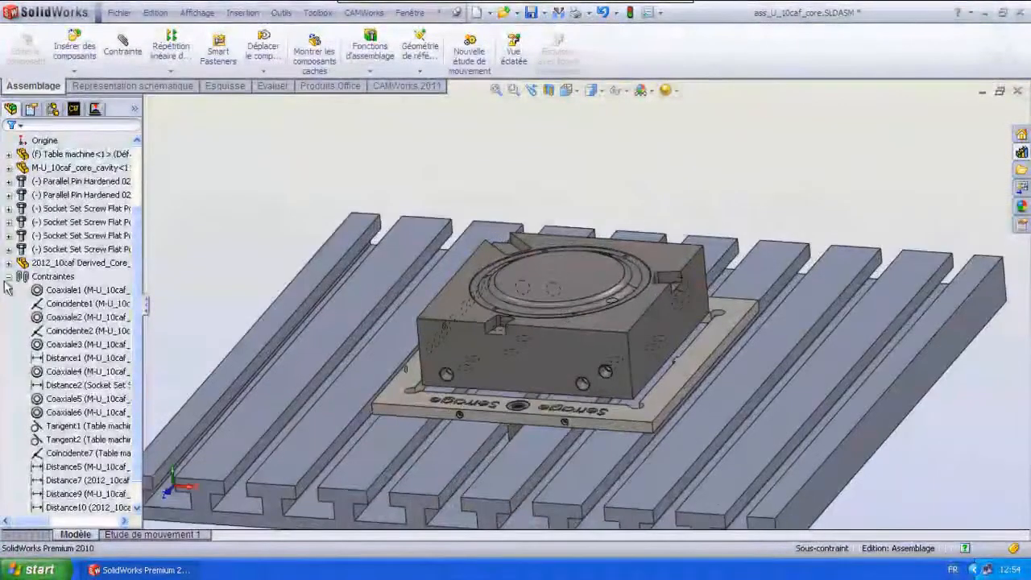
pyautogui.click(8, 278)
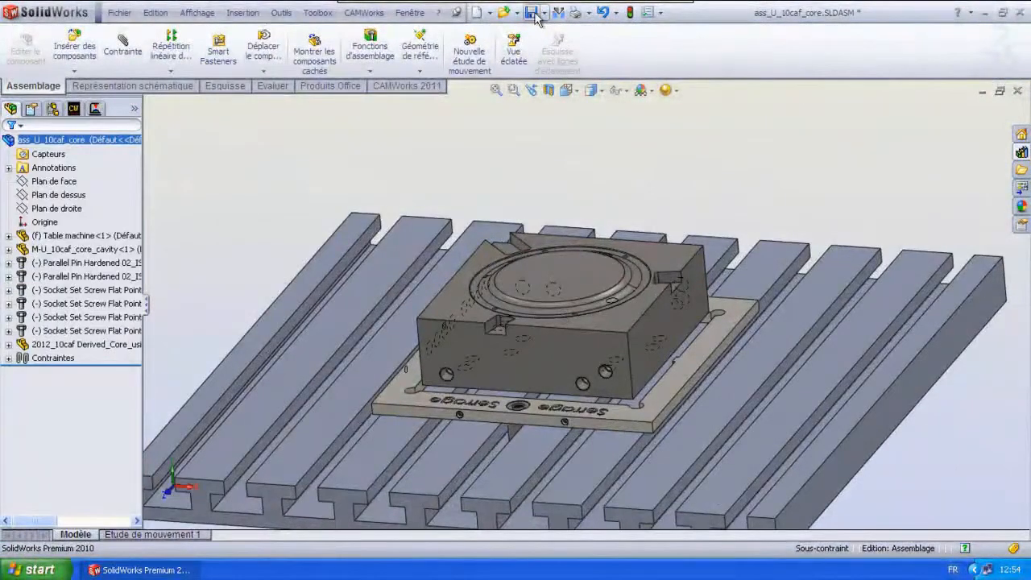
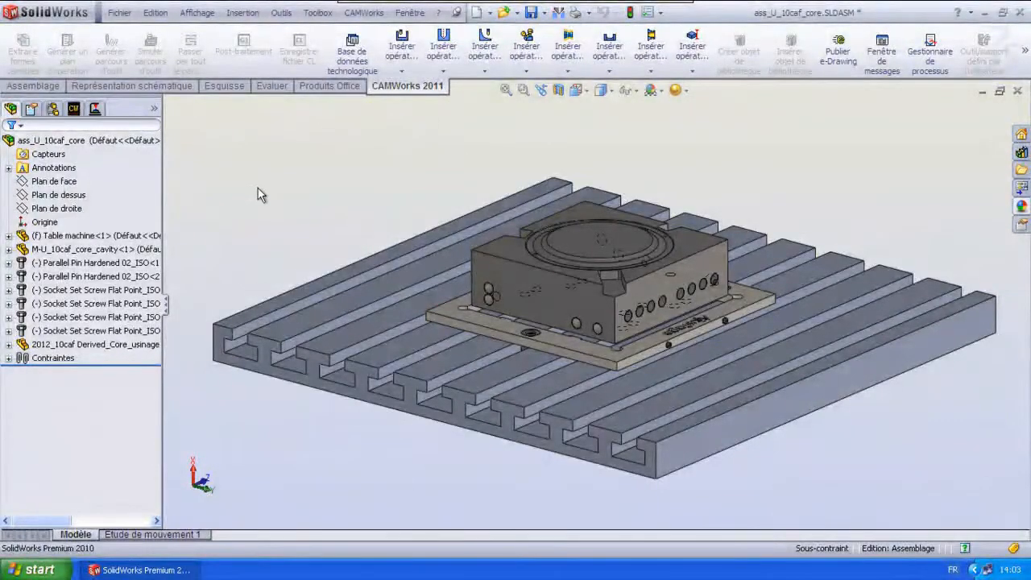
# - Open the Table machine part and display the dimensioned profile sketch of its extrusion
pyautogui.click(350, 336)
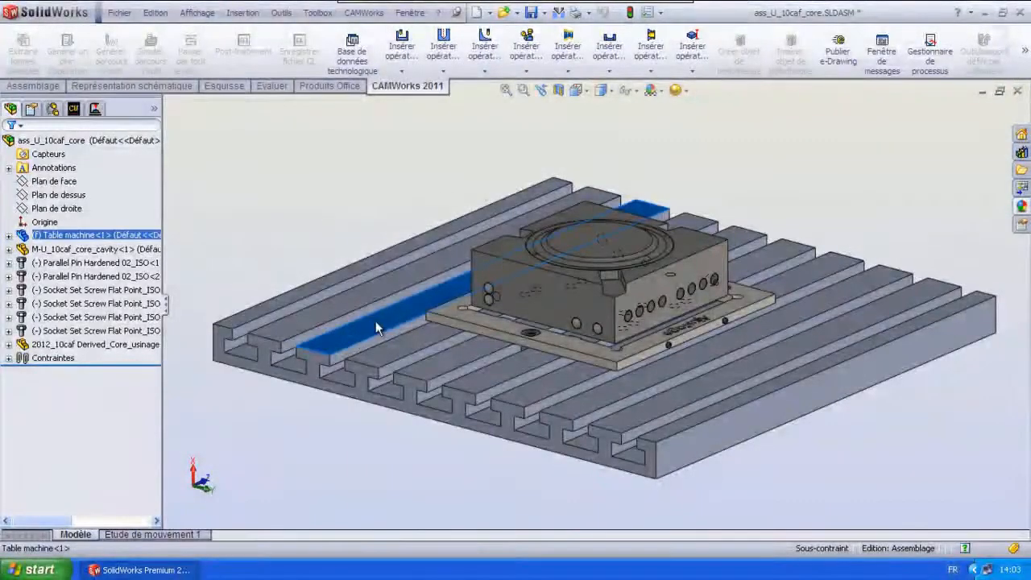
pyautogui.rightClick(376, 321)
pyautogui.click(364, 250)
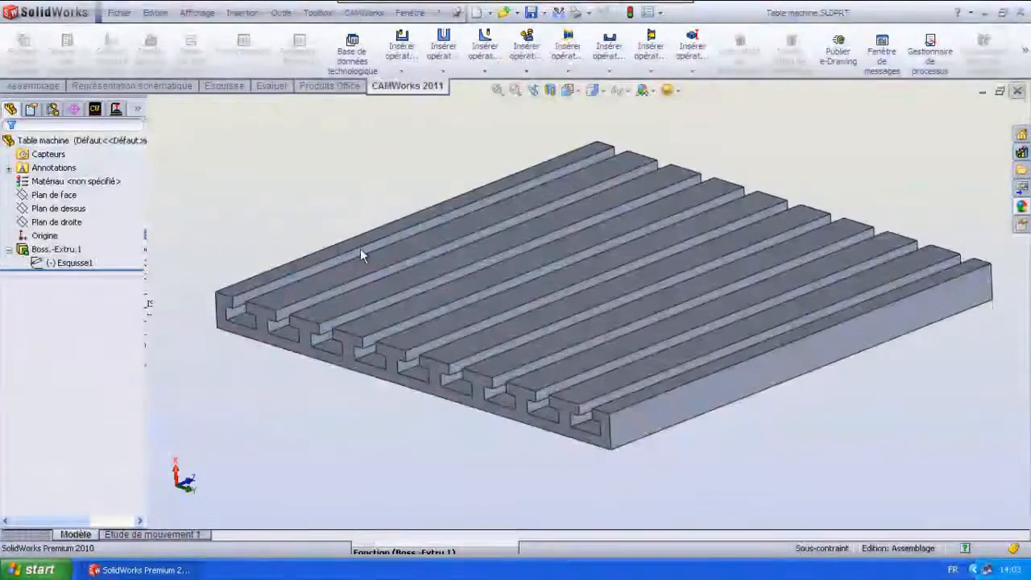
pyautogui.scroll(-2, 458, 309)
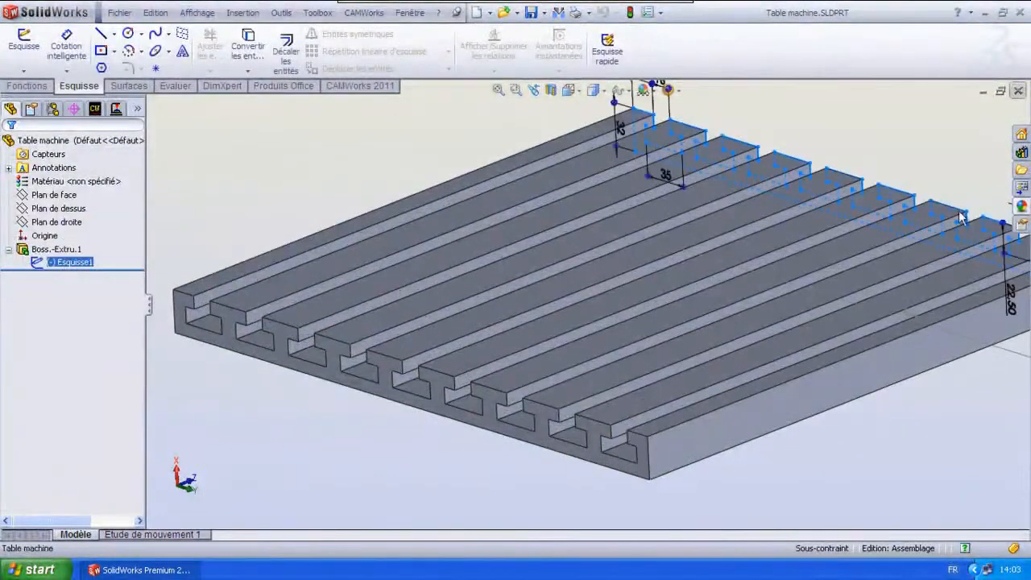
pyautogui.scroll(3, 905, 260)
pyautogui.moveTo(904, 261)
pyautogui.mouseDown(button='middle')
pyautogui.moveTo(814, 266)
pyautogui.moveTo(709, 343)
pyautogui.moveTo(723, 390)
pyautogui.moveTo(453, 336)
pyautogui.mouseUp(button='middle')
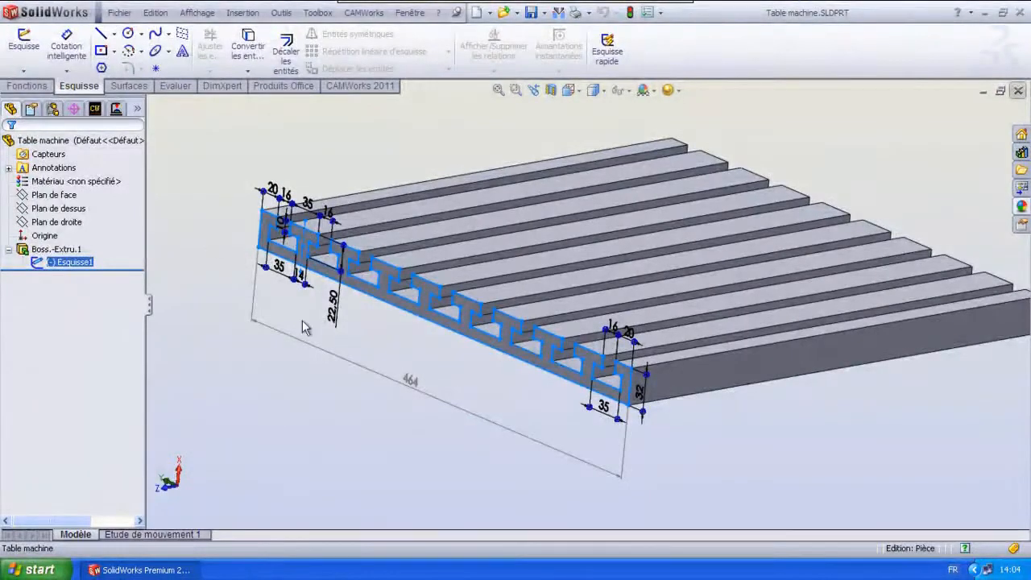
# - Change the sketch plane of the table's Esquisse1 to Plan de droite
pyautogui.click(70, 261)
pyautogui.click(91, 221)
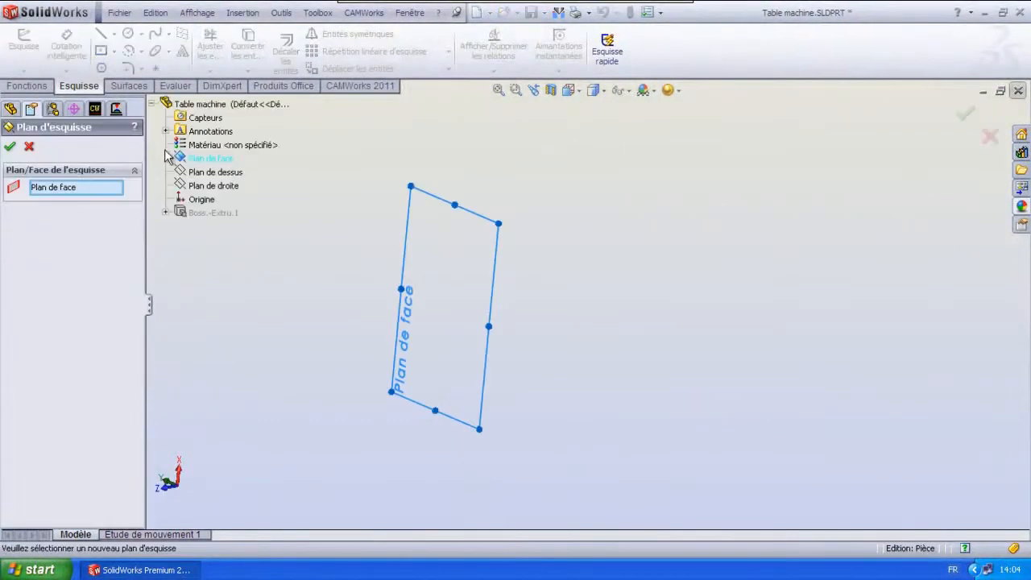
pyautogui.click(203, 173)
pyautogui.click(214, 186)
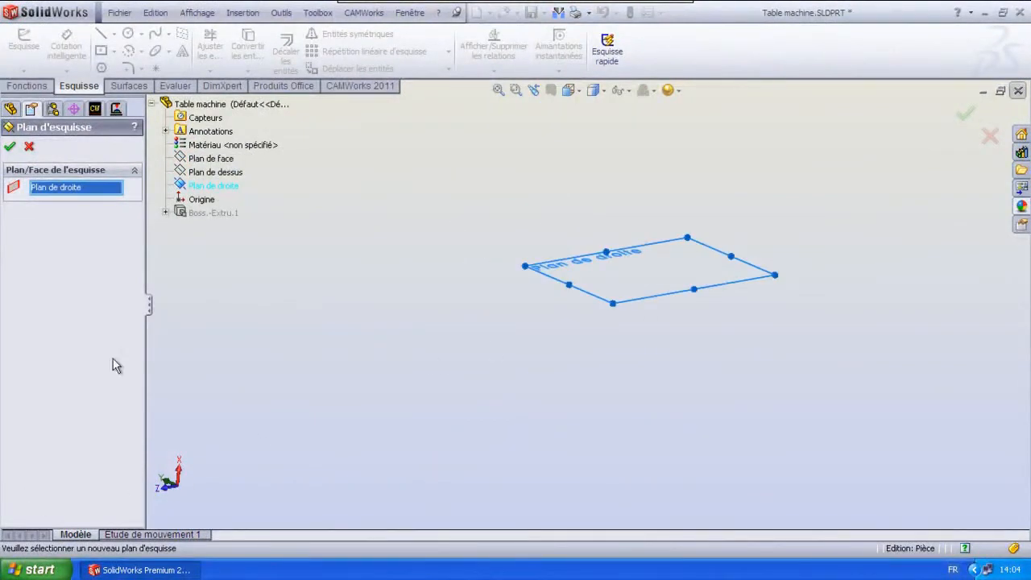
# - Examine the table's orientation on its new sketch plane from several angles
pyautogui.scroll(6, 545, 186)
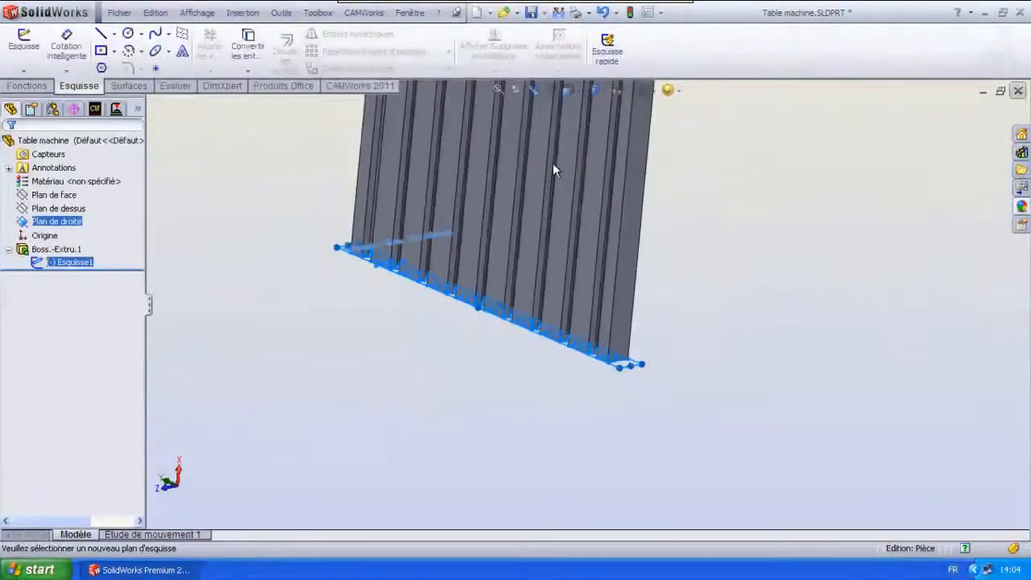
pyautogui.moveTo(566, 170)
pyautogui.mouseDown(button='middle')
pyautogui.moveTo(567, 238)
pyautogui.moveTo(519, 252)
pyautogui.moveTo(528, 357)
pyautogui.moveTo(516, 229)
pyautogui.mouseUp(button='middle')
pyautogui.scroll(2, 203, 467)
pyautogui.scroll(-1, 199, 469)
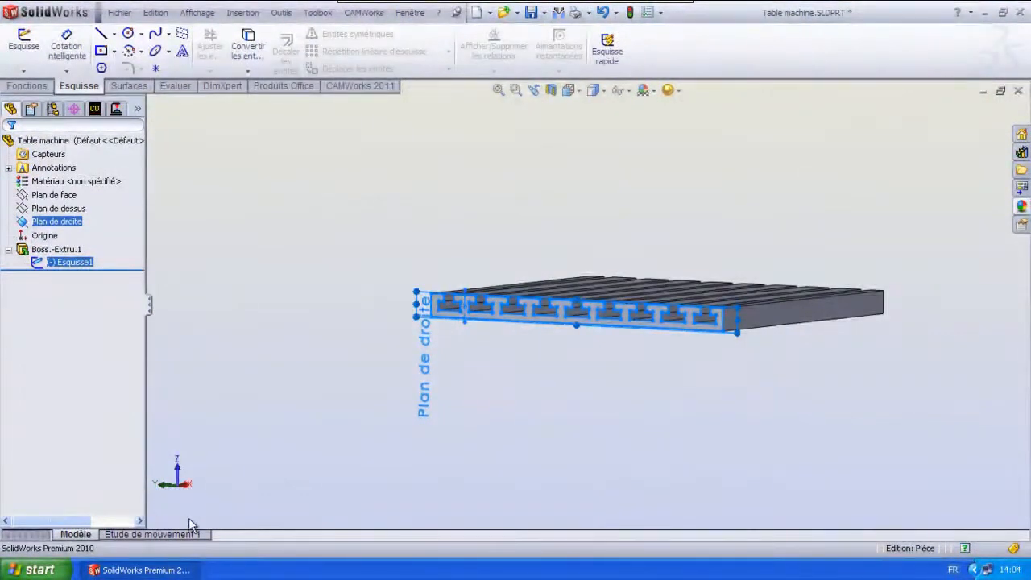
pyautogui.scroll(3, 694, 335)
pyautogui.scroll(-5, 678, 313)
pyautogui.moveTo(442, 261); pyautogui.dragTo(429, 315, button='middle')
pyautogui.scroll(2, 680, 239)
# - Return to the ass_U_10caf_core assembly and examine the table, frame plate and core block from several angles
pyautogui.click(679, 239)
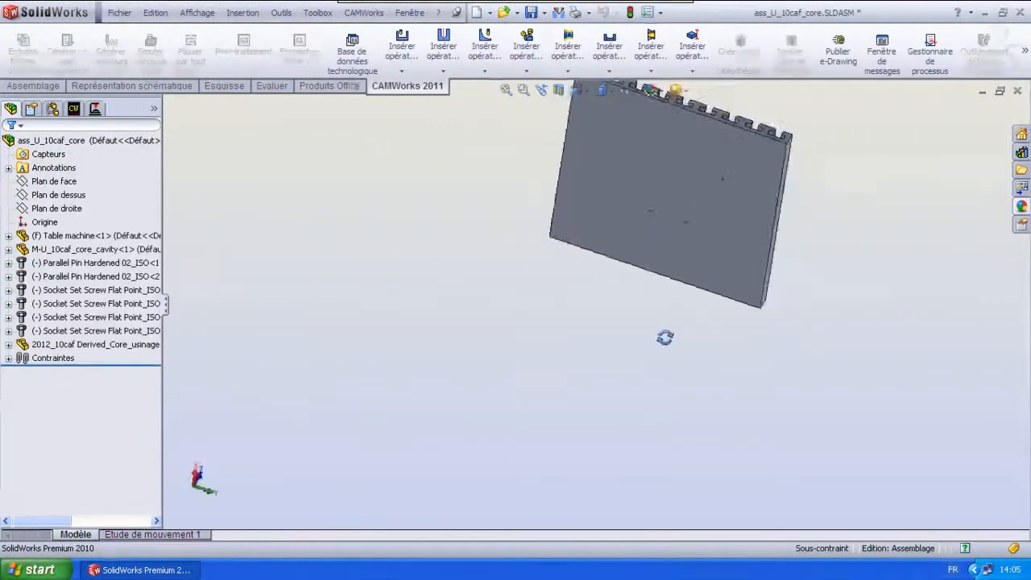
pyautogui.moveTo(571, 408); pyautogui.dragTo(569, 368, button='middle')
pyautogui.scroll(-6, 637, 226)
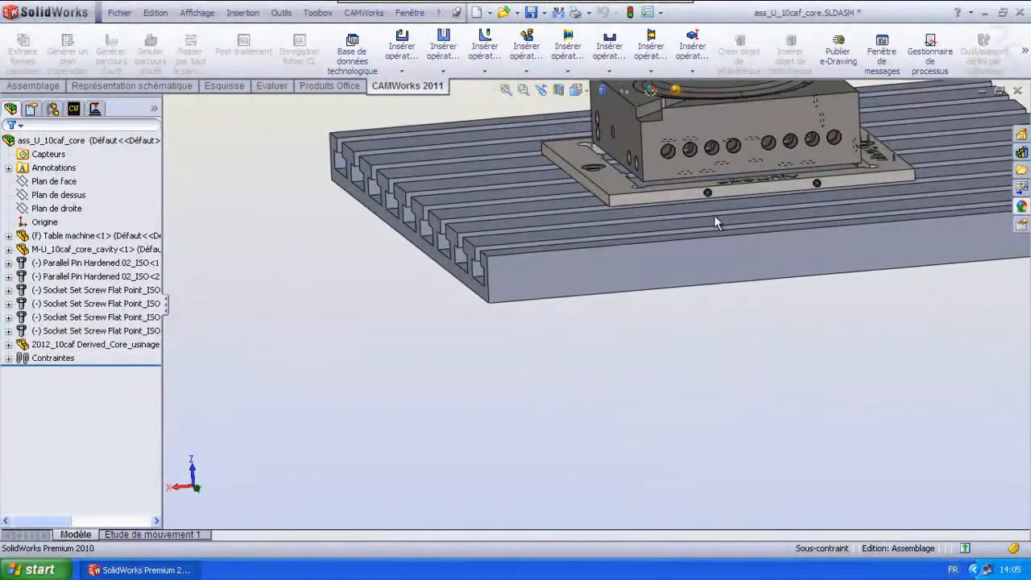
pyautogui.scroll(2, 706, 141)
pyautogui.scroll(-3, 709, 141)
pyautogui.moveTo(729, 230); pyautogui.dragTo(774, 223, button='middle')
pyautogui.scroll(1, 725, 219)
pyautogui.moveTo(669, 187); pyautogui.dragTo(656, 216, button='middle')
pyautogui.scroll(-3, 656, 216)
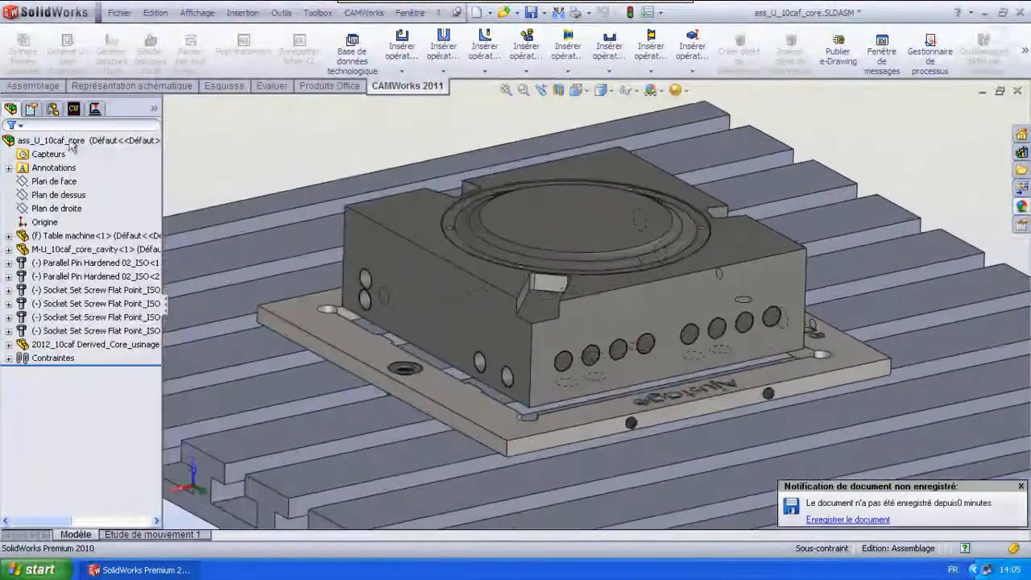
# - Select Example Mill-mm as the active machine in the CAMWorks machining setup
pyautogui.click(73, 109)
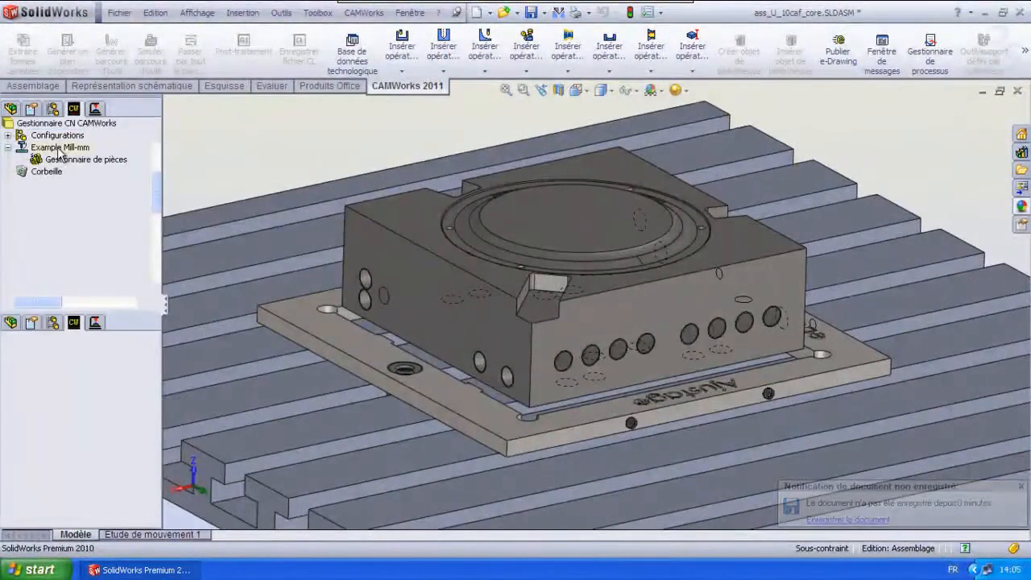
pyautogui.doubleClick(61, 147)
pyautogui.click(633, 141)
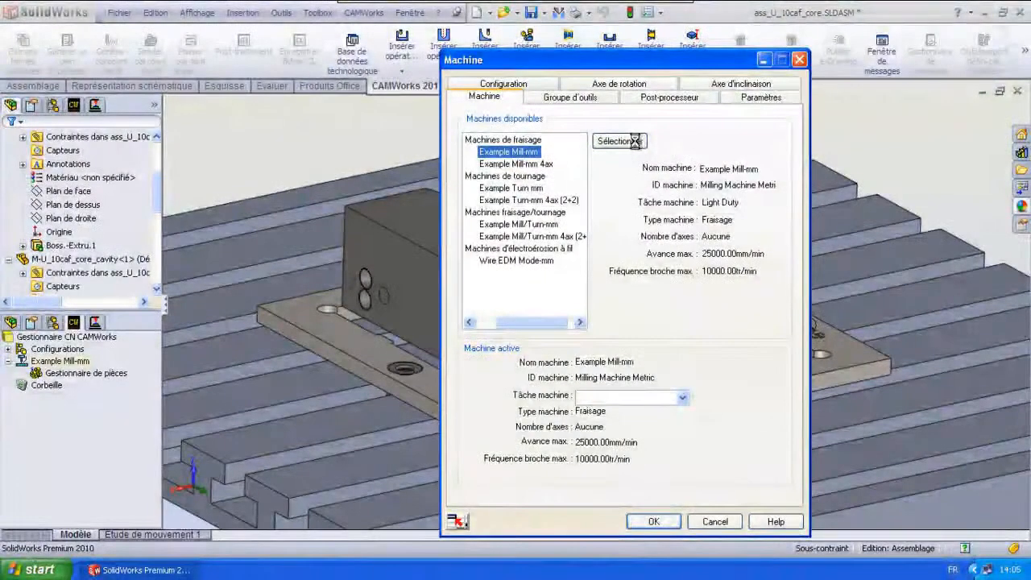
pyautogui.click(665, 522)
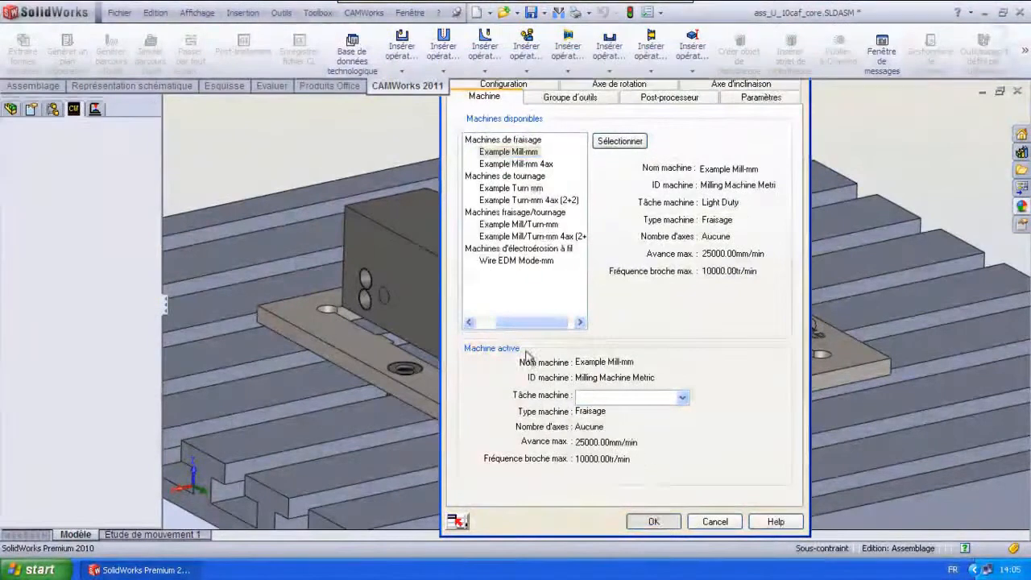
# - Add the core block 2012_10caf Derived_Core_usinage to the machine's managed parts
pyautogui.rightClick(57, 165)
pyautogui.click(90, 163)
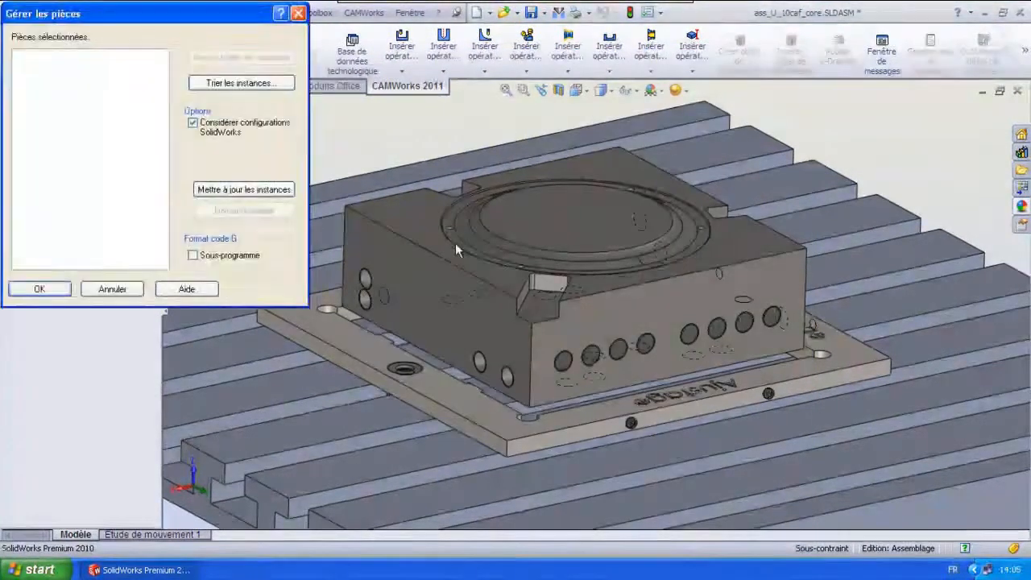
pyautogui.click(592, 207)
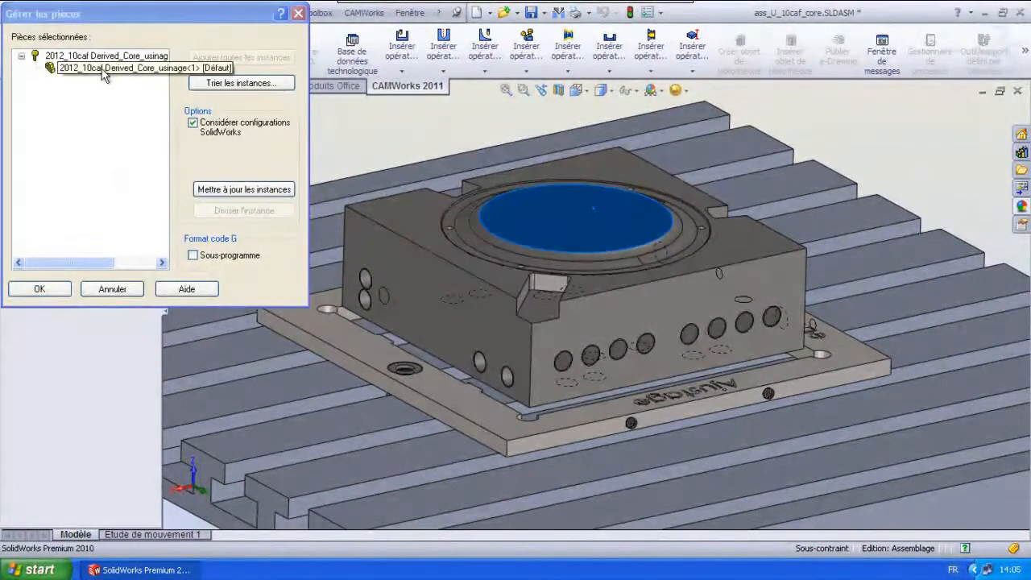
pyautogui.click(103, 75)
pyautogui.click(47, 288)
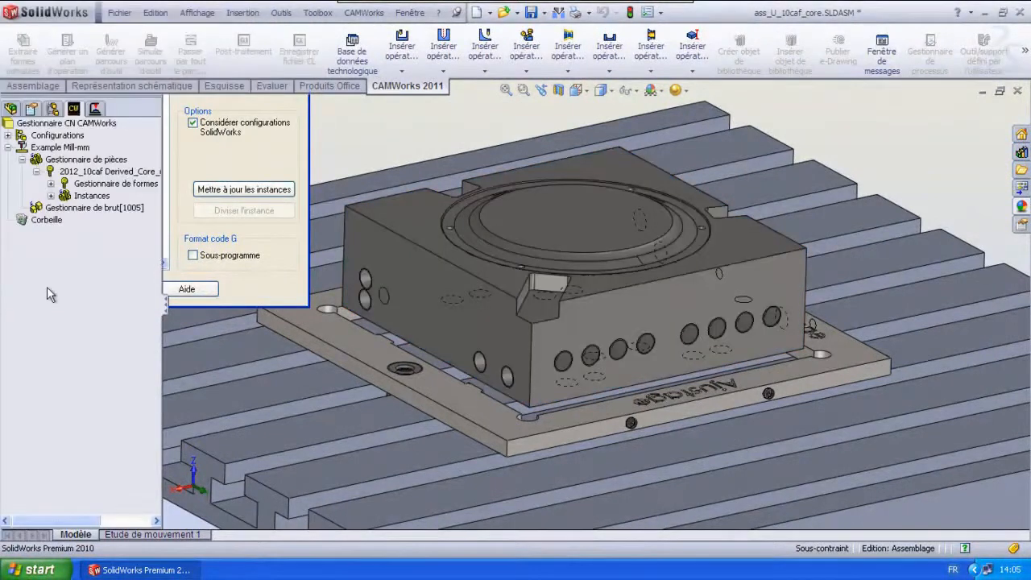
# - Examine the core block's bounding-box stock against the block's lower edges and the frame plate
pyautogui.click(93, 207)
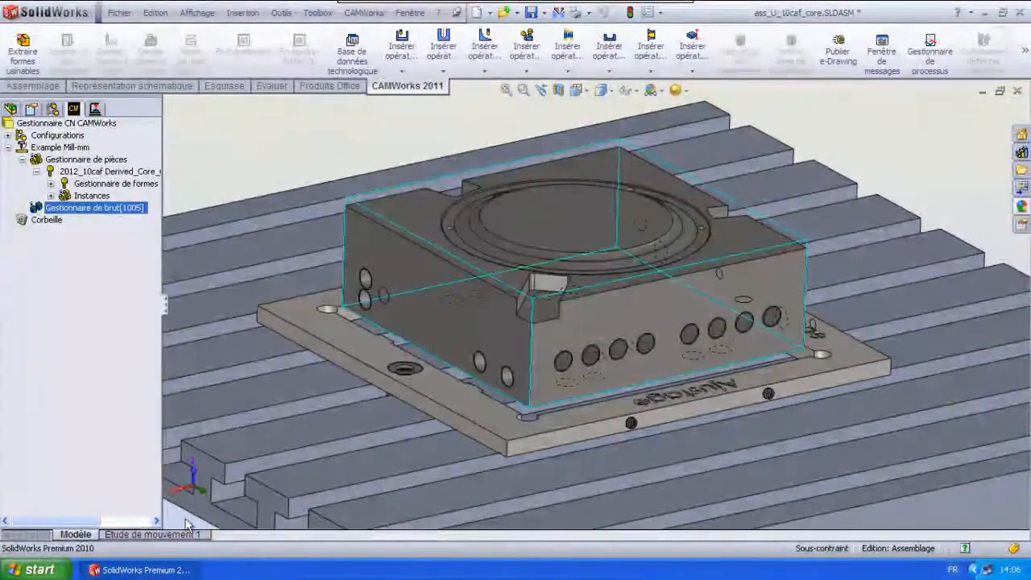
pyautogui.click(556, 407)
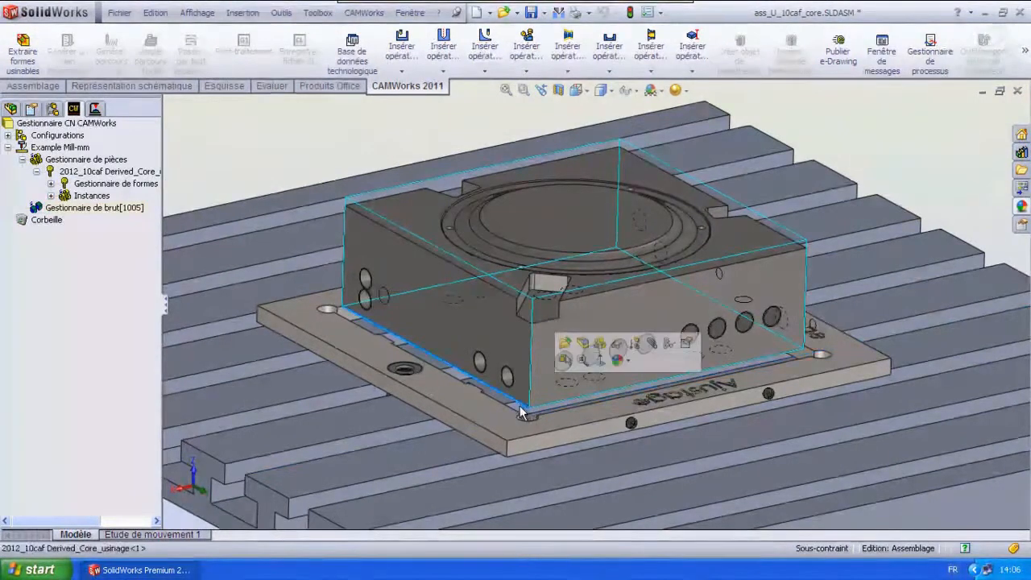
pyautogui.click(520, 413)
pyautogui.scroll(-3, 259, 188)
pyautogui.click(259, 187)
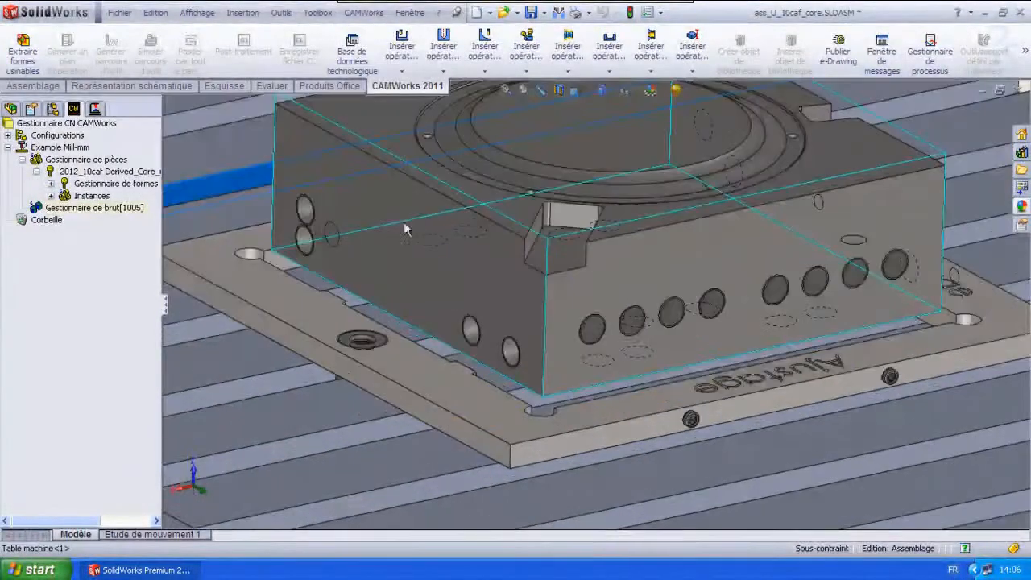
pyautogui.scroll(4, 728, 206)
pyautogui.click(257, 163)
# - Offset the core block's bounding-box stock by 2.5 mm in X+, X-, Y+, Y- and Z+, and 10 mm in Z-
pyautogui.rightClick(98, 209)
pyautogui.click(133, 216)
pyautogui.rightClick(117, 211)
pyautogui.click(145, 211)
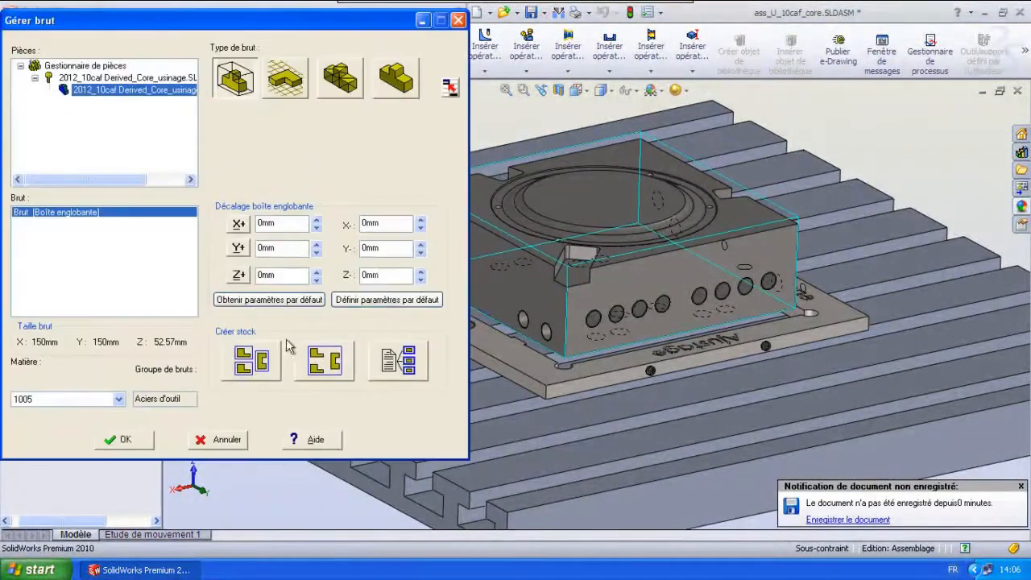
pyautogui.keyDown('ctrl'); pyautogui.moveTo(795, 345); pyautogui.dragTo(943, 358, button='middle'); pyautogui.keyUp('ctrl')
pyautogui.moveTo(270, 24); pyautogui.dragTo(271, 17)
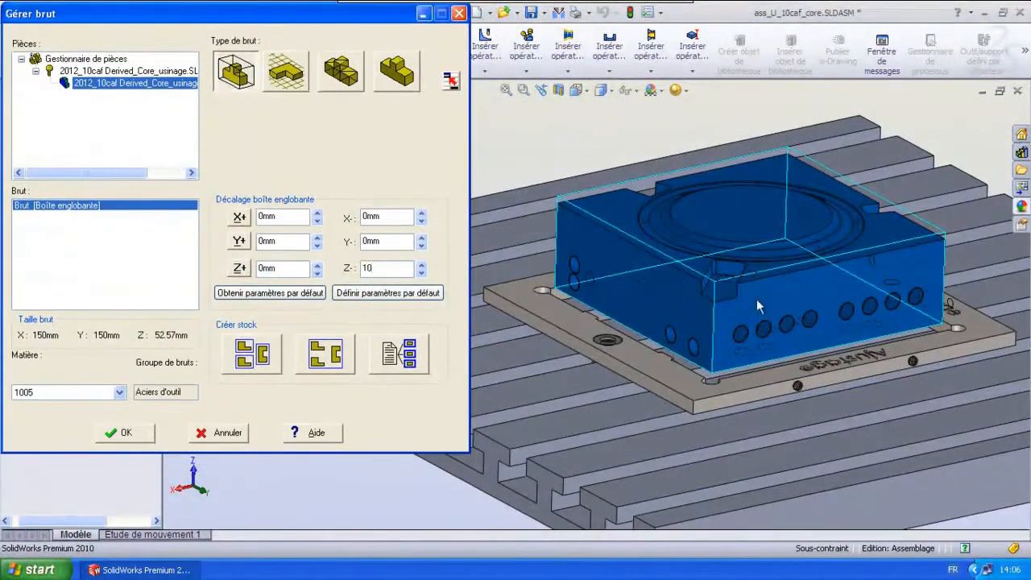
pyautogui.click(288, 268)
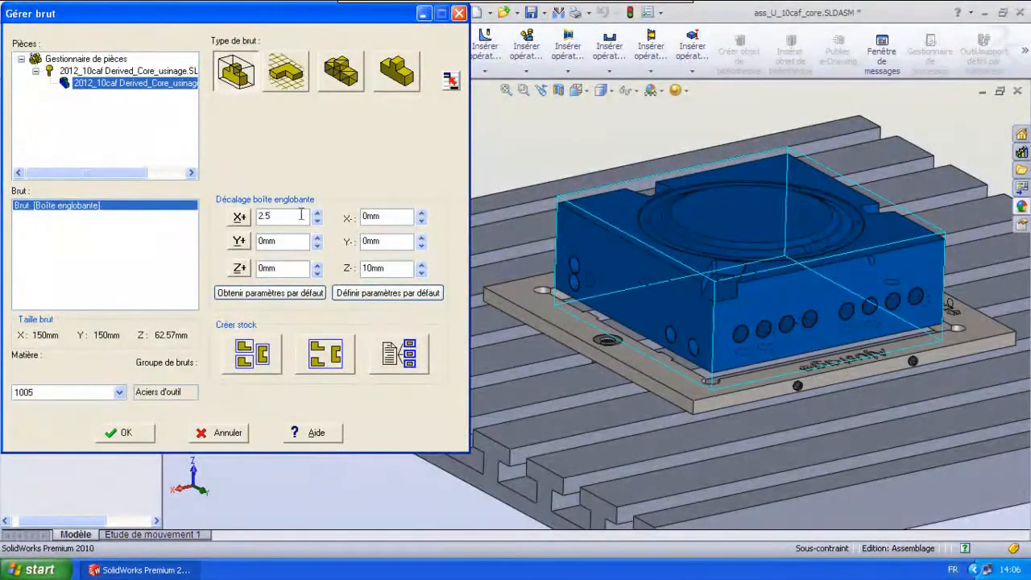
pyautogui.write('2.5')
pyautogui.click(292, 241)
pyautogui.write('2.5')
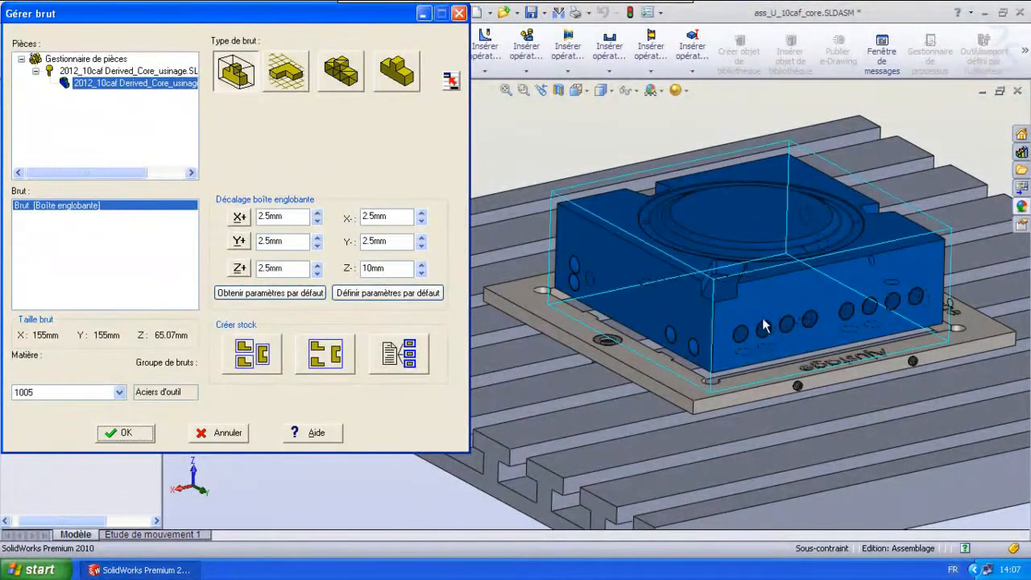
pyautogui.press('Return')
# - Examine the enlarged stock's fit in the frame plate, looking squarely onto the core's circular face and from several angles
pyautogui.click(732, 211)
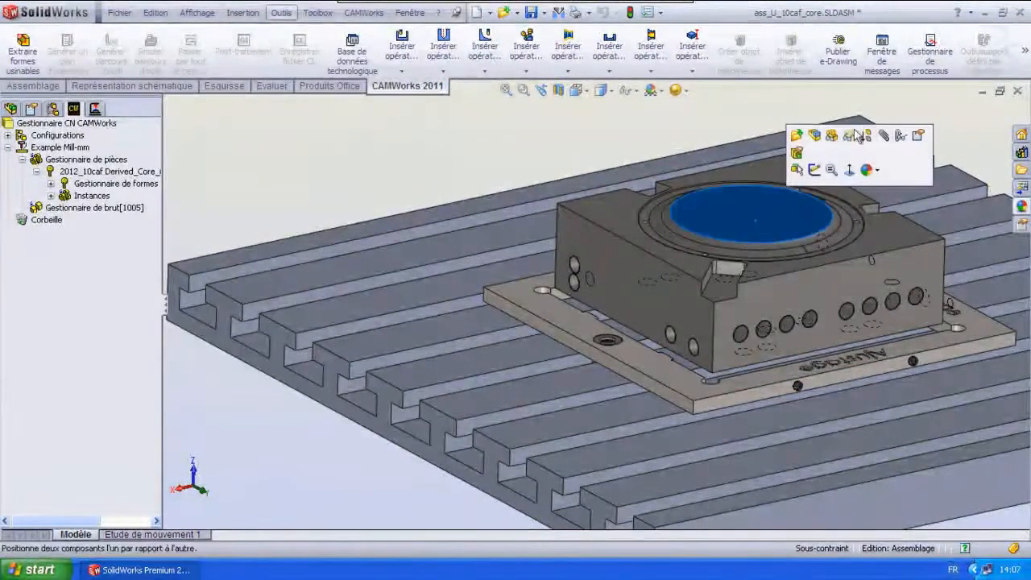
pyautogui.click(849, 169)
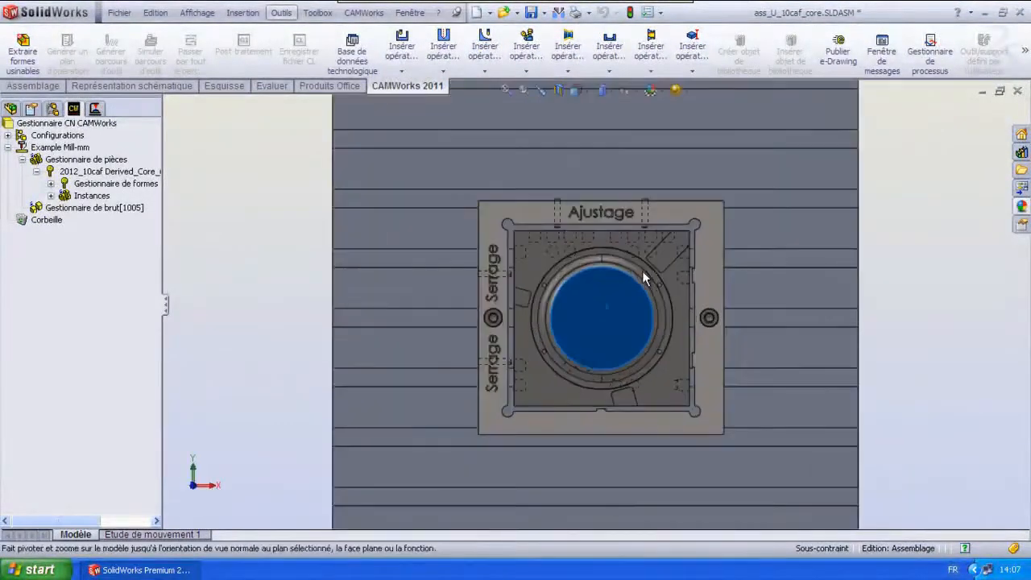
pyautogui.scroll(-5, 643, 269)
pyautogui.scroll(2, 694, 363)
pyautogui.scroll(3, 692, 382)
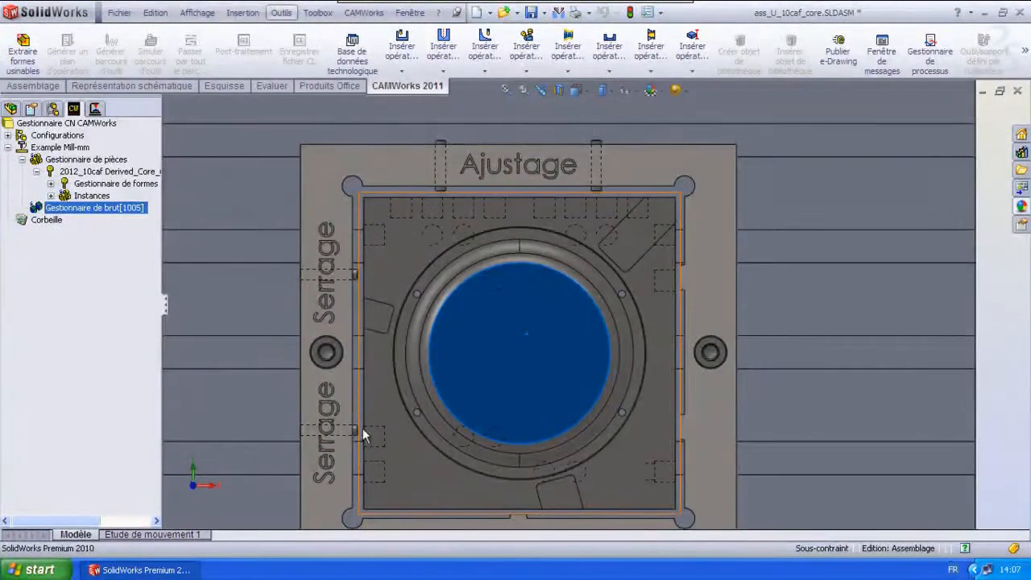
pyautogui.moveTo(496, 207); pyautogui.dragTo(696, 205, button='middle')
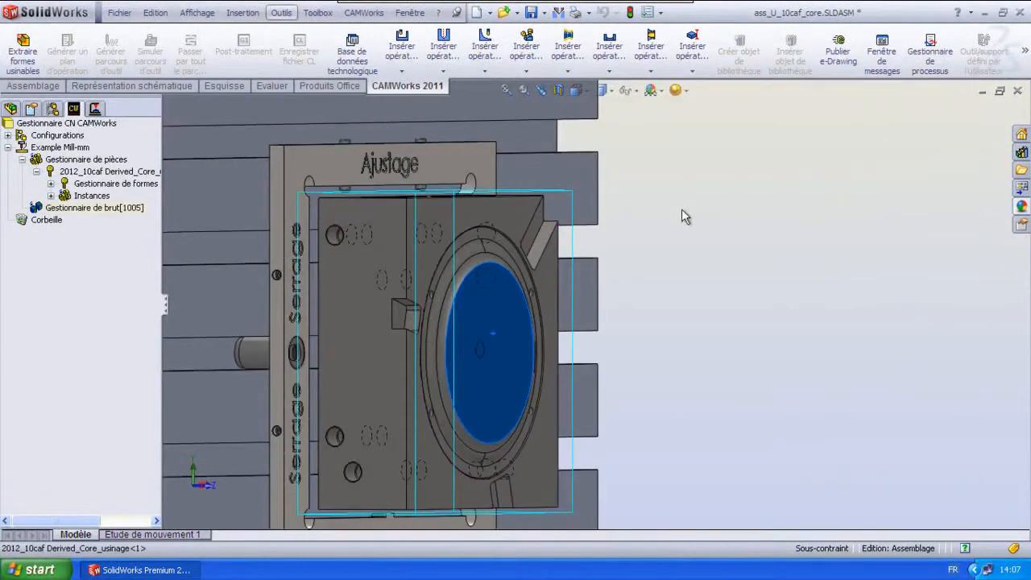
pyautogui.scroll(5, 692, 247)
pyautogui.moveTo(692, 247); pyautogui.dragTo(715, 430, button='middle')
pyautogui.scroll(-1, 649, 248)
pyautogui.keyDown('ctrl'); pyautogui.moveTo(576, 181); pyautogui.dragTo(633, 251, button='middle'); pyautogui.keyUp('ctrl')
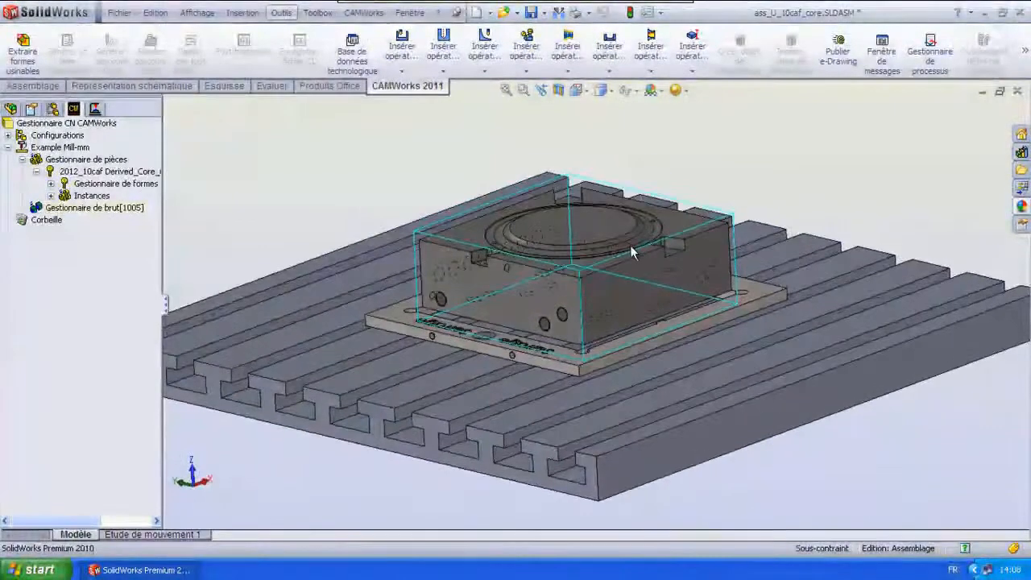
pyautogui.scroll(2, 627, 255)
pyautogui.scroll(-1, 627, 254)
pyautogui.click(66, 209)
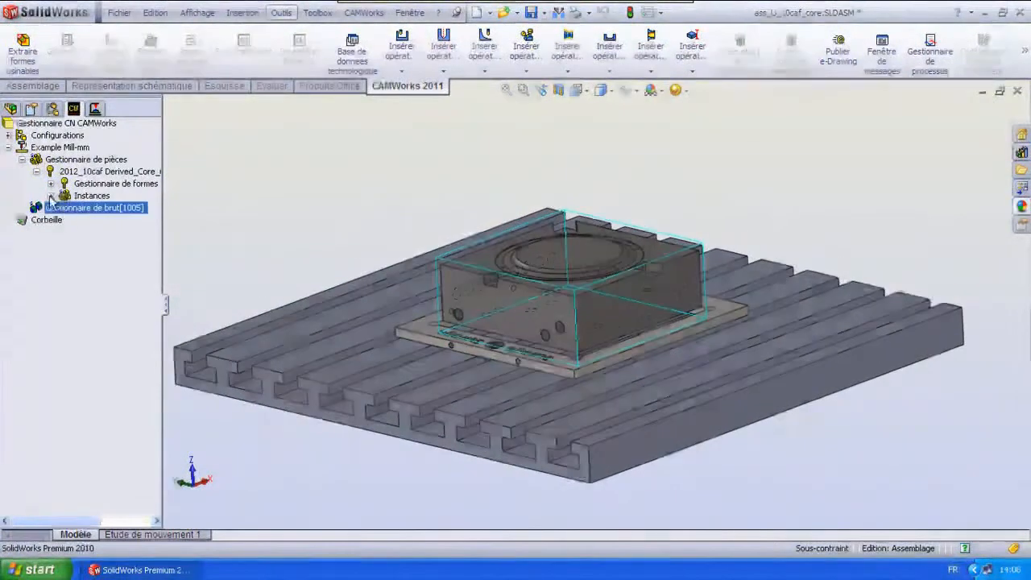
pyautogui.click(39, 196)
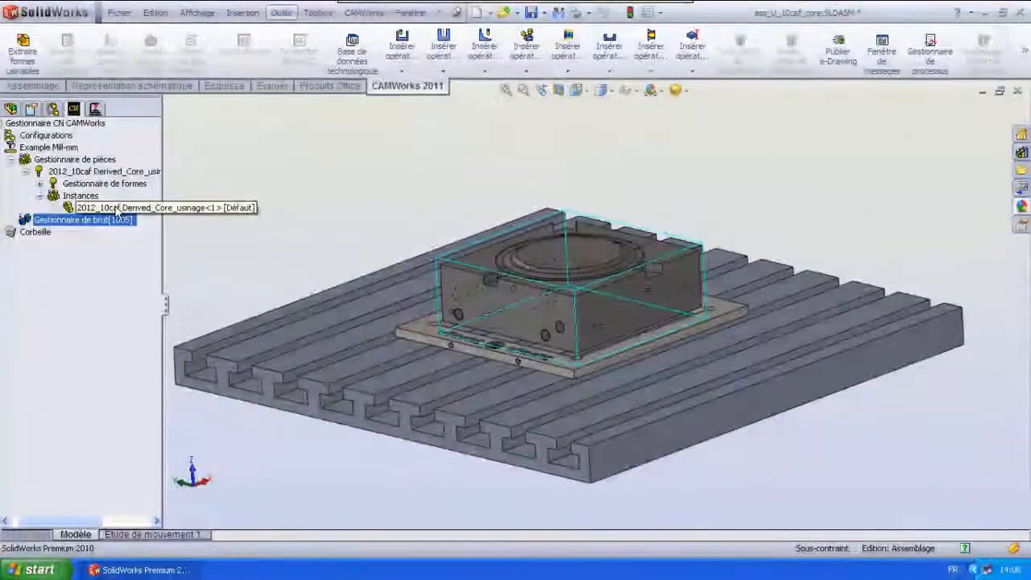
# - Create a milling part setup for the core block with its axis defined by the block's bottom face and the direction reversed
pyautogui.click(117, 208)
pyautogui.rightClick(115, 183)
pyautogui.click(158, 189)
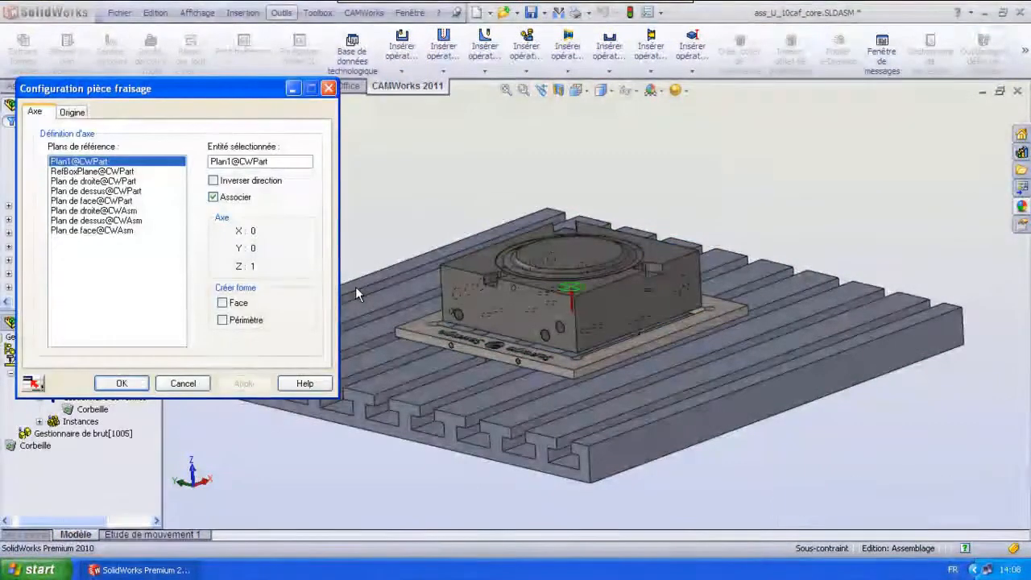
pyautogui.moveTo(514, 318); pyautogui.dragTo(536, 257, button='middle')
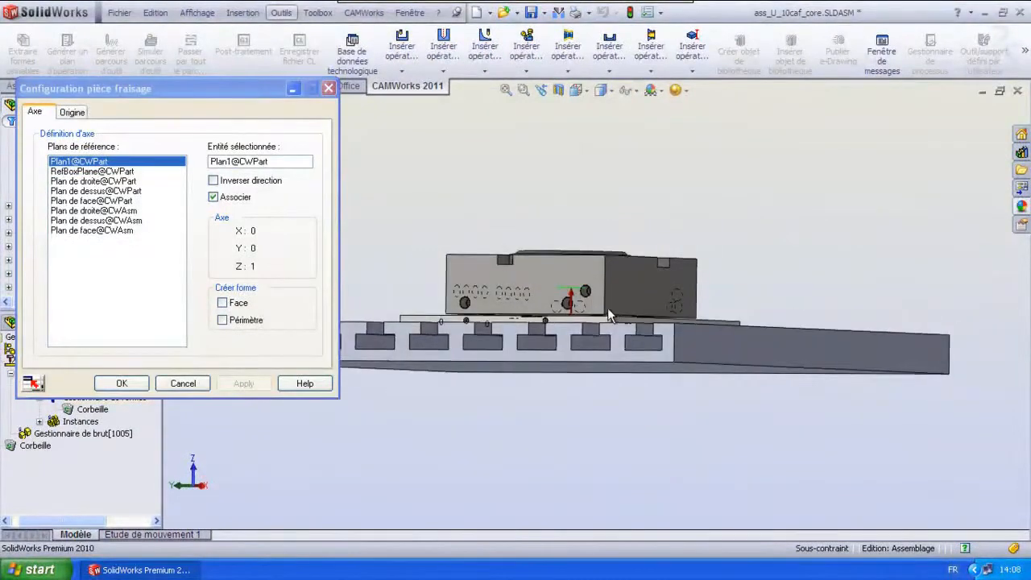
pyautogui.scroll(-10, 609, 310)
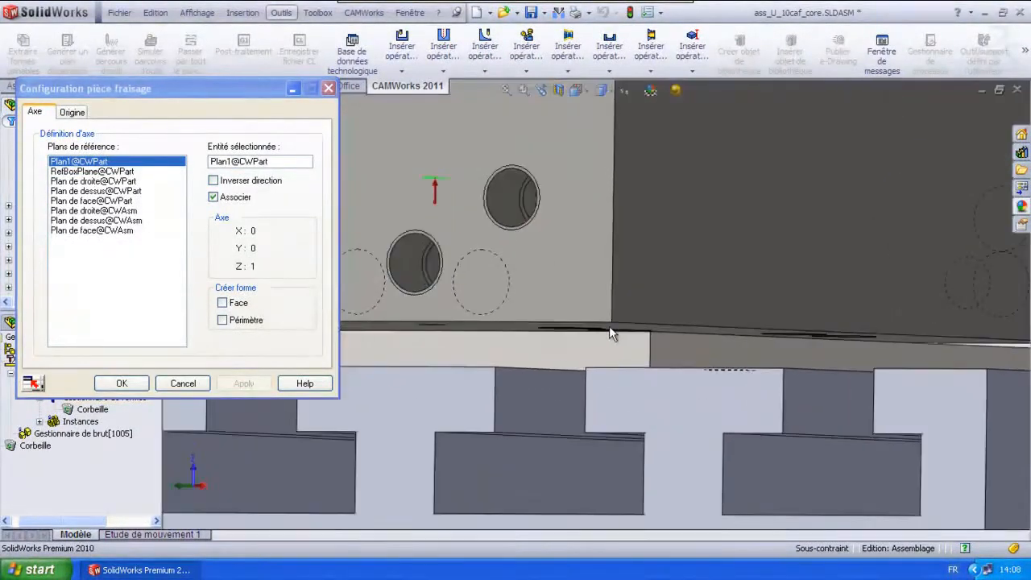
pyautogui.scroll(-5, 606, 334)
pyautogui.click(467, 326)
pyautogui.scroll(10, 439, 235)
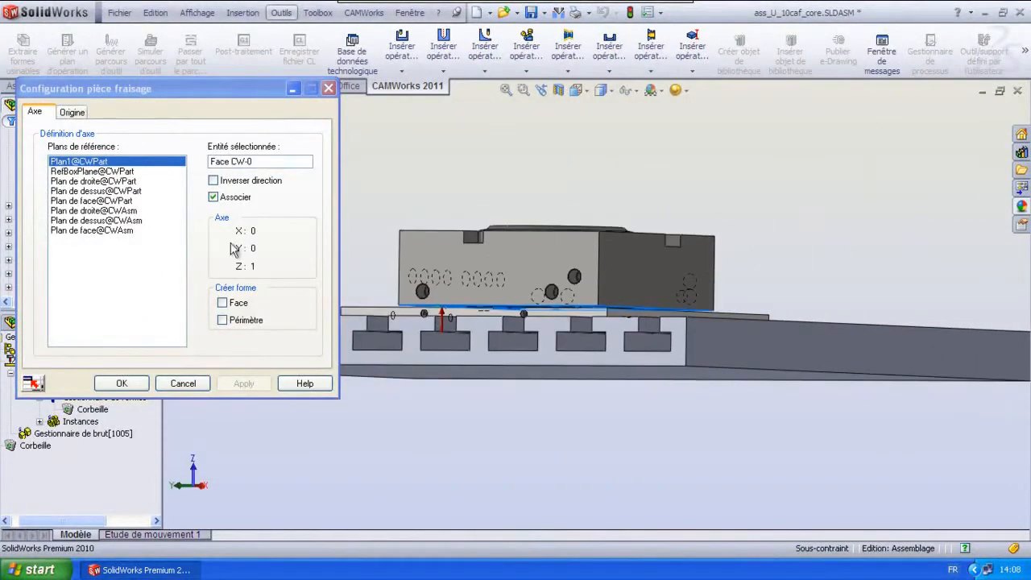
pyautogui.click(215, 181)
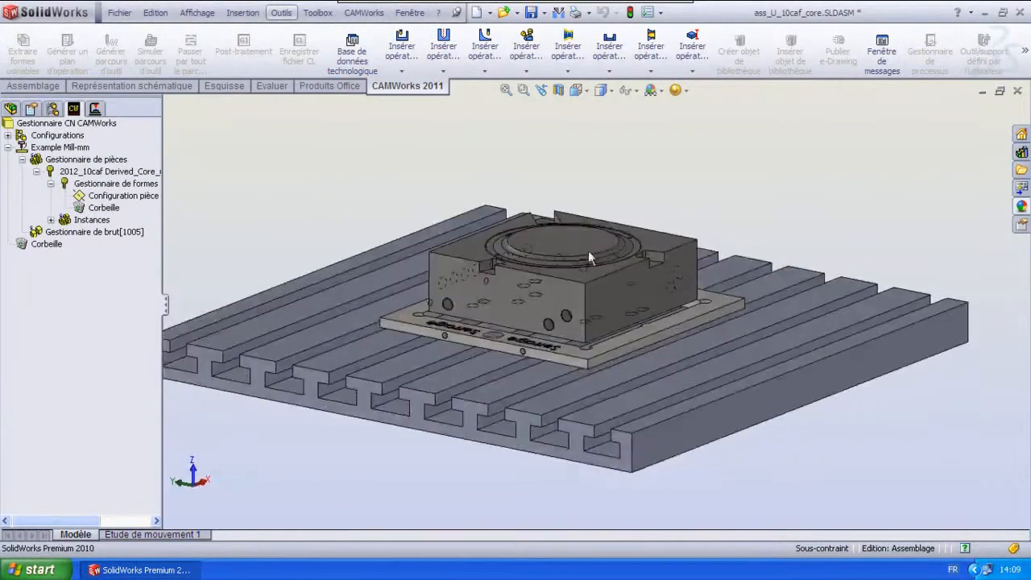
# - Define a 2.5-axis face feature (Forme face) from the core block's circular top face, without adding islands
pyautogui.scroll(-3, 578, 245)
pyautogui.moveTo(552, 255); pyautogui.dragTo(557, 272, button='middle')
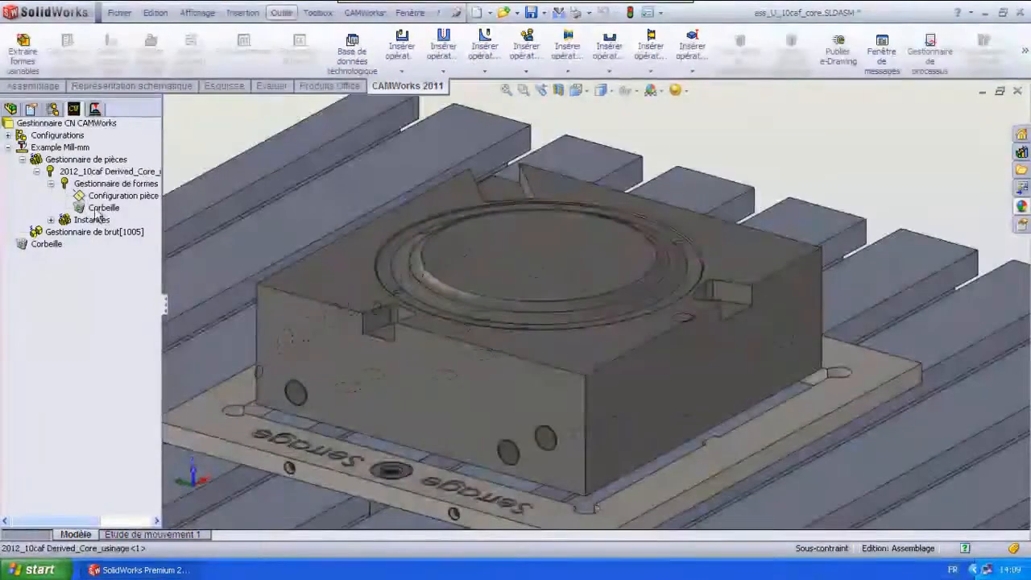
pyautogui.rightClick(133, 201)
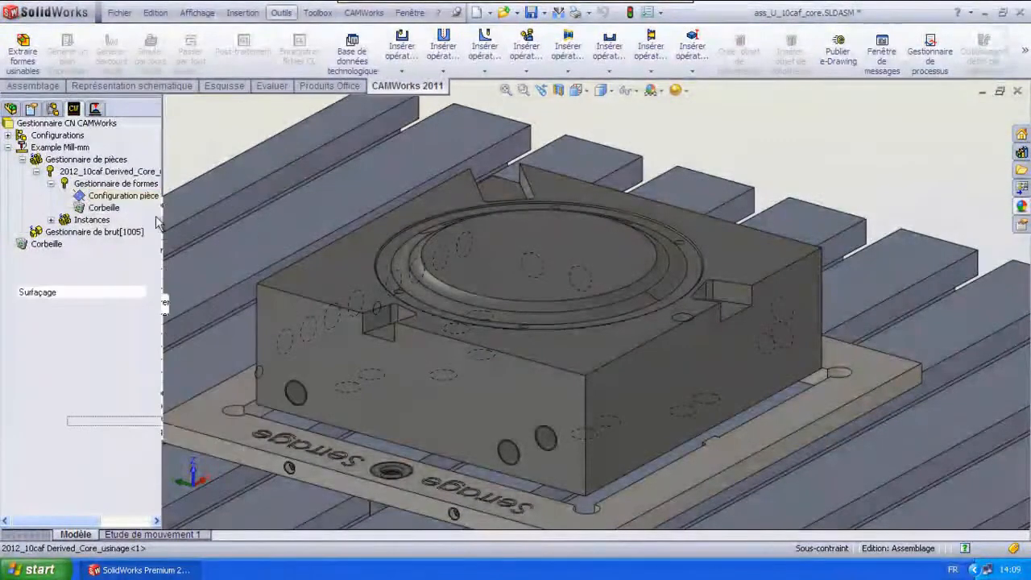
pyautogui.moveTo(207, 311); pyautogui.dragTo(207, 334)
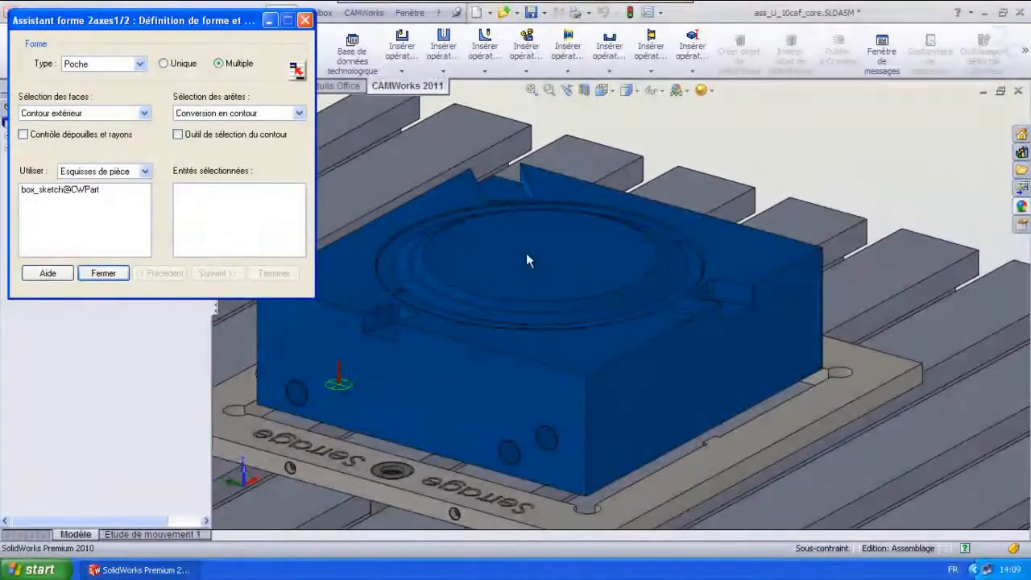
pyautogui.click(140, 64)
pyautogui.click(89, 115)
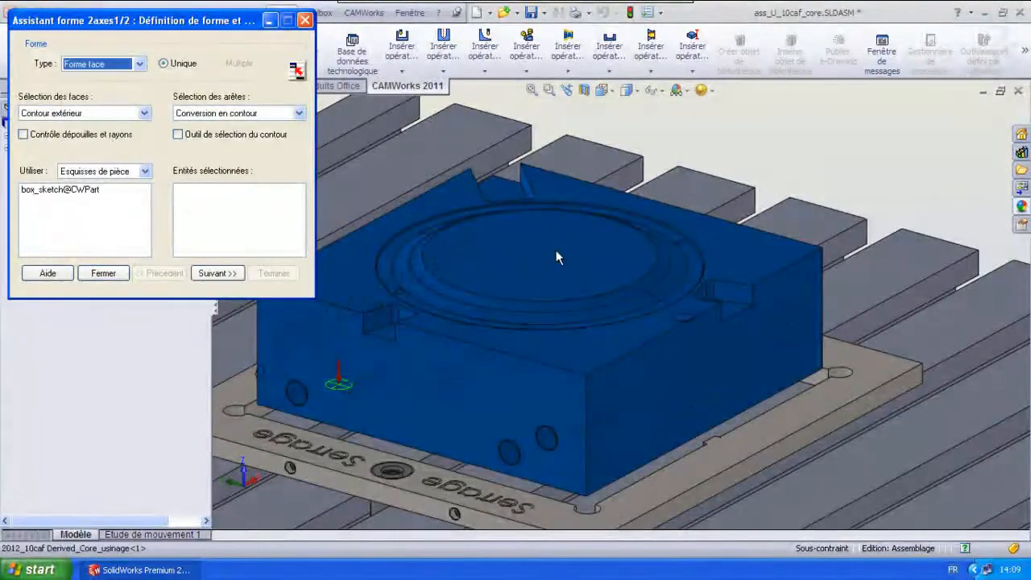
pyautogui.click(556, 257)
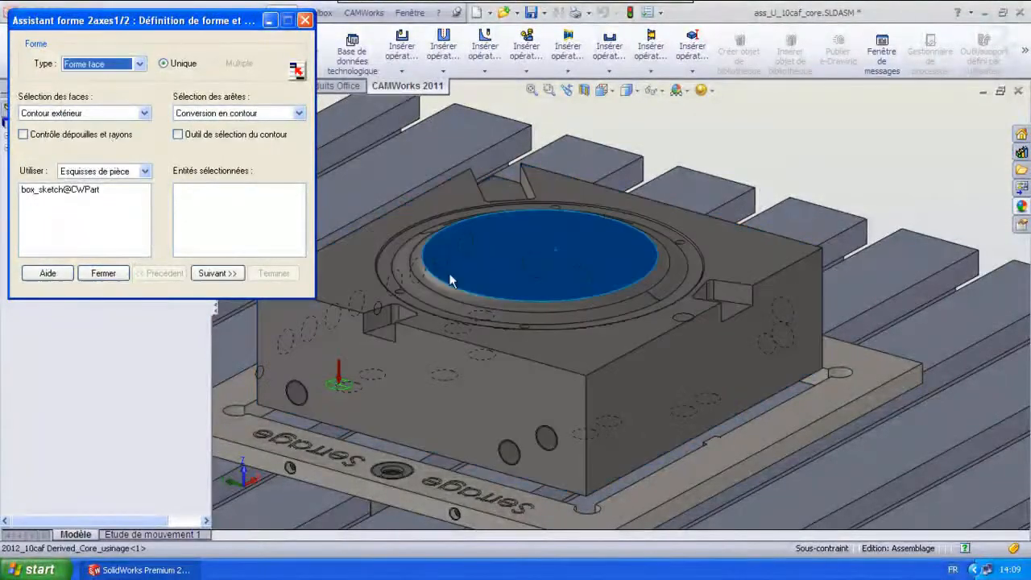
pyautogui.click(216, 273)
pyautogui.click(133, 146)
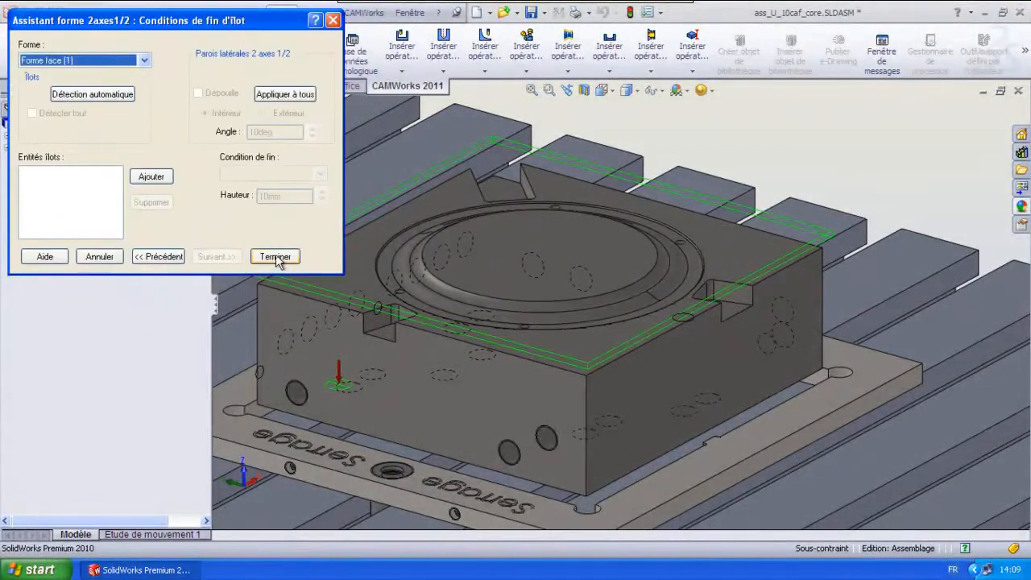
pyautogui.click(275, 256)
# - Dismiss the CAMWorks data rebuild and open the tool crib of the facing operation Surfaçage1
pyautogui.click(10, 148)
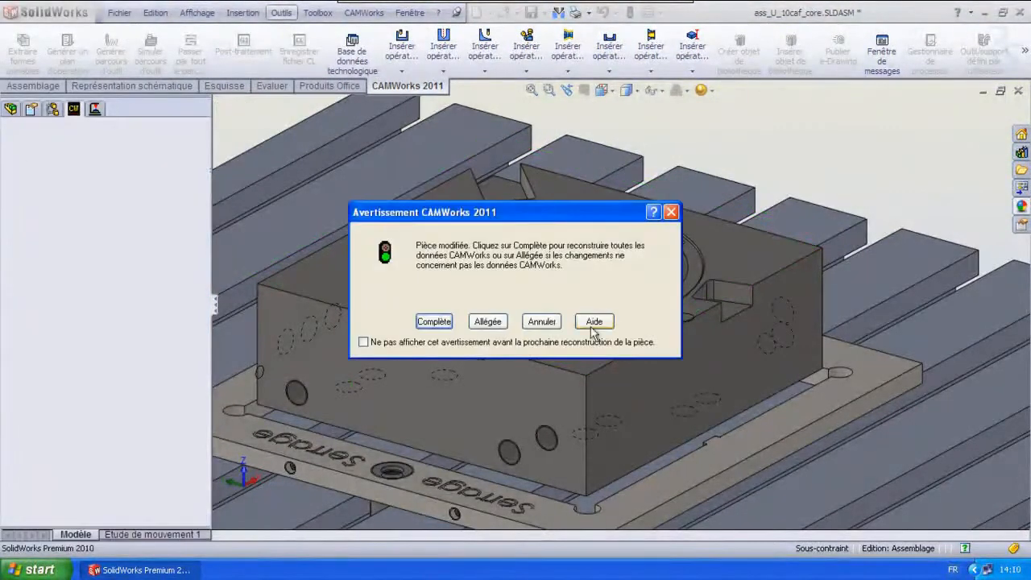
pyautogui.click(540, 322)
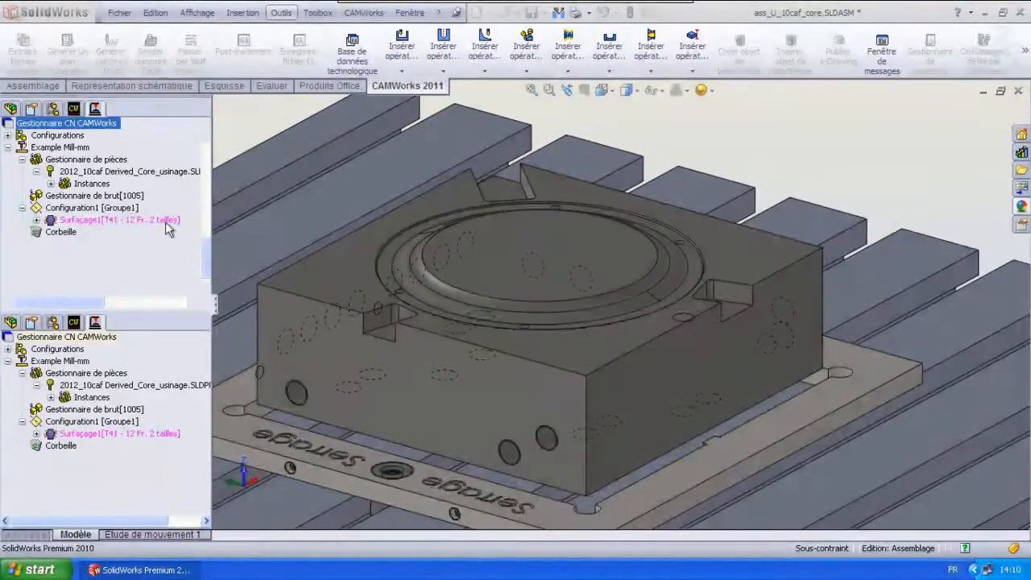
pyautogui.doubleClick(165, 222)
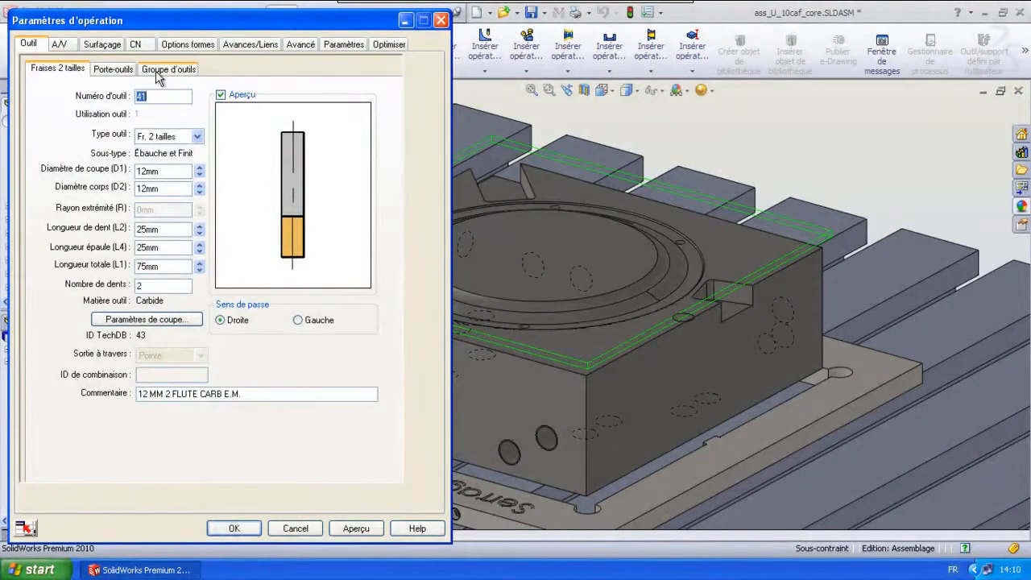
pyautogui.click(157, 73)
pyautogui.moveTo(385, 139); pyautogui.dragTo(384, 259)
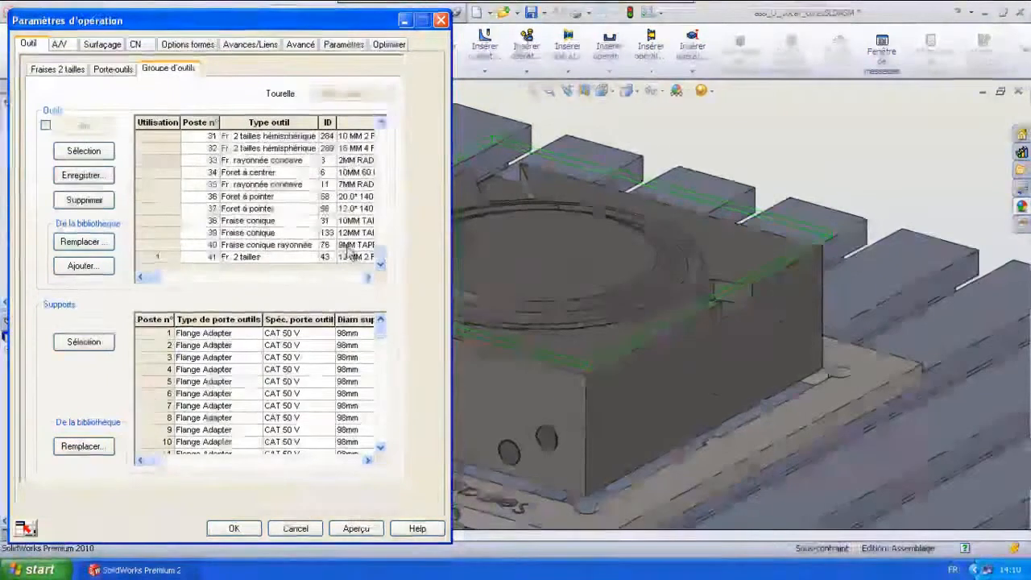
# - Add the 80 mm face mill 80FC.MILL from the metric tool library to the crib and select its entry
pyautogui.click(83, 266)
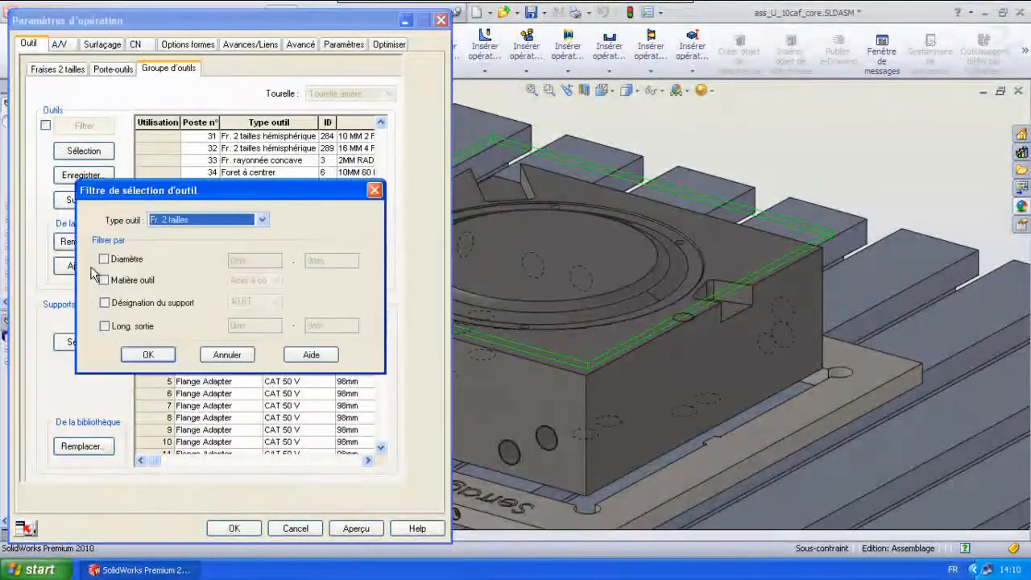
pyautogui.click(262, 220)
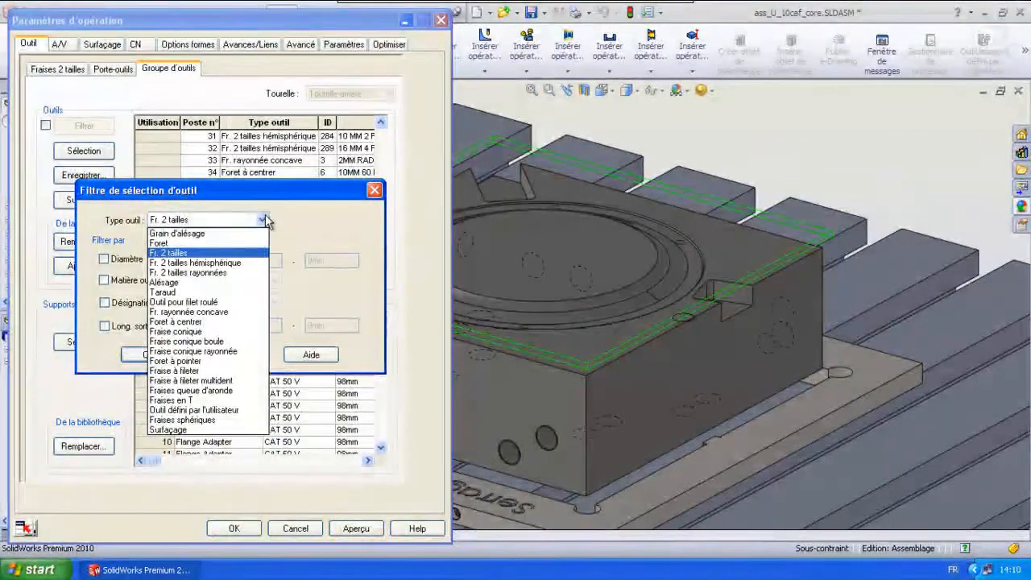
pyautogui.click(204, 430)
pyautogui.click(149, 354)
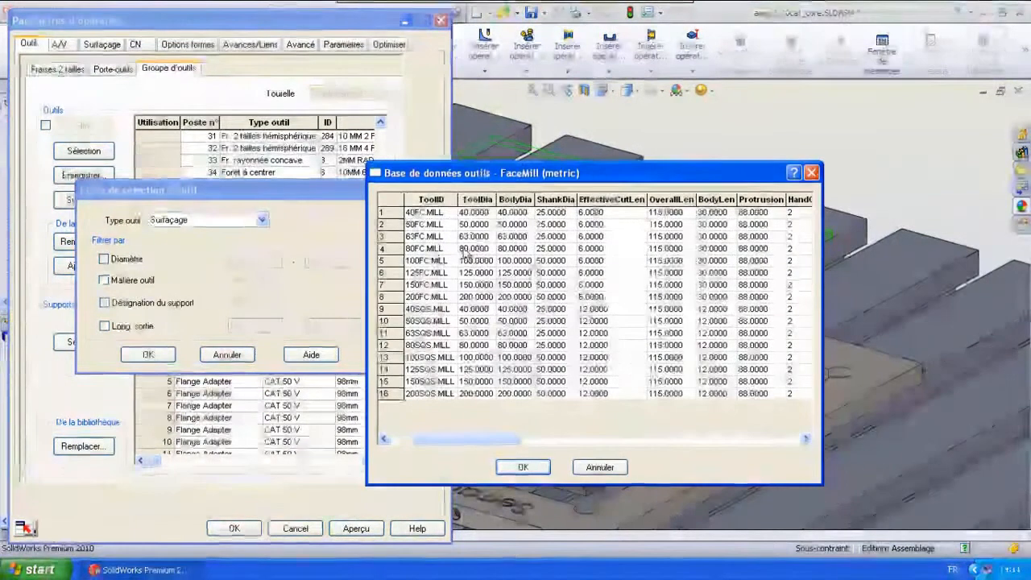
pyautogui.click(467, 250)
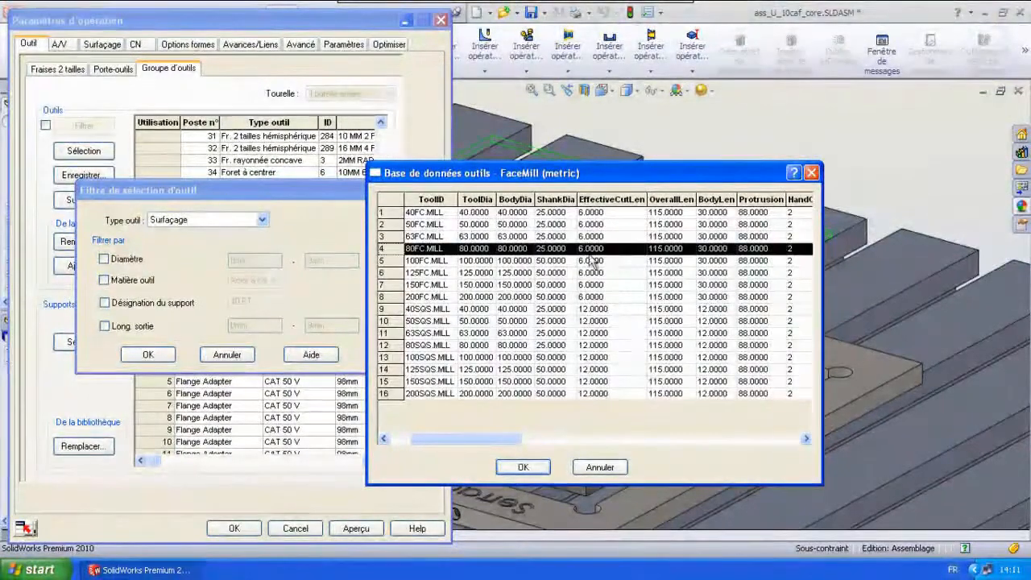
pyautogui.click(523, 467)
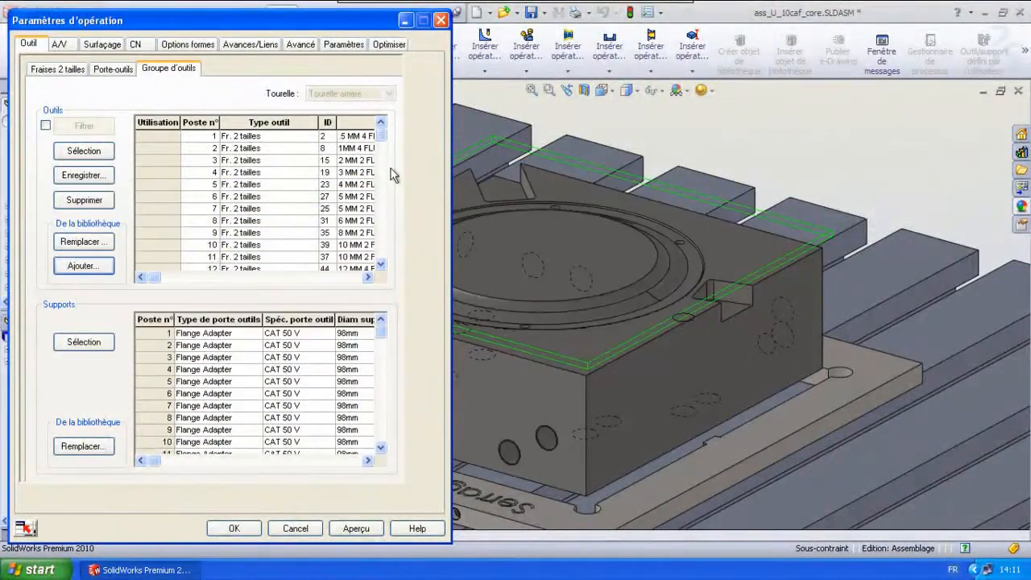
pyautogui.click(257, 257)
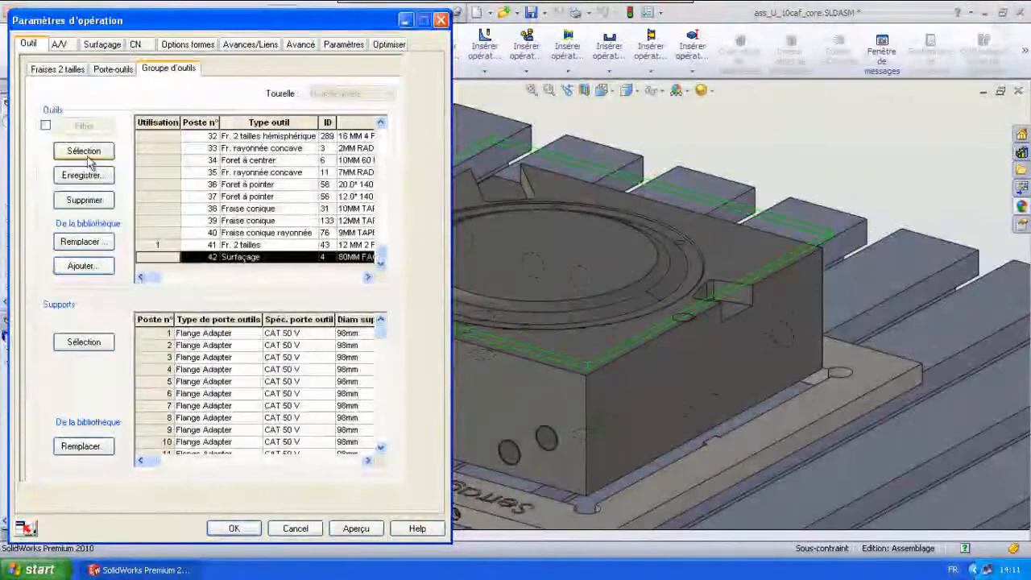
# - Assign the 80 mm face mill to the Surfaçage1 operation and review its tool and holder definitions
pyautogui.click(84, 242)
pyautogui.click(194, 312)
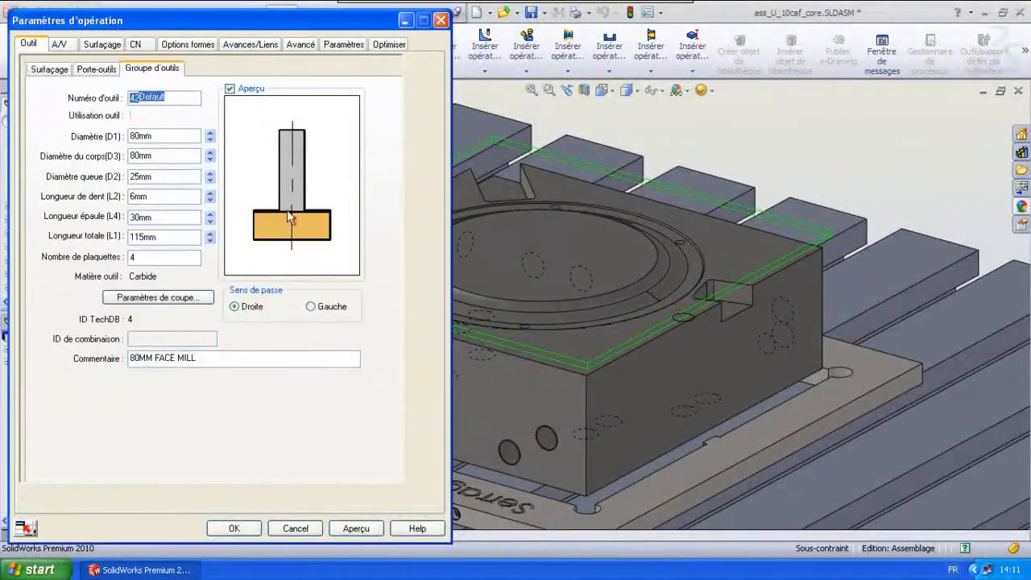
pyautogui.click(97, 70)
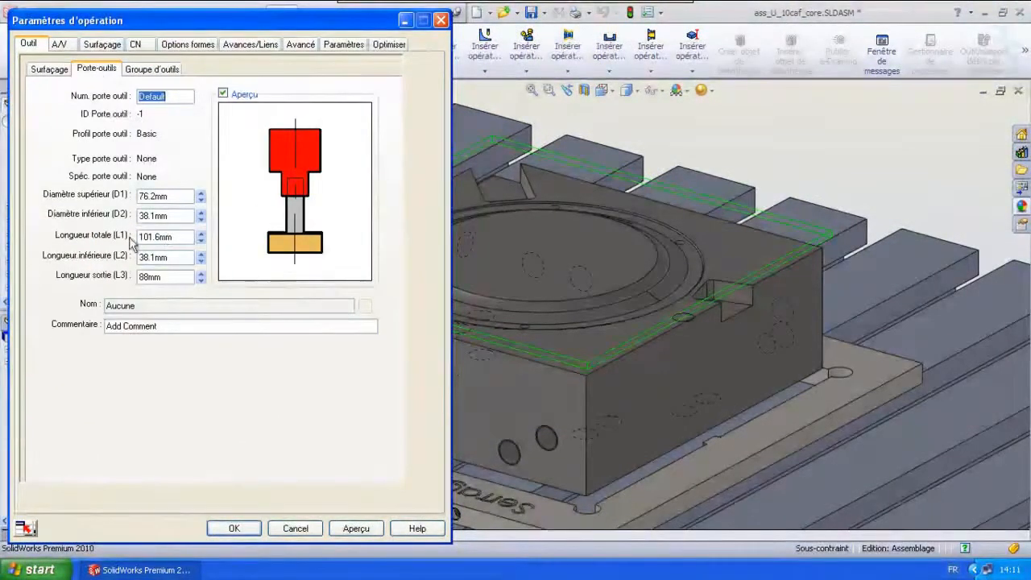
pyautogui.click(50, 69)
# - Enter 2 and 0.5 mm among the Surfaçage1 pass depth parameters and accept the operation settings
pyautogui.click(104, 44)
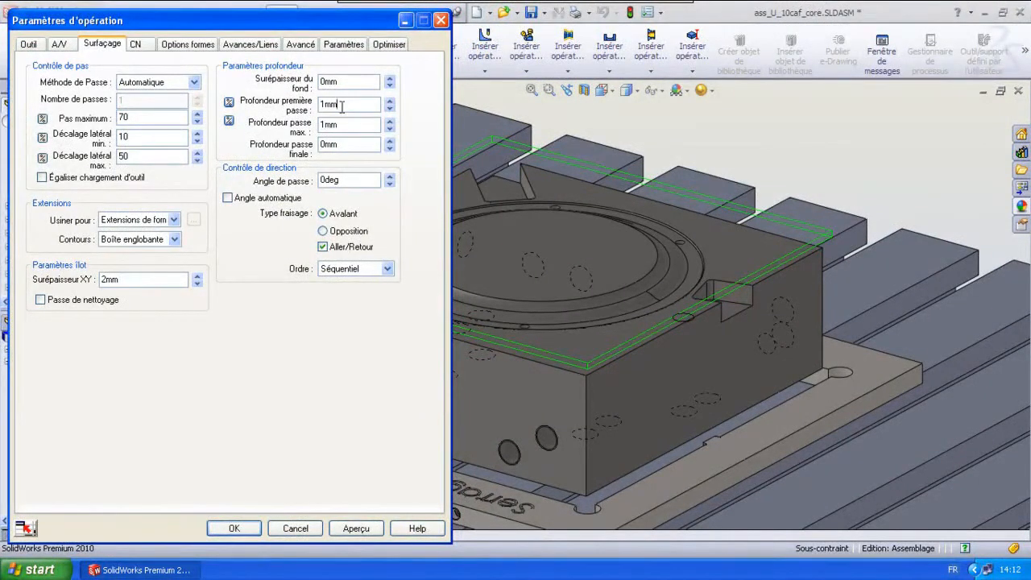
pyautogui.doubleClick(342, 105)
pyautogui.doubleClick(342, 124)
pyautogui.write('2')
pyautogui.write('0.5')
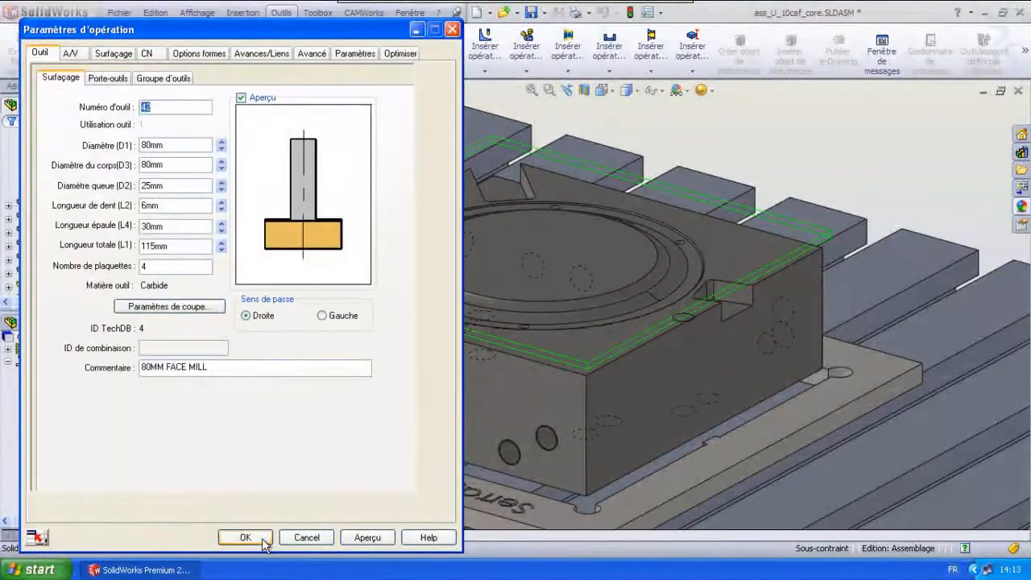
pyautogui.click(262, 543)
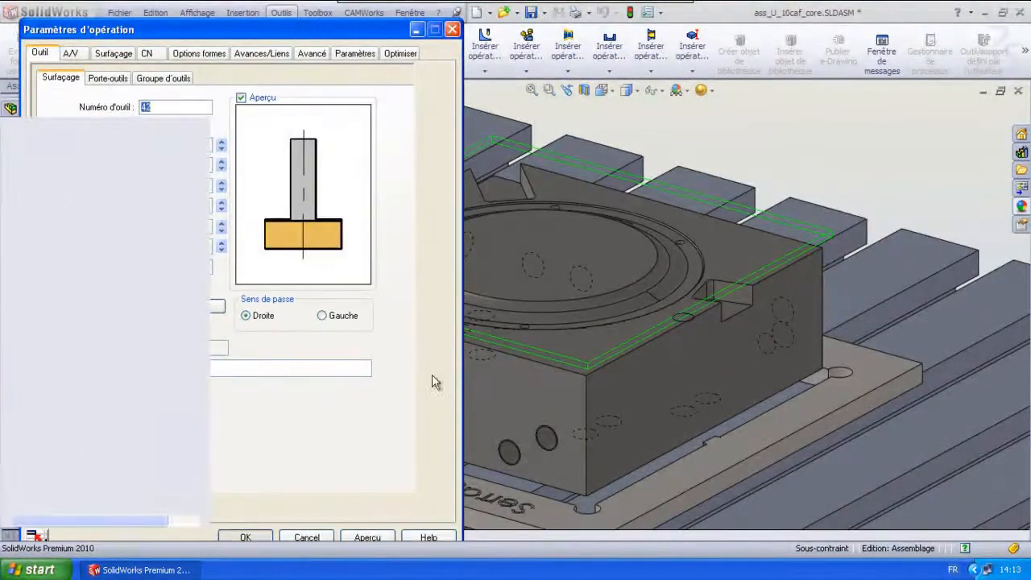
pyautogui.click(10, 146)
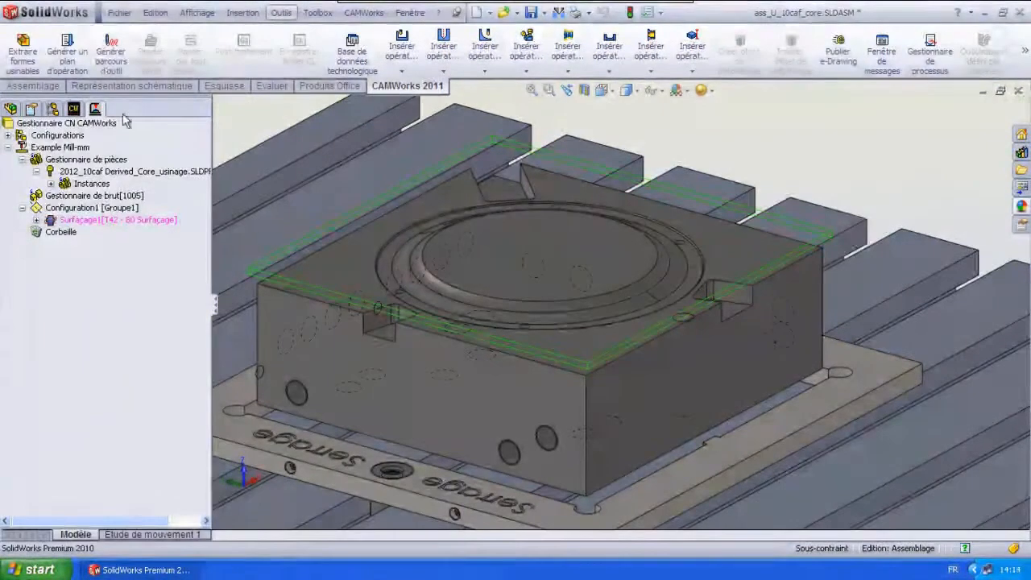
# - Generate the facing operation's toolpath and open its simulation
pyautogui.click(110, 52)
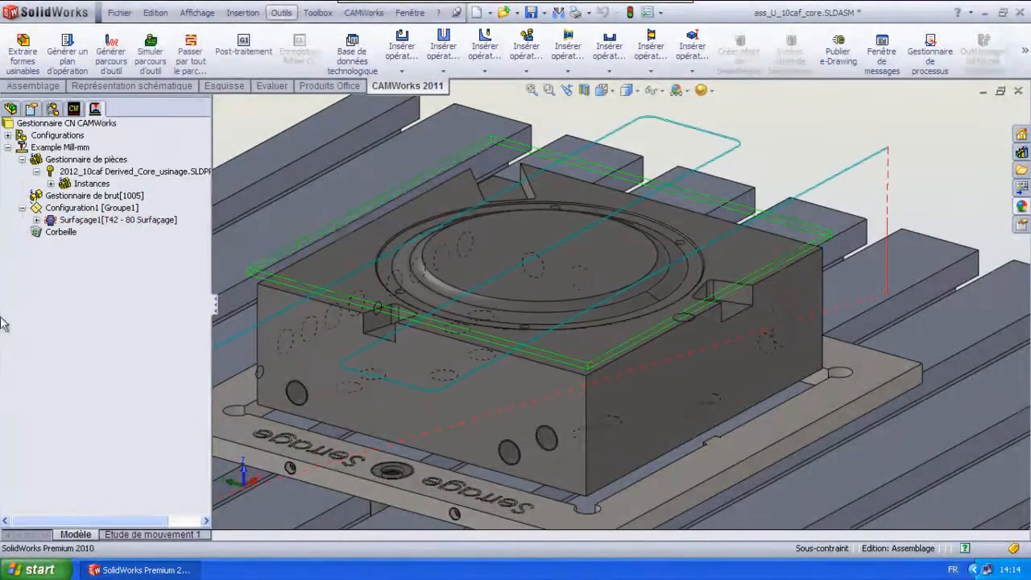
pyautogui.click(150, 52)
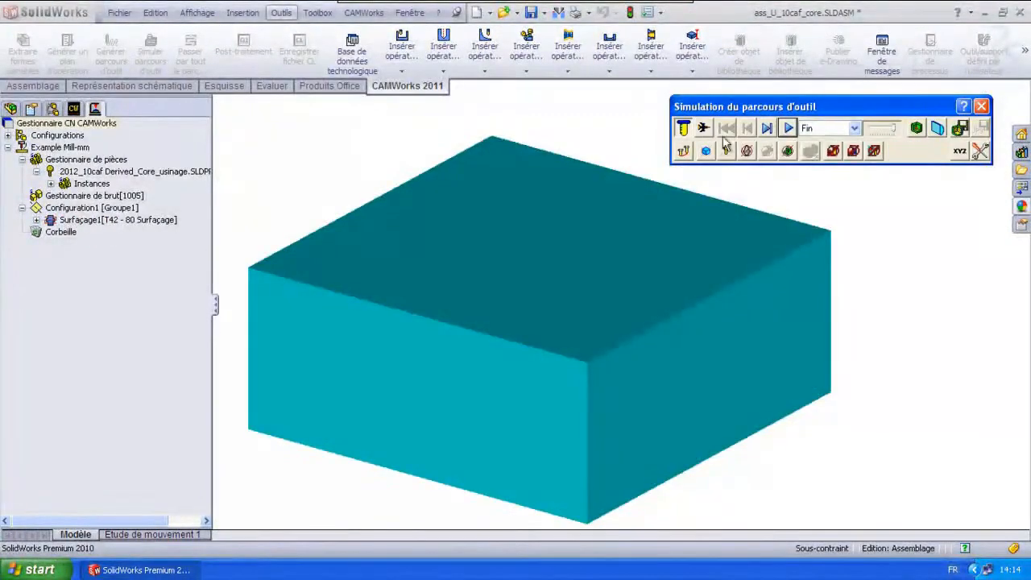
pyautogui.click(788, 129)
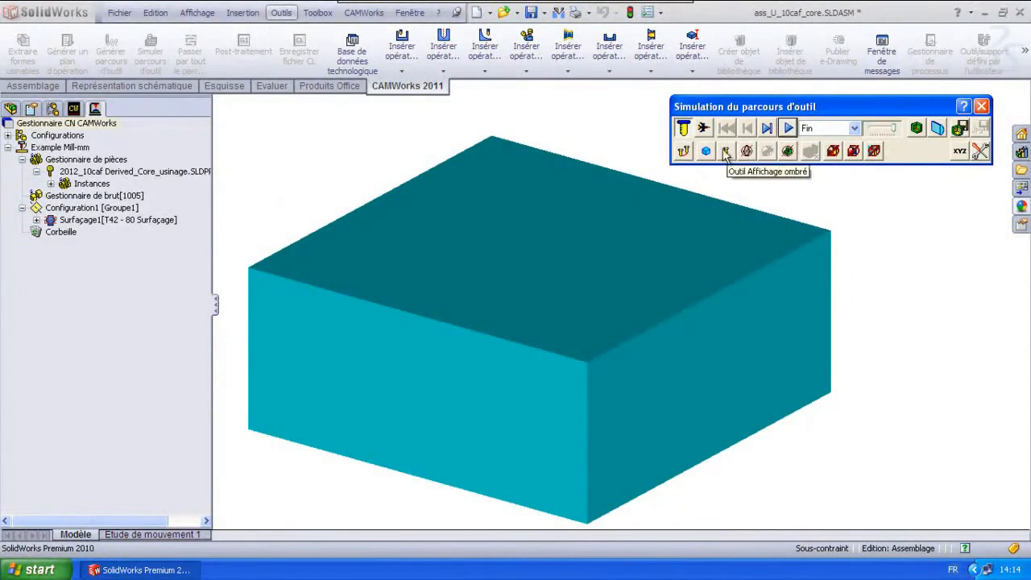
# - Display the tool holder and the target part as shaded (Affichage ombré) in the simulation
pyautogui.click(747, 150)
pyautogui.click(790, 214)
pyautogui.click(787, 150)
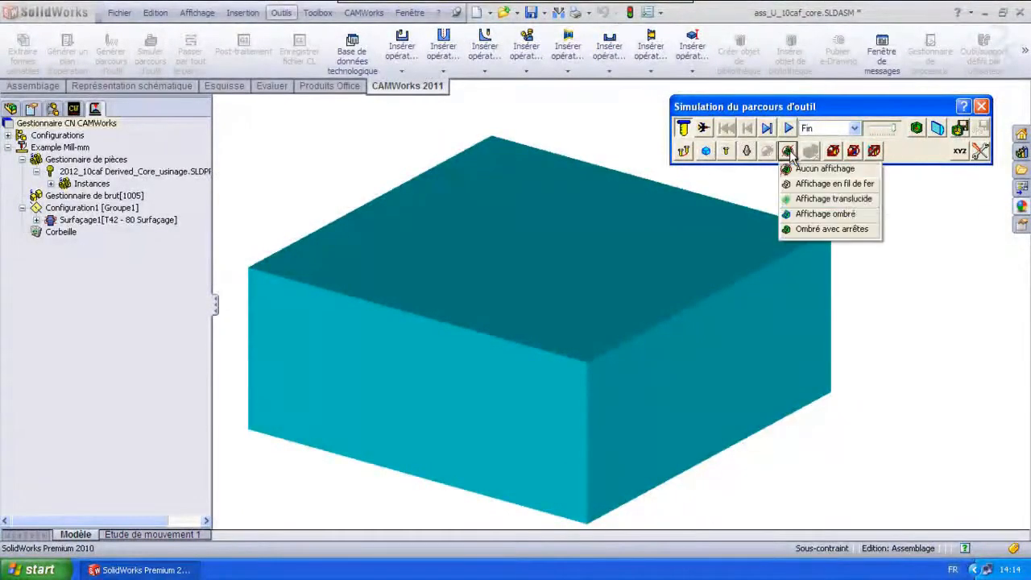
# - Run the facing simulation with all three collision checks set to pause on collision, continuing past the rapid collision
pyautogui.click(834, 153)
pyautogui.click(902, 202)
pyautogui.click(855, 152)
pyautogui.click(894, 199)
pyautogui.click(874, 151)
pyautogui.click(918, 199)
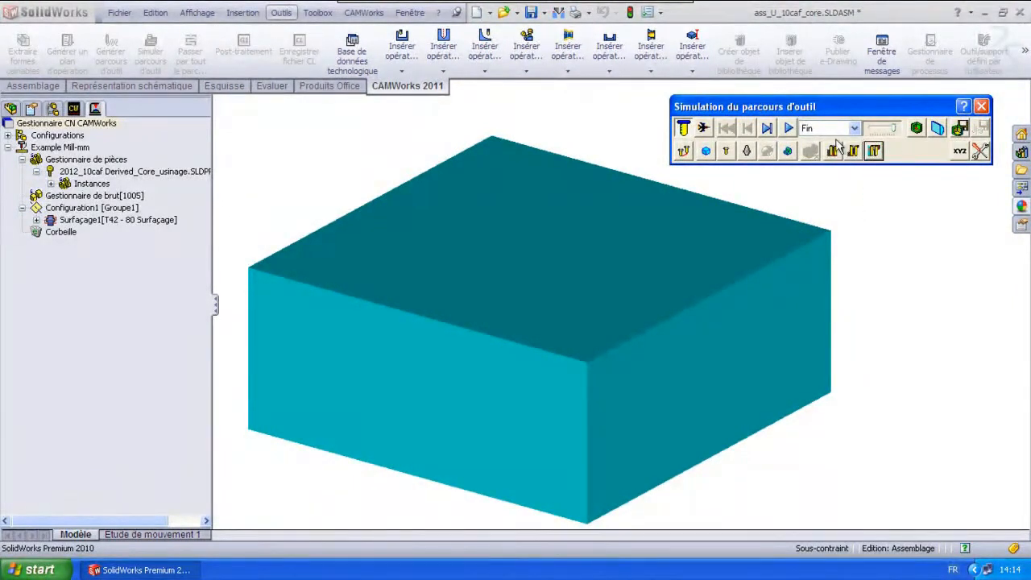
pyautogui.click(788, 128)
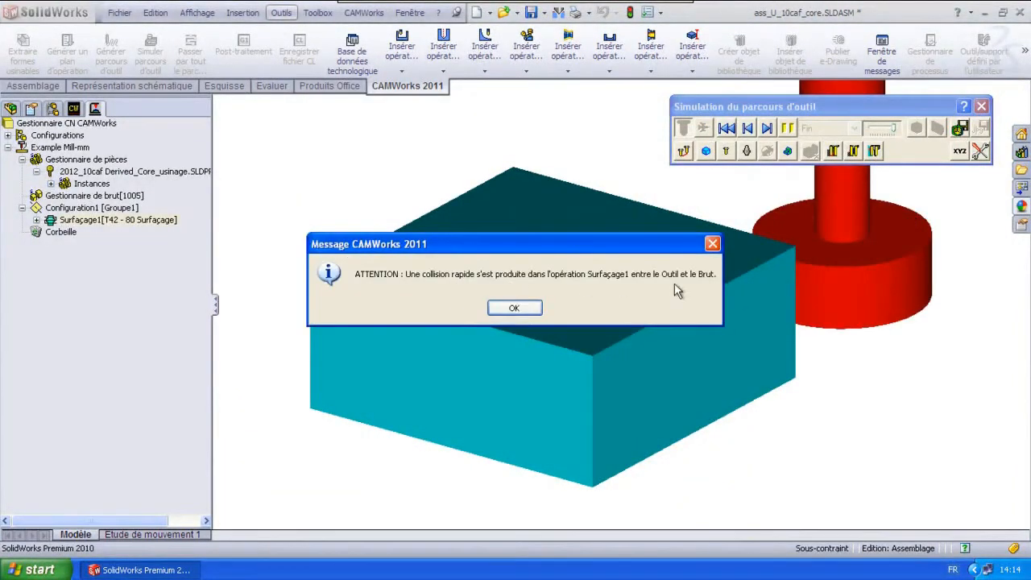
pyautogui.click(520, 311)
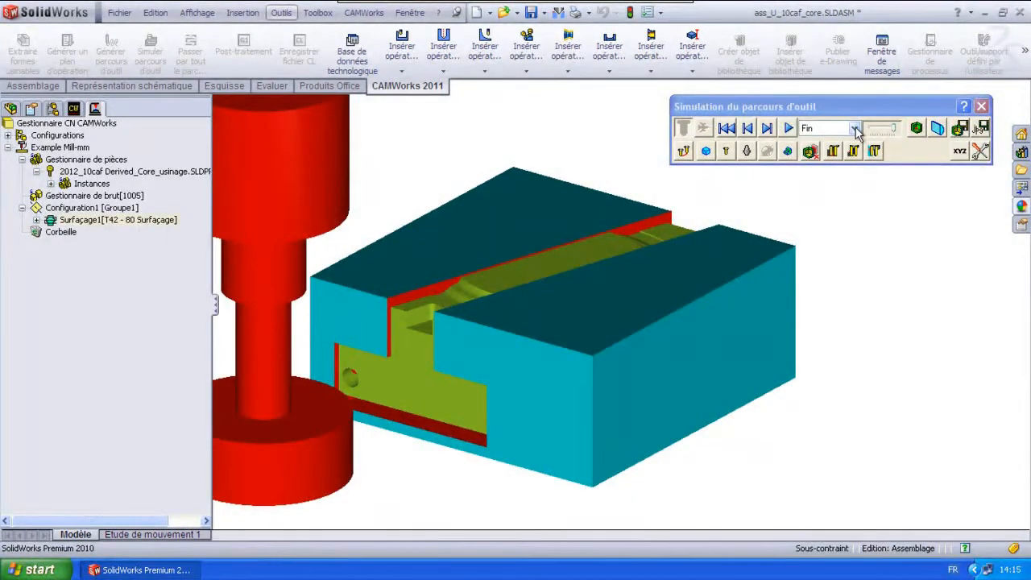
# - Reapply the pause on collision option to the first two collision checks
pyautogui.click(832, 155)
pyautogui.click(875, 201)
pyautogui.click(833, 155)
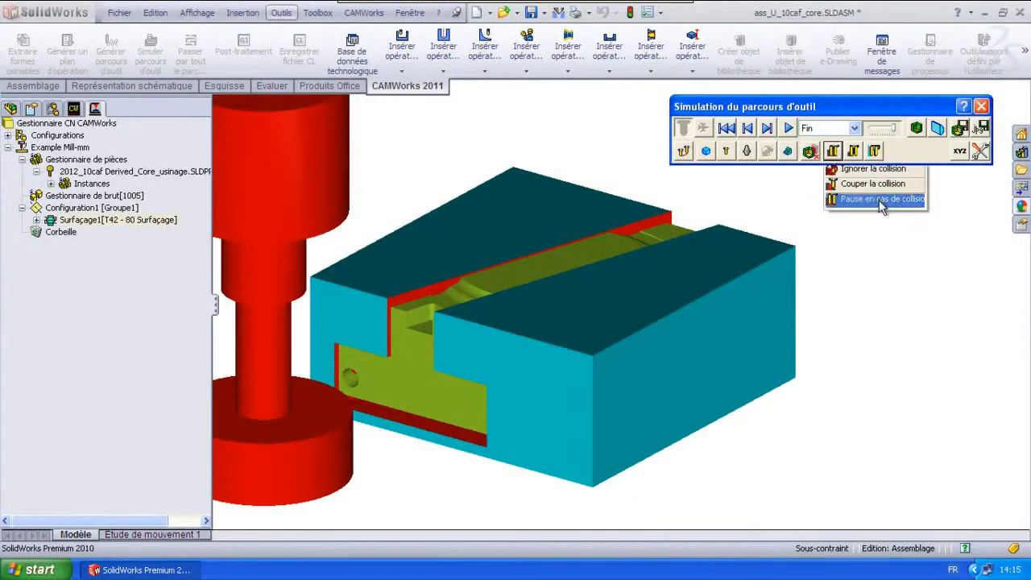
pyautogui.click(880, 201)
pyautogui.click(855, 153)
pyautogui.click(880, 200)
# - Rewind the simulation and replay it with all three collision checks set to ignore collisions
pyautogui.click(726, 129)
pyautogui.click(836, 153)
pyautogui.click(889, 202)
pyautogui.click(852, 154)
pyautogui.click(866, 169)
pyautogui.click(835, 153)
pyautogui.click(856, 167)
pyautogui.click(873, 153)
pyautogui.click(889, 169)
pyautogui.click(787, 129)
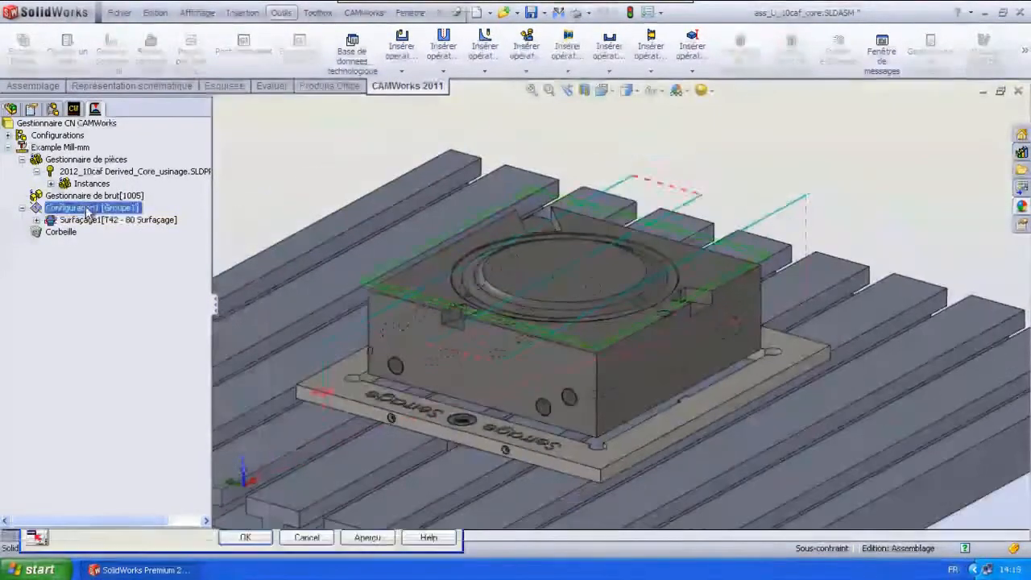
# - Define the Configuration1 setup origin by entity selection on the core's inner circular top edge and recreate the toolpaths
pyautogui.rightClick(91, 207)
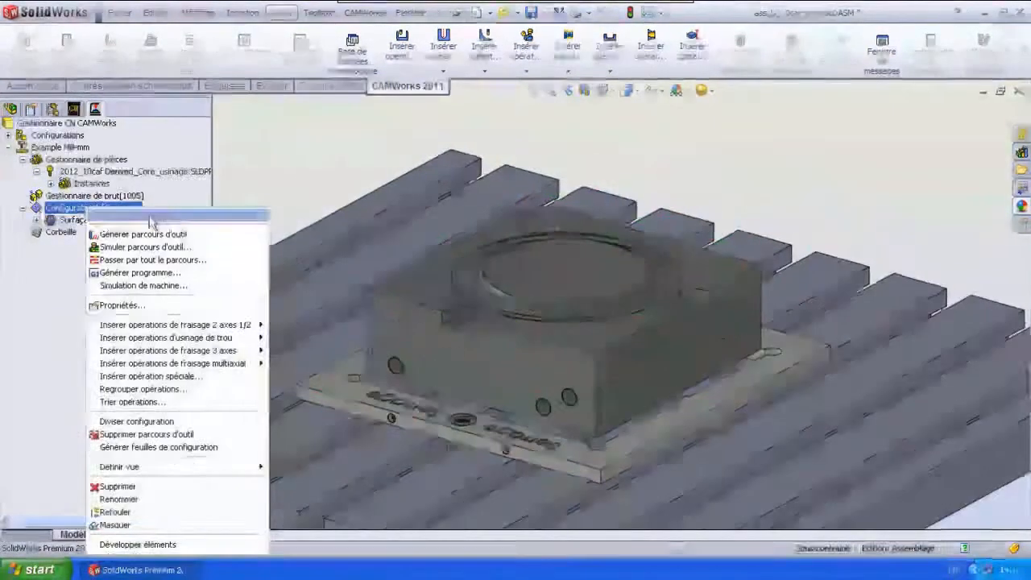
pyautogui.click(151, 223)
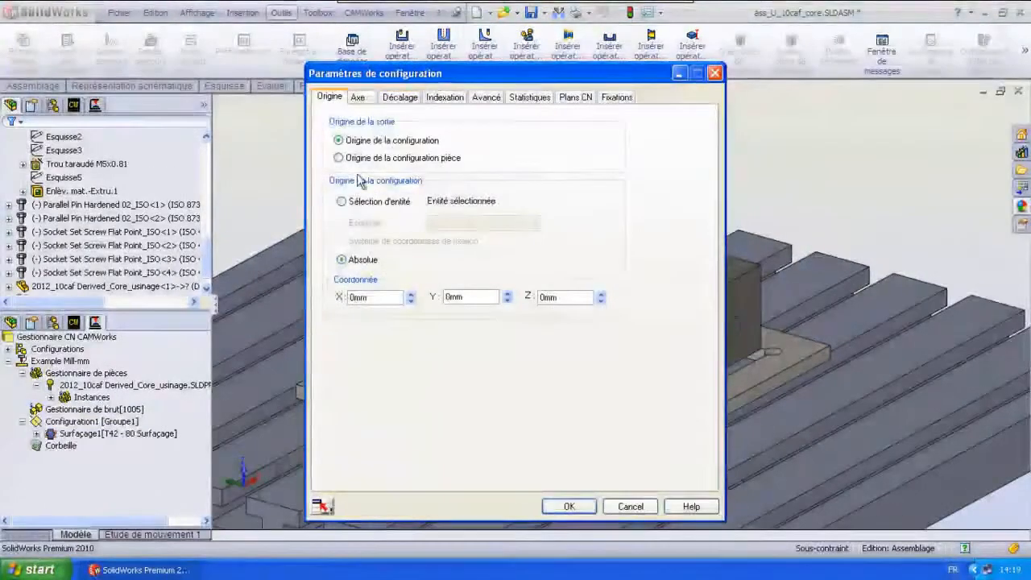
pyautogui.moveTo(493, 81); pyautogui.dragTo(227, 75)
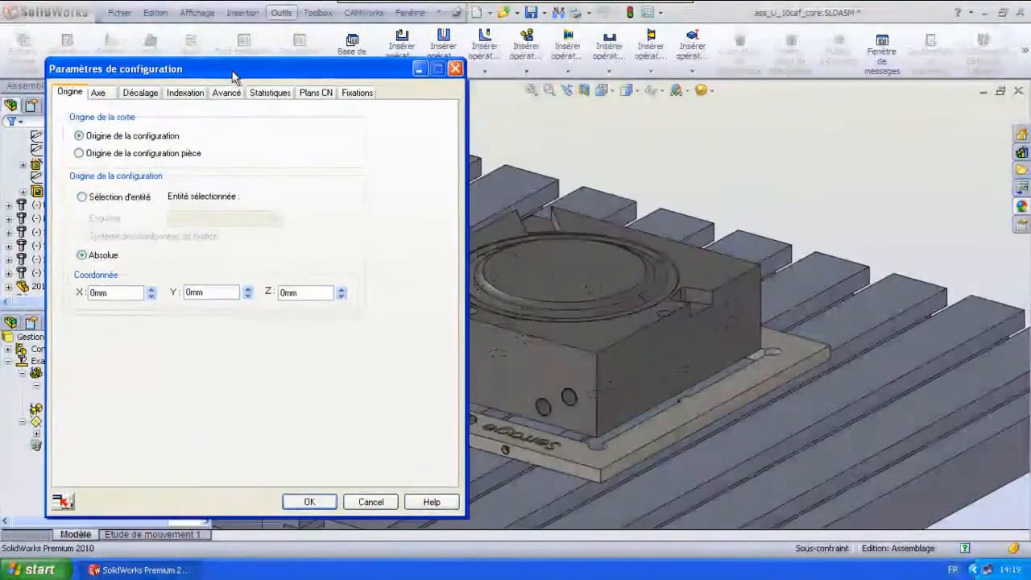
pyautogui.click(102, 154)
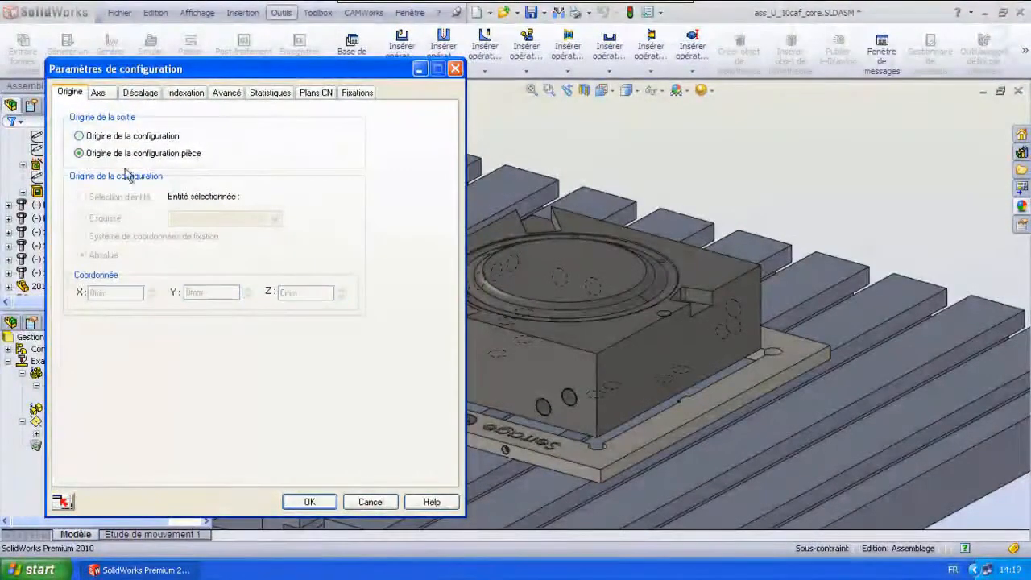
pyautogui.click(630, 292)
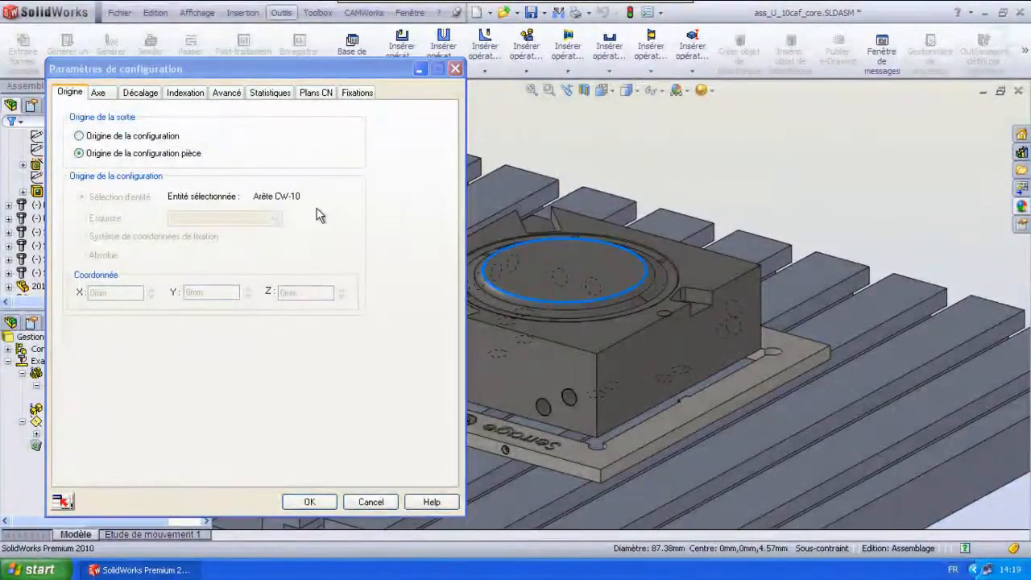
pyautogui.click(79, 136)
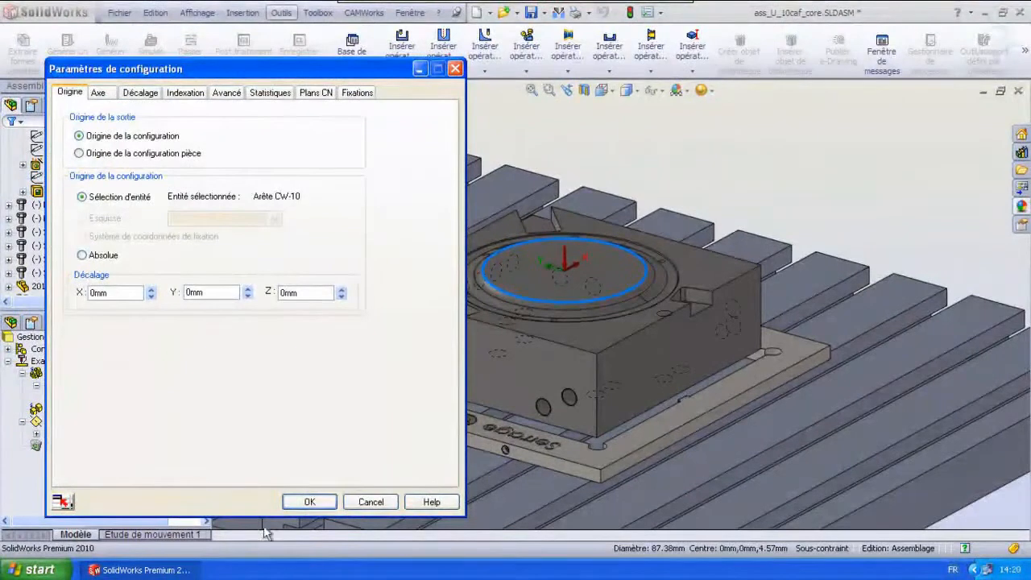
pyautogui.click(310, 502)
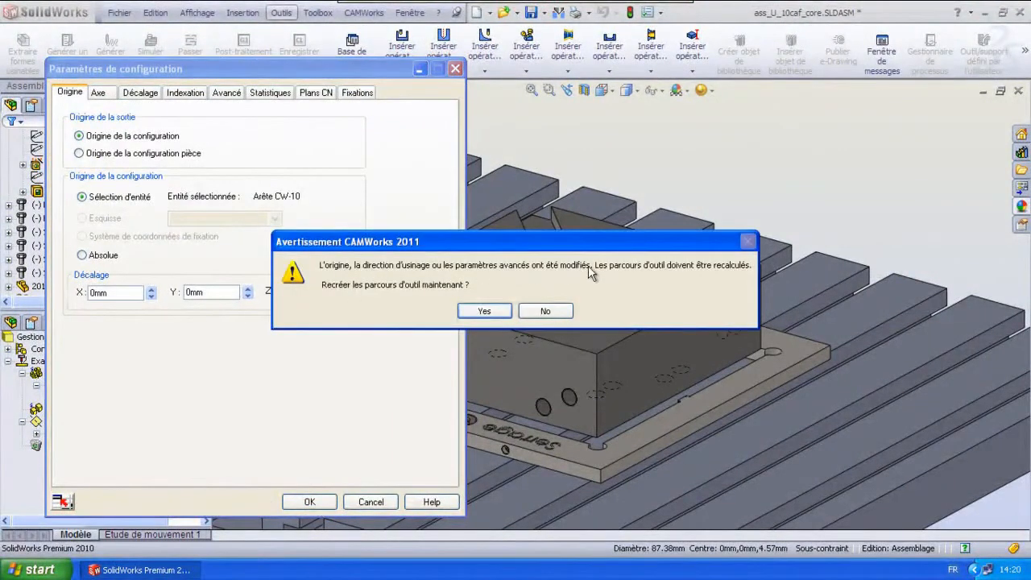
pyautogui.click(484, 310)
# - Regenerate the facing toolpath and simulate it with the collision checks set to pause on collision
pyautogui.click(125, 42)
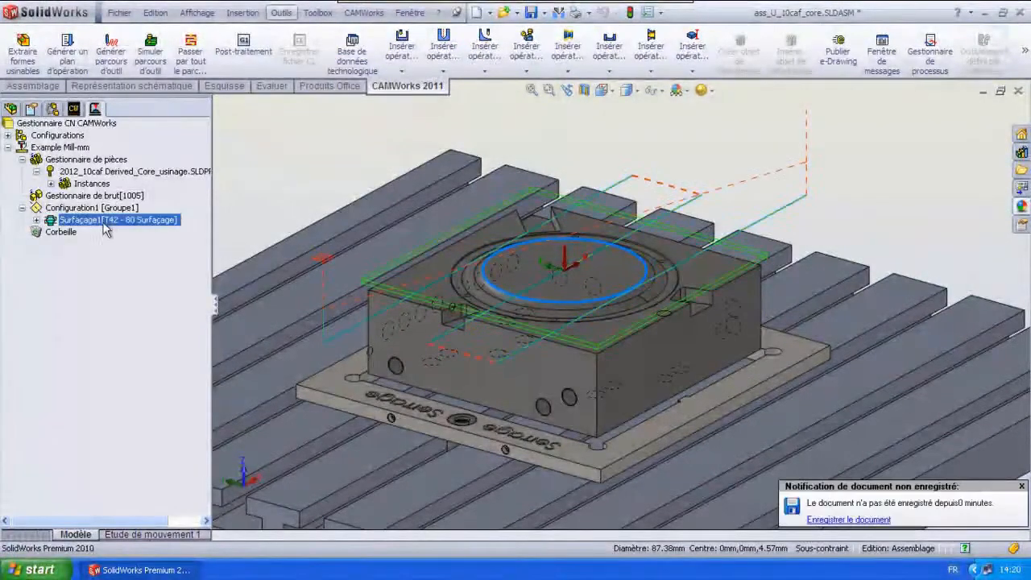
pyautogui.click(160, 64)
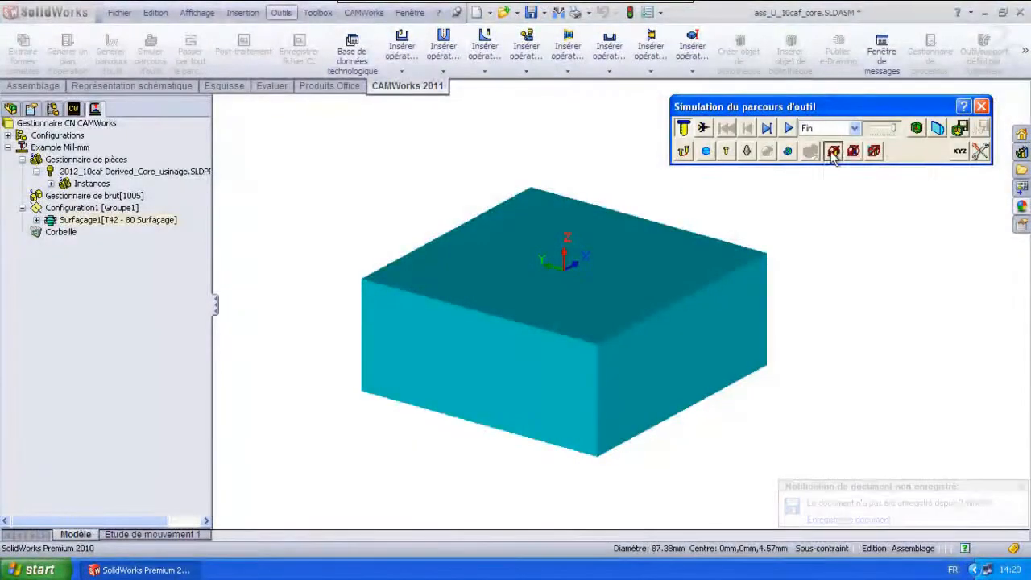
pyautogui.click(834, 153)
pyautogui.click(864, 201)
pyautogui.click(854, 153)
pyautogui.click(886, 201)
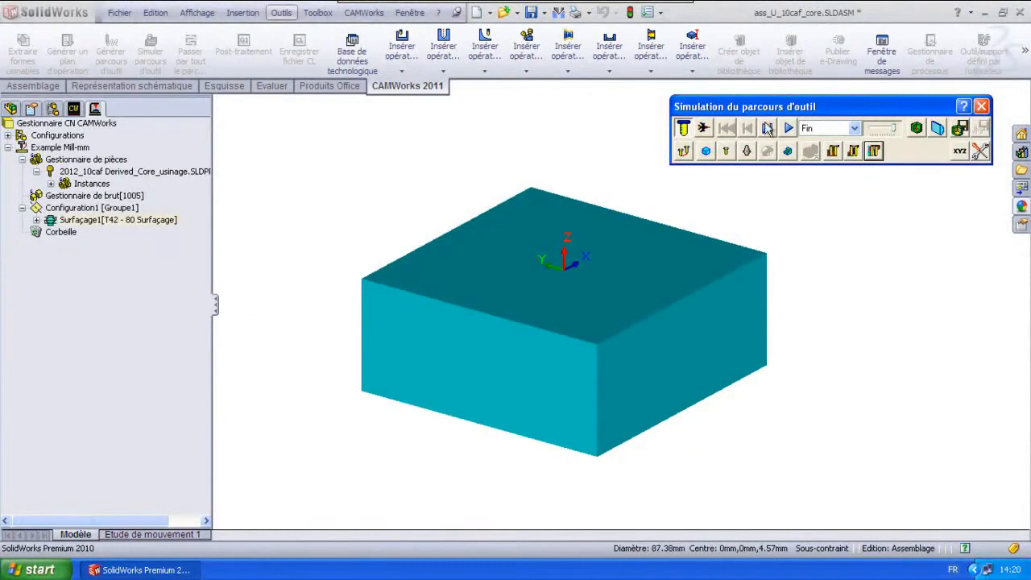
pyautogui.click(788, 128)
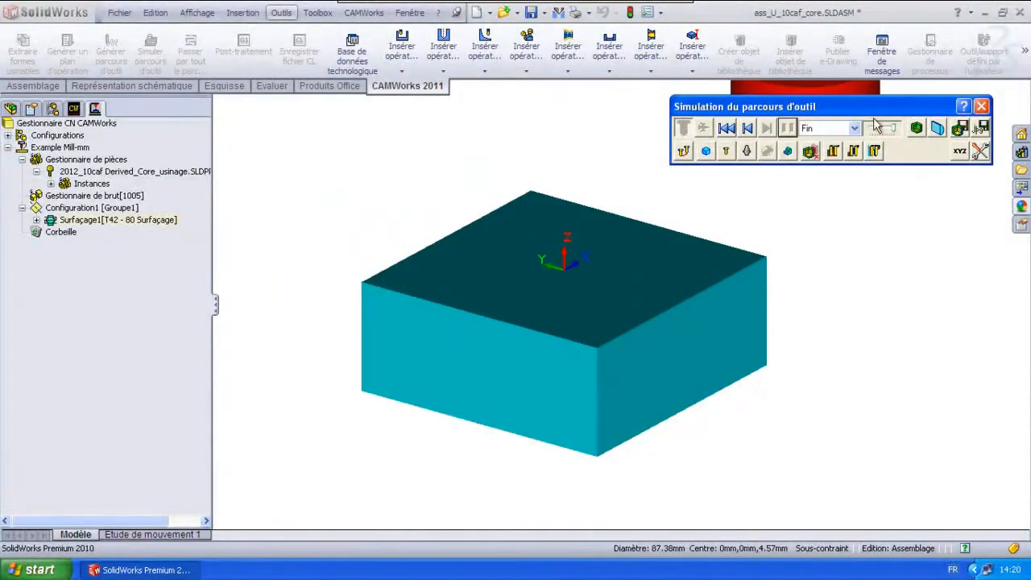
# - Return the three collision checks to ignoring collisions and close the toolpath simulation
pyautogui.click(833, 152)
pyautogui.click(841, 167)
pyautogui.click(853, 152)
pyautogui.click(862, 168)
pyautogui.click(874, 152)
pyautogui.click(883, 167)
pyautogui.click(959, 129)
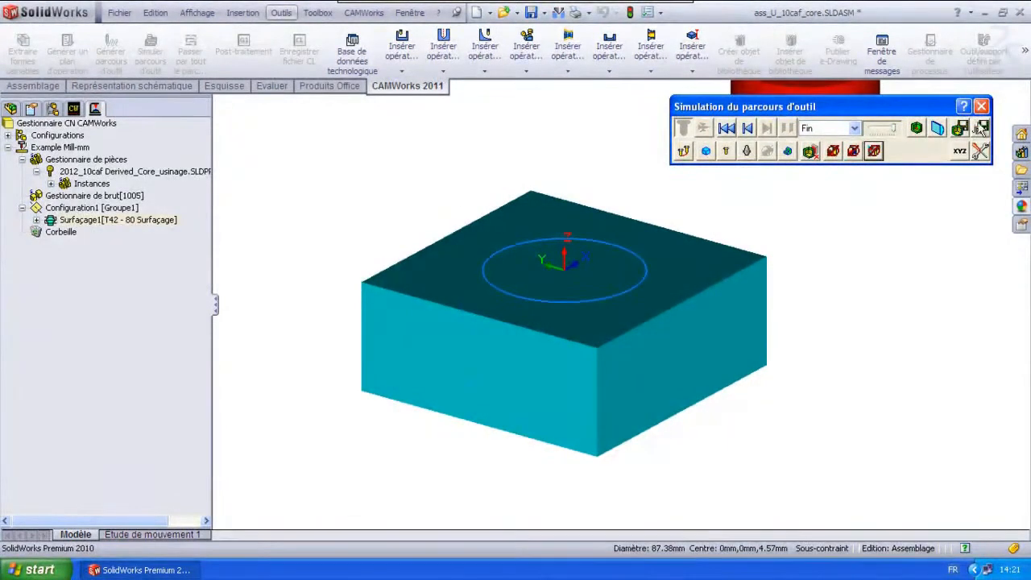
pyautogui.click(980, 129)
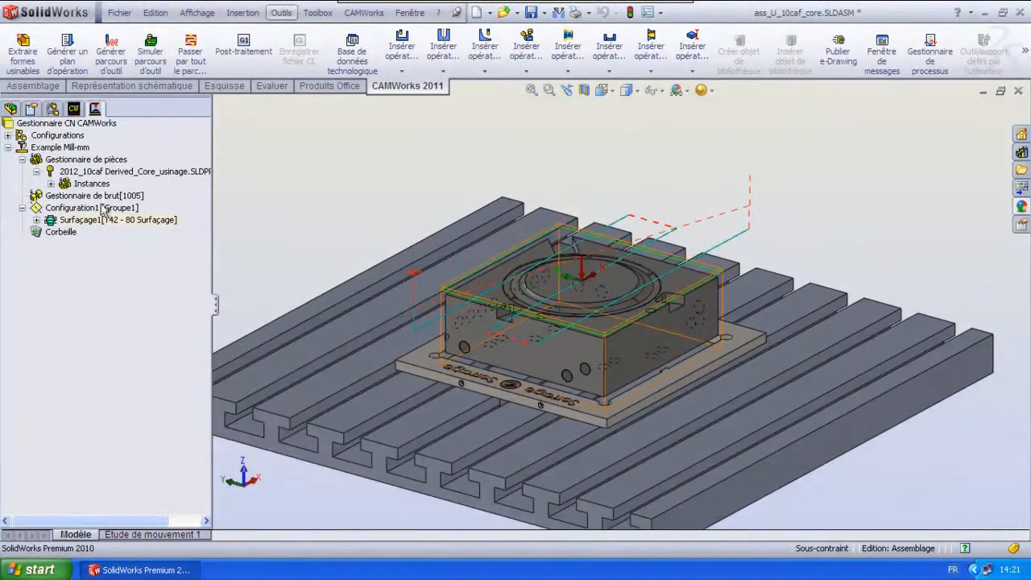
# - Begin inserting a part perimeter feature (Insérer forme périmètre de pièce) in the milling part setup Configuration pièce fraisage1
pyautogui.rightClick(135, 197)
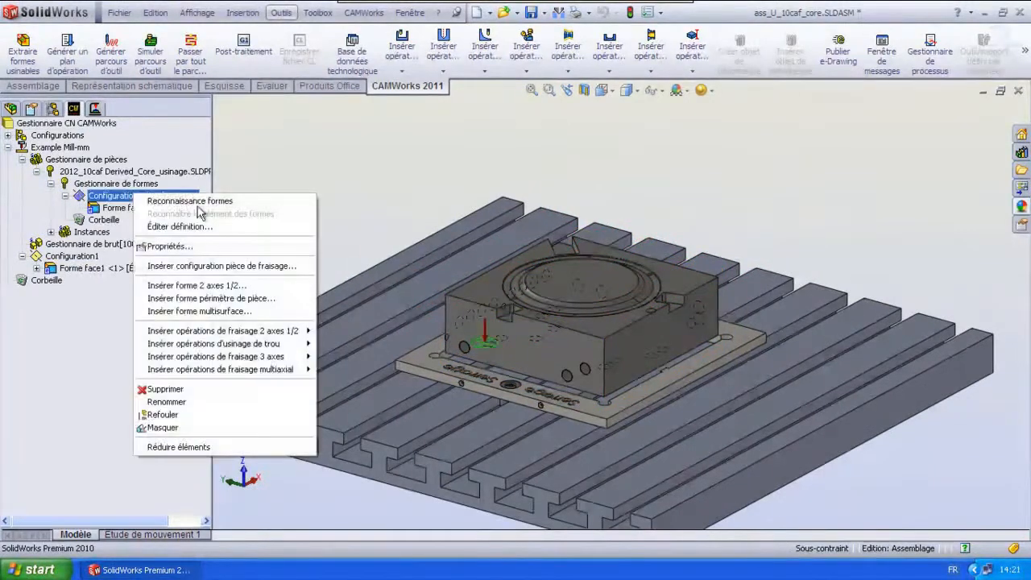
pyautogui.moveTo(298, 330)
pyautogui.click(370, 344)
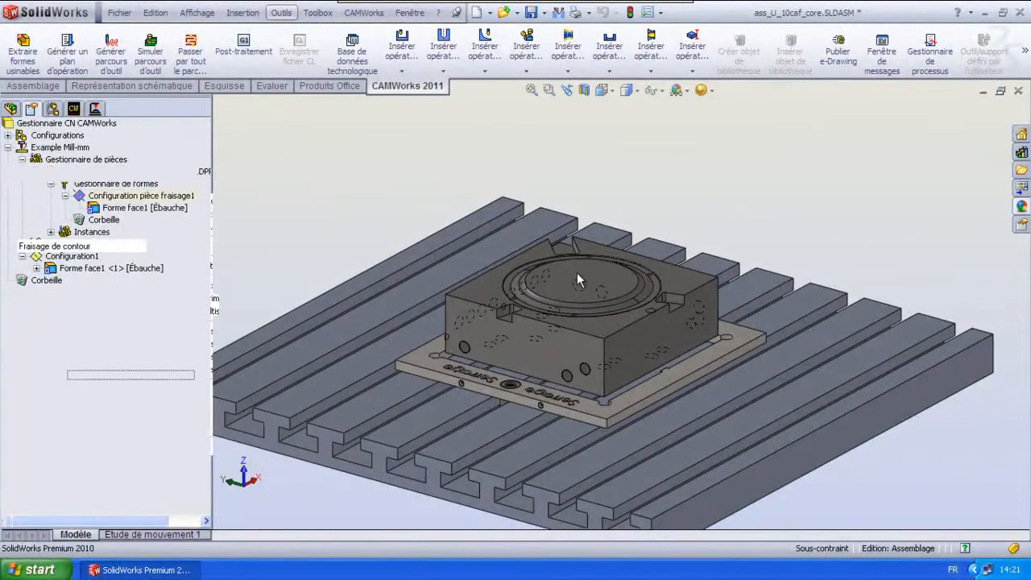
pyautogui.scroll(-3, 596, 287)
pyautogui.scroll(-3, 77, 364)
pyautogui.click(53, 374)
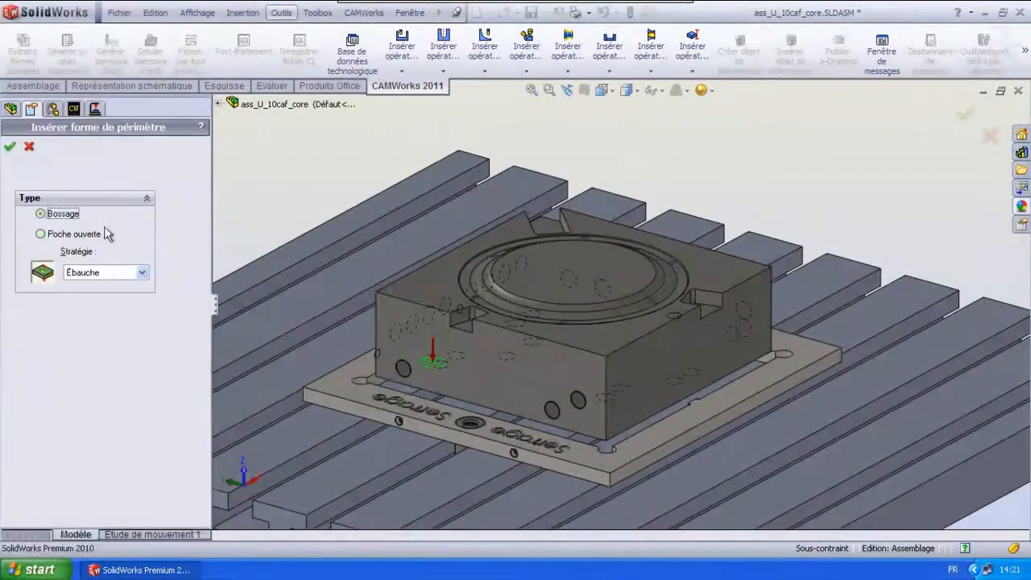
# - Consult the help topic on the Poche ouverte and Bossage perimeter feature types
pyautogui.press('F1')
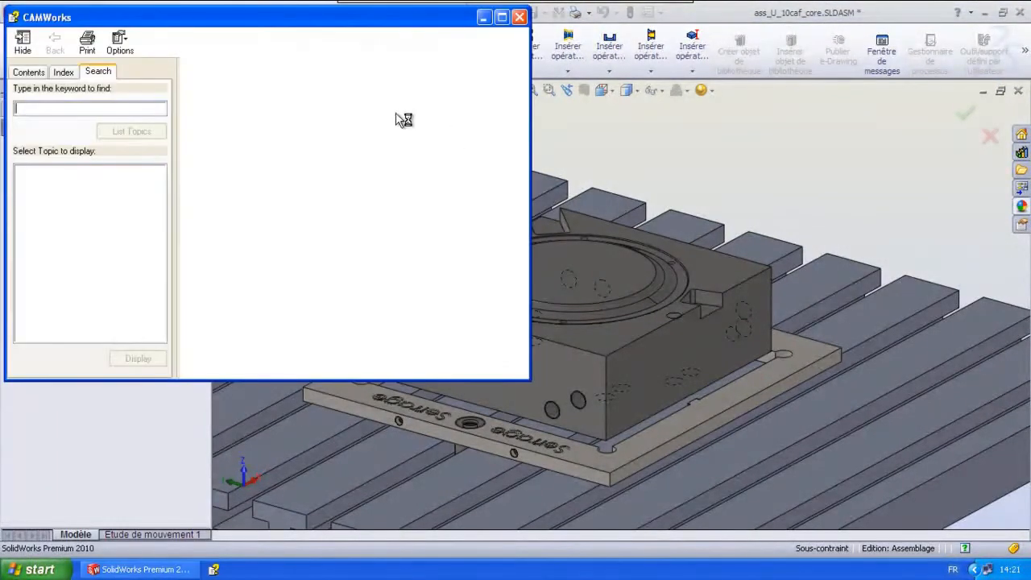
pyautogui.scroll(-5, 266, 208)
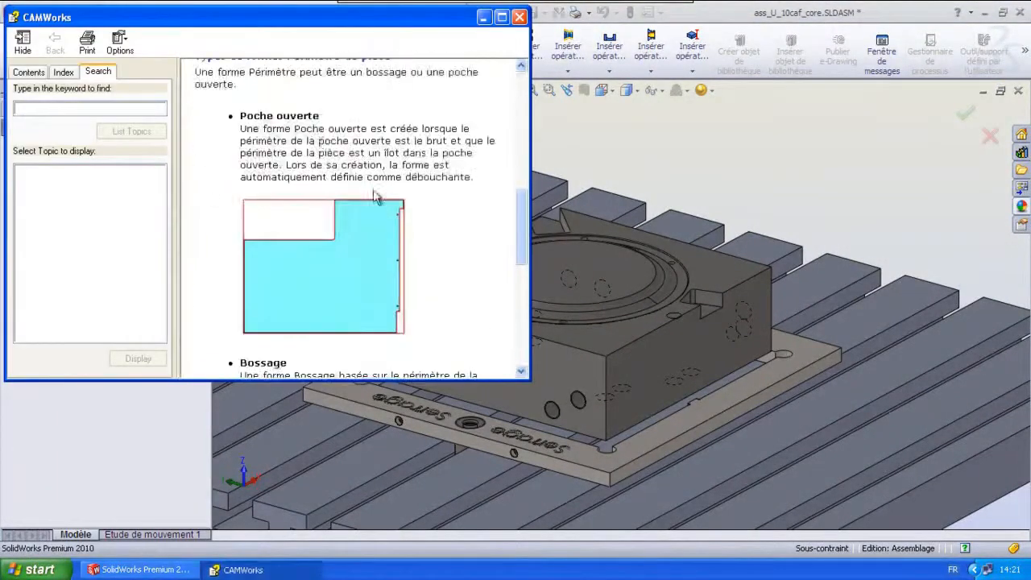
pyautogui.scroll(-5, 266, 207)
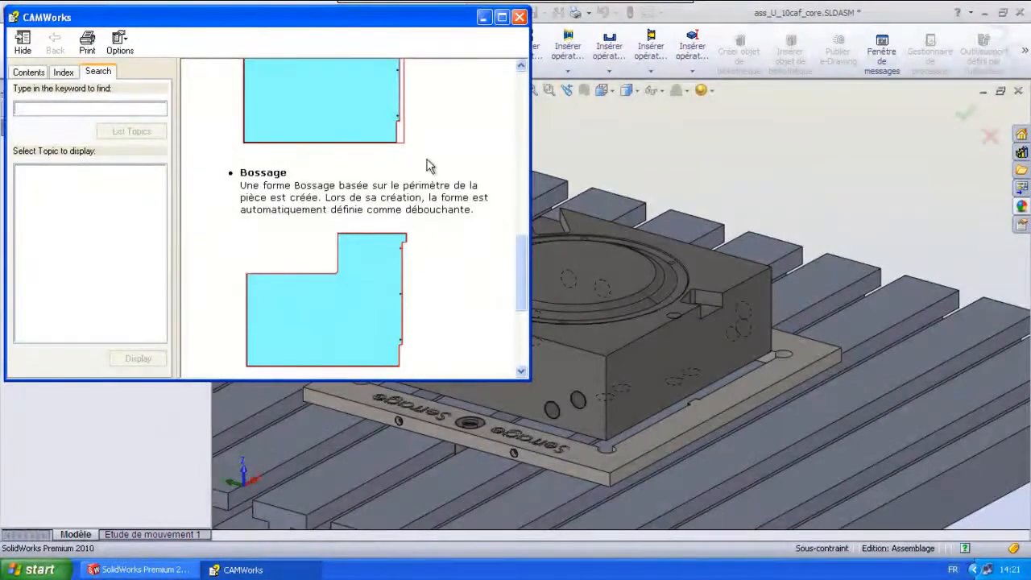
pyautogui.click(520, 16)
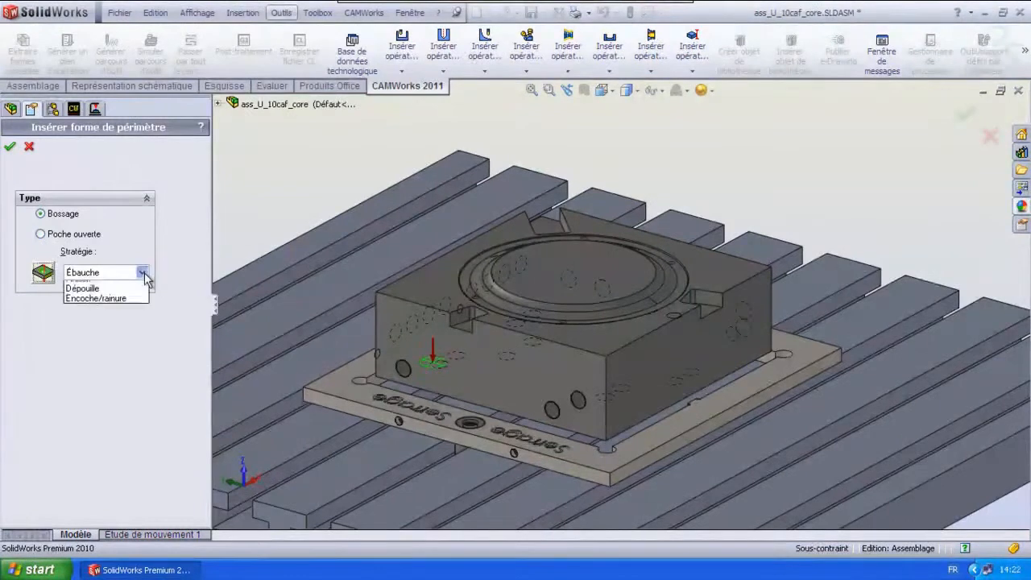
# - Create the part perimeter feature as a Bossage with the Finition strategy
pyautogui.click(144, 273)
pyautogui.click(112, 301)
pyautogui.click(9, 146)
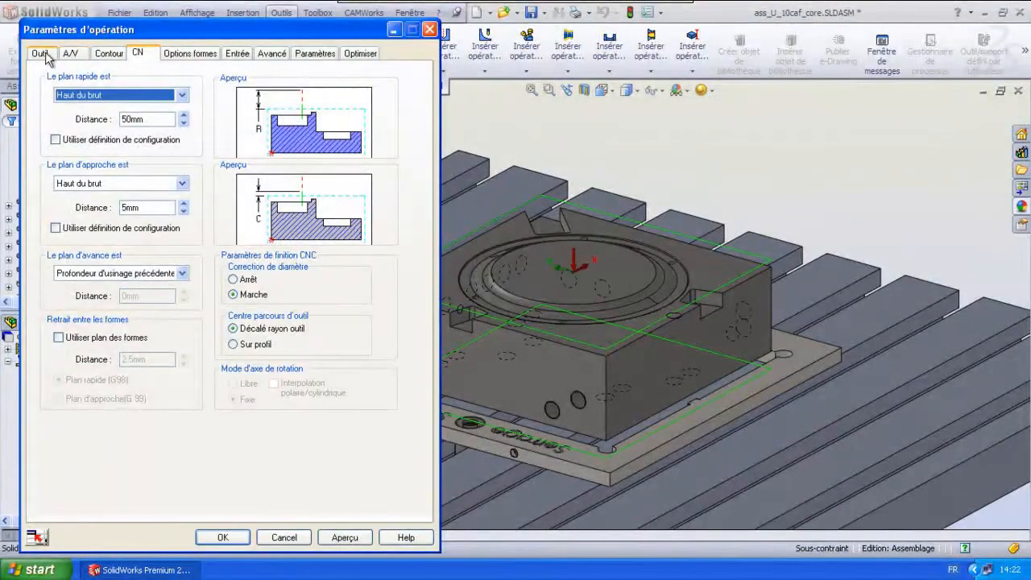
# - Set the contour milling depth parameters: 9.5 mm allowance (Surépaisseur), 2.5 mm first pass and 2.5 mm next pass
pyautogui.click(119, 54)
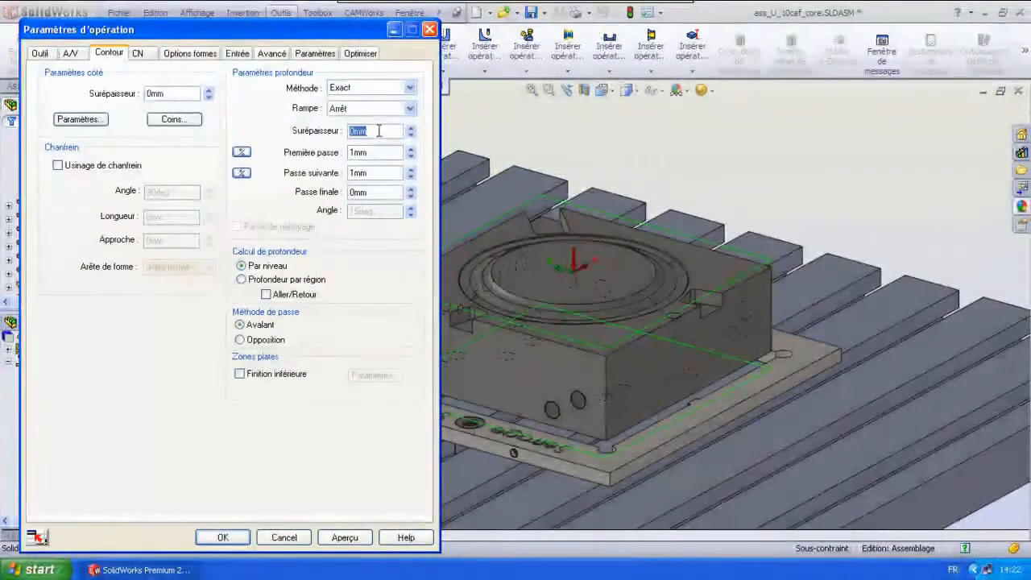
pyautogui.click(503, 352)
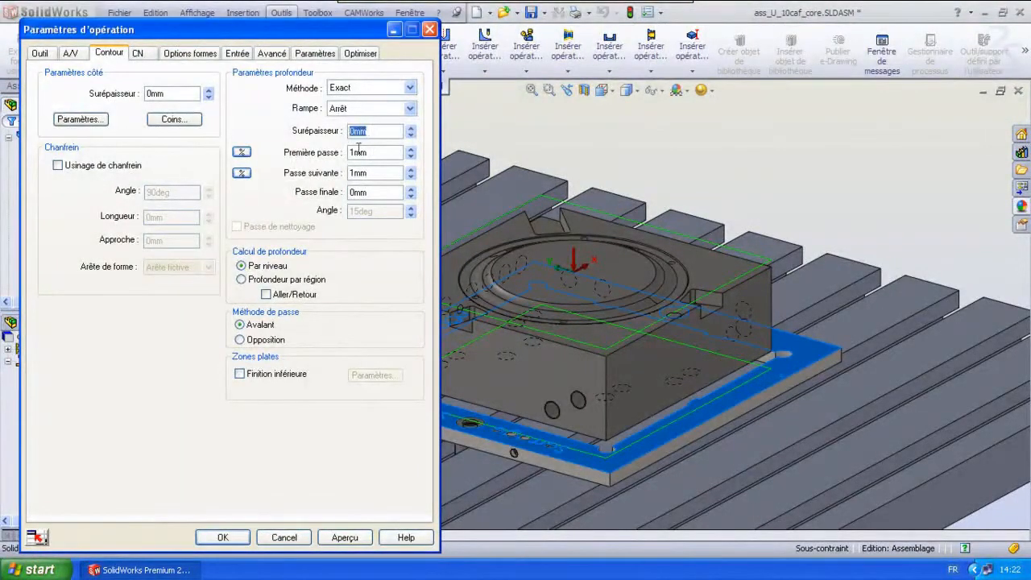
pyautogui.write('9.5')
pyautogui.press('Tab')
pyautogui.write('2.5')
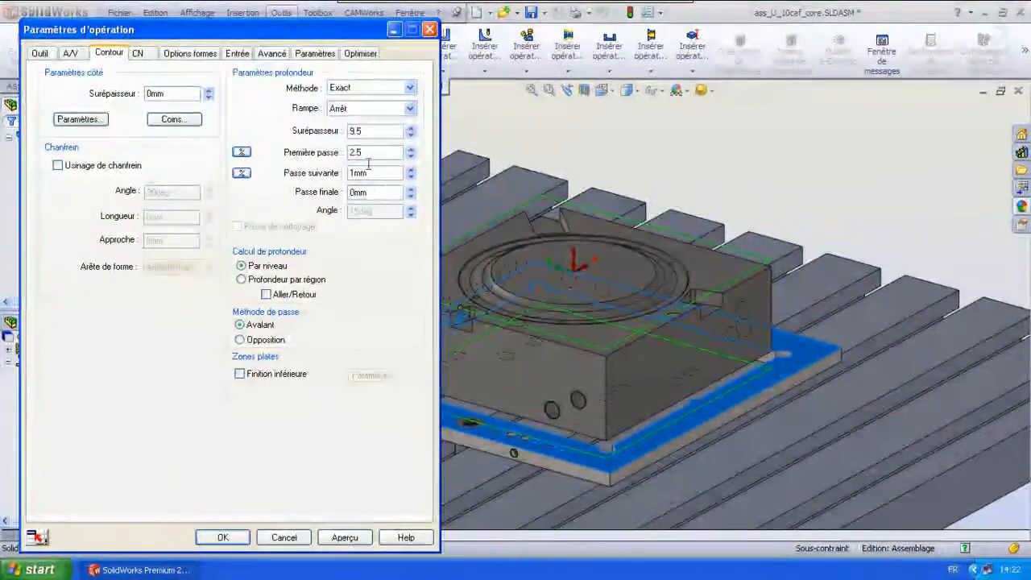
pyautogui.press('Tab')
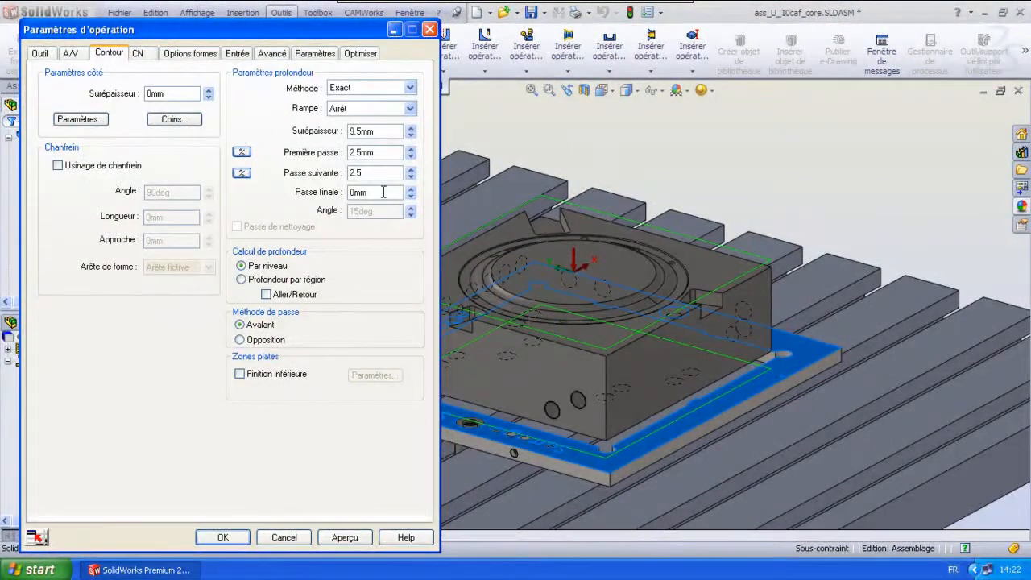
pyautogui.click(375, 172)
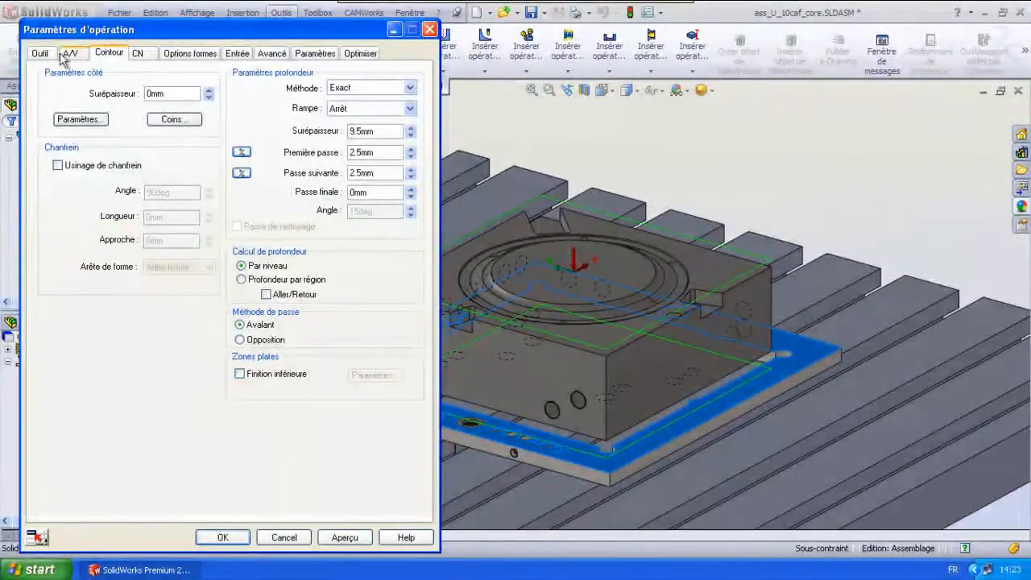
# - Review the tool group holding the 12 mm end mill, accept the contour milling parameters and generate the toolpath
pyautogui.click(42, 53)
pyautogui.click(124, 78)
pyautogui.click(177, 78)
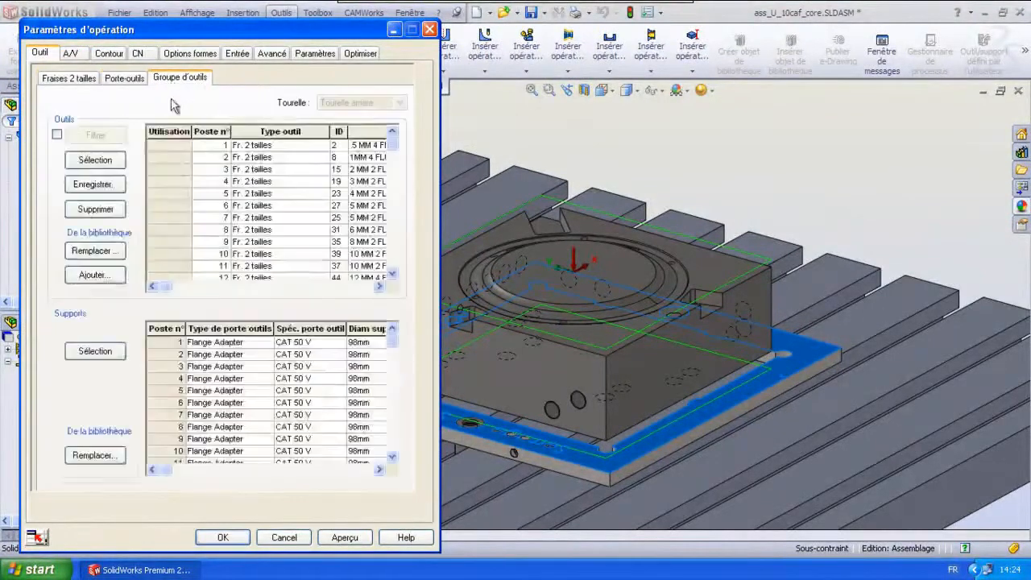
pyautogui.click(378, 286)
pyautogui.moveTo(266, 287); pyautogui.dragTo(171, 293)
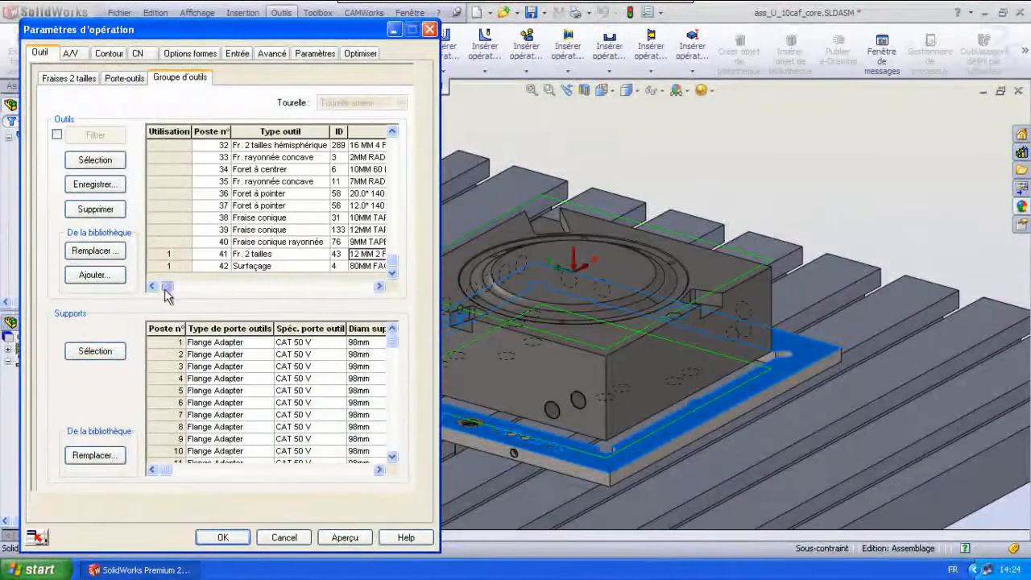
pyautogui.press('Return')
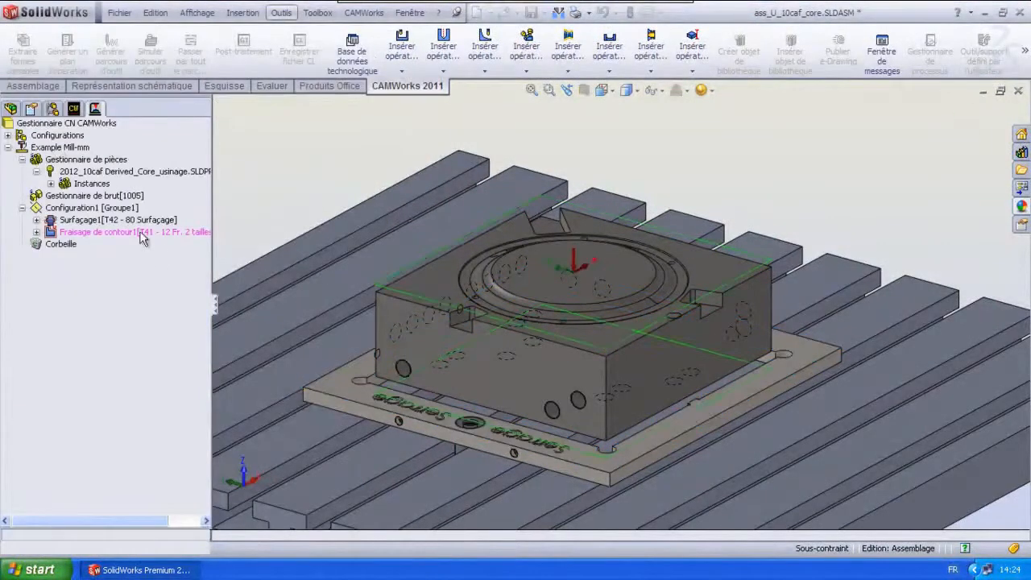
pyautogui.click(118, 55)
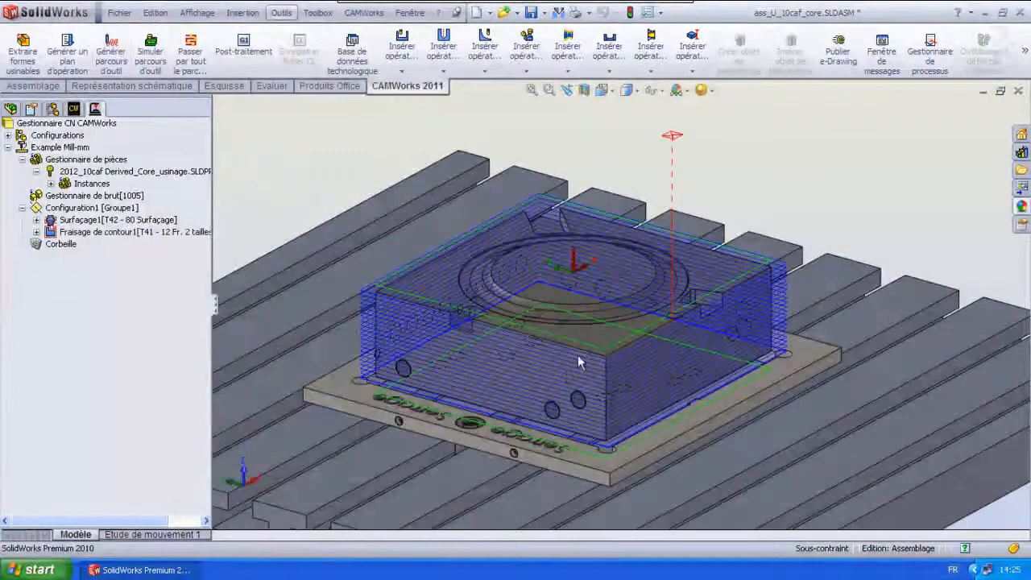
# - Examine the contour milling passes and the tool entry and retract moves around the block and clamping plate
pyautogui.scroll(-3, 577, 363)
pyautogui.moveTo(630, 345); pyautogui.dragTo(705, 469, button='middle')
pyautogui.scroll(-5, 705, 469)
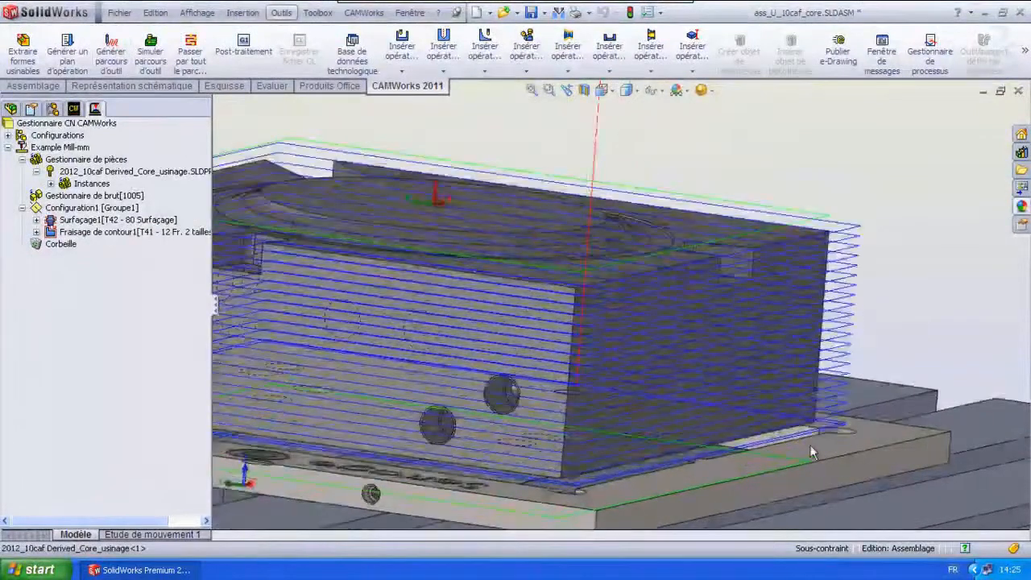
pyautogui.scroll(2, 856, 320)
pyautogui.moveTo(856, 320); pyautogui.dragTo(612, 371, button='middle')
pyautogui.scroll(1, 371, 324)
pyautogui.scroll(2, 372, 322)
pyautogui.scroll(-1, 379, 311)
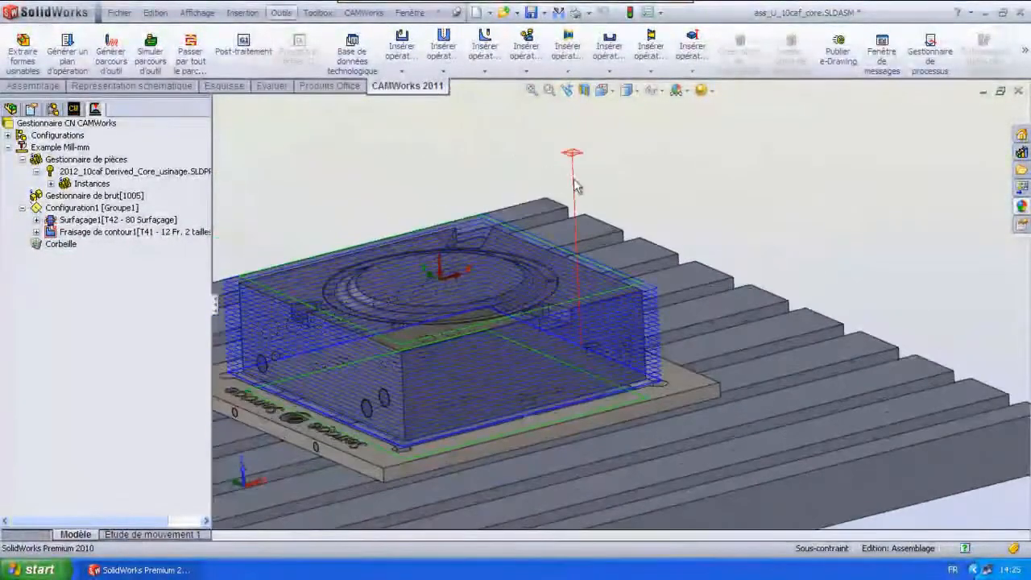
pyautogui.scroll(2, 353, 284)
pyautogui.scroll(-2, 348, 283)
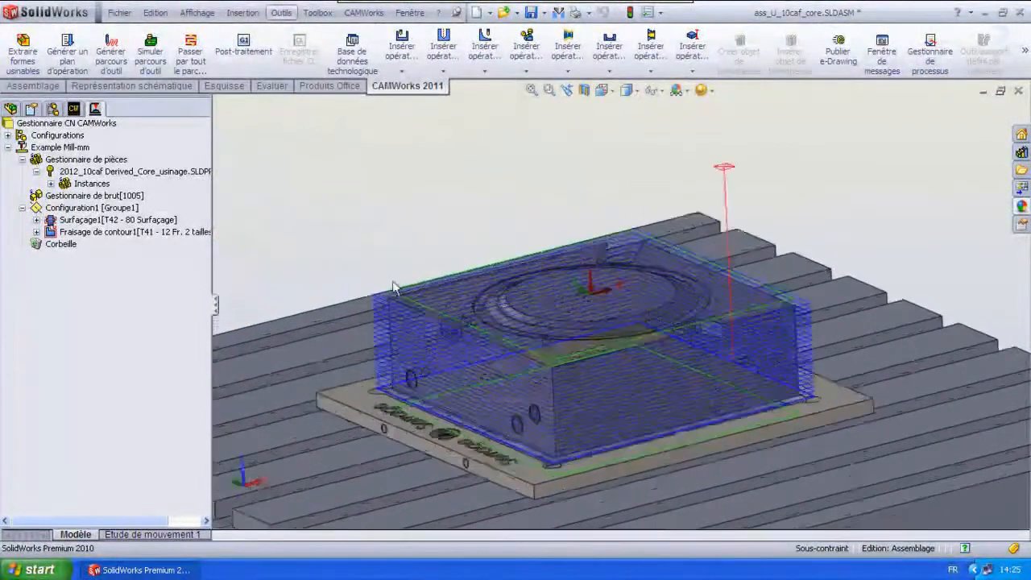
pyautogui.scroll(2, 749, 449)
pyautogui.click(488, 459)
pyautogui.scroll(-5, 559, 292)
pyautogui.click(554, 292)
pyautogui.scroll(-2, 515, 250)
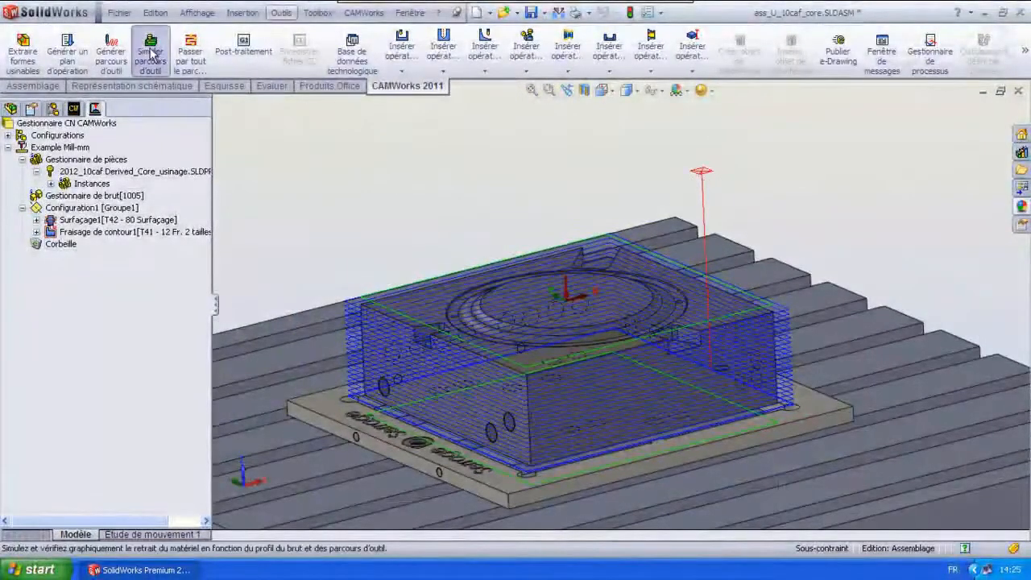
# - Simulate the toolpaths with the three collision checks set to pause on collision
pyautogui.click(150, 53)
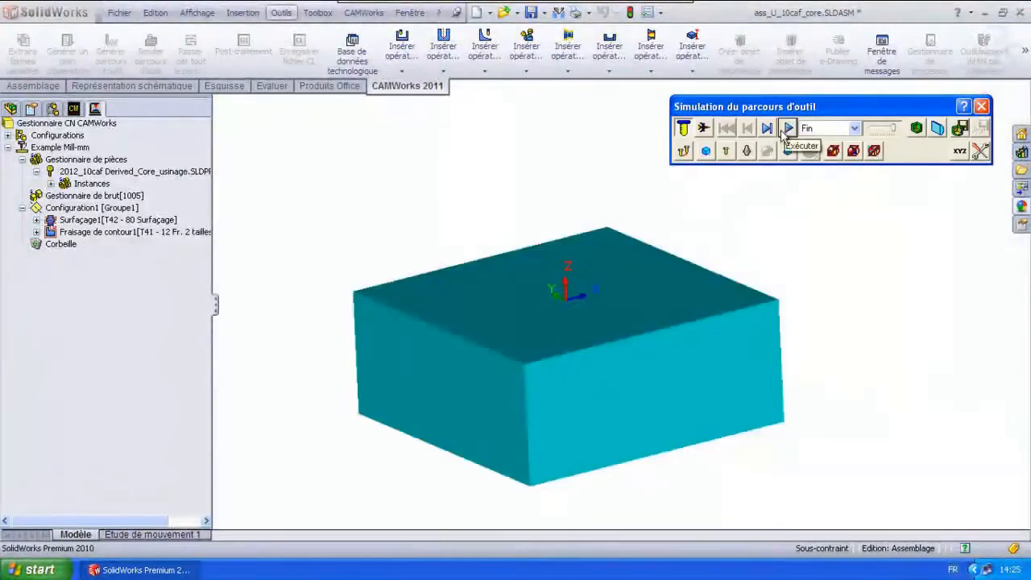
pyautogui.click(874, 150)
pyautogui.click(884, 199)
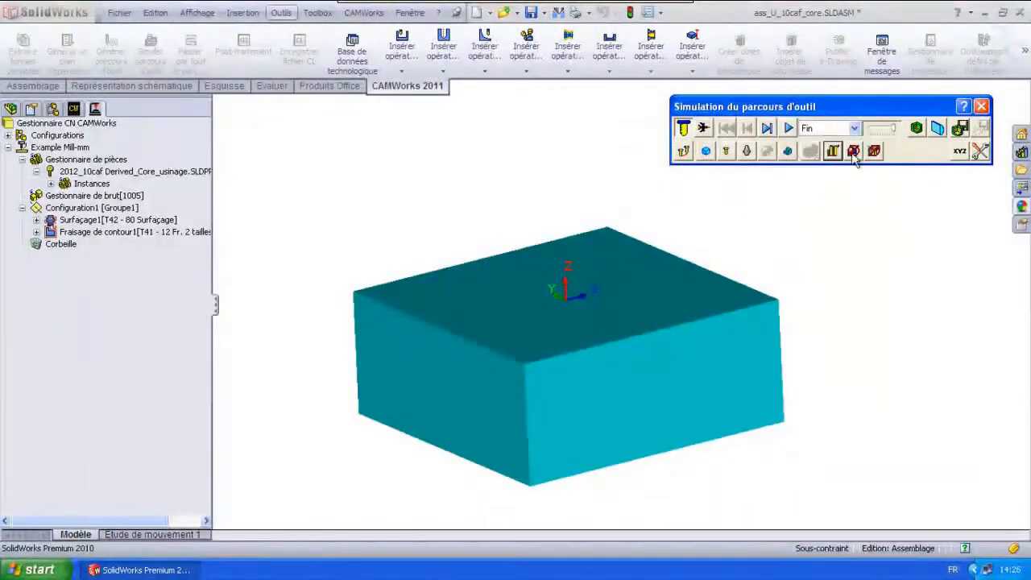
pyautogui.click(874, 150)
pyautogui.click(883, 199)
pyautogui.click(788, 128)
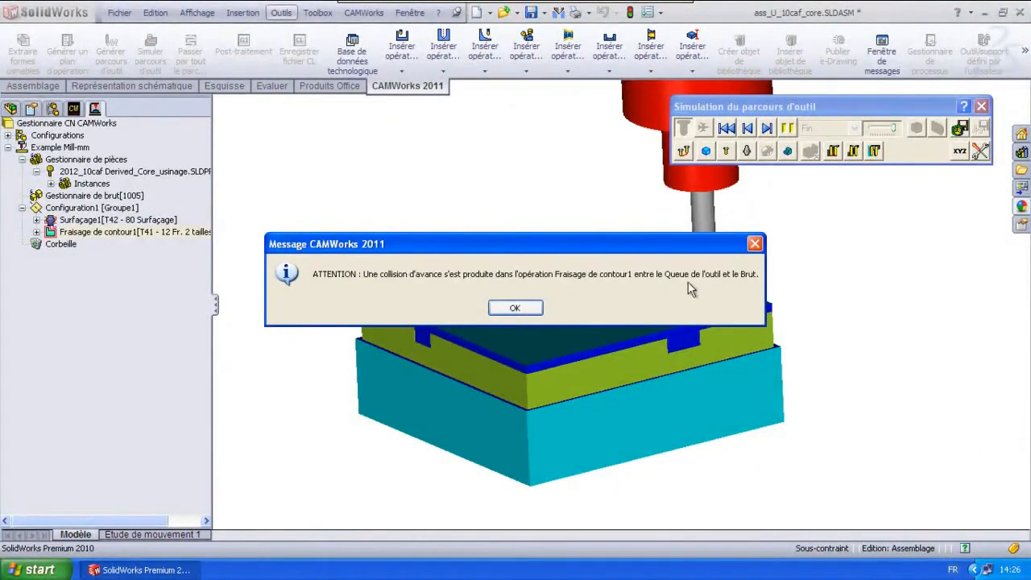
# - Step the contour milling simulation back and forward at the collision point, then resume it
pyautogui.click(515, 309)
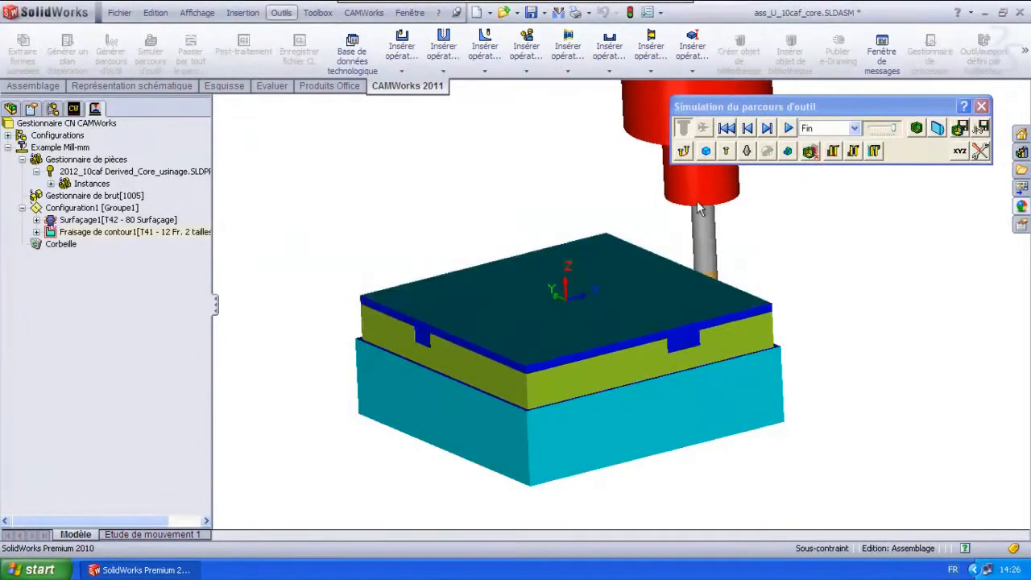
pyautogui.moveTo(773, 257); pyautogui.dragTo(754, 244, button='middle')
pyautogui.click(749, 131)
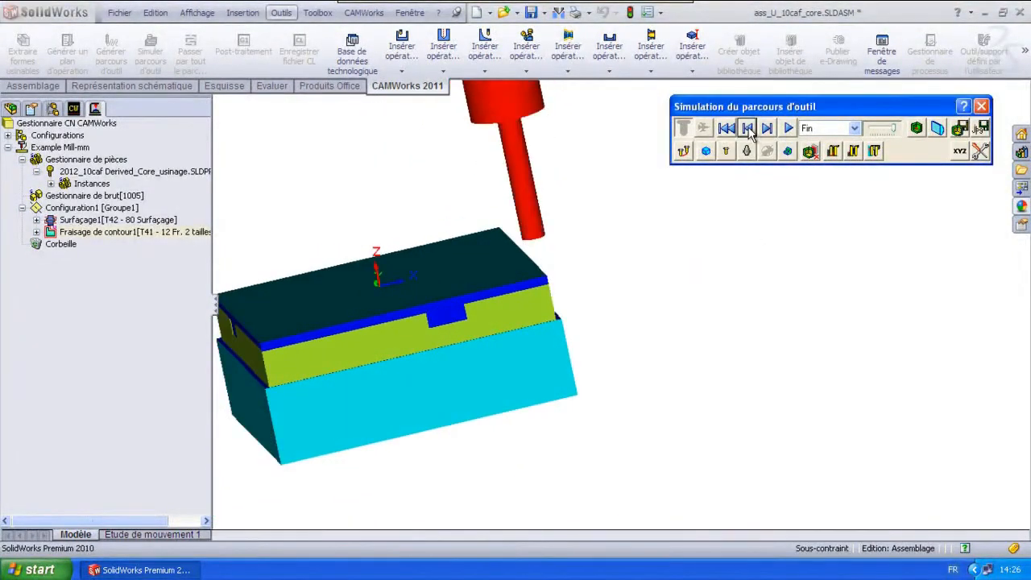
pyautogui.click(768, 129)
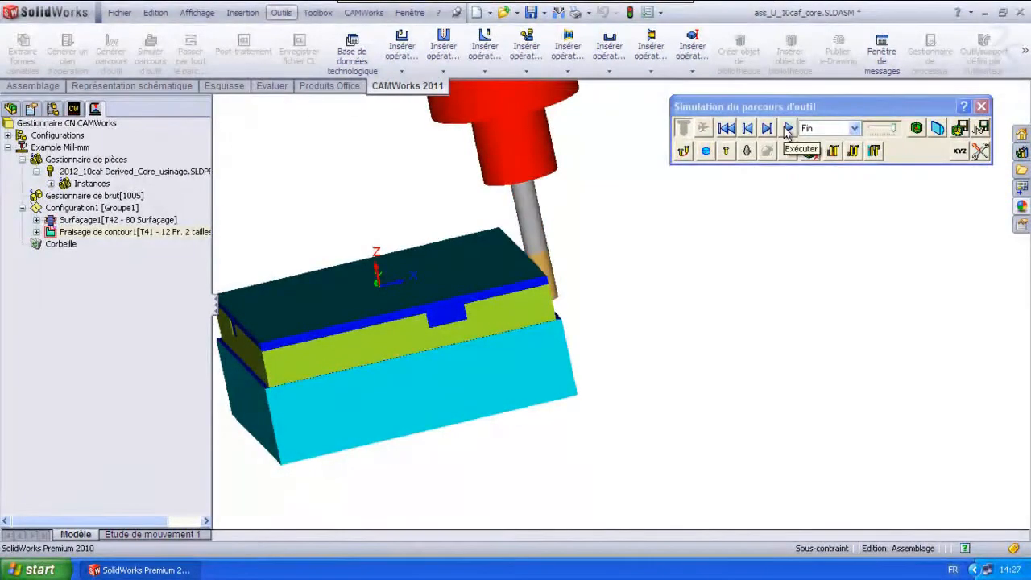
pyautogui.click(788, 131)
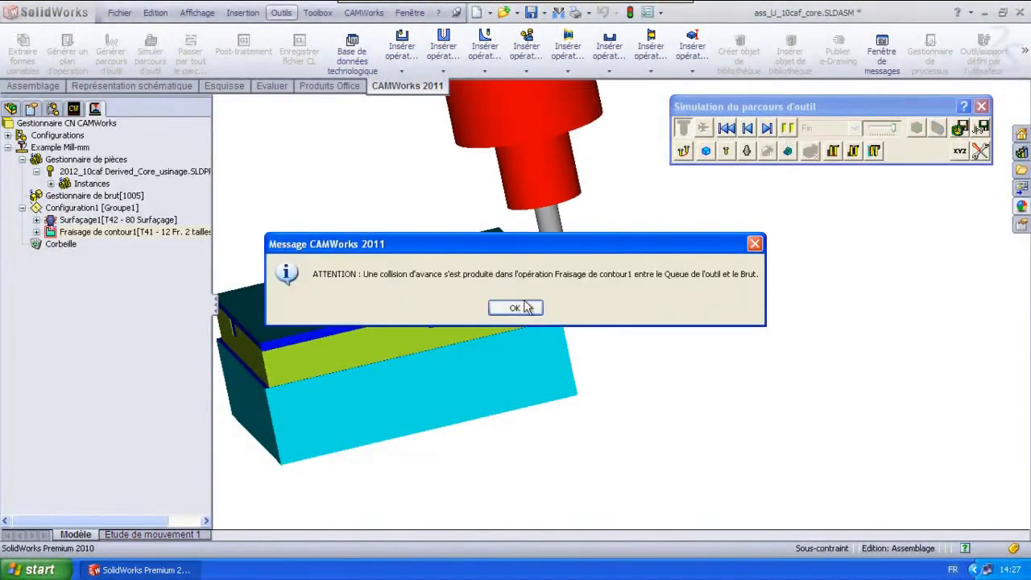
pyautogui.click(519, 305)
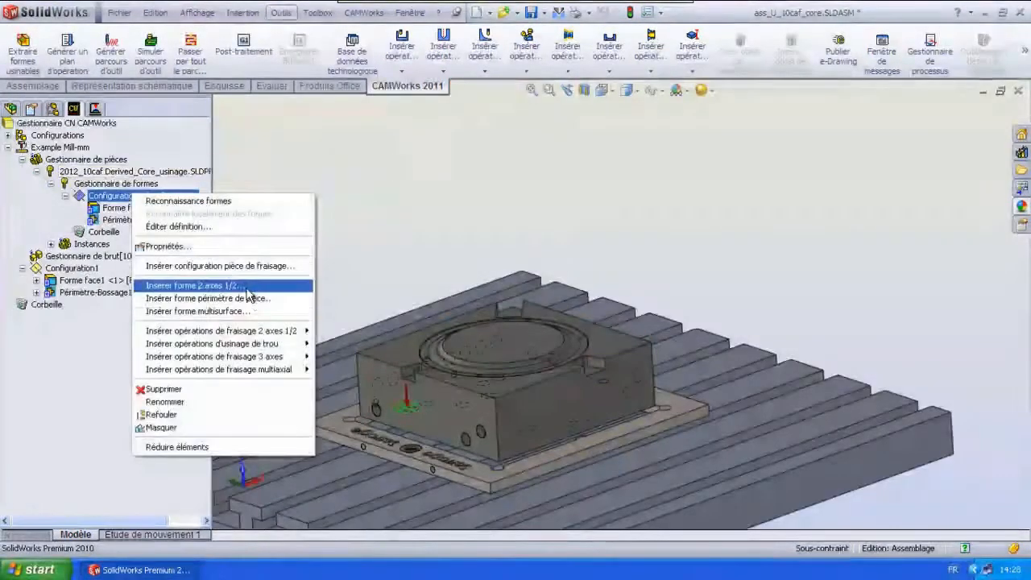
# - Insert a 2.5-axis feature of type Encoche/rainure in Multiple mode from the floor faces of the block's three notches
pyautogui.click(193, 285)
pyautogui.click(141, 64)
pyautogui.click(140, 64)
pyautogui.click(139, 64)
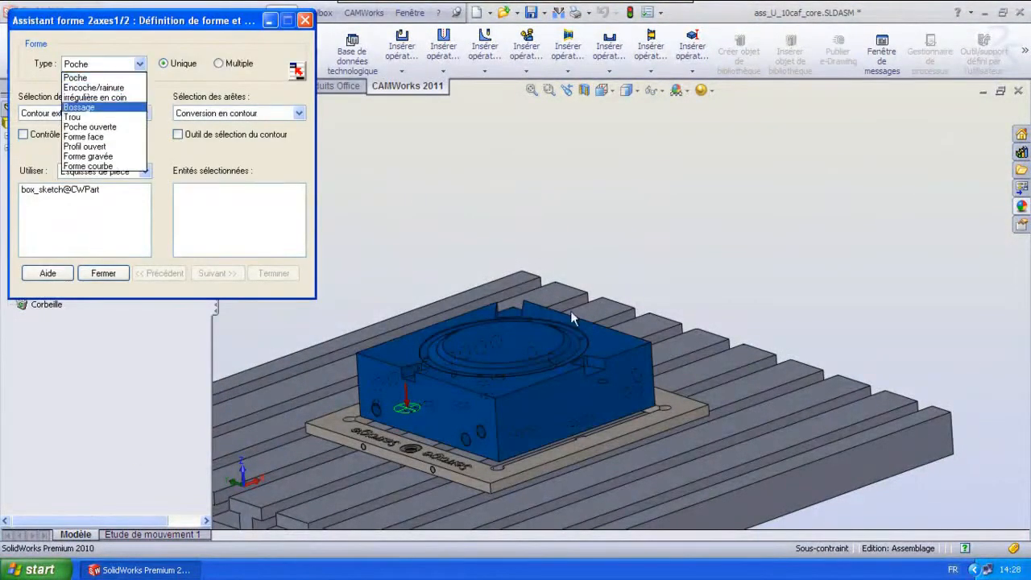
pyautogui.click(103, 88)
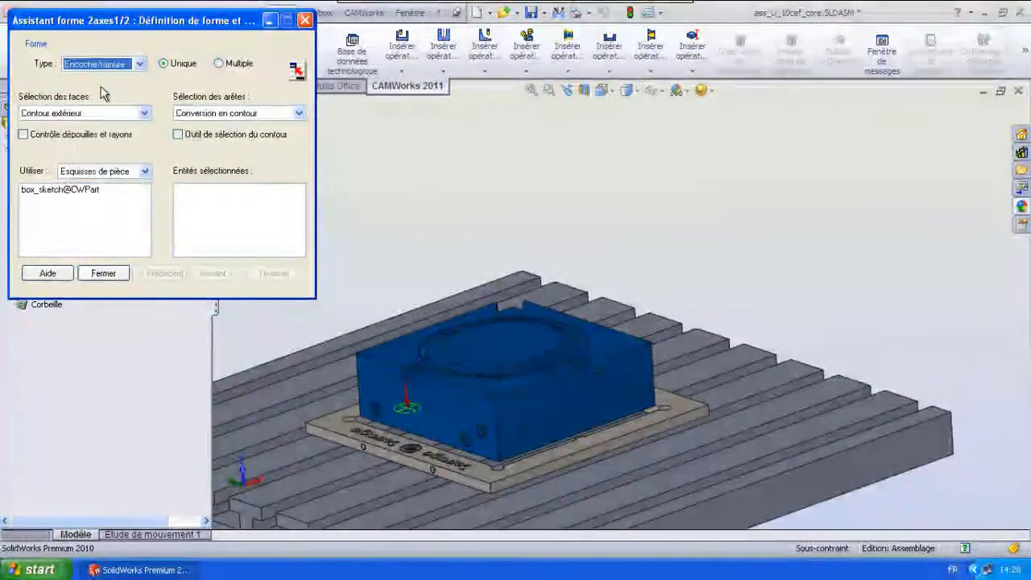
pyautogui.click(219, 63)
pyautogui.scroll(-5, 508, 350)
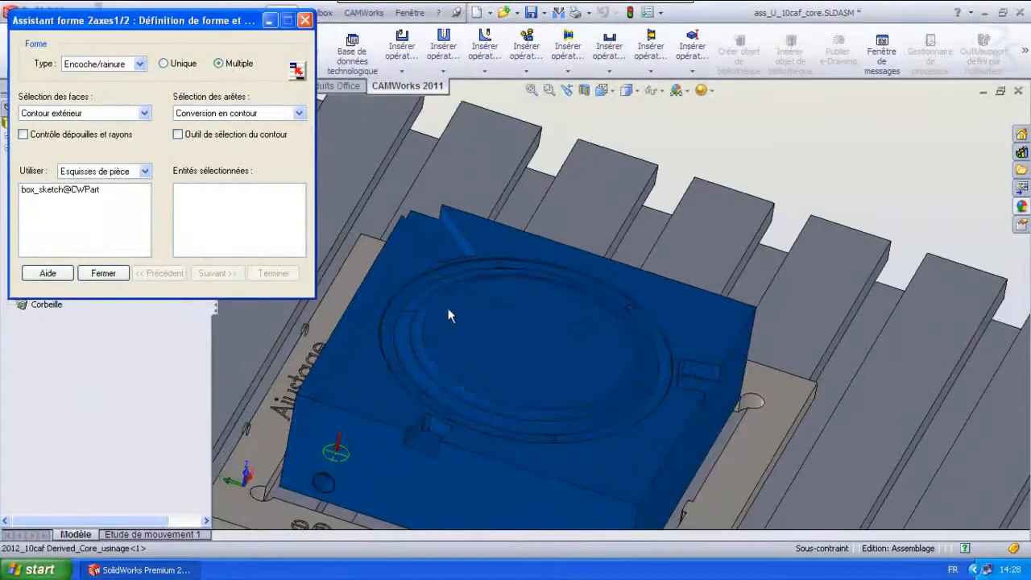
pyautogui.click(434, 233)
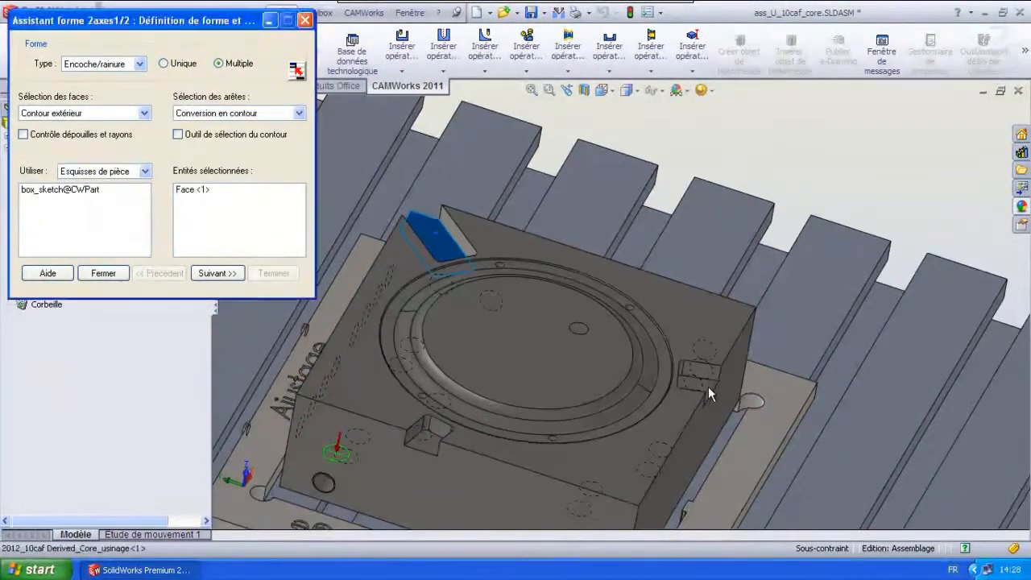
pyautogui.click(708, 386)
pyautogui.click(426, 443)
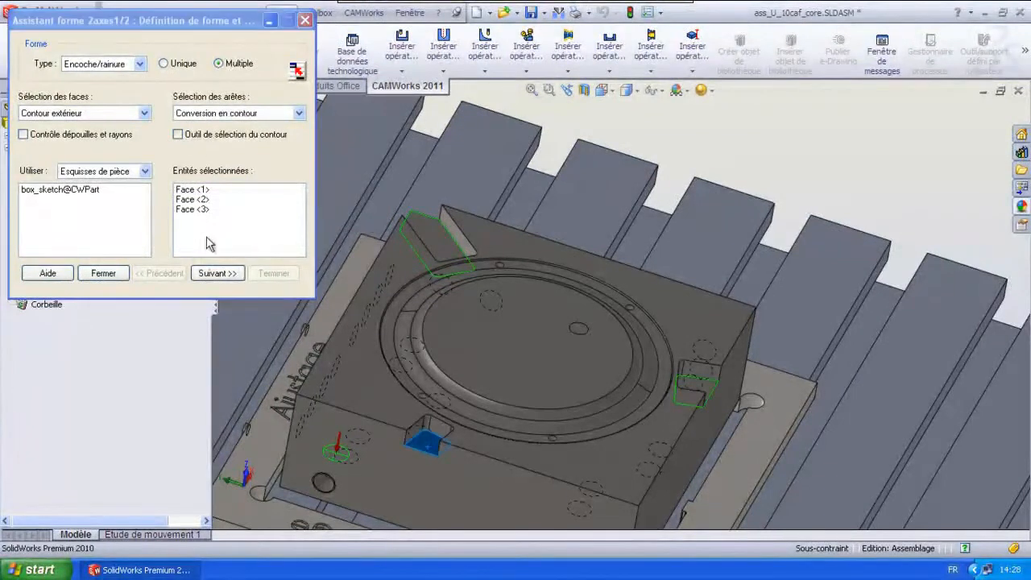
# - End the notch features with Jusqu'à face at the core's central circular face, use the Ébauche finition strategy and finish the wizard
pyautogui.click(218, 273)
pyautogui.click(181, 64)
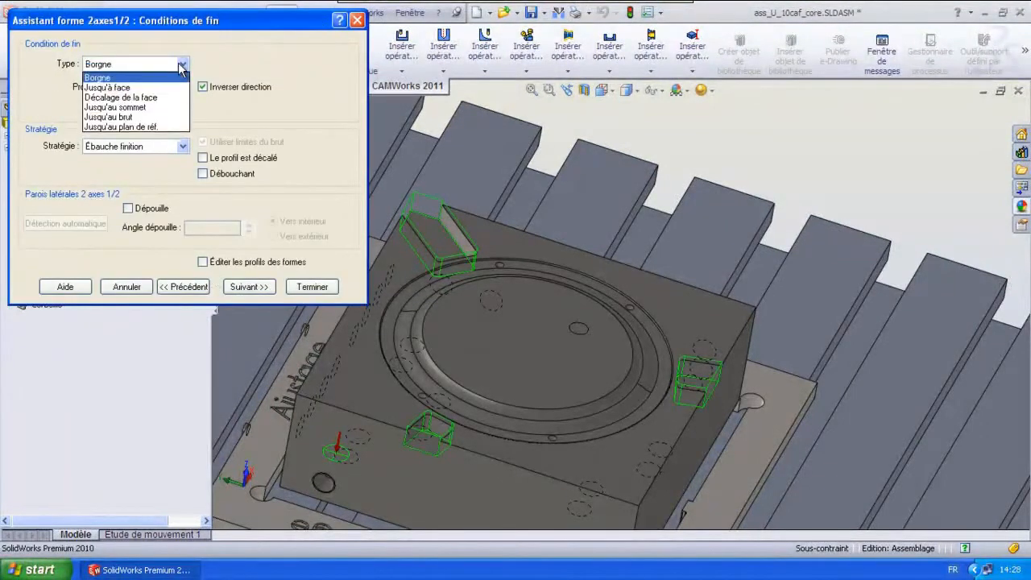
pyautogui.click(141, 87)
pyautogui.click(541, 356)
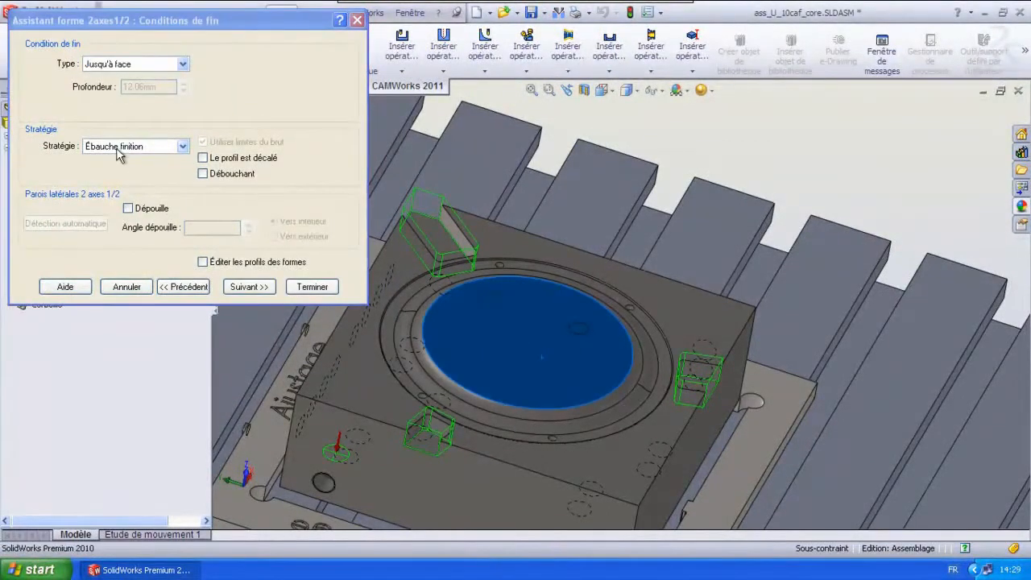
pyautogui.click(183, 147)
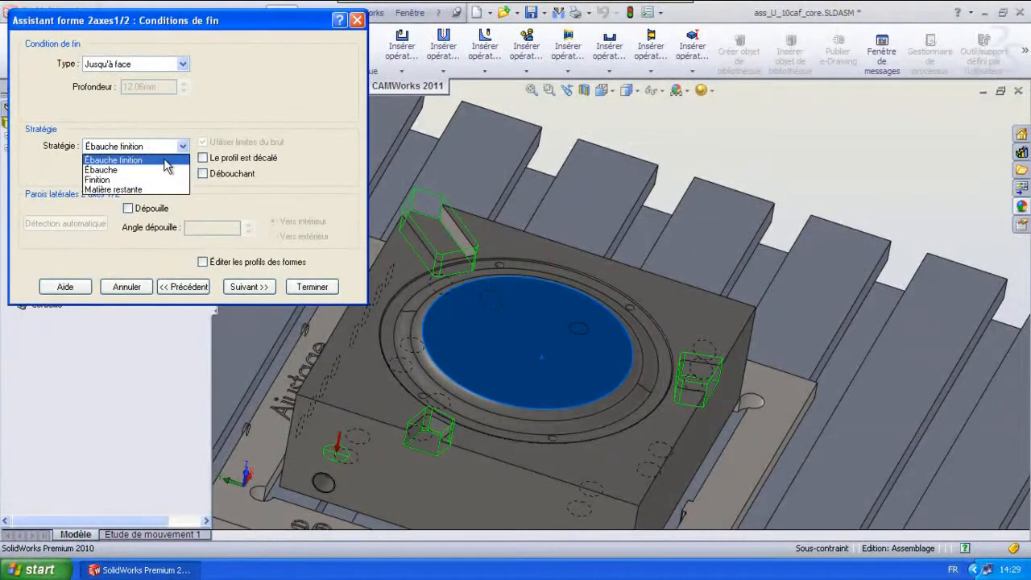
pyautogui.click(166, 160)
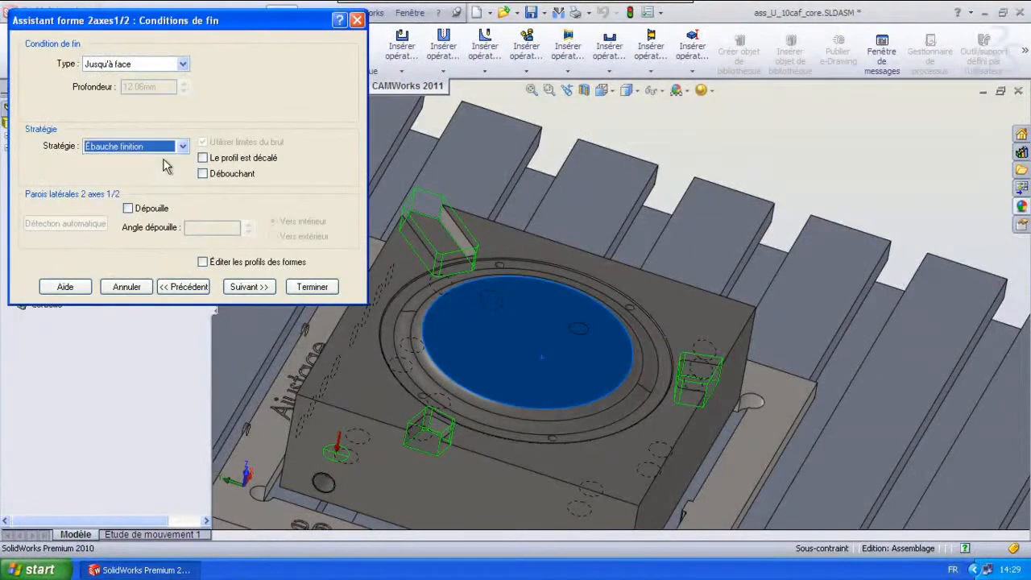
pyautogui.click(254, 288)
pyautogui.click(278, 256)
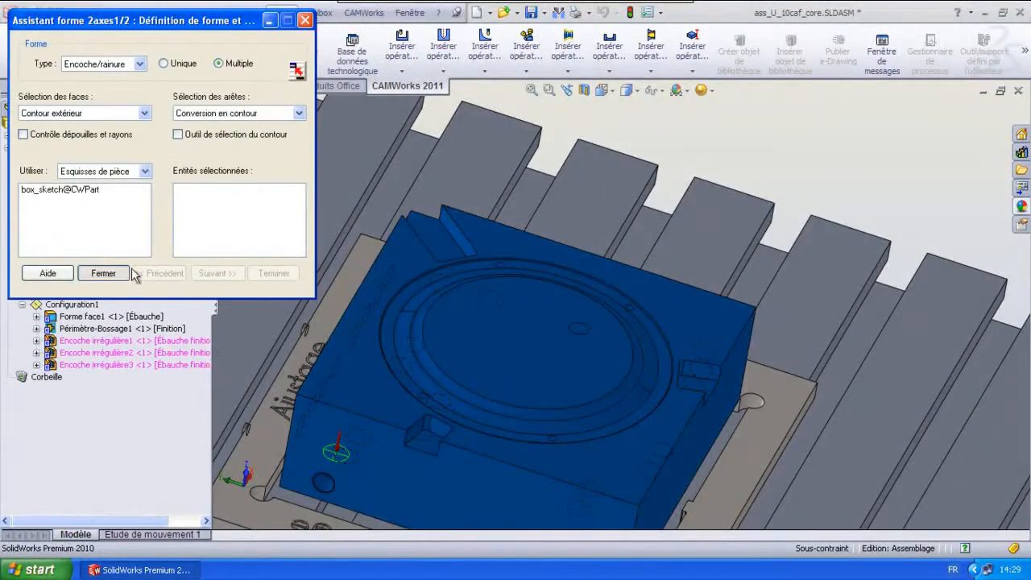
pyautogui.click(103, 274)
# - Try to generate toolpaths for the three irregular notch features selected together
pyautogui.click(144, 233)
pyautogui.keyDown('ctrl'); pyautogui.click(143, 243); pyautogui.keyUp('ctrl')
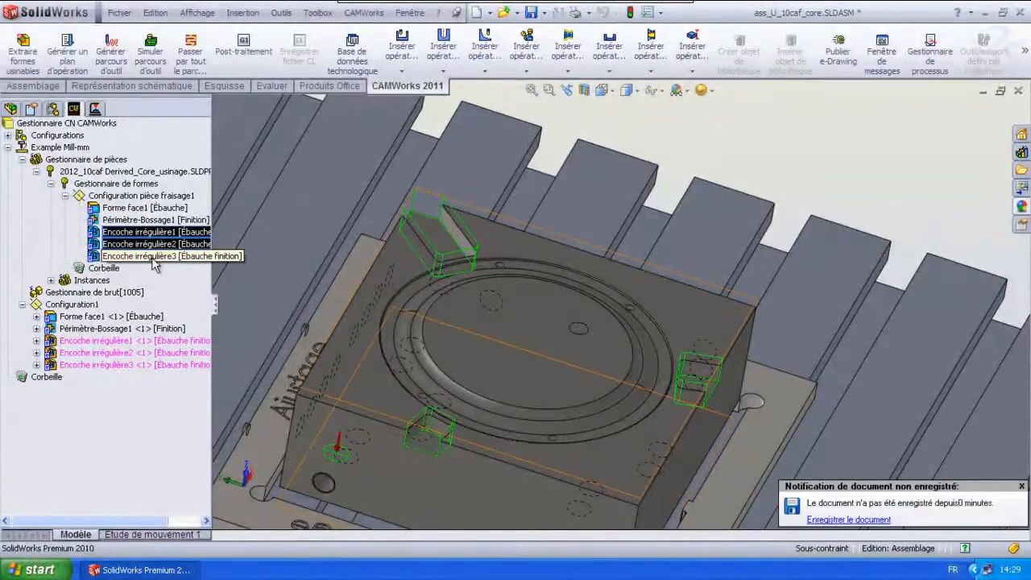
pyautogui.keyDown('ctrl'); pyautogui.click(152, 257); pyautogui.keyUp('ctrl')
pyautogui.click(110, 55)
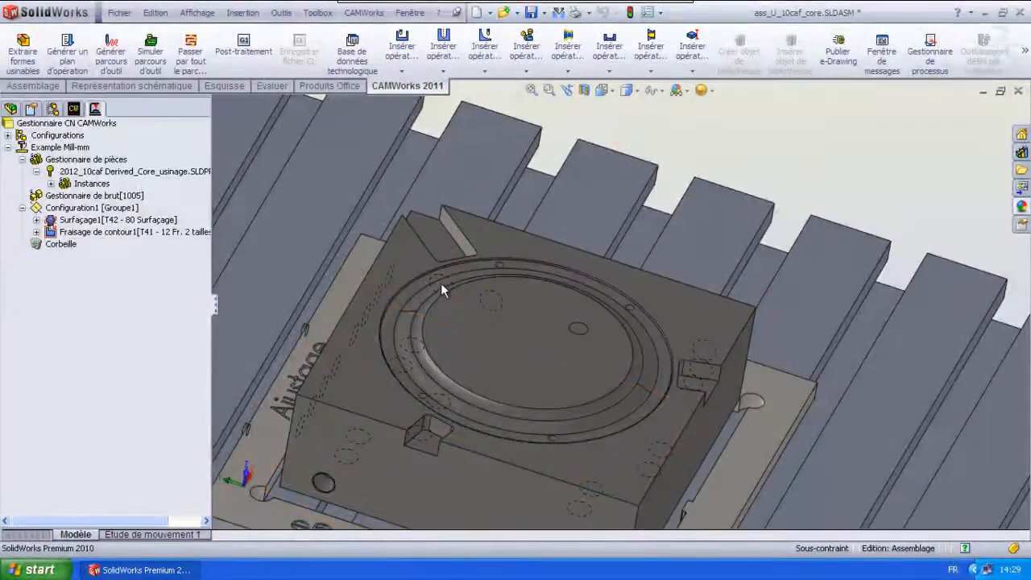
pyautogui.scroll(2, 608, 363)
pyautogui.moveTo(632, 382)
pyautogui.mouseDown(button='middle')
pyautogui.moveTo(612, 300)
pyautogui.moveTo(615, 371)
pyautogui.mouseUp(button='middle')
pyautogui.scroll(-3, 615, 371)
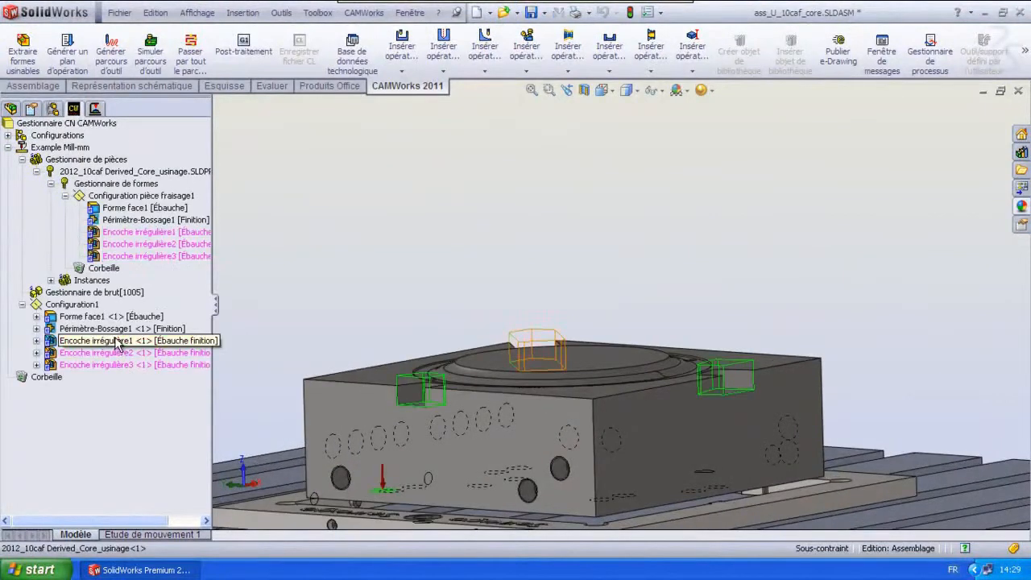
# - Generate the operation plan for the three irregular notch features with the Mettre à jour option and generate the toolpaths
pyautogui.click(116, 344)
pyautogui.keyDown('ctrl'); pyautogui.click(121, 353); pyautogui.keyUp('ctrl')
pyautogui.keyDown('ctrl'); pyautogui.click(132, 364); pyautogui.keyUp('ctrl')
pyautogui.click(81, 60)
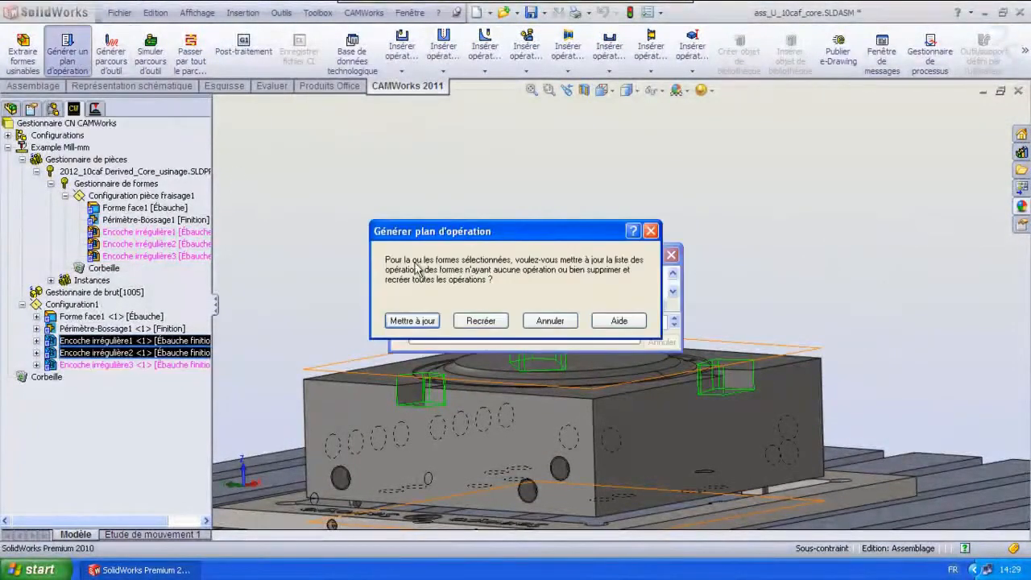
pyautogui.click(412, 321)
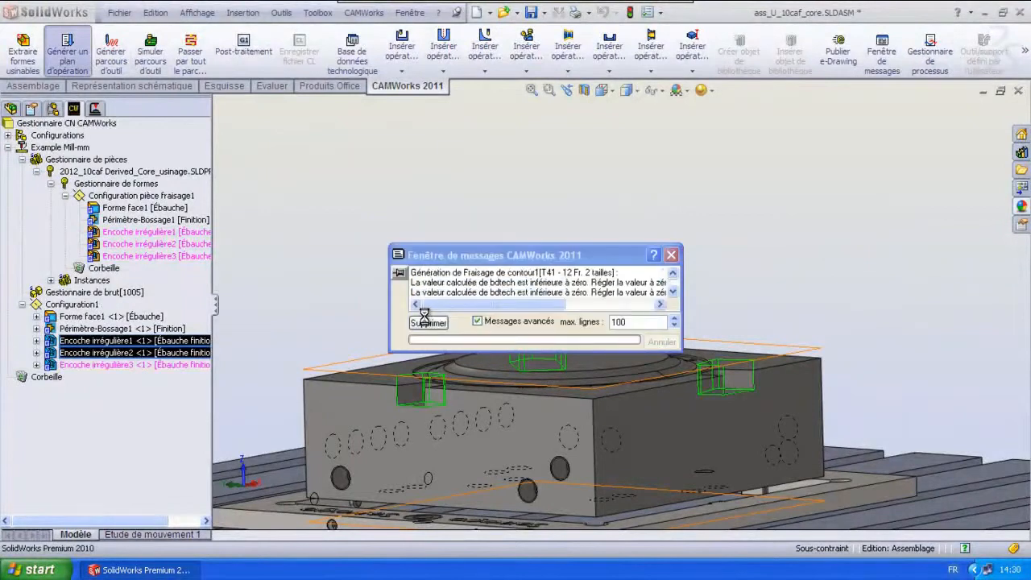
pyautogui.click(115, 61)
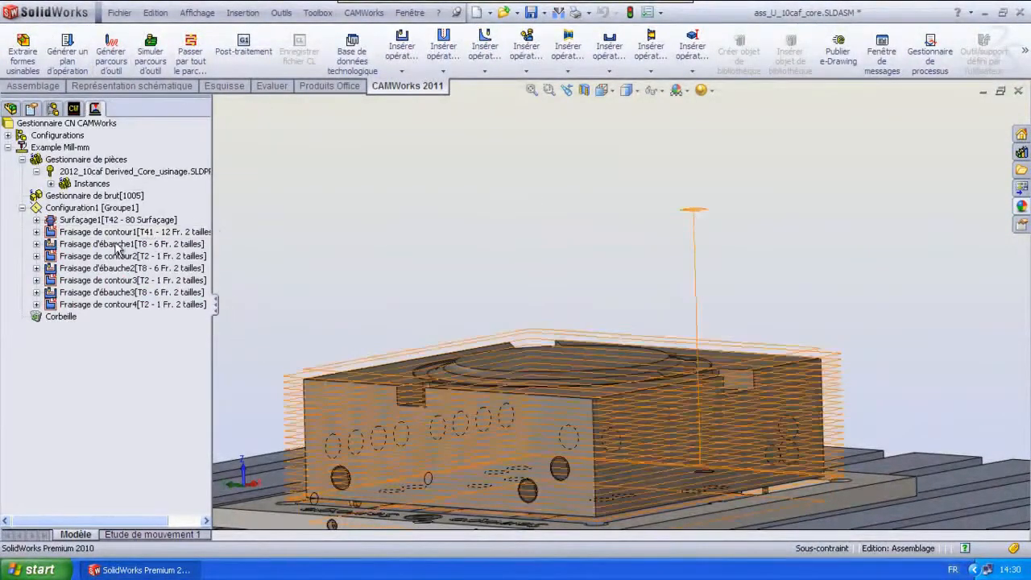
# - Assign the 4 mm two-flute end mill at station 5 to Fraisage de contour2, replacing the corresponding tool holder too
pyautogui.click(153, 244)
pyautogui.doubleClick(159, 260)
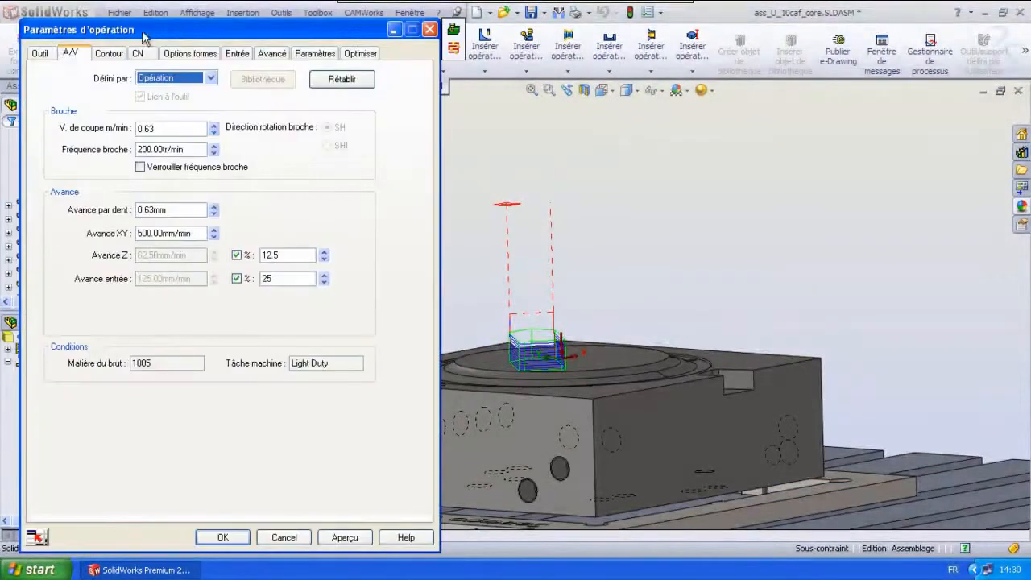
pyautogui.click(41, 53)
pyautogui.click(175, 81)
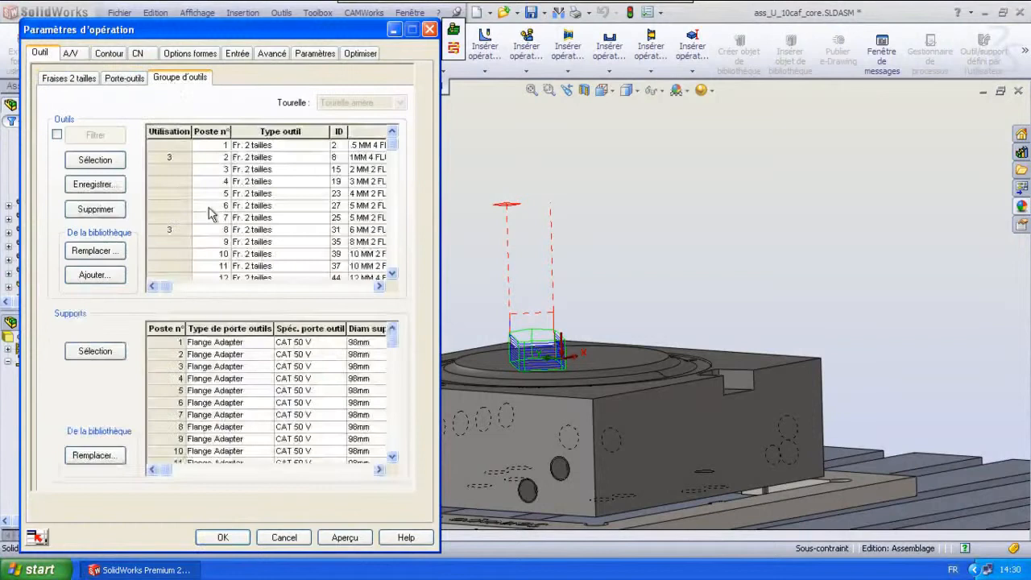
pyautogui.click(363, 194)
pyautogui.click(153, 286)
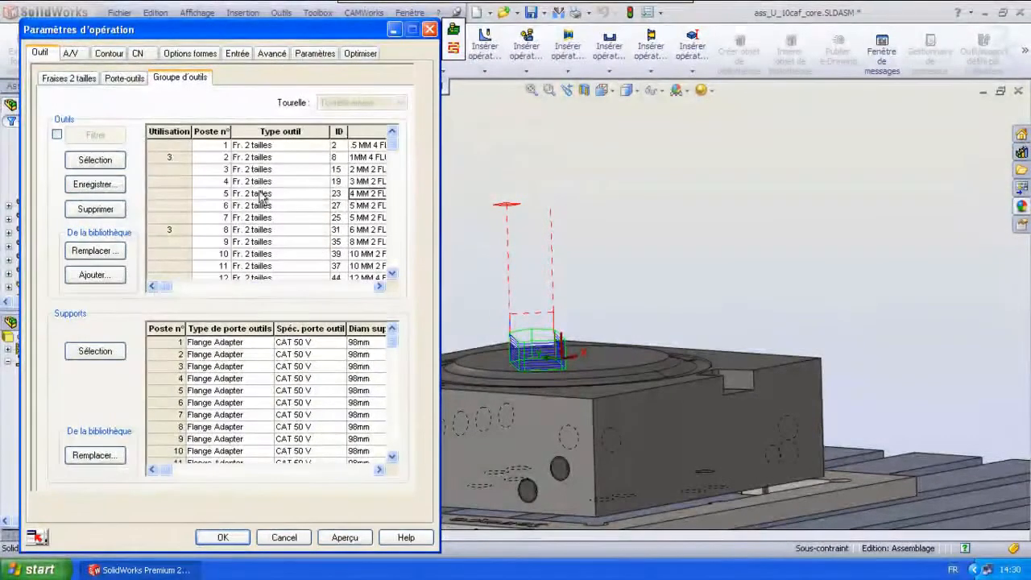
pyautogui.click(114, 164)
pyautogui.click(204, 323)
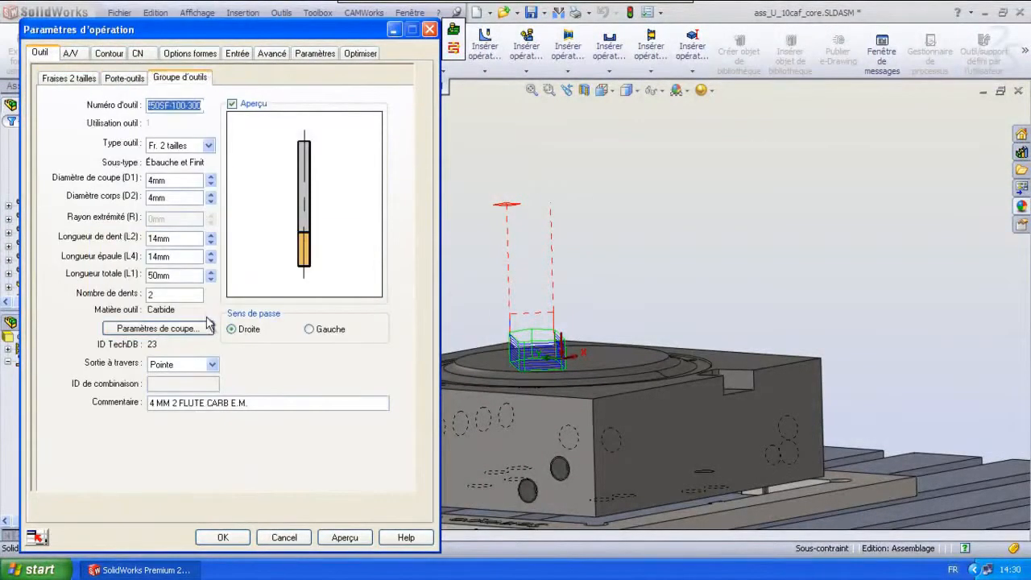
pyautogui.click(237, 538)
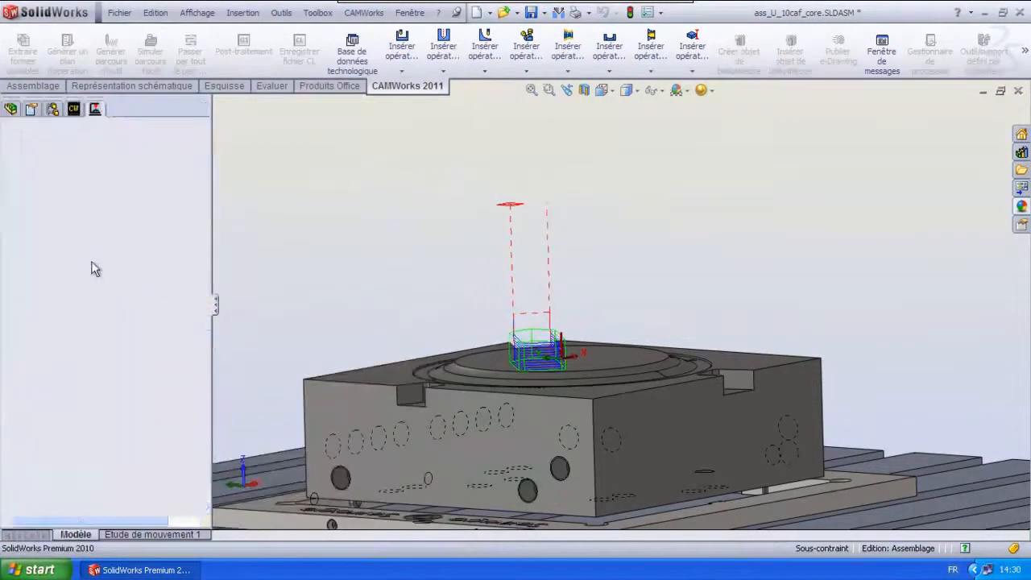
# - Assign the station 5 end mill, 4 mm diameter, and its corresponding holder to Fraisage de contour3
pyautogui.doubleClick(143, 282)
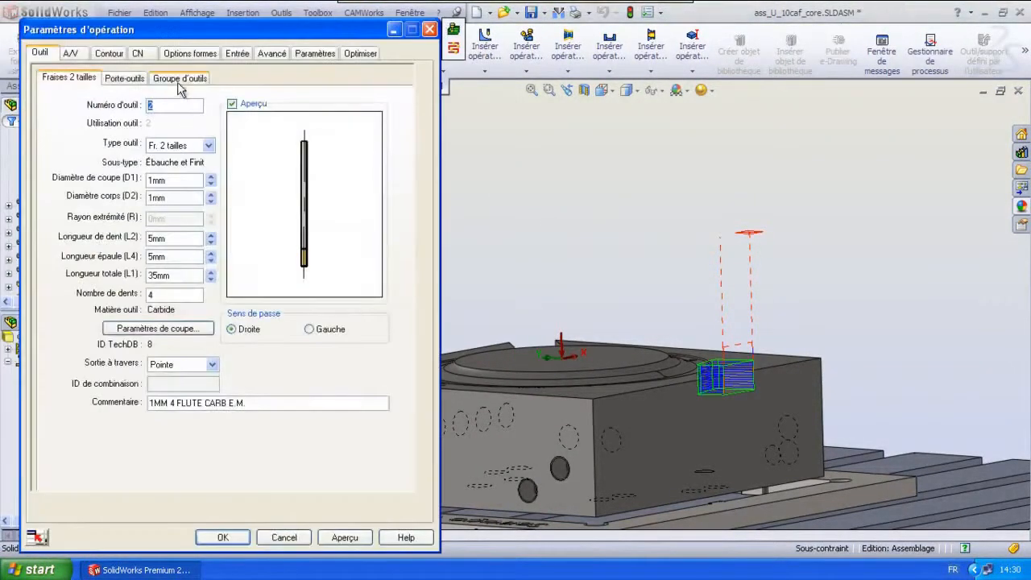
pyautogui.click(179, 83)
pyautogui.click(175, 193)
pyautogui.click(113, 163)
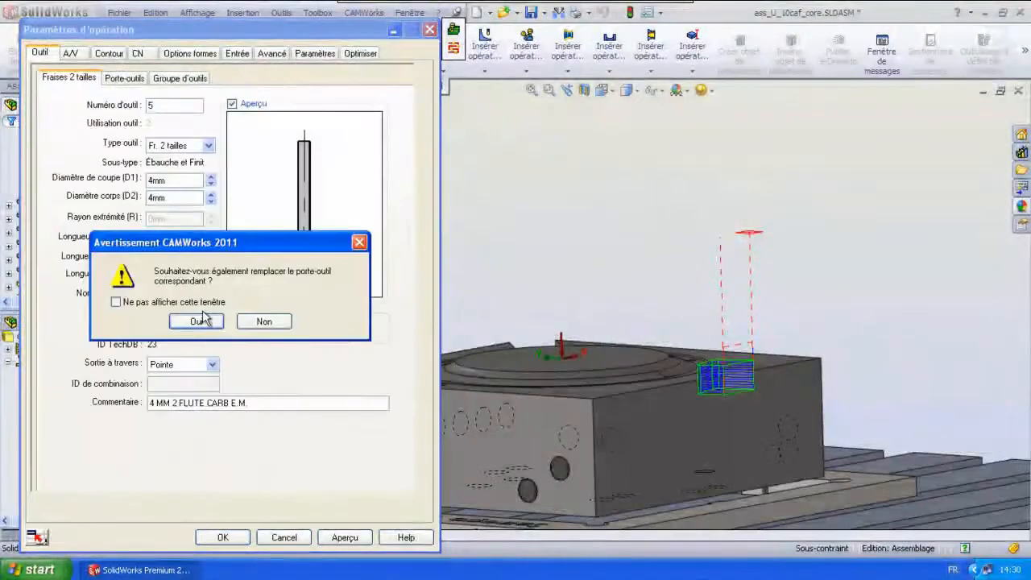
pyautogui.click(200, 320)
pyautogui.click(224, 537)
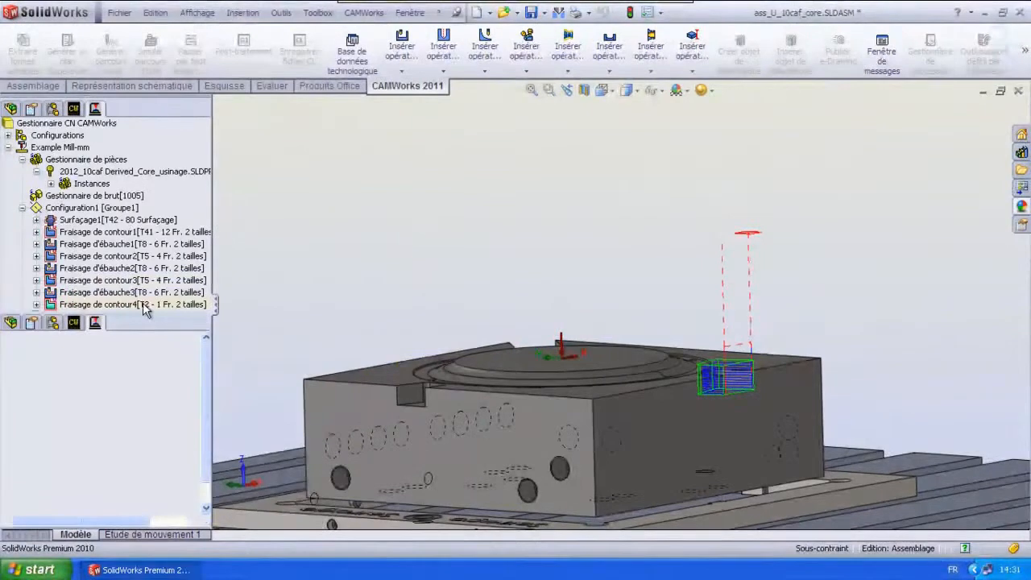
# - Assign the 4 mm end mill T5 to Fraisage de contour4 and set its first and subsequent depth passes to 2 mm
pyautogui.doubleClick(141, 305)
pyautogui.click(173, 78)
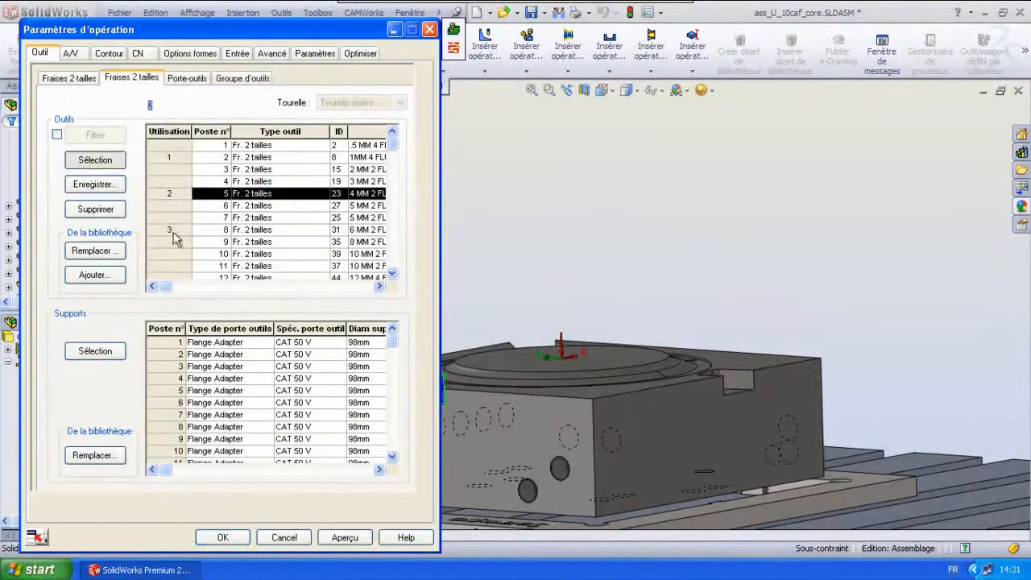
pyautogui.click(95, 159)
pyautogui.click(111, 53)
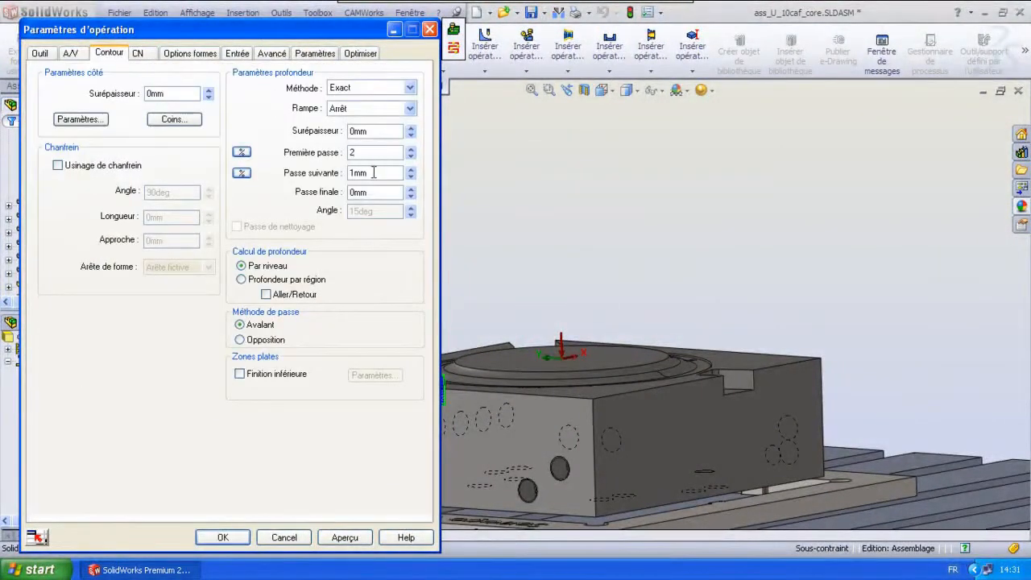
pyautogui.write('2')
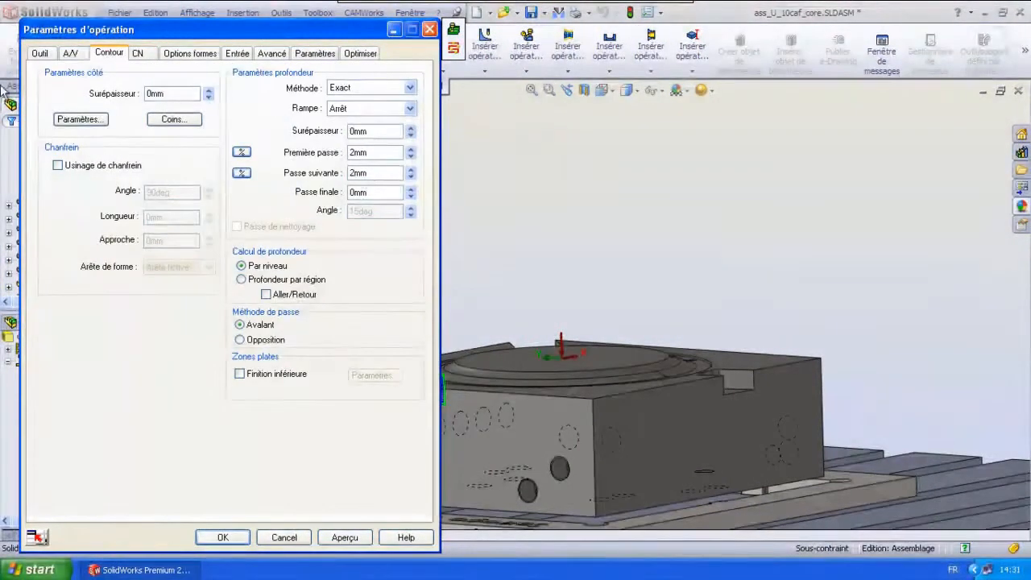
pyautogui.click(223, 537)
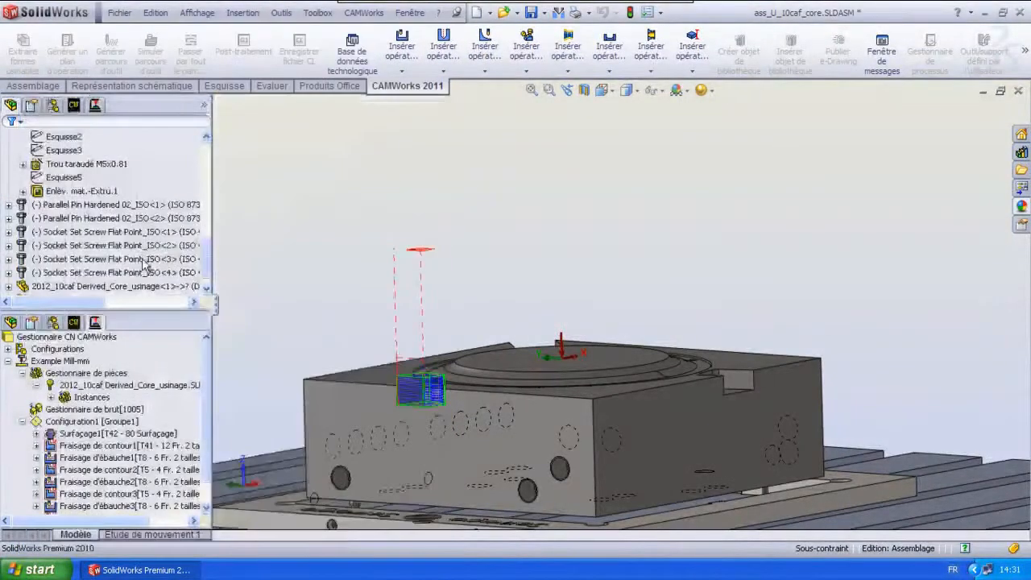
# - Set Première passe and Passe suivante to 2 mm in the depth parameters of Fraisage de contour3
pyautogui.click(150, 280)
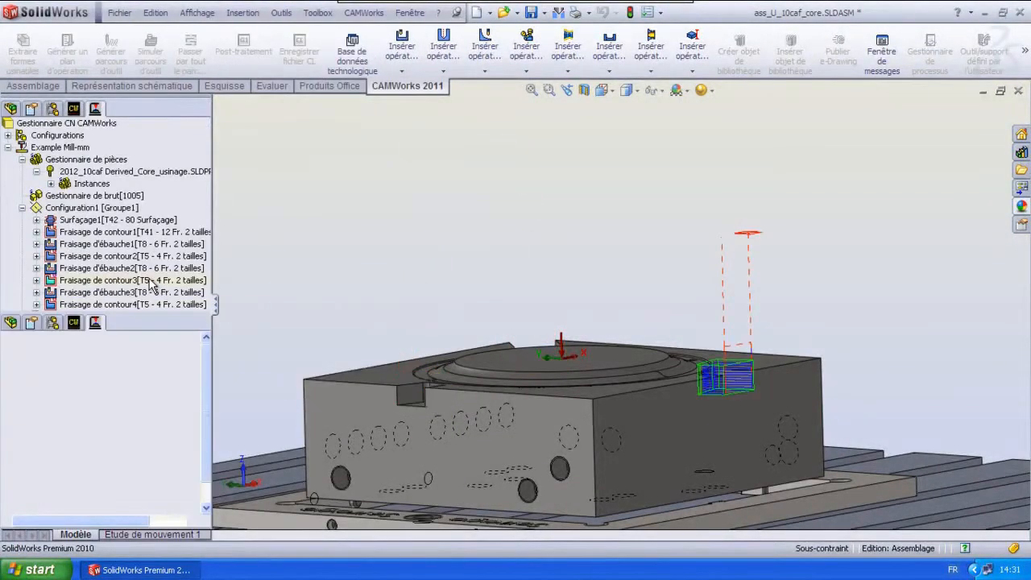
pyautogui.doubleClick(150, 280)
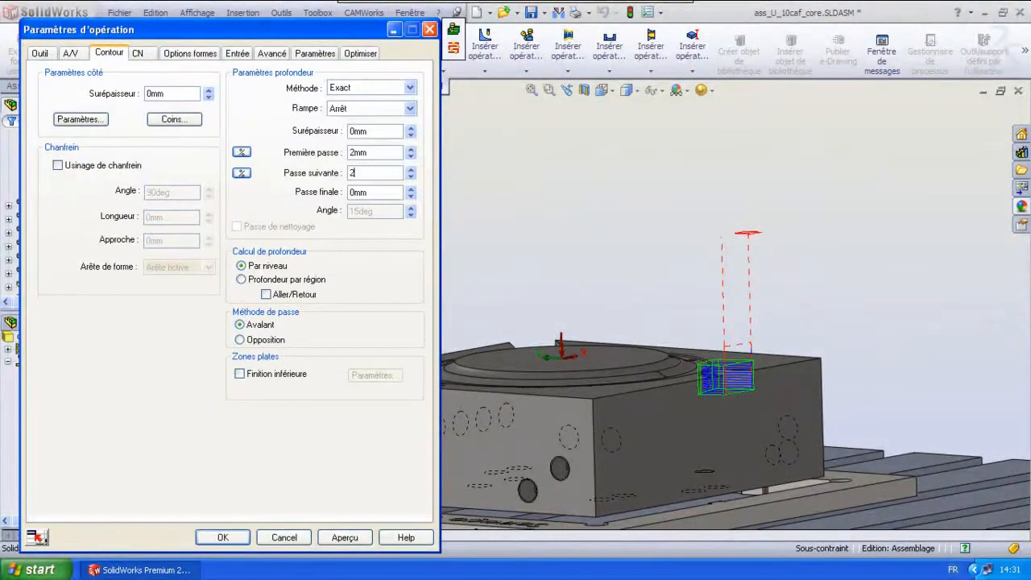
pyautogui.click(222, 537)
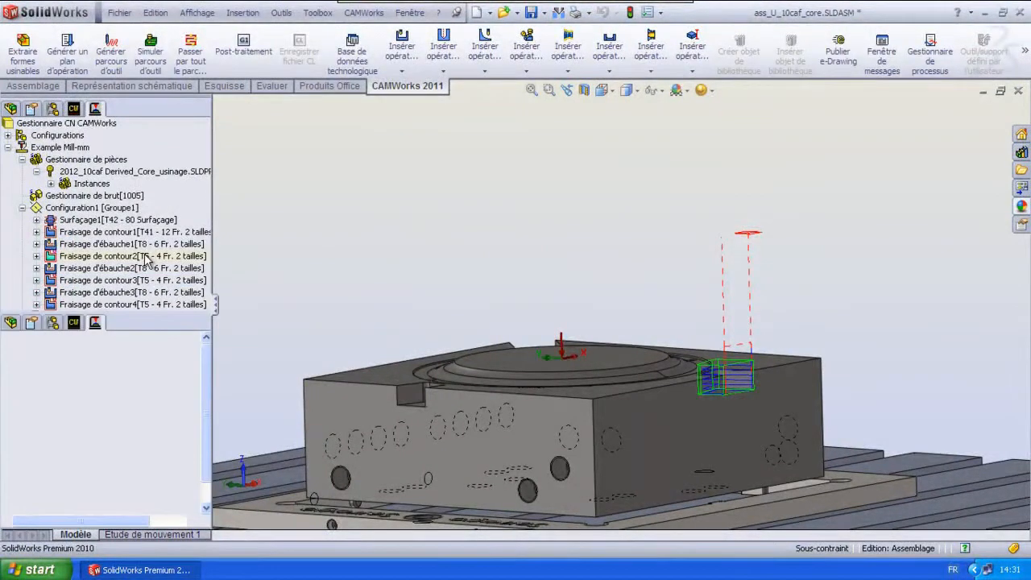
# - Set Première passe and Passe suivante to 2 mm in the depth parameters of Fraisage de contour2
pyautogui.doubleClick(143, 255)
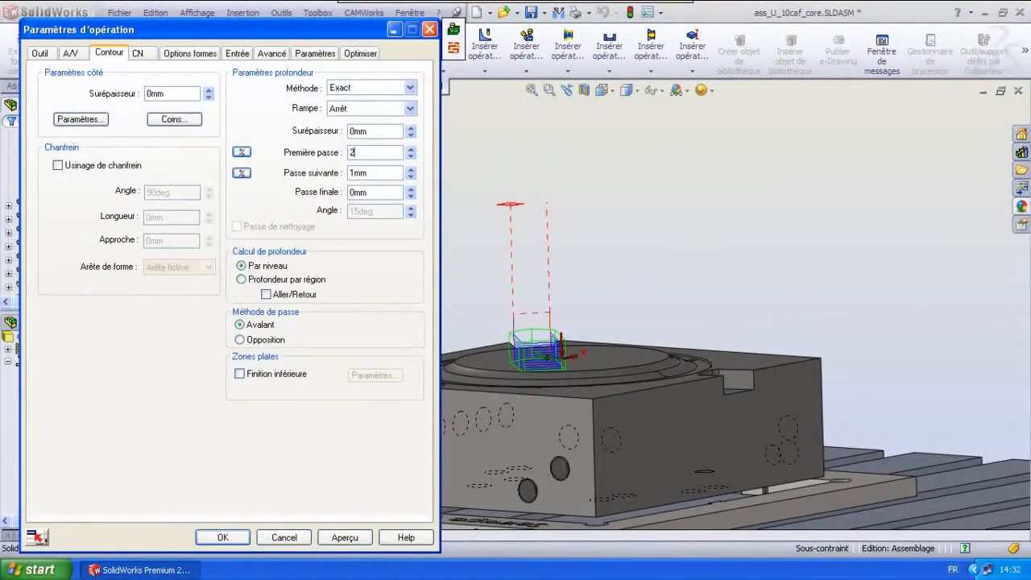
pyautogui.write('2')
pyautogui.click(382, 151)
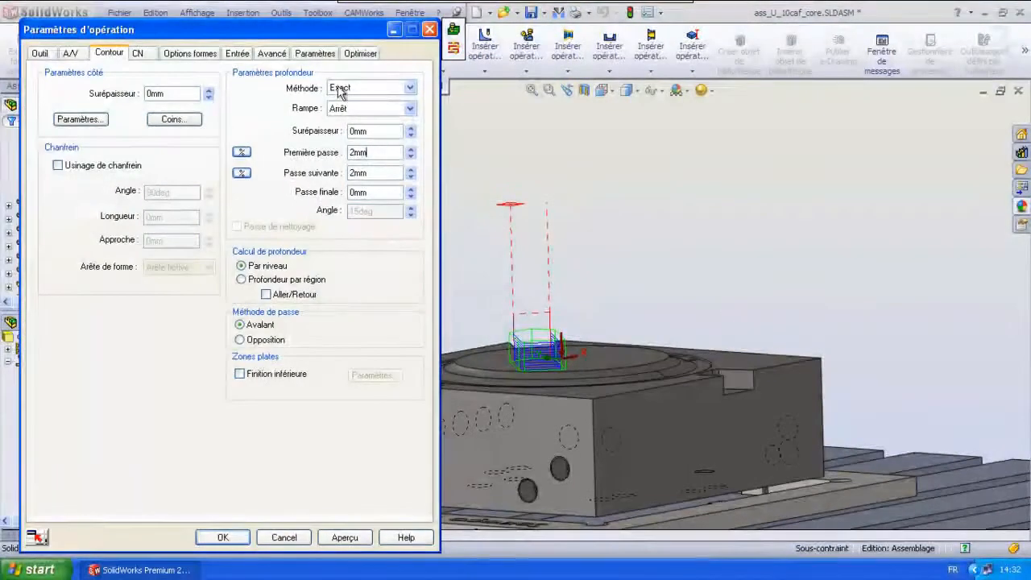
pyautogui.click(222, 537)
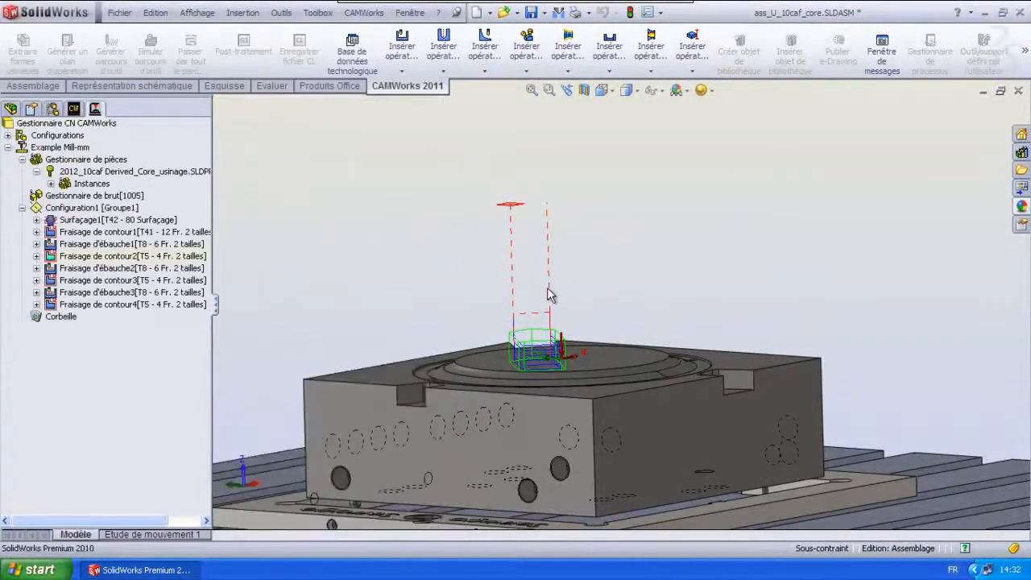
# - Open the toolpath simulation for the notch roughing operation Fraisage d'ébauche1
pyautogui.click(136, 244)
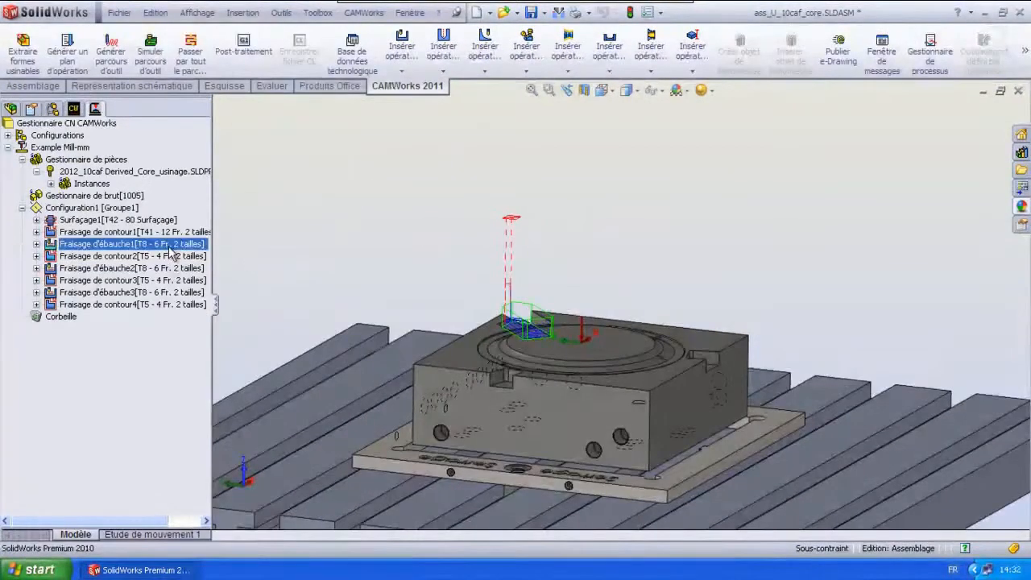
pyautogui.rightClick(112, 245)
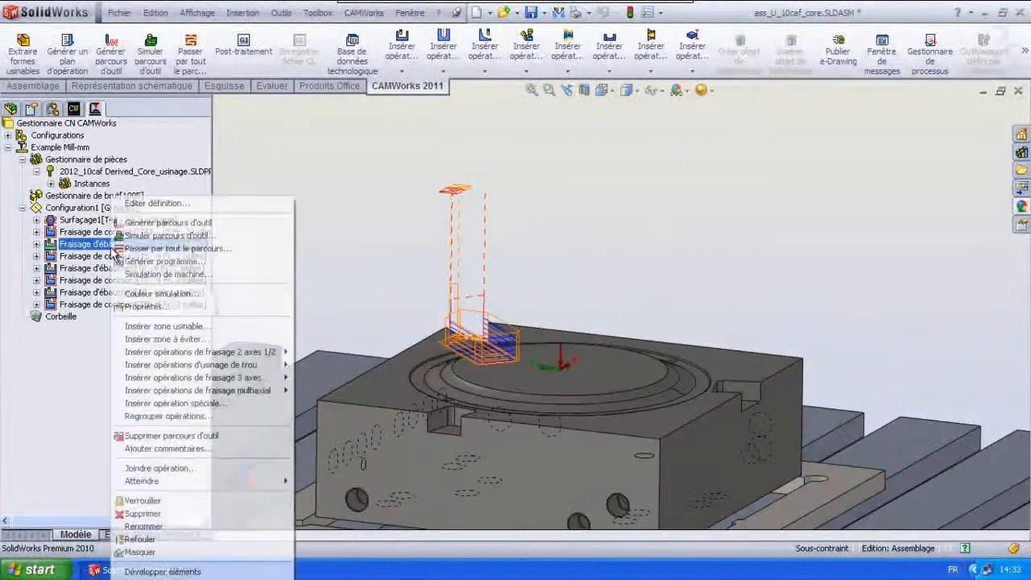
pyautogui.click(190, 235)
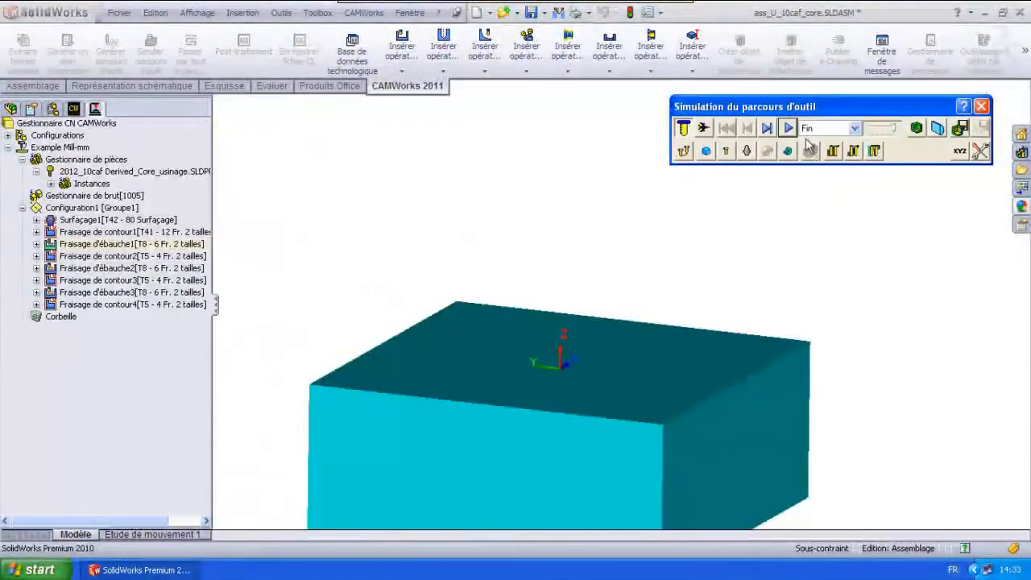
# - Simulate the toolpaths of Fraisage d'ébauche1 and Fraisage de contour2, closing the simulation after each run
pyautogui.click(789, 129)
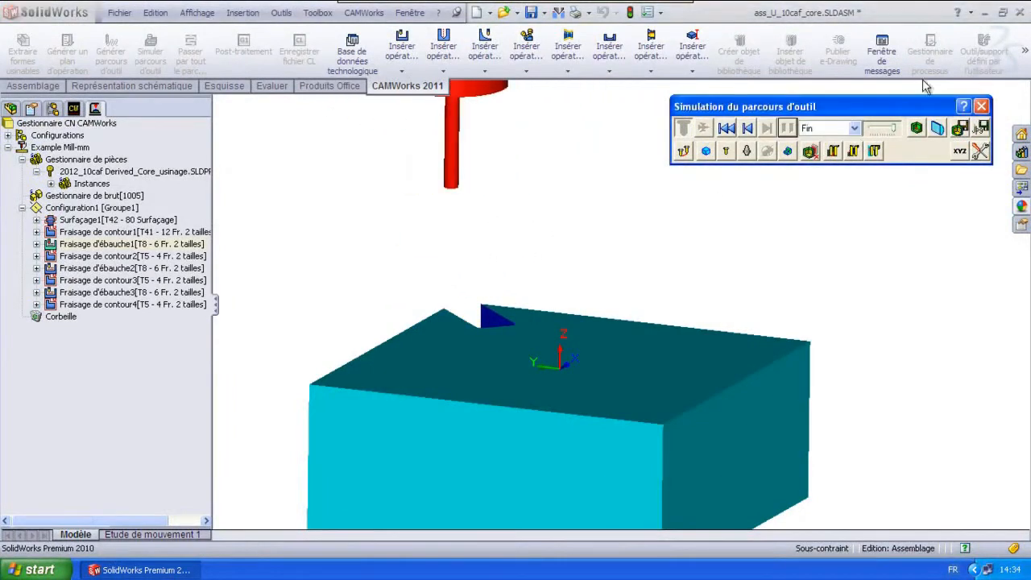
pyautogui.click(984, 110)
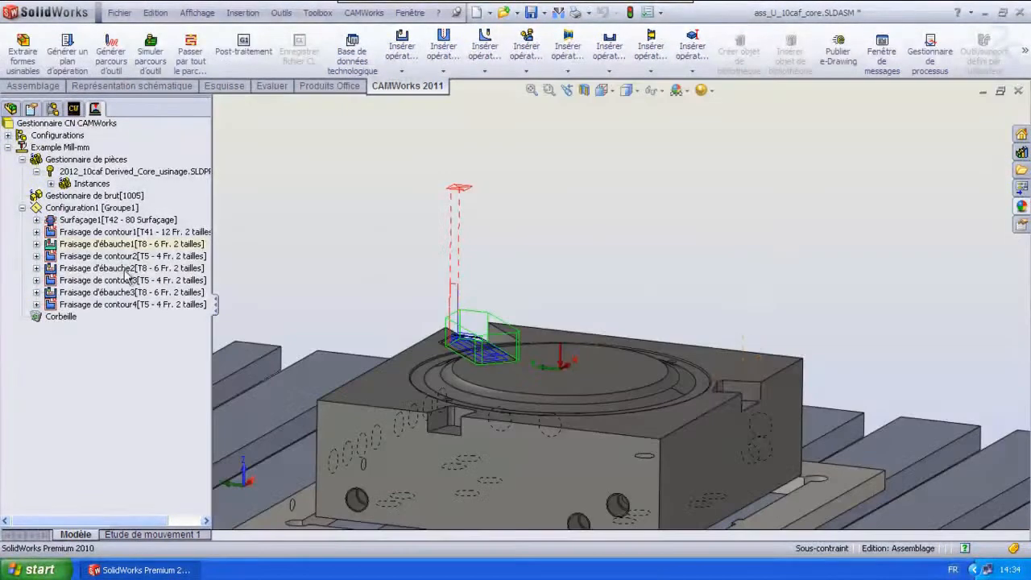
pyautogui.rightClick(118, 261)
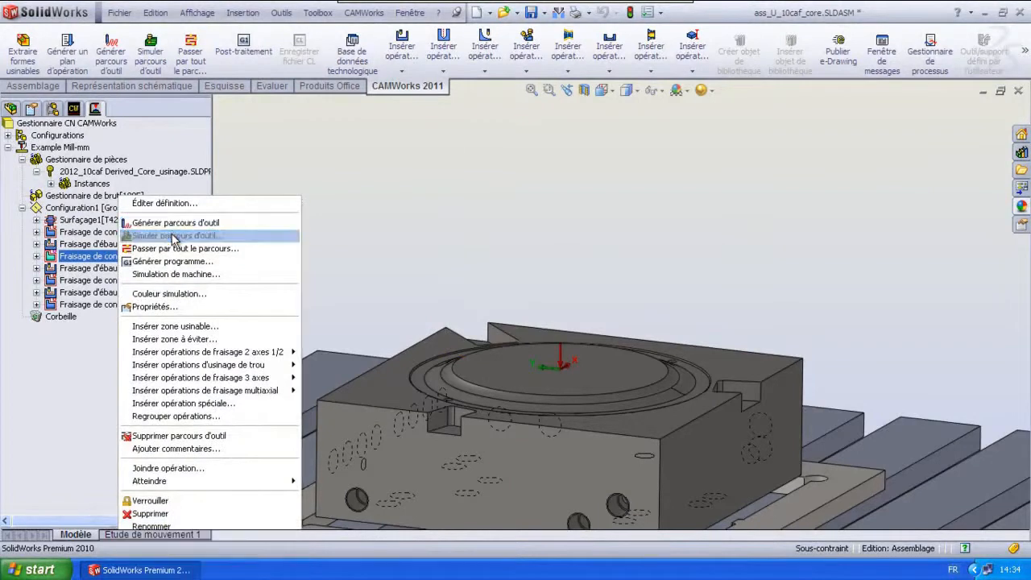
pyautogui.click(173, 234)
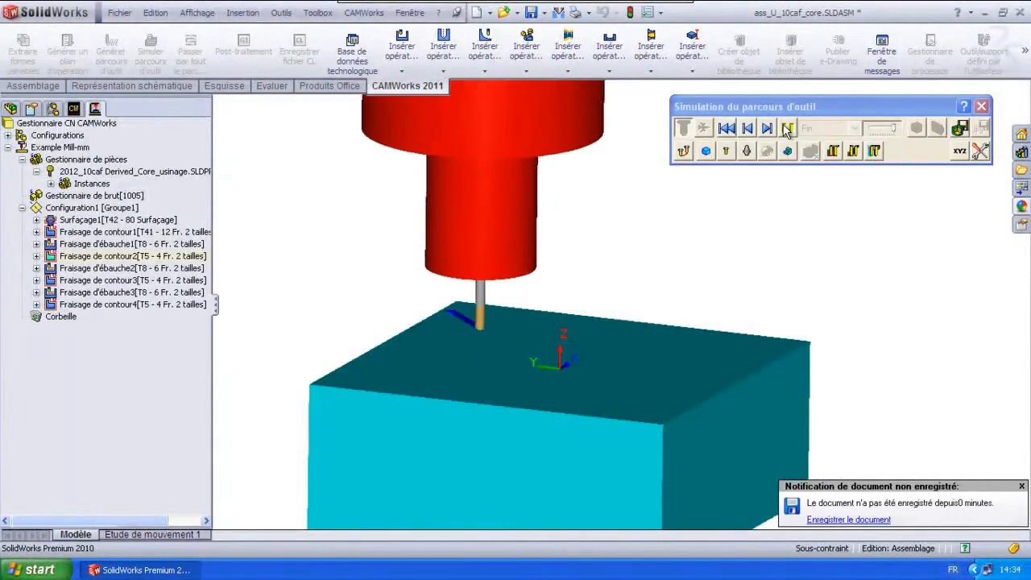
pyautogui.click(787, 129)
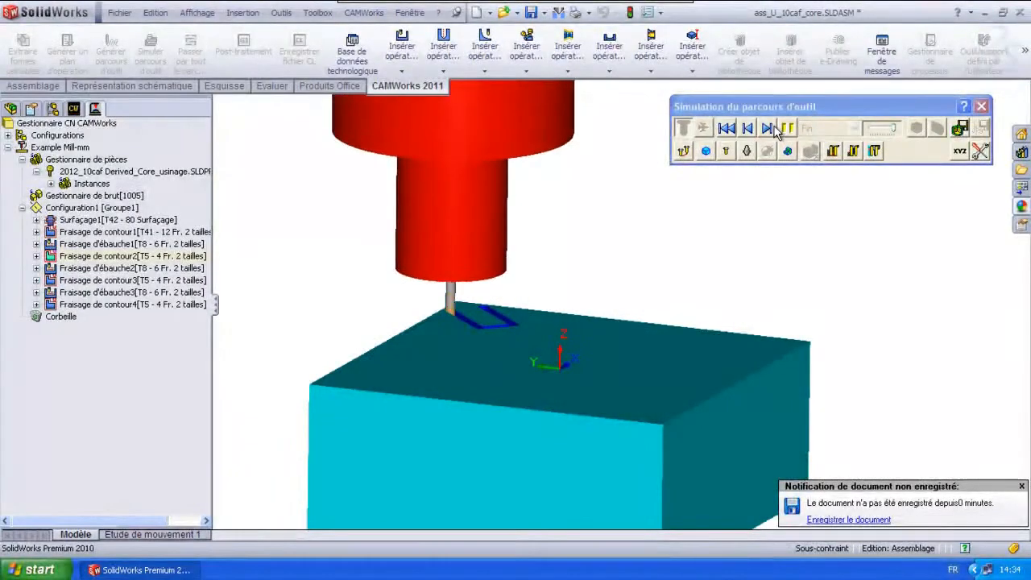
pyautogui.click(526, 314)
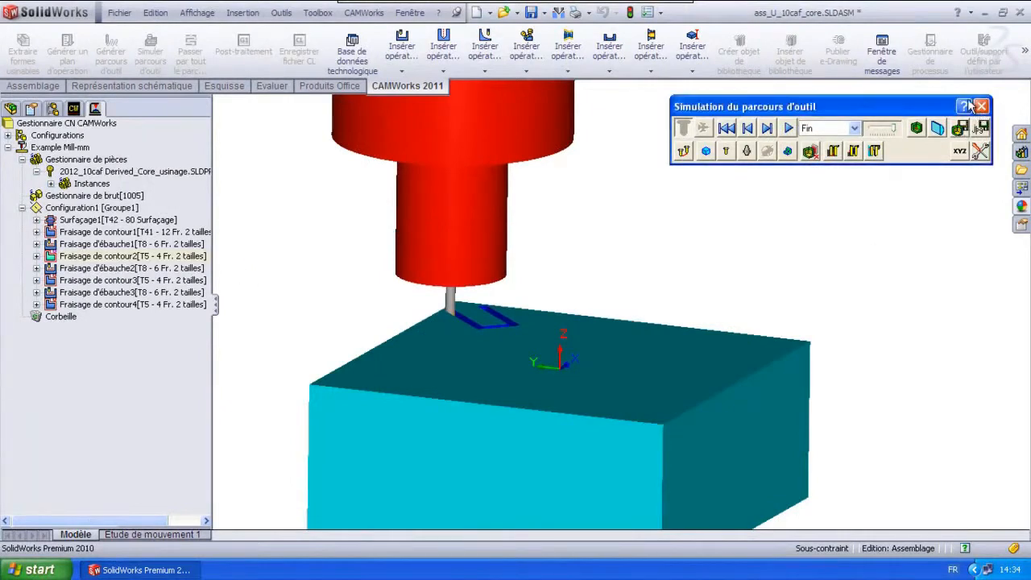
pyautogui.click(981, 107)
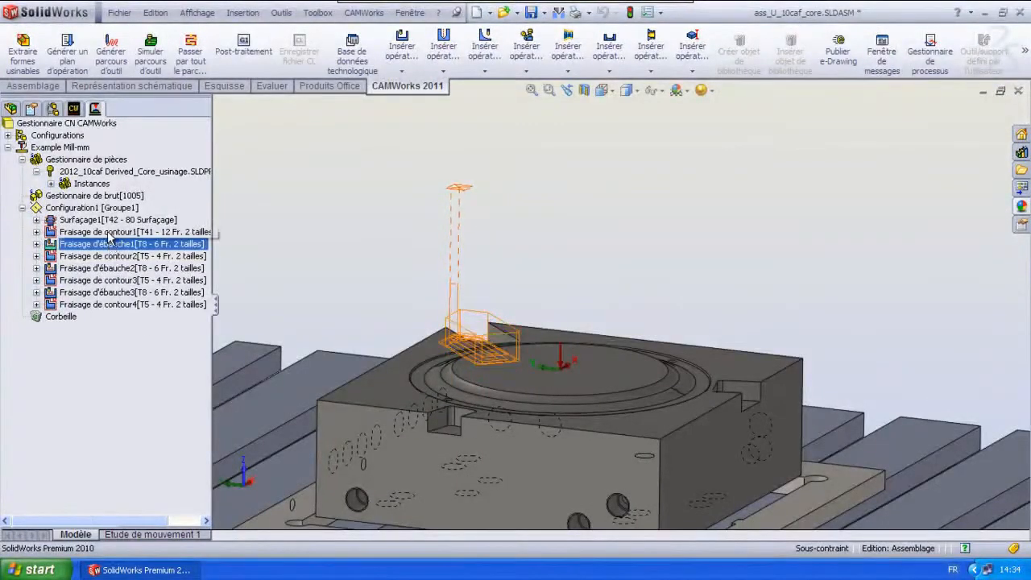
pyautogui.click(108, 232)
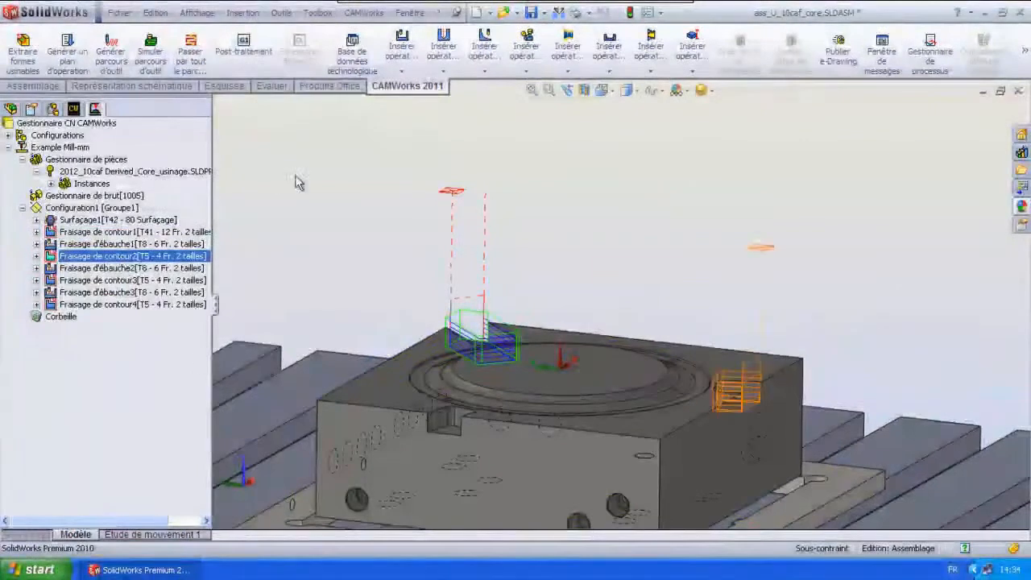
pyautogui.click(298, 184)
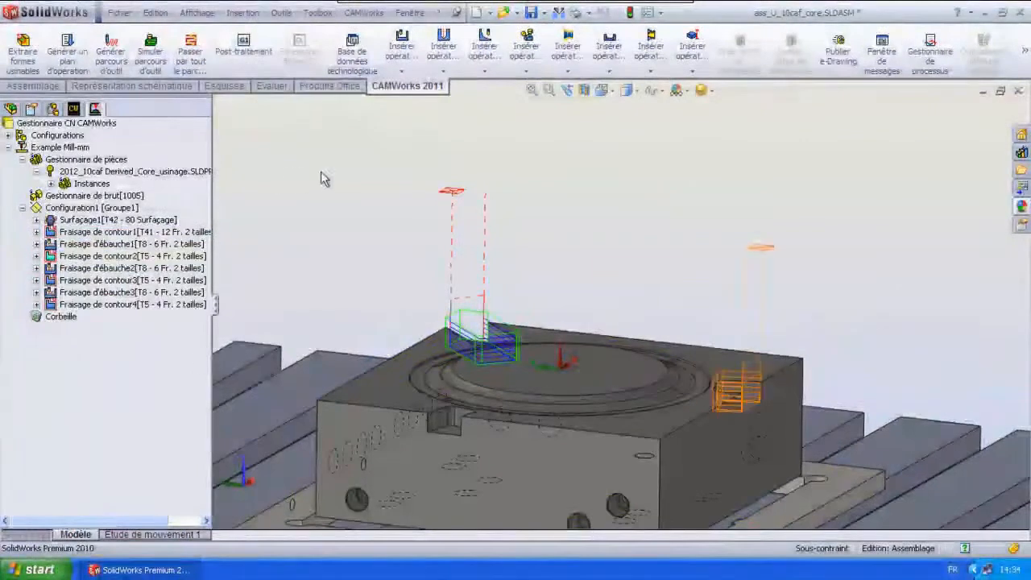
# - Start a new multisurface feature under Configuration pièce fraisage1 and select the seven upper faces of the core, including the circular groove
pyautogui.click(99, 173)
pyautogui.click(75, 112)
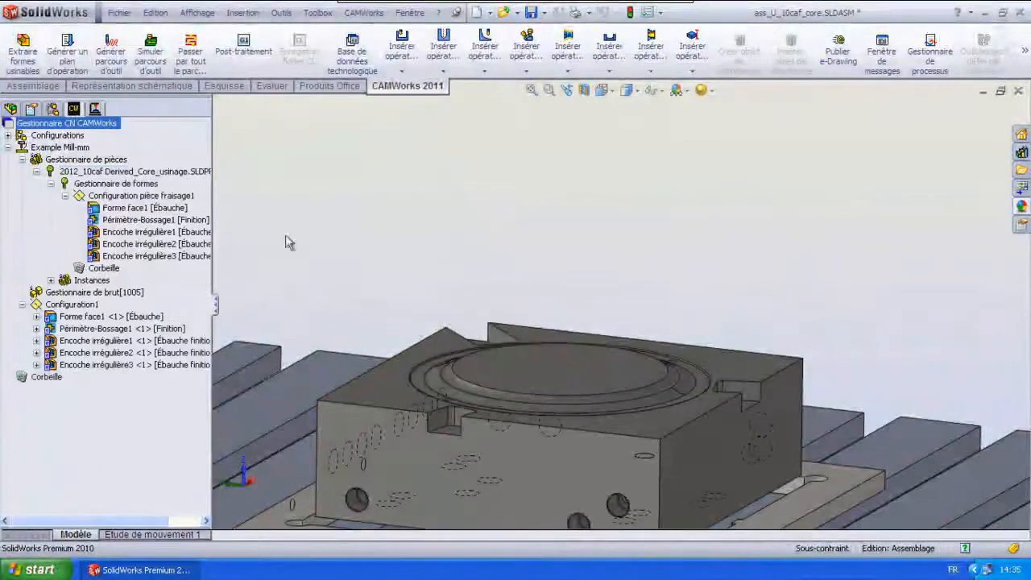
pyautogui.rightClick(112, 198)
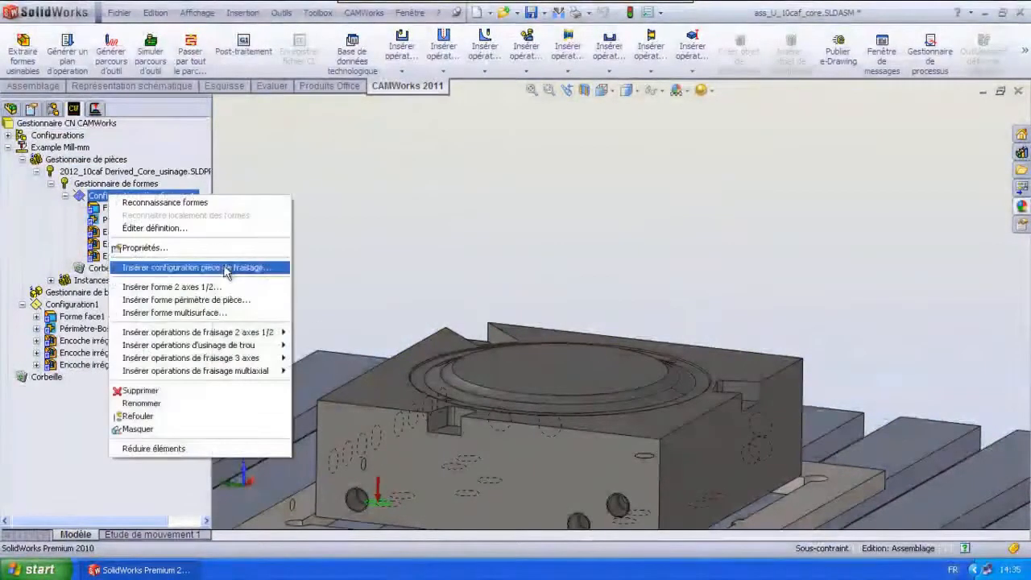
pyautogui.click(202, 313)
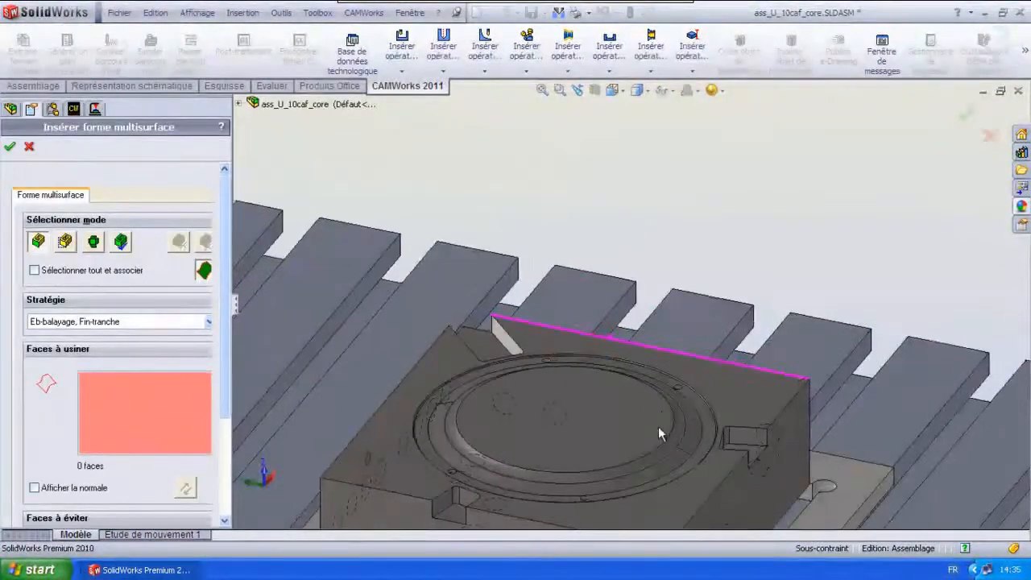
pyautogui.click(639, 401)
pyautogui.scroll(-5, 697, 398)
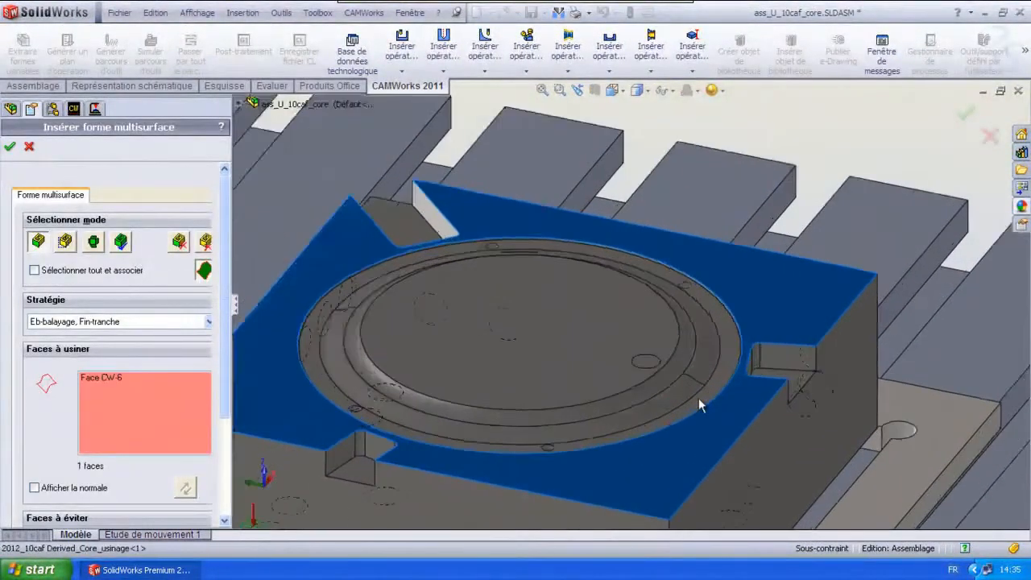
pyautogui.click(698, 395)
pyautogui.click(677, 391)
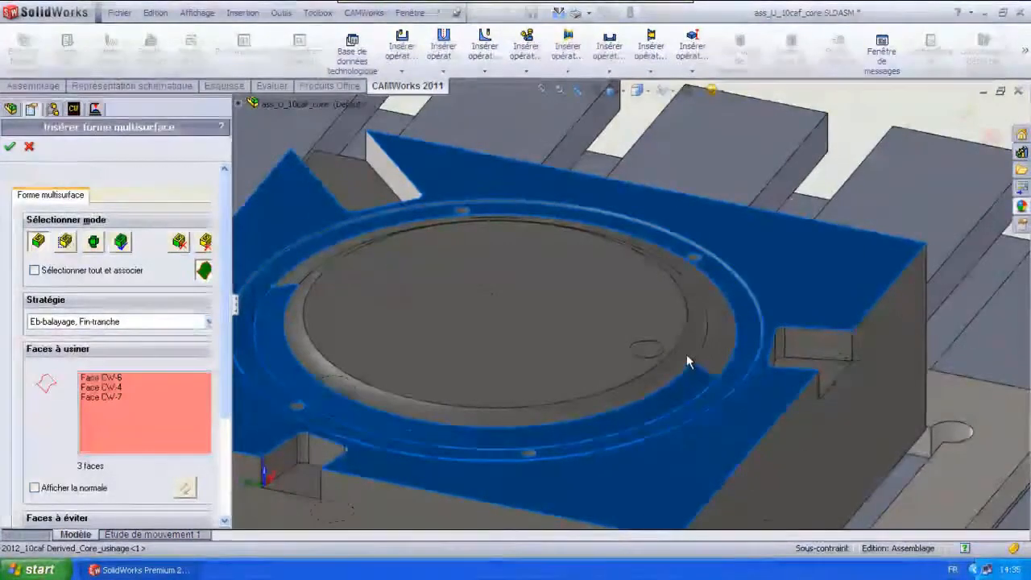
pyautogui.click(679, 367)
pyautogui.click(640, 367)
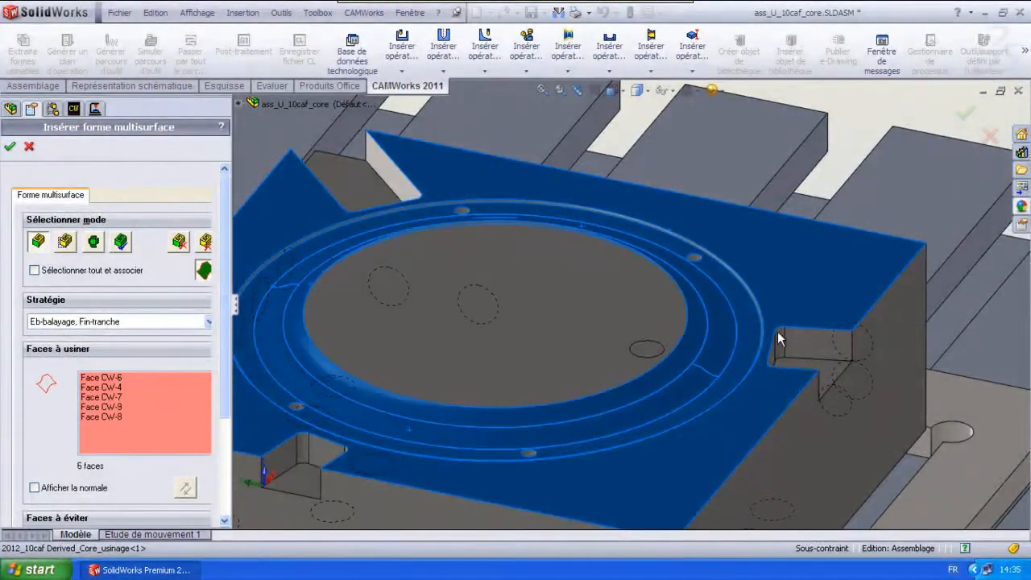
pyautogui.scroll(-6, 757, 362)
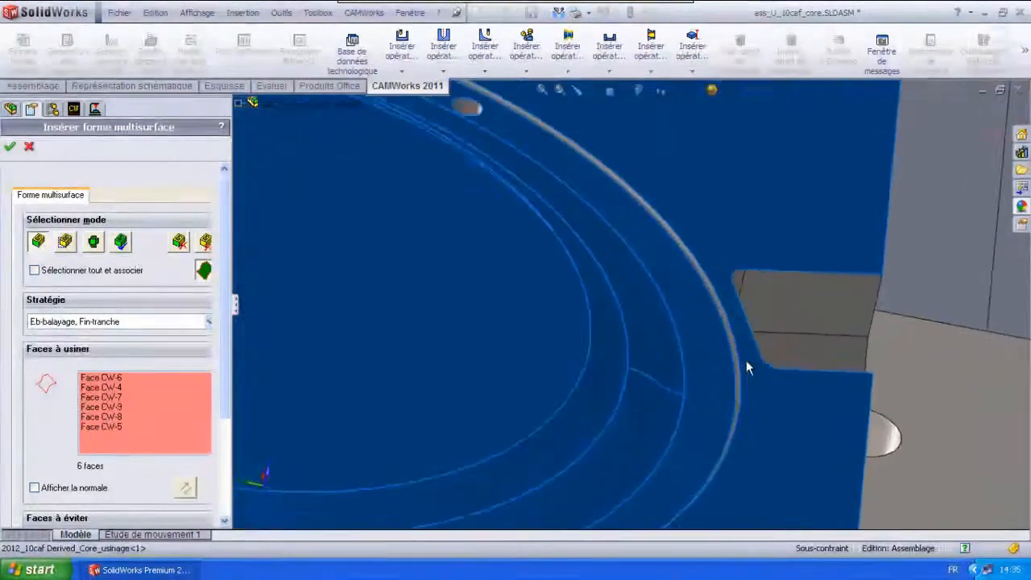
pyautogui.scroll(10, 722, 357)
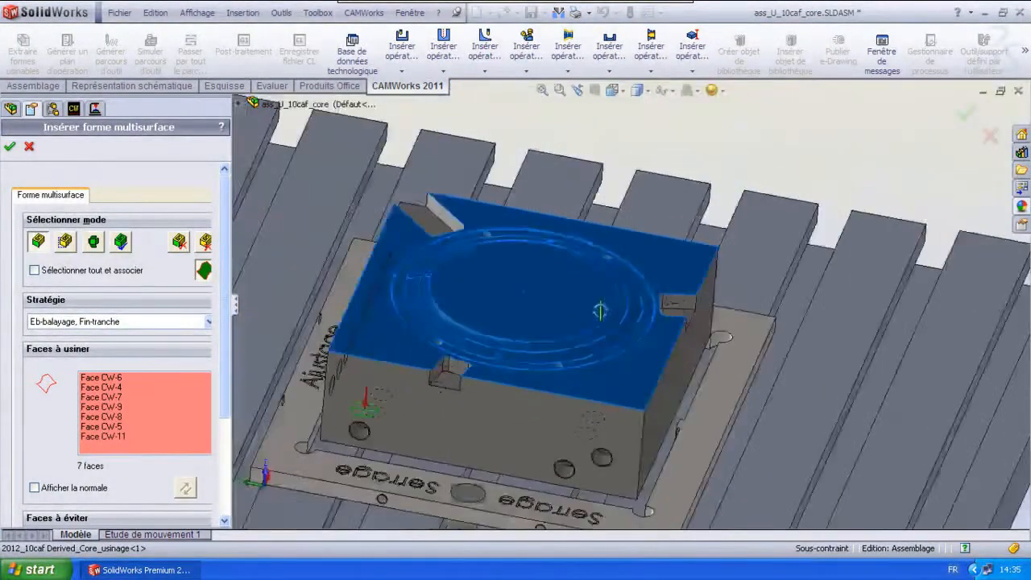
pyautogui.moveTo(600, 311); pyautogui.dragTo(515, 332, button='middle')
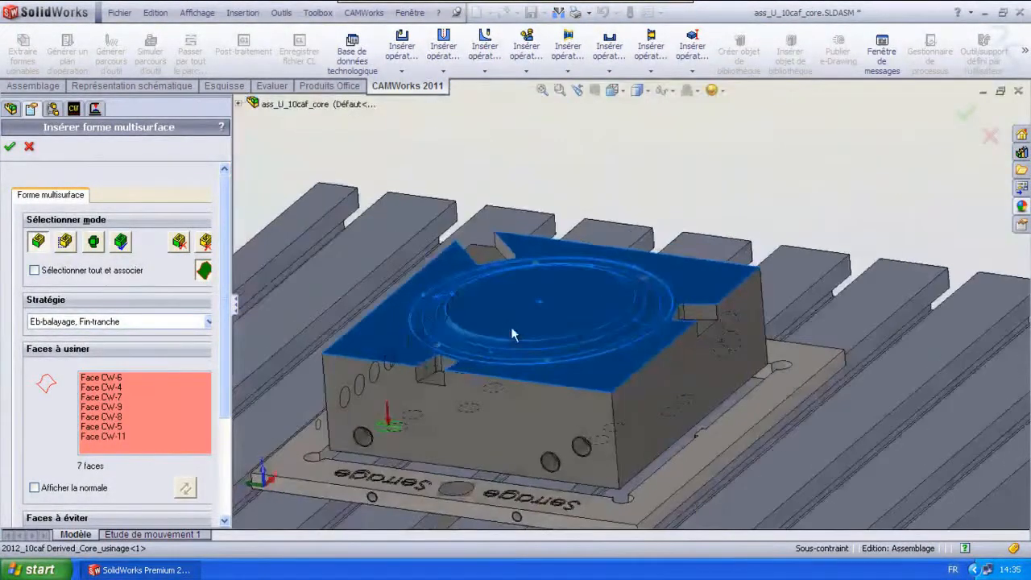
pyautogui.scroll(-2, 513, 338)
# - Set the multisurface strategy to Fin-pas 3D, Bitangence-lacet and create the feature
pyautogui.moveTo(231, 338); pyautogui.dragTo(252, 331)
pyautogui.click(209, 321)
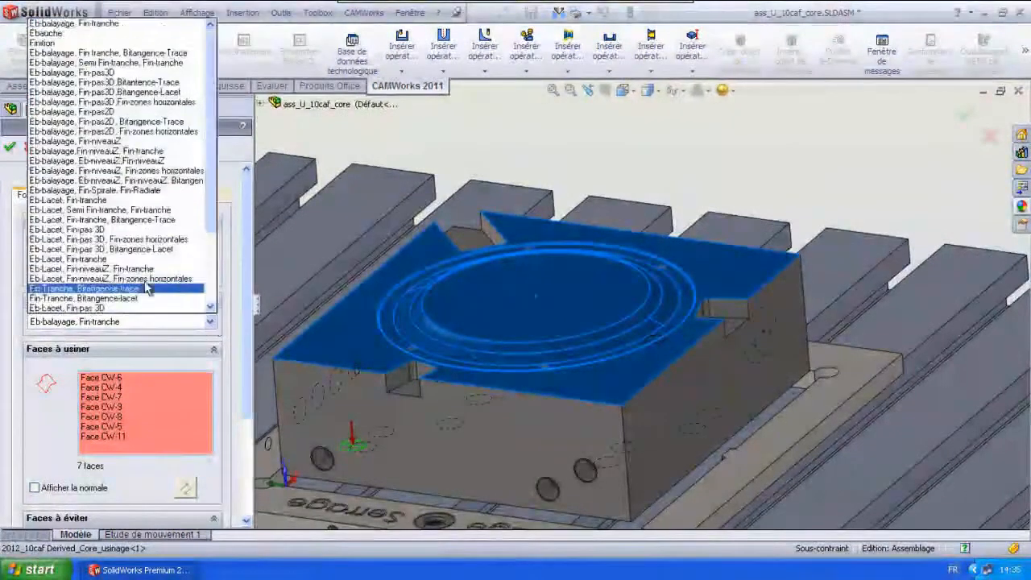
pyautogui.scroll(-3, 86, 143)
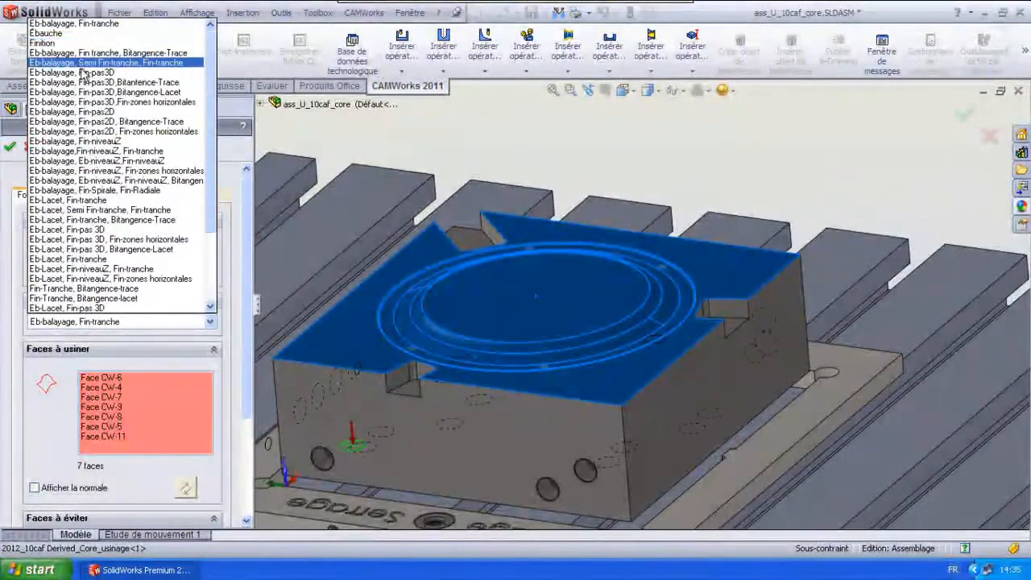
pyautogui.scroll(-4, 36, 241)
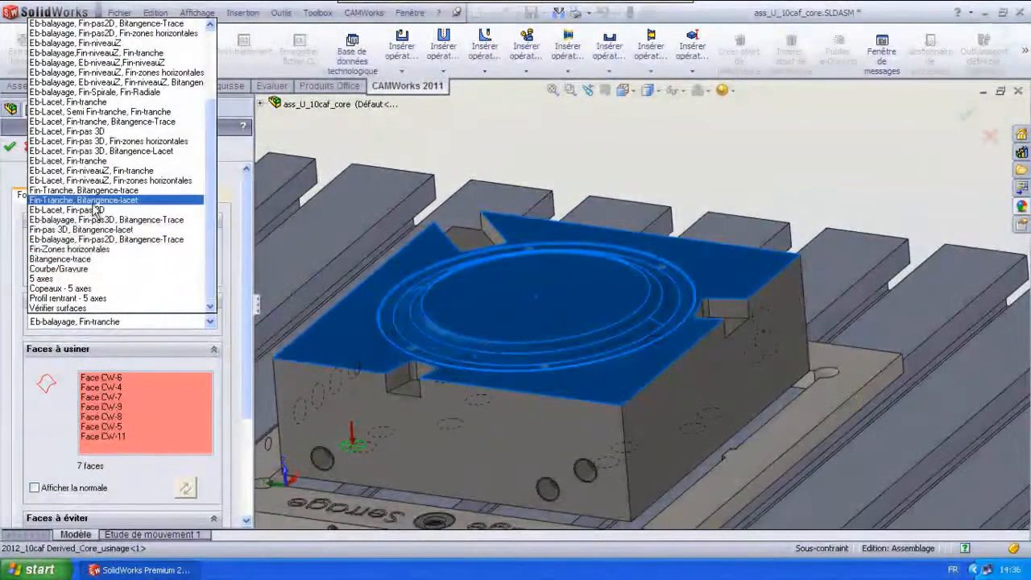
pyautogui.scroll(3, 69, 233)
pyautogui.scroll(-3, 71, 230)
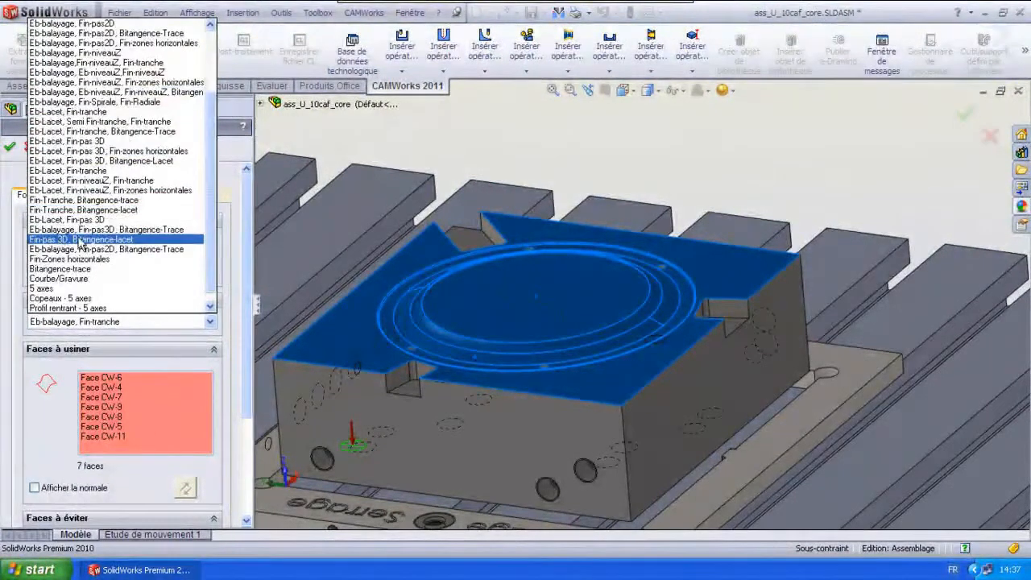
pyautogui.click(109, 240)
pyautogui.scroll(-5, 238, 362)
pyautogui.scroll(5, 248, 226)
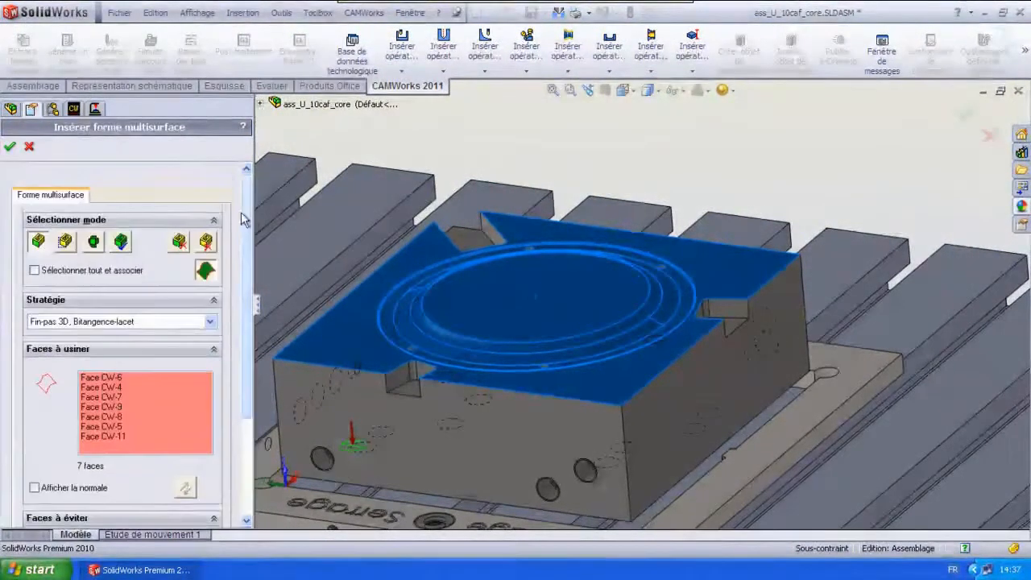
pyautogui.click(90, 238)
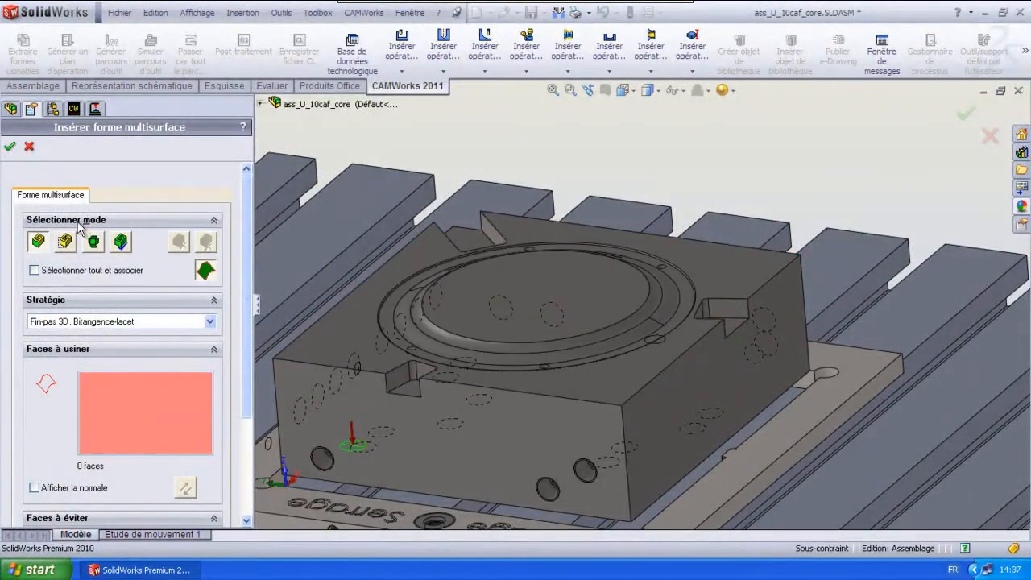
pyautogui.click(121, 241)
pyautogui.click(27, 149)
# - Generate the operation plan for the new multisurface feature Forme multisurface1
pyautogui.click(115, 389)
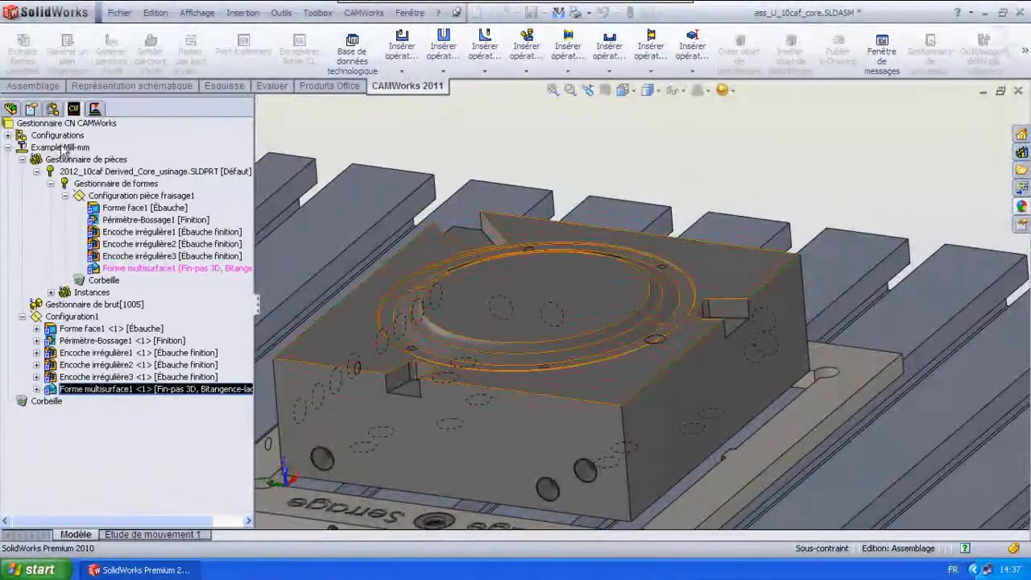
pyautogui.rightClick(145, 389)
pyautogui.click(195, 401)
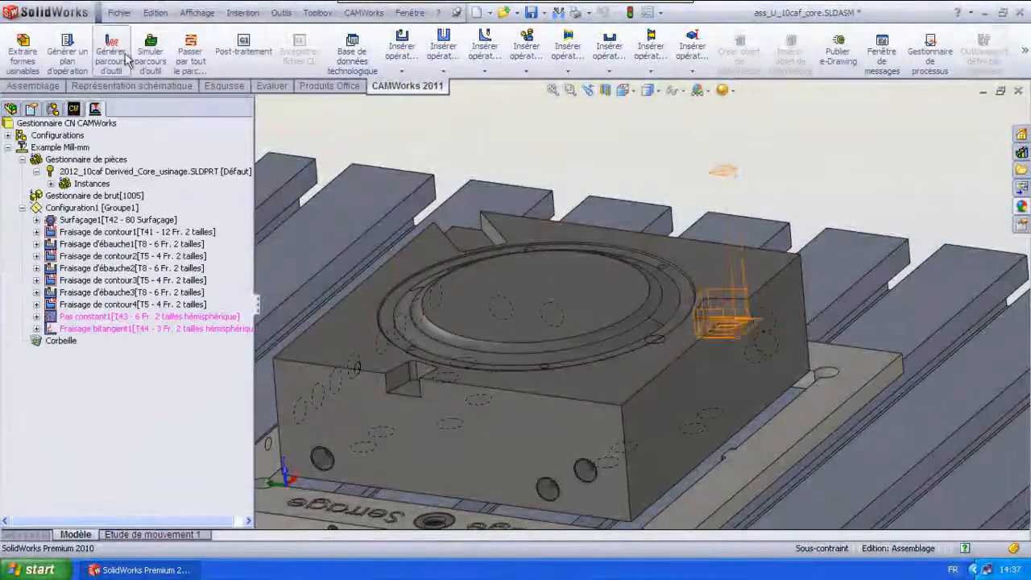
# - Generate the toolpaths and display those of the Fraisage bitangent1 and Pas constant1 operations
pyautogui.click(112, 54)
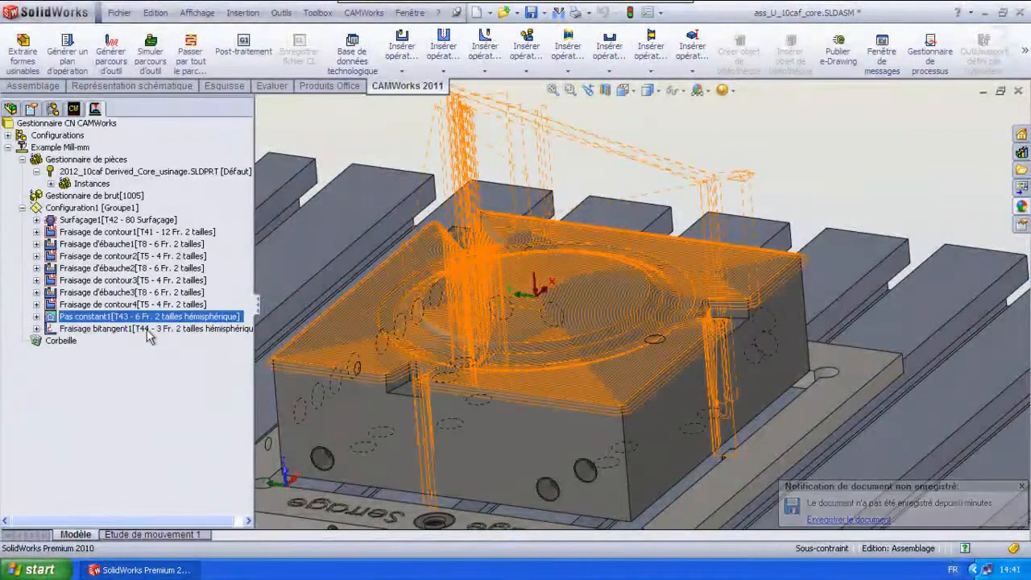
pyautogui.click(148, 330)
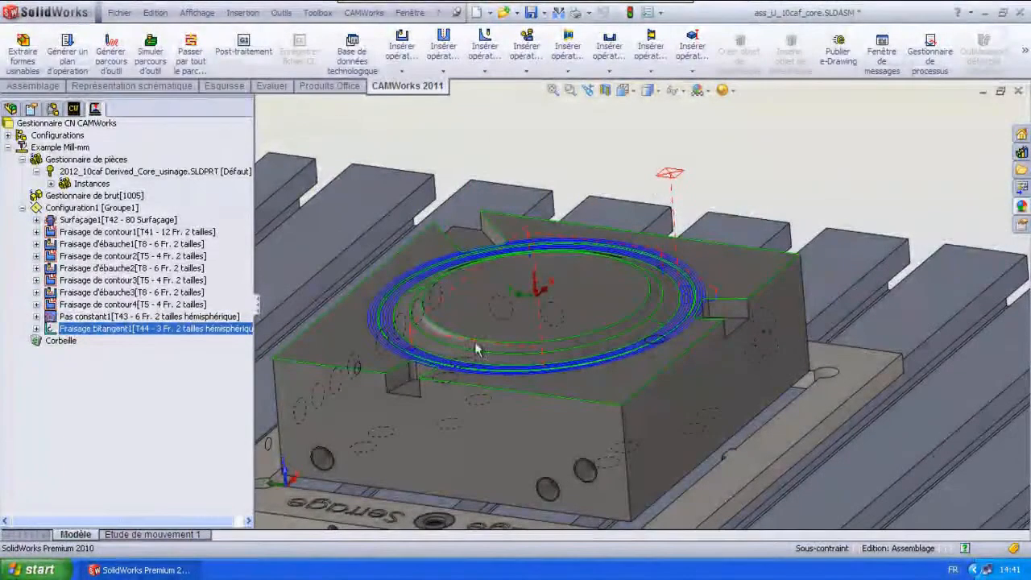
pyautogui.click(132, 318)
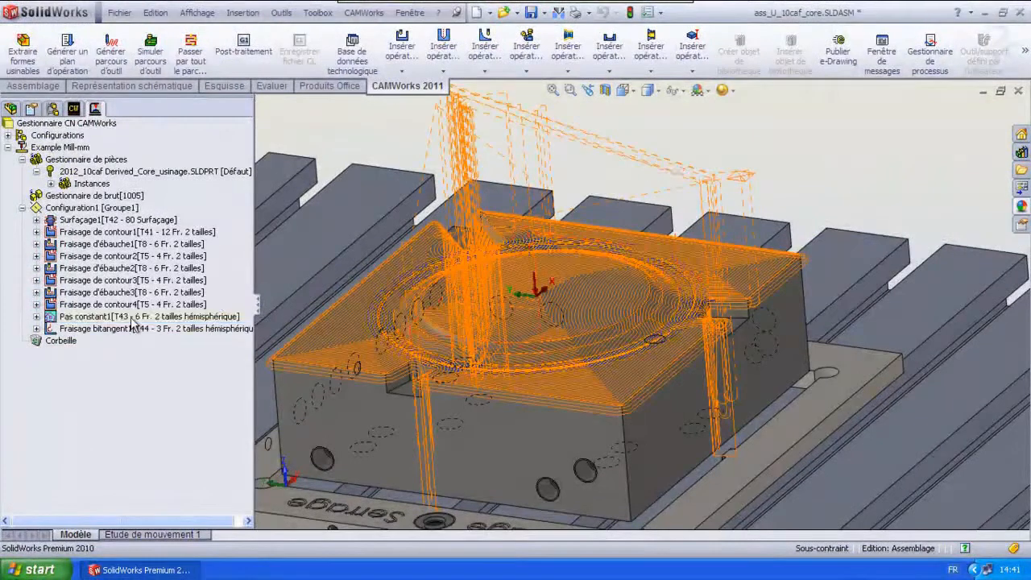
# - Edit the Pas constant1 operation's limits so passes run from Haut de la forme to Bas de la forme
pyautogui.rightClick(133, 321)
pyautogui.click(165, 207)
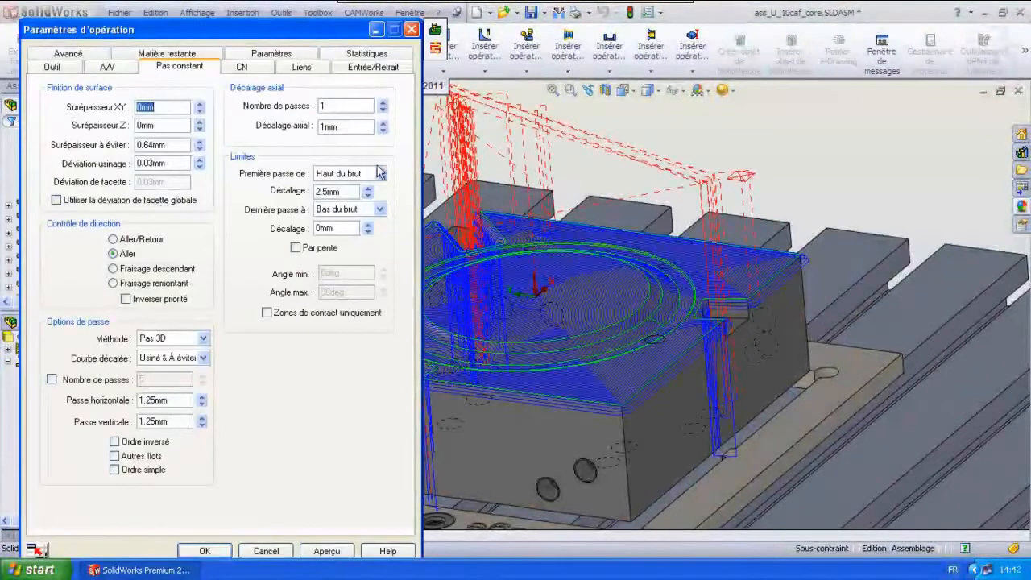
pyautogui.click(378, 173)
pyautogui.click(345, 196)
pyautogui.click(379, 209)
pyautogui.click(344, 232)
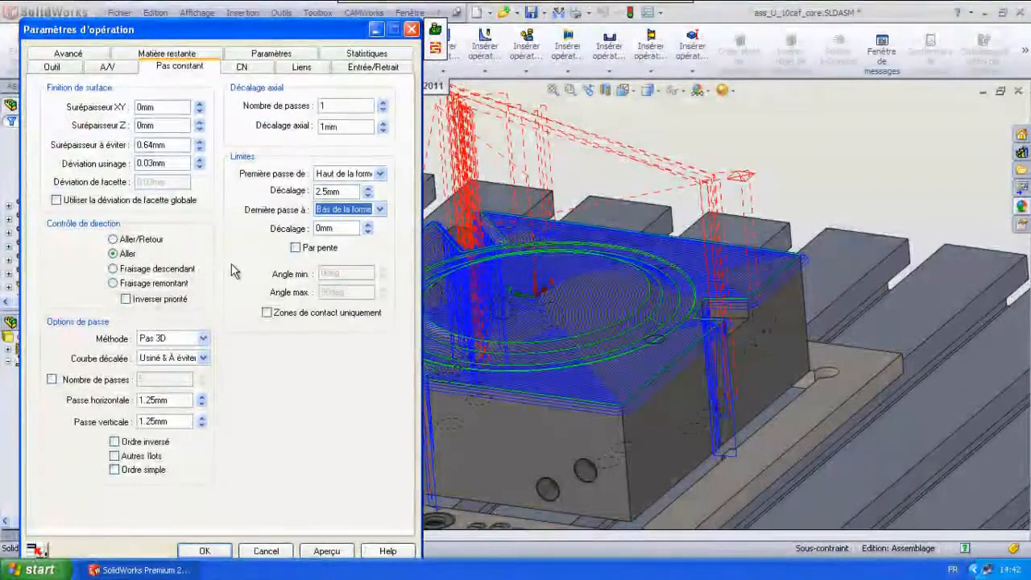
# - Set the Pas constant1 operation's offset curve (Courbe décalée) to Usiné uniquement
pyautogui.click(204, 358)
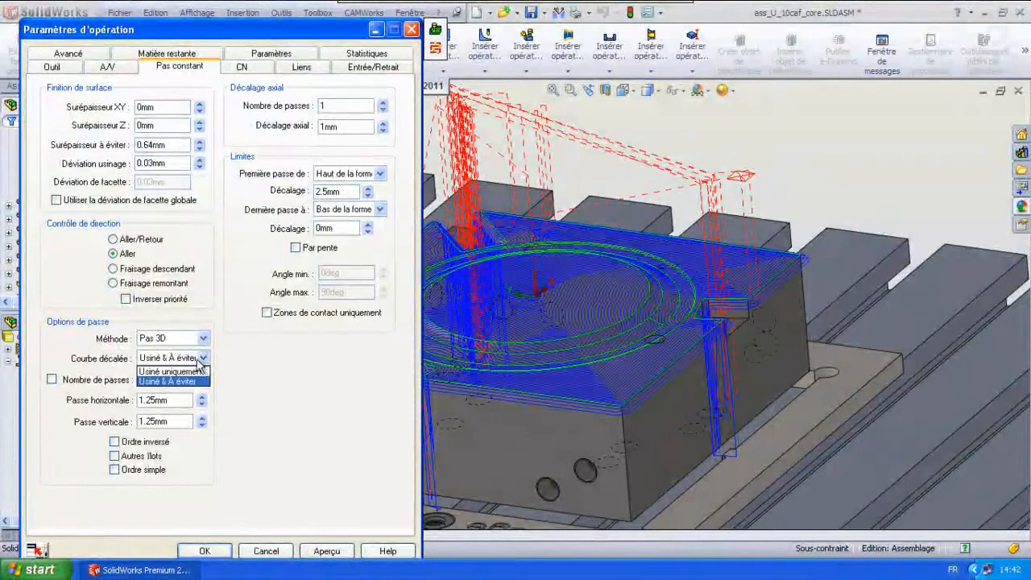
pyautogui.click(258, 369)
pyautogui.click(205, 359)
pyautogui.click(176, 372)
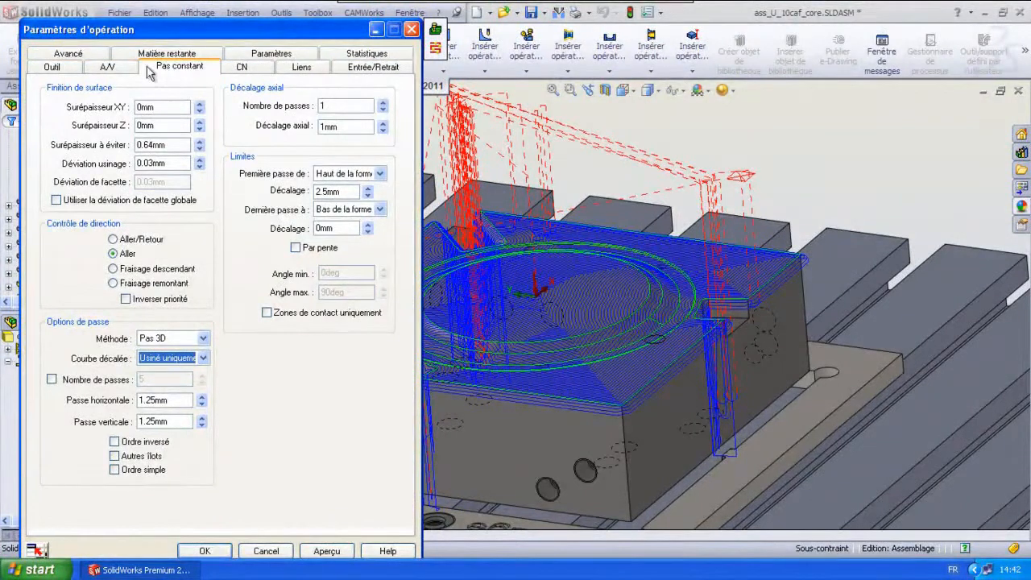
# - Set the Pas constant1 operation's automatic machined zone to the Silhouette extérieure method with tool condition Sur centre
pyautogui.click(67, 54)
pyautogui.click(196, 240)
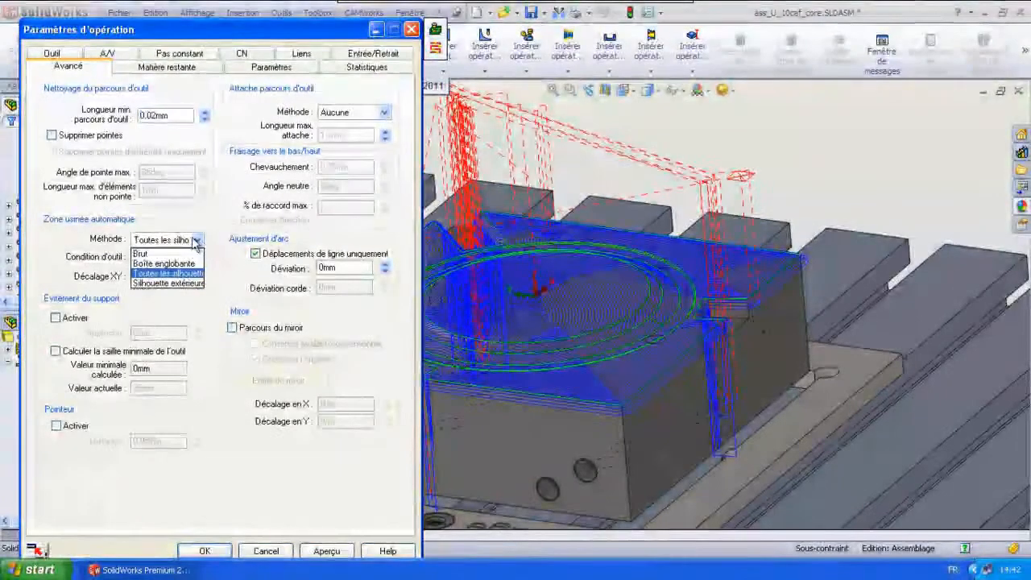
pyautogui.click(167, 282)
pyautogui.click(196, 258)
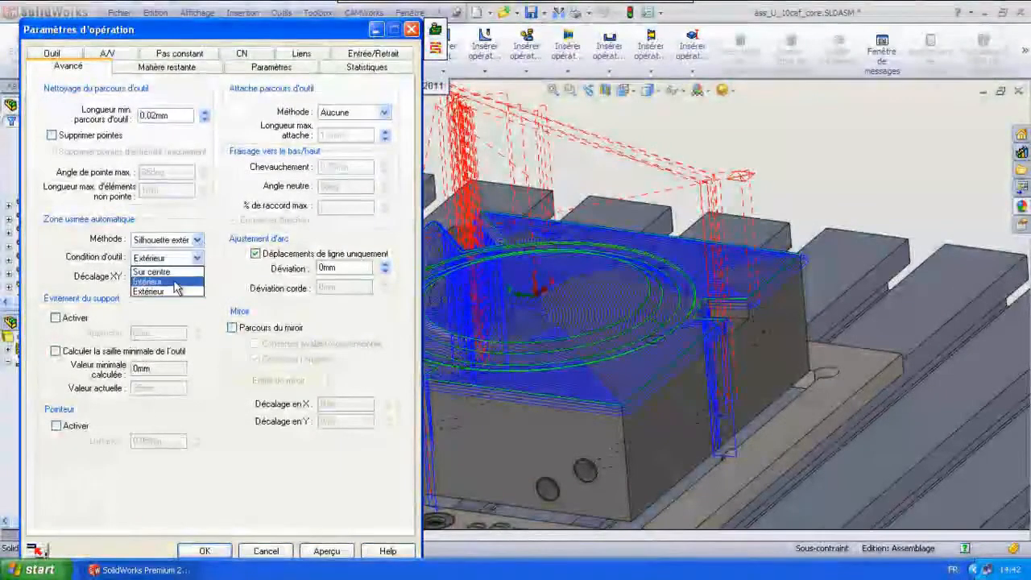
pyautogui.click(170, 274)
# - Review the Pas constant1 operation's remaining-material, pass, NC, link, entry/retract and statistics parameters
pyautogui.click(188, 66)
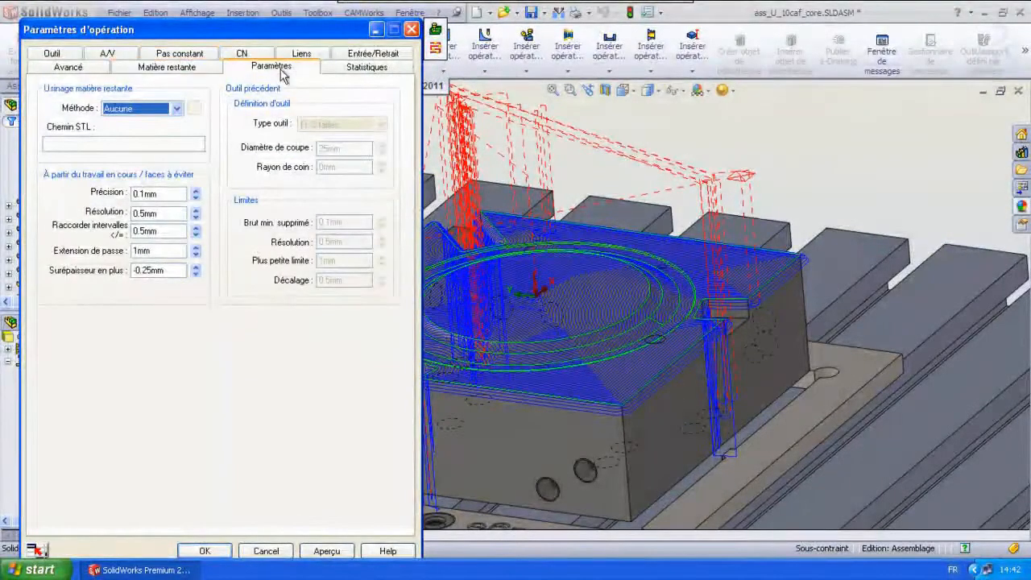
pyautogui.click(278, 68)
pyautogui.click(182, 54)
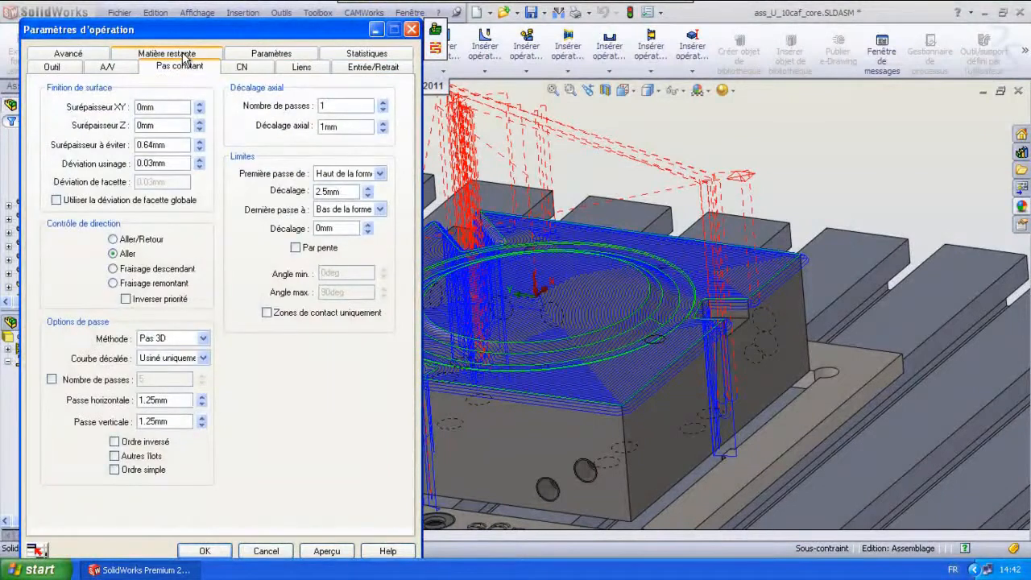
pyautogui.click(244, 69)
pyautogui.click(299, 70)
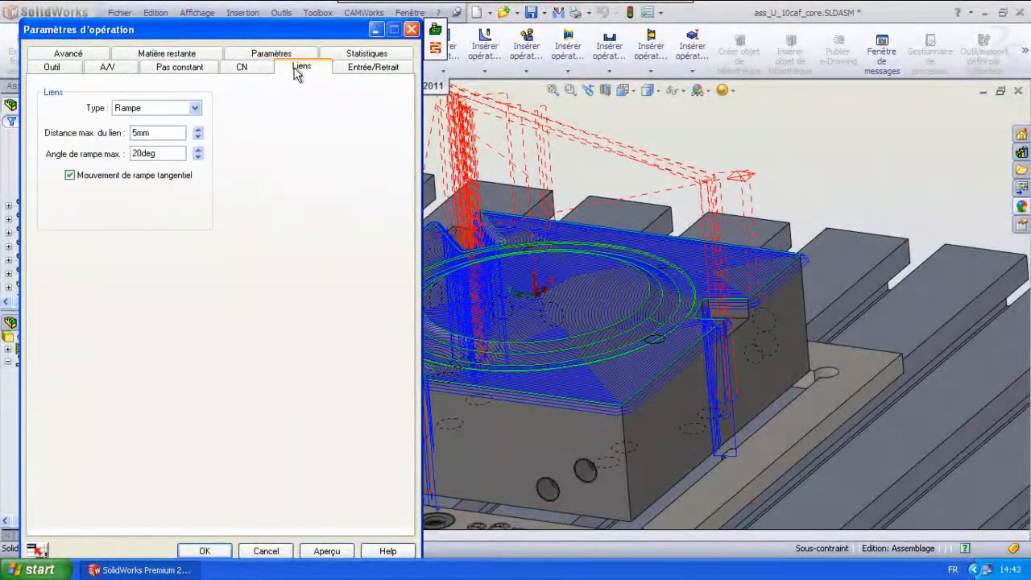
pyautogui.click(380, 69)
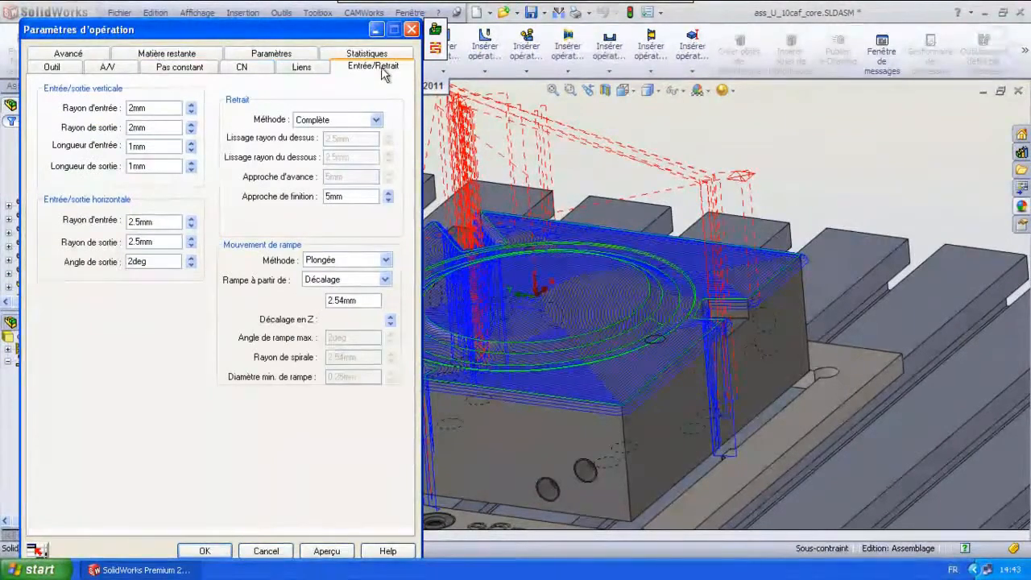
pyautogui.click(375, 55)
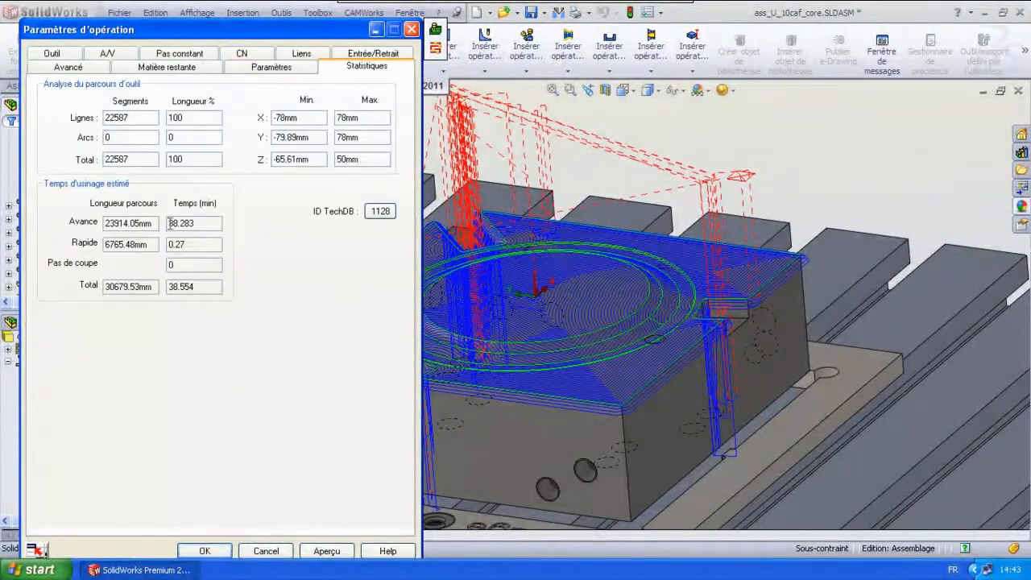
pyautogui.click(287, 69)
pyautogui.click(171, 69)
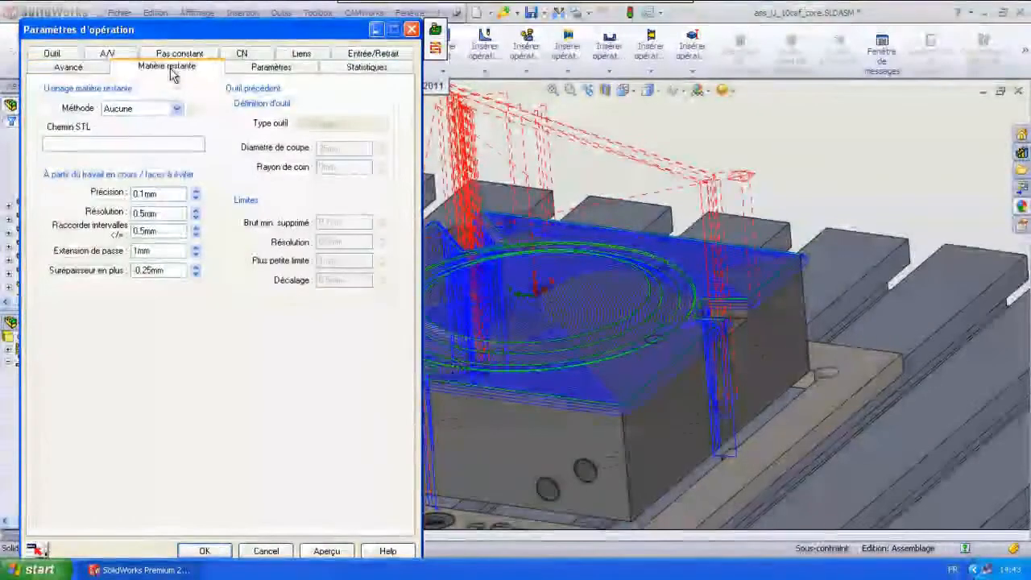
pyautogui.click(67, 71)
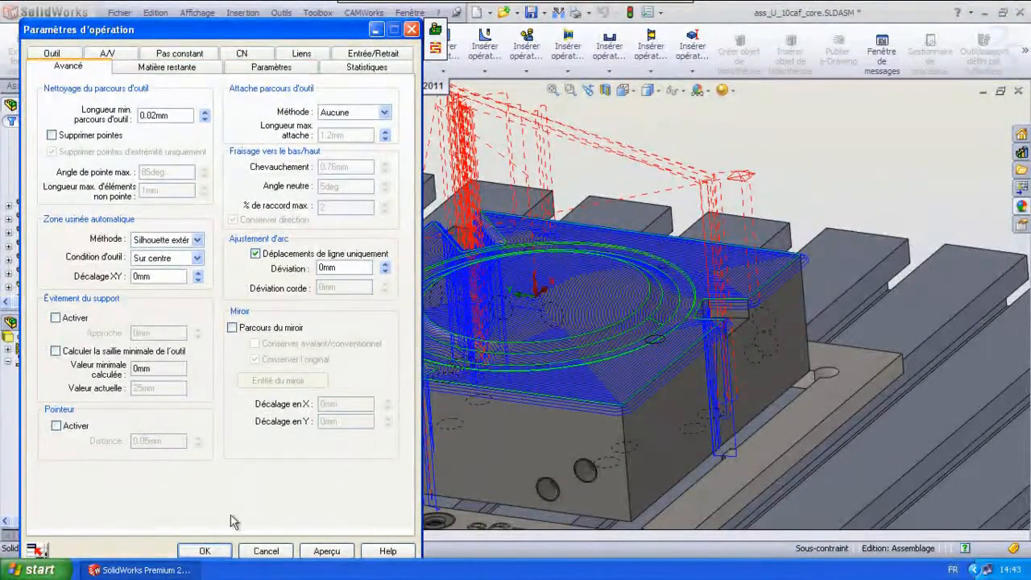
# - Apply the Pas constant1 changes, regenerate its toolpath and display the paths of Pas constant1 and Fraisage bitangent1
pyautogui.click(202, 551)
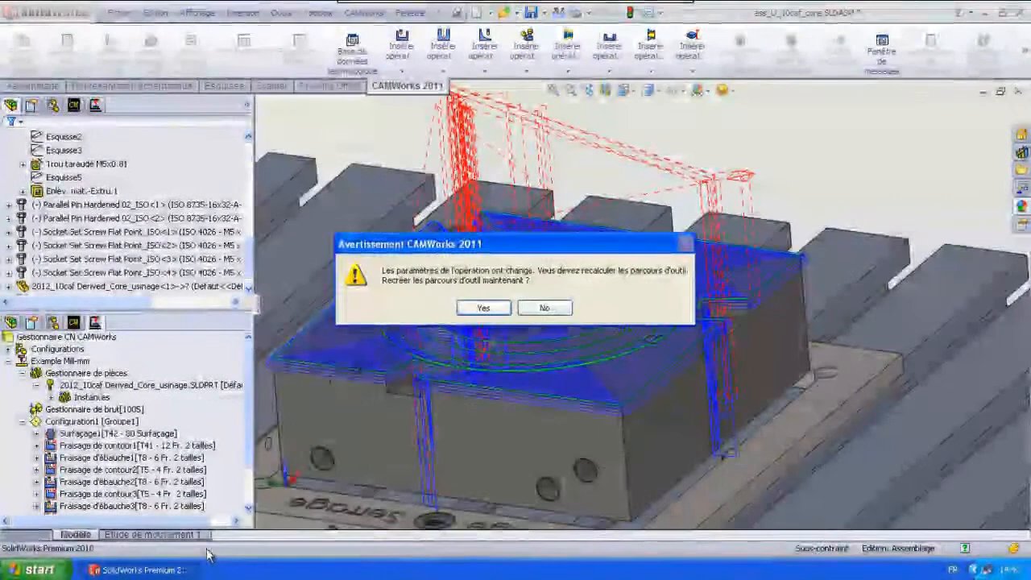
pyautogui.click(482, 307)
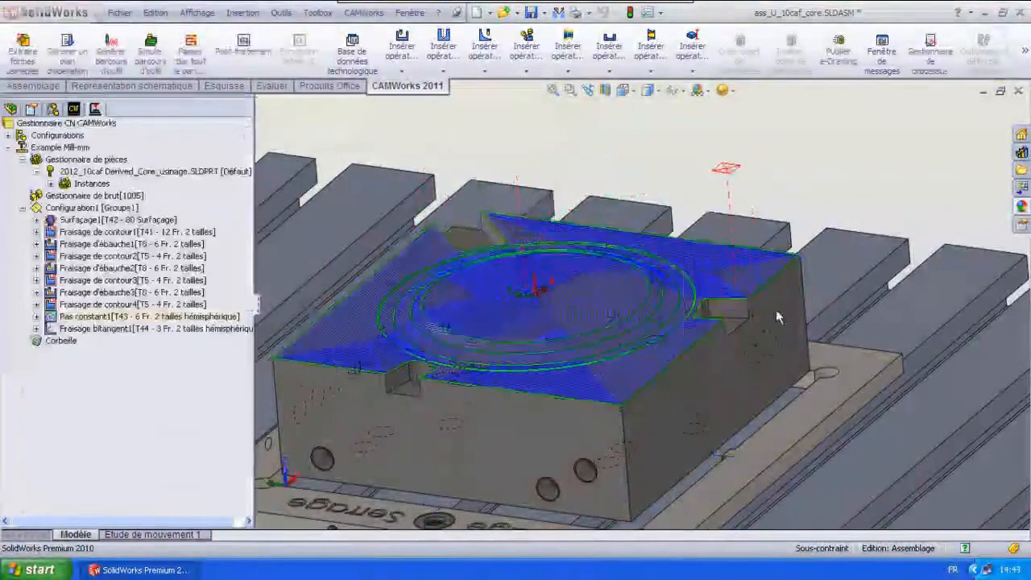
pyautogui.scroll(-2, 732, 308)
pyautogui.click(171, 318)
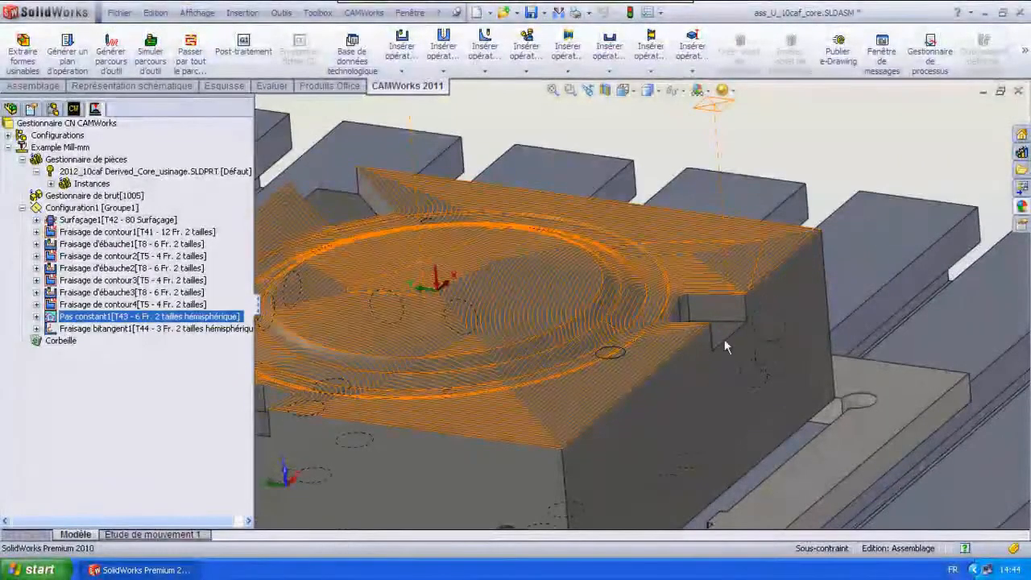
pyautogui.scroll(1, 564, 290)
pyautogui.scroll(1, 499, 312)
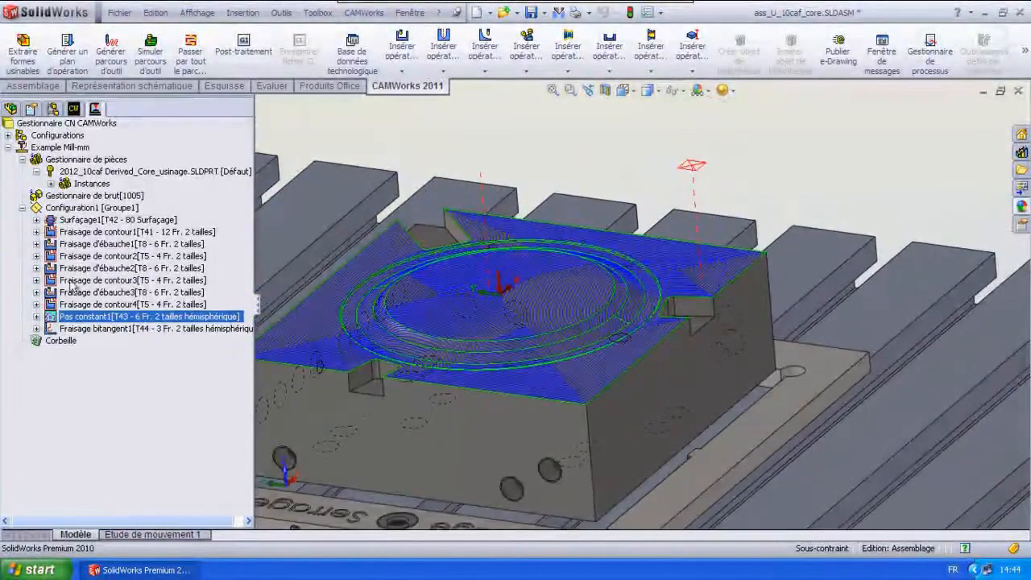
pyautogui.click(99, 332)
pyautogui.click(100, 329)
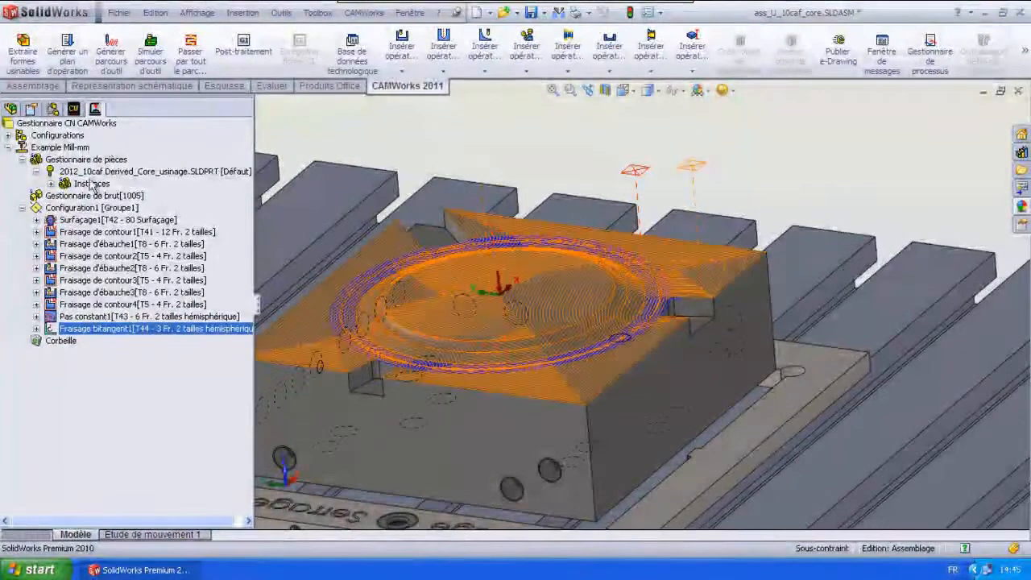
# - Run a turbo-mode toolpath simulation of all operations in Configuration1
pyautogui.click(112, 208)
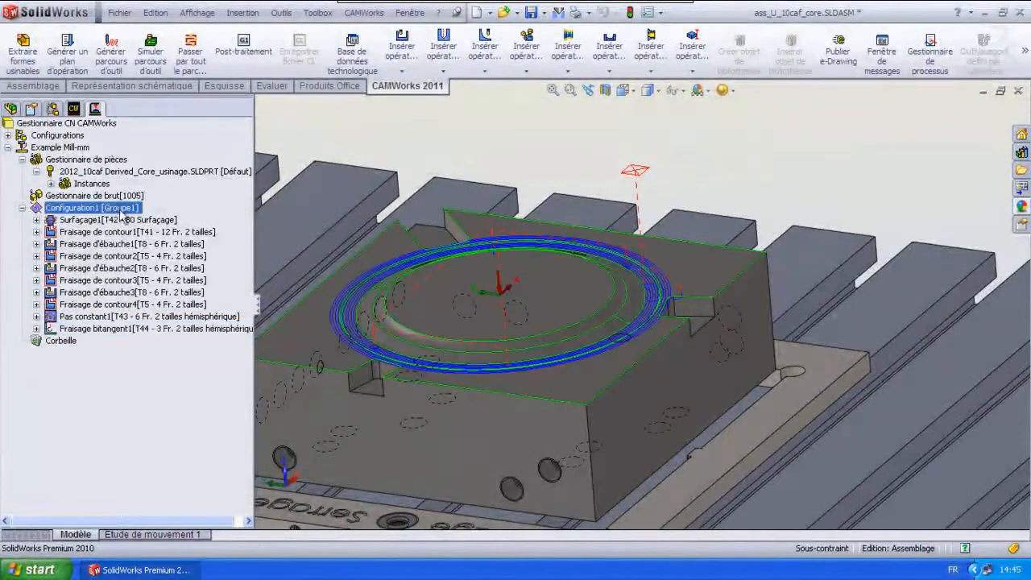
pyautogui.click(151, 53)
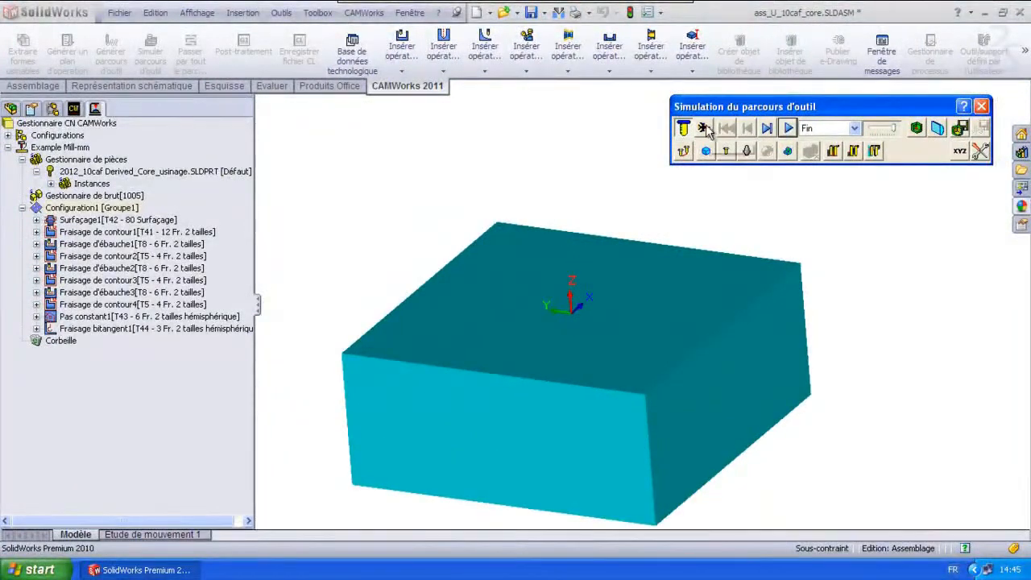
pyautogui.click(704, 129)
pyautogui.click(788, 129)
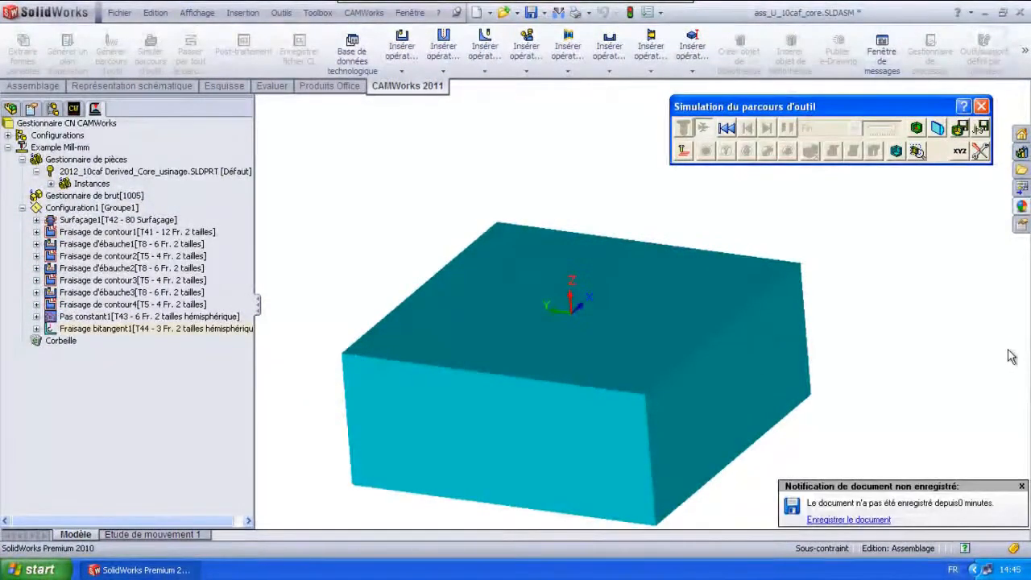
# - Inspect the simulated block from several angles and compare it with the target part using the colour deviation scale
pyautogui.moveTo(740, 389); pyautogui.dragTo(646, 343, button='middle')
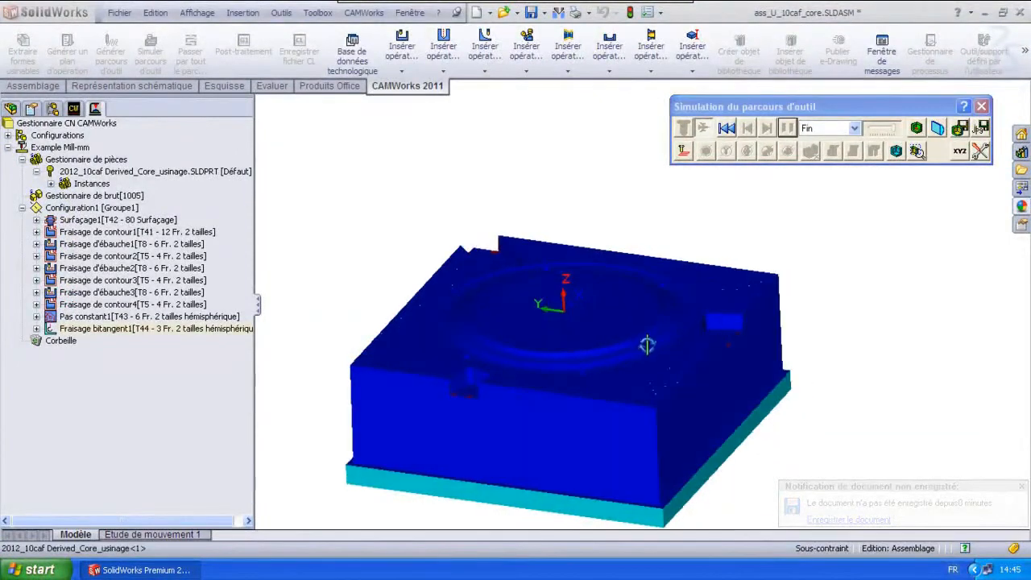
pyautogui.moveTo(659, 389); pyautogui.dragTo(614, 375, button='middle')
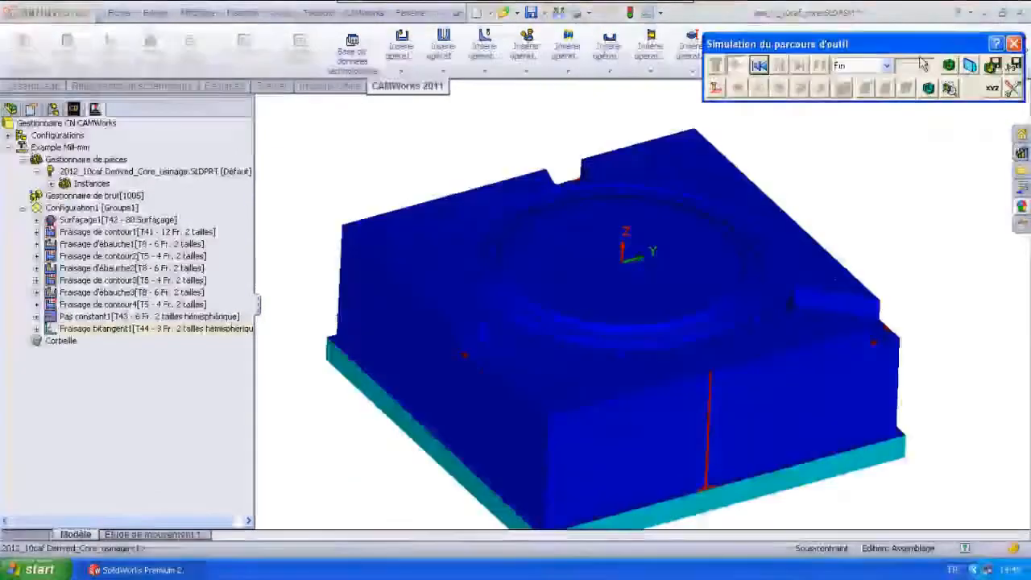
pyautogui.click(950, 67)
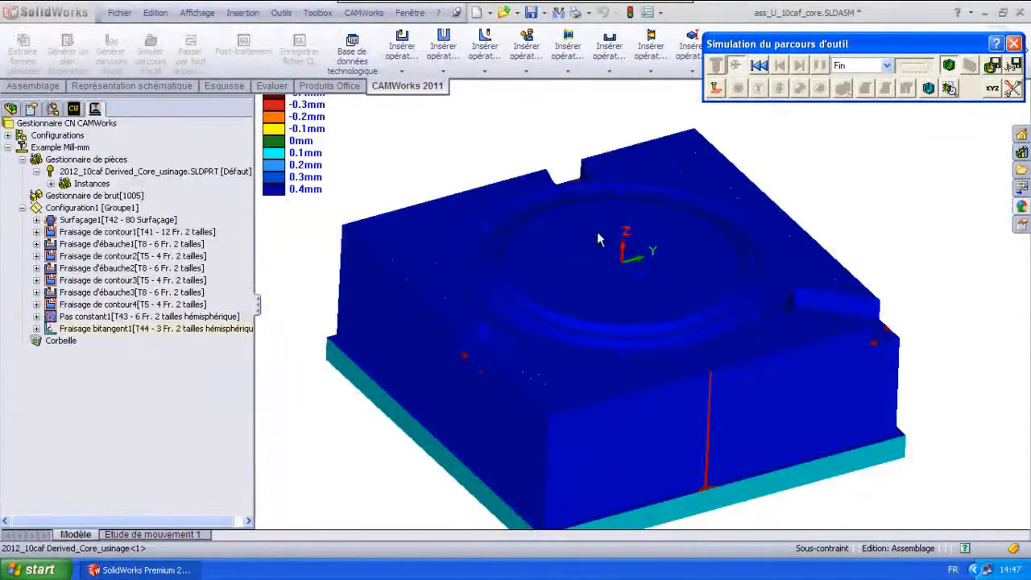
pyautogui.click(928, 89)
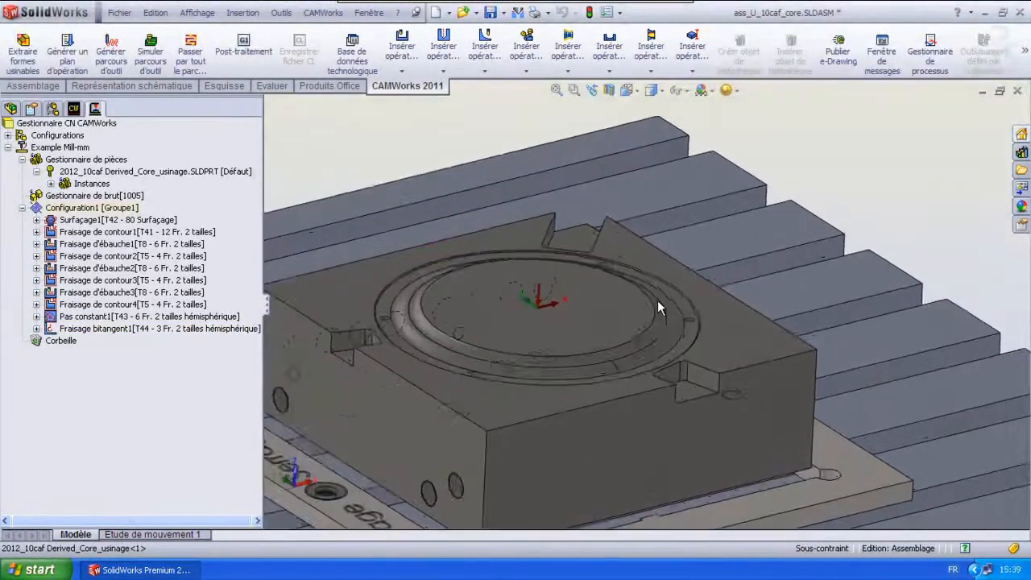
# - Set the Pas constant1 operation's horizontal and vertical passes to 0.75 mm and regenerate its toolpath
pyautogui.scroll(-3, 657, 306)
pyautogui.click(116, 316)
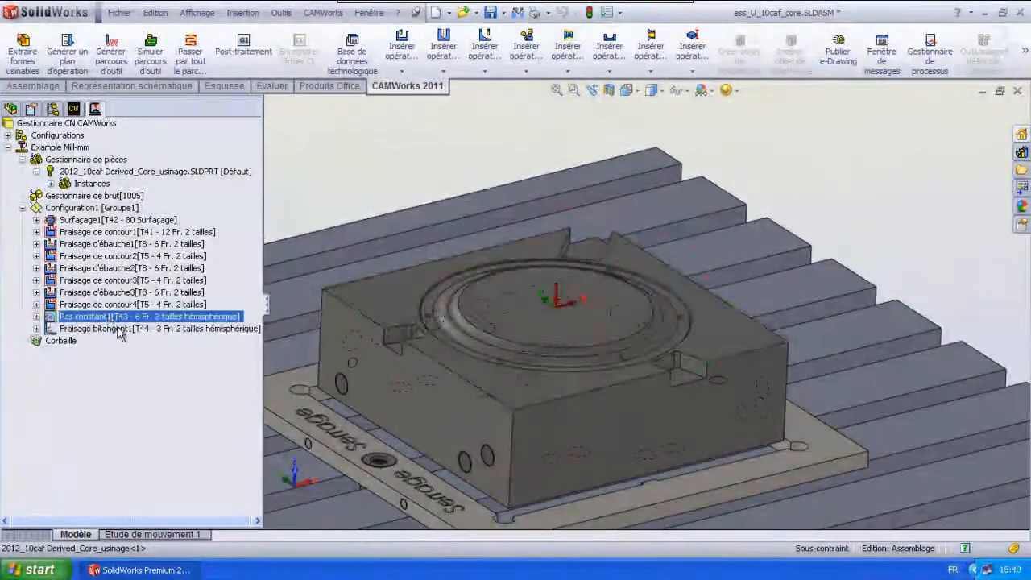
pyautogui.click(117, 329)
pyautogui.click(121, 317)
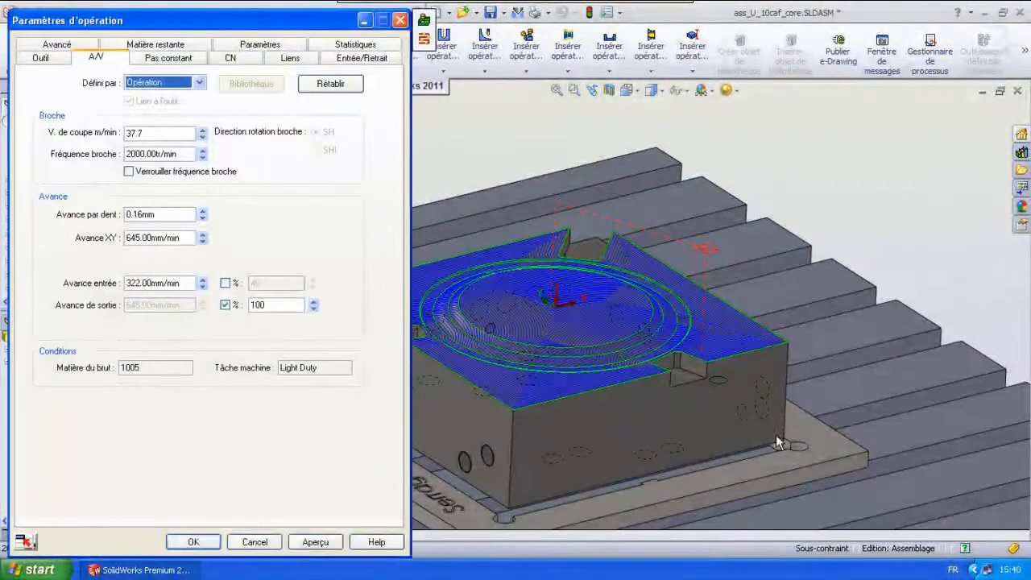
pyautogui.click(170, 59)
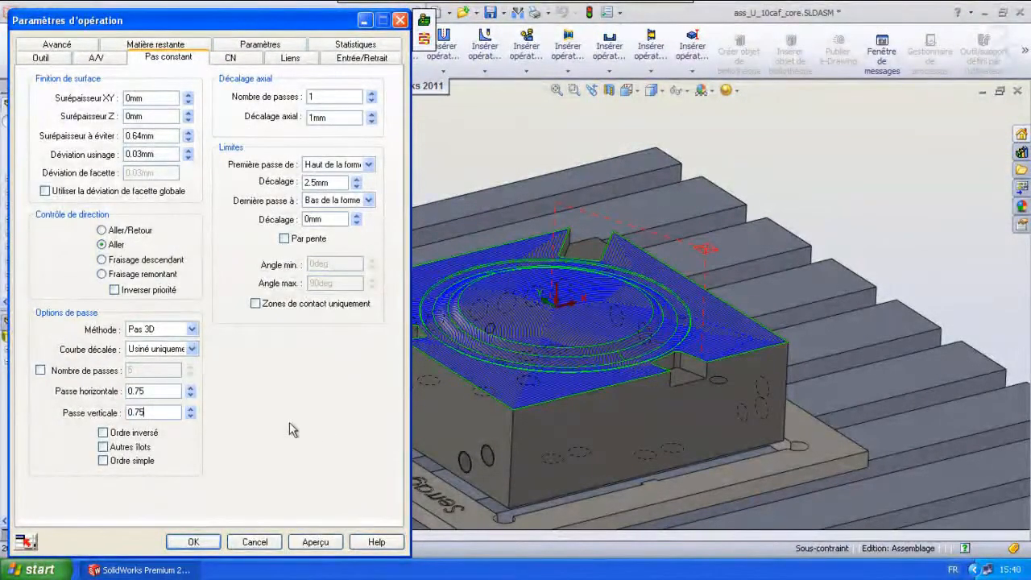
pyautogui.click(207, 546)
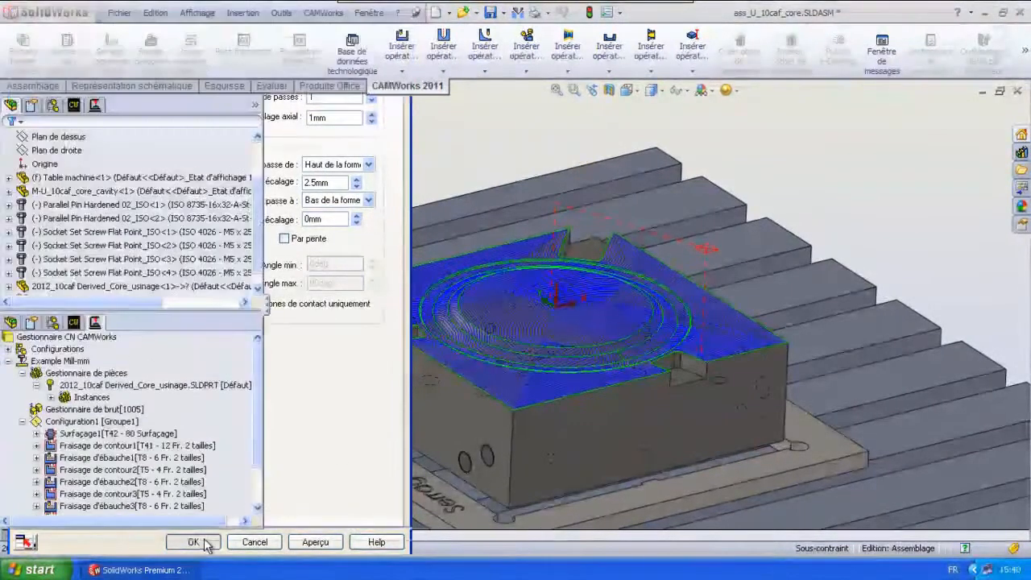
pyautogui.click(484, 309)
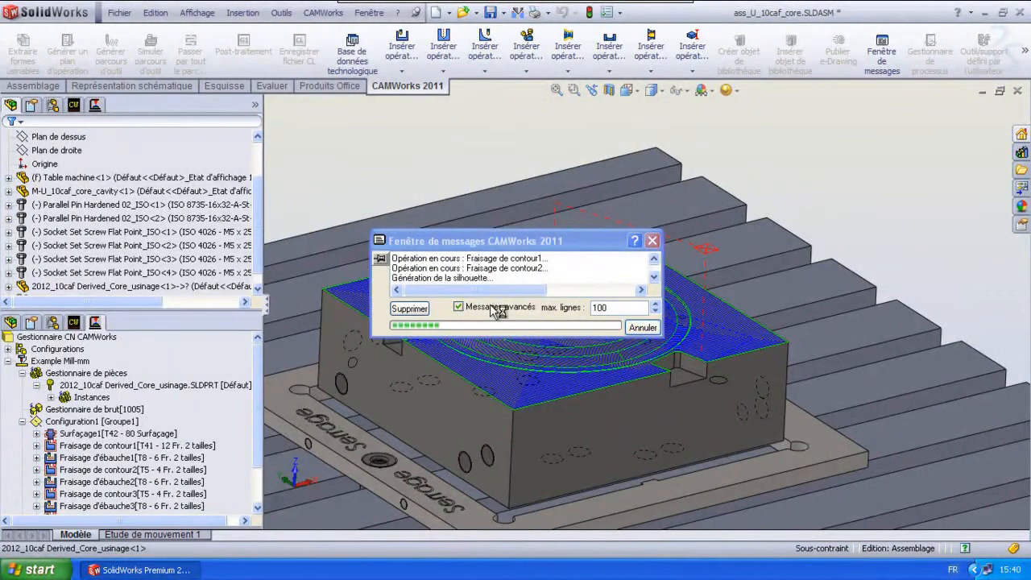
# - Open the Fraisage bitangent1 operation and review its model, bitangency, NC, link, entry/retract and remaining-material parameters
pyautogui.click(136, 329)
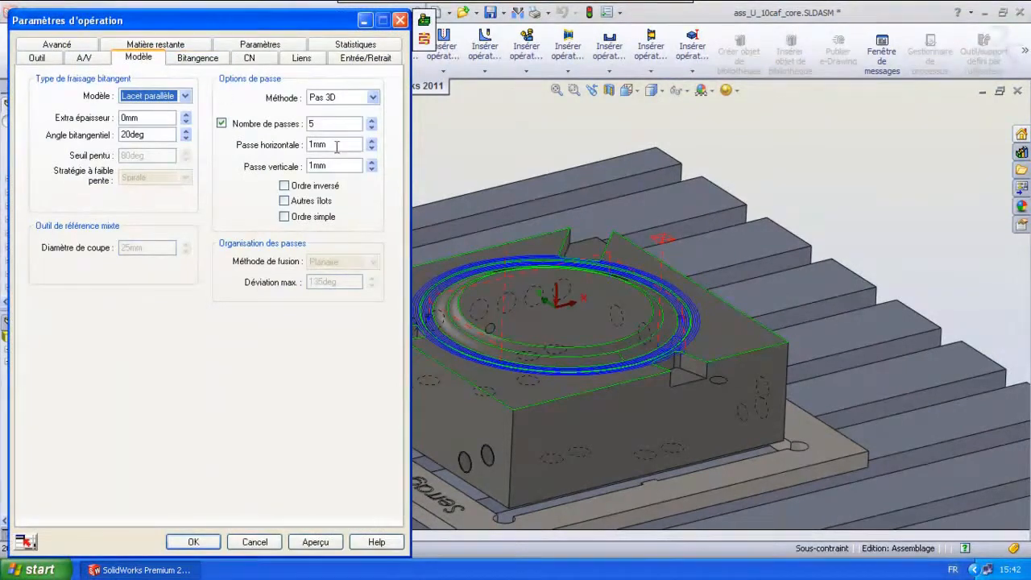
pyautogui.doubleClick(337, 145)
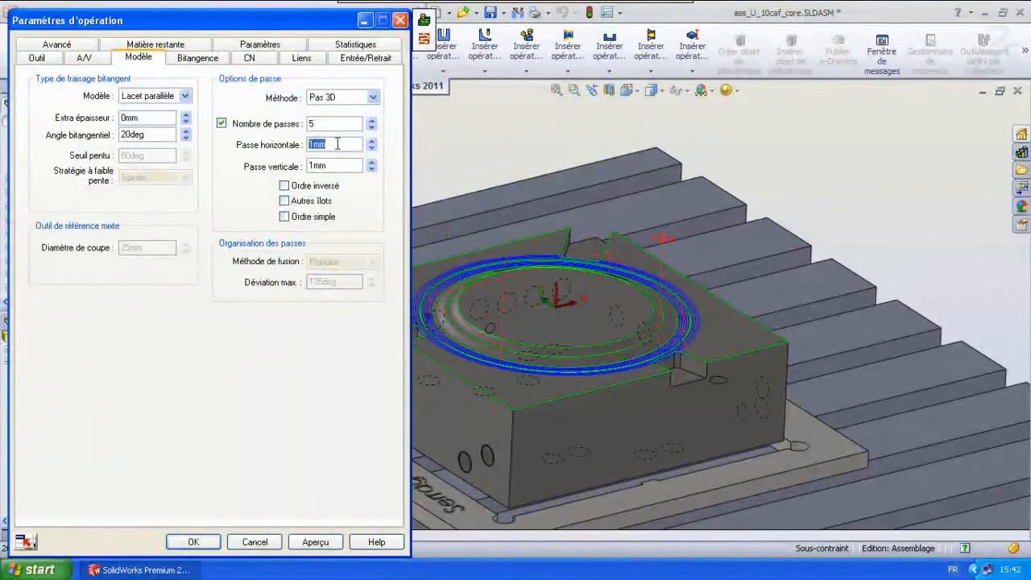
pyautogui.click(203, 59)
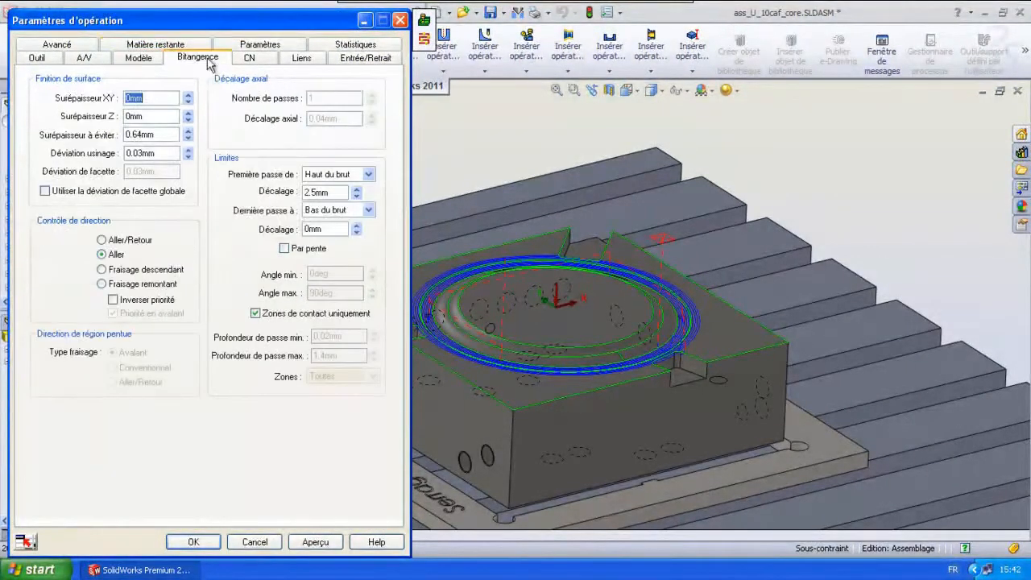
pyautogui.click(268, 59)
pyautogui.click(293, 60)
pyautogui.click(335, 56)
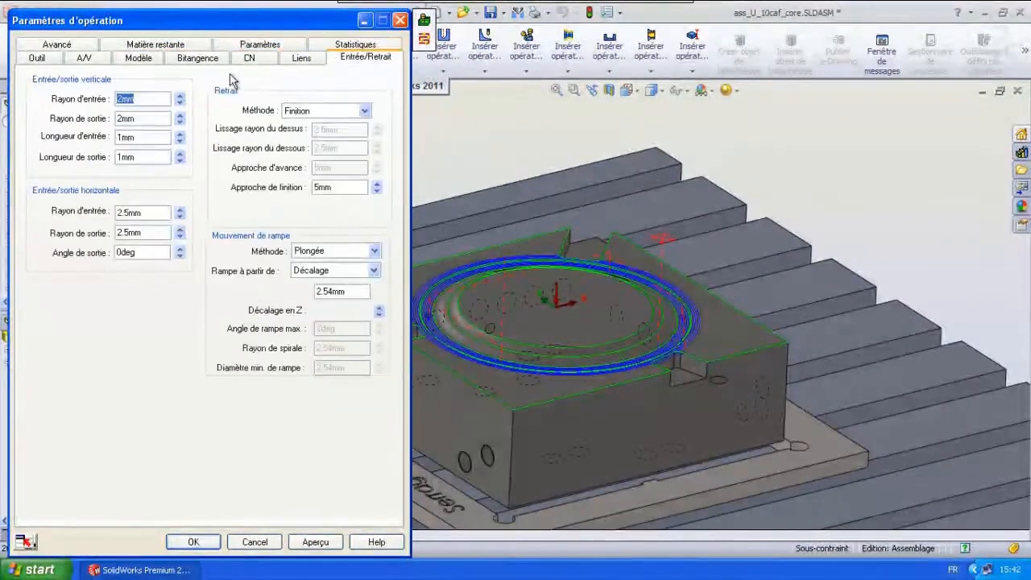
pyautogui.click(159, 50)
# - Set the Fraisage bitangent1 operation's automatic machined zone to Toutes les silhouettes, keeping the tool condition Sur centre
pyautogui.click(60, 60)
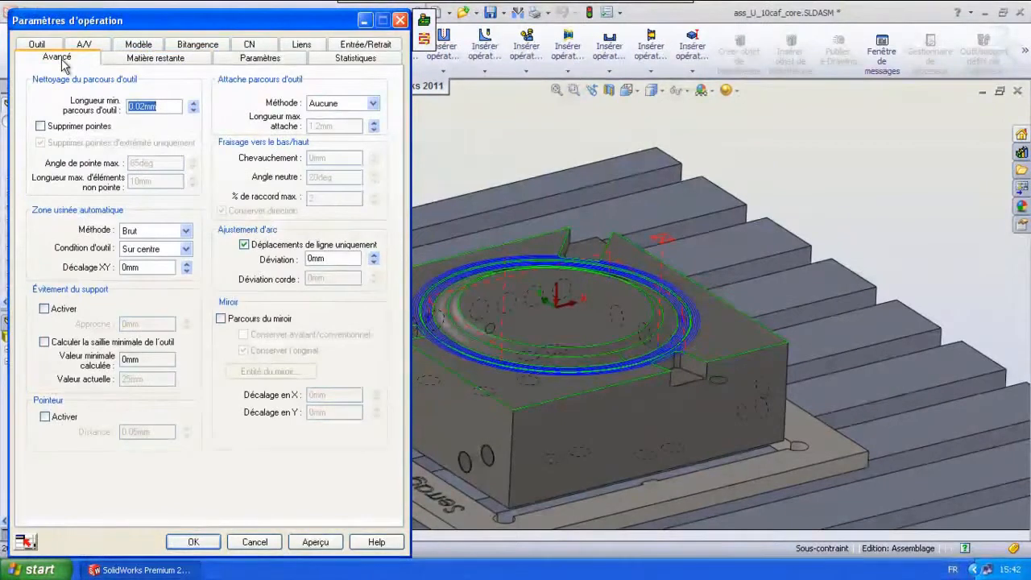
pyautogui.click(185, 232)
pyautogui.click(183, 264)
pyautogui.click(186, 250)
pyautogui.click(186, 251)
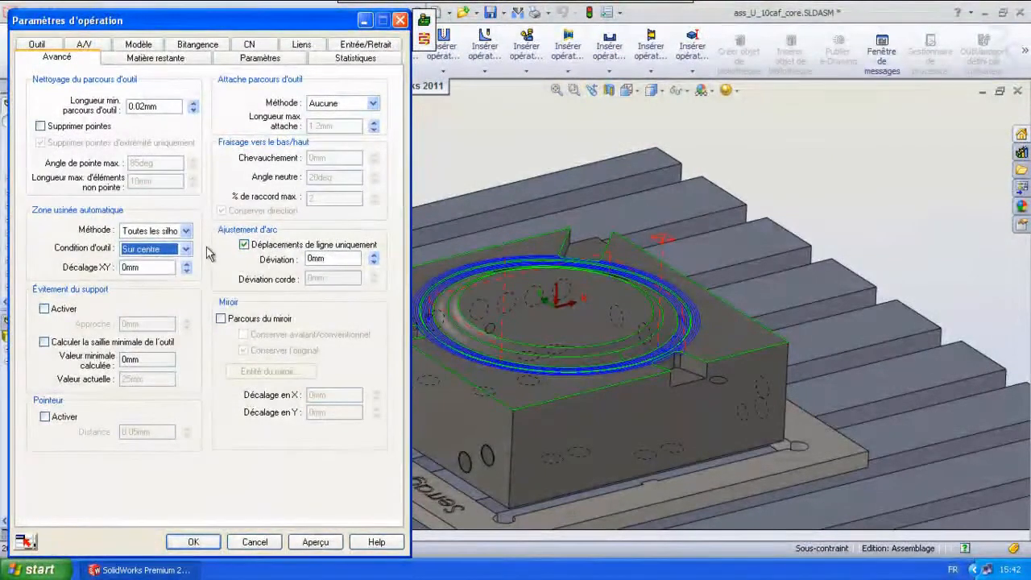
# - Set the Fraisage bitangent1 operation's limits so passes run from Haut de la forme to Bas de la forme
pyautogui.click(196, 46)
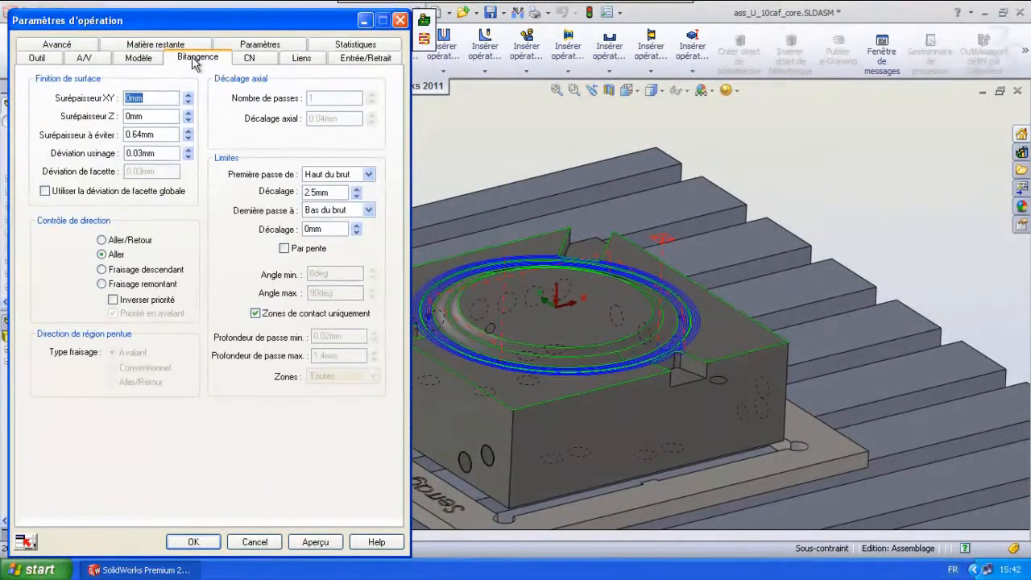
pyautogui.click(369, 174)
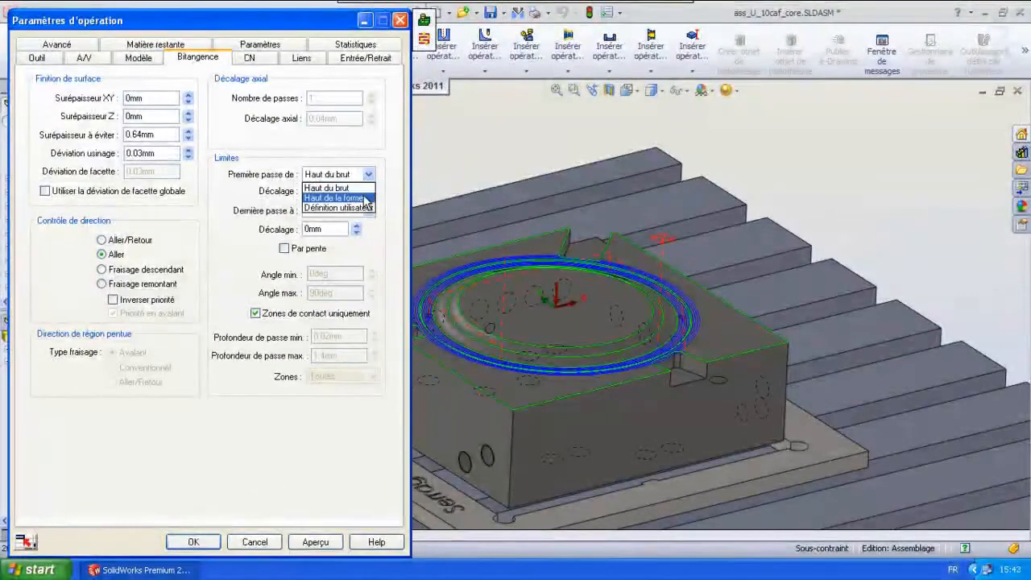
pyautogui.click(364, 199)
pyautogui.click(368, 210)
pyautogui.click(334, 232)
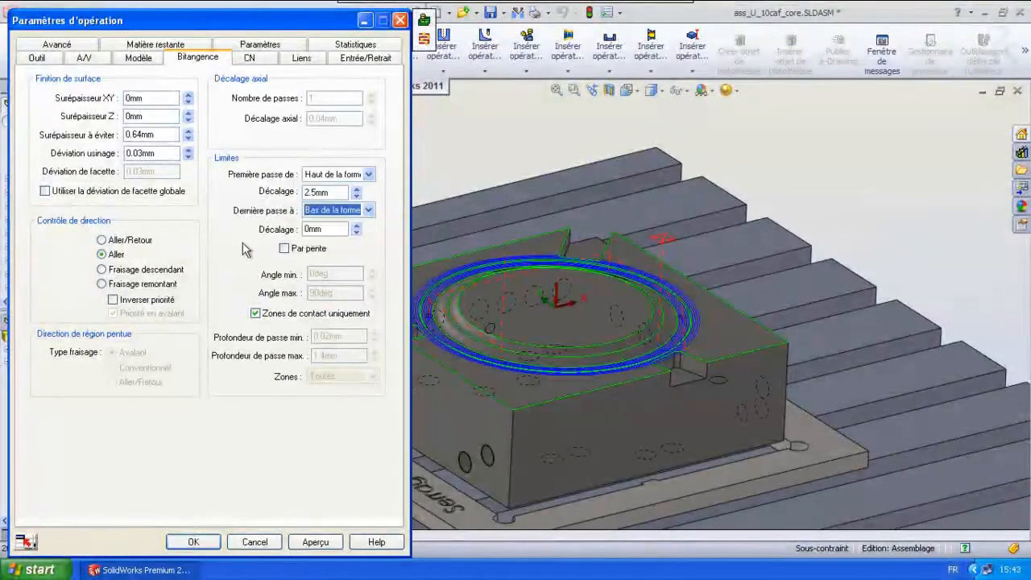
# - Set the Fraisage bitangent1 operation's horizontal and vertical passes to 0.5, keeping the Lacet parallèle model, and apply the parameters
pyautogui.click(137, 58)
pyautogui.doubleClick(338, 144)
pyautogui.write('0.5')
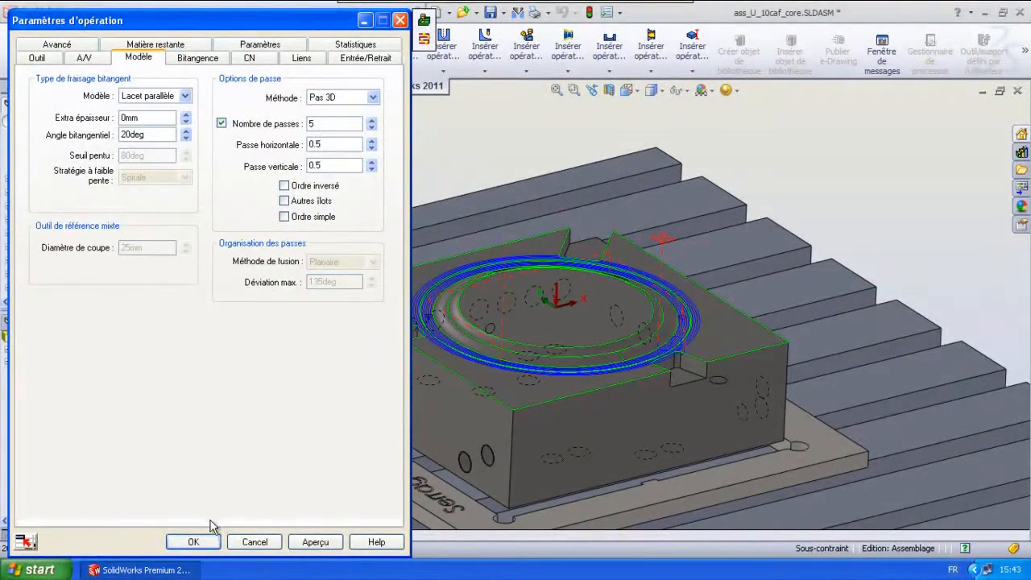
pyautogui.click(185, 96)
pyautogui.click(187, 96)
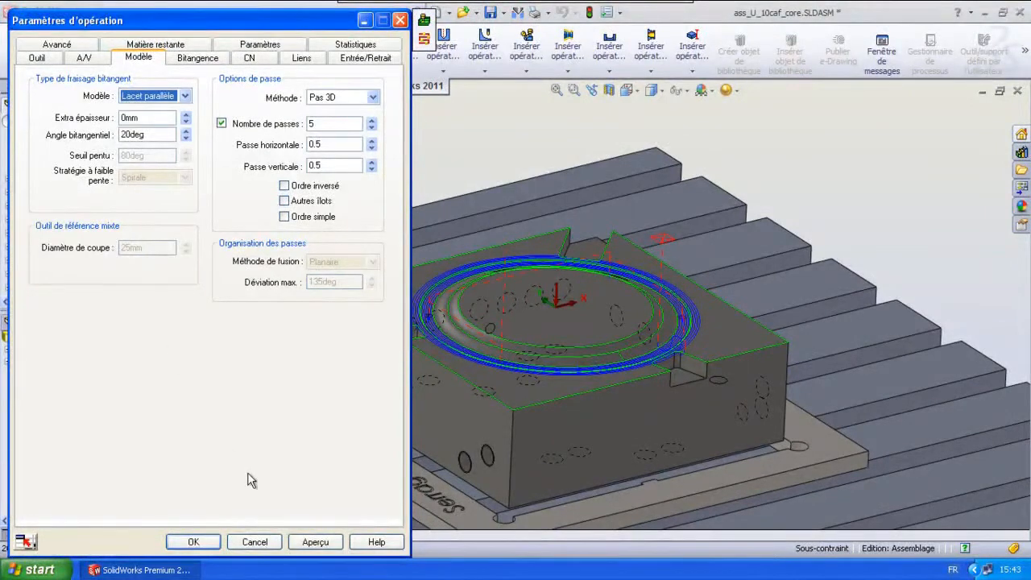
pyautogui.click(199, 538)
pyautogui.click(483, 307)
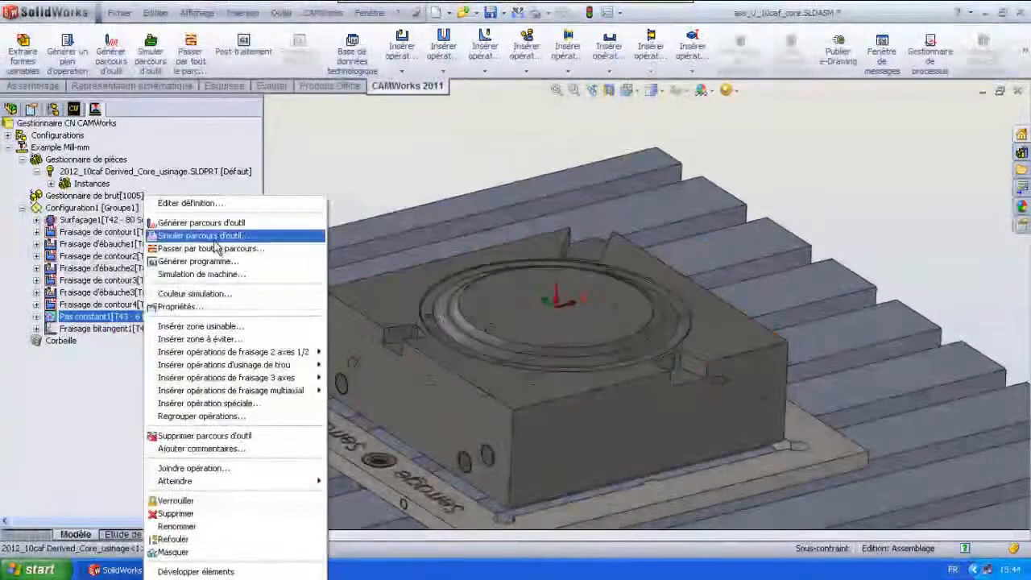
# - Simulate the Pas constant1 toolpath on its own, reset the stock and close the simulation
pyautogui.click(201, 235)
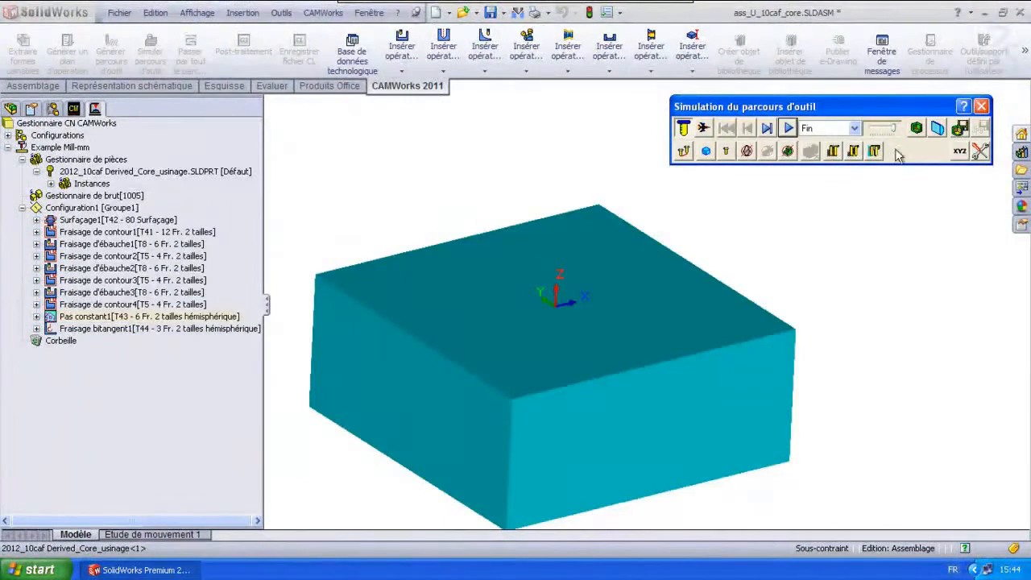
pyautogui.click(788, 129)
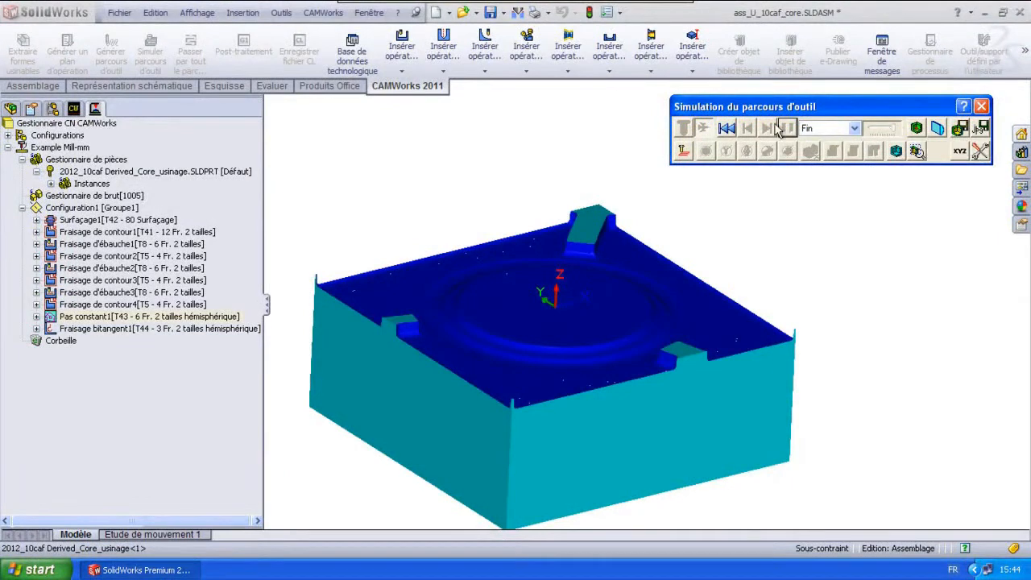
pyautogui.click(725, 129)
pyautogui.rightClick(97, 209)
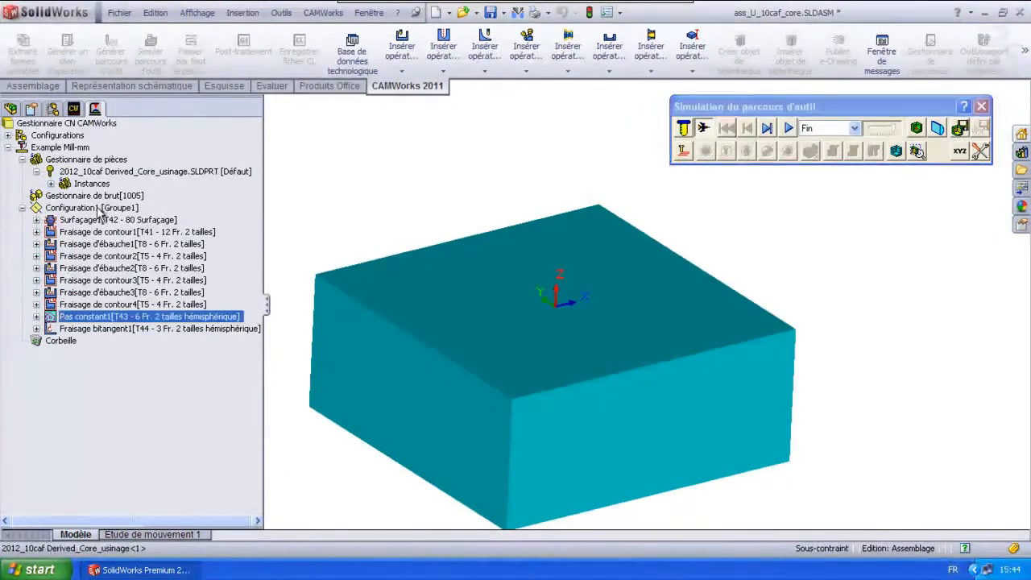
pyautogui.click(980, 107)
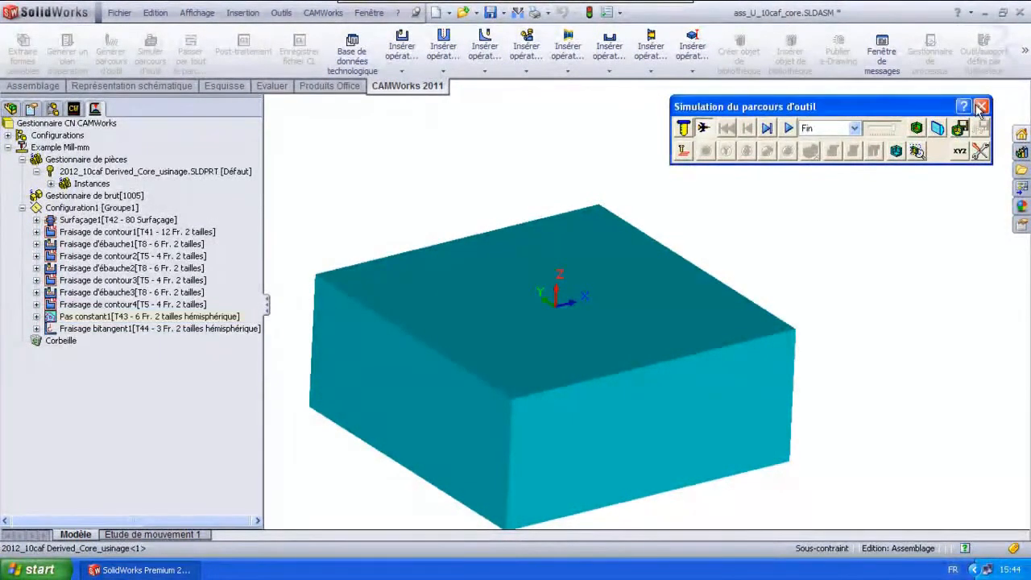
# - Run the toolpath simulation for the complete Configuration1 group of operations
pyautogui.click(75, 211)
pyautogui.click(151, 52)
pyautogui.moveTo(869, 99); pyautogui.dragTo(898, 19)
pyautogui.scroll(-3, 720, 387)
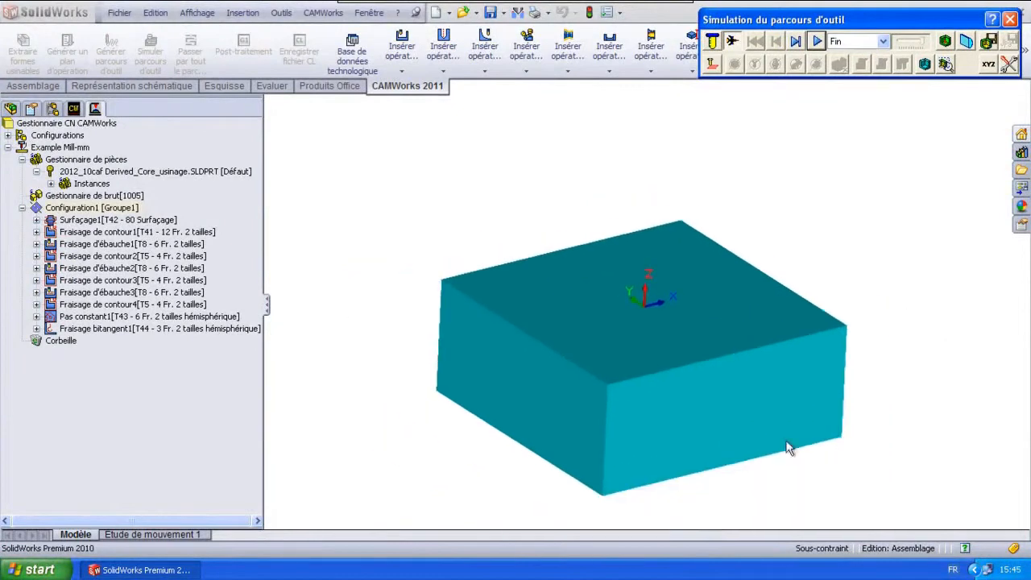
pyautogui.click(818, 41)
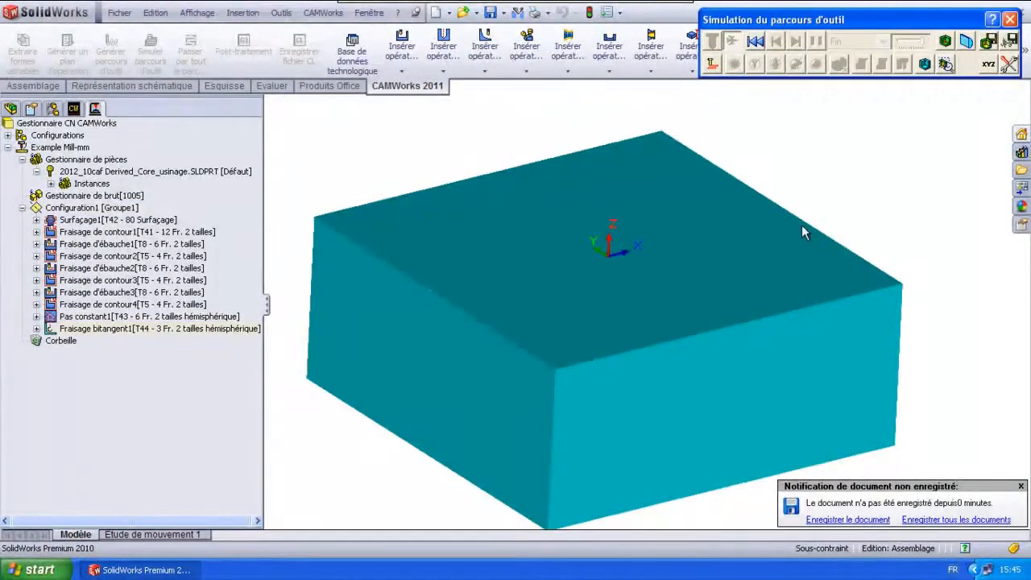
# - Compare the simulated stock with the target part, examine the deviation colours on the core, and close the simulation
pyautogui.click(945, 41)
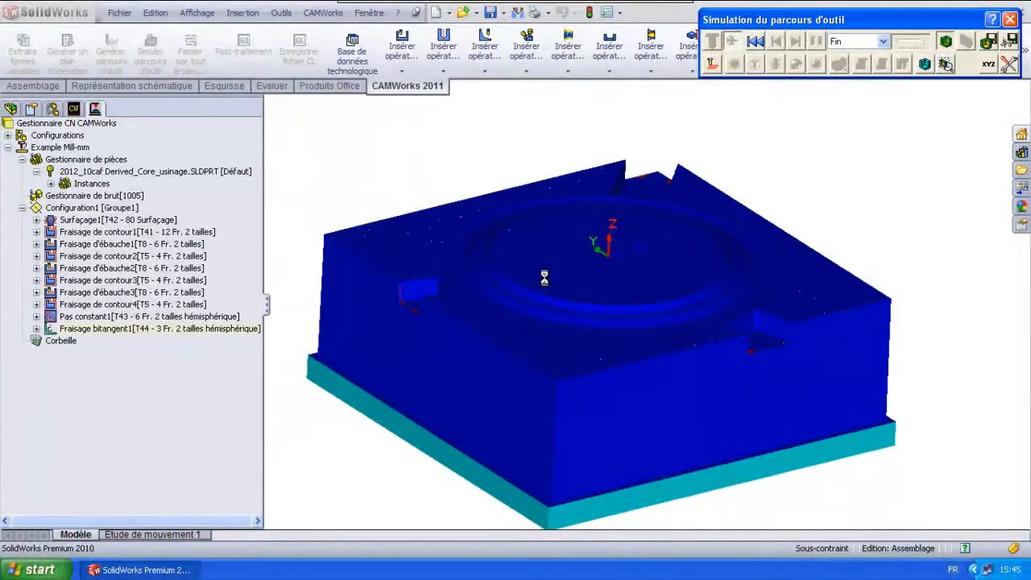
pyautogui.click(138, 317)
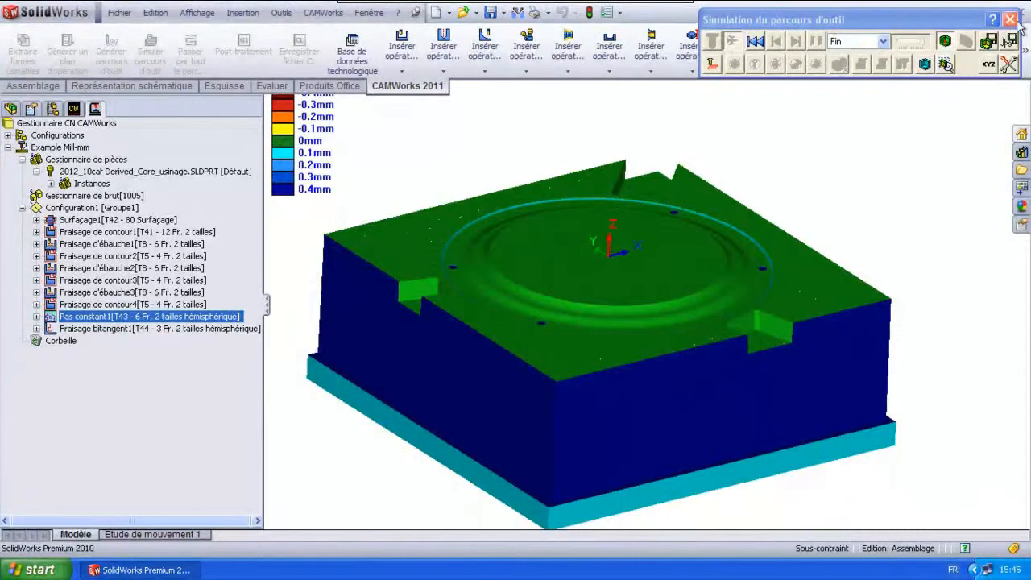
pyautogui.moveTo(809, 292); pyautogui.dragTo(801, 346, button='middle')
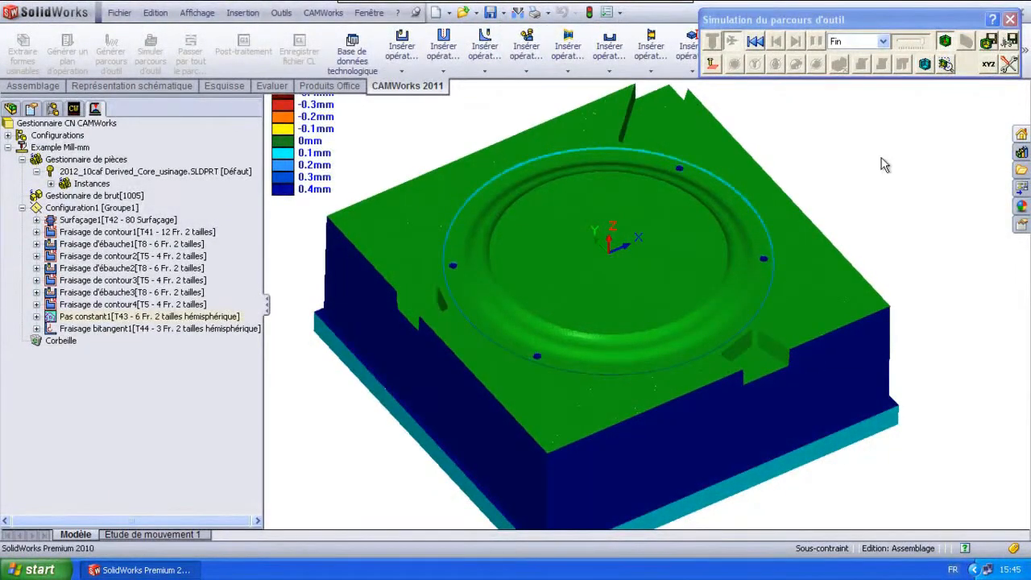
pyautogui.click(1009, 20)
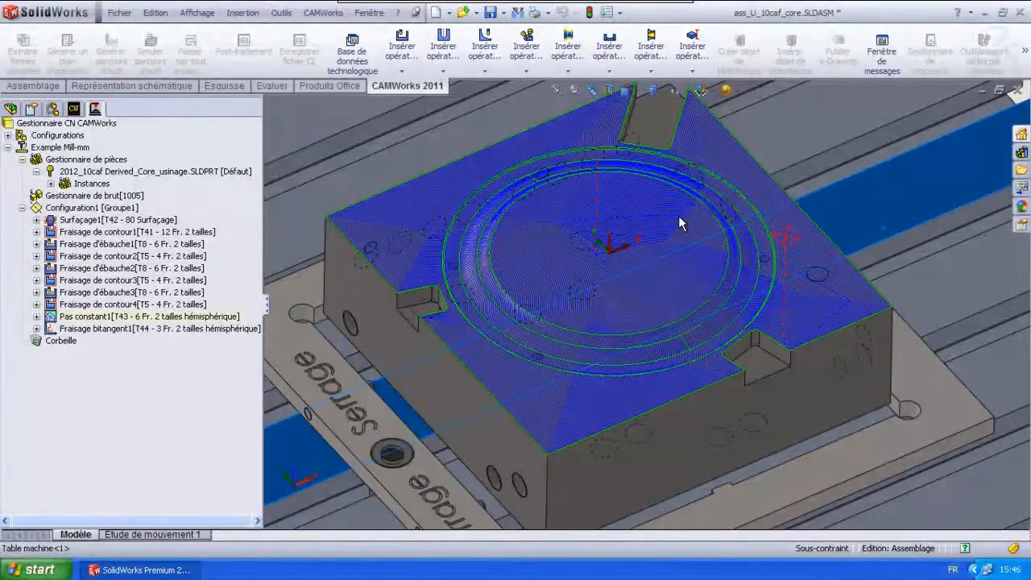
# - Review the toolpaths of the Fraisage de contour1, contour3 and contour4 operations on the core
pyautogui.scroll(2, 992, 119)
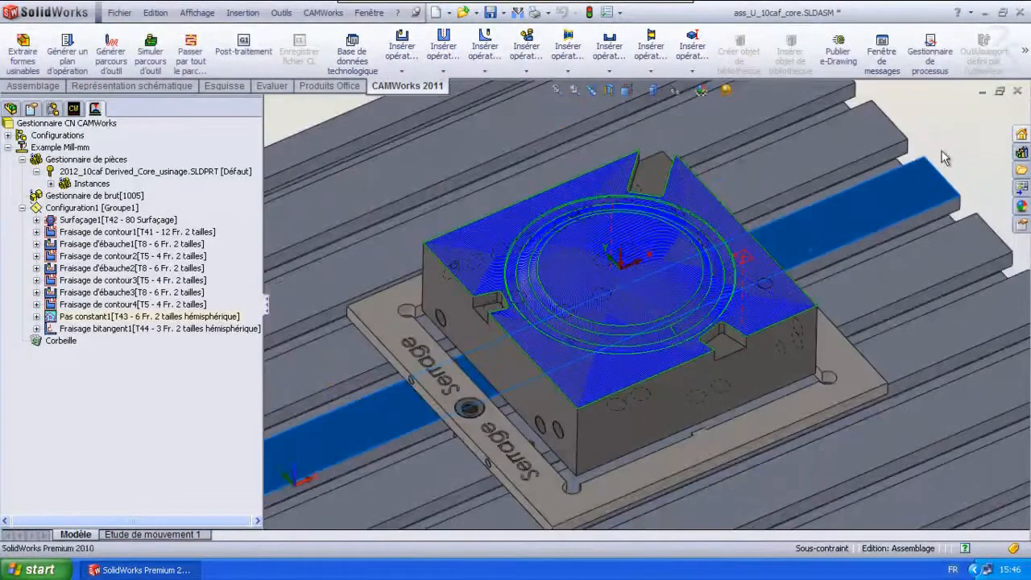
pyautogui.scroll(-2, 535, 259)
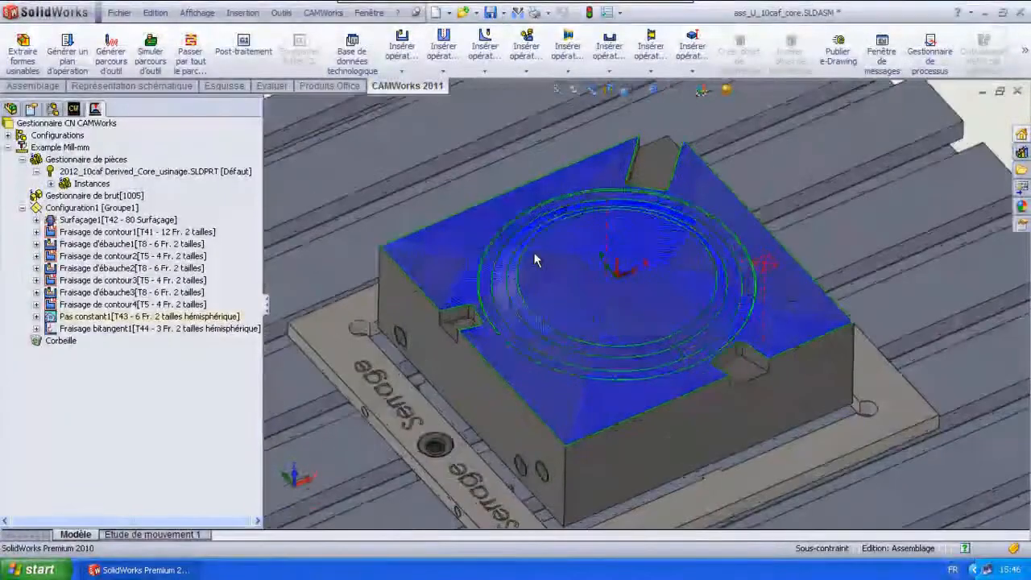
pyautogui.click(120, 232)
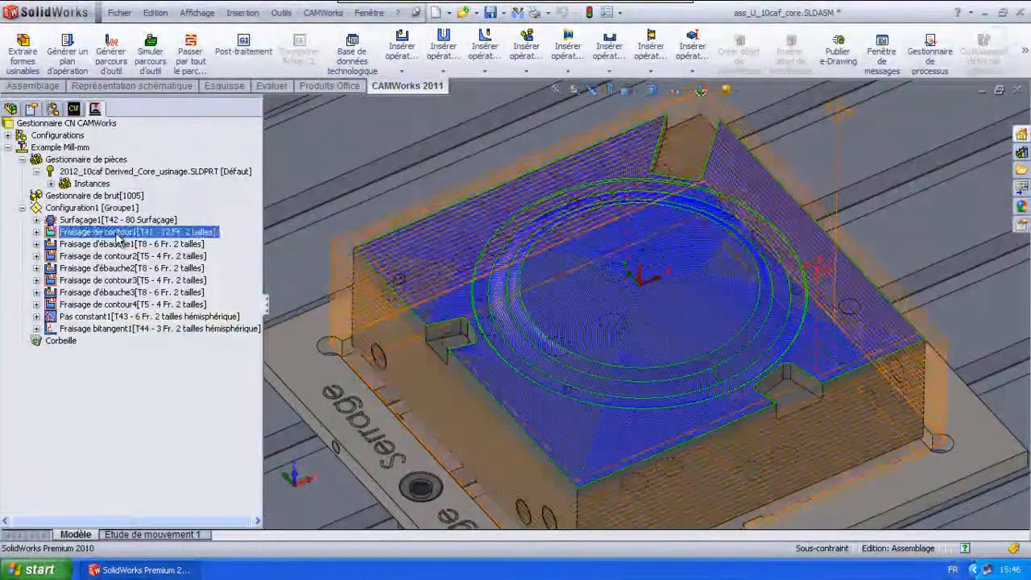
pyautogui.click(130, 279)
pyautogui.click(129, 304)
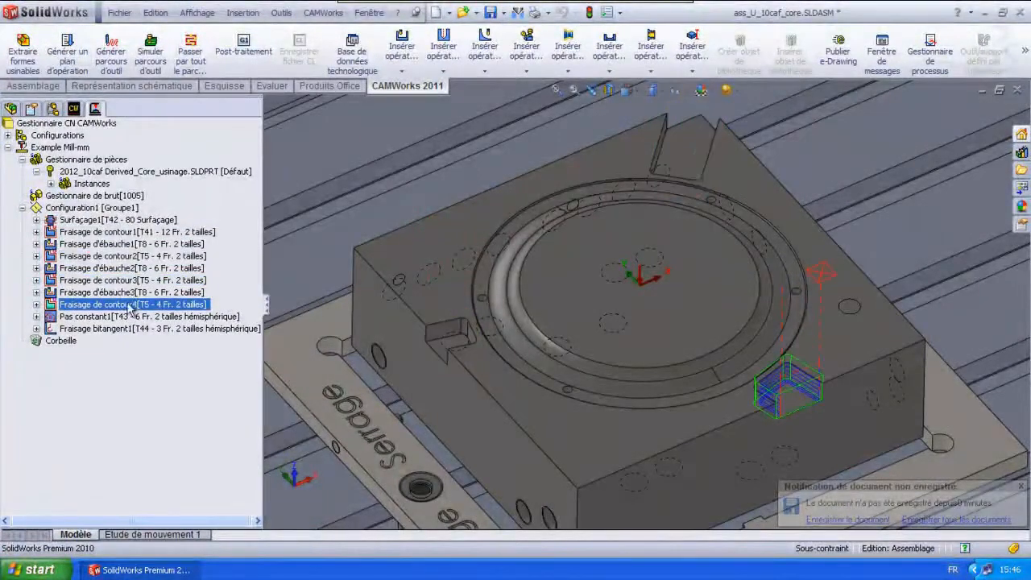
# - Set the Fraisage de contour1 cutter's flute and shoulder lengths to 65 mm and total length to 85 mm, and check its holder protrusion
pyautogui.click(108, 233)
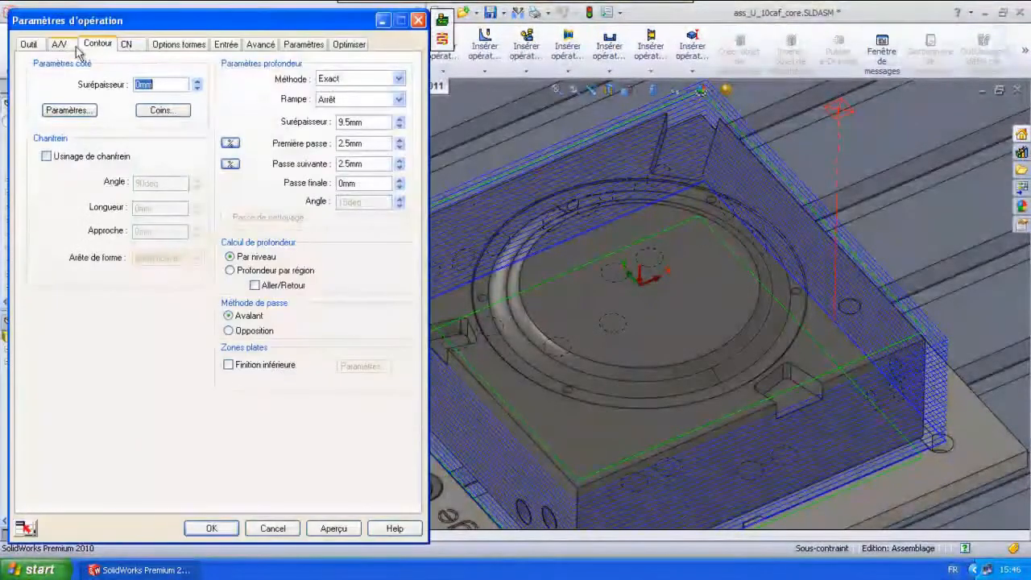
pyautogui.click(28, 44)
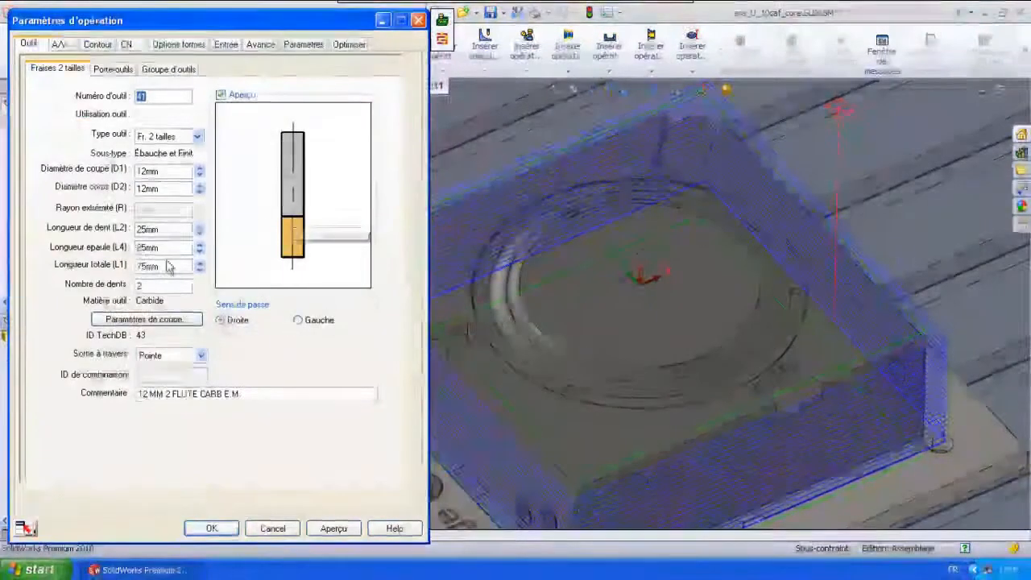
pyautogui.click(200, 263)
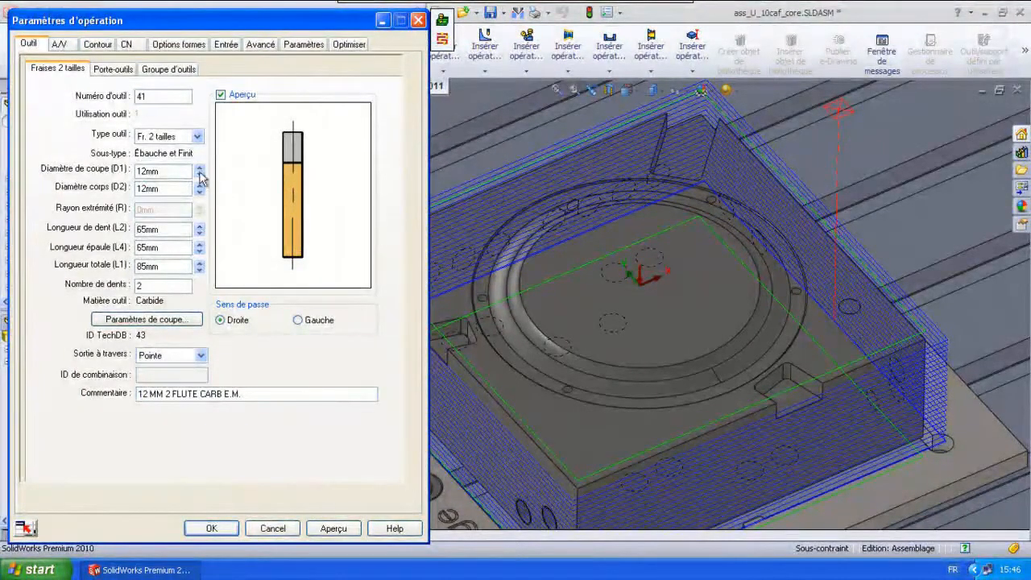
pyautogui.click(123, 71)
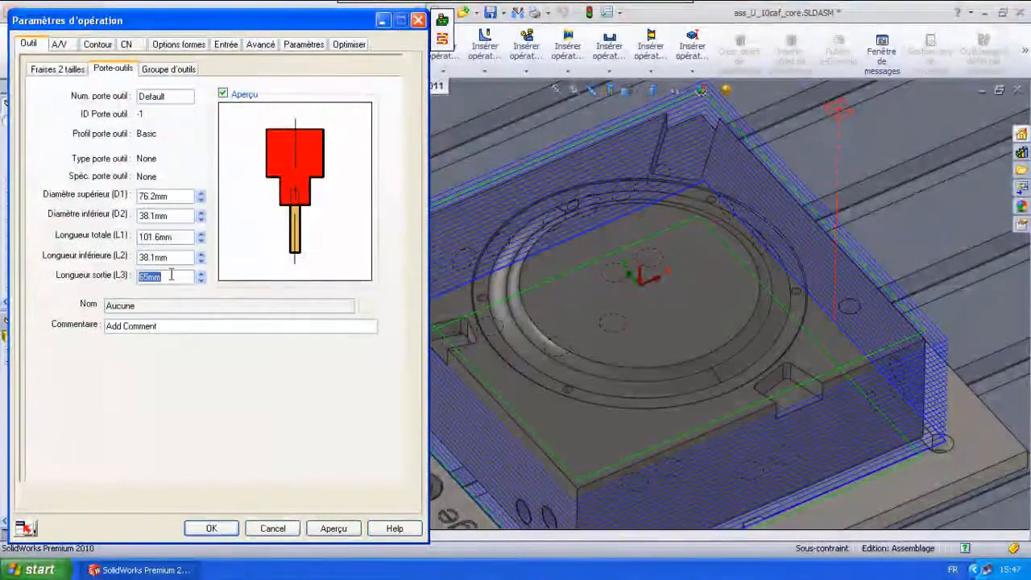
# - Set the Fraisage de contour1 entry links to Direct for lateral passes and Rester en bas for the machining depth
pyautogui.click(98, 45)
pyautogui.click(127, 44)
pyautogui.click(179, 46)
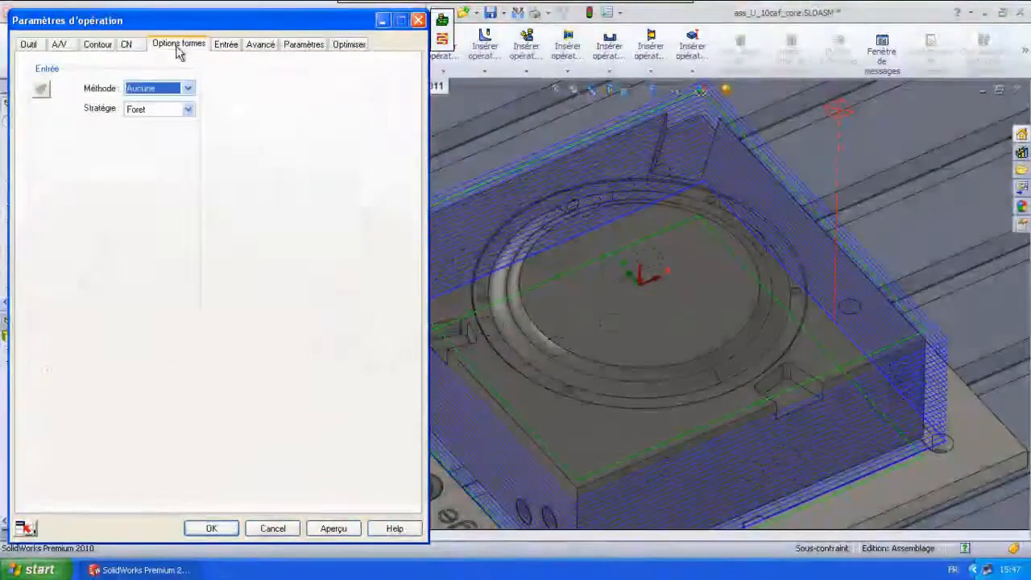
pyautogui.click(226, 44)
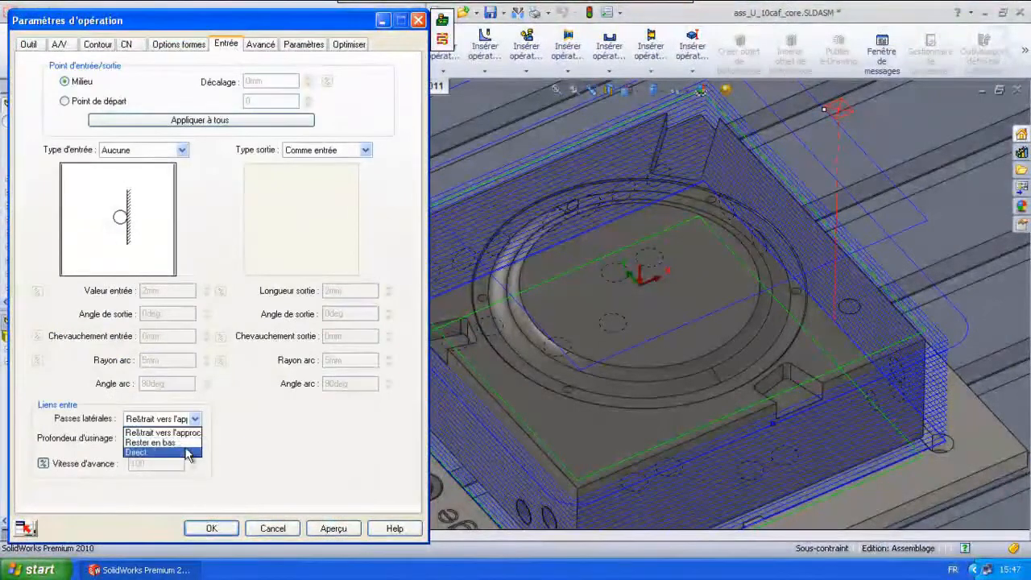
pyautogui.click(184, 452)
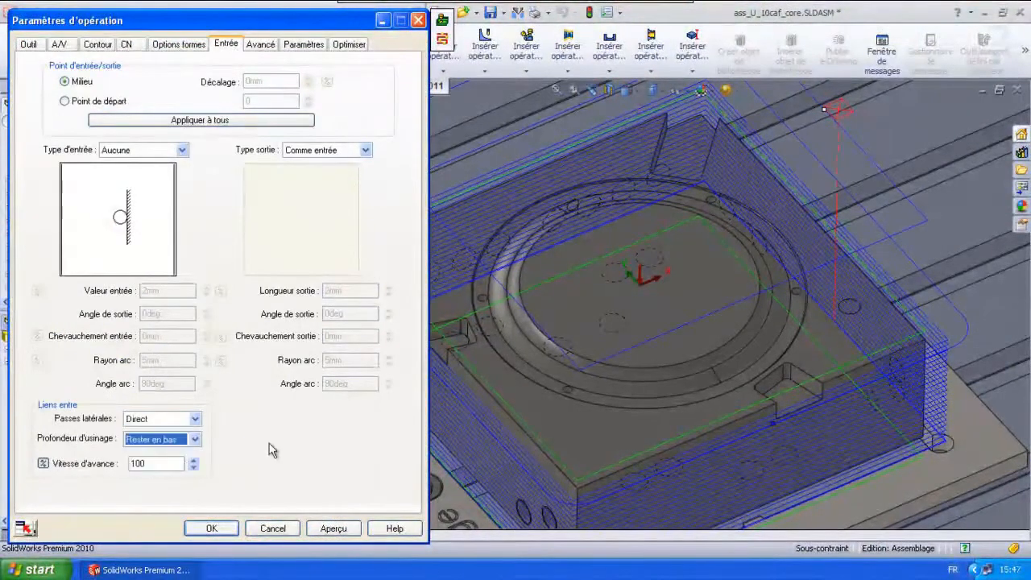
# - Review the Fraisage de contour1 advanced, optimisation and tool settings and apply the operation's parameter changes
pyautogui.click(277, 46)
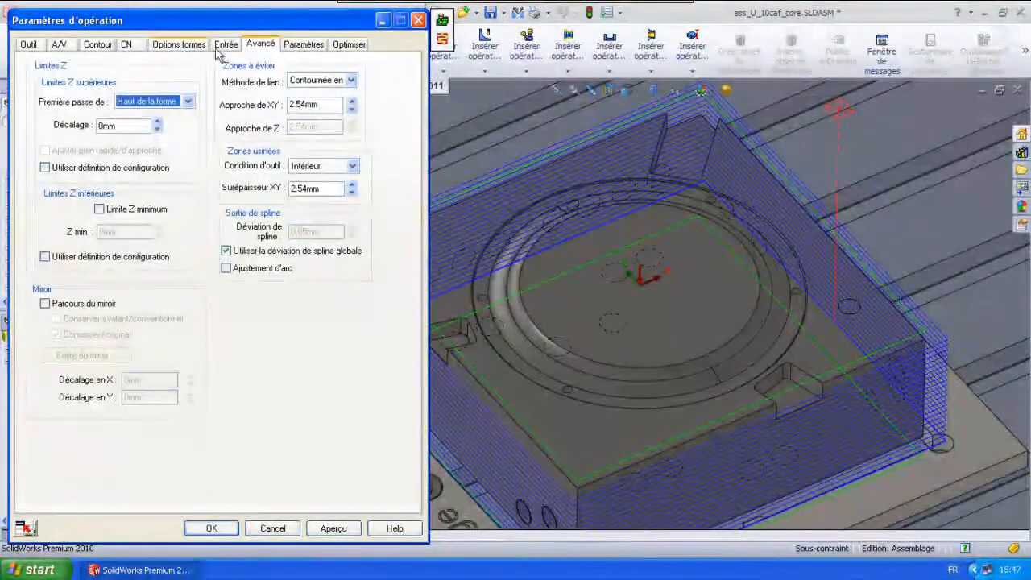
pyautogui.click(304, 45)
pyautogui.click(350, 46)
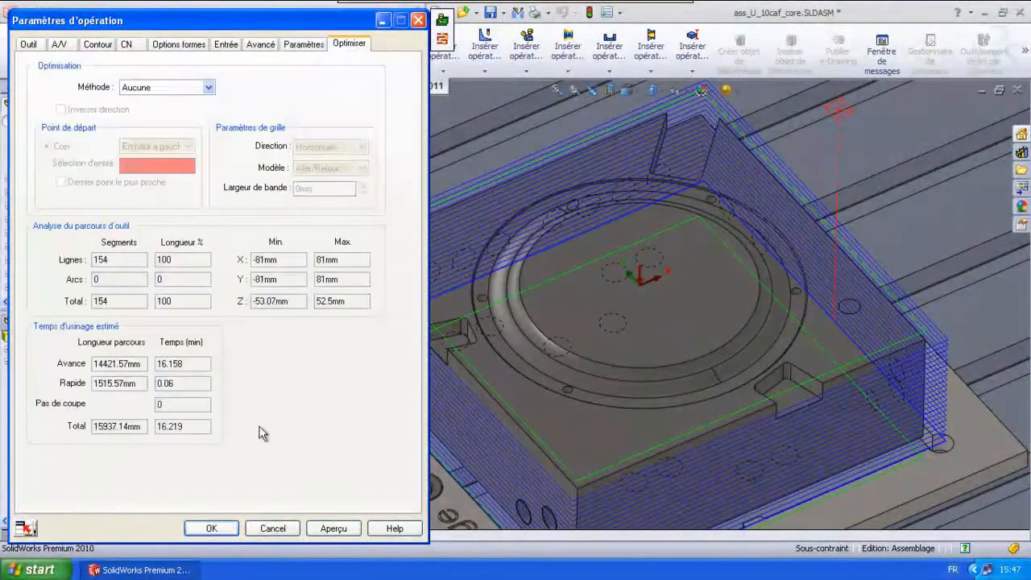
pyautogui.click(29, 46)
pyautogui.click(48, 69)
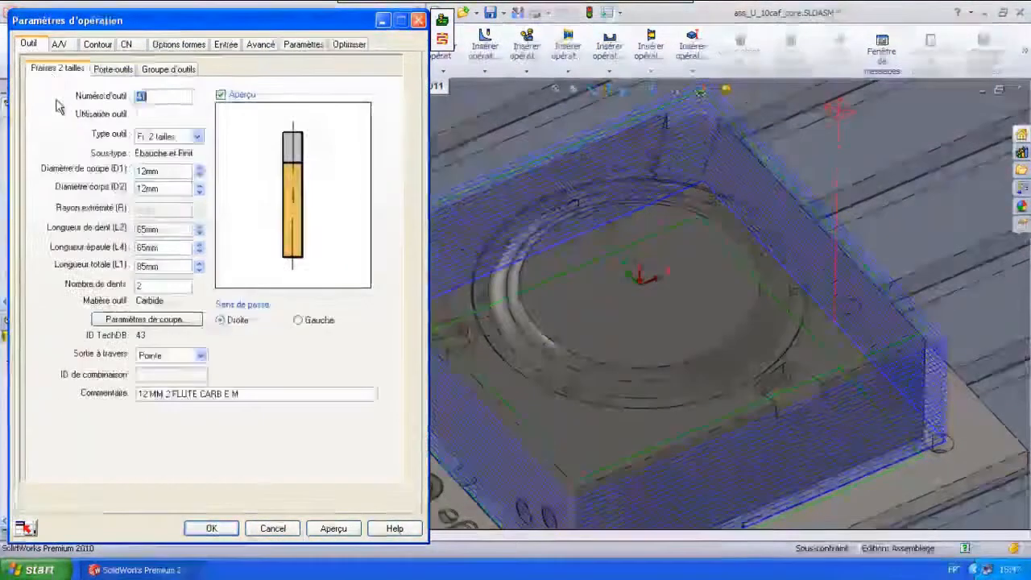
pyautogui.click(211, 529)
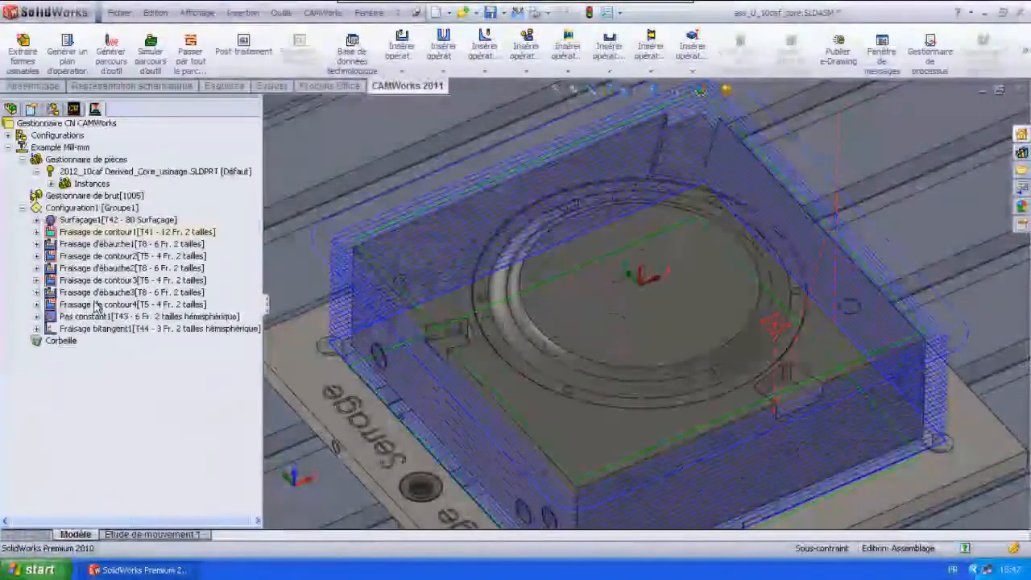
# - Set the flute and shoulder lengths of the Fraisage de contour2 operation's 4 mm cutter to 24 mm
pyautogui.click(97, 232)
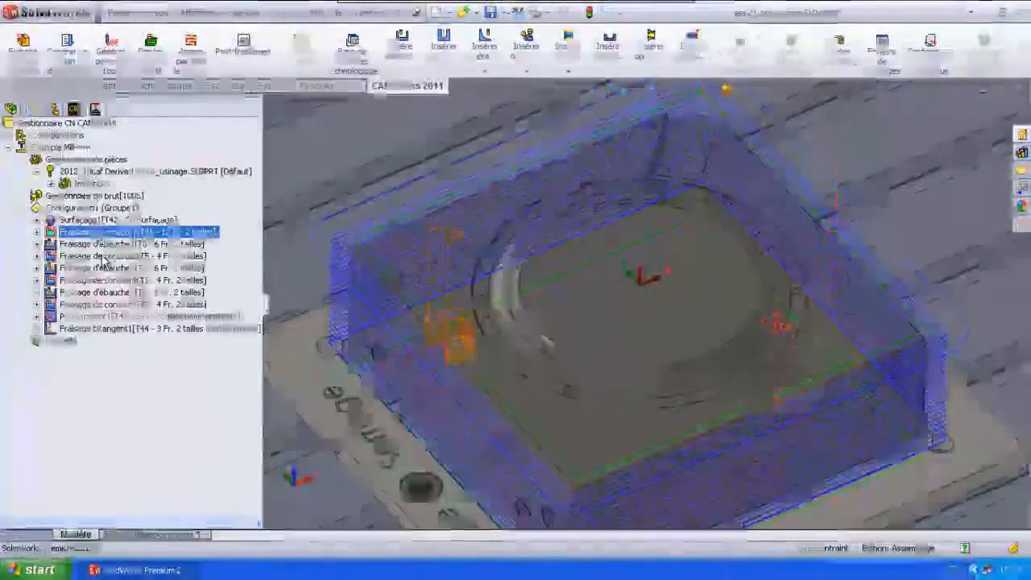
pyautogui.click(105, 258)
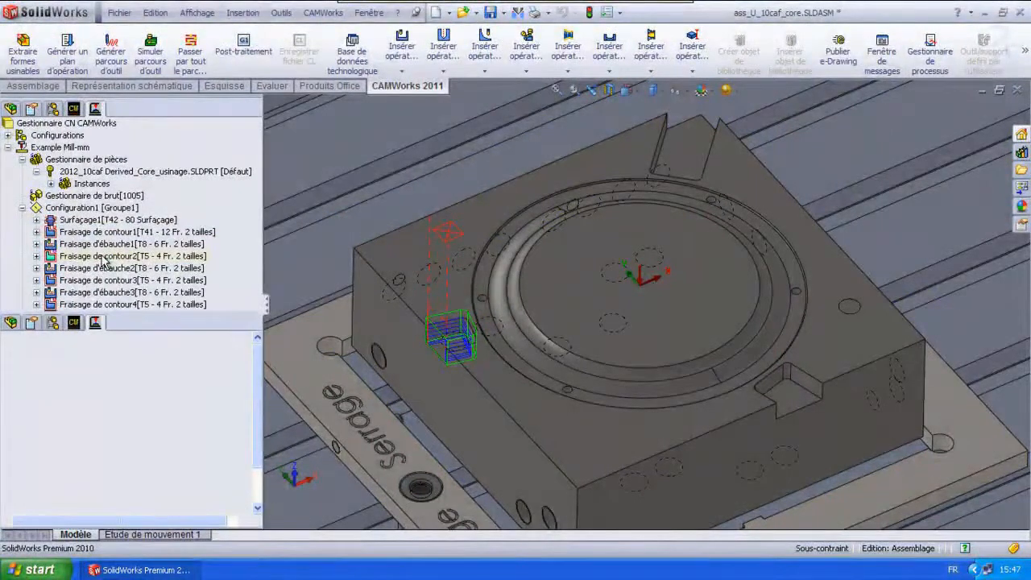
pyautogui.doubleClick(101, 256)
pyautogui.click(199, 228)
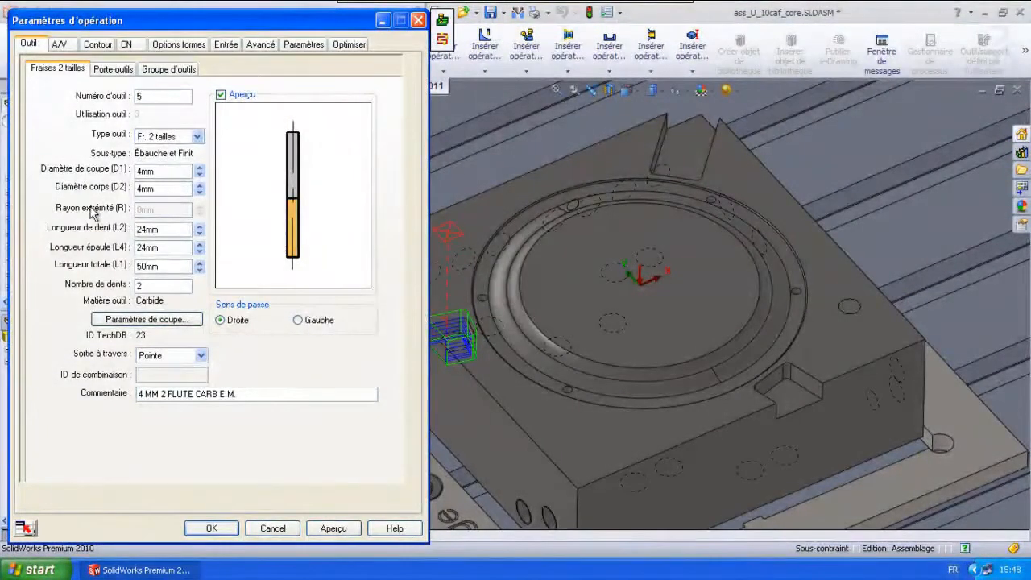
# - Set the Fraisage de contour2 links to Direct and Rester en bas, and add the modified cutter as a new tool
pyautogui.click(98, 44)
pyautogui.click(171, 46)
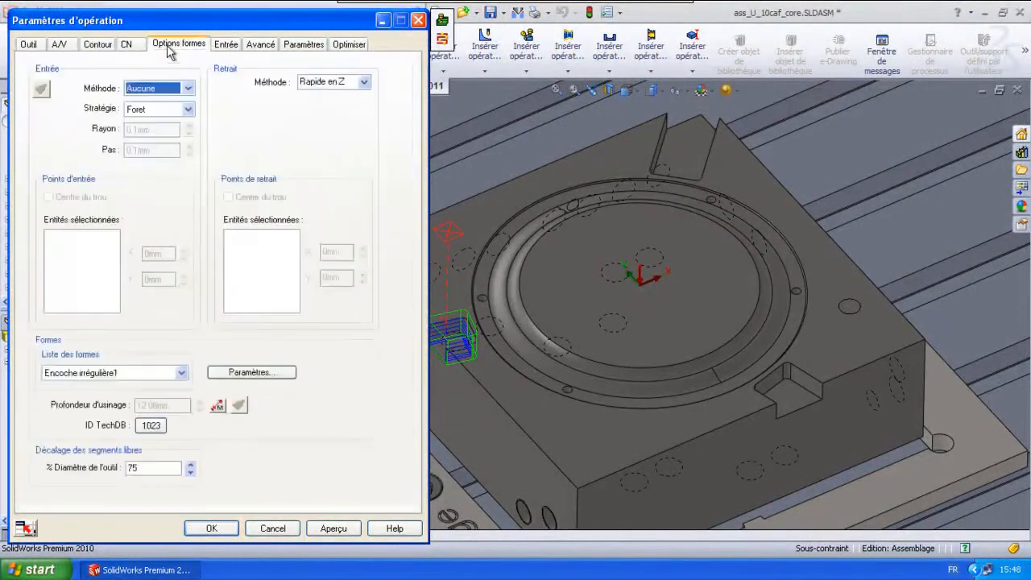
pyautogui.click(227, 45)
pyautogui.click(195, 419)
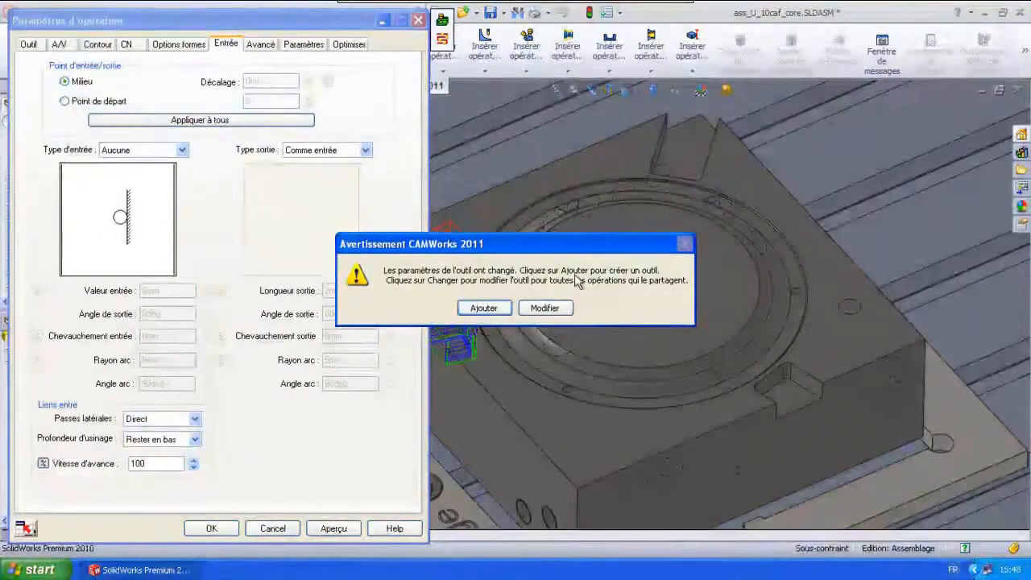
pyautogui.click(483, 309)
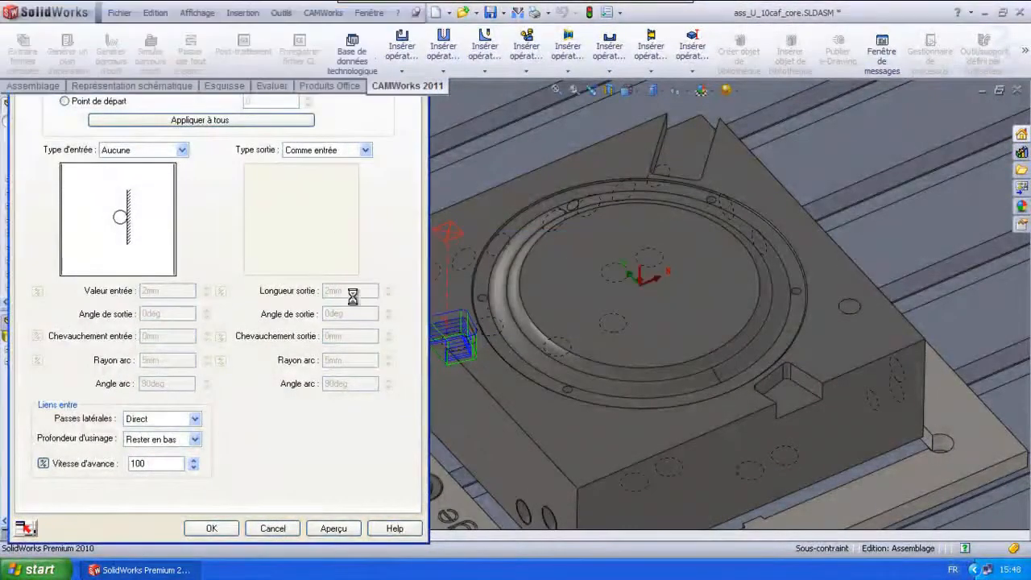
# - Edit the Fraisage de contour3 entry links, setting the lateral passes link and choosing Rester en bas for the machining depth
pyautogui.click(122, 269)
pyautogui.doubleClick(122, 281)
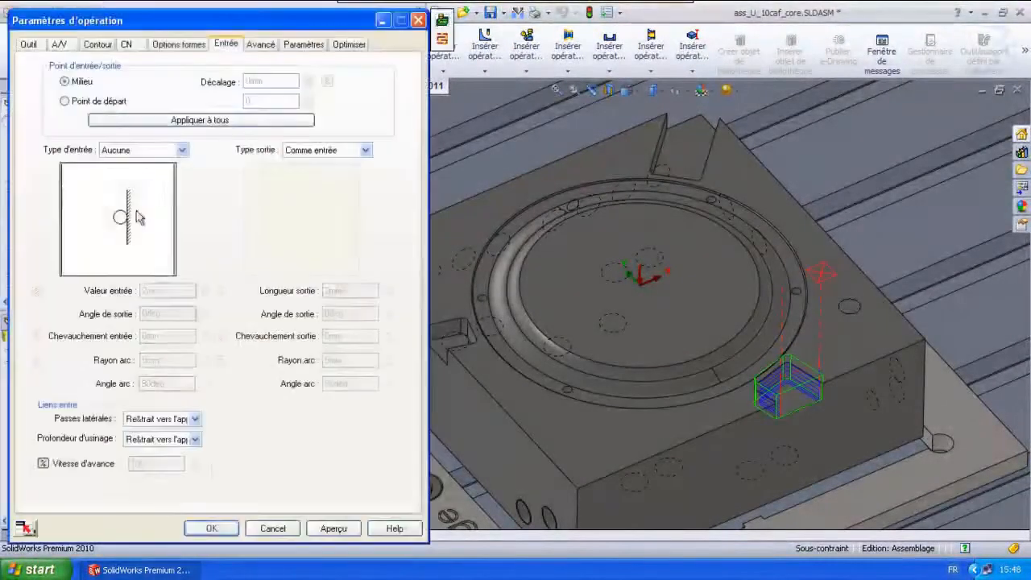
pyautogui.click(194, 418)
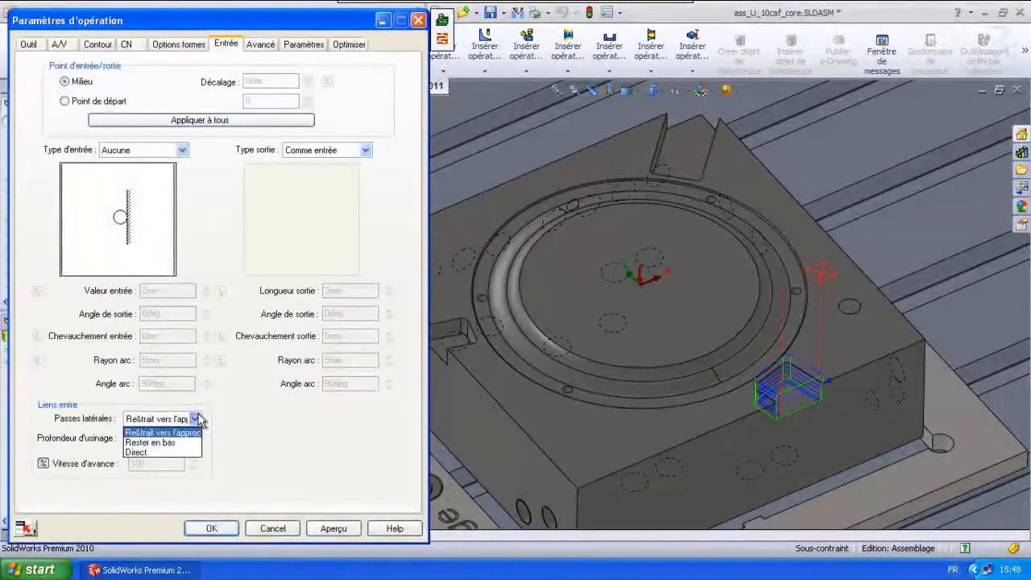
pyautogui.click(153, 463)
# - Give the Fraisage de contour3 operation's 4 mm cutter 24 mm flute and shoulder lengths and add it as a new tool
pyautogui.click(195, 42)
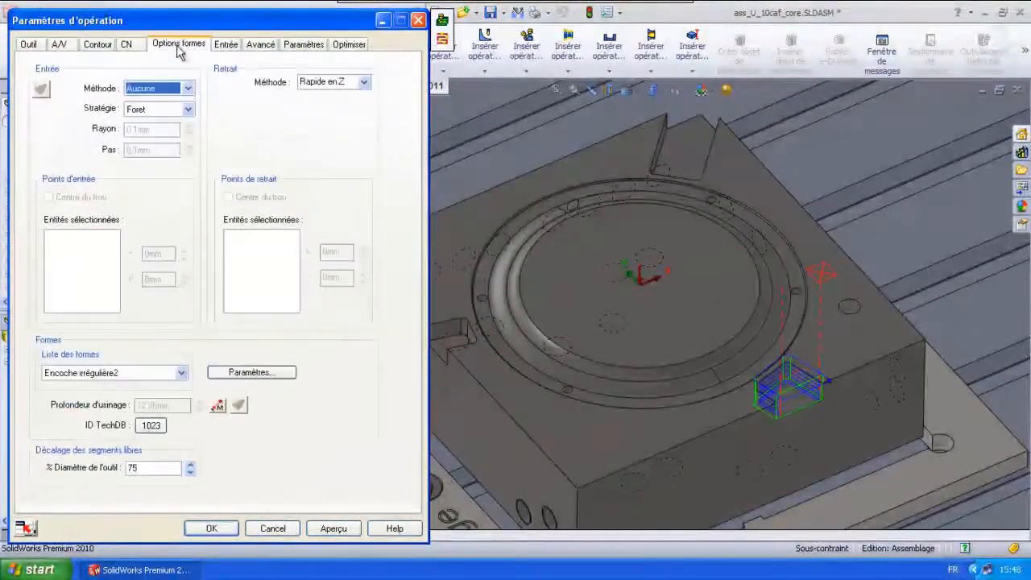
pyautogui.click(106, 46)
pyautogui.click(28, 45)
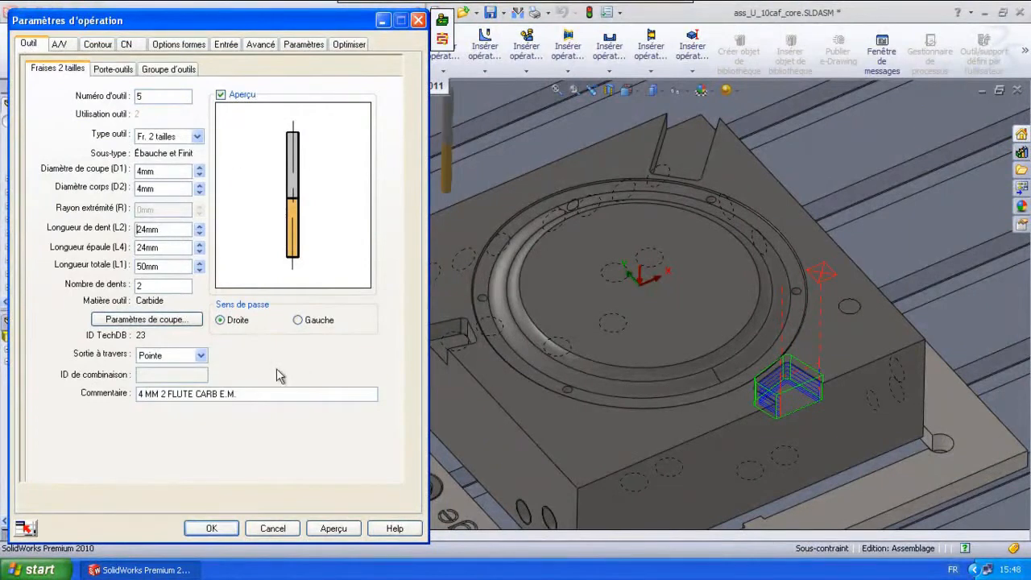
pyautogui.click(211, 527)
pyautogui.click(480, 306)
# - Set the Fraisage de contour4 entry links to Direct for lateral passes and Rester en bas for the machining depth
pyautogui.click(76, 109)
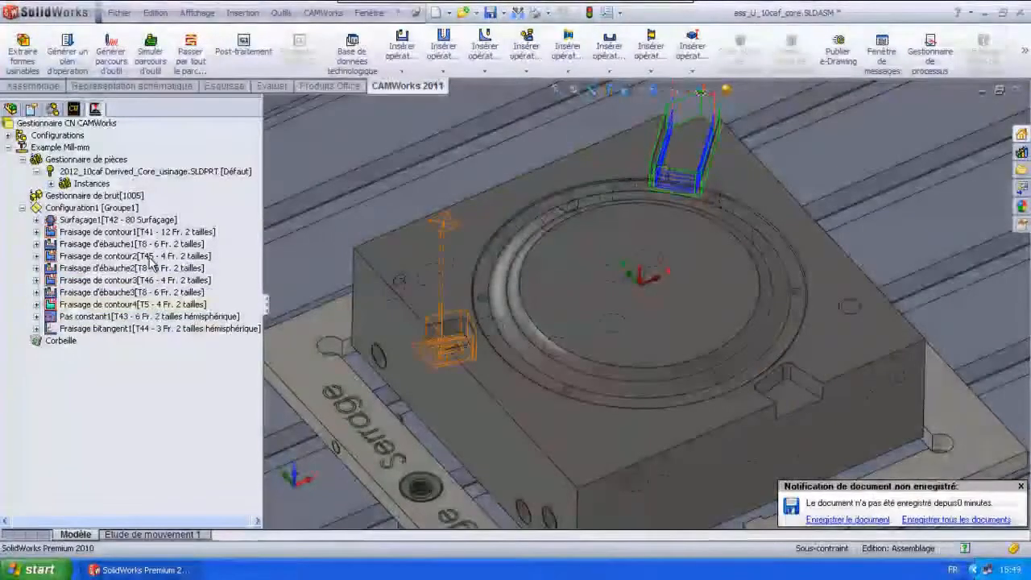
pyautogui.doubleClick(132, 315)
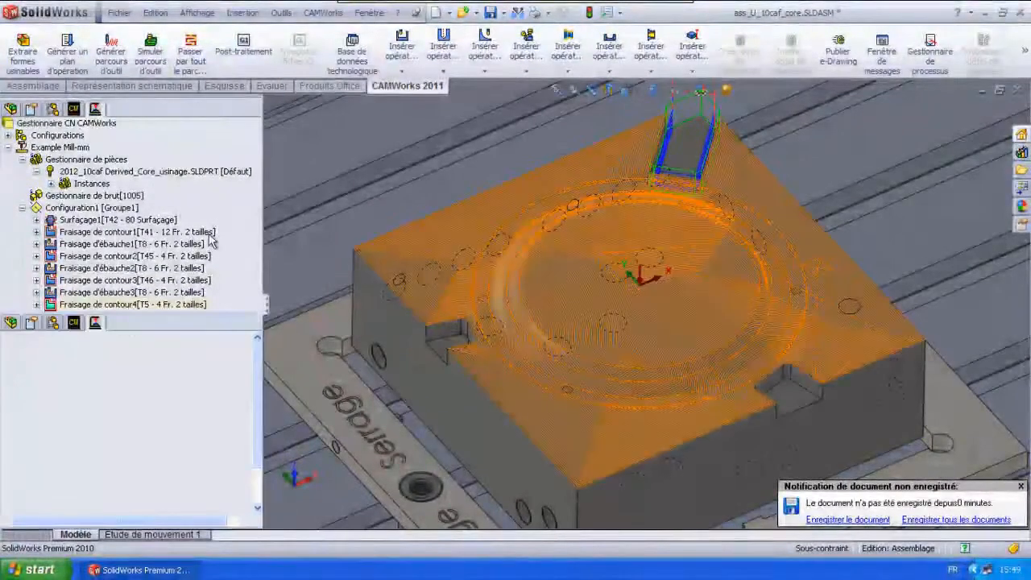
pyautogui.doubleClick(204, 234)
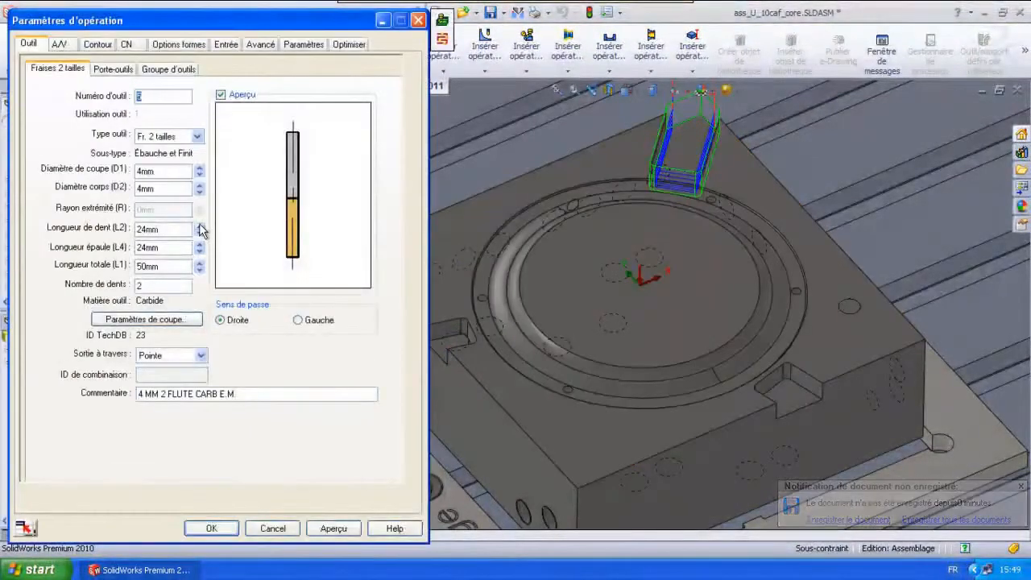
pyautogui.click(98, 44)
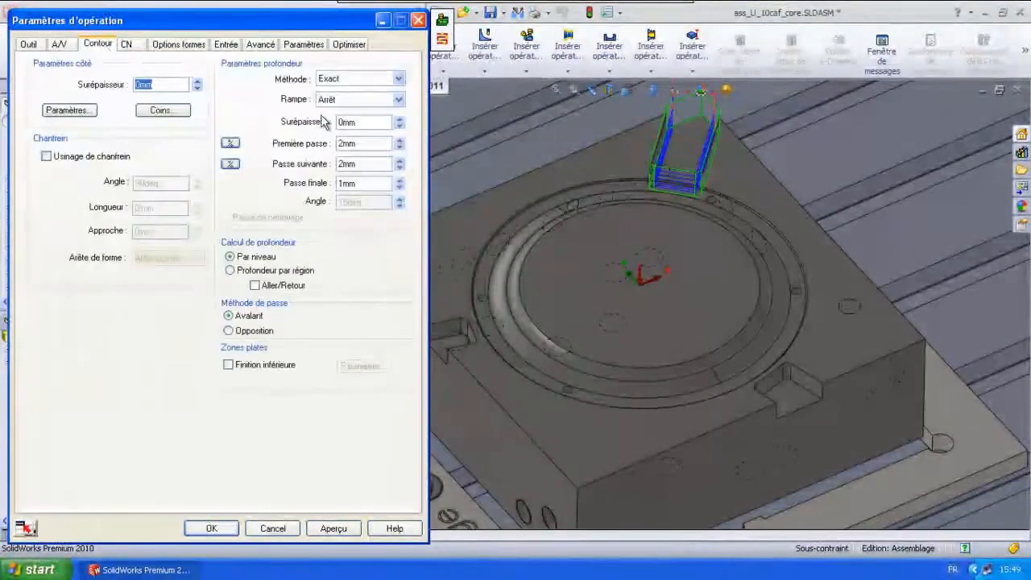
pyautogui.click(127, 46)
pyautogui.click(181, 45)
pyautogui.click(228, 45)
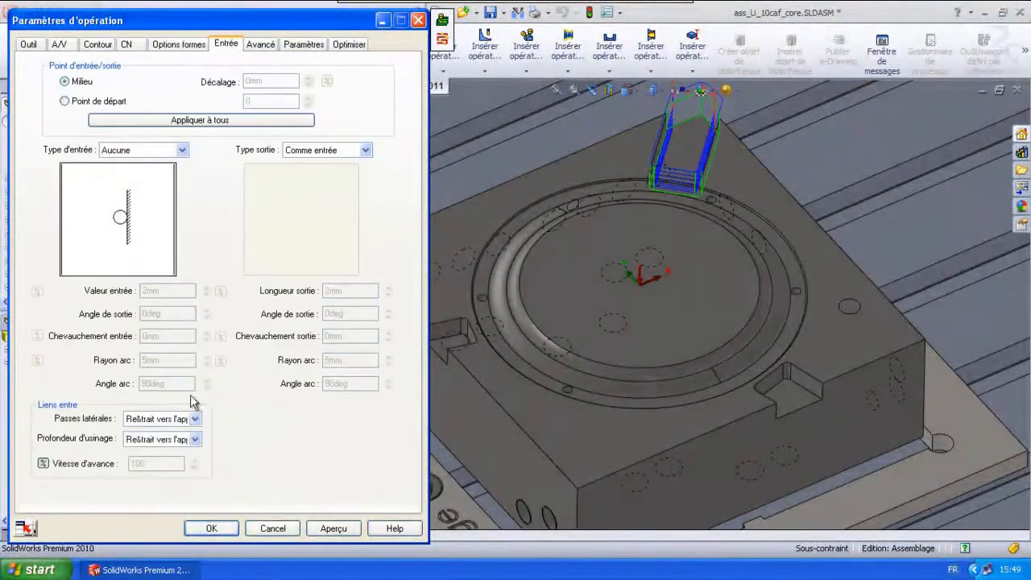
pyautogui.click(195, 439)
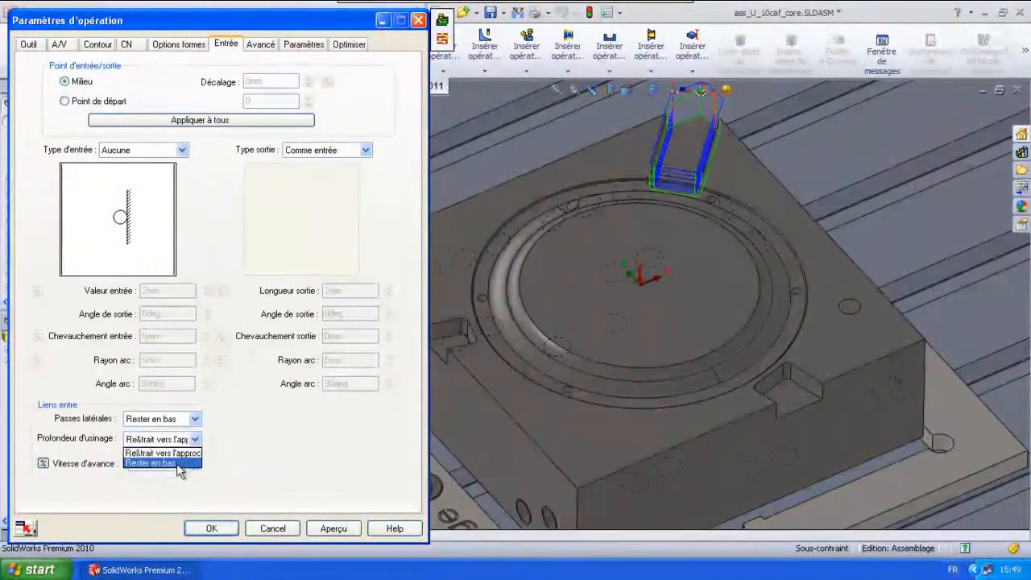
pyautogui.click(179, 464)
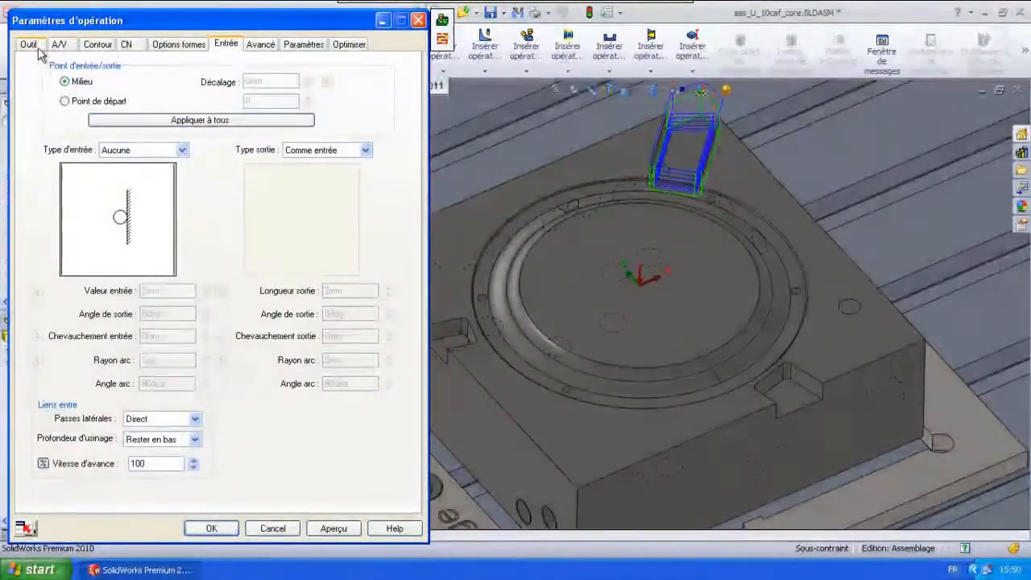
# - Assign the 4 mm cutter at station 45 of the tool group to Fraisage de contour4 and apply the operation's changes
pyautogui.click(29, 44)
pyautogui.moveTo(221, 27); pyautogui.dragTo(477, 23)
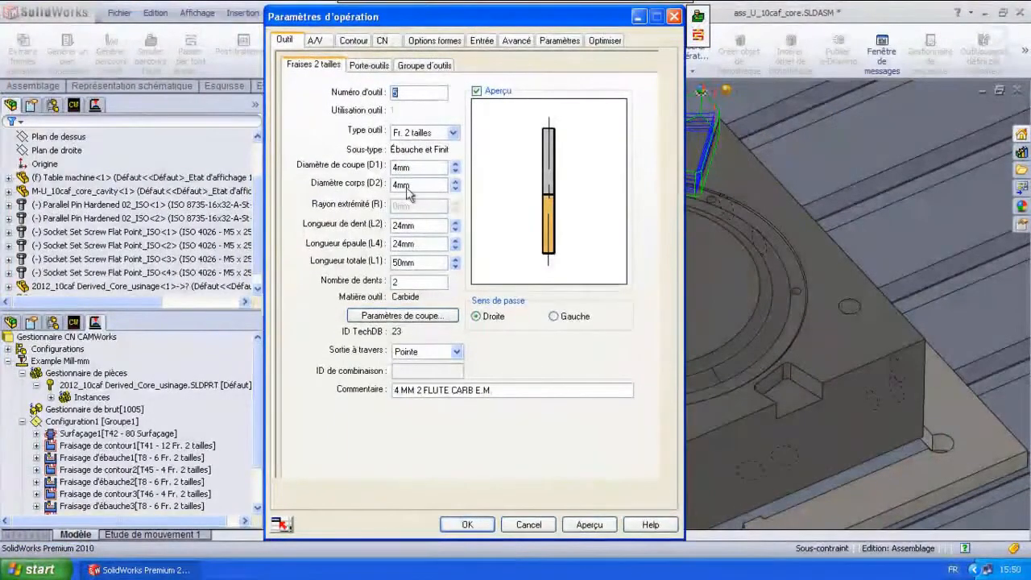
pyautogui.click(430, 68)
pyautogui.moveTo(633, 142); pyautogui.dragTo(626, 252)
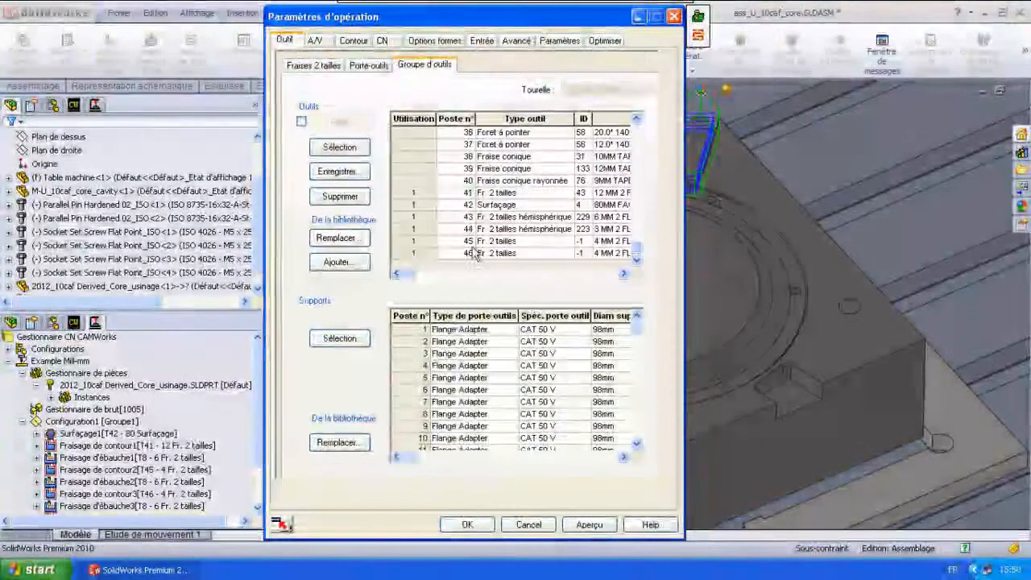
pyautogui.click(445, 241)
pyautogui.click(624, 273)
pyautogui.click(623, 273)
pyautogui.click(396, 273)
pyautogui.click(396, 273)
pyautogui.click(437, 310)
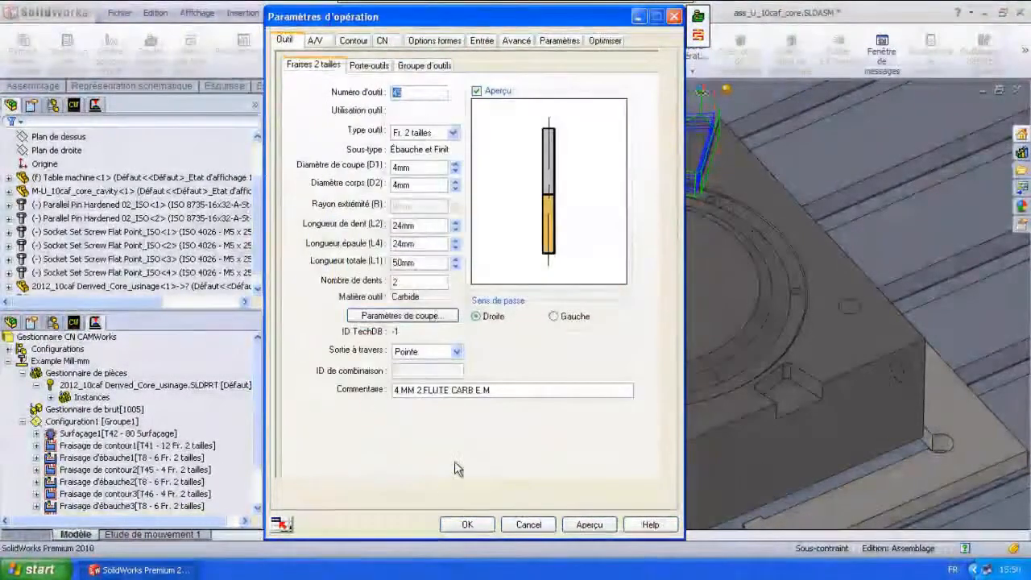
pyautogui.click(488, 524)
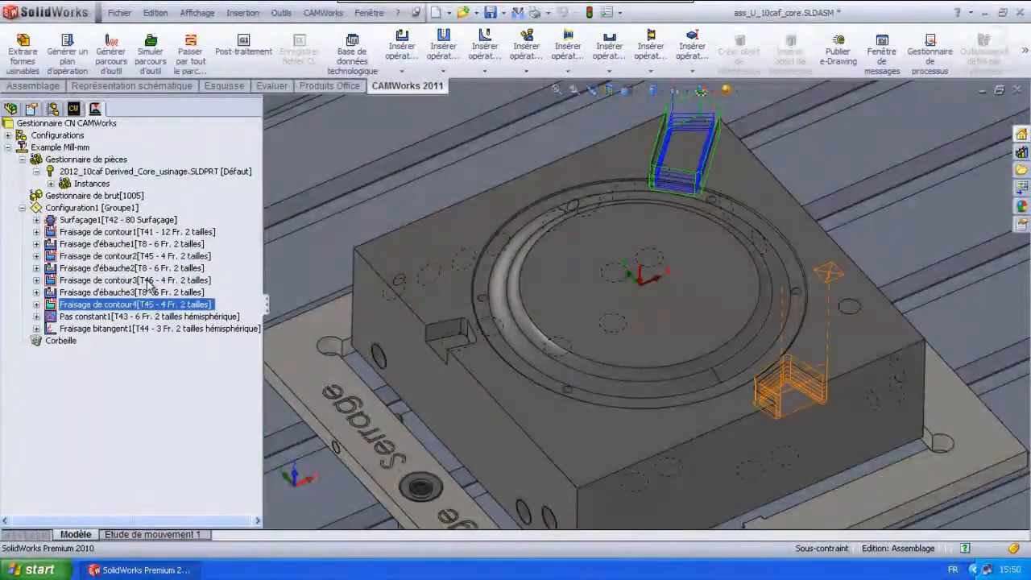
# - Replace the Fraisage de contour3 cutter with the existing 4 mm tool at station 45 and apply the change
pyautogui.doubleClick(148, 281)
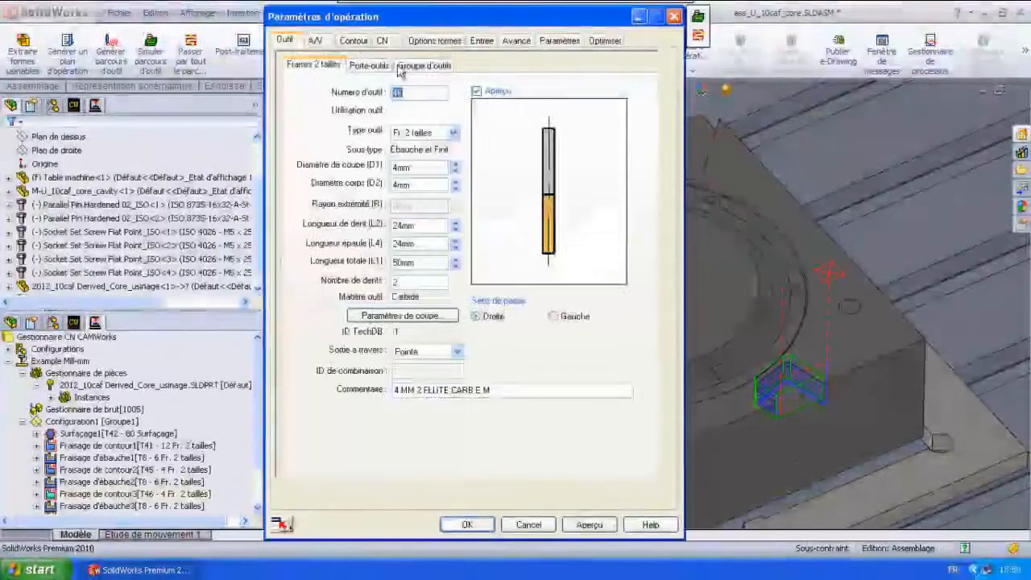
pyautogui.click(422, 66)
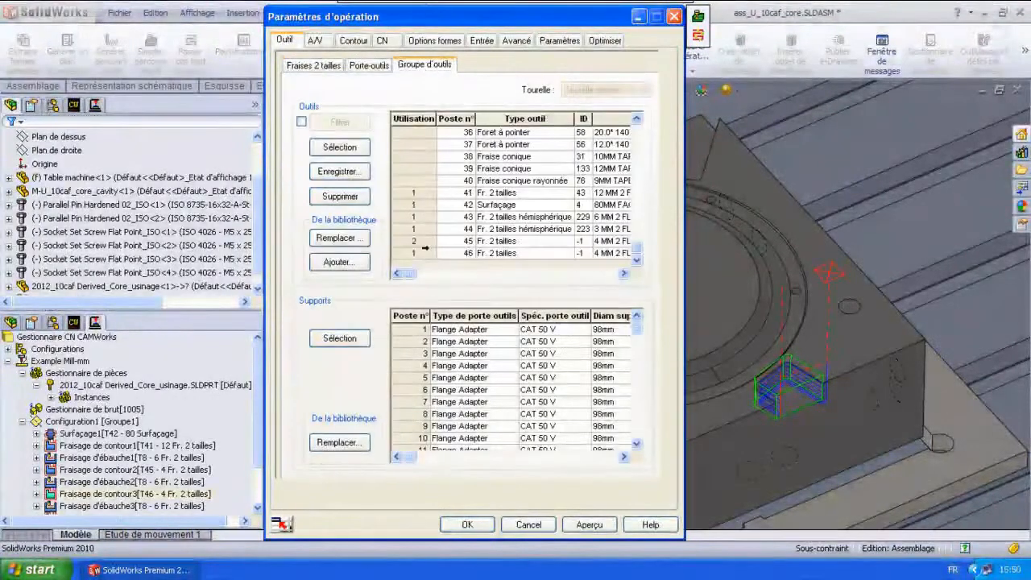
pyautogui.click(339, 147)
pyautogui.click(453, 305)
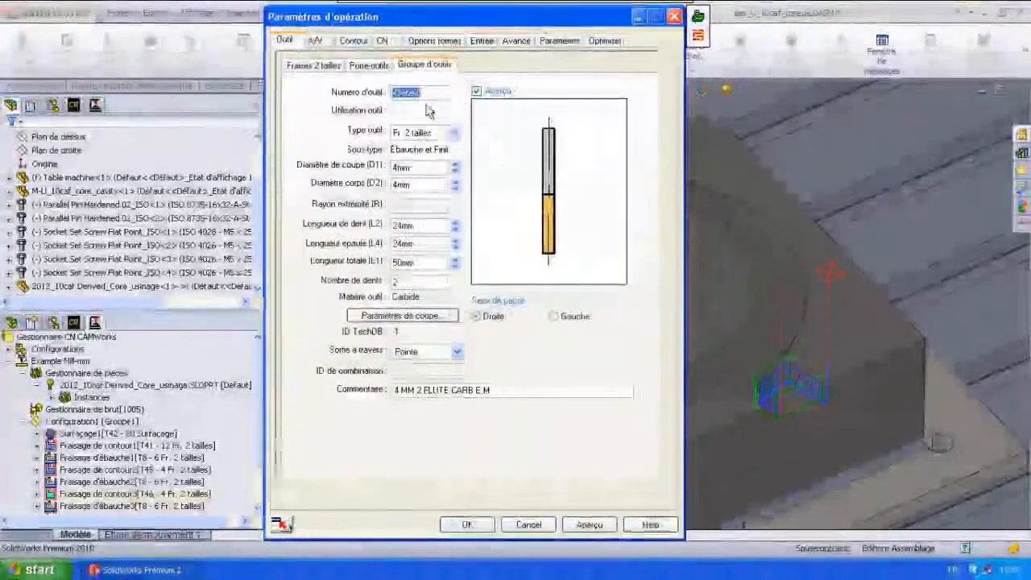
pyautogui.click(480, 520)
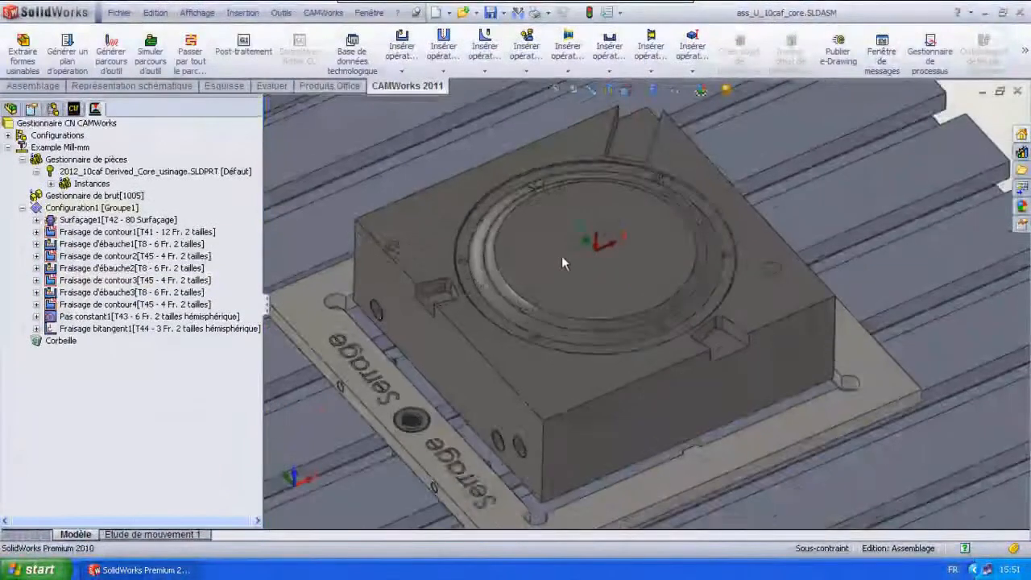
# - Simulate all Configuration1 toolpaths at the Fin setting, with the tool holder and target part display options adjusted
pyautogui.moveTo(557, 255); pyautogui.dragTo(584, 258, button='middle')
pyautogui.scroll(-1, 585, 259)
pyautogui.scroll(1, 585, 259)
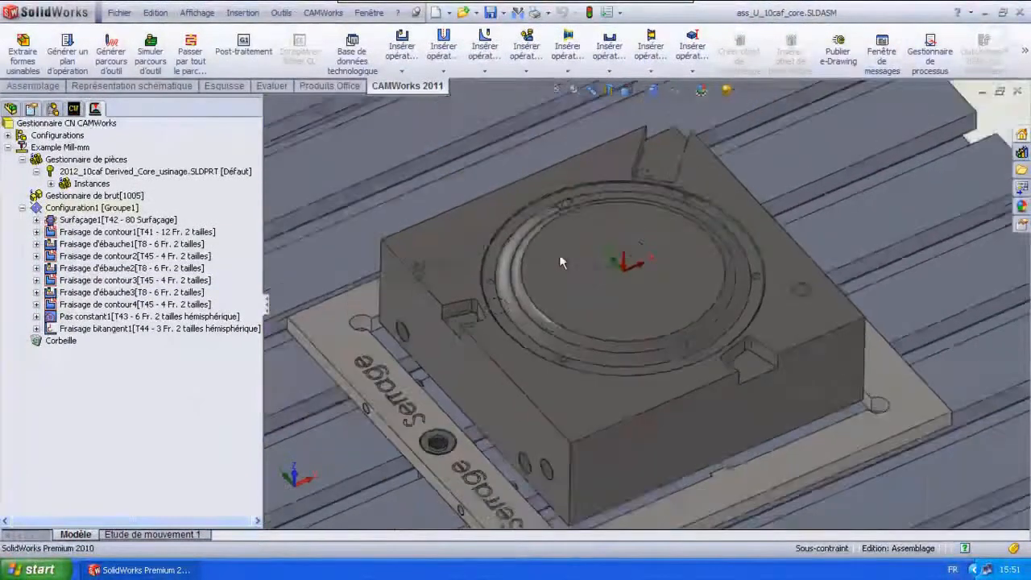
pyautogui.click(99, 208)
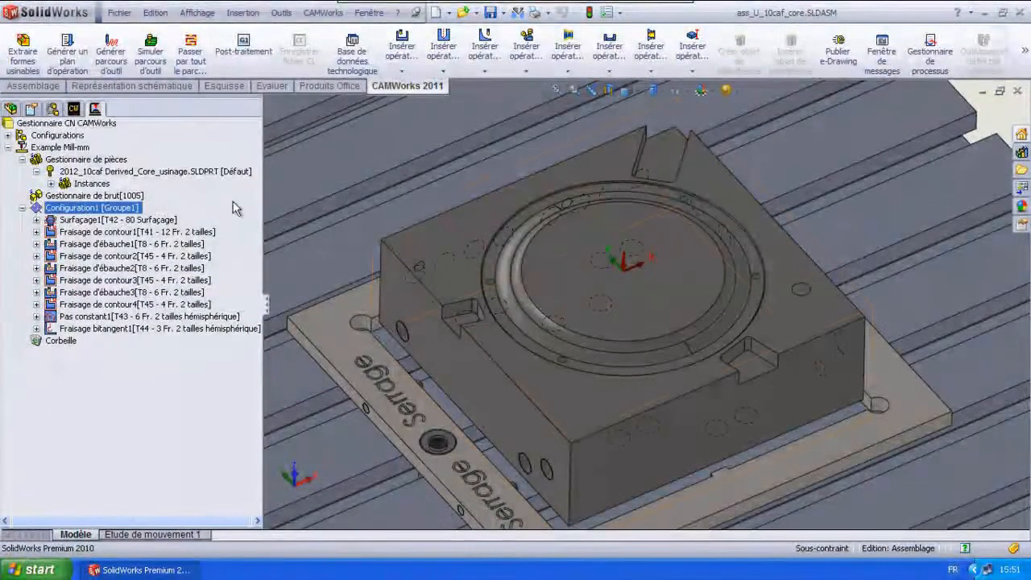
pyautogui.click(151, 57)
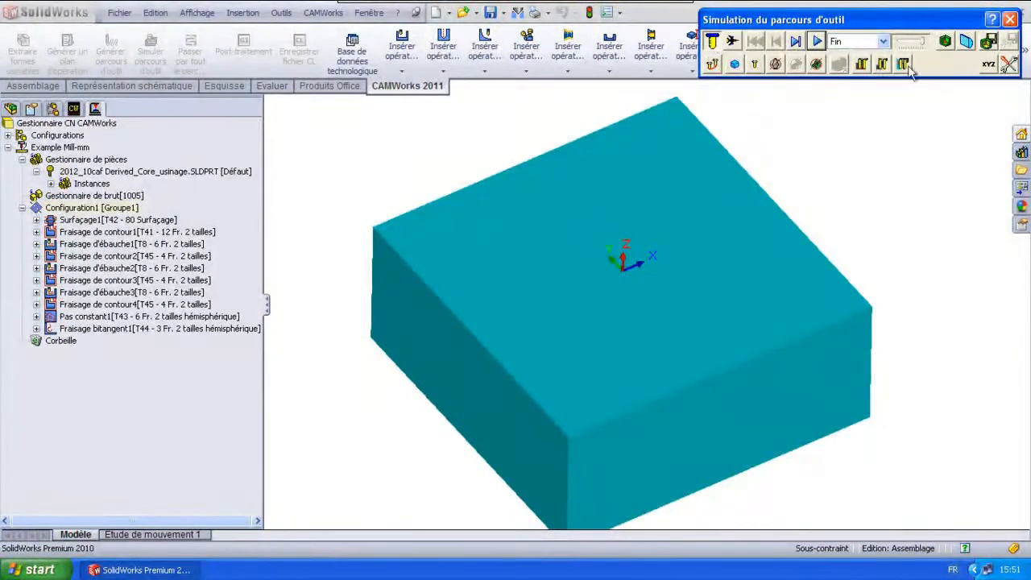
pyautogui.click(819, 66)
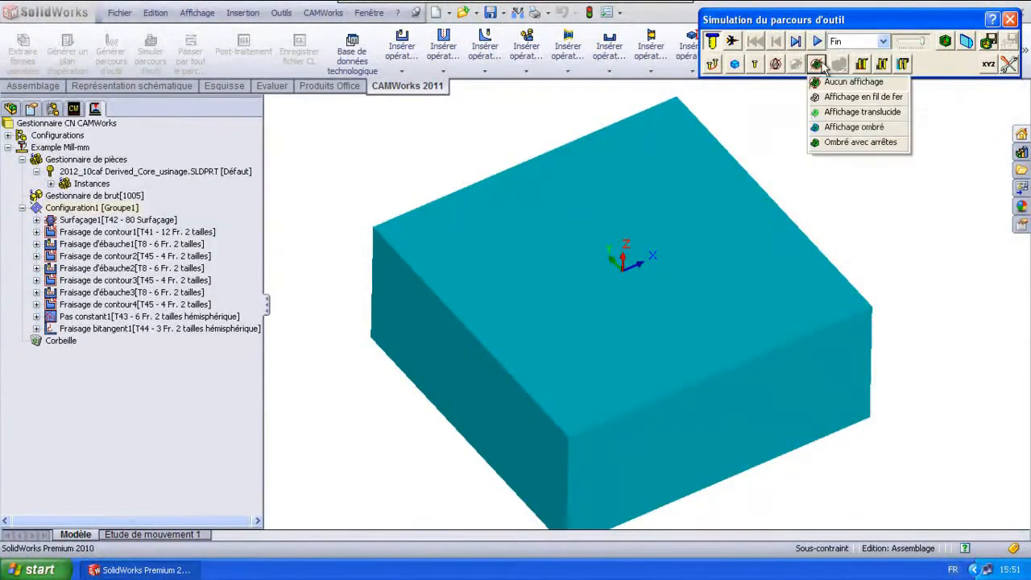
pyautogui.click(773, 65)
pyautogui.click(822, 111)
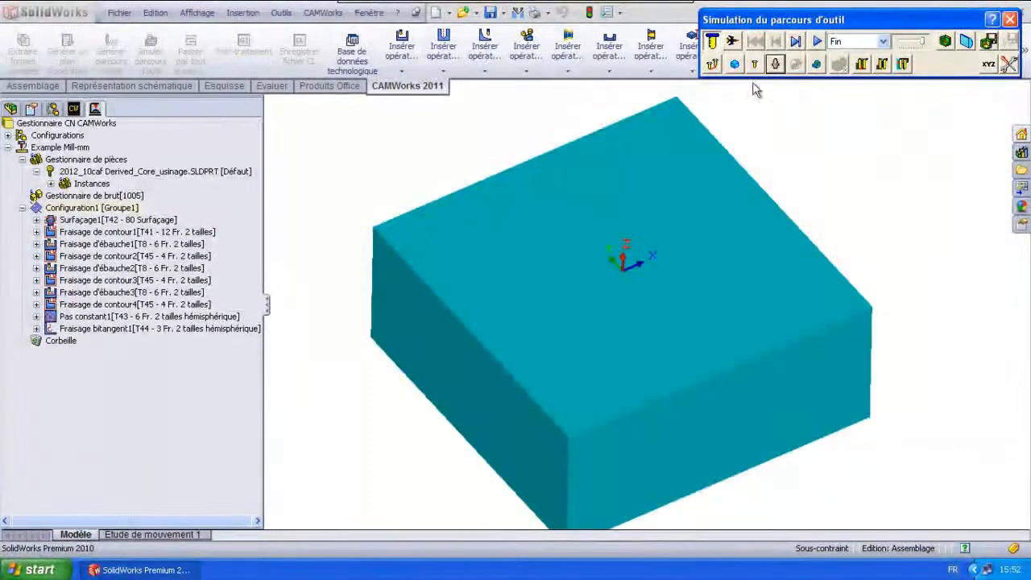
pyautogui.click(817, 41)
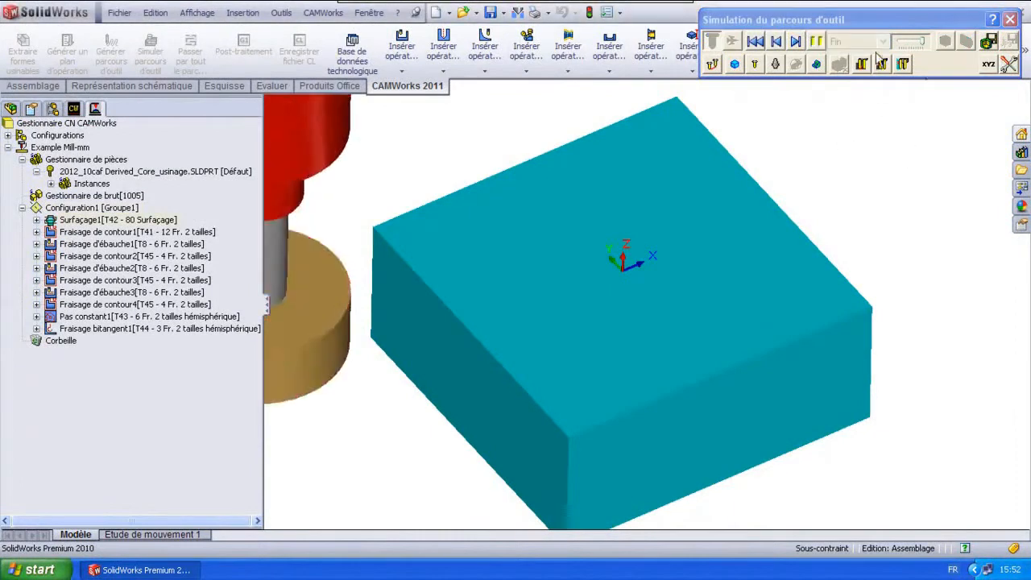
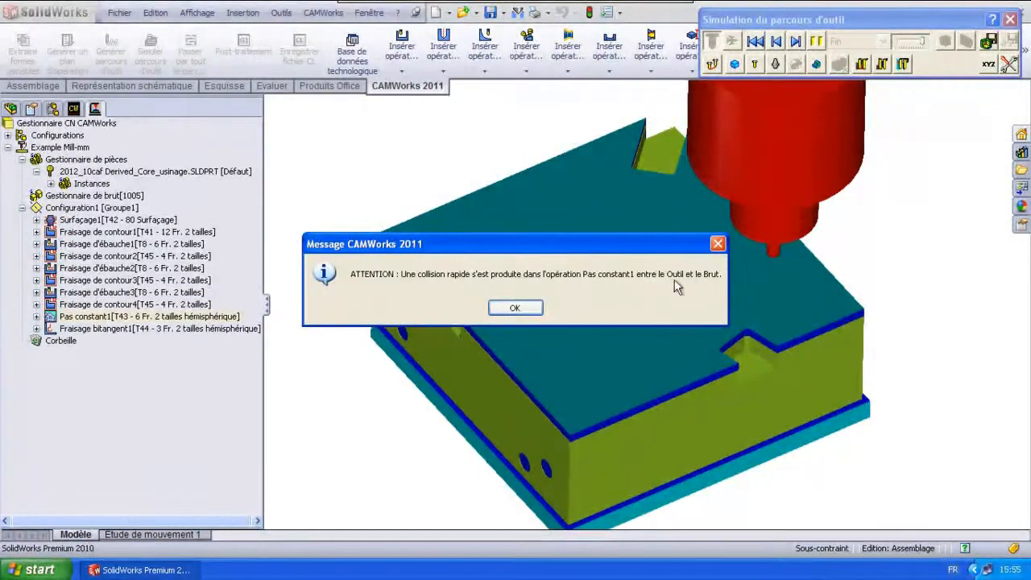
# - Examine where the Pas constant1 tool collides with the stock near the corner notch, and resume the simulation
pyautogui.click(515, 309)
pyautogui.scroll(-10, 882, 269)
pyautogui.scroll(-2, 757, 298)
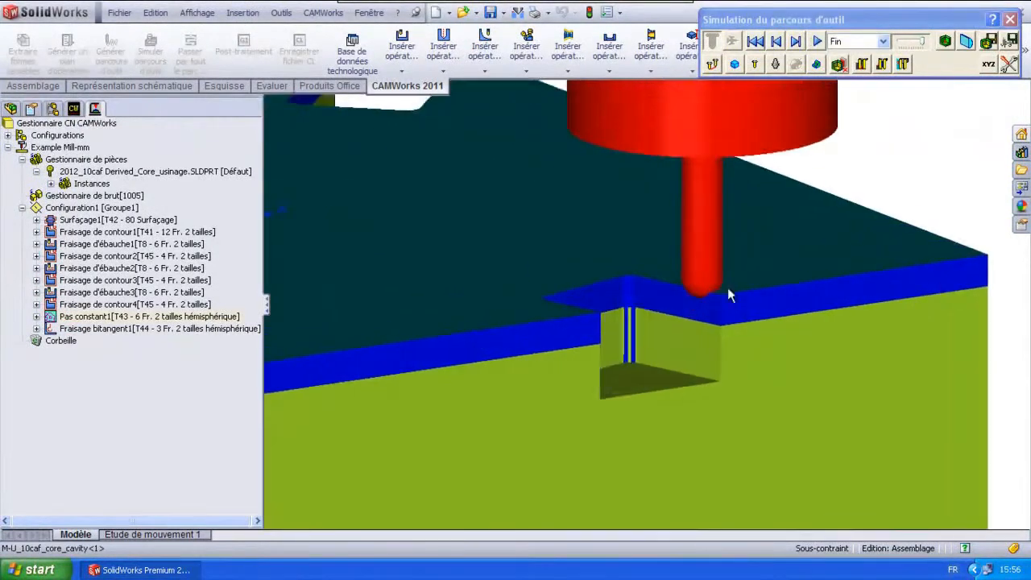
pyautogui.click(817, 41)
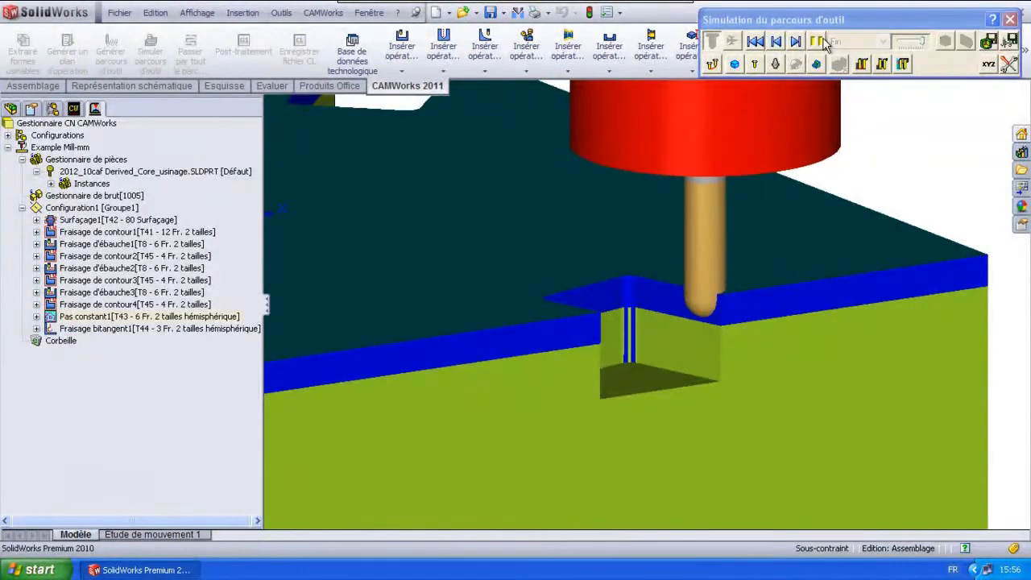
pyautogui.scroll(10, 908, 169)
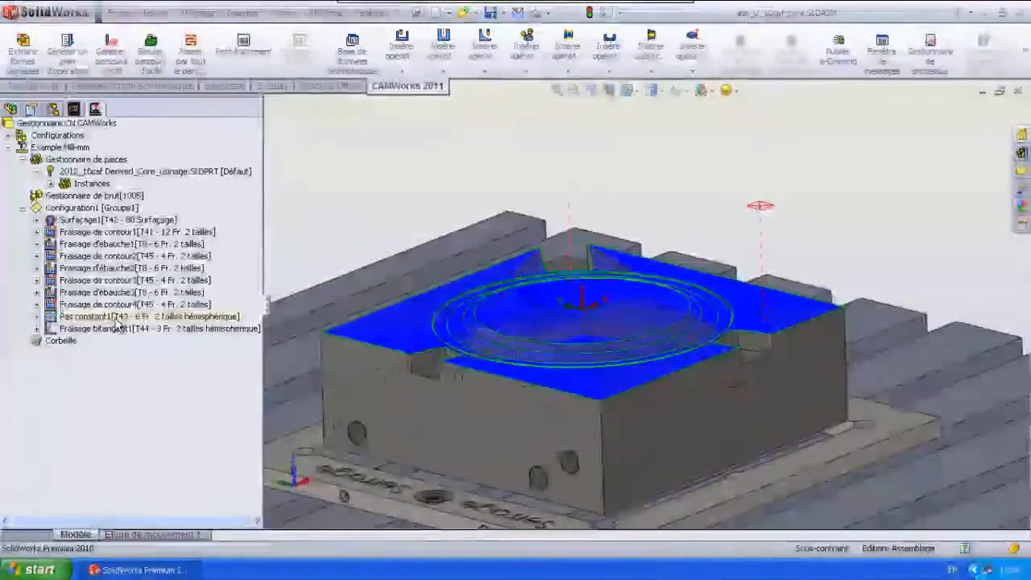
# - Edit the Pas constant1 entry and retract parameters, setting the vertical entry radius to 7.5
pyautogui.click(117, 318)
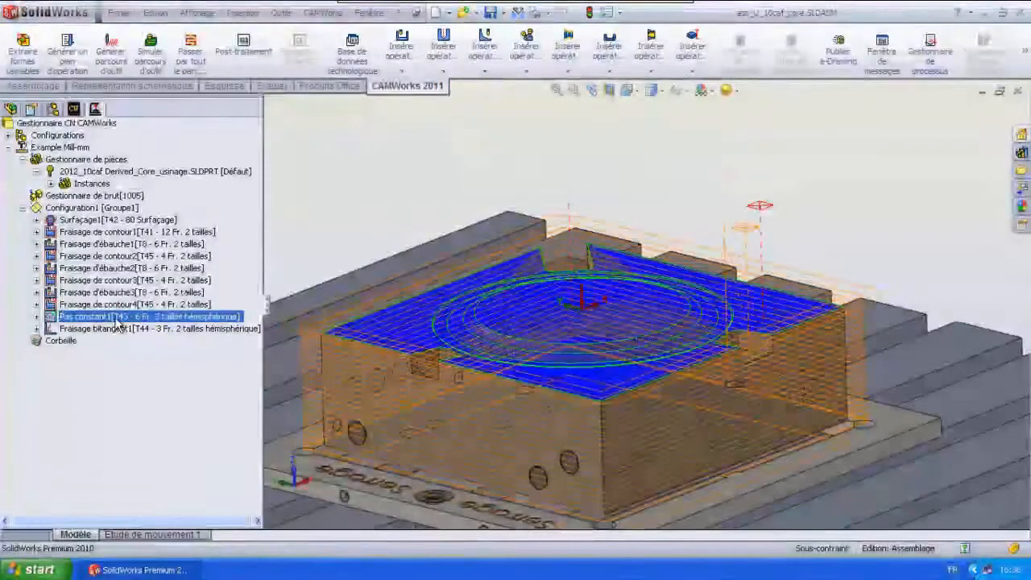
pyautogui.rightClick(117, 320)
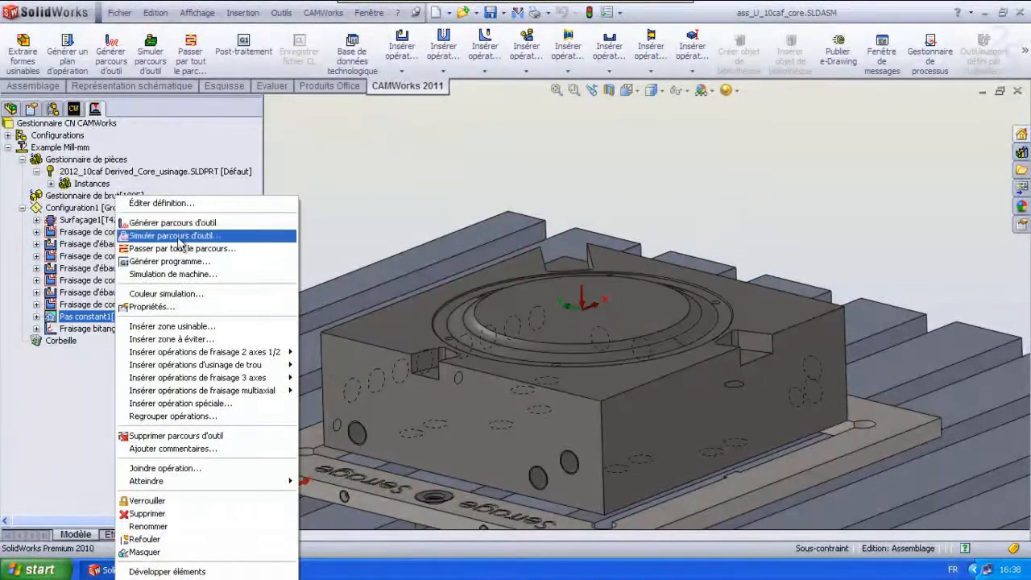
pyautogui.click(170, 222)
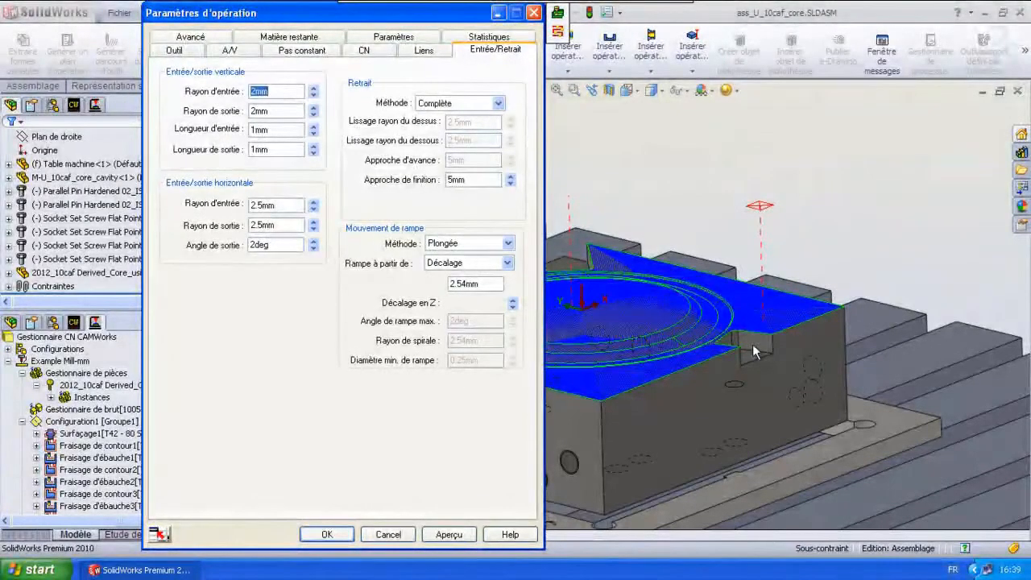
pyautogui.scroll(-2, 779, 330)
pyautogui.scroll(-4, 769, 318)
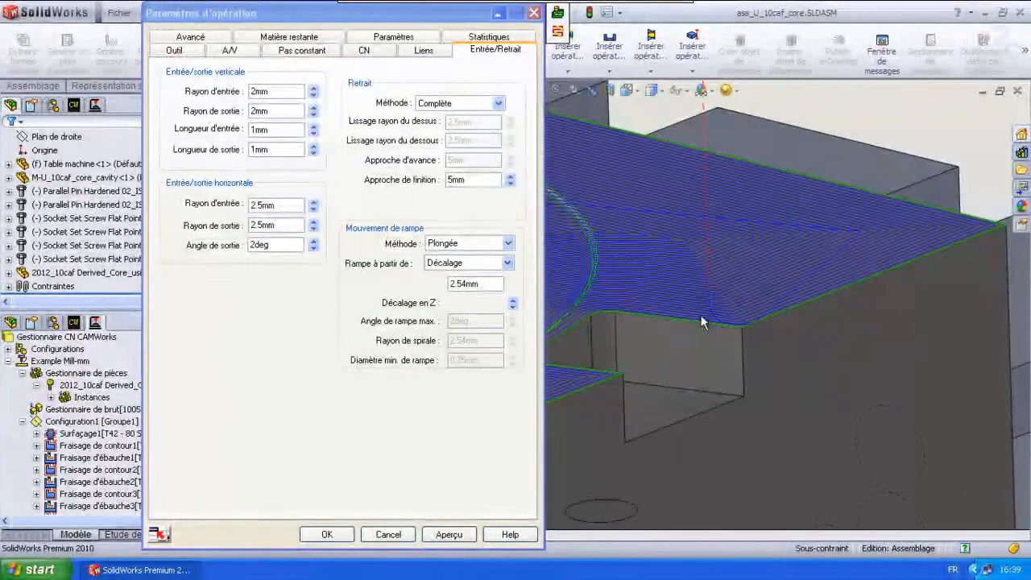
pyautogui.doubleClick(259, 92)
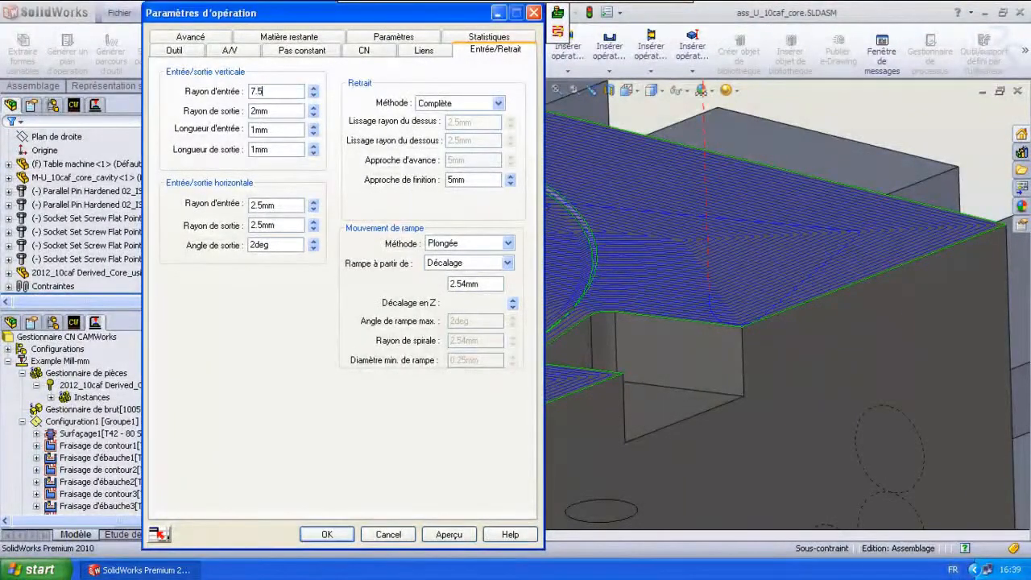
pyautogui.click(375, 536)
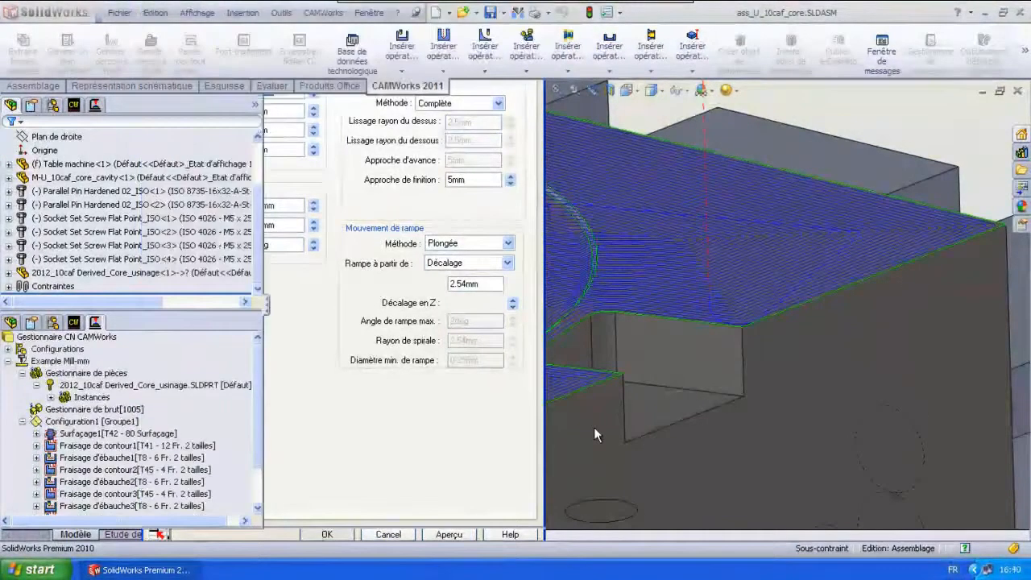
# - Apply the Pas constant1 entry parameters and simulate that operation's toolpath at the Fin setting
pyautogui.press('Return')
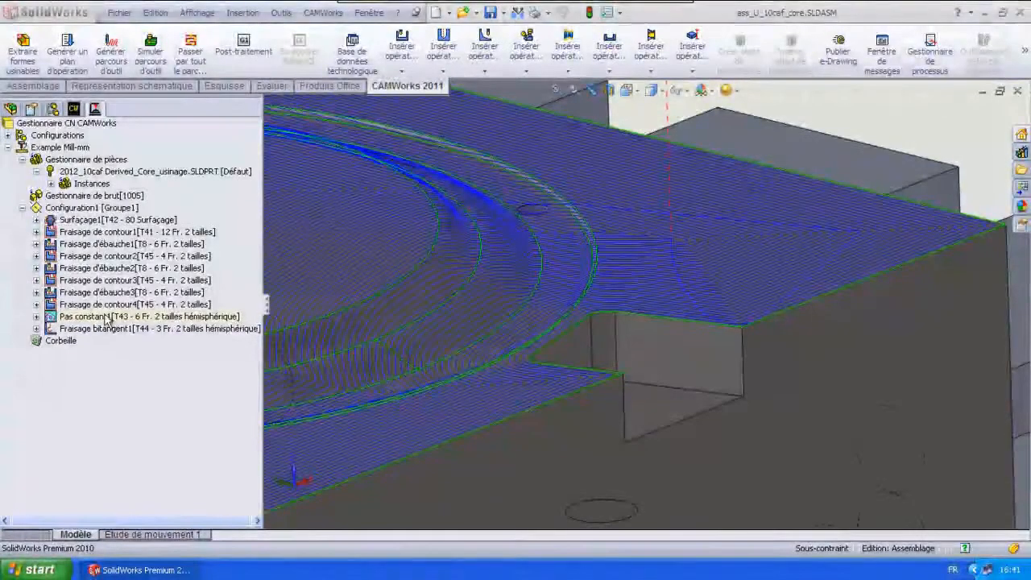
pyautogui.click(105, 317)
pyautogui.rightClick(106, 317)
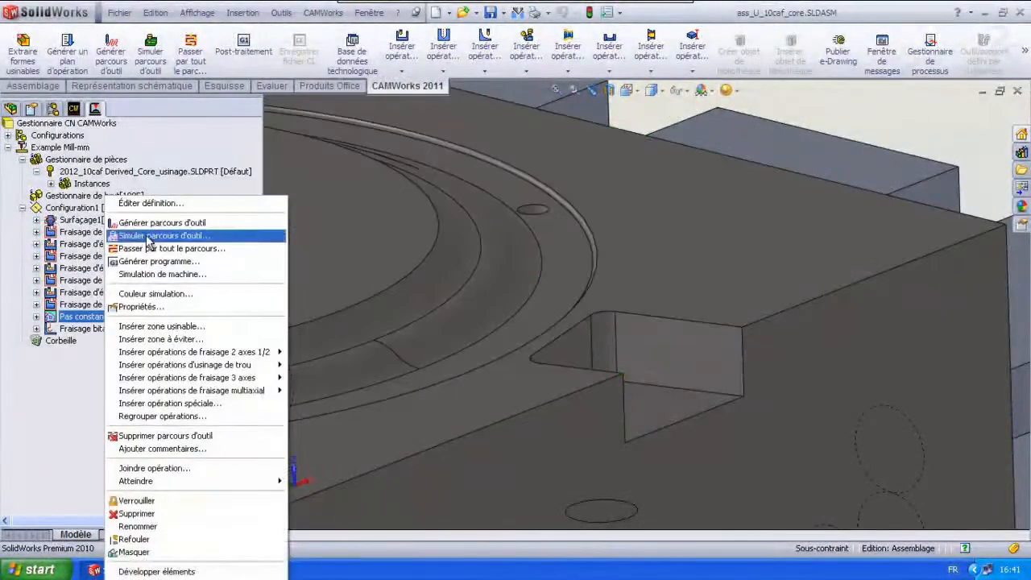
pyautogui.click(169, 236)
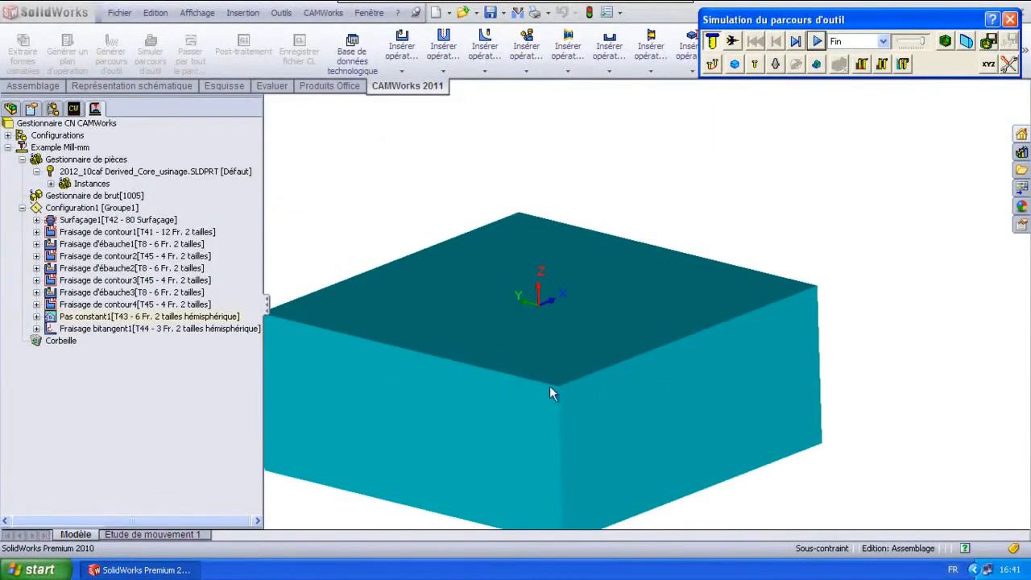
pyautogui.click(816, 41)
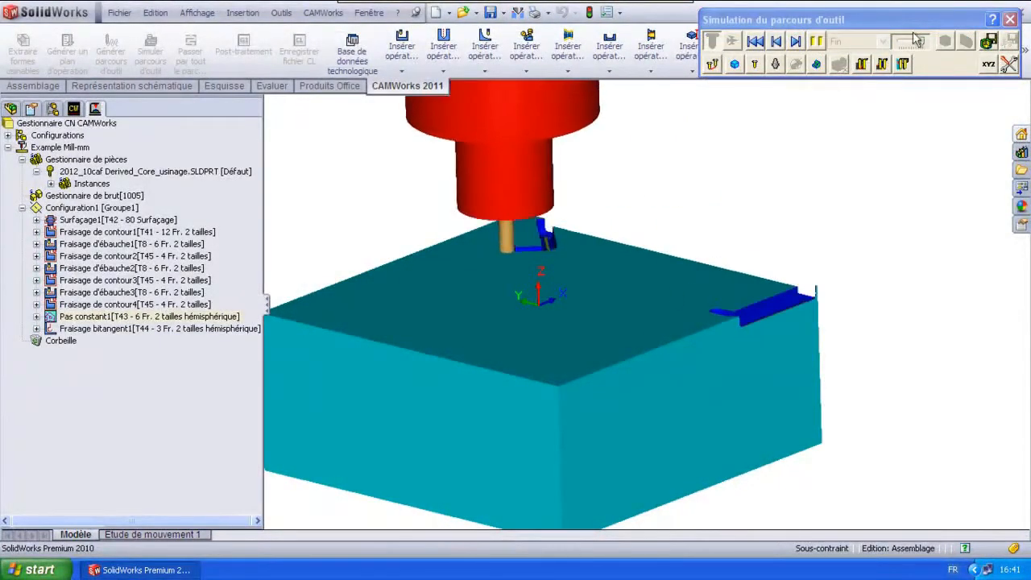
pyautogui.click(755, 41)
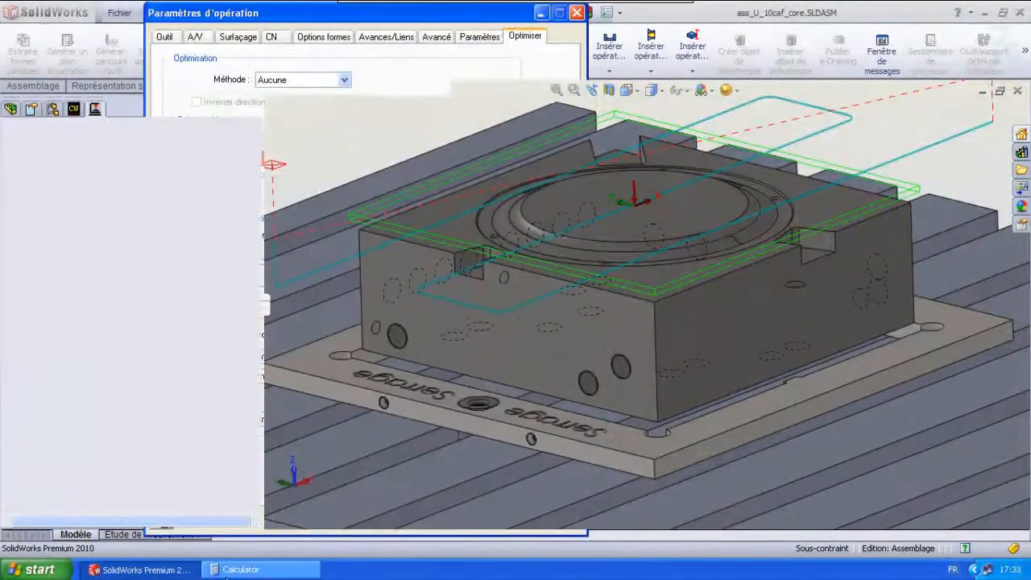
# - Confirm the Surfaçage1 operation parameters and save the assembly
pyautogui.write('60.')
pyautogui.press('Return')
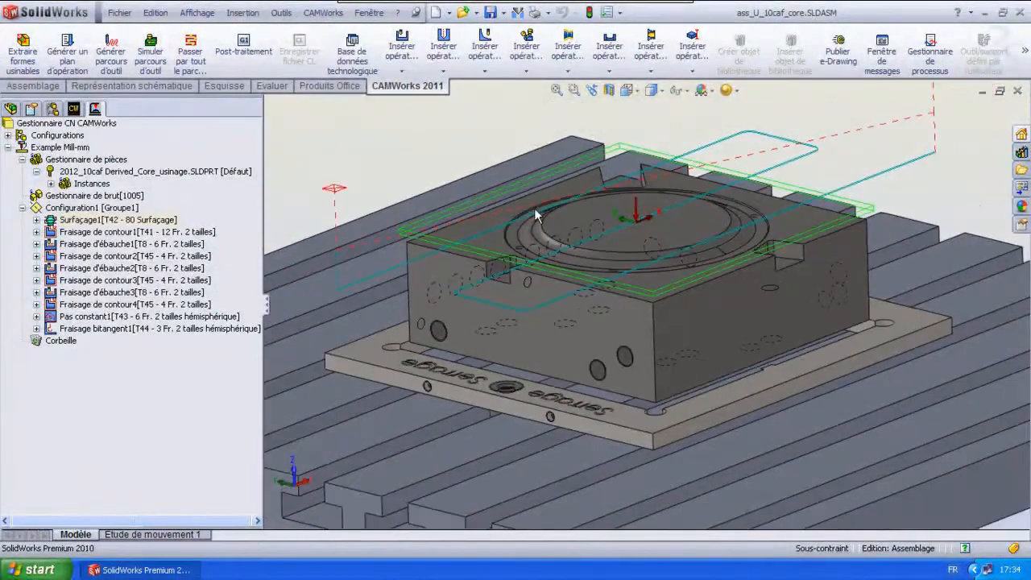
pyautogui.scroll(1, 536, 215)
pyautogui.scroll(-1, 608, 255)
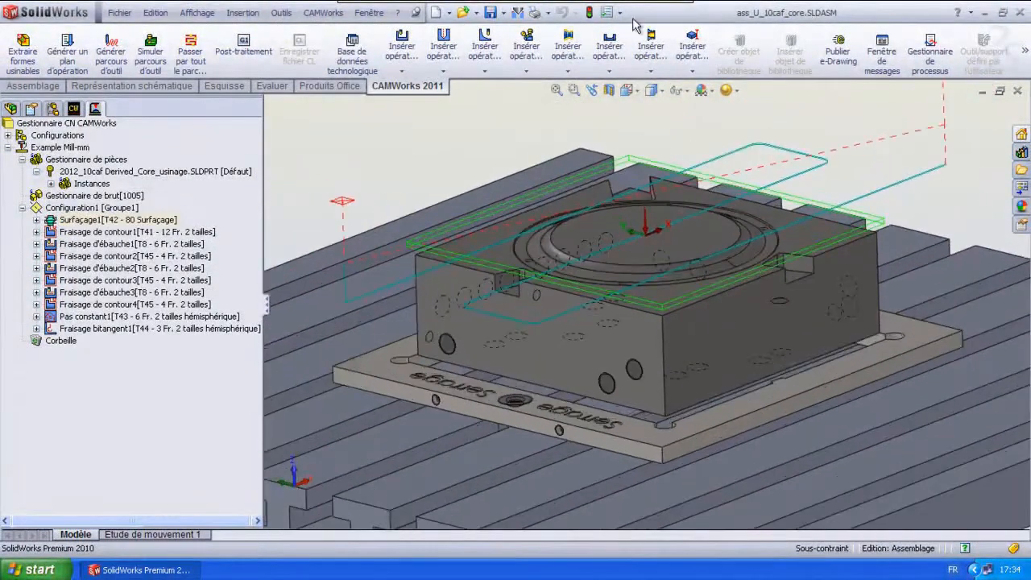
pyautogui.click(489, 12)
pyautogui.click(538, 318)
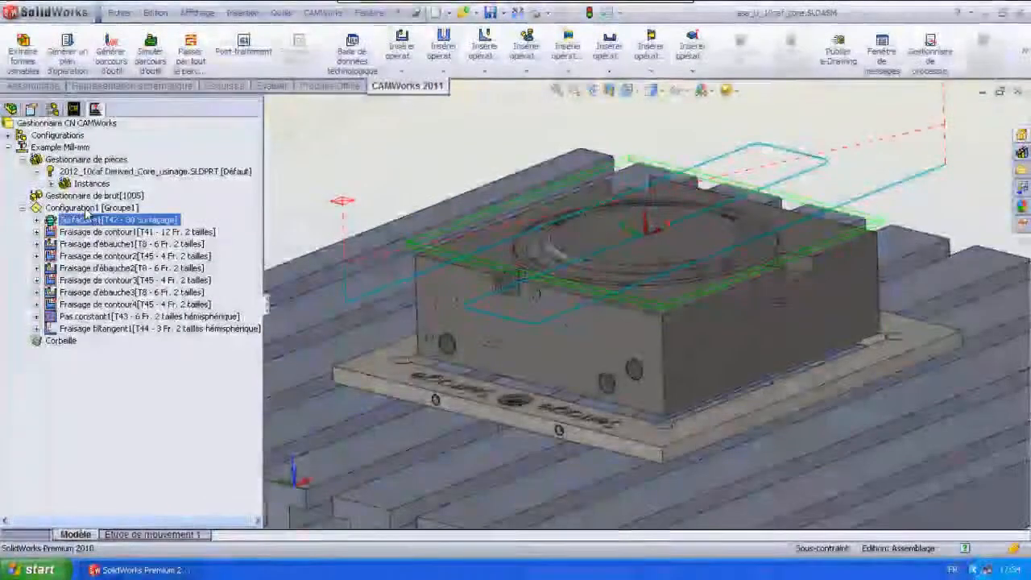
# - Post-process Configuration1, saving the program as 10caf-face1 of type M3Axis-Tutorial in the usinages folder
pyautogui.click(93, 209)
pyautogui.click(249, 51)
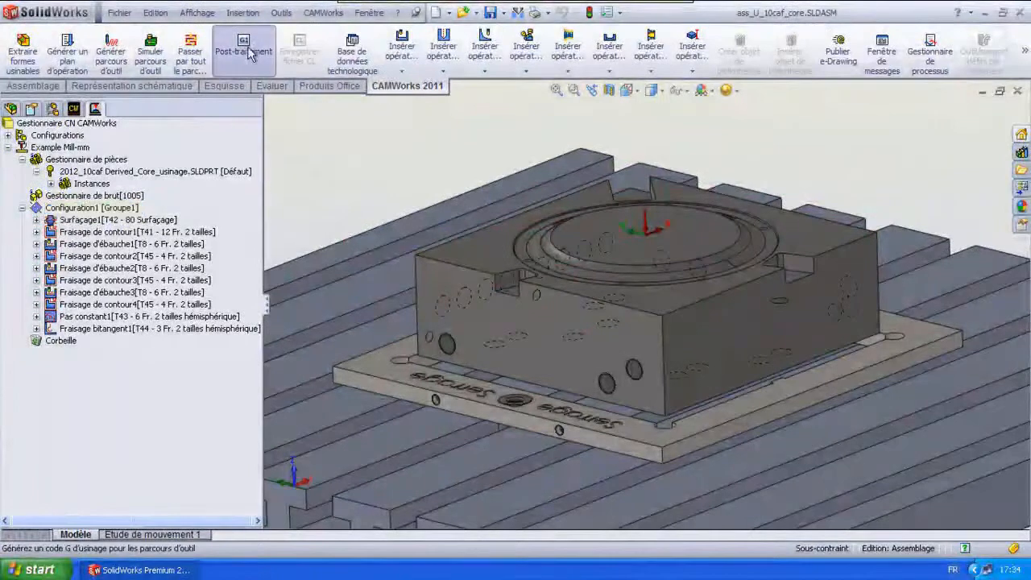
pyautogui.click(545, 400)
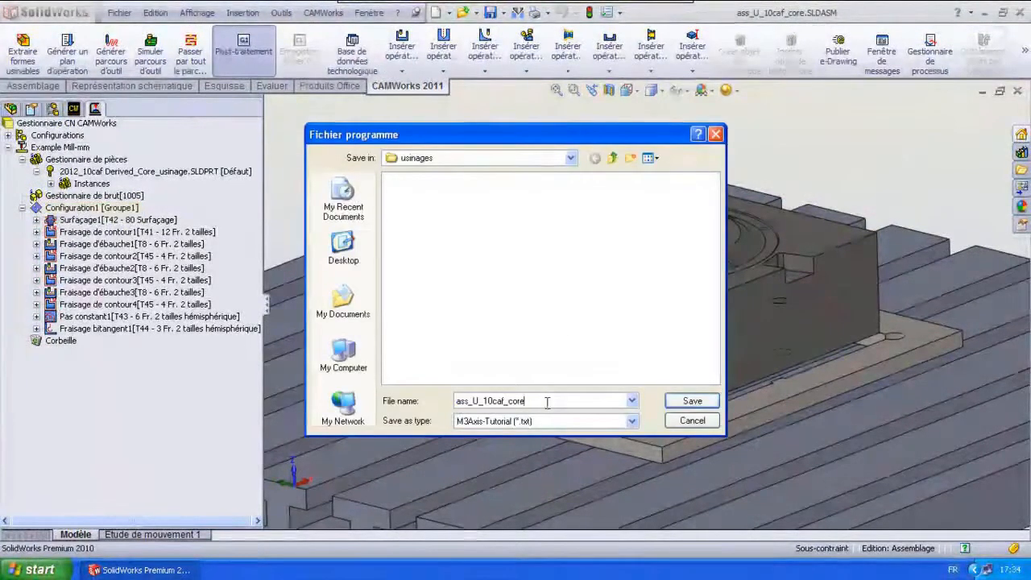
pyautogui.write('_prog')
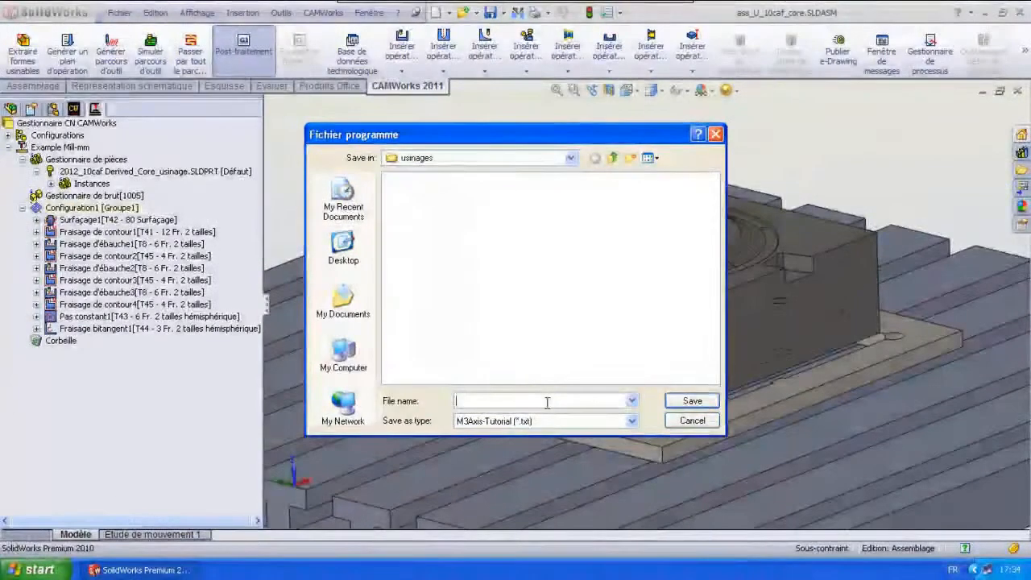
pyautogui.write('10caf-face1')
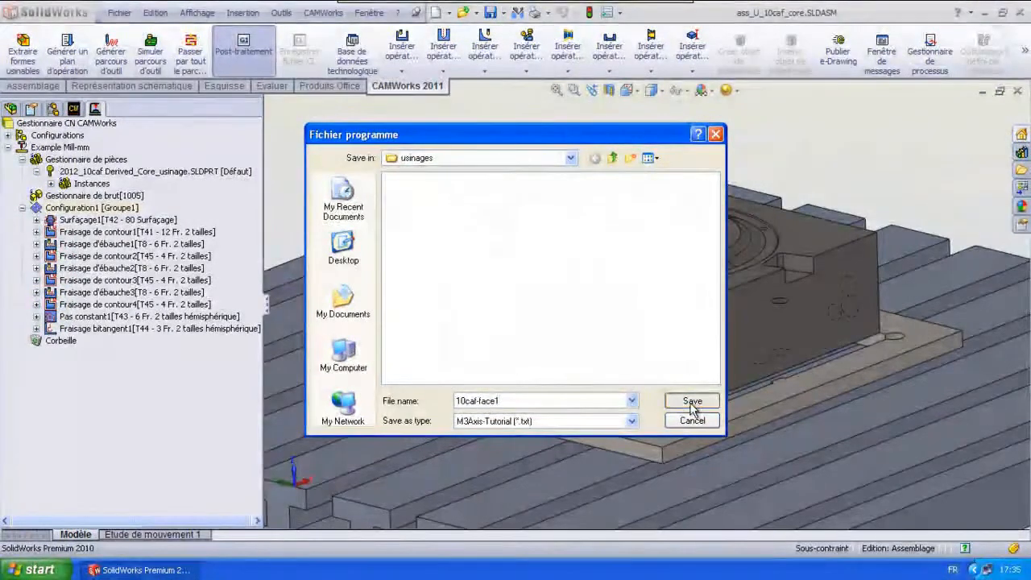
pyautogui.click(693, 401)
pyautogui.click(501, 154)
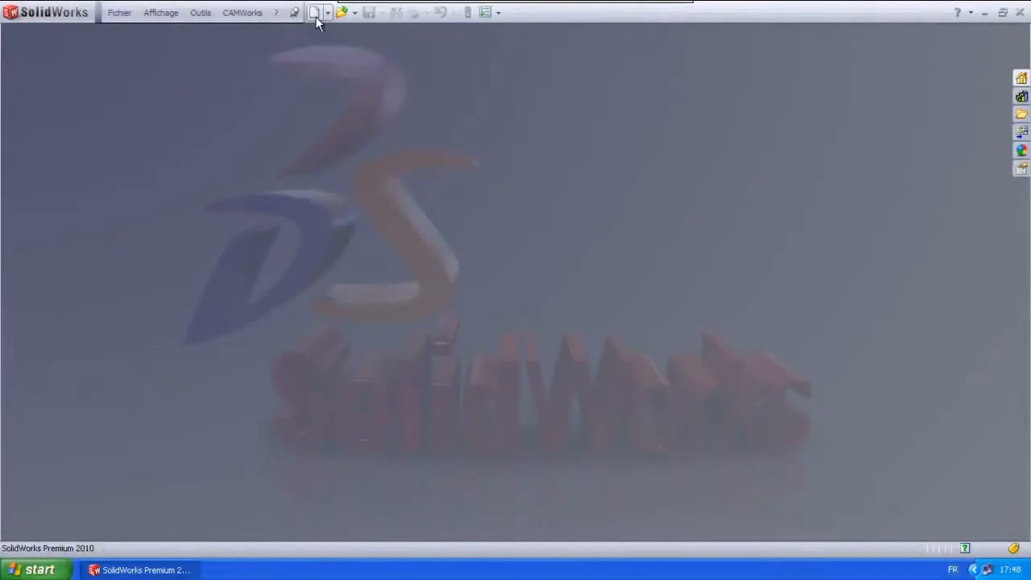
# - Create a new drawing with a custom sheet size of 210 x 297 mm and no predefined sheet format
pyautogui.click(315, 12)
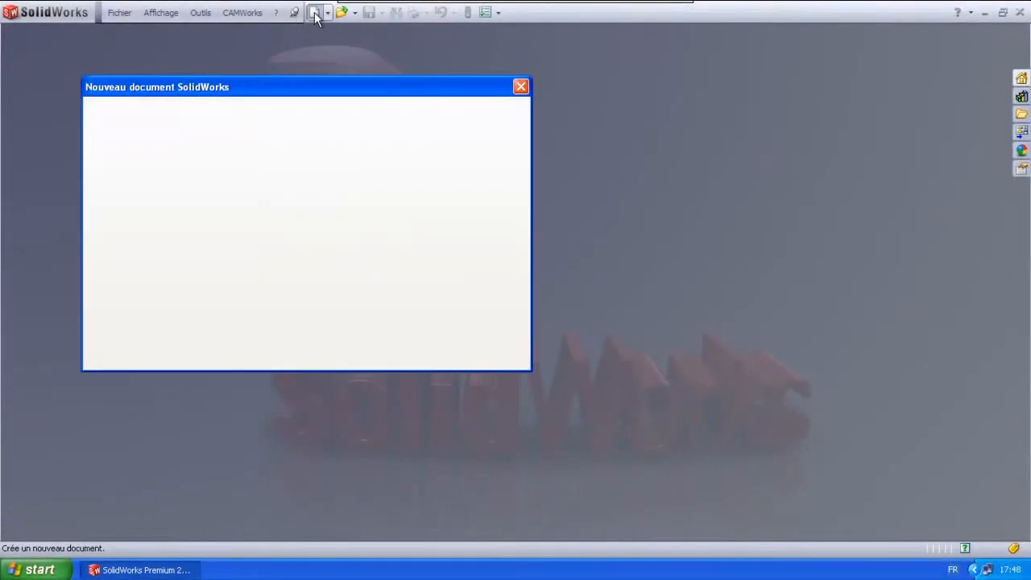
pyautogui.doubleClick(139, 281)
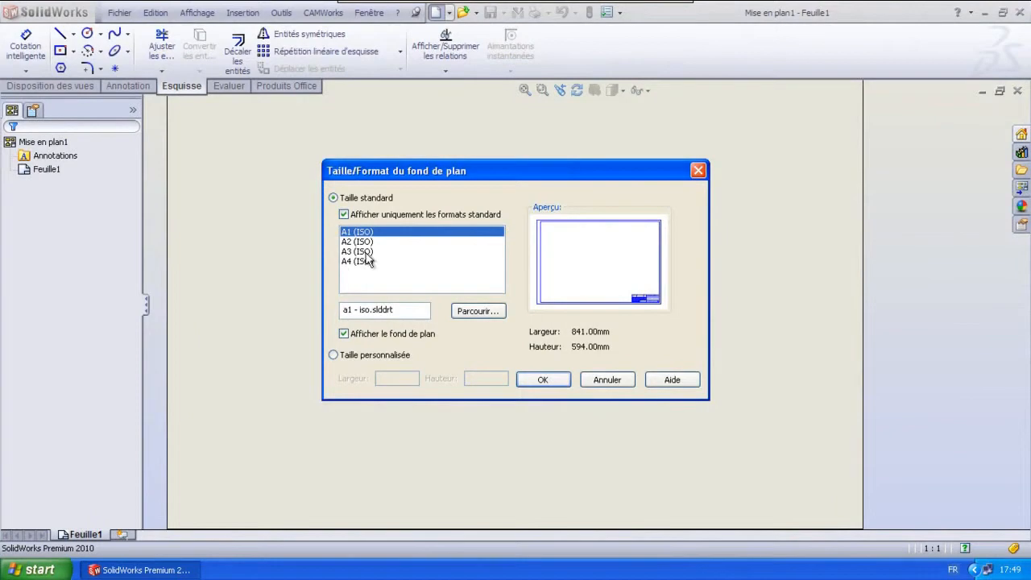
pyautogui.click(365, 261)
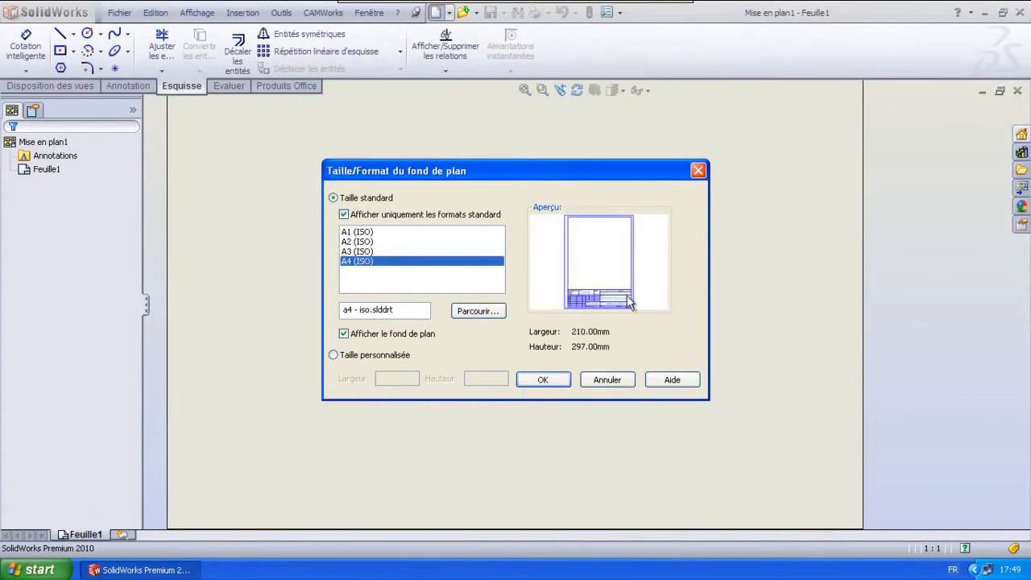
pyautogui.click(334, 355)
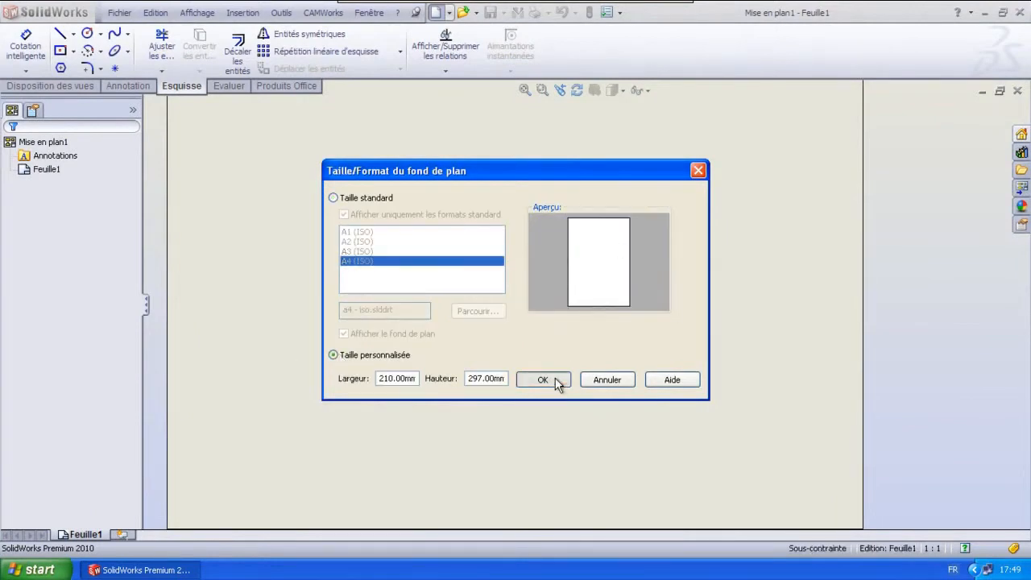
pyautogui.click(542, 379)
pyautogui.press('Escape')
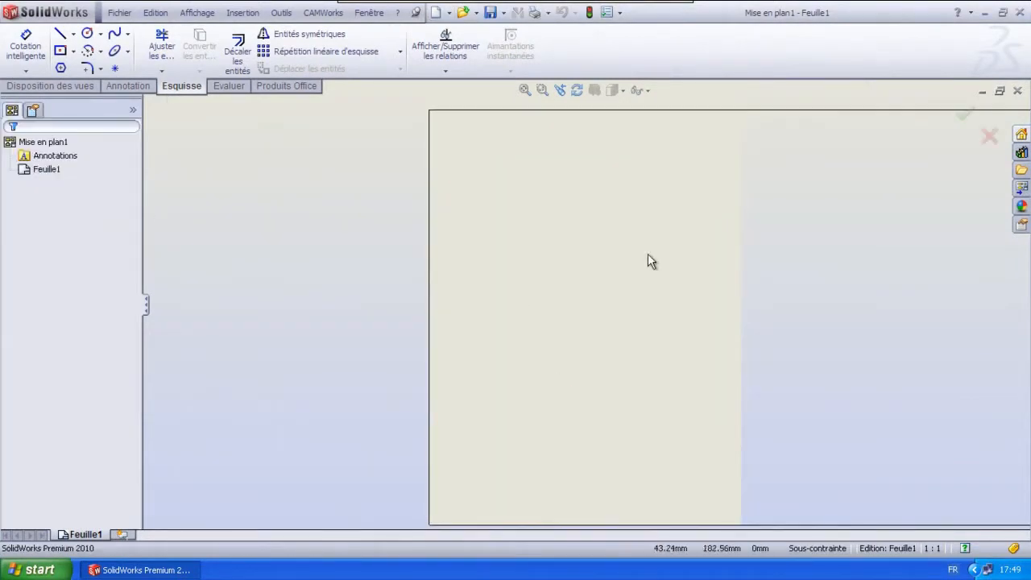
# - Open the sheet format of Feuille1 for editing
pyautogui.rightClick(550, 291)
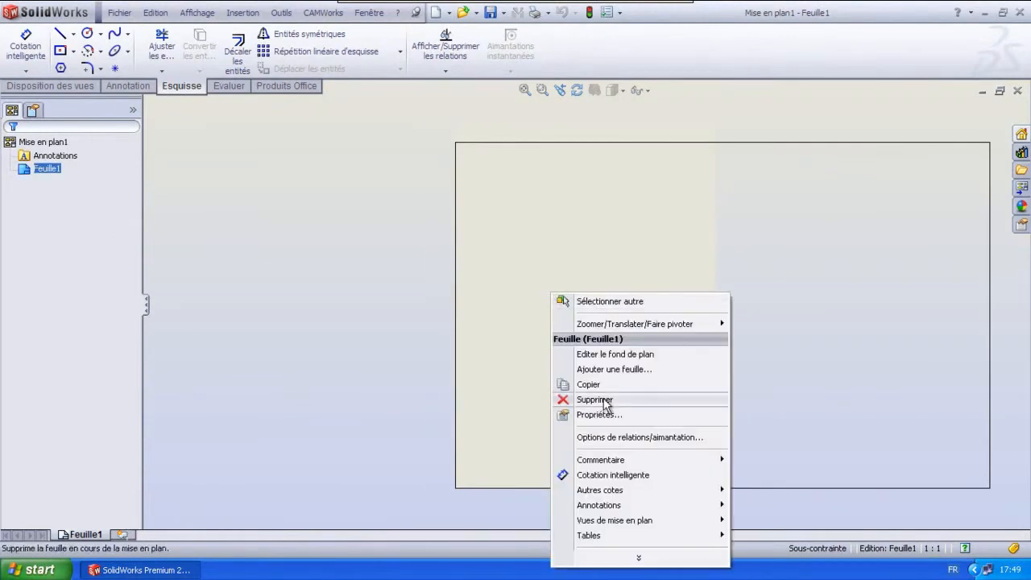
pyautogui.click(267, 243)
pyautogui.rightClick(46, 169)
pyautogui.click(72, 208)
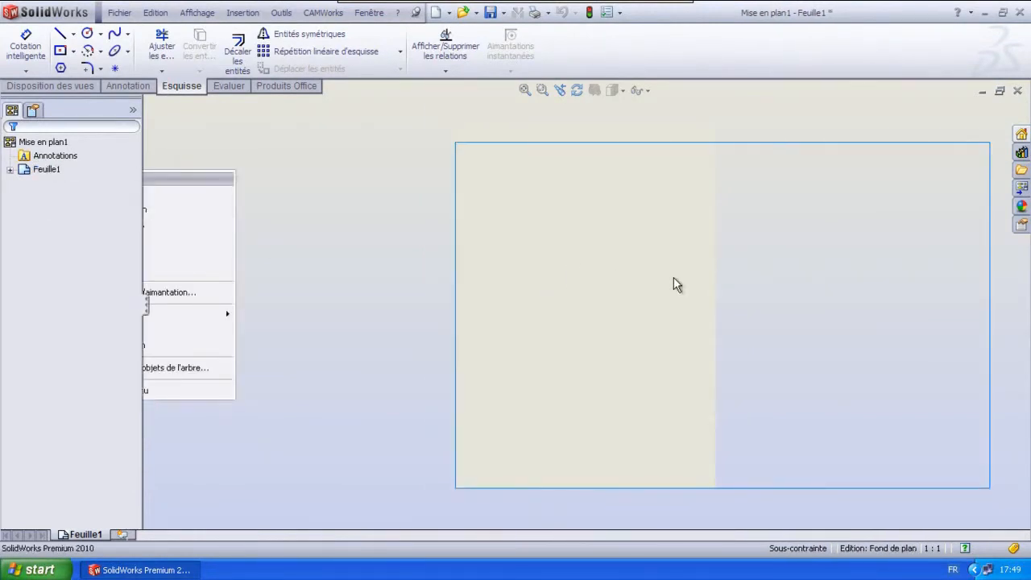
# - Sketch a corner rectangle along the sheet edges and a second one inside it, about 191 x 278 mm
pyautogui.click(74, 50)
pyautogui.click(93, 69)
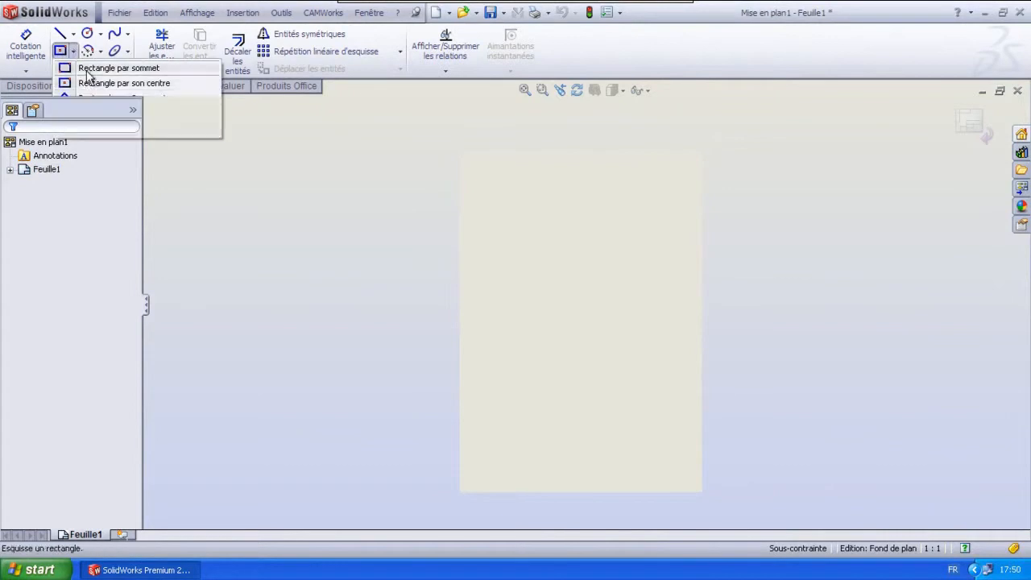
pyautogui.click(461, 150)
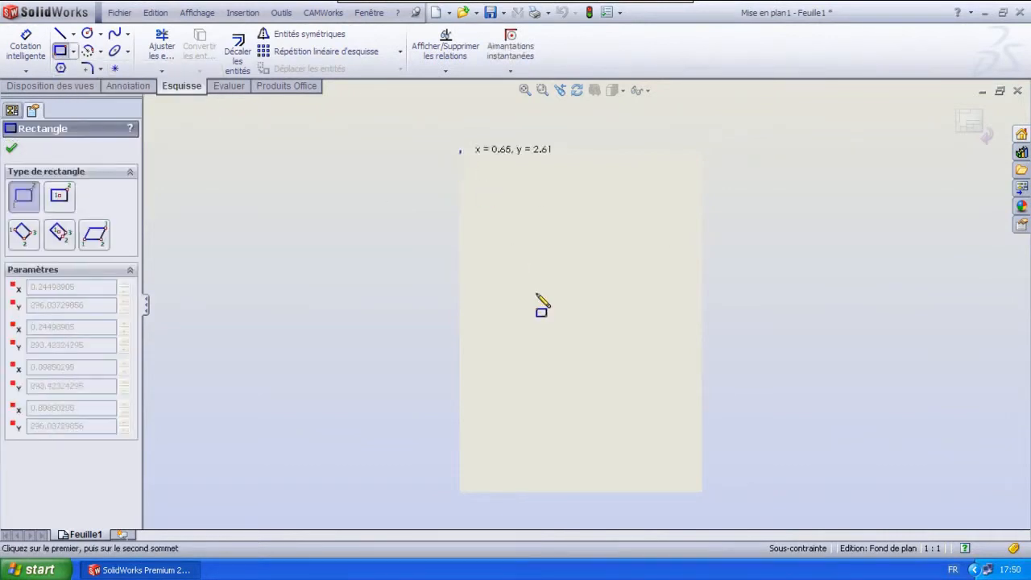
pyautogui.click(702, 492)
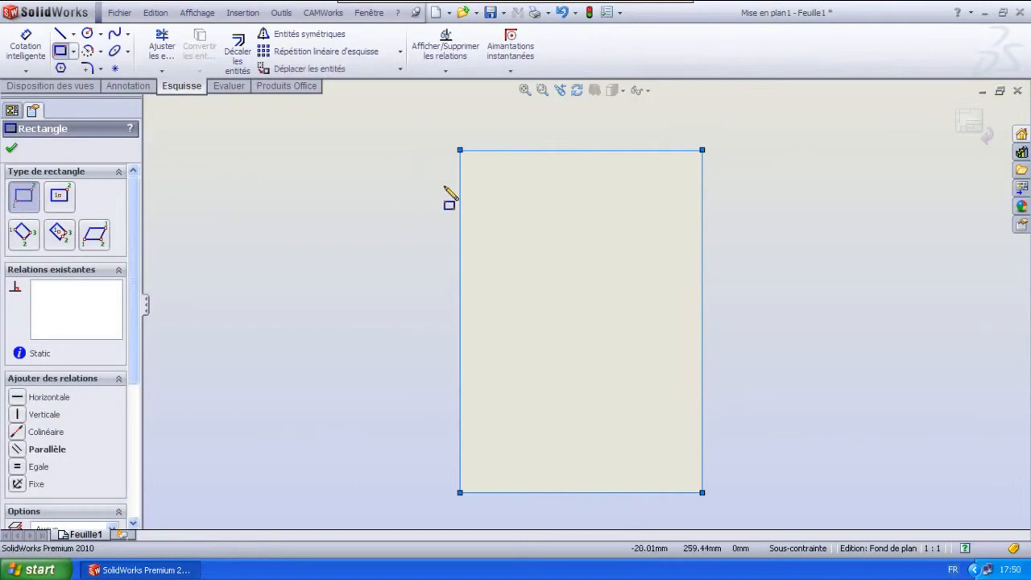
pyautogui.click(471, 161)
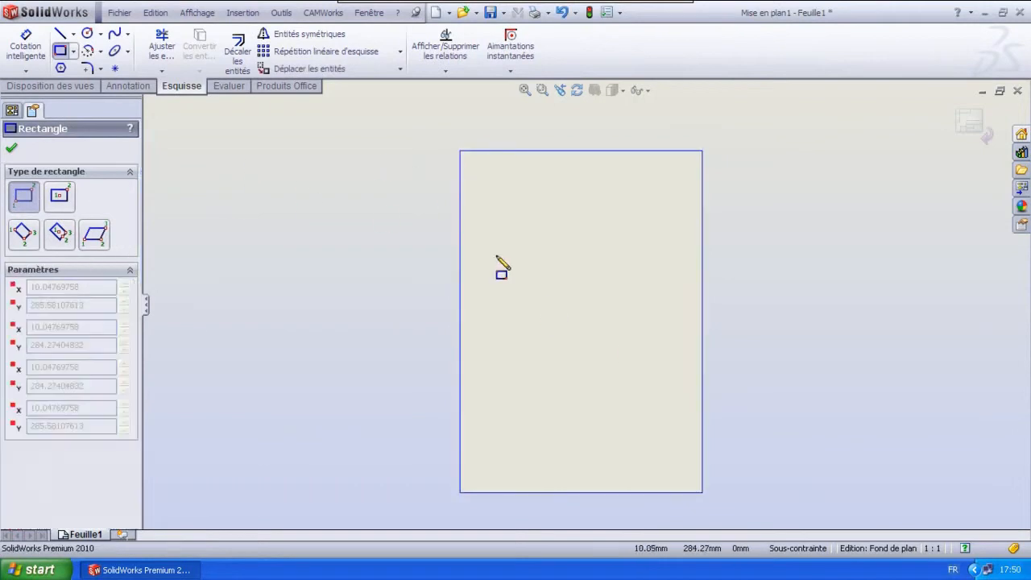
pyautogui.click(691, 483)
# - Set the inner rectangle's corner coordinates to X 5 and 205 and Y 5 and 297-5, and accept the rectangle
pyautogui.moveTo(134, 237); pyautogui.dragTo(83, 376)
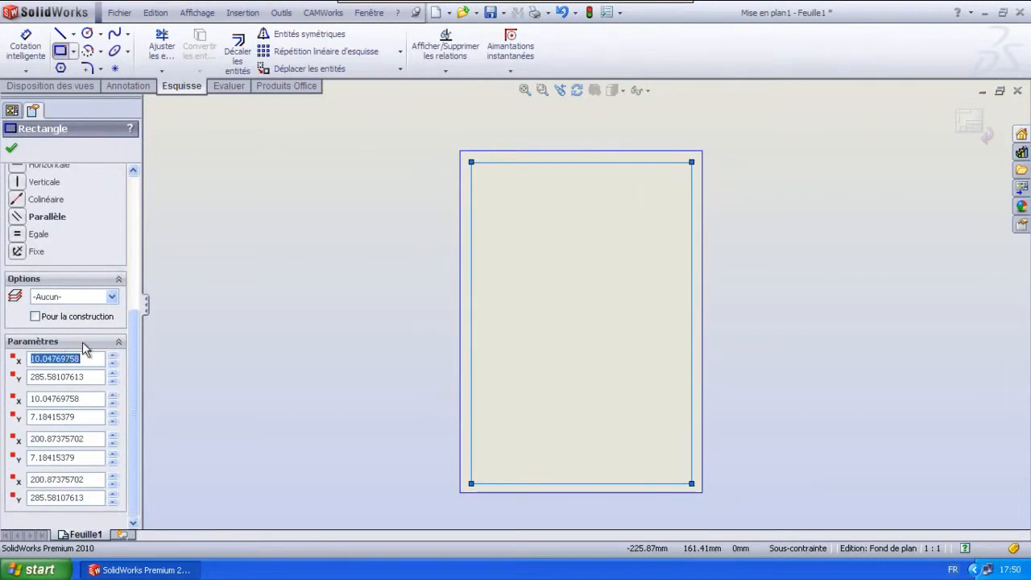
pyautogui.write('5')
pyautogui.click(51, 397)
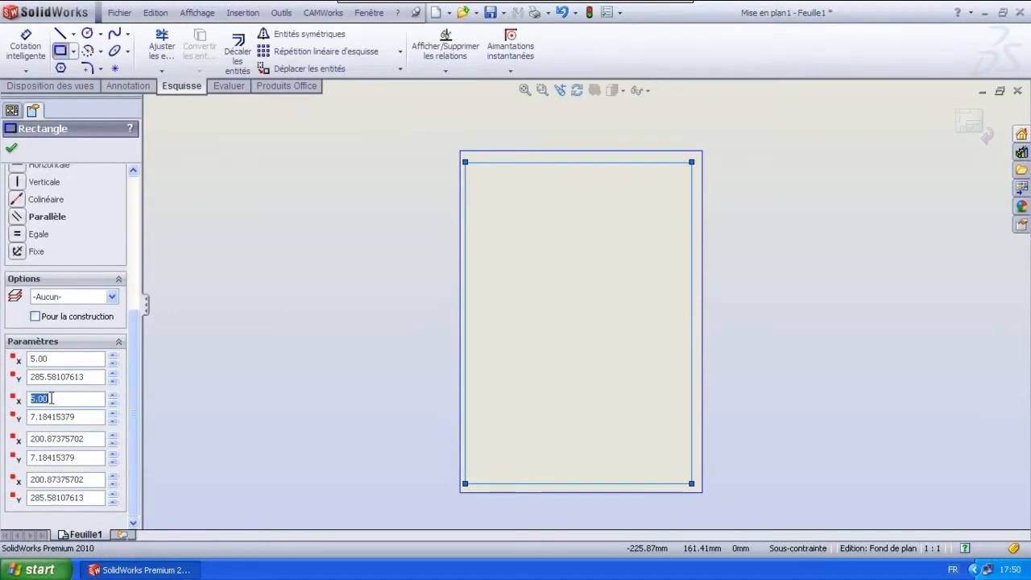
pyautogui.press('Return')
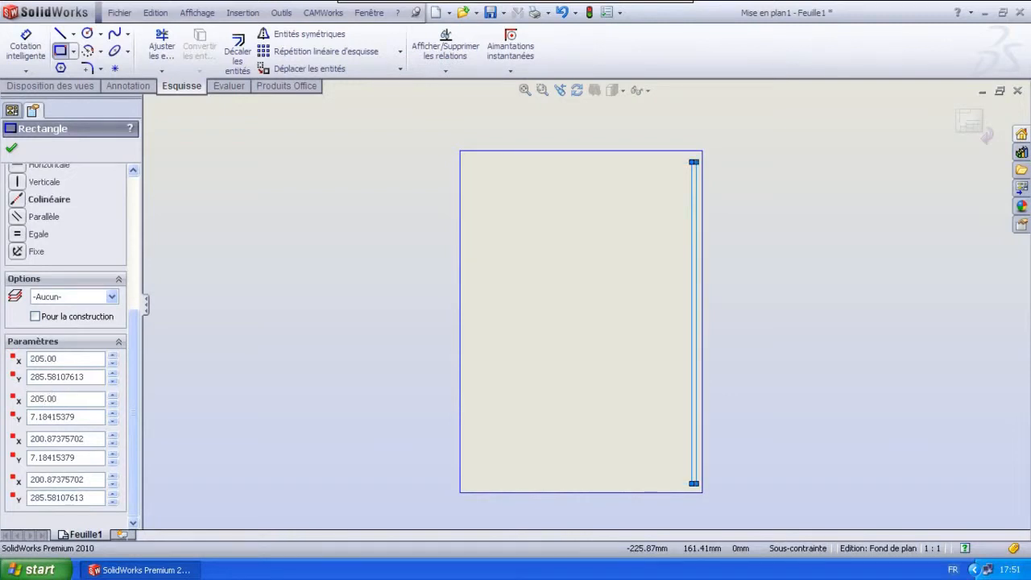
pyautogui.press('Return')
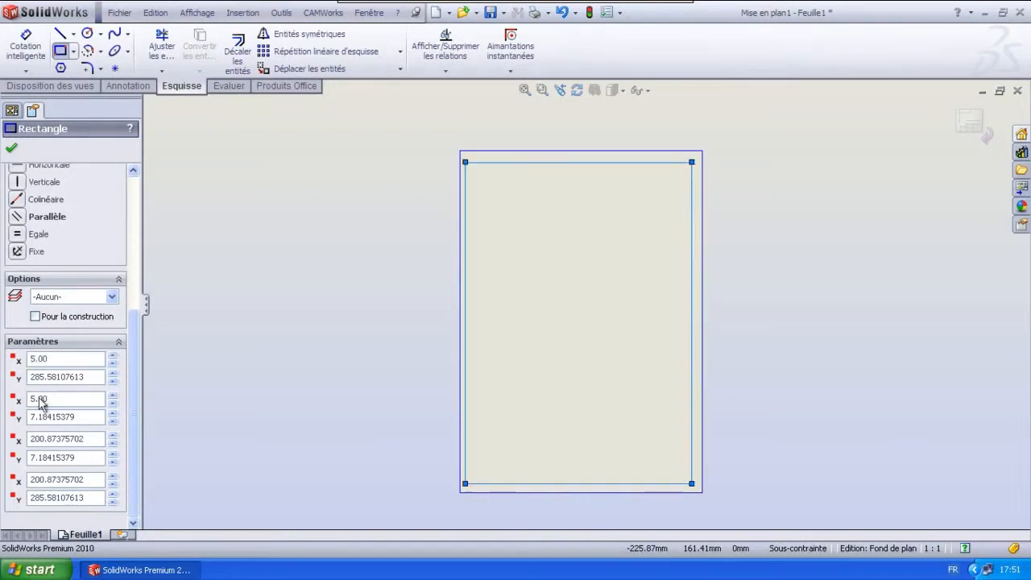
pyautogui.click(59, 457)
pyautogui.click(50, 457)
pyautogui.write('5')
pyautogui.press('Return')
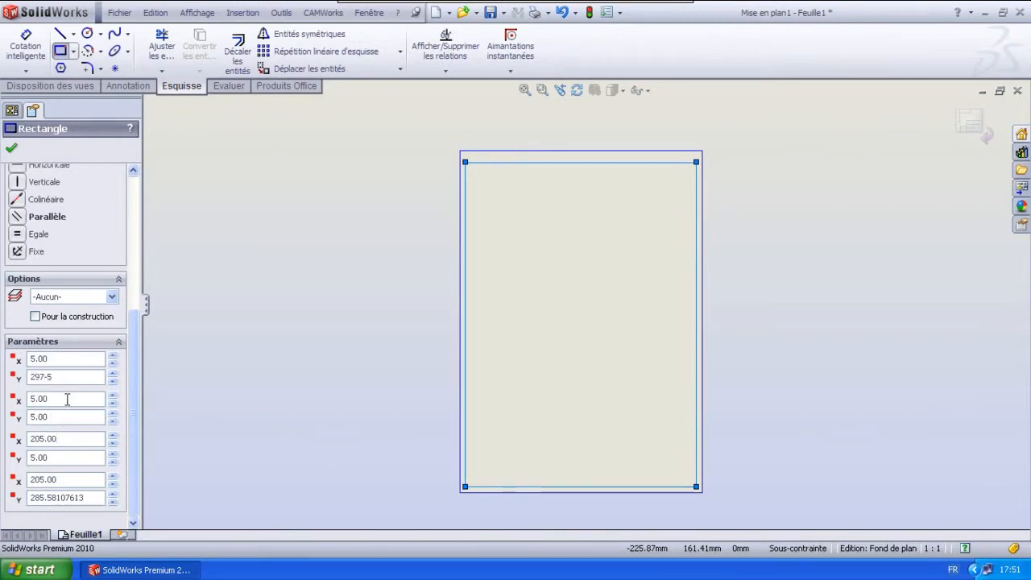
pyautogui.press('Return')
pyautogui.scroll(5, 127, 366)
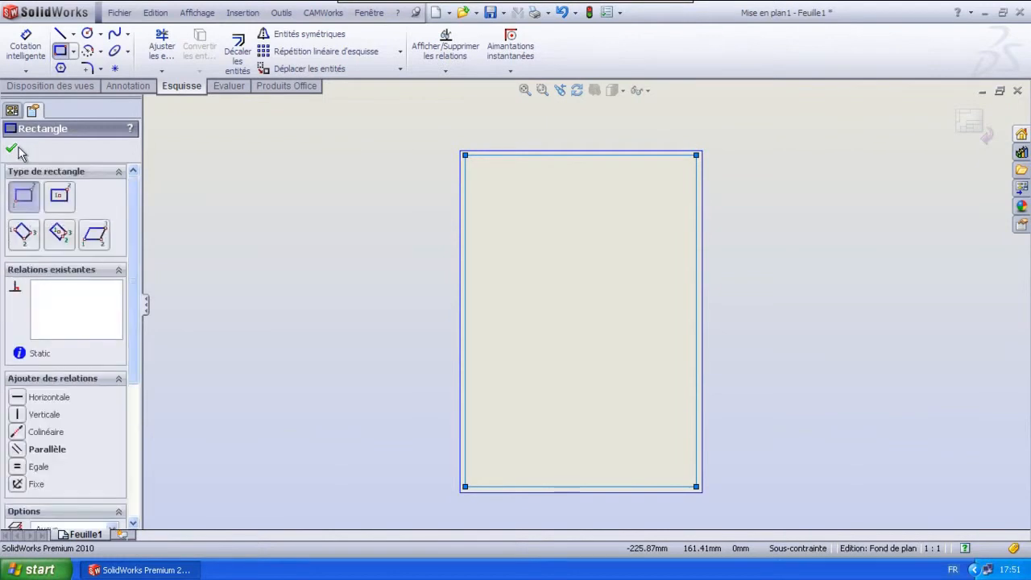
pyautogui.click(12, 149)
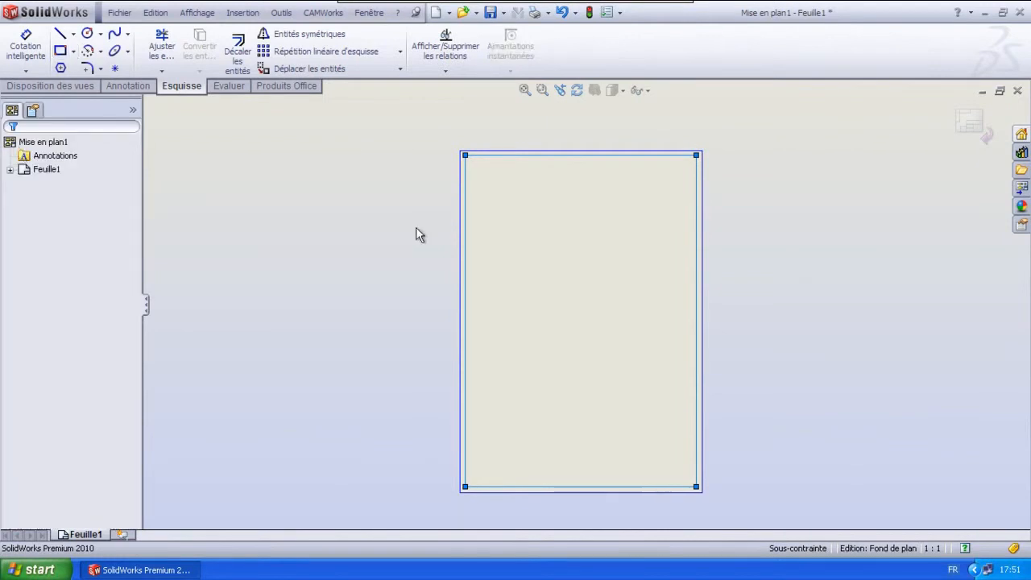
# - Apply a Fixe relation to all lines of both border rectangles
pyautogui.click(466, 180)
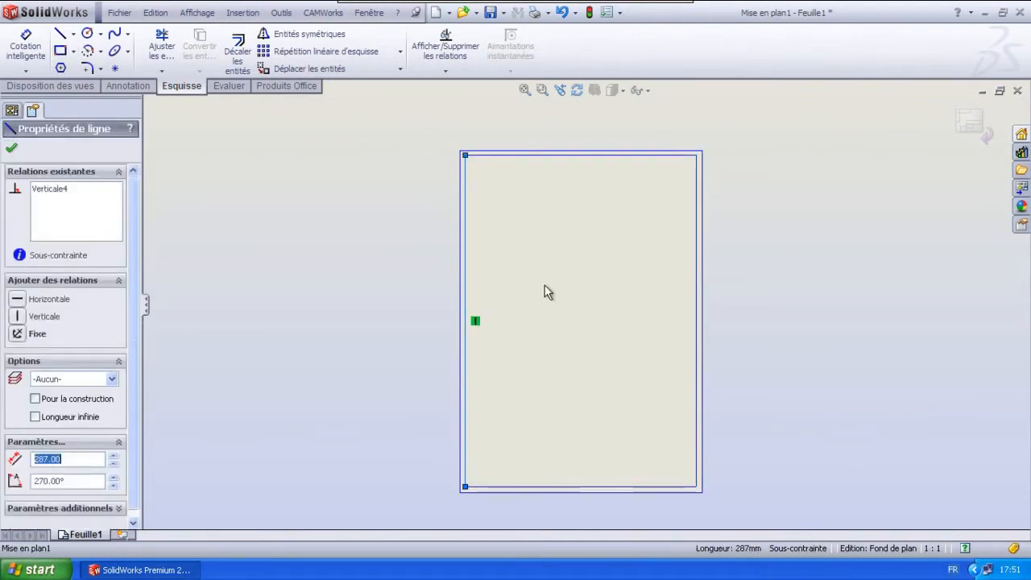
pyautogui.keyDown('ctrl'); pyautogui.click(695, 356); pyautogui.keyUp('ctrl')
pyautogui.click(823, 233)
pyautogui.moveTo(402, 112); pyautogui.dragTo(742, 517)
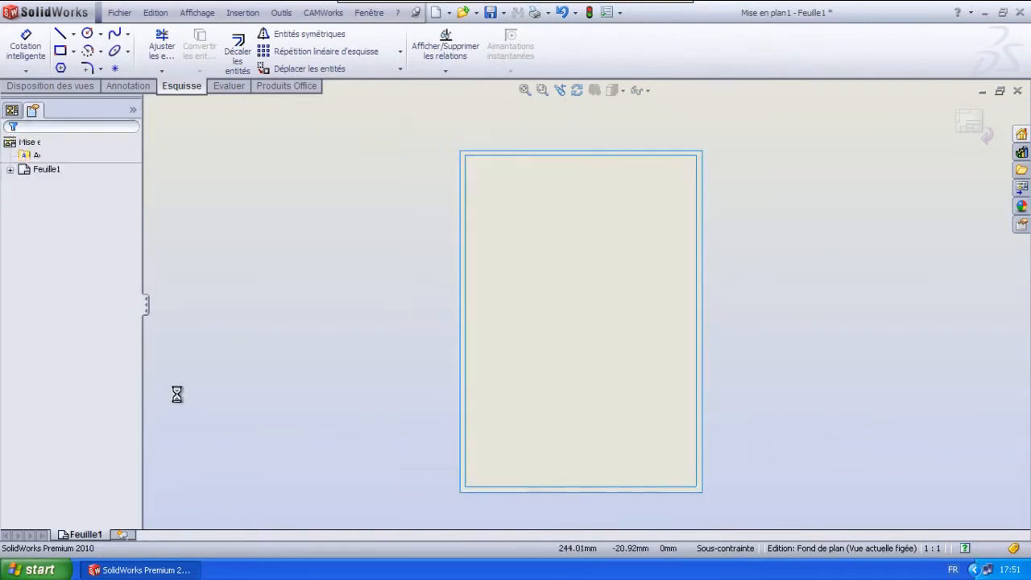
pyautogui.click(31, 472)
pyautogui.click(164, 351)
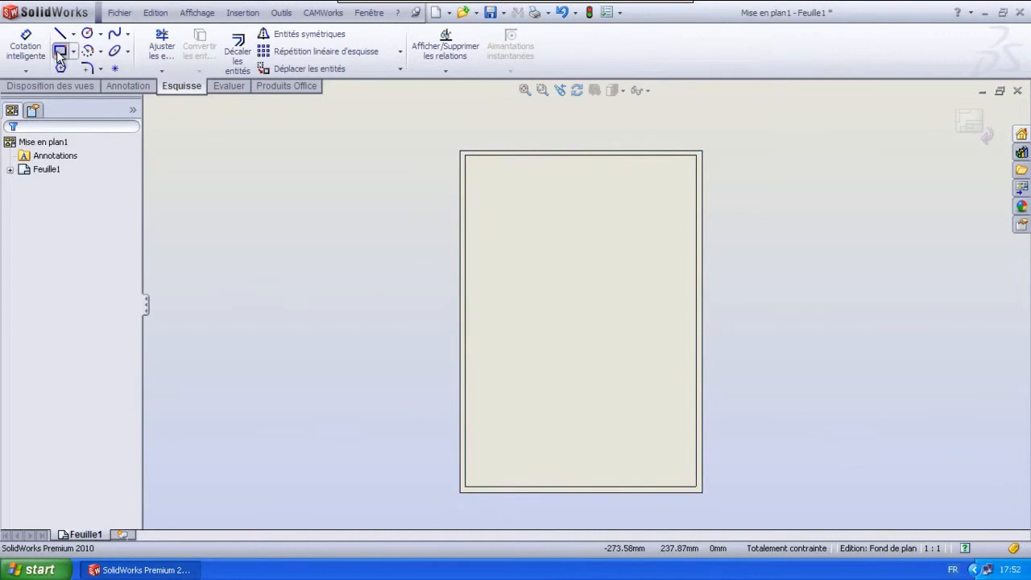
# - Sketch a corner rectangle spanning the full width of the inner border's bottom, about 58 mm high, for the title block
pyautogui.scroll(-5, 586, 471)
pyautogui.click(298, 470)
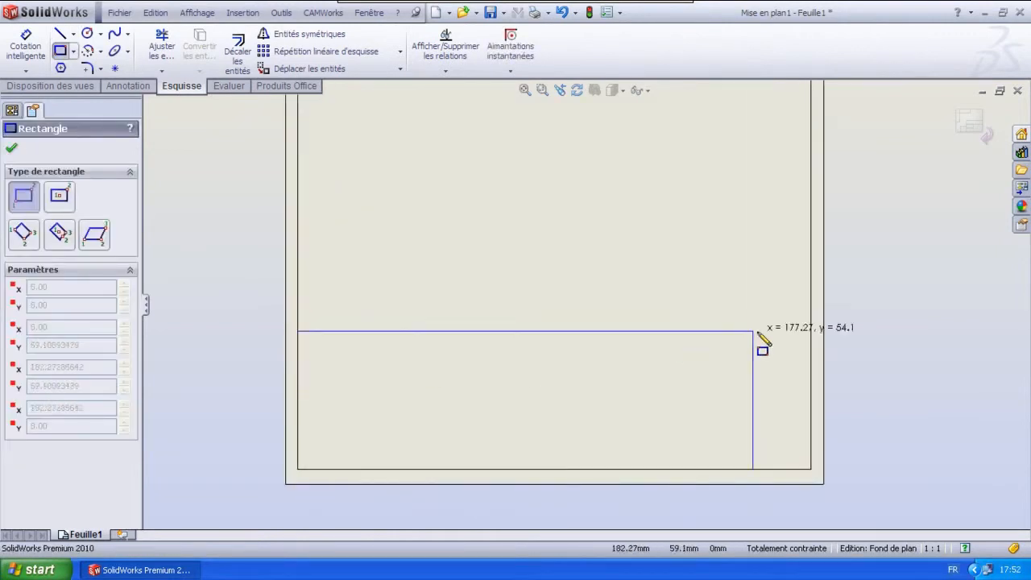
pyautogui.click(811, 322)
pyautogui.press('Escape')
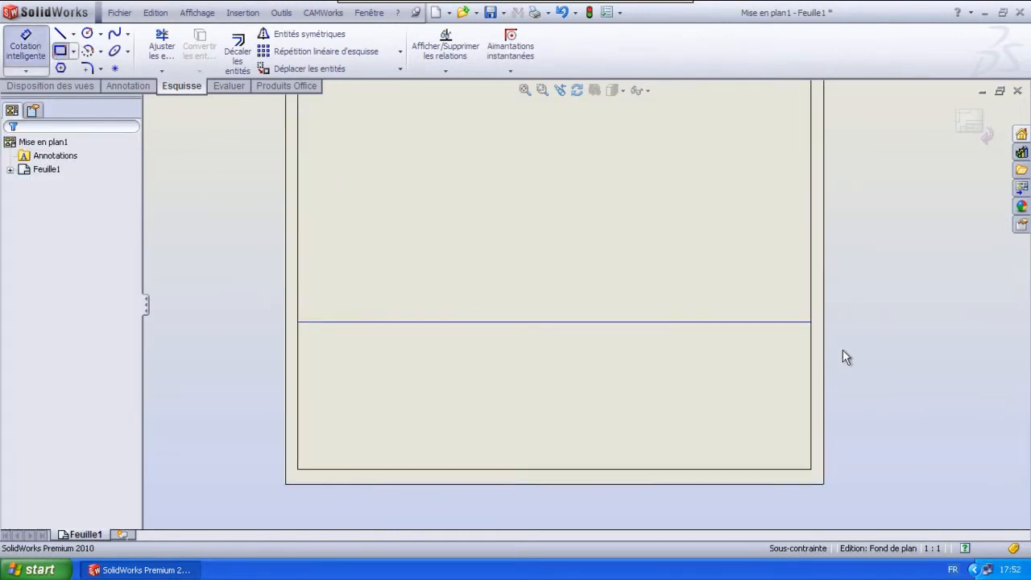
# - Dimension the height of the title block rectangle and set it to 50 mm
pyautogui.click(778, 324)
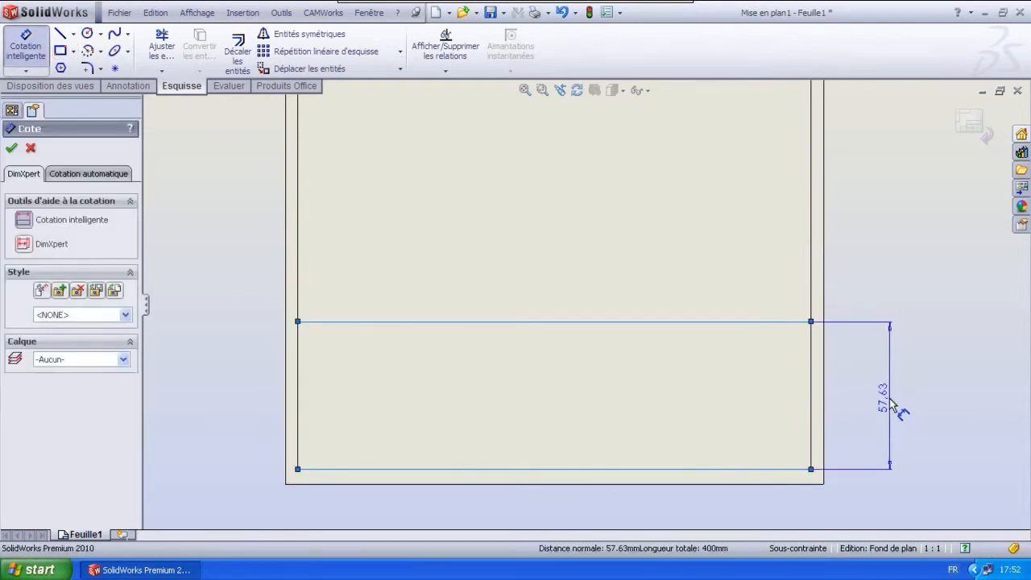
pyautogui.click(891, 405)
pyautogui.write('50')
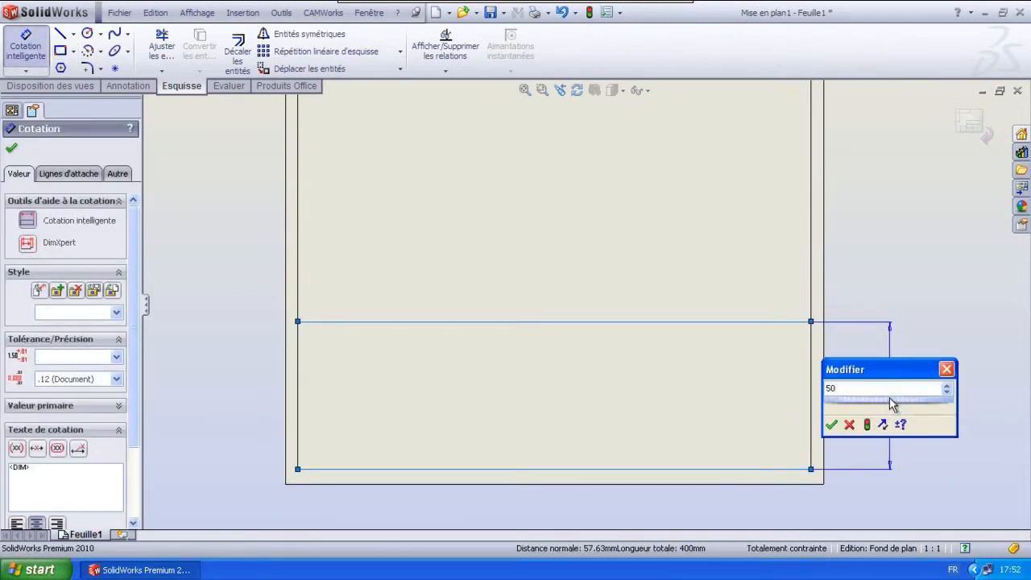
pyautogui.press('Return')
# - Sketch adjoining full-height rectangles as title block columns from the left edge, the first about 24 mm wide and the second about 26 mm
pyautogui.click(298, 342)
pyautogui.click(360, 469)
pyautogui.click(361, 469)
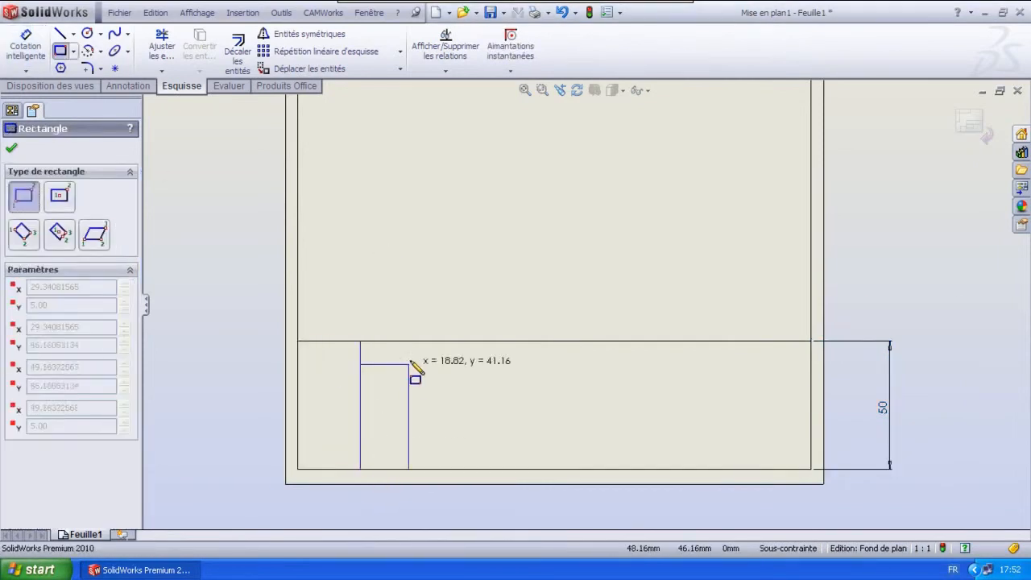
pyautogui.click(427, 342)
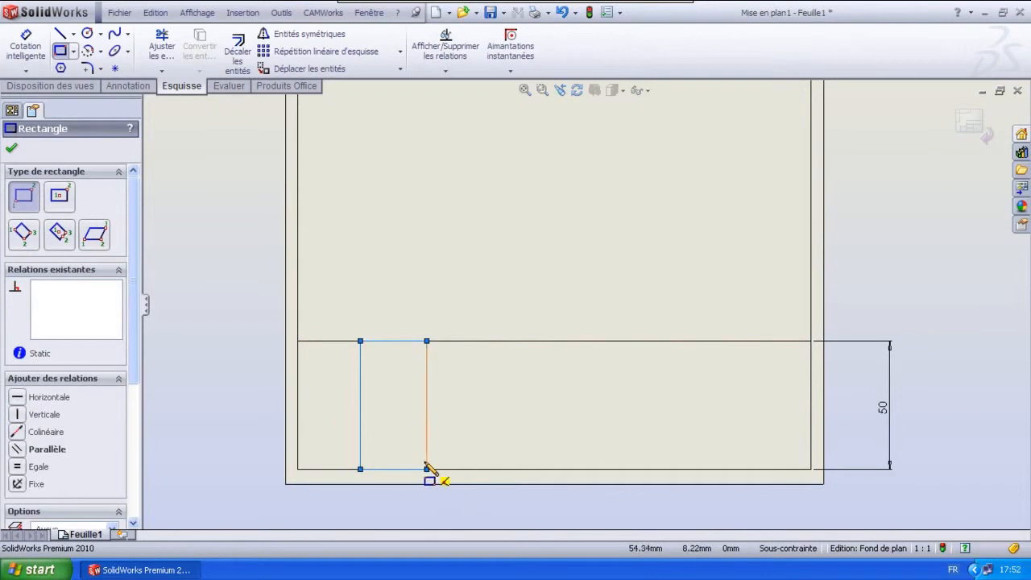
pyautogui.click(570, 469)
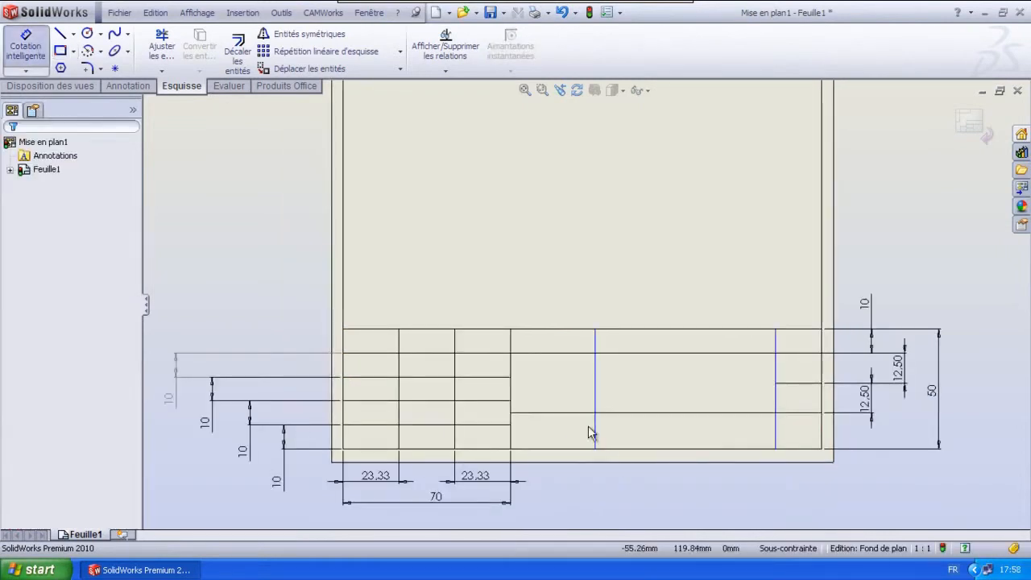
# - Dimension the column beside the 70 mm block to 35 mm and trim the top line of the title block's upper-left cell
pyautogui.click(595, 434)
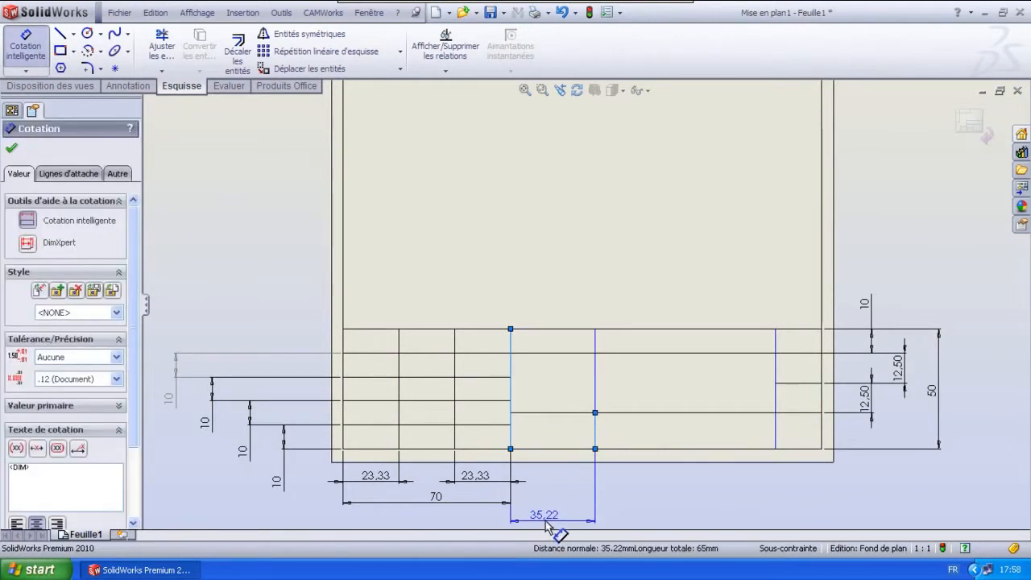
pyautogui.click(544, 525)
pyautogui.write('35')
pyautogui.press('Return')
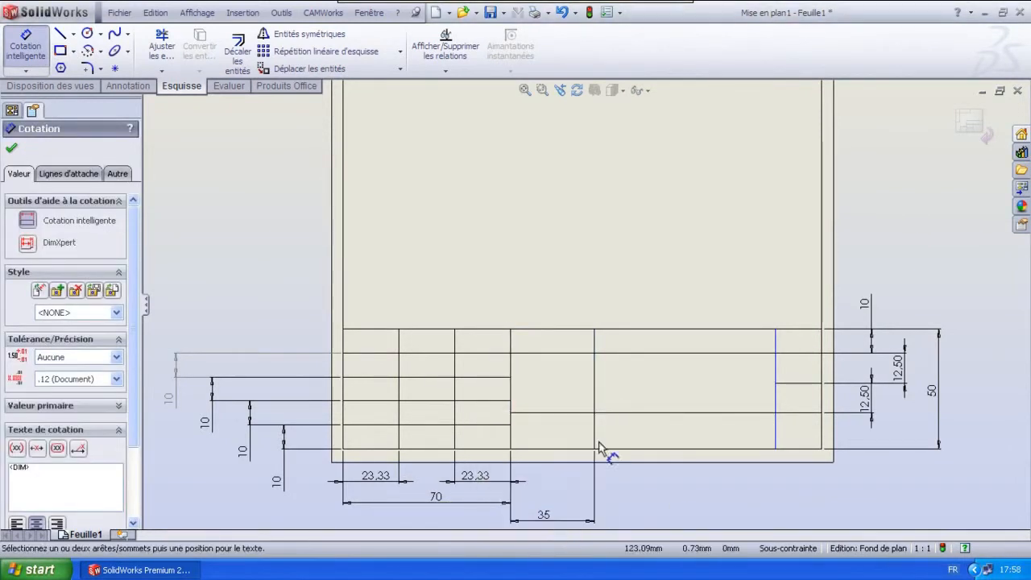
pyautogui.click(379, 330)
pyautogui.press('Escape')
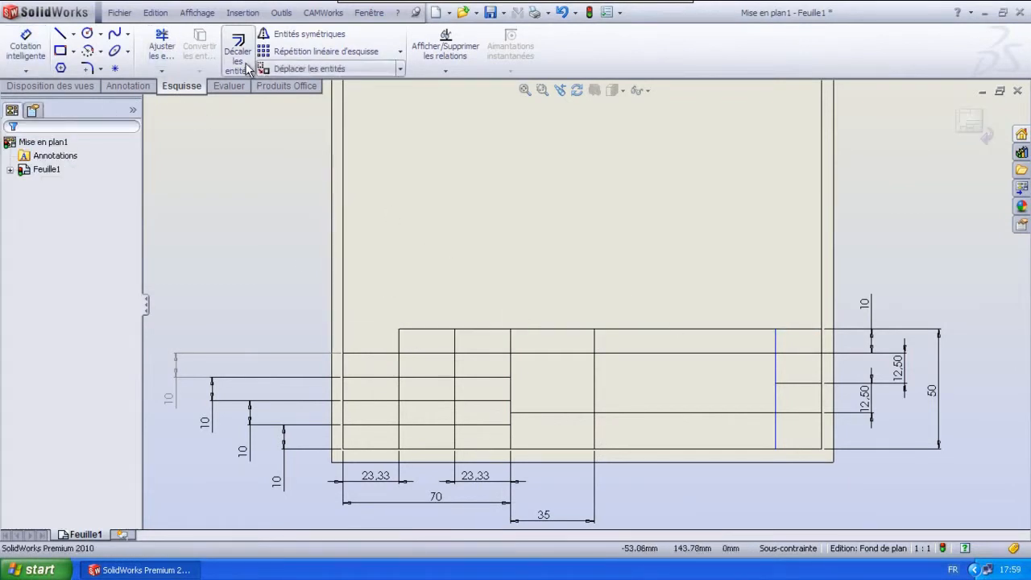
# - Replace the text of the duplicate Indice note in the title block's bottom-right cell with A4
pyautogui.click(130, 87)
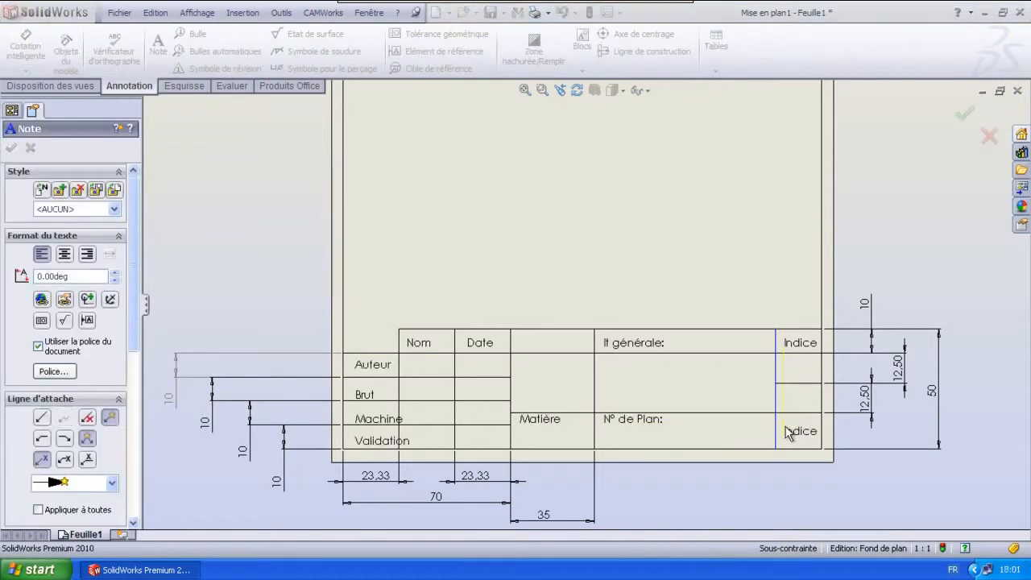
pyautogui.doubleClick(788, 432)
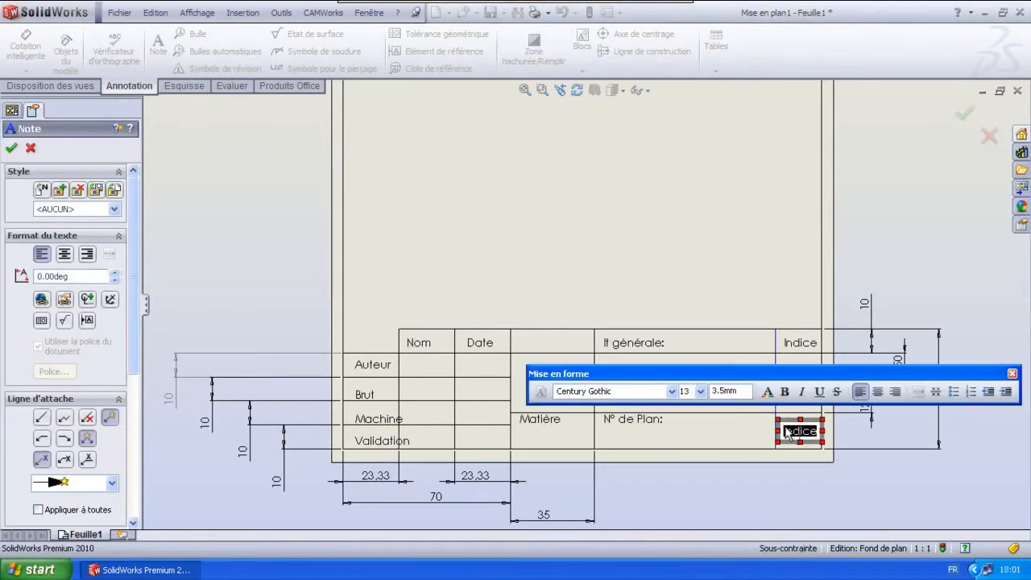
pyautogui.press('Delete')
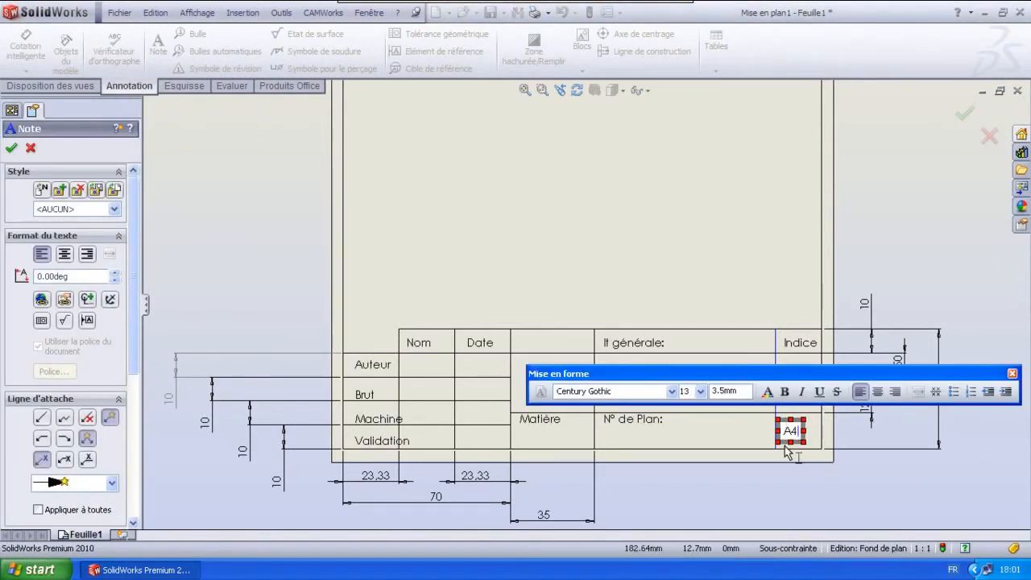
pyautogui.click(741, 495)
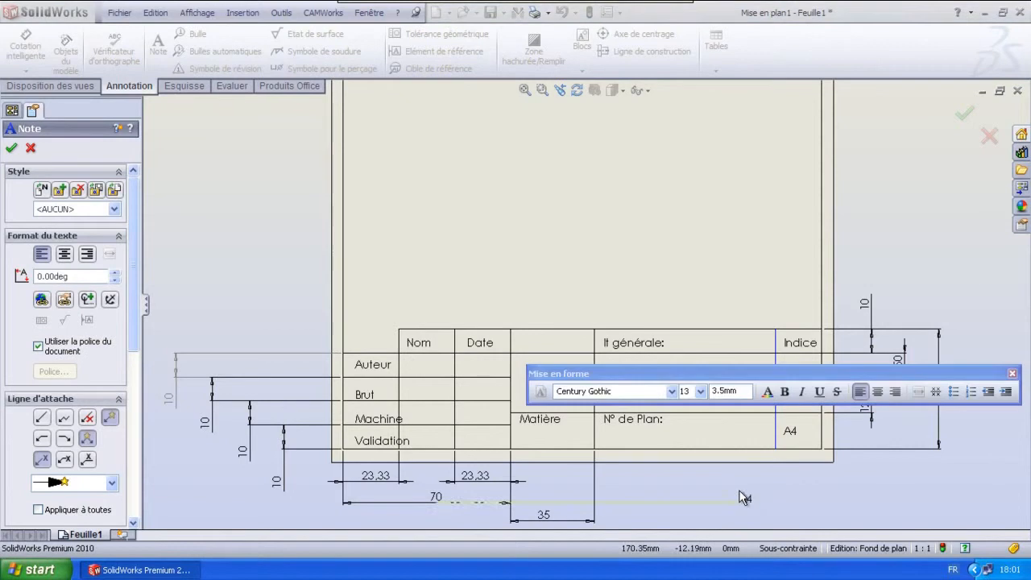
# - Add the note "Moucher les angles" in the top cell of the Matière column
pyautogui.click(520, 342)
pyautogui.write('Moucher le')
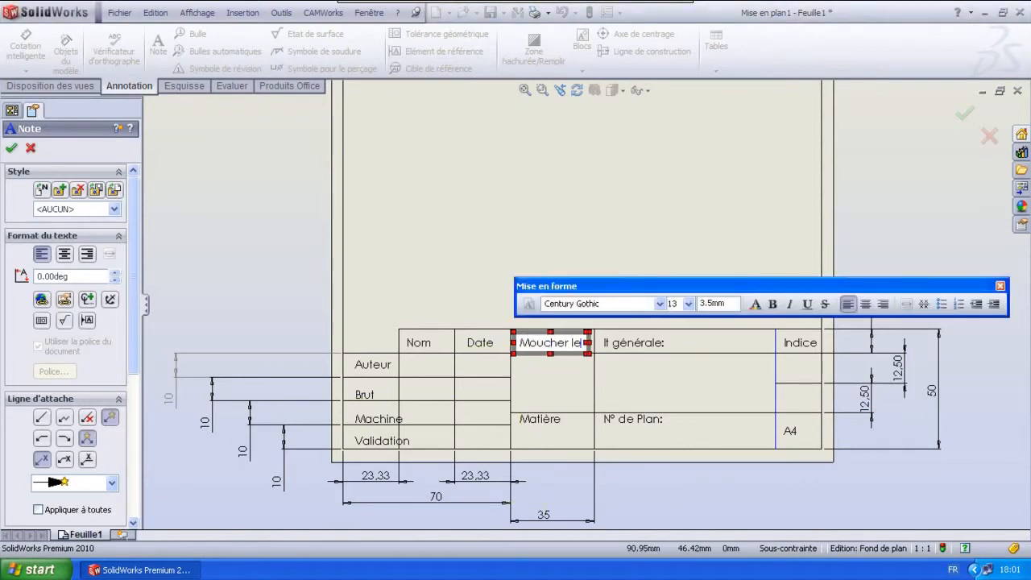
pyautogui.click(670, 387)
pyautogui.press('Escape')
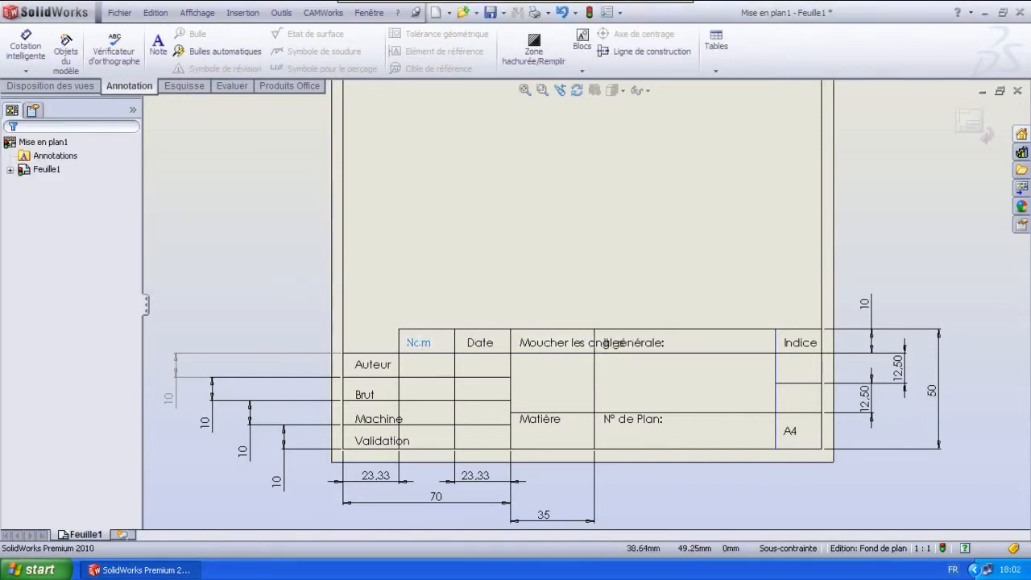
# - Reduce the font size of the Nom note in the title block
pyautogui.click(420, 343)
pyautogui.doubleClick(418, 338)
pyautogui.click(574, 297)
pyautogui.click(567, 331)
pyautogui.press('Escape')
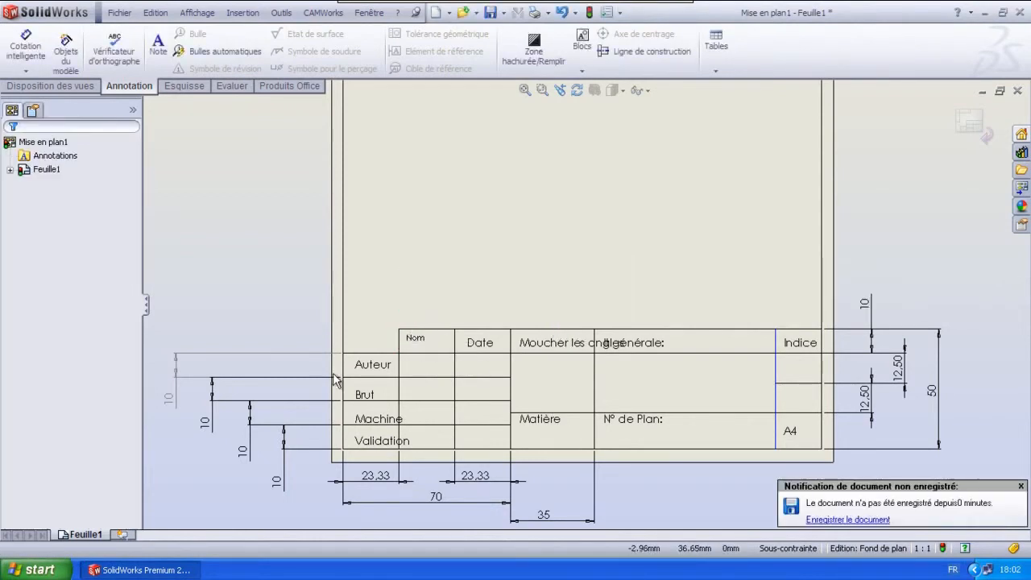
# - Set the Auteur note's font size to 10 and its vertical alignment to middle
pyautogui.doubleClick(372, 364)
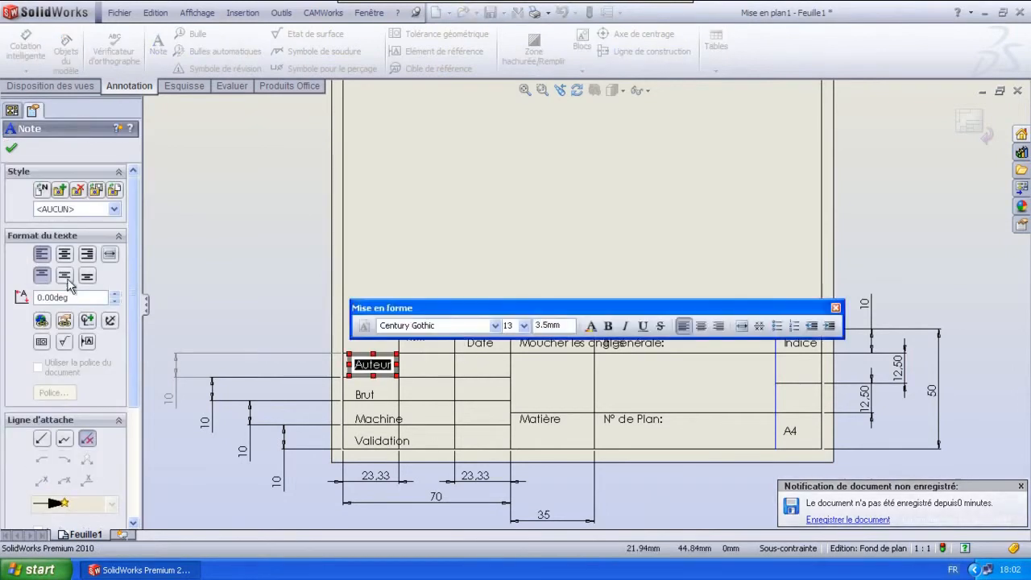
pyautogui.click(524, 325)
pyautogui.click(508, 359)
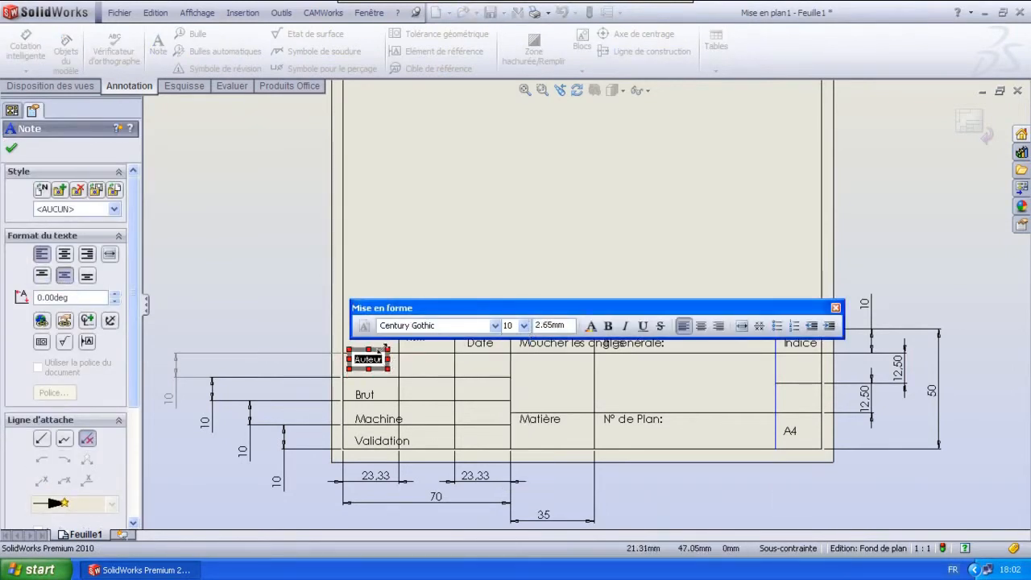
pyautogui.click(364, 400)
# - Turn off the document font for the other title block notes, except A4, and give them a smaller font size
pyautogui.click(364, 395)
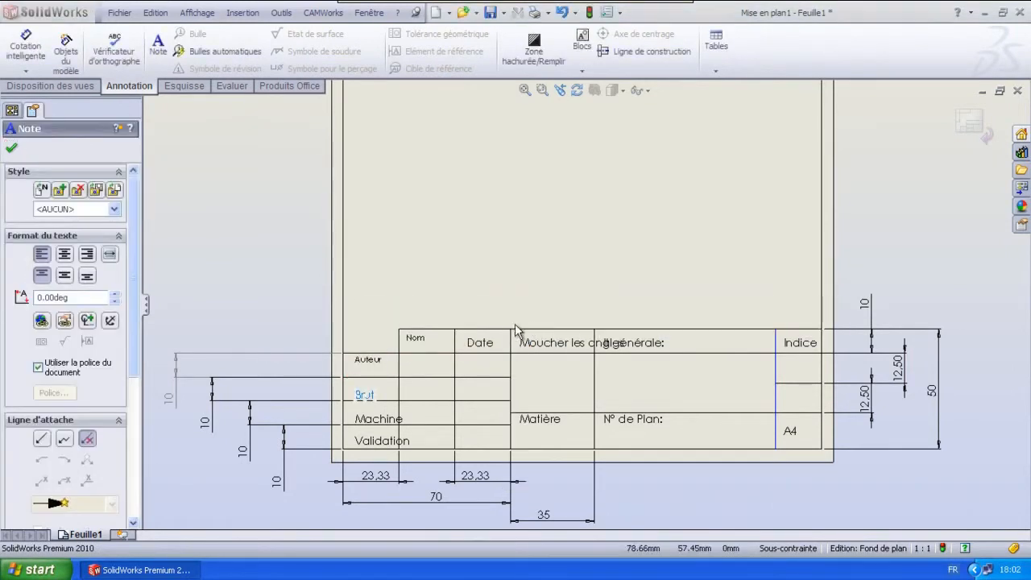
pyautogui.keyDown('ctrl'); pyautogui.click(376, 419); pyautogui.keyUp('ctrl')
pyautogui.keyDown('ctrl'); pyautogui.click(378, 442); pyautogui.keyUp('ctrl')
pyautogui.keyDown('ctrl'); pyautogui.click(526, 346); pyautogui.keyUp('ctrl')
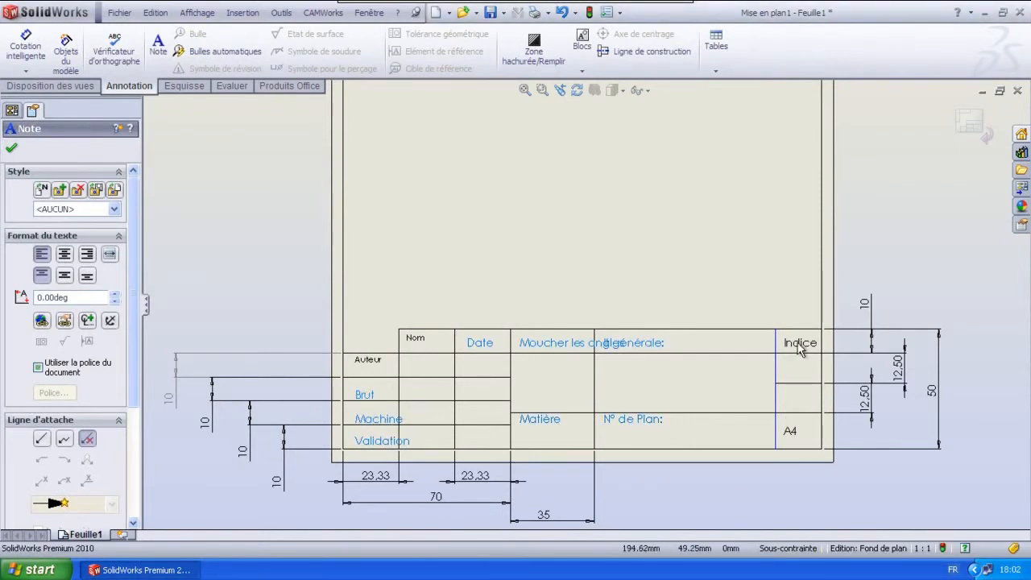
pyautogui.click(38, 367)
pyautogui.click(54, 393)
pyautogui.click(525, 255)
pyautogui.click(686, 218)
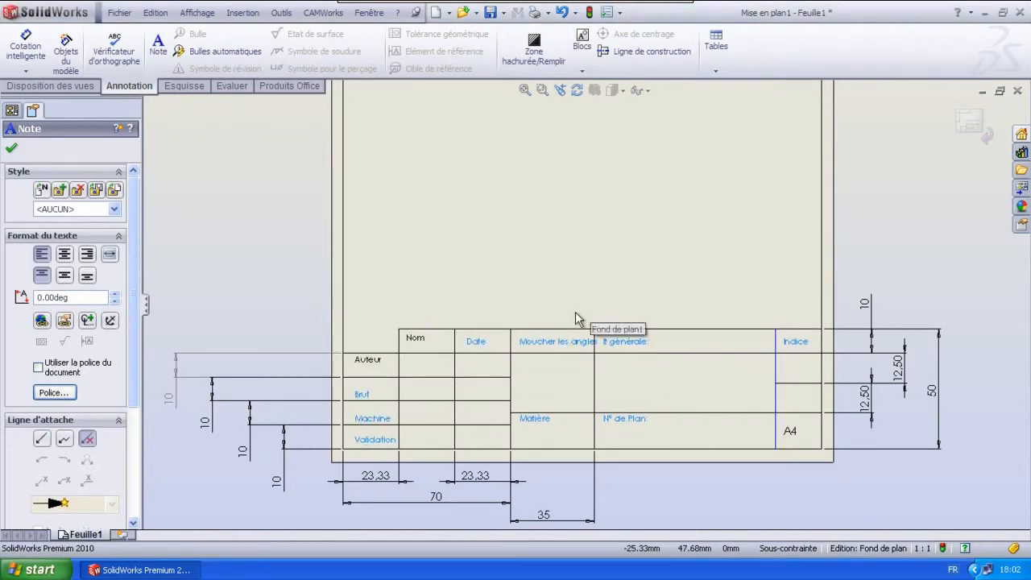
pyautogui.click(424, 359)
# - Reposition the Auteur, Brut, Machine and Validation notes within their cells in the first column
pyautogui.moveTo(371, 364); pyautogui.dragTo(366, 370)
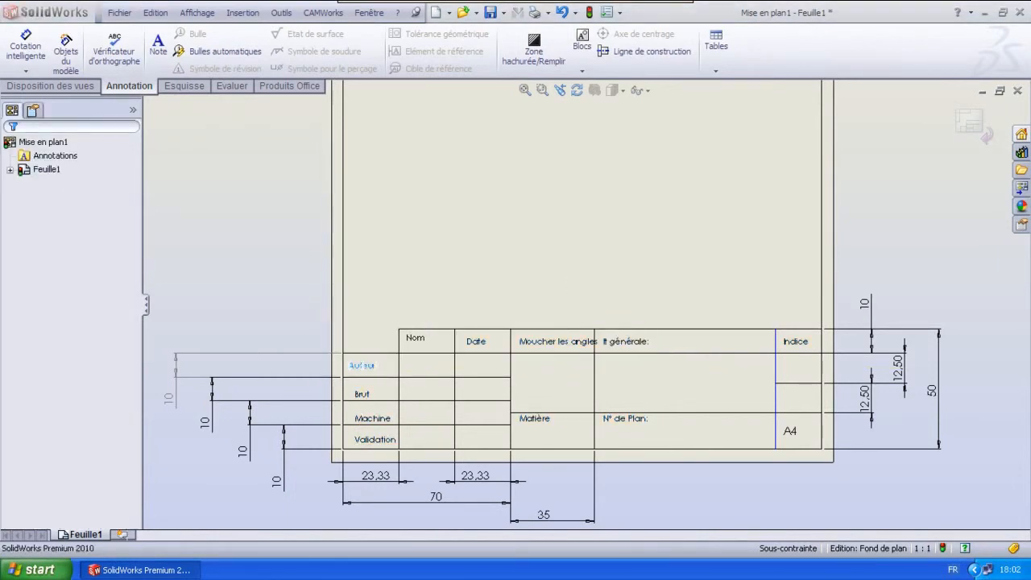
pyautogui.click(362, 395)
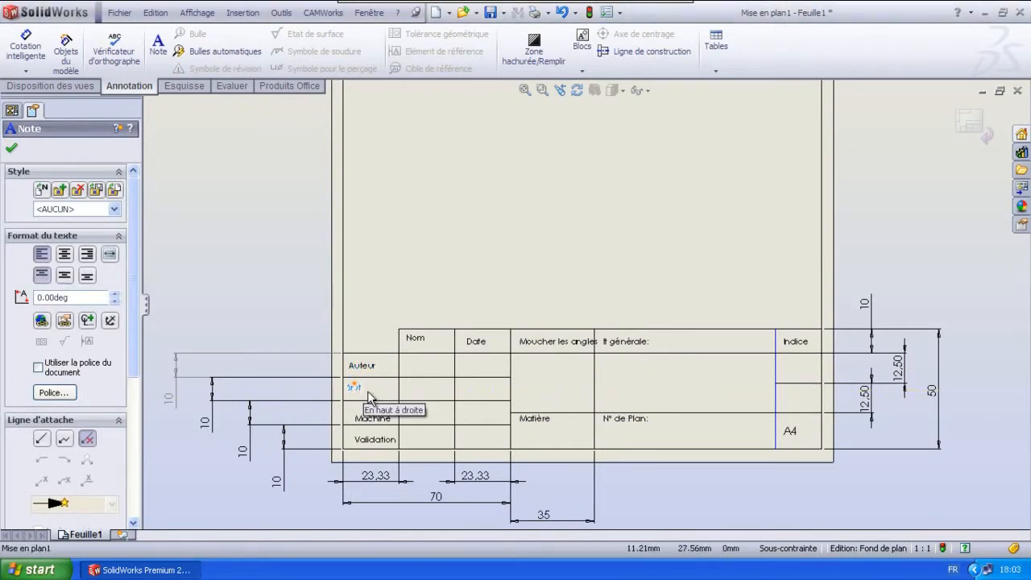
pyautogui.scroll(-5, 353, 392)
pyautogui.moveTo(408, 433); pyautogui.dragTo(434, 411)
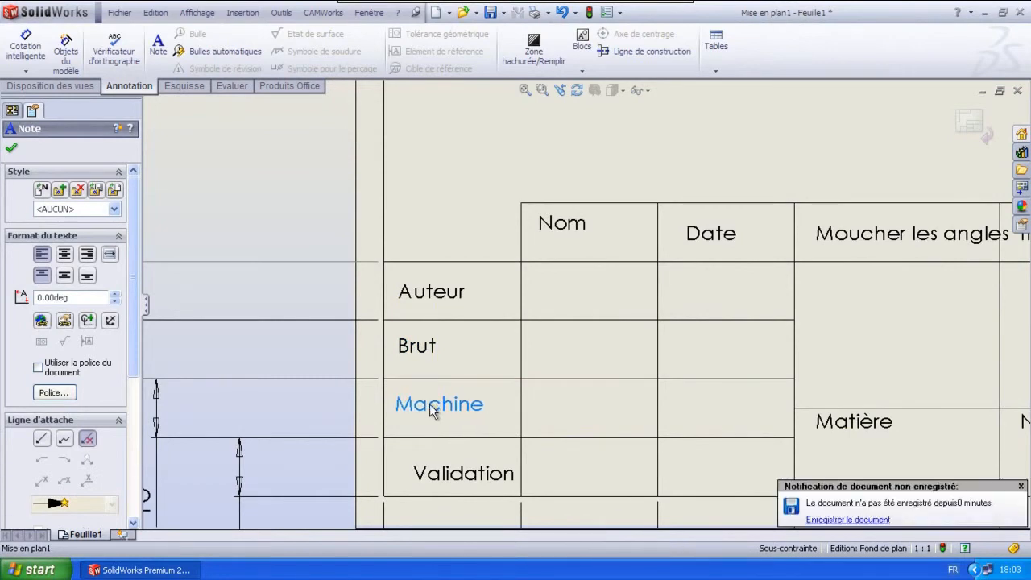
pyautogui.moveTo(469, 478); pyautogui.dragTo(458, 471)
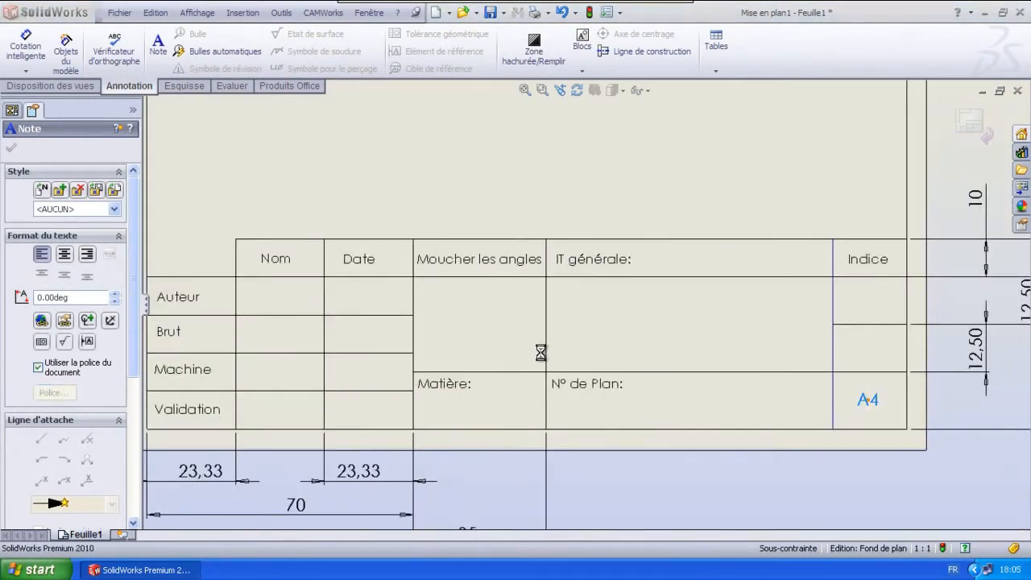
# - Enlarge the text of the A4 note and centre it in its cell
pyautogui.click(700, 357)
pyautogui.click(694, 443)
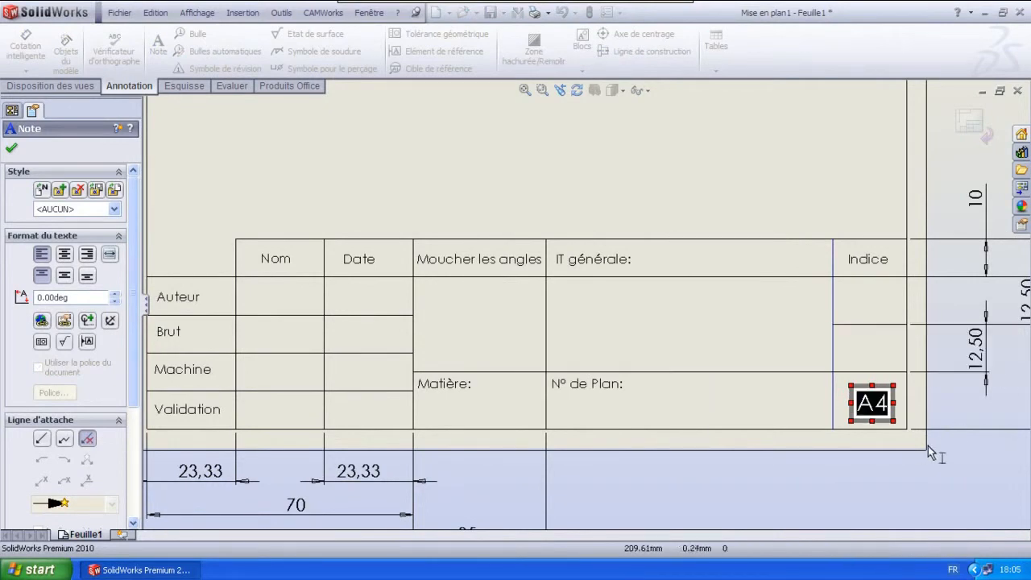
pyautogui.click(899, 414)
pyautogui.moveTo(870, 399); pyautogui.dragTo(871, 399)
pyautogui.click(685, 417)
# - Place blank notes in the Nom column for the Auteur, Brut, Machine and Validation rows
pyautogui.scroll(1, 332, 296)
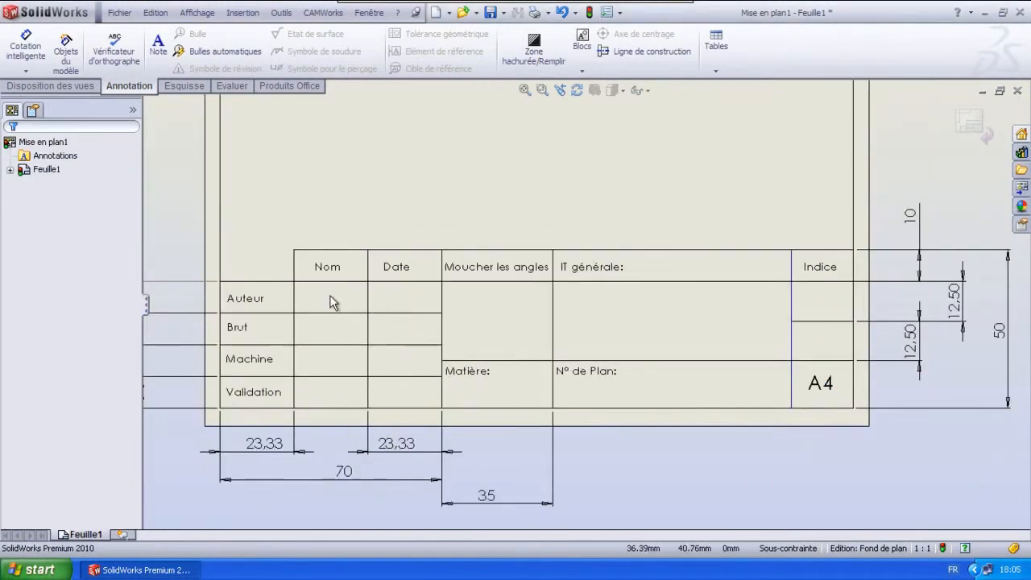
pyautogui.scroll(-2, 331, 294)
pyautogui.click(158, 44)
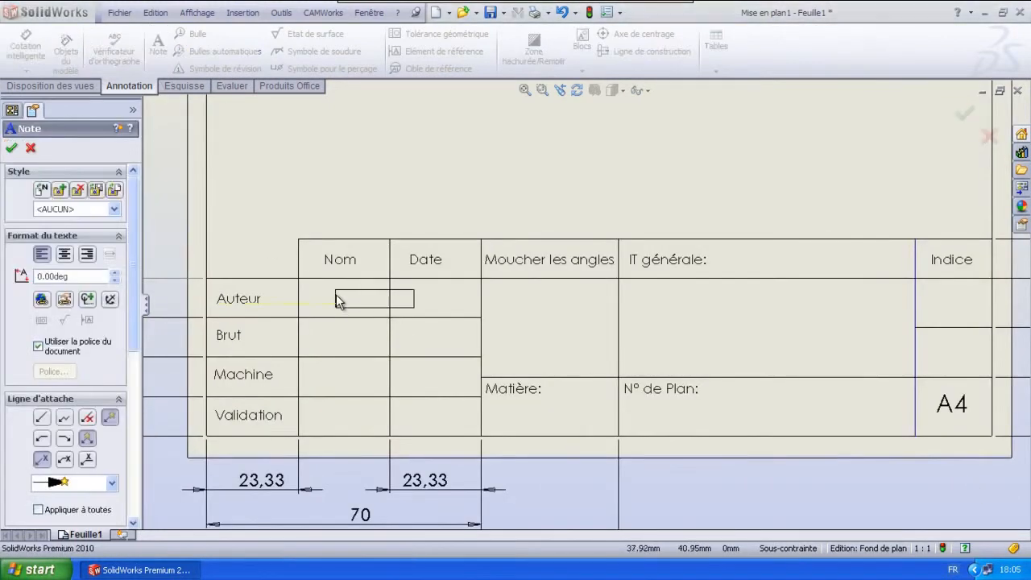
pyautogui.click(336, 295)
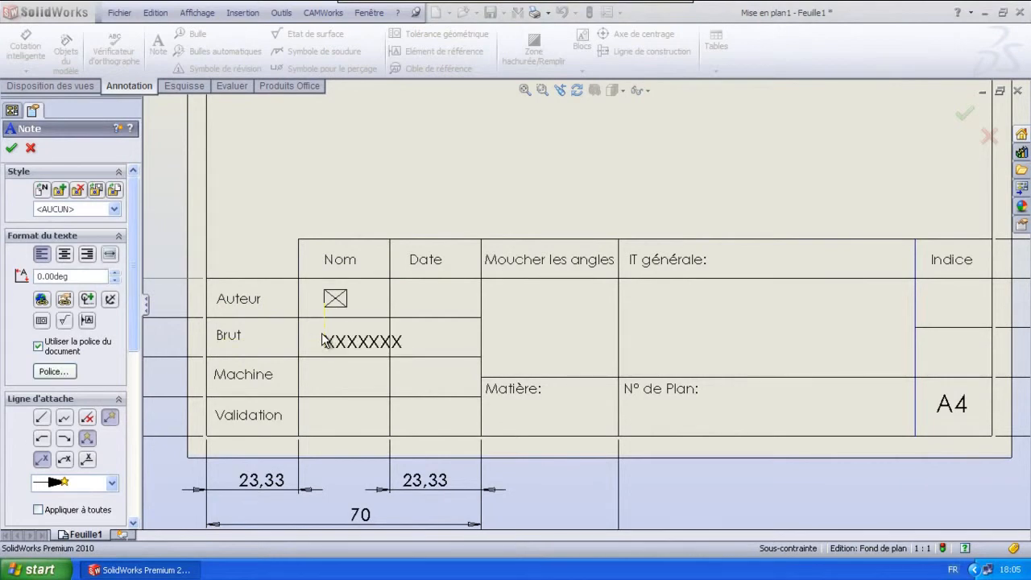
pyautogui.click(322, 334)
pyautogui.click(326, 372)
pyautogui.click(327, 416)
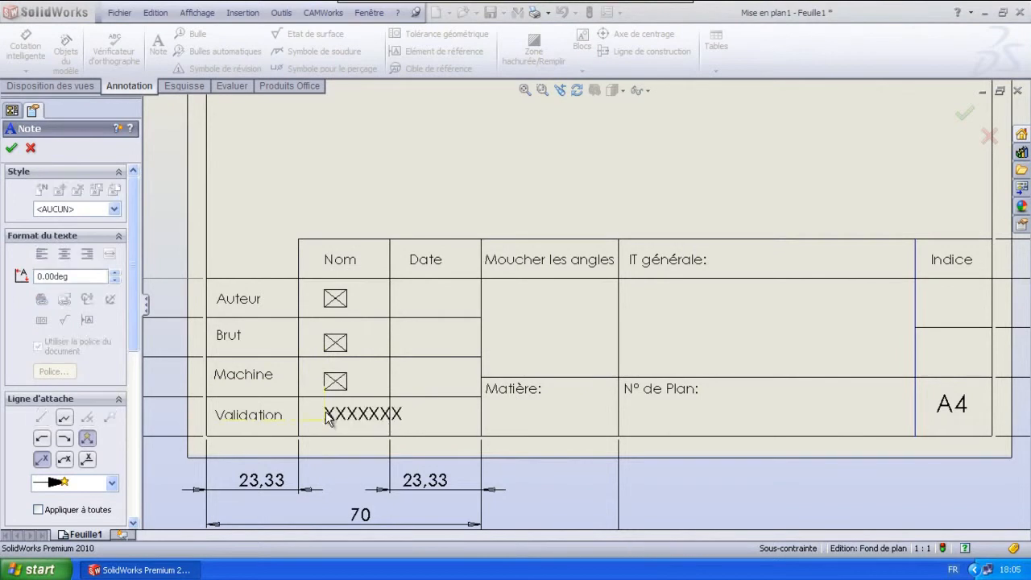
# - Place blank notes in the Date column for the Auteur, Brut, Machine and Validation rows
pyautogui.click(412, 292)
pyautogui.click(411, 333)
pyautogui.click(410, 376)
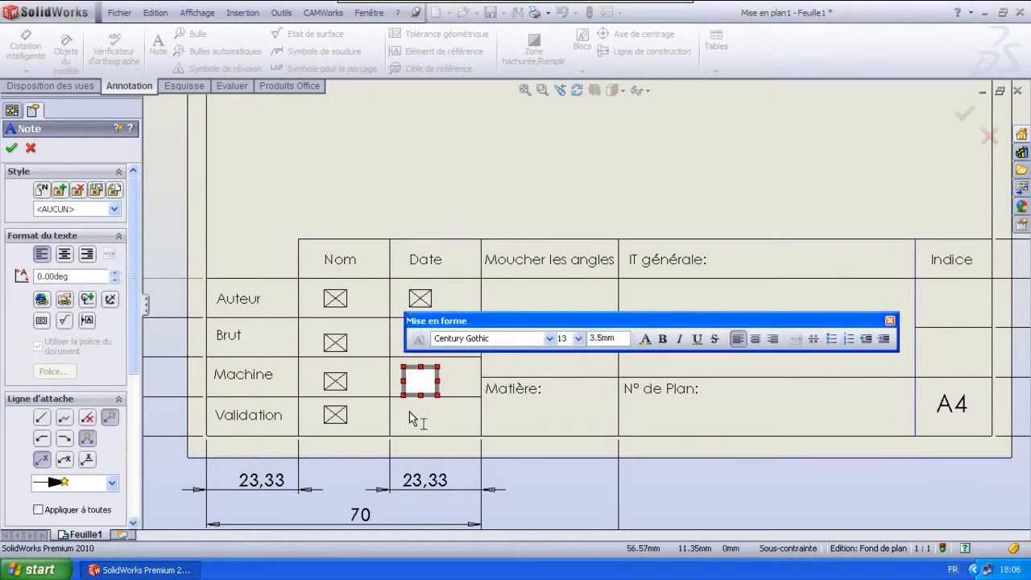
pyautogui.click(413, 412)
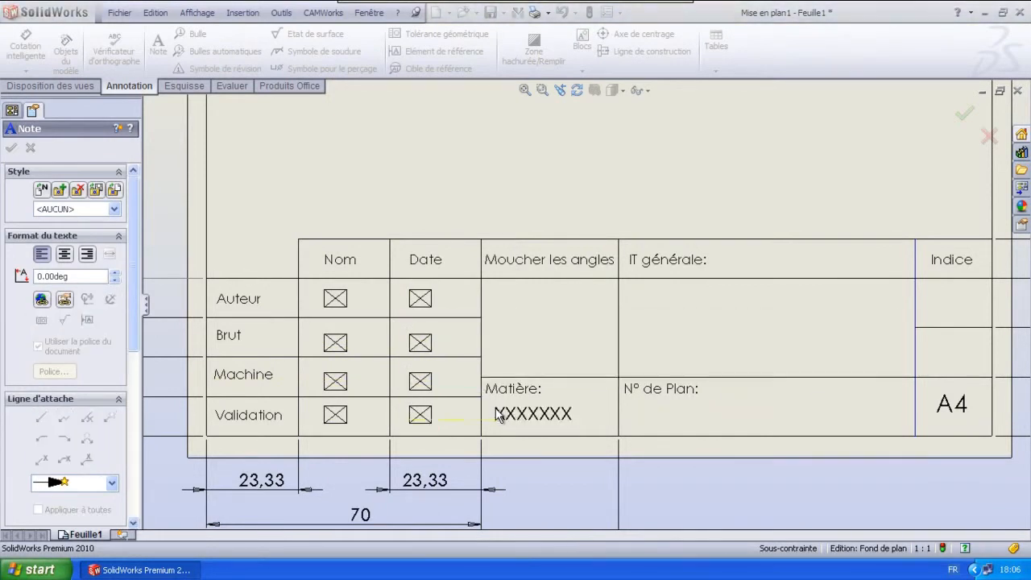
# - Place blank notes under Matière and N° de Plan, beside IT générale, and in the cell below Indice
pyautogui.click(497, 415)
pyautogui.click(636, 414)
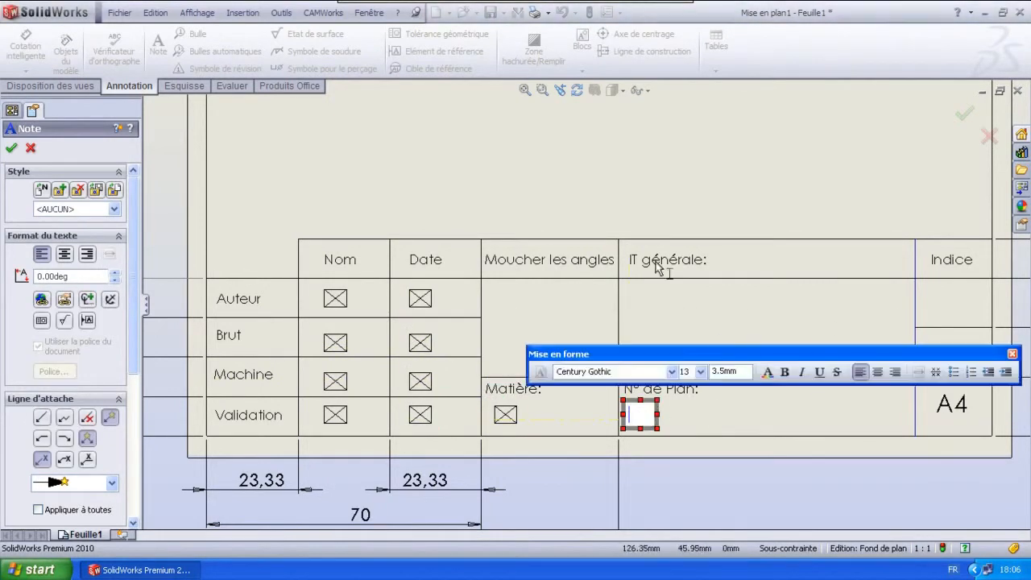
pyautogui.click(719, 256)
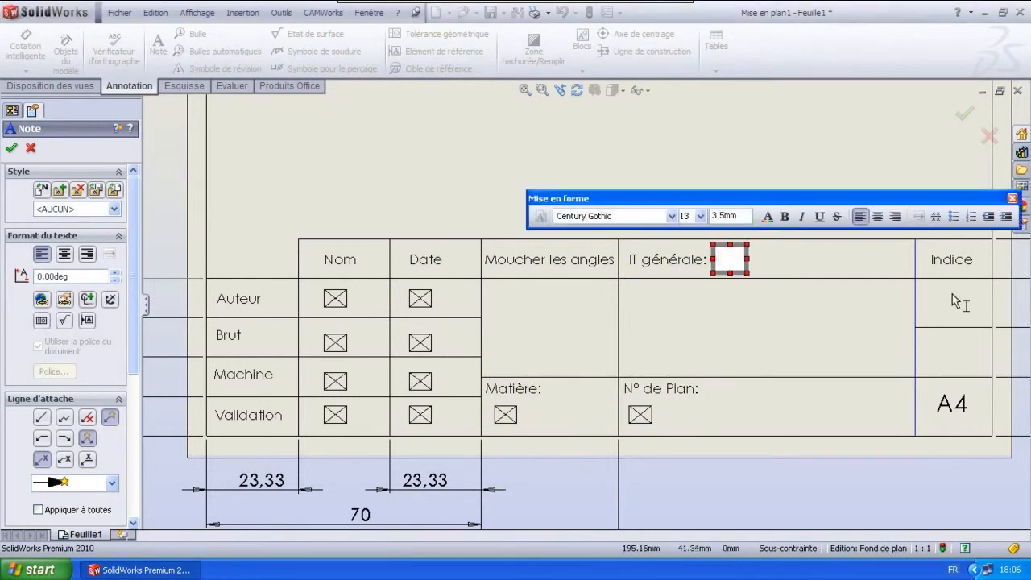
pyautogui.click(924, 307)
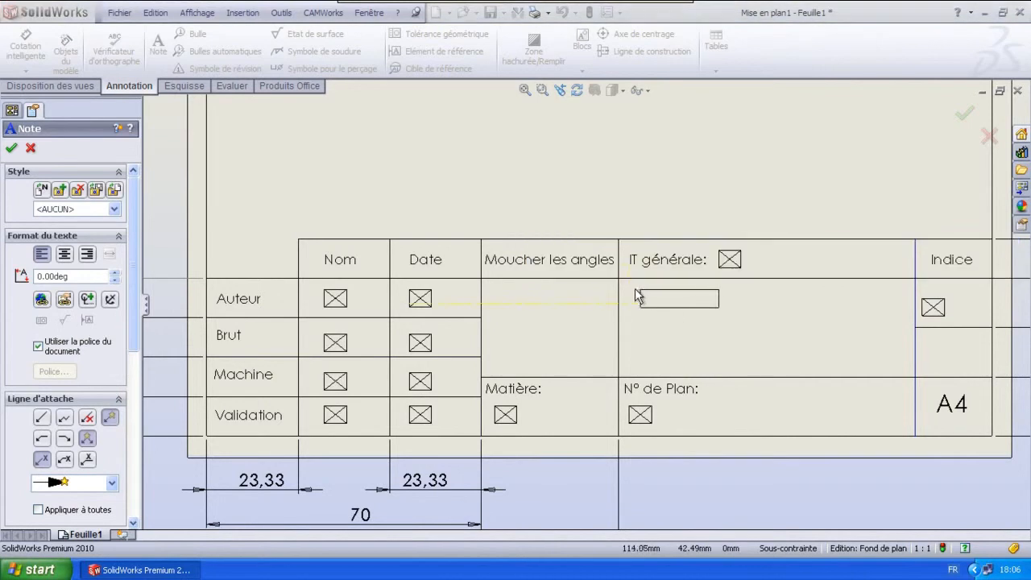
# - Add a "Titre:" label in the large cell below IT générale and place a blank note beneath it
pyautogui.click(631, 297)
pyautogui.write('Titre:')
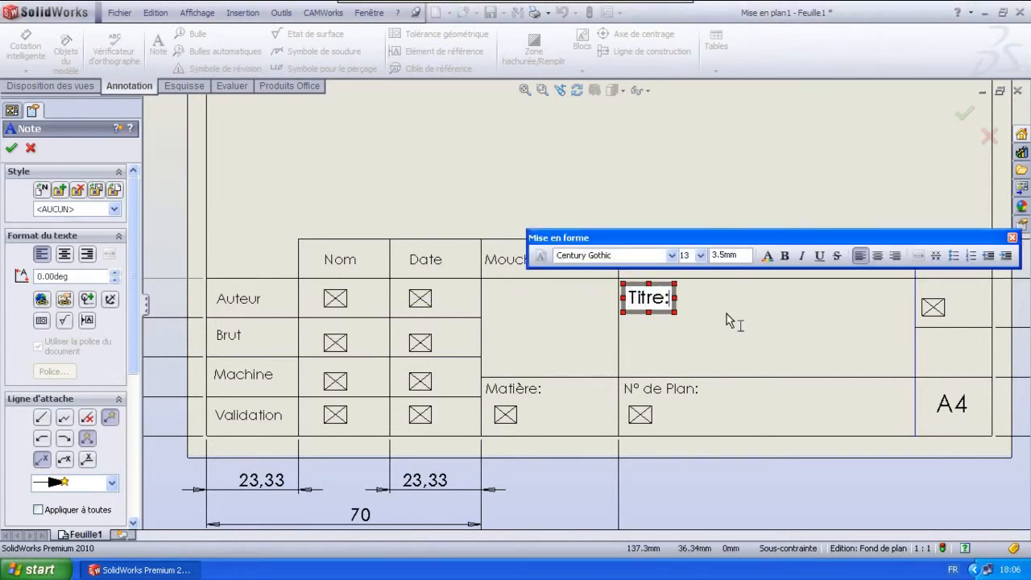
pyautogui.click(727, 313)
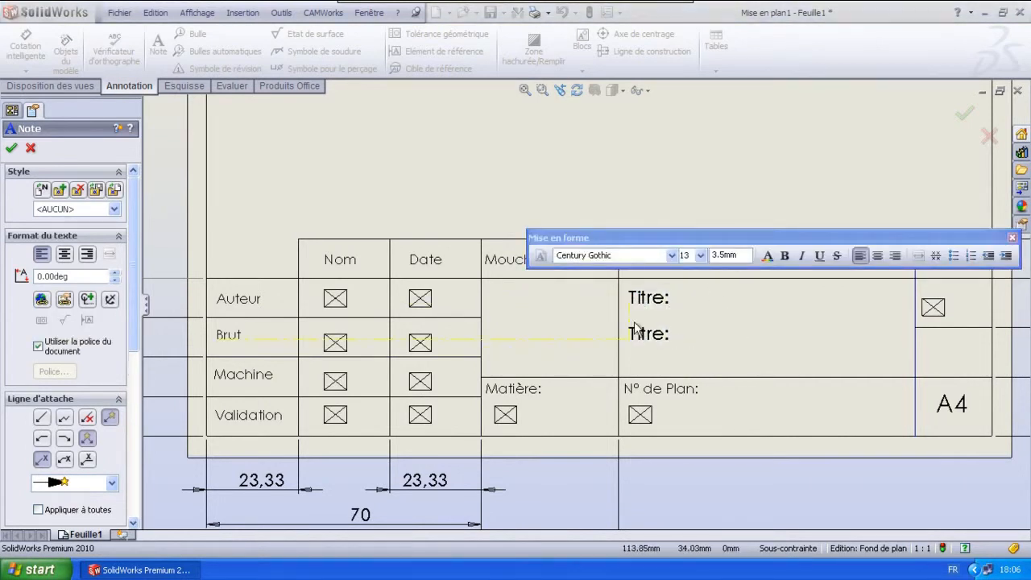
pyautogui.click(632, 328)
pyautogui.click(1013, 275)
pyautogui.click(666, 322)
pyautogui.press('Delete')
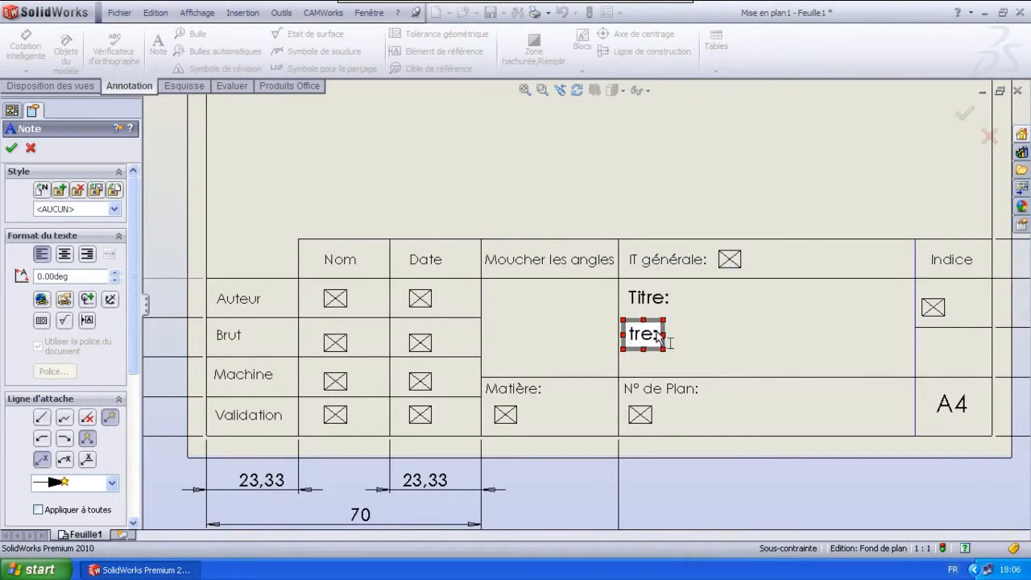
pyautogui.click(746, 341)
pyautogui.press('Escape')
# - Reposition the blank note below Indice so it sits centred in its cell
pyautogui.scroll(2, 999, 358)
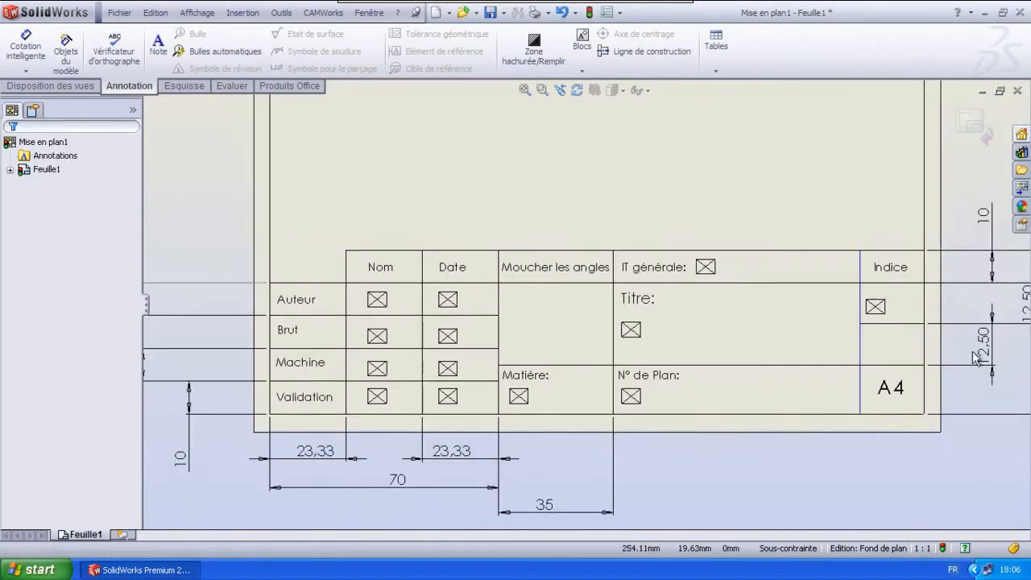
pyautogui.scroll(-4, 827, 320)
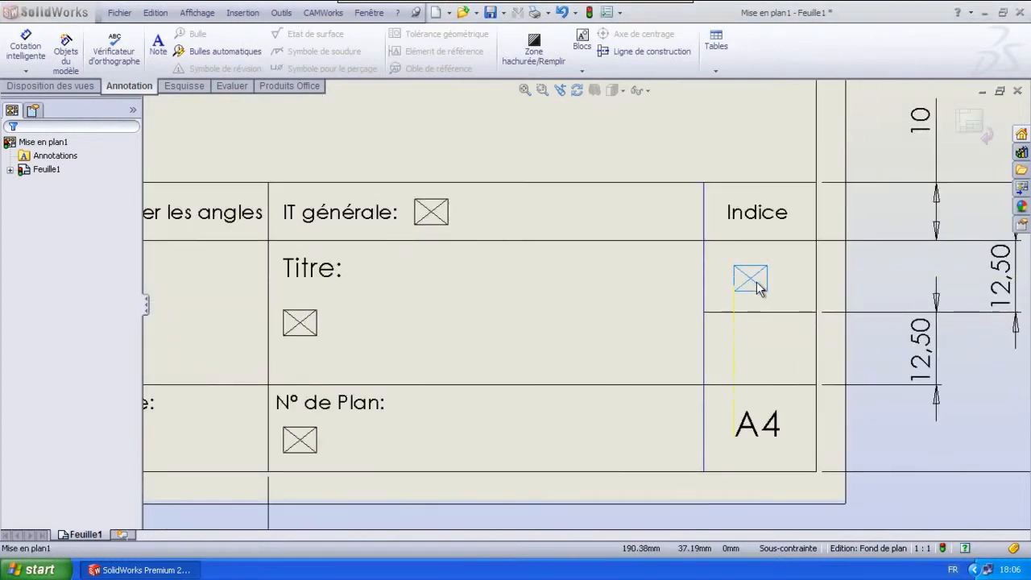
pyautogui.click(761, 283)
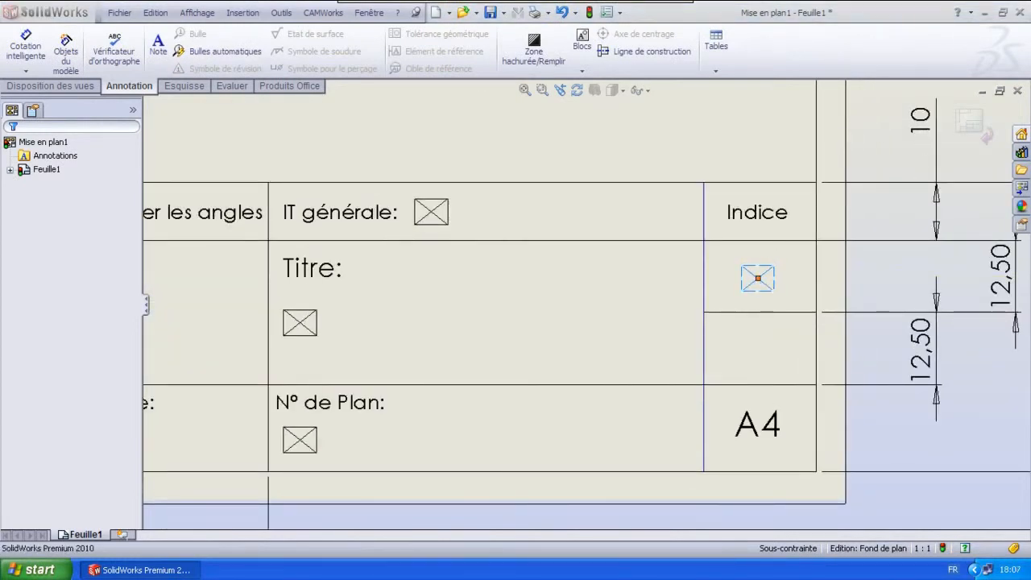
pyautogui.click(788, 348)
# - Sketch two concentric circles in the empty cell between the Indice note and the A4 cell
pyautogui.scroll(-5, 844, 371)
pyautogui.scroll(2, 844, 371)
pyautogui.click(183, 85)
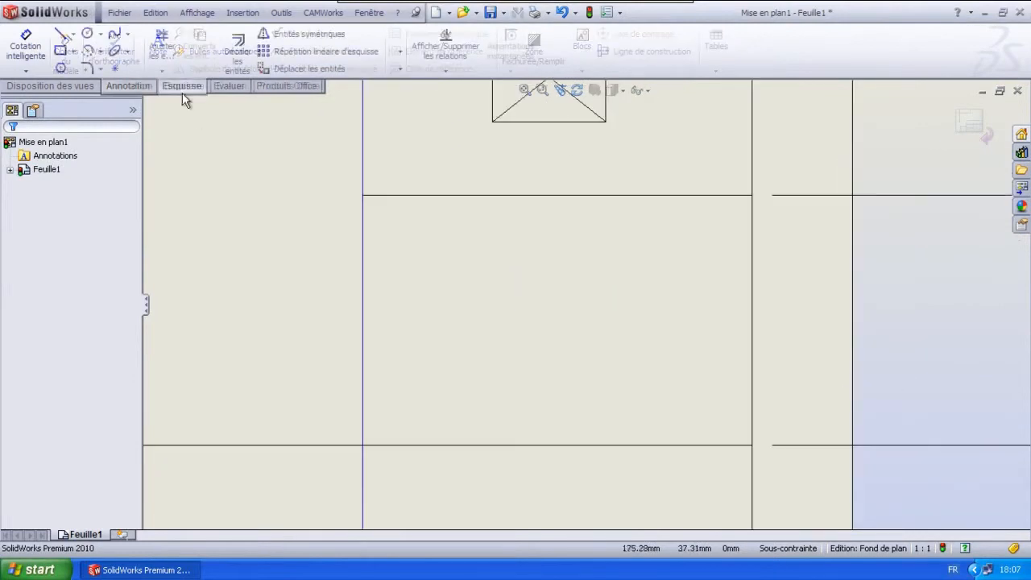
pyautogui.click(654, 321)
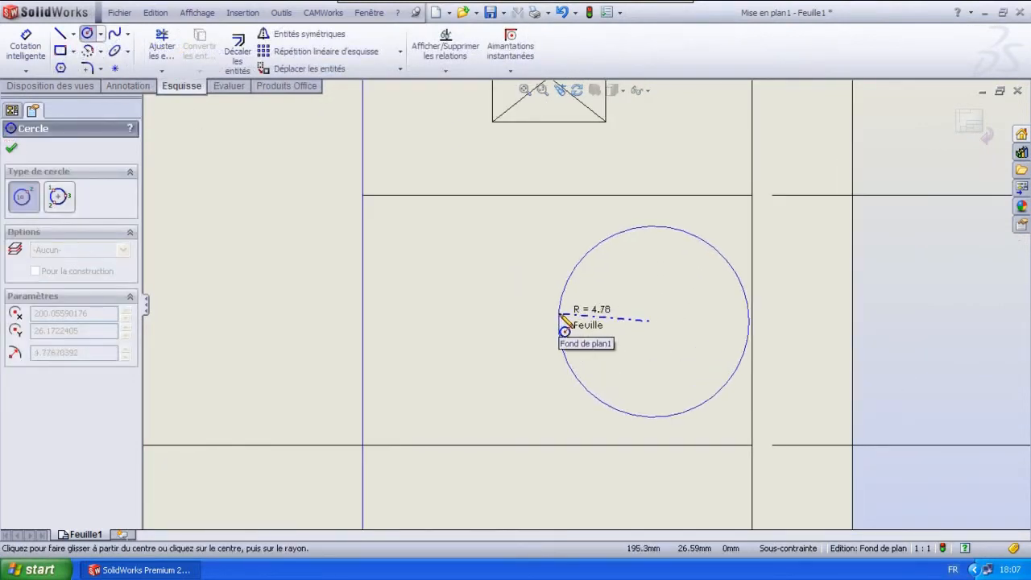
pyautogui.click(583, 326)
pyautogui.click(654, 321)
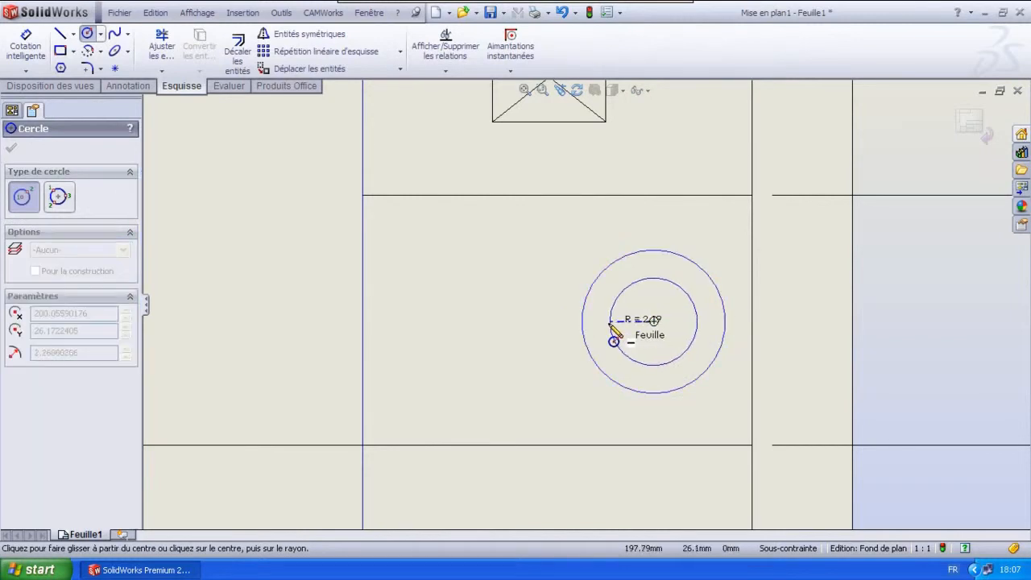
pyautogui.click(608, 333)
pyautogui.click(87, 33)
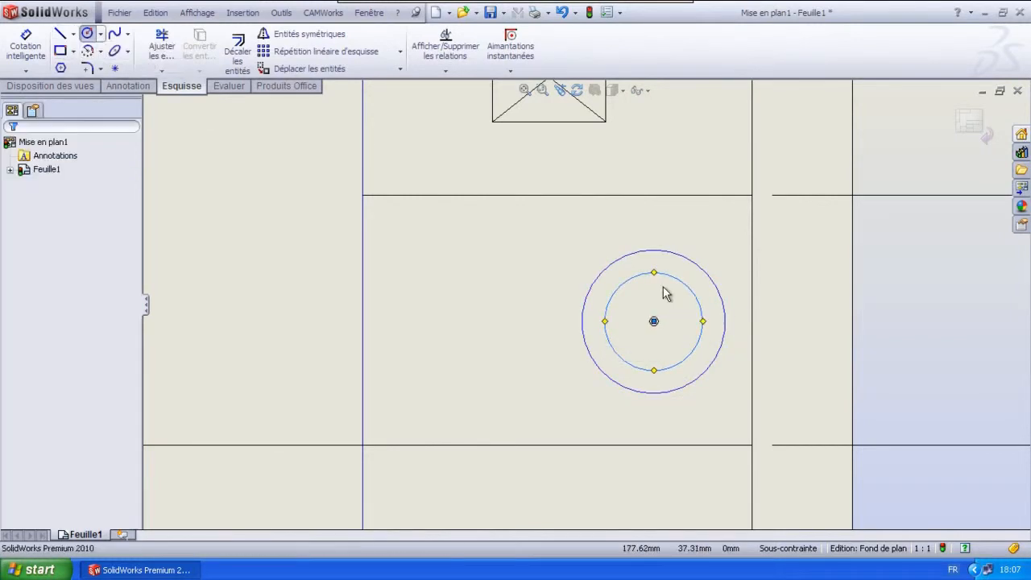
# - Draw construction centrelines through the circles, a horizontal one spanning most of the cell and a short vertical one
pyautogui.press('l')
pyautogui.click(743, 322)
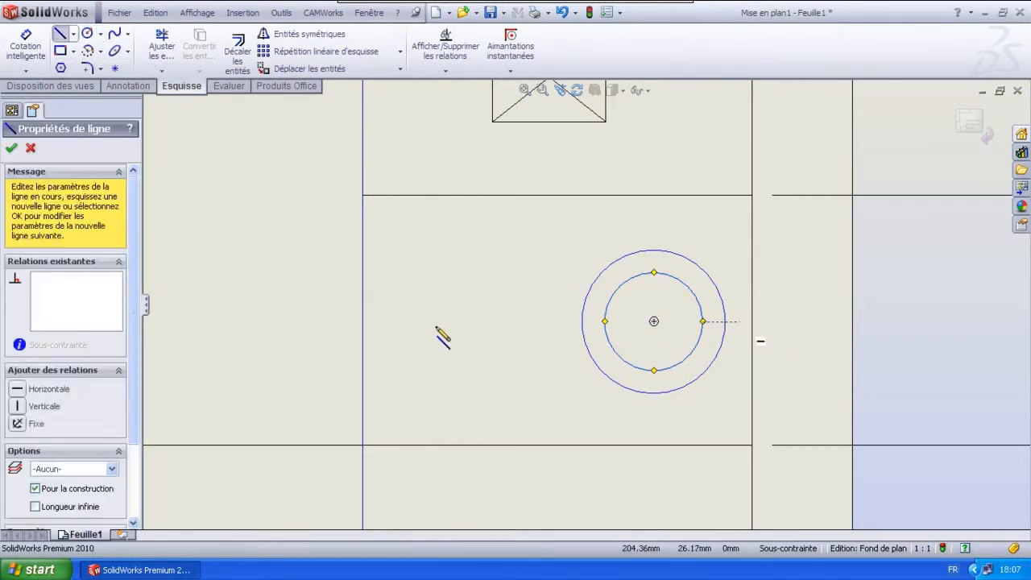
pyautogui.click(379, 322)
pyautogui.press('Escape')
pyautogui.press('Escape')
pyautogui.click(73, 34)
pyautogui.click(95, 67)
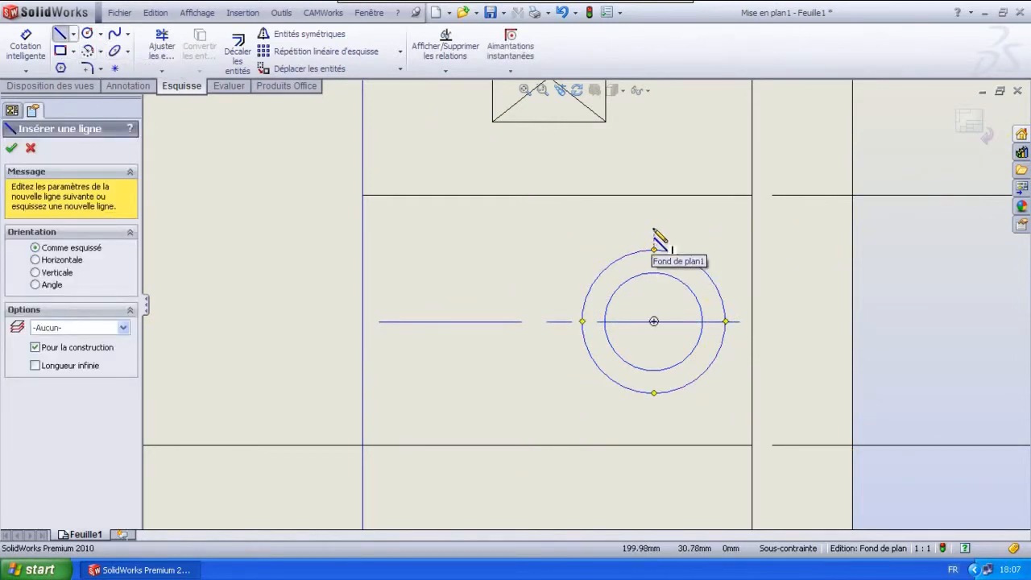
pyautogui.click(654, 416)
pyautogui.press('Escape')
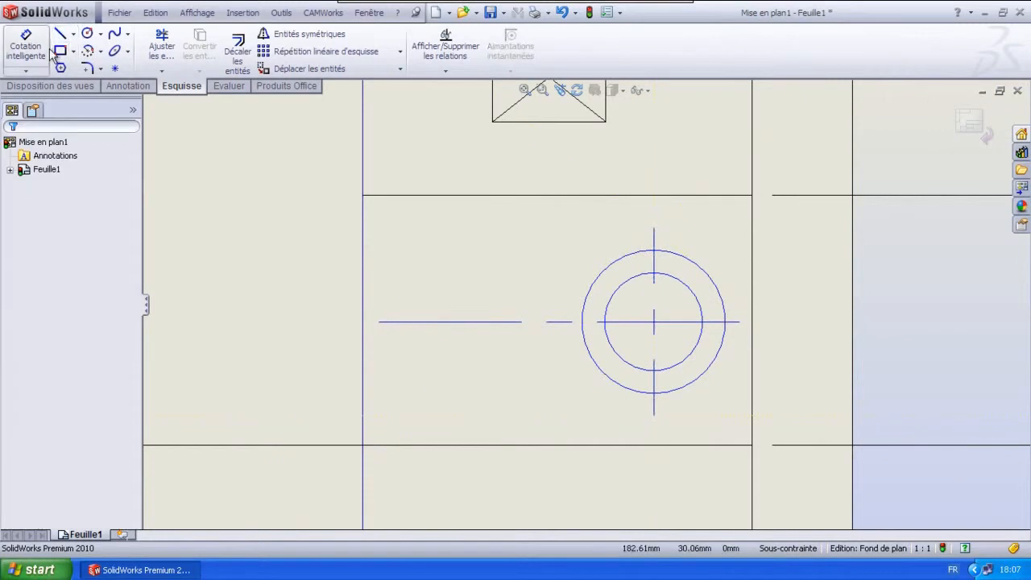
# - Draw a vertical line about 7 mm long across the horizontal centreline, to the left of the circles
pyautogui.click(509, 251)
pyautogui.press('Escape')
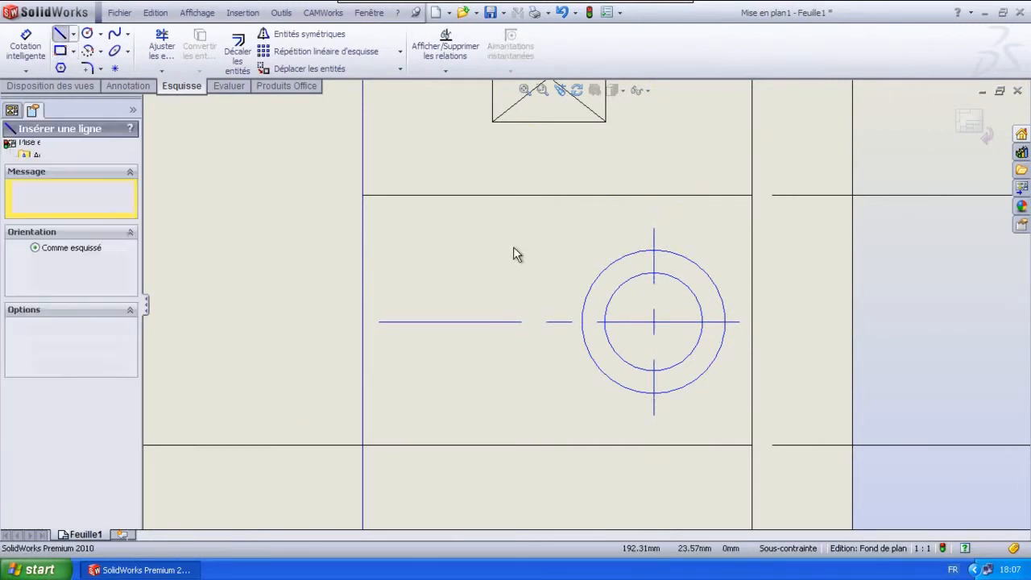
pyautogui.click(516, 257)
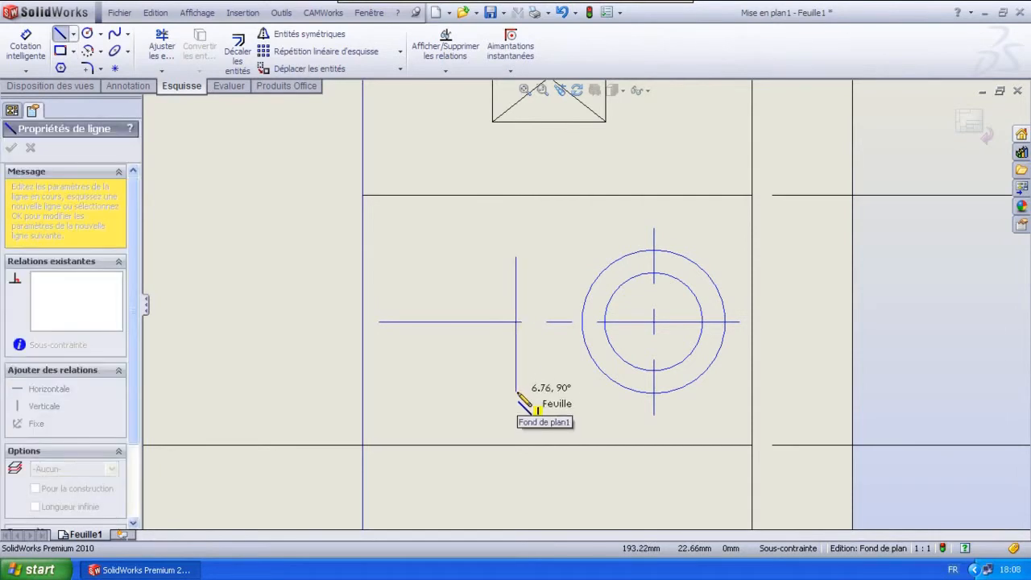
pyautogui.doubleClick(516, 392)
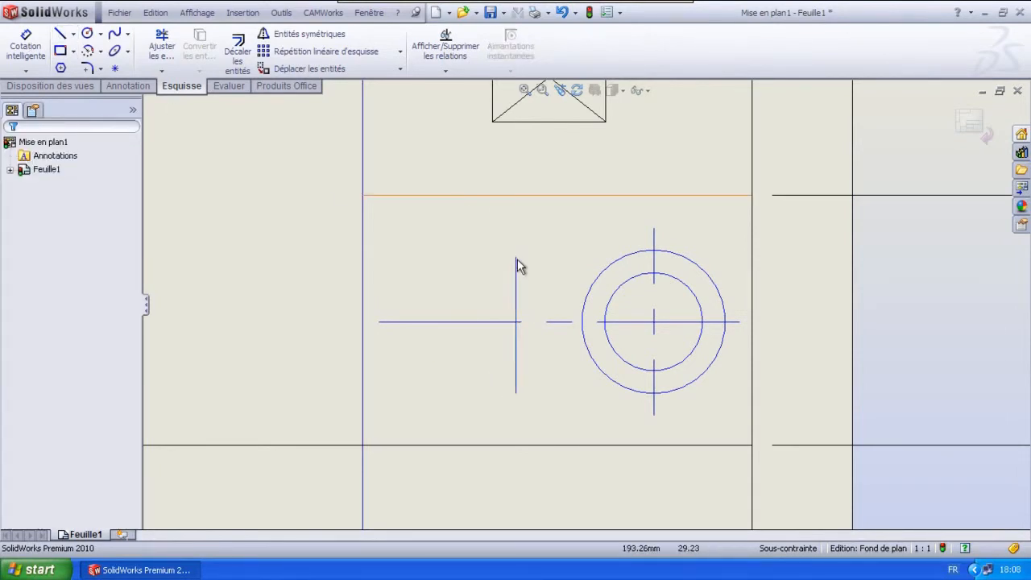
pyautogui.click(516, 257)
pyautogui.keyDown('ctrl'); pyautogui.click(655, 257); pyautogui.keyUp('ctrl')
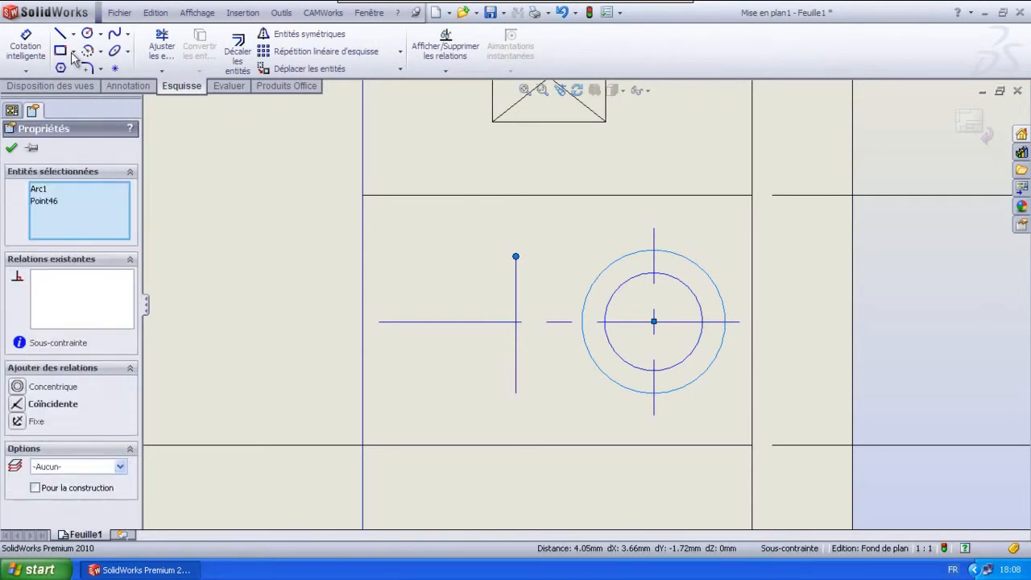
pyautogui.click(248, 186)
# - Draw a shorter vertical line across the horizontal centreline near its left end
pyautogui.click(64, 41)
pyautogui.click(409, 282)
pyautogui.click(408, 355)
pyautogui.press('Escape')
pyautogui.click(407, 331)
pyautogui.keyDown('ctrl'); pyautogui.click(440, 323); pyautogui.keyUp('ctrl')
pyautogui.click(346, 256)
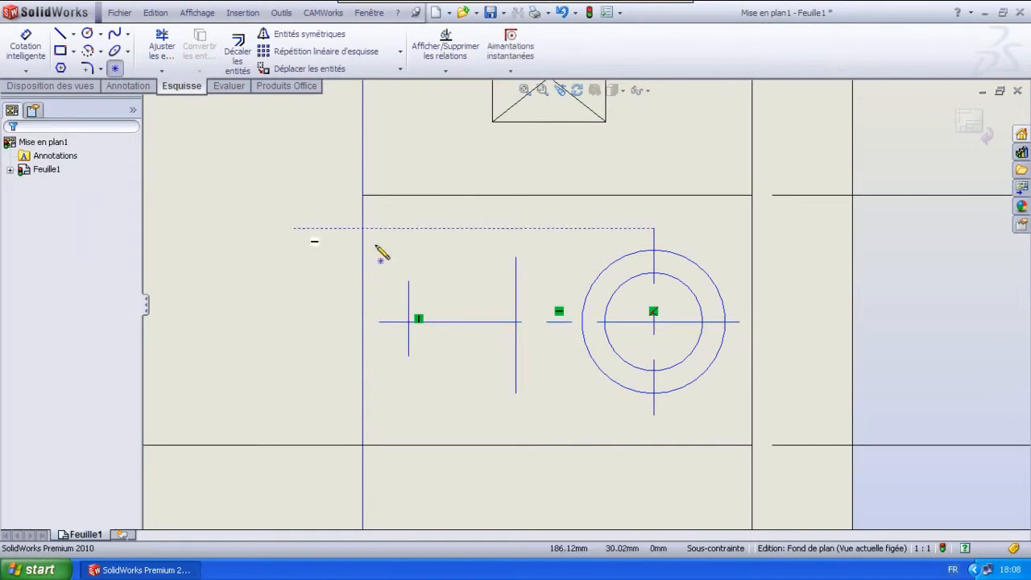
# - Connect the lower and upper ends of the two vertical lines with slanted lines to close the cone of the projection symbol
pyautogui.press('l')
pyautogui.click(409, 355)
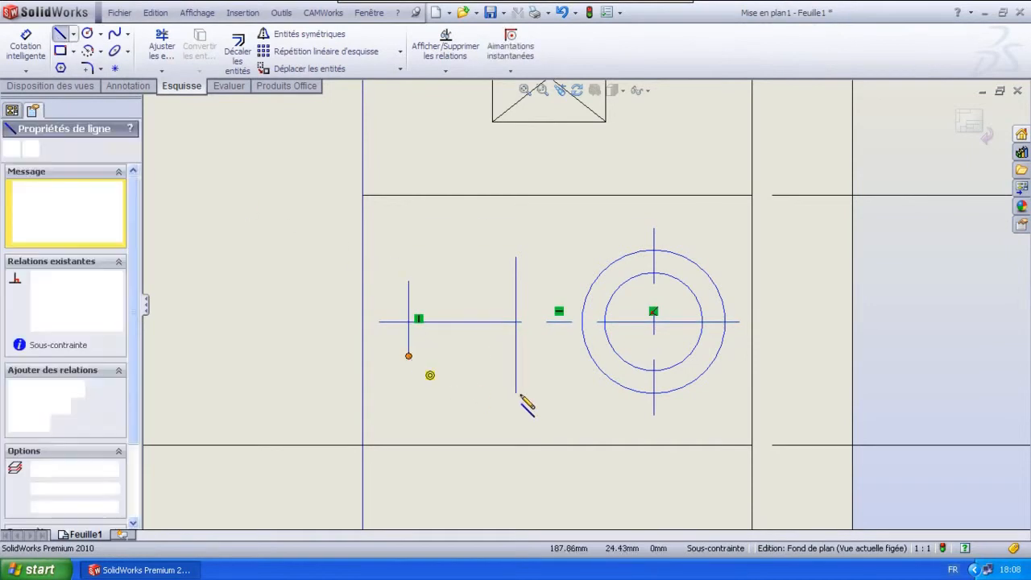
pyautogui.press('Escape')
pyautogui.click(61, 34)
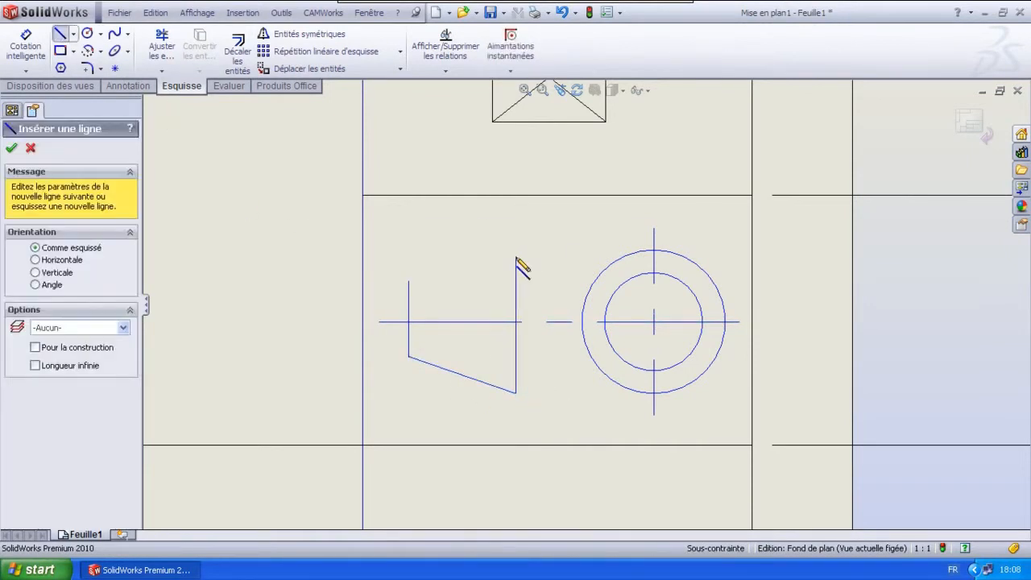
pyautogui.click(515, 256)
pyautogui.click(409, 281)
pyautogui.press('Escape')
pyautogui.scroll(11, 674, 272)
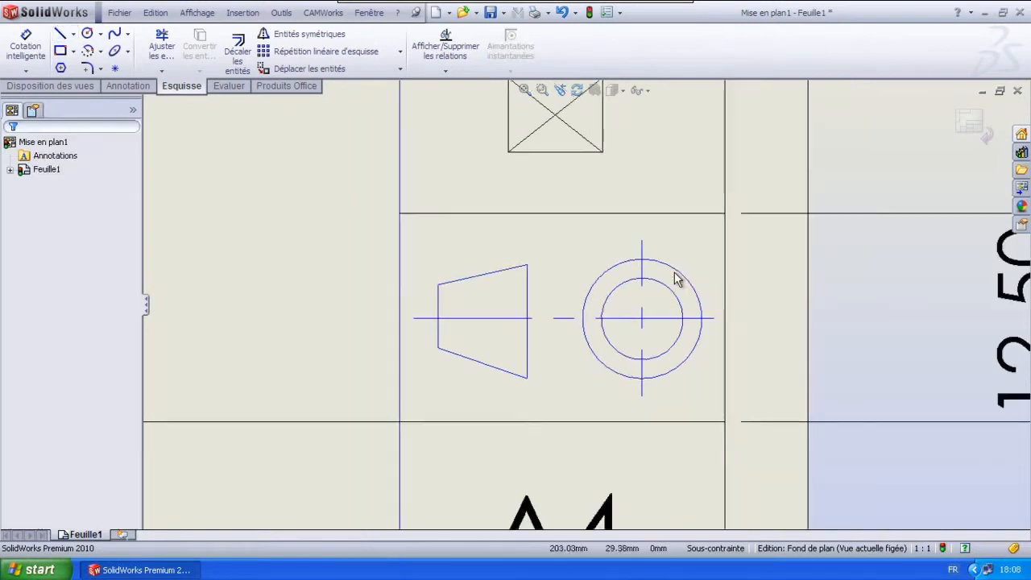
pyautogui.scroll(2, 564, 290)
pyautogui.scroll(-2, 341, 269)
pyautogui.scroll(5, 338, 282)
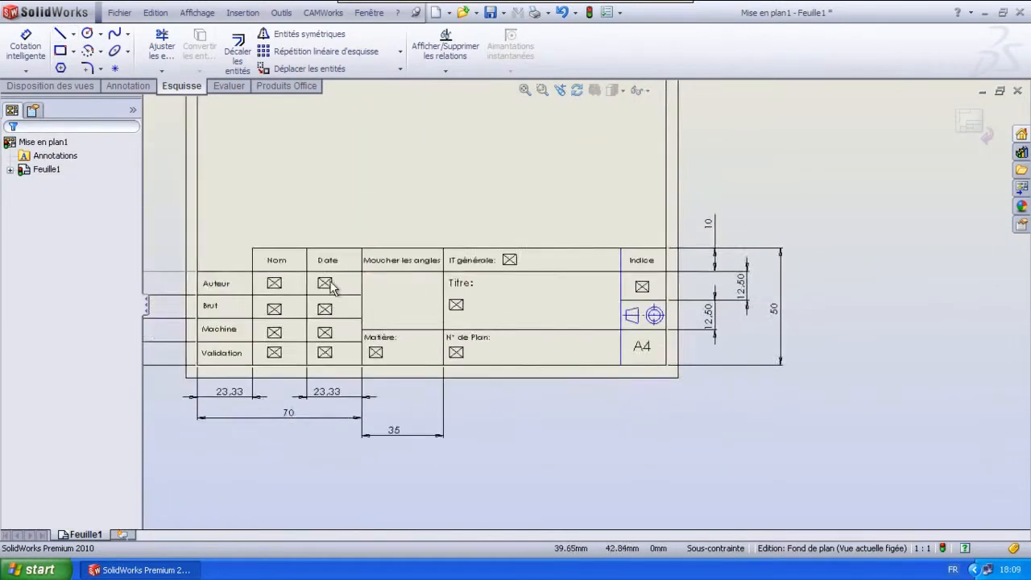
pyautogui.scroll(-1, 339, 290)
pyautogui.moveTo(237, 247)
pyautogui.mouseDown()
pyautogui.moveTo(362, 392)
pyautogui.moveTo(330, 417)
pyautogui.mouseUp()
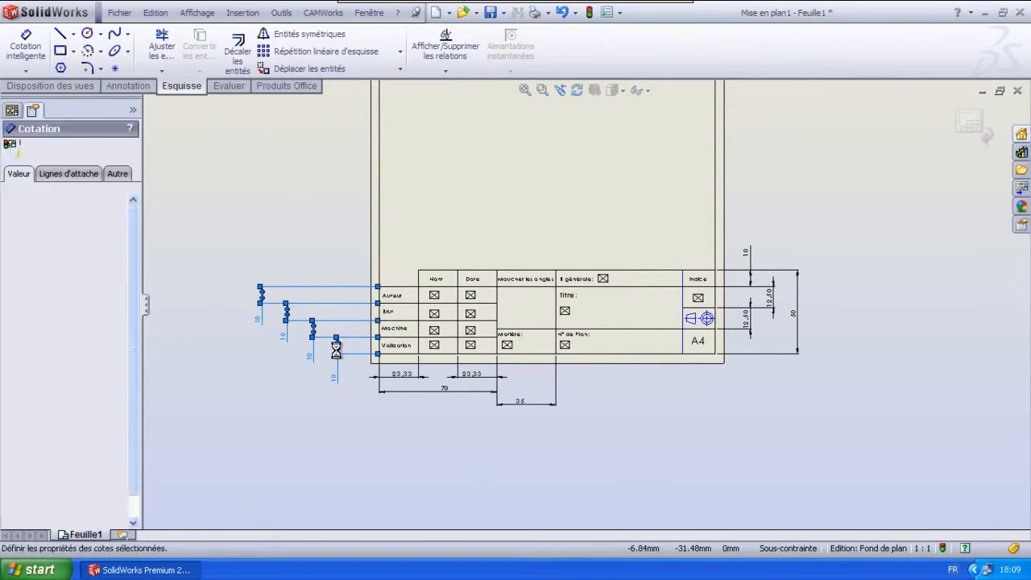
pyautogui.rightClick(337, 353)
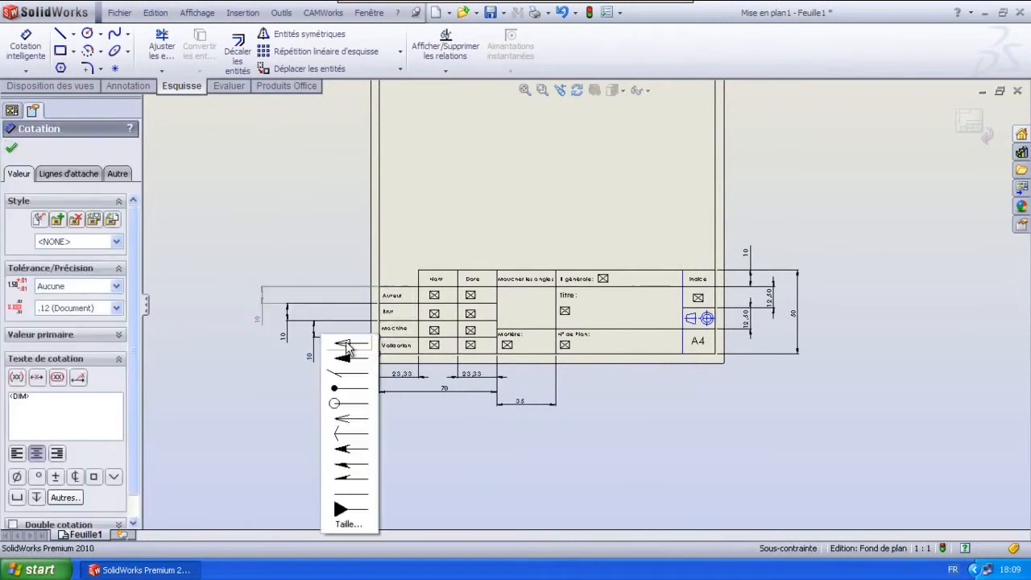
pyautogui.click(285, 336)
pyautogui.click(302, 395)
# - Hide the four 10 mm row-height dimensions left of the title block
pyautogui.scroll(-2, 246, 265)
pyautogui.moveTo(225, 253); pyautogui.dragTo(372, 437)
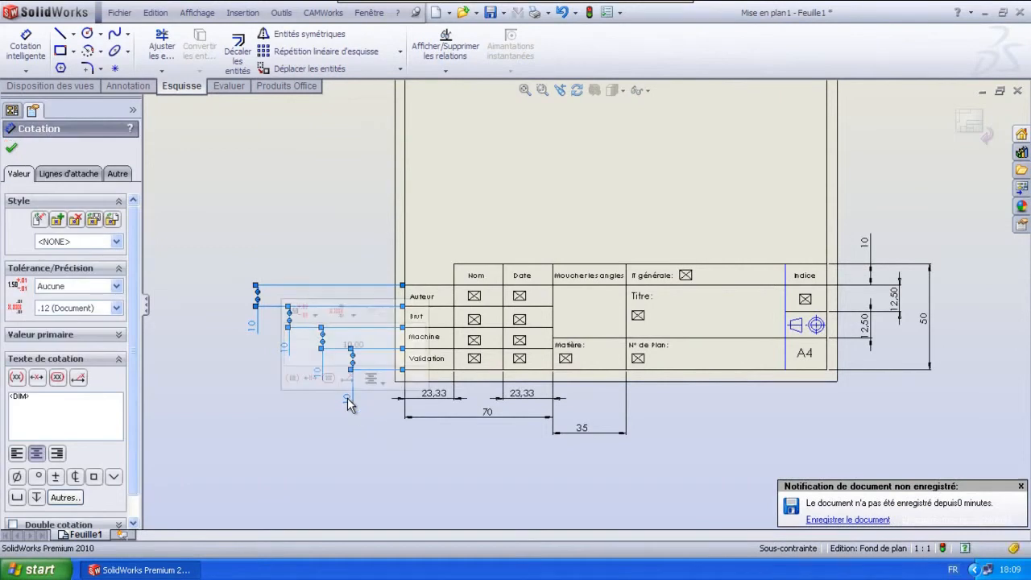
pyautogui.rightClick(348, 403)
pyautogui.click(427, 188)
# - Hide the width dimensions below the title block and the height dimensions to its right
pyautogui.moveTo(363, 378); pyautogui.dragTo(757, 475)
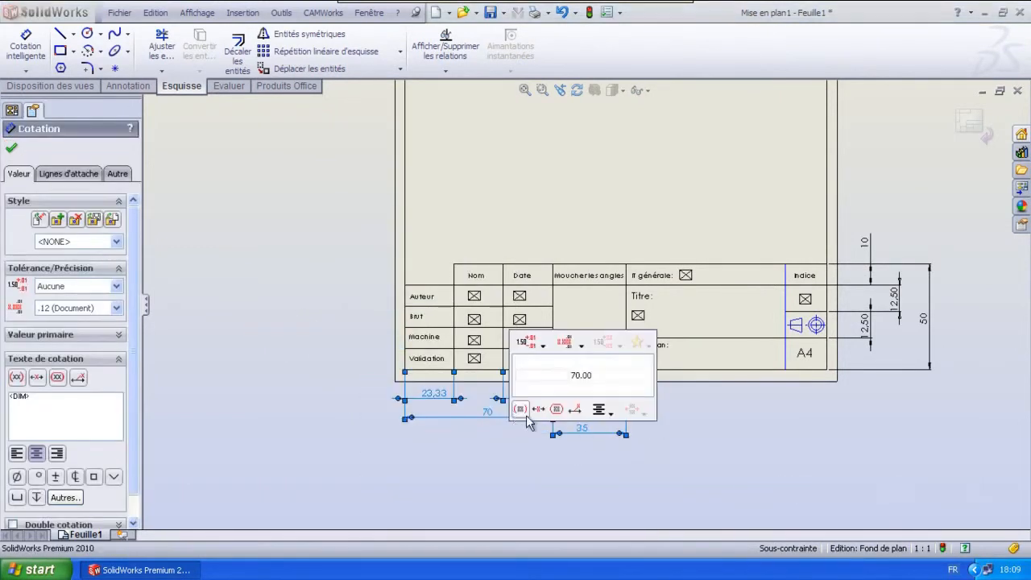
pyautogui.rightClick(576, 435)
pyautogui.click(636, 221)
pyautogui.moveTo(851, 200); pyautogui.dragTo(967, 418)
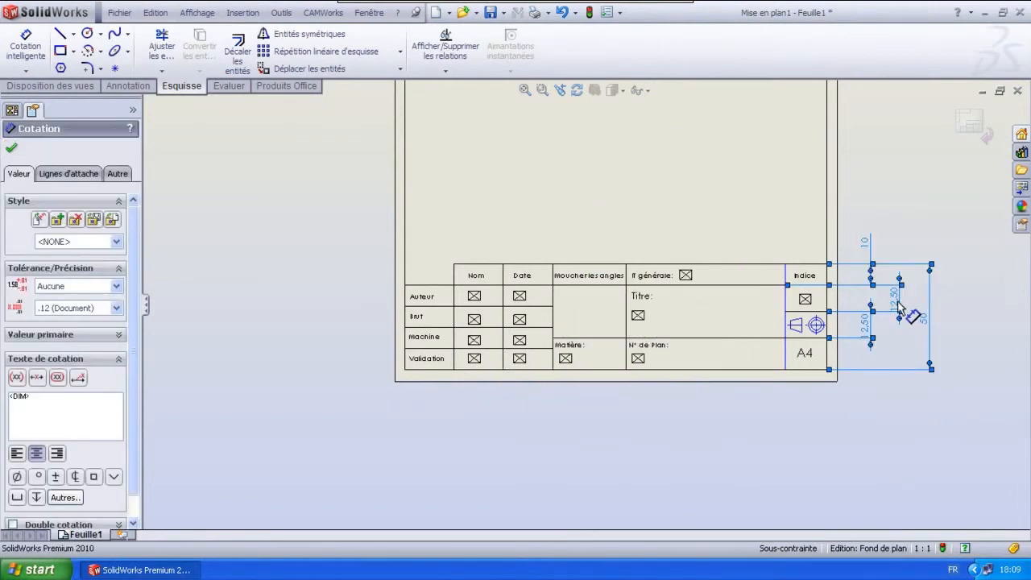
pyautogui.rightClick(892, 250)
pyautogui.click(761, 89)
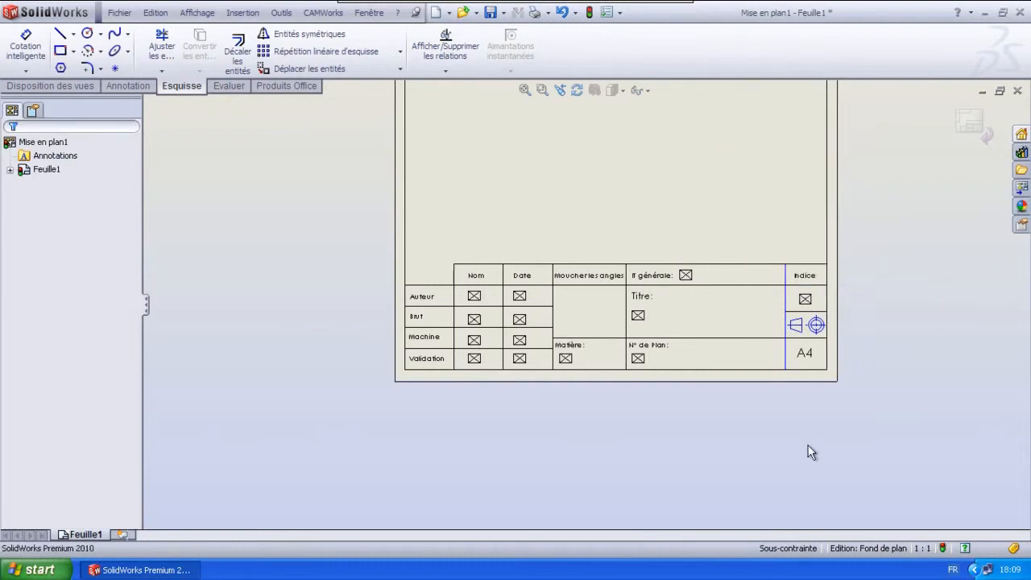
# - Insert the image uzine.JPG from the My Pictures folder into the sheet format
pyautogui.scroll(4, 897, 312)
pyautogui.scroll(-4, 657, 236)
pyautogui.click(243, 14)
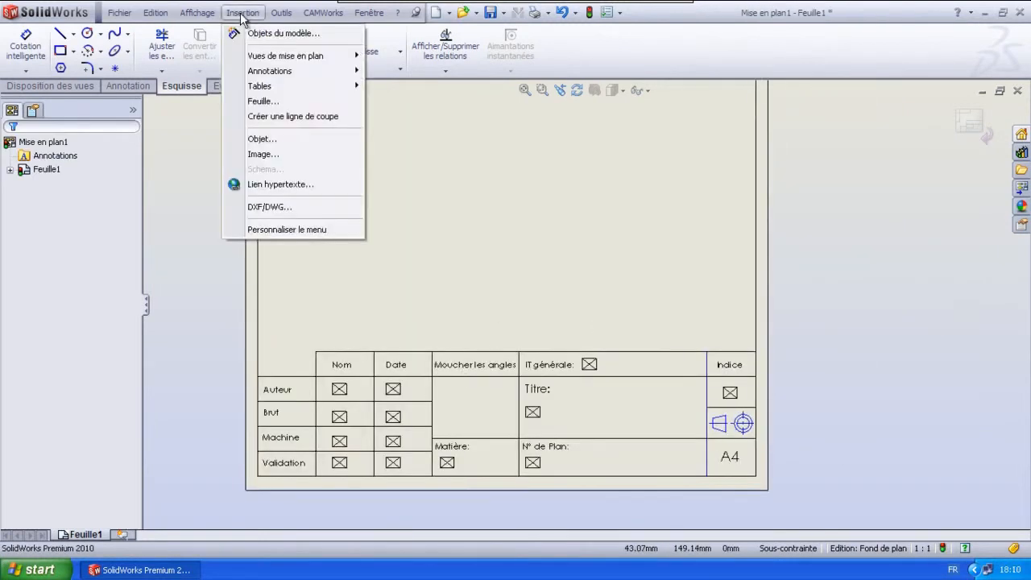
pyautogui.click(322, 155)
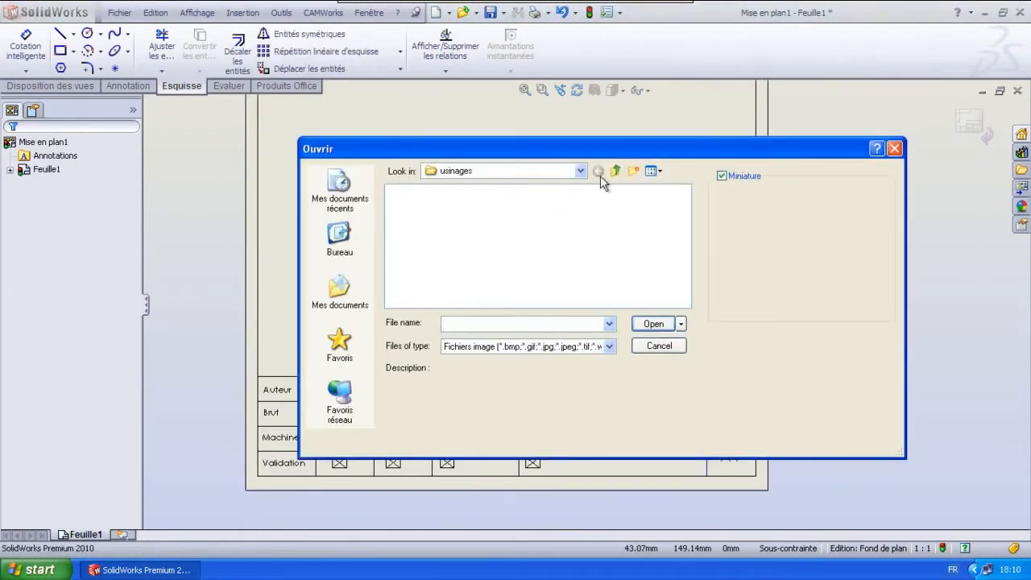
pyautogui.click(340, 292)
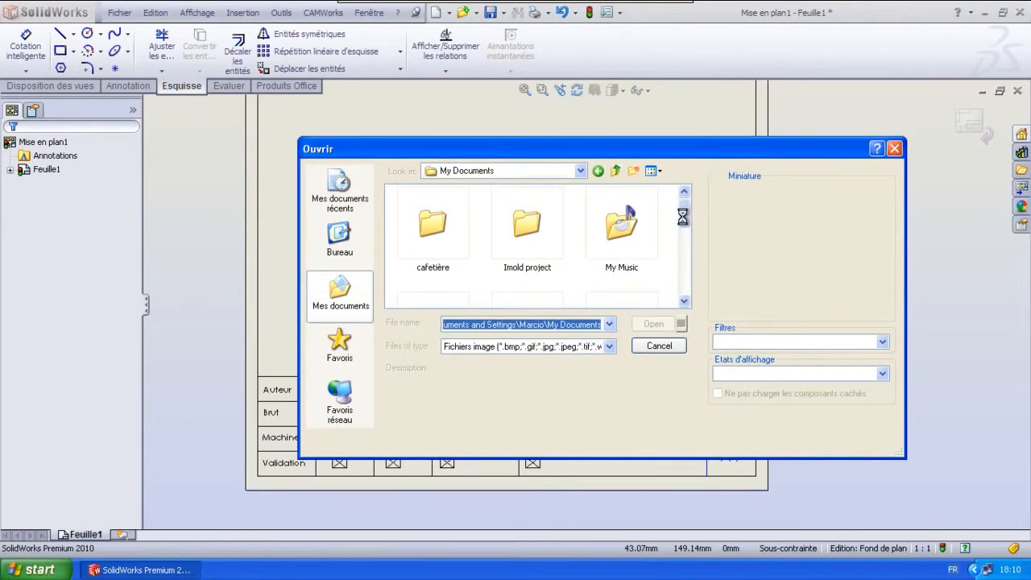
pyautogui.moveTo(681, 217)
pyautogui.mouseDown()
pyautogui.moveTo(681, 294)
pyautogui.moveTo(684, 233)
pyautogui.mouseUp()
pyautogui.doubleClick(422, 258)
pyautogui.click(538, 232)
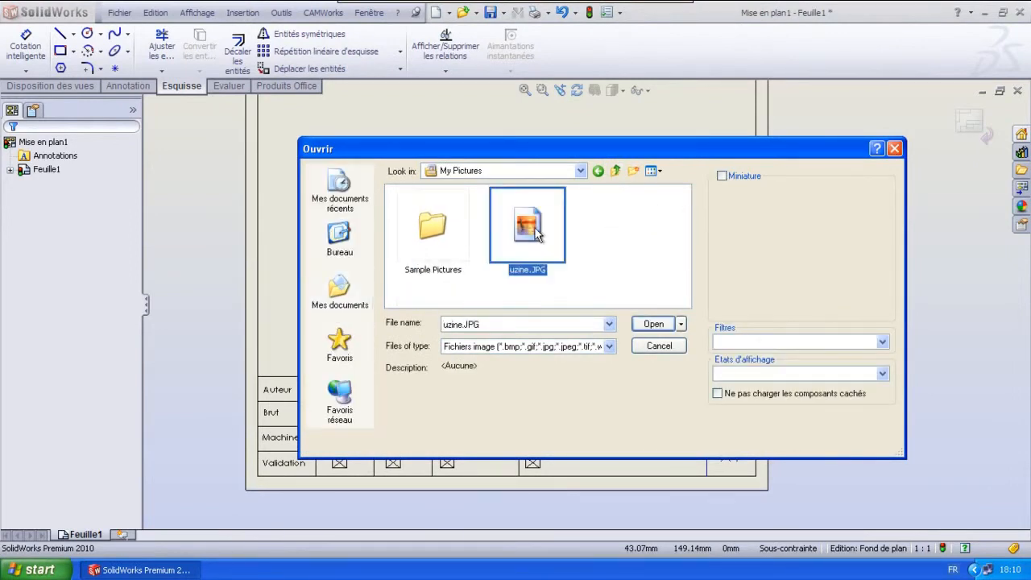
pyautogui.click(659, 324)
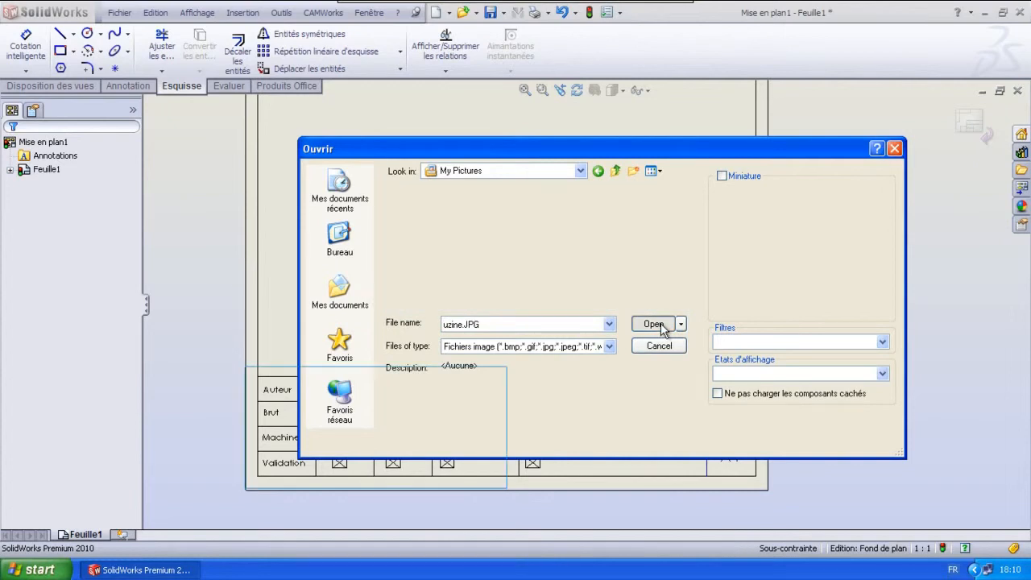
# - Move and resize the logo to about 34.4 × 24.4 mm, without constant proportions, to fill the empty cell under "Moucher les angles"
pyautogui.moveTo(471, 394)
pyautogui.mouseDown()
pyautogui.moveTo(605, 193)
pyautogui.moveTo(613, 204)
pyautogui.mouseUp()
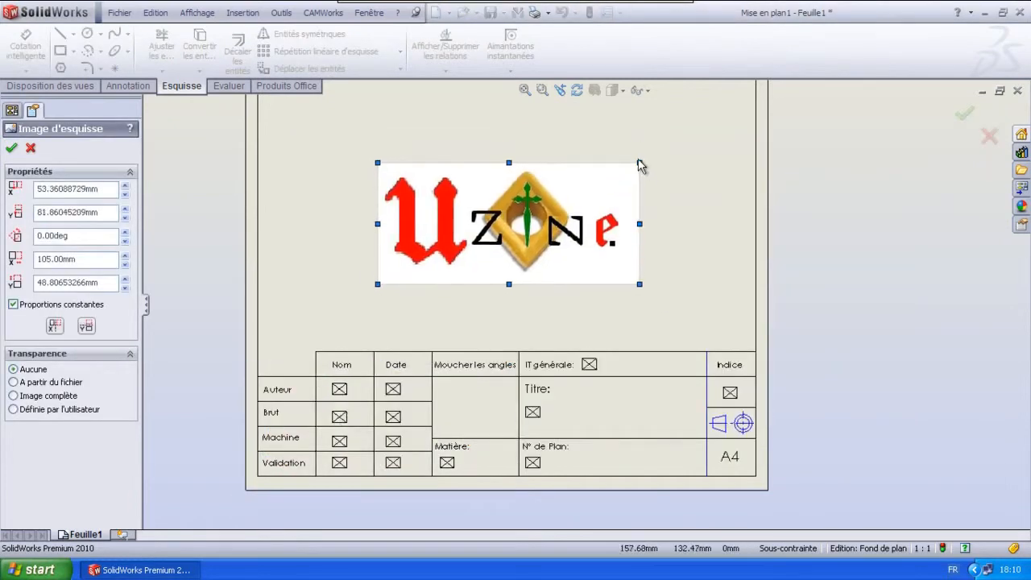
pyautogui.moveTo(641, 167)
pyautogui.mouseDown()
pyautogui.moveTo(555, 203)
pyautogui.moveTo(425, 211)
pyautogui.moveTo(388, 235)
pyautogui.moveTo(417, 258)
pyautogui.moveTo(484, 370)
pyautogui.moveTo(493, 416)
pyautogui.moveTo(465, 379)
pyautogui.mouseUp()
pyautogui.scroll(-4, 483, 406)
pyautogui.moveTo(578, 491); pyautogui.dragTo(606, 513)
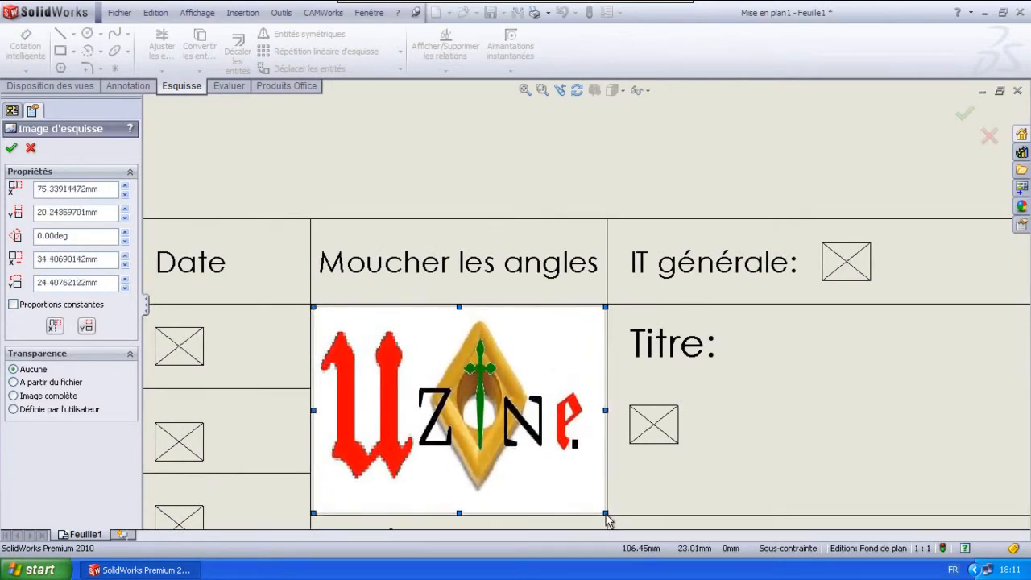
pyautogui.scroll(5, 754, 198)
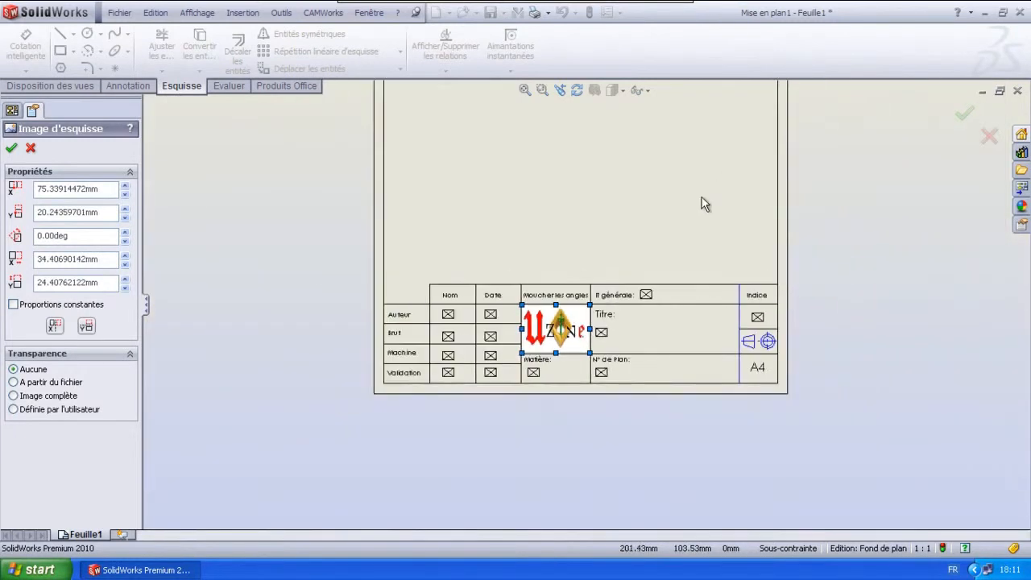
pyautogui.click(12, 147)
pyautogui.scroll(-1, 821, 269)
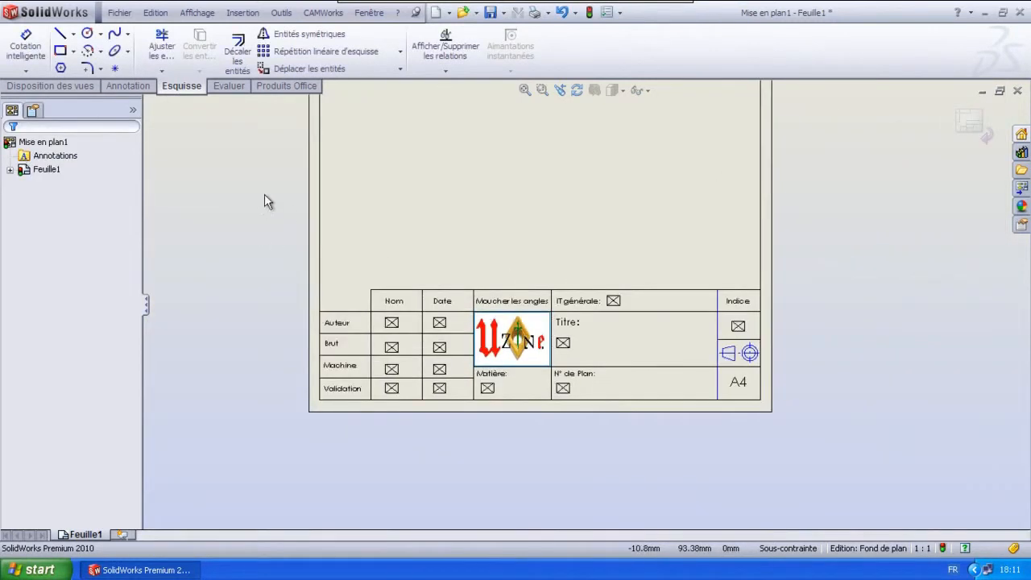
# - Start defining a title block on the sheet format and fit its border around the whole table
pyautogui.rightClick(39, 172)
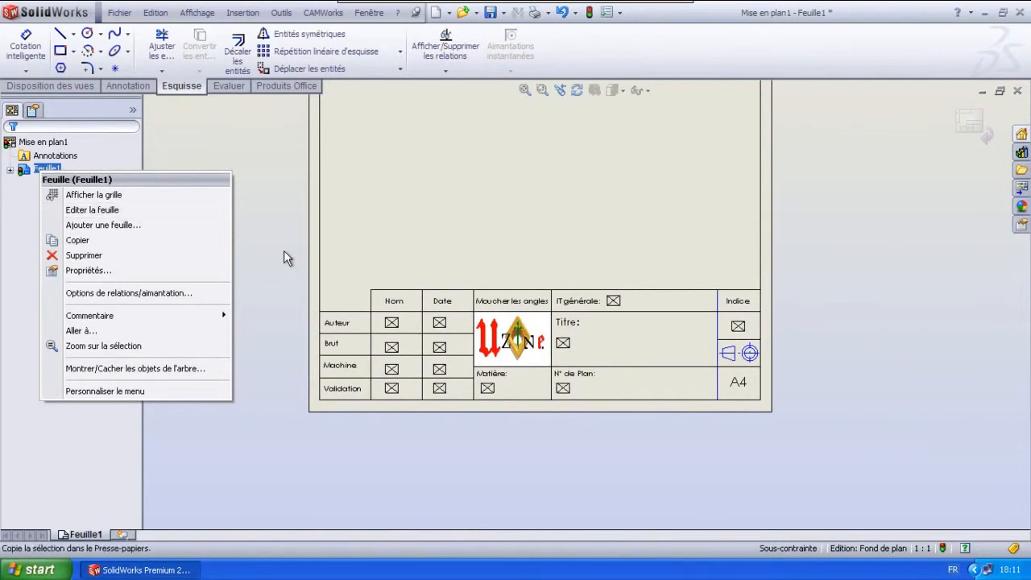
pyautogui.click(10, 171)
pyautogui.rightClick(68, 184)
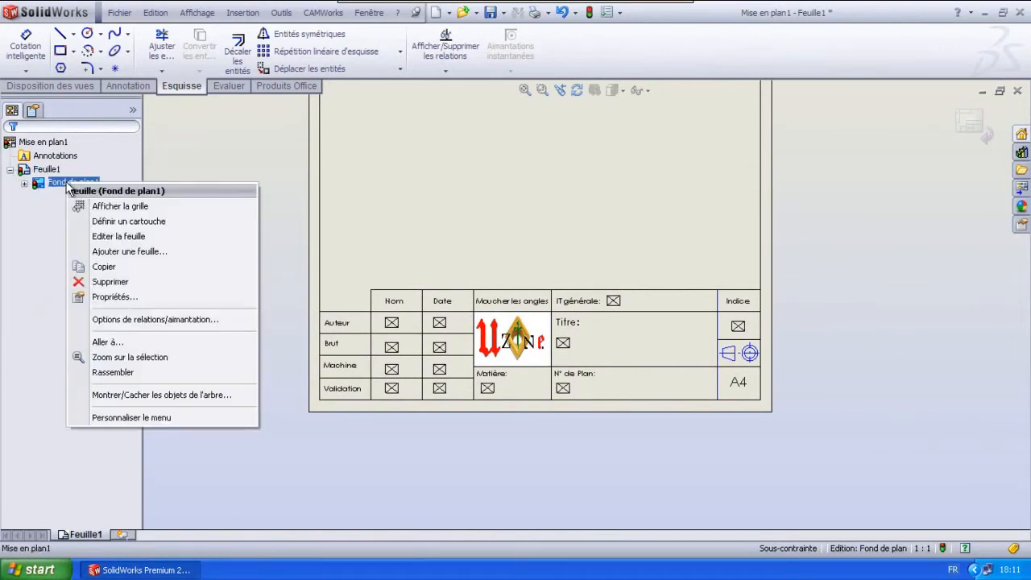
pyautogui.click(143, 227)
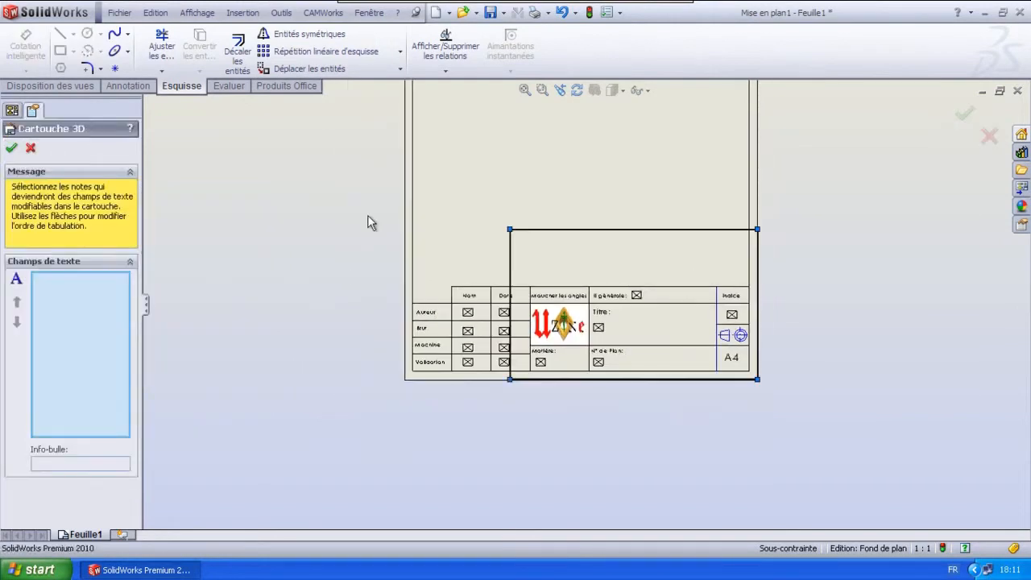
pyautogui.moveTo(364, 253); pyautogui.dragTo(384, 270)
pyautogui.moveTo(764, 387); pyautogui.dragTo(769, 391)
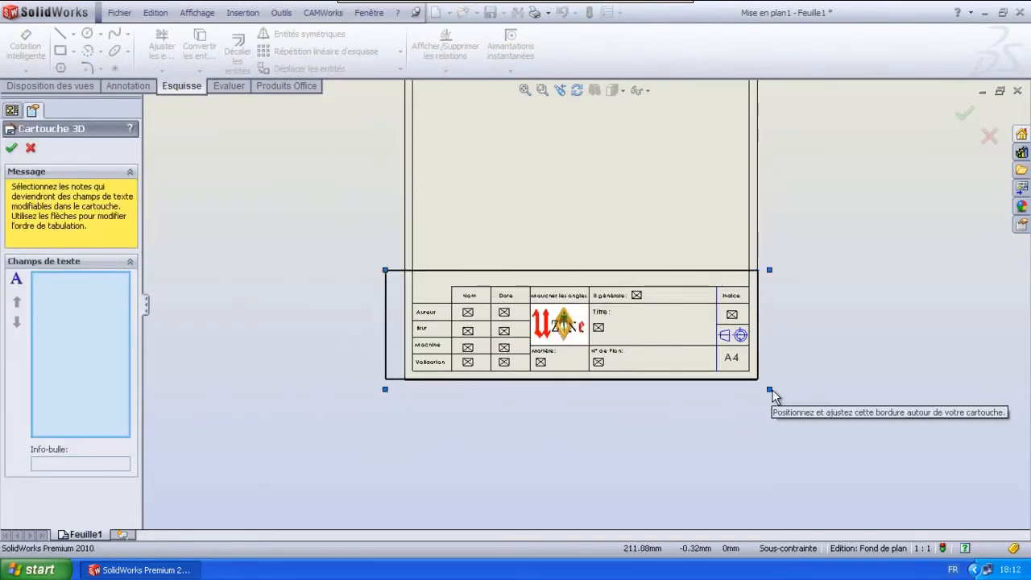
pyautogui.scroll(3, 674, 326)
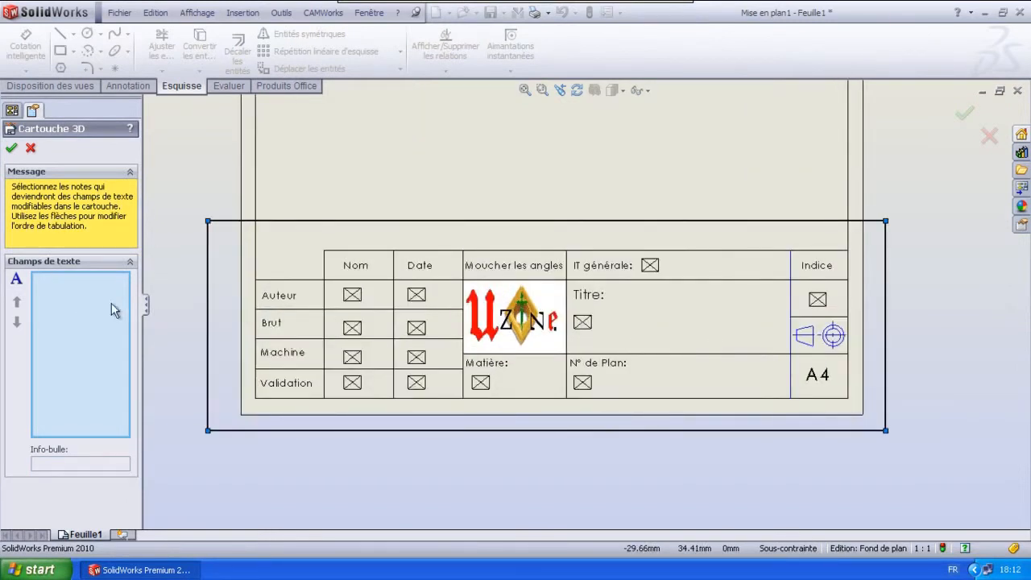
# - Add the eight blank Nom and Date notes, row by row from Auteur to Validation, as editable text fields
pyautogui.click(352, 295)
pyautogui.click(416, 294)
pyautogui.click(352, 327)
pyautogui.click(416, 327)
pyautogui.click(352, 357)
pyautogui.click(417, 357)
pyautogui.click(352, 382)
pyautogui.click(417, 382)
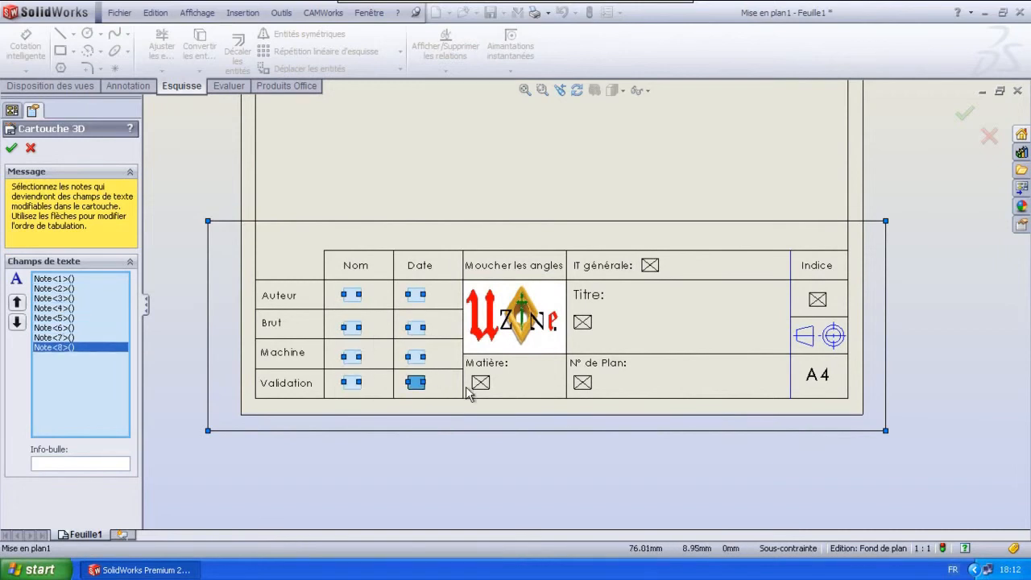
# - Add the Matière, N° de Plan, Titre, IT générale and Indice blank notes as text fields and finish the title block definition
pyautogui.click(481, 382)
pyautogui.click(582, 383)
pyautogui.click(582, 323)
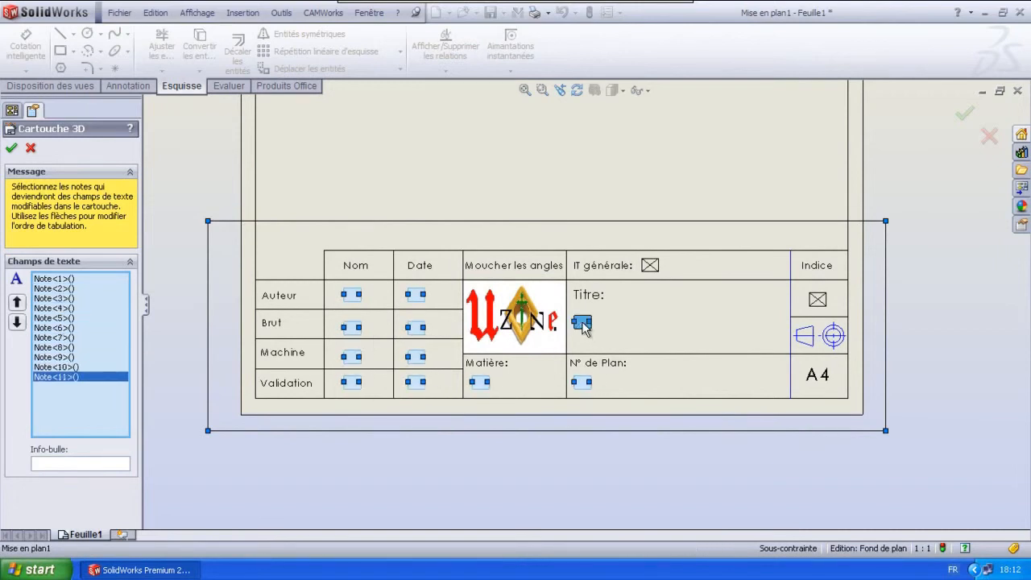
pyautogui.click(650, 265)
pyautogui.click(816, 298)
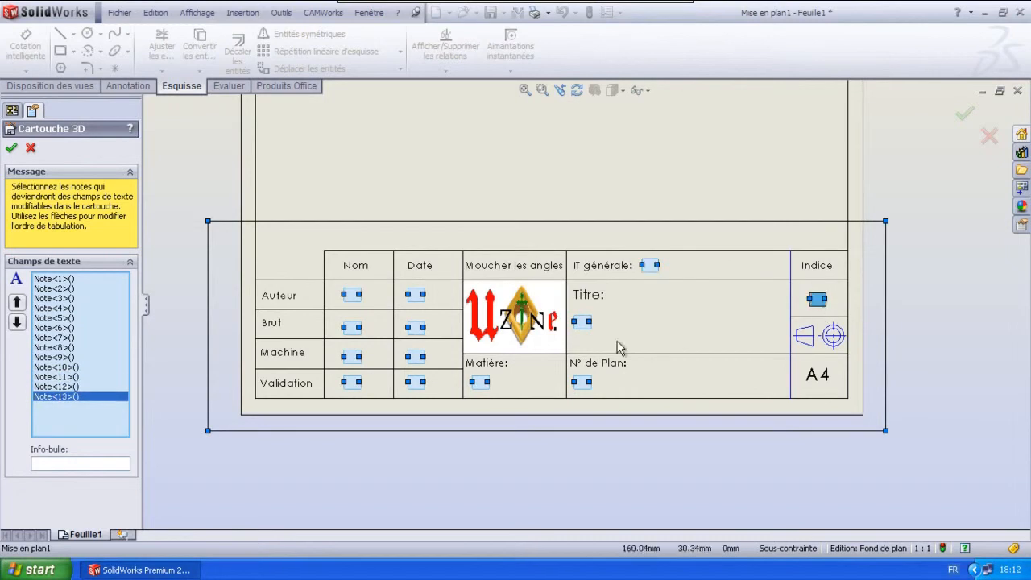
pyautogui.click(12, 148)
# - Save the sheet format over the existing A4 perso.slddrt and close the drawing without saving it
pyautogui.scroll(5, 709, 197)
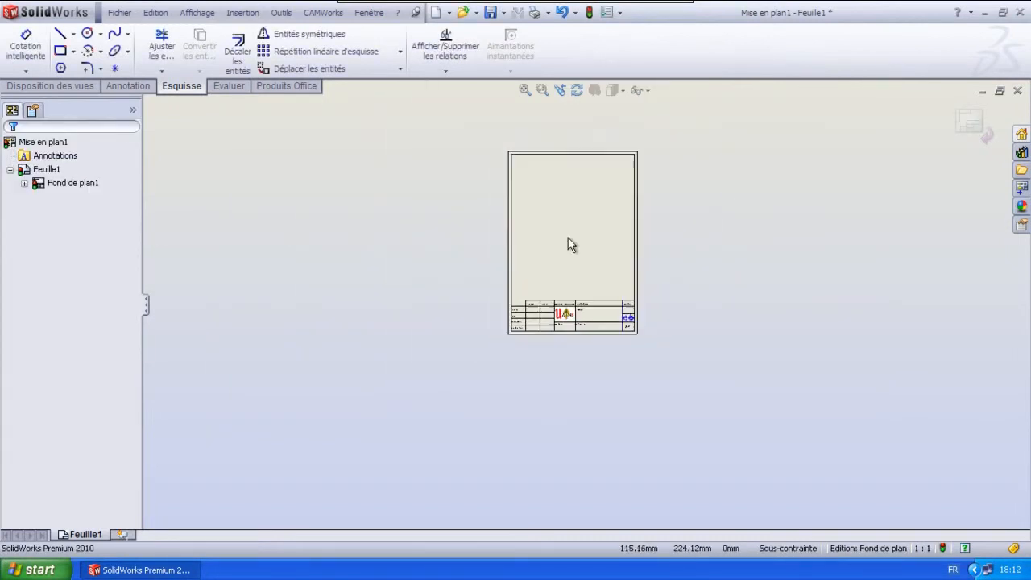
pyautogui.scroll(-3, 568, 189)
pyautogui.scroll(2, 563, 322)
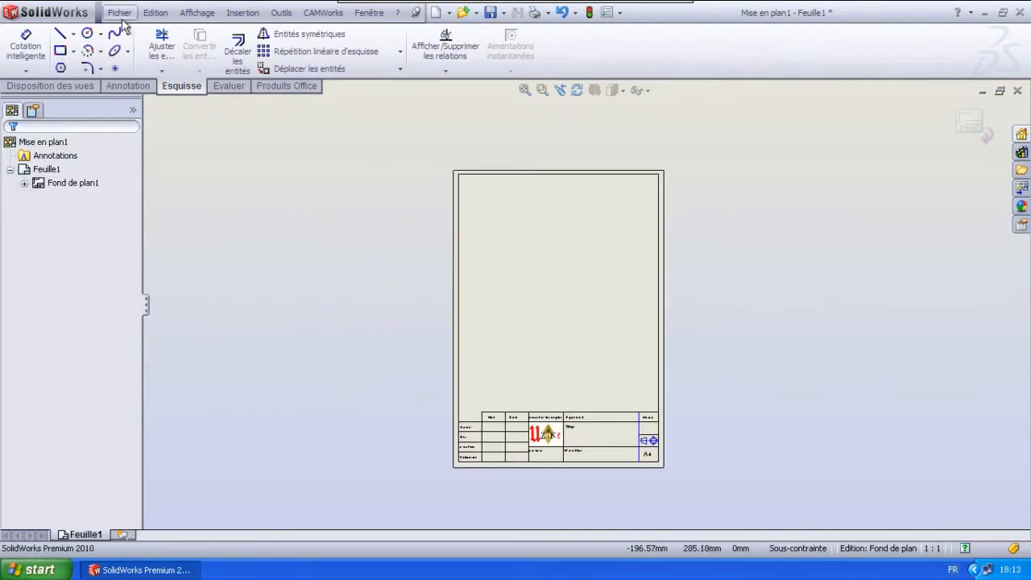
pyautogui.click(120, 13)
pyautogui.click(256, 132)
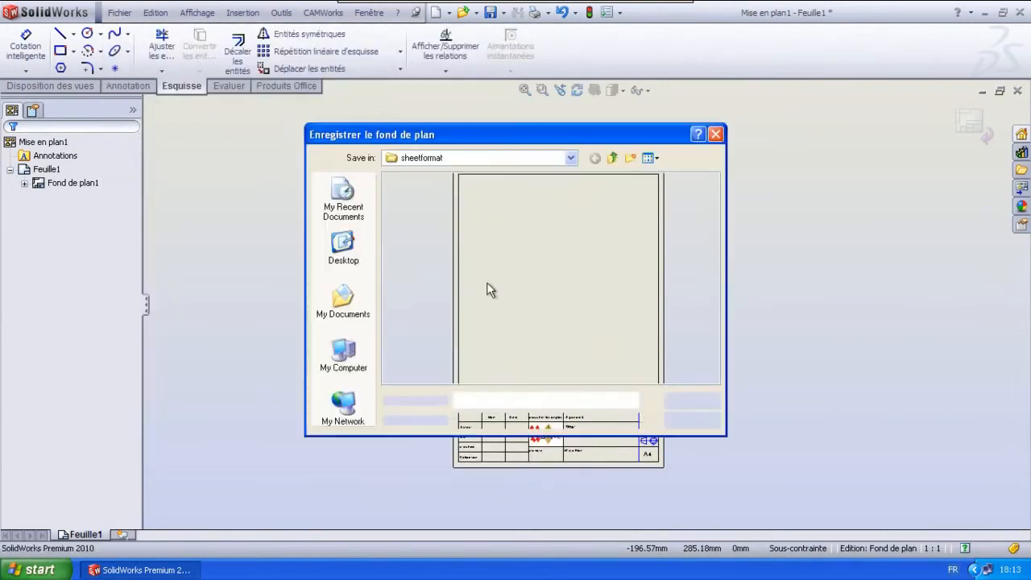
pyautogui.click(620, 182)
pyautogui.click(692, 401)
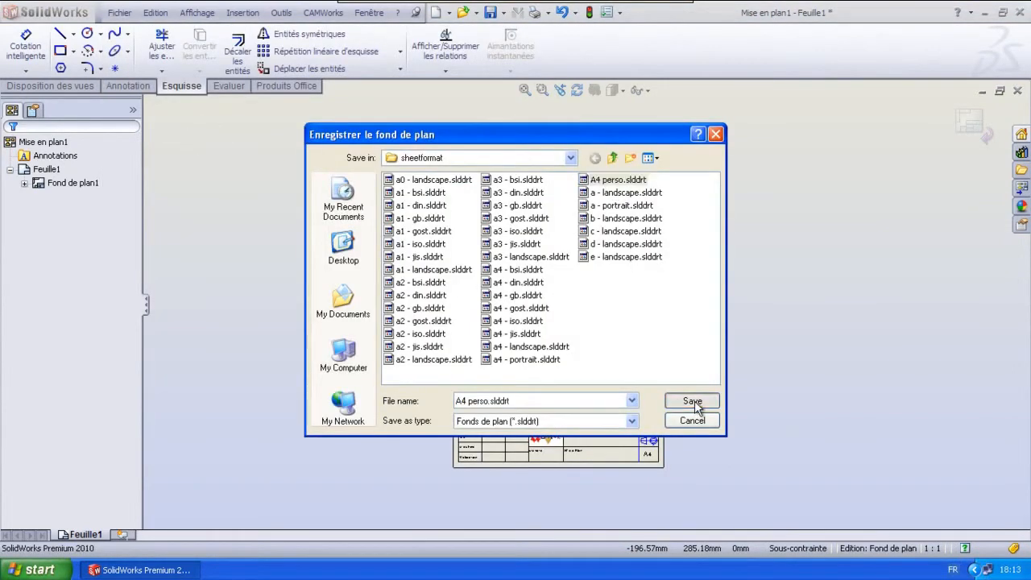
pyautogui.click(484, 308)
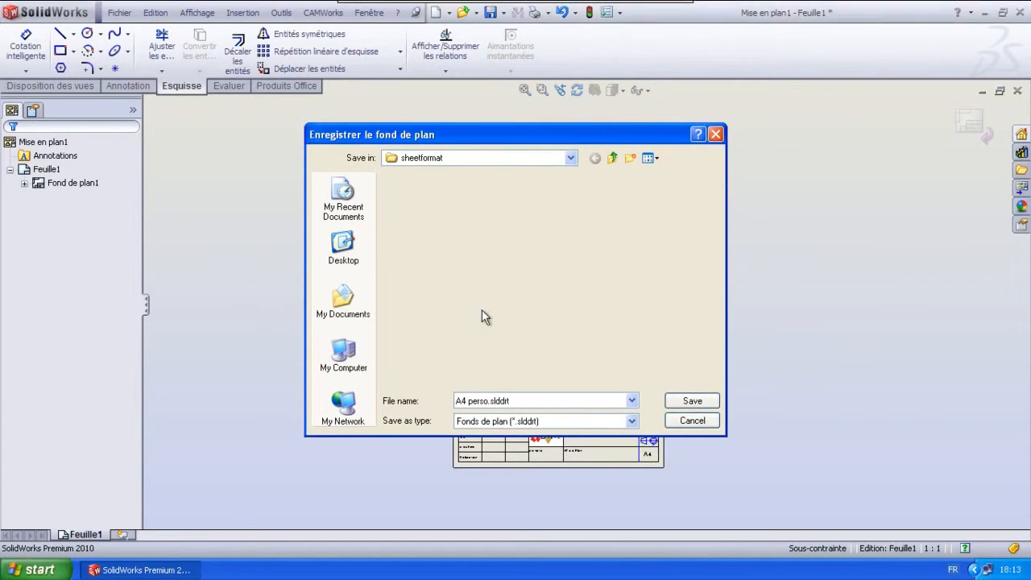
pyautogui.click(1018, 92)
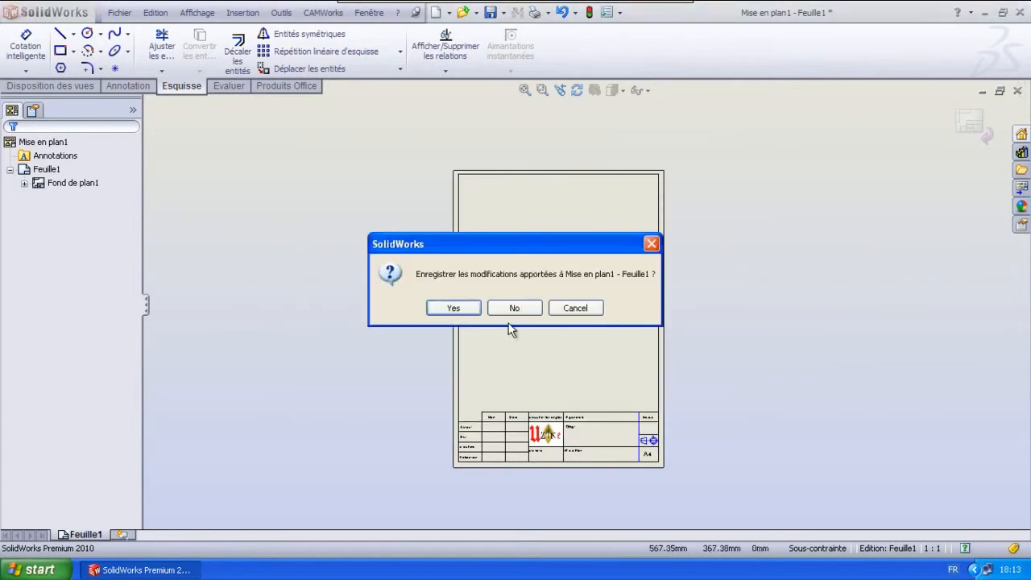
pyautogui.click(497, 308)
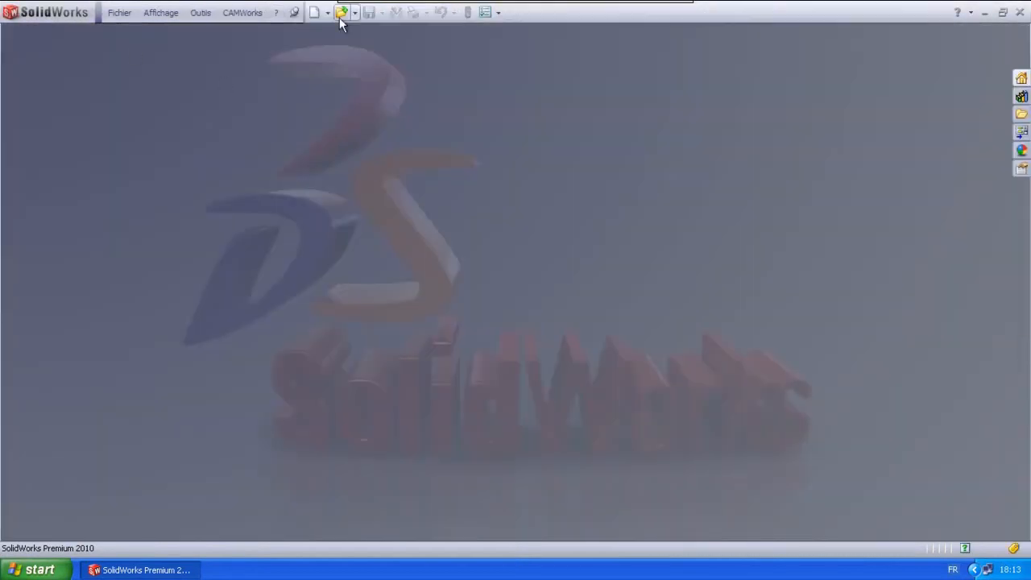
# - Create a new drawing in standard size, using the saved A4 perso sheet format
pyautogui.click(314, 14)
pyautogui.doubleClick(130, 291)
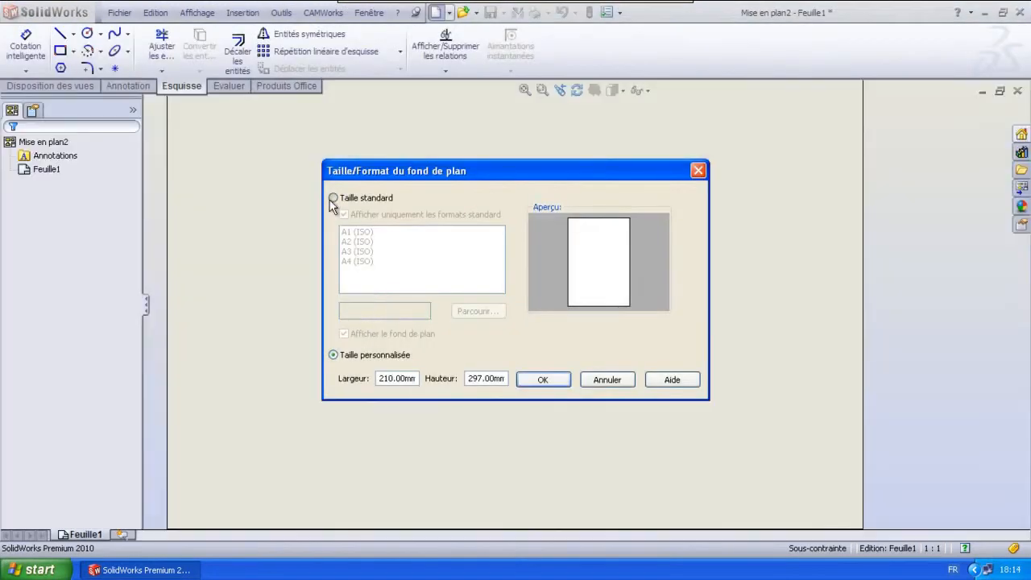
pyautogui.click(332, 198)
pyautogui.click(483, 313)
pyautogui.click(616, 230)
pyautogui.click(688, 380)
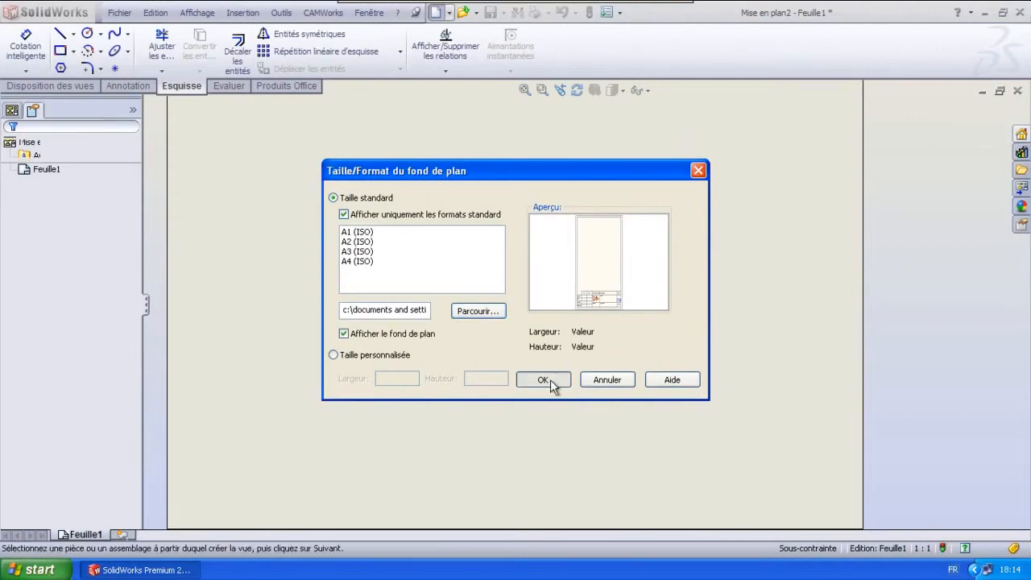
pyautogui.click(543, 379)
# - Place a front view of the M-U_10caf_core_cavity model from the usinages folder on the sheet, without any projected views
pyautogui.click(62, 383)
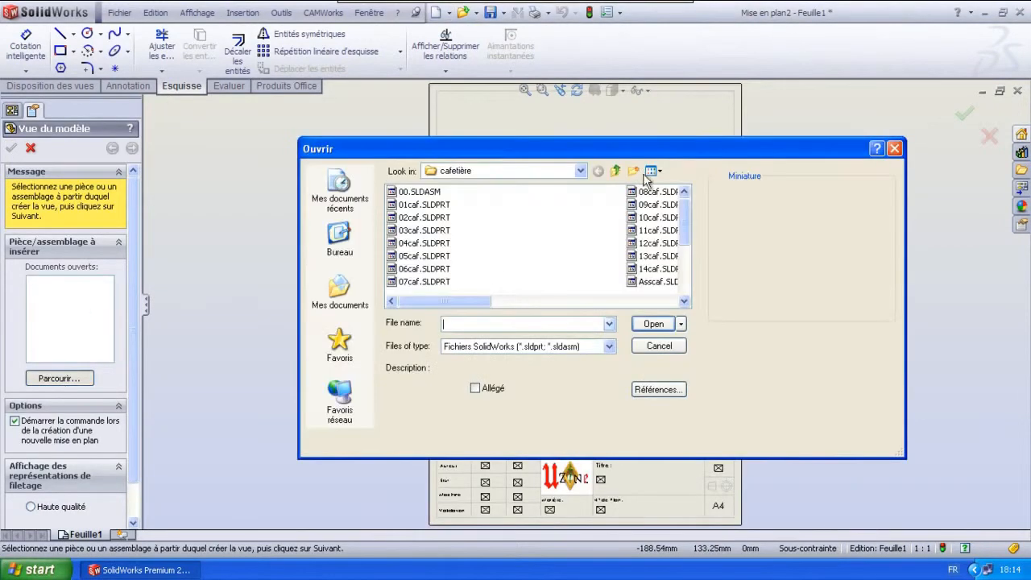
pyautogui.click(616, 170)
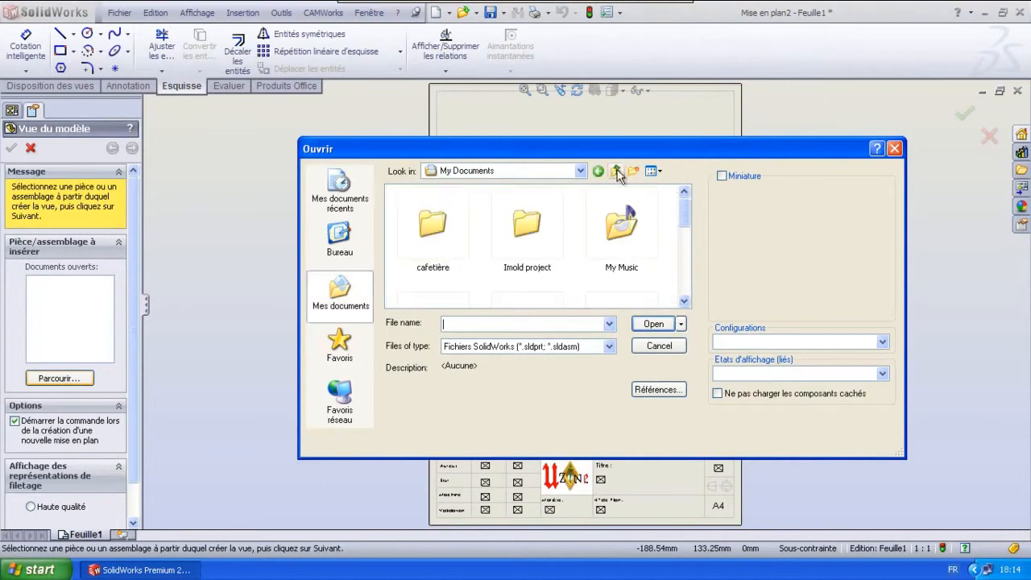
pyautogui.scroll(-3, 654, 257)
pyautogui.doubleClick(519, 224)
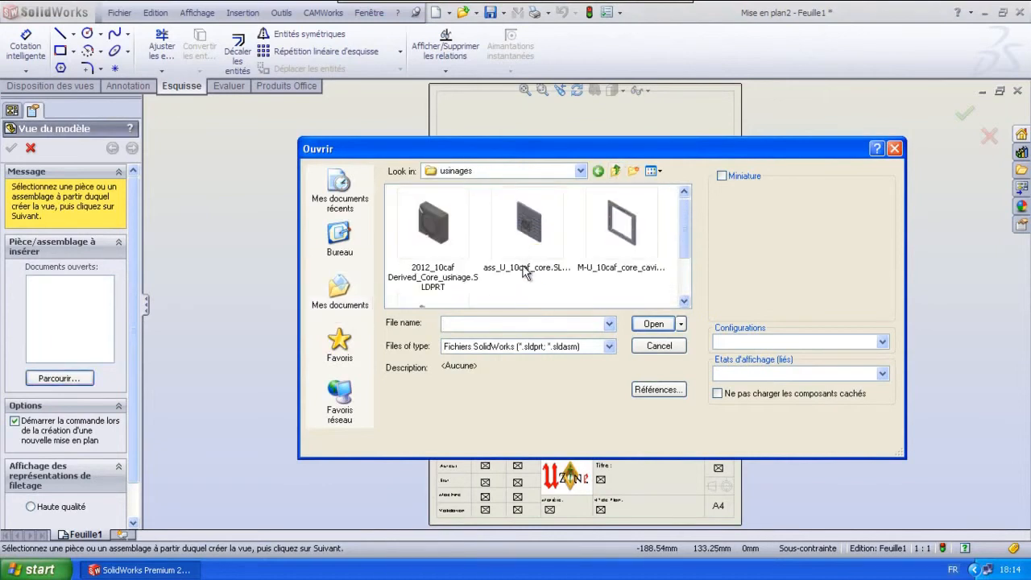
pyautogui.scroll(-2, 604, 254)
pyautogui.scroll(2, 604, 254)
pyautogui.doubleClick(631, 230)
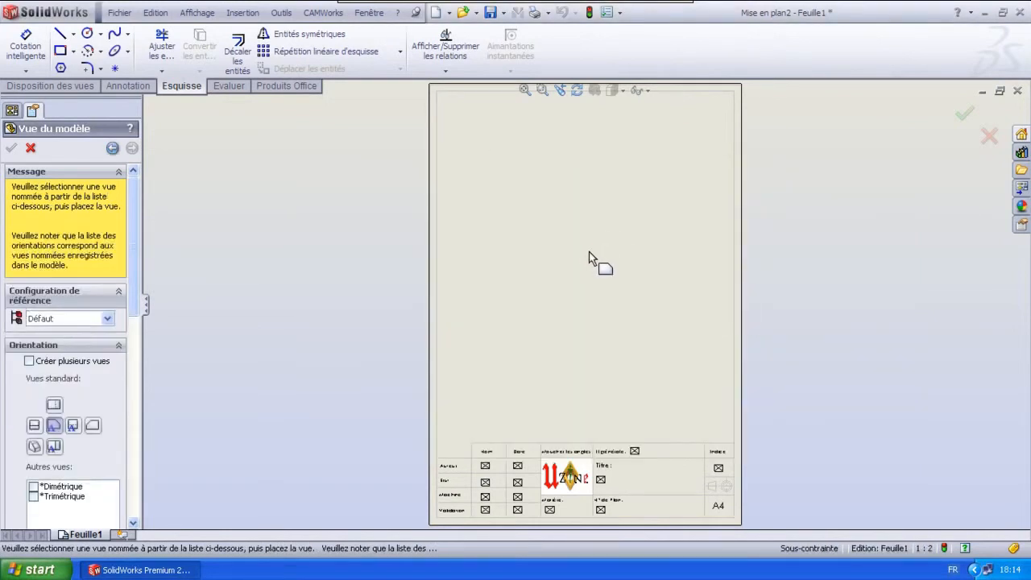
pyautogui.click(589, 251)
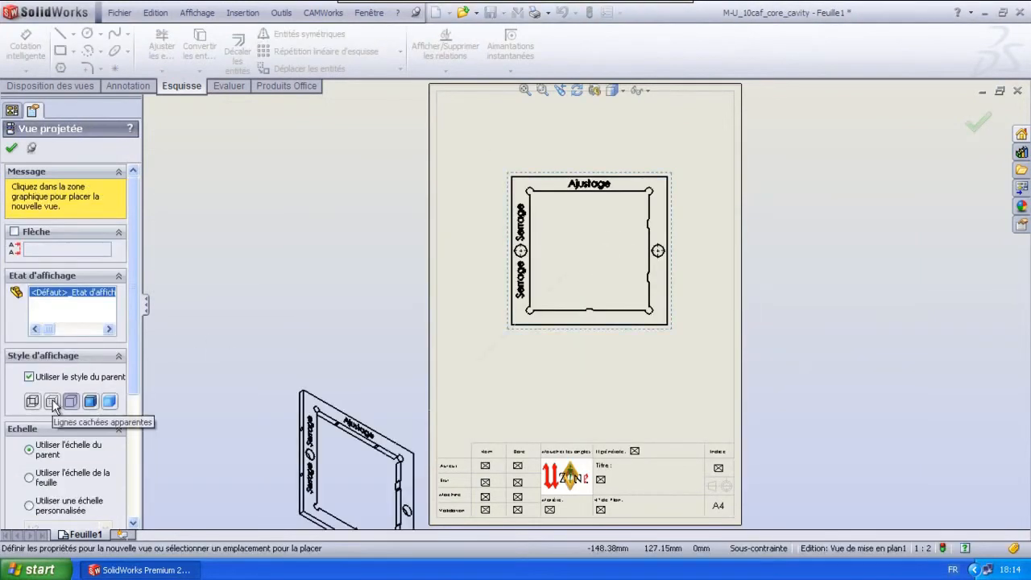
pyautogui.press('Escape')
# - Set the placed view's display style to hidden lines visible
pyautogui.click(508, 326)
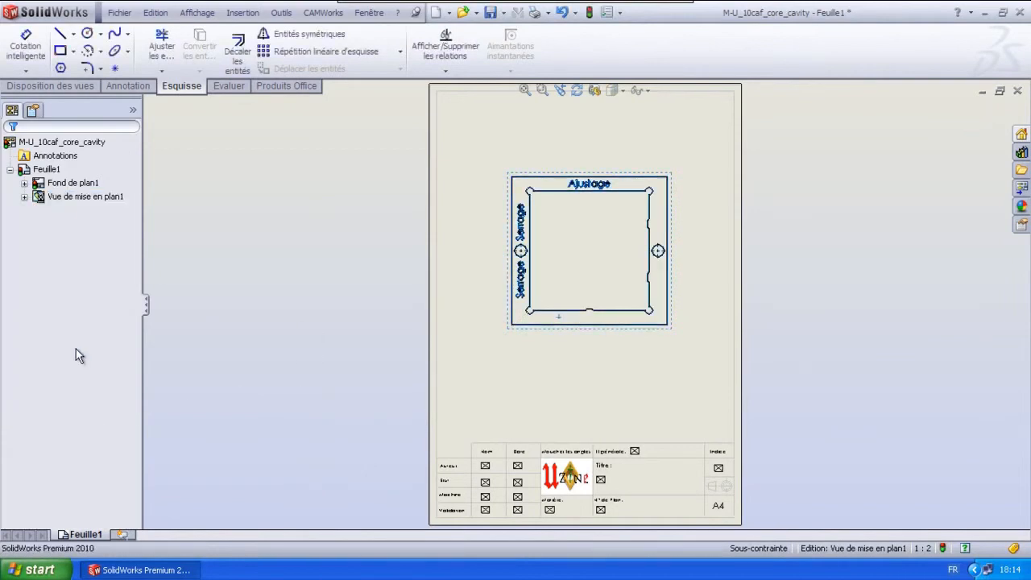
pyautogui.scroll(-3, 55, 465)
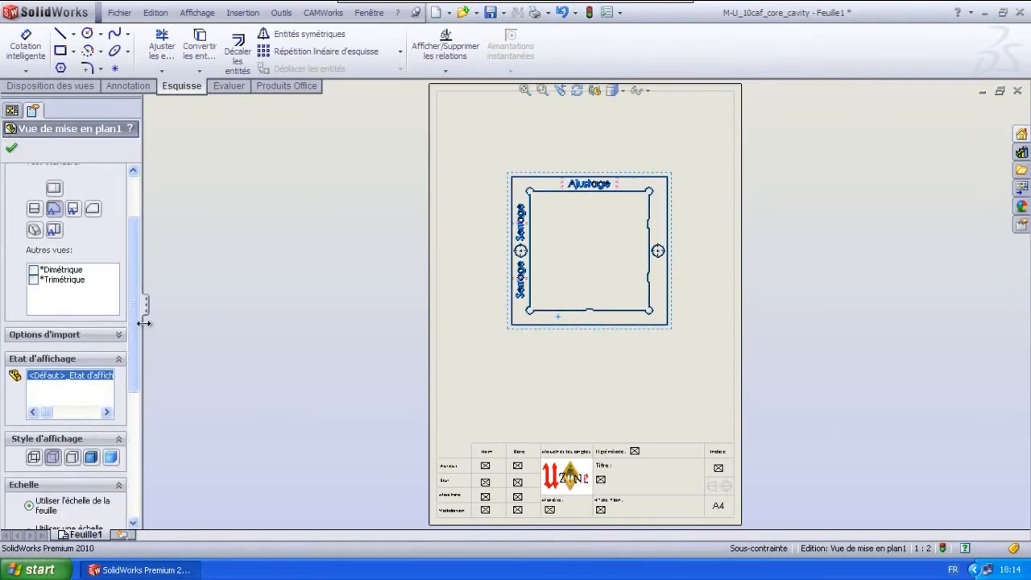
pyautogui.scroll(3, 34, 221)
pyautogui.click(11, 148)
# - Fill in the title block with author's name, stock 212*202*10, machine Fraiseuse trad, dates 9.11.12, tolerance +/- 0.2, Acier non allié, plan 2012-CL15-abc and index 1
pyautogui.scroll(-3, 646, 457)
pyautogui.scroll(1, 619, 458)
pyautogui.scroll(-3, 510, 449)
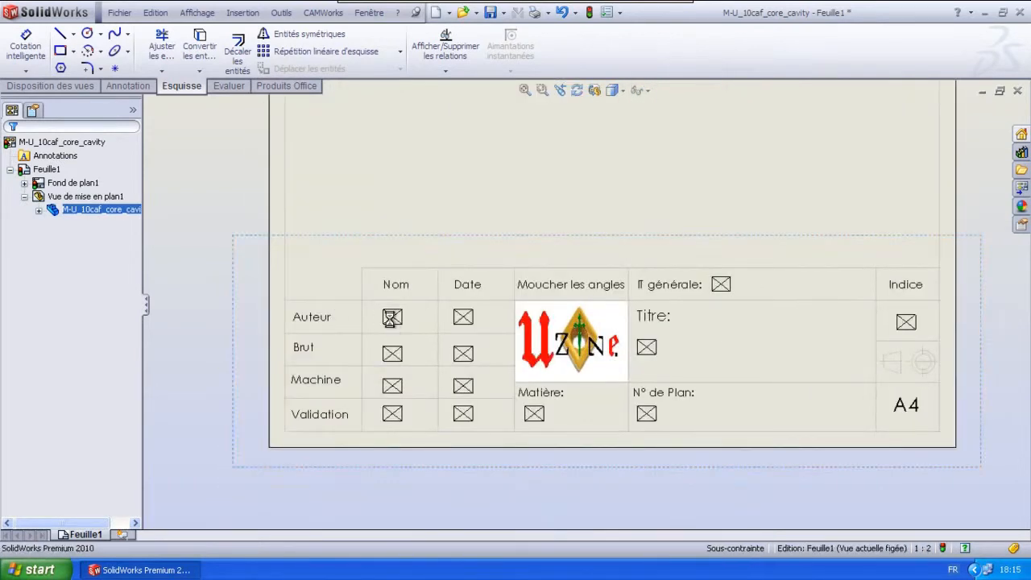
pyautogui.doubleClick(393, 323)
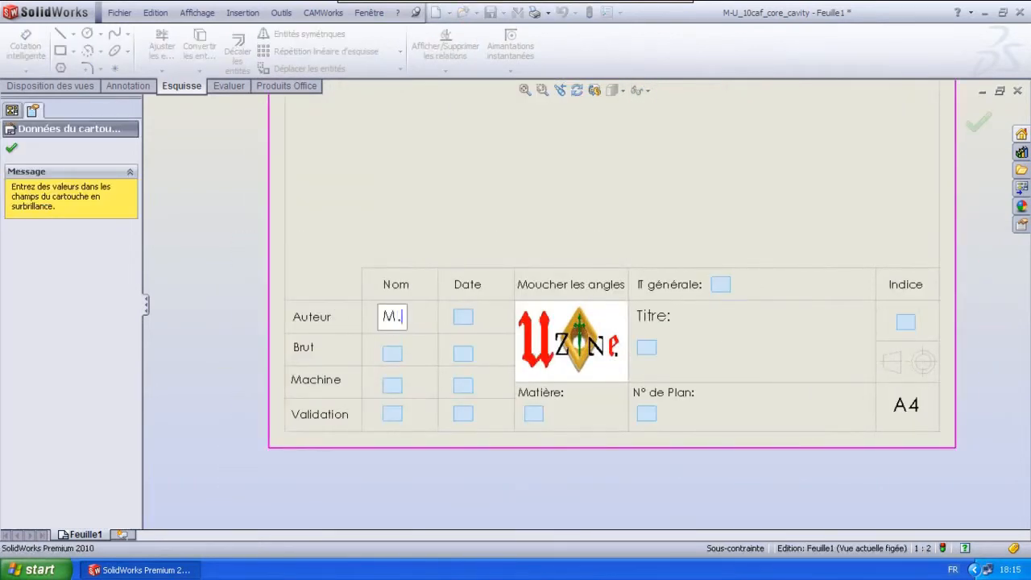
pyautogui.click(398, 357)
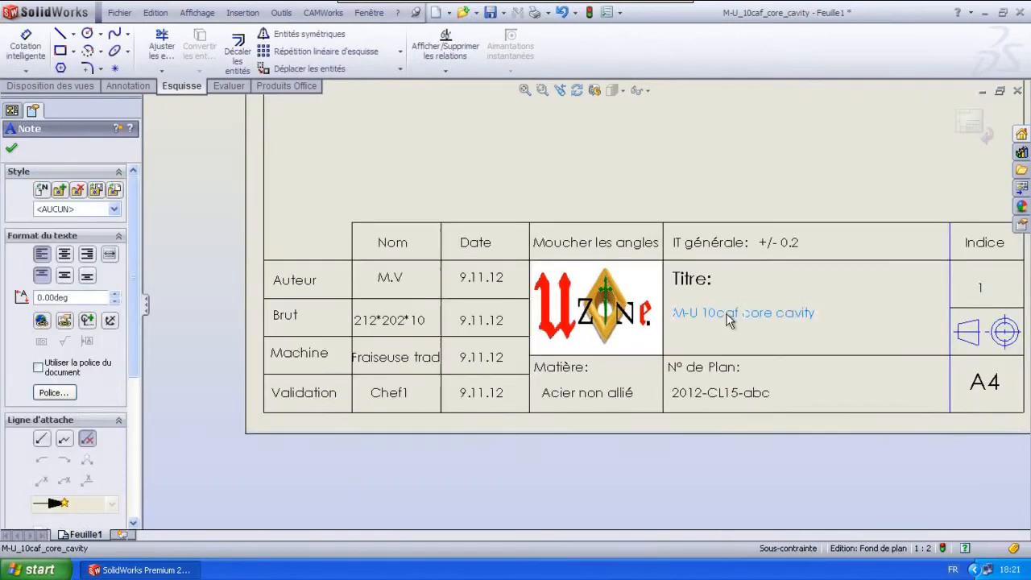
# - Enlarge the font of the M-U 10caf core cavity title text so it spans the title cell
pyautogui.click(54, 392)
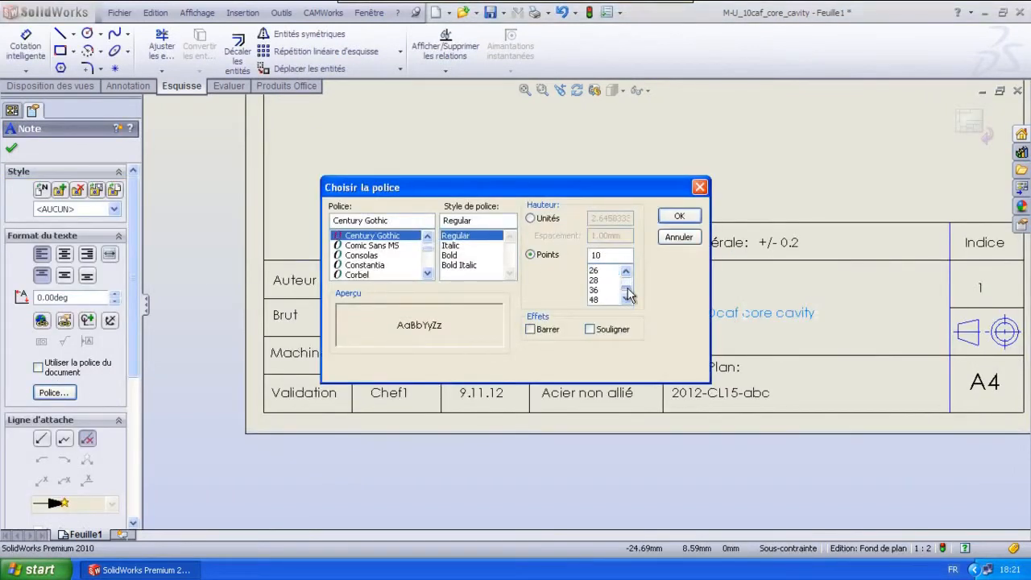
pyautogui.click(678, 217)
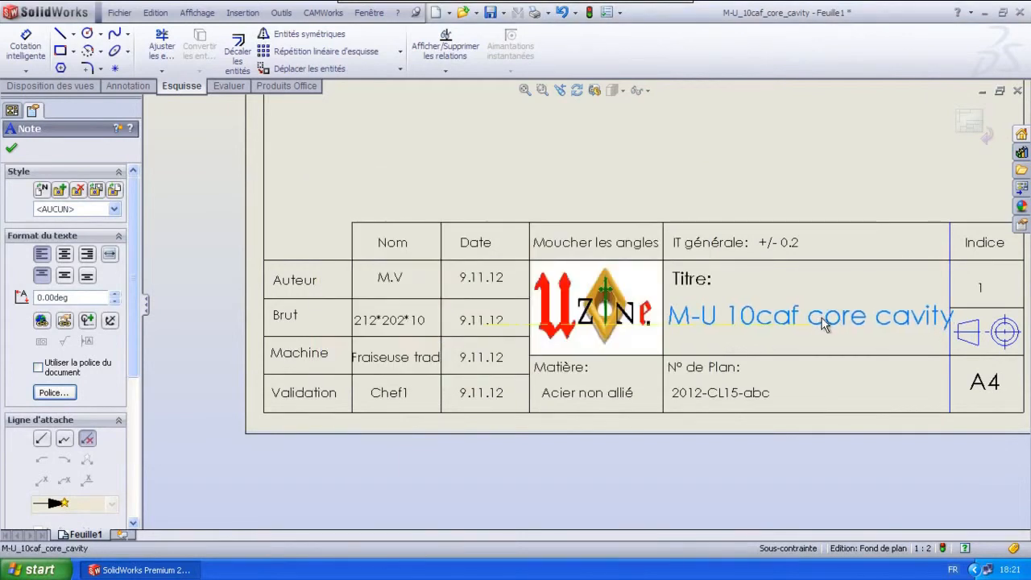
pyautogui.click(821, 216)
pyautogui.scroll(3, 822, 216)
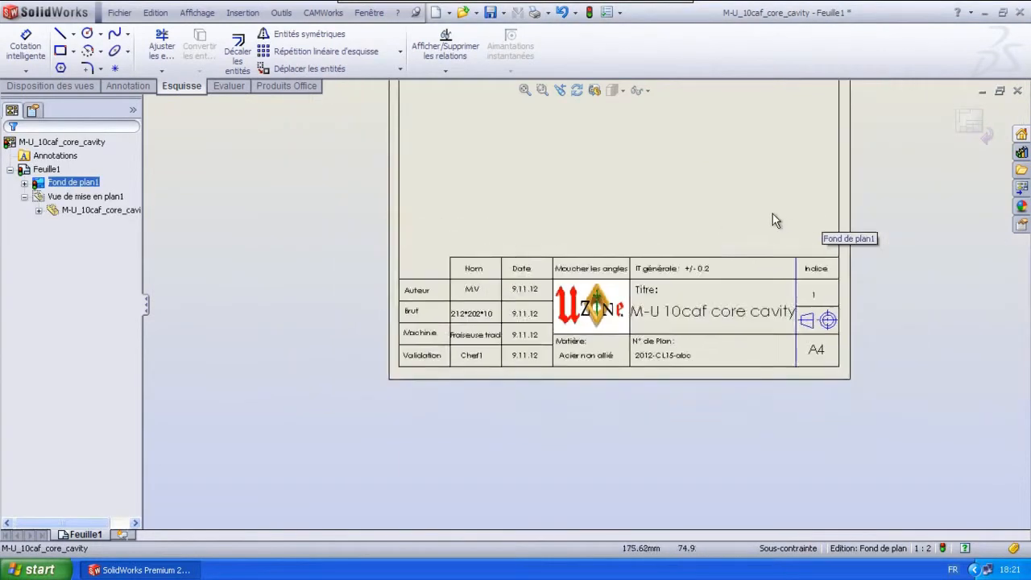
# - Leave the sheet format and return to editing the drawing sheet
pyautogui.moveTo(778, 212); pyautogui.dragTo(725, 239, button='middle')
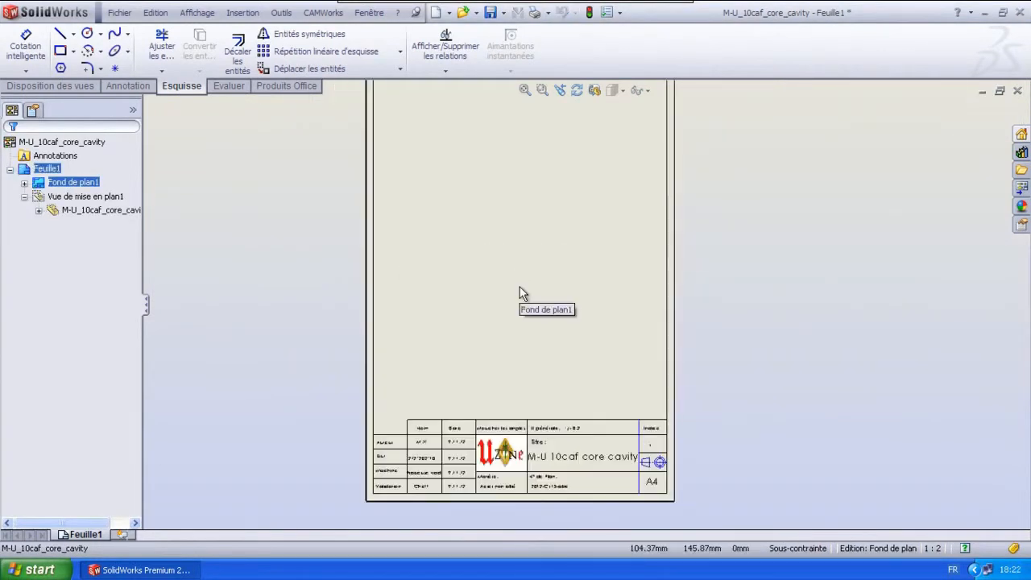
pyautogui.rightClick(519, 287)
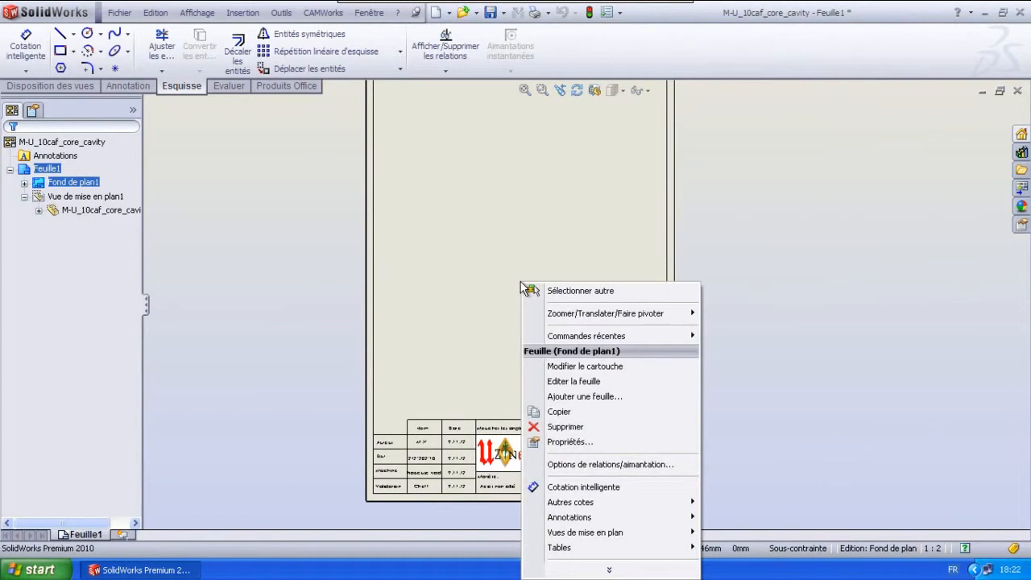
pyautogui.click(573, 381)
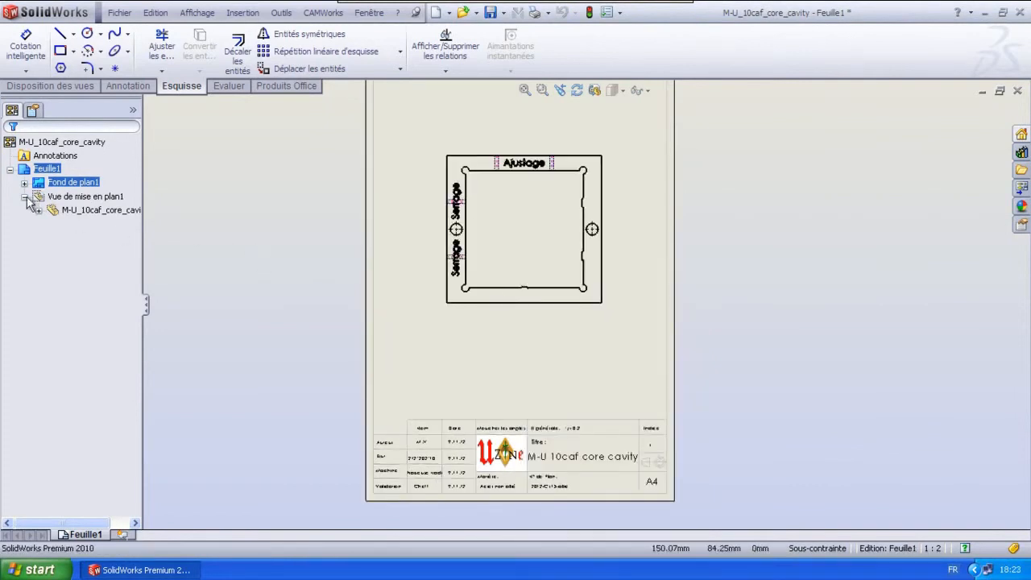
# - Draw a horizontal construction line between the centres of the two round holes on either side of the frame
pyautogui.scroll(-5, 537, 198)
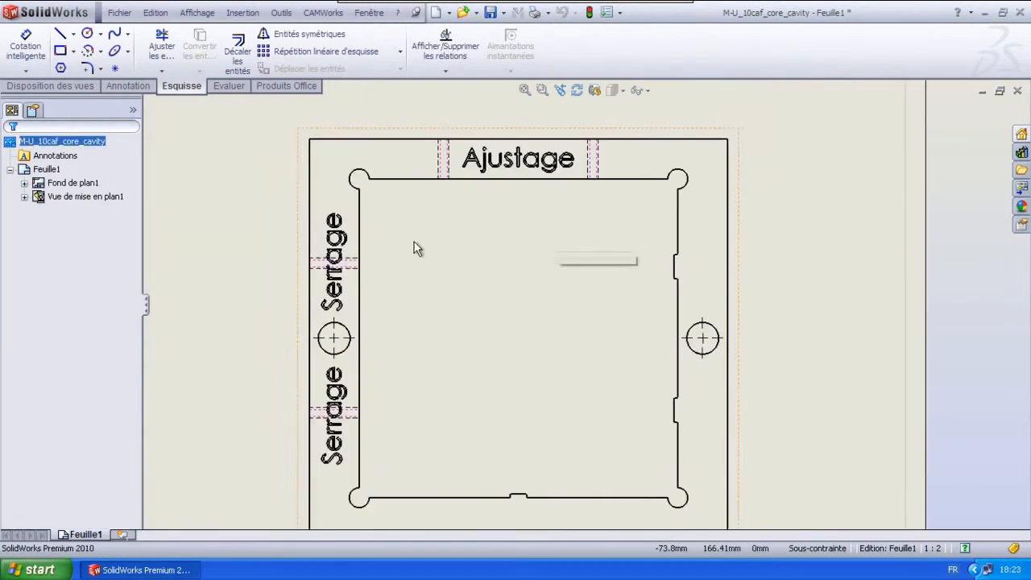
pyautogui.click(73, 36)
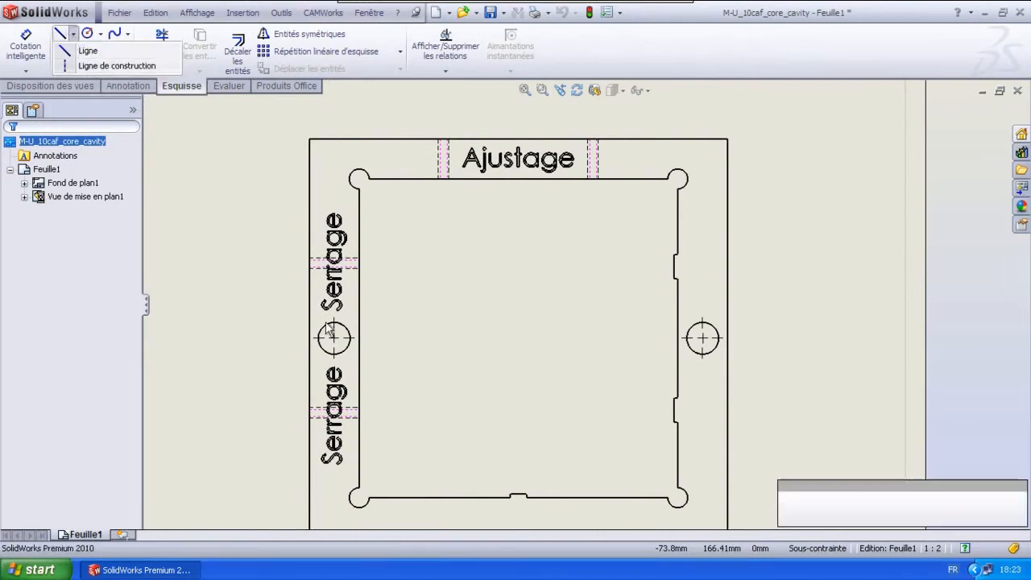
pyautogui.click(90, 50)
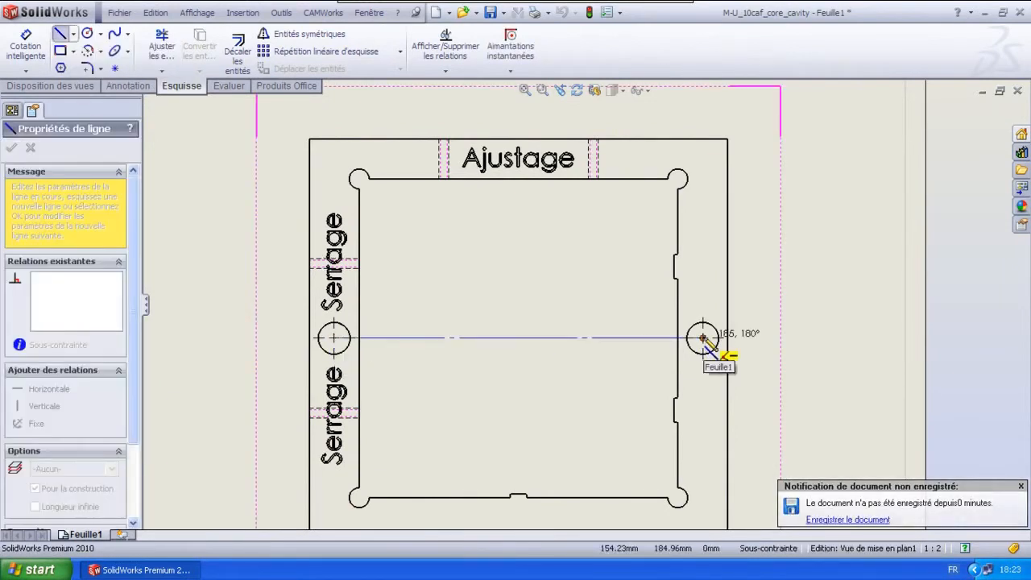
pyautogui.click(702, 339)
pyautogui.press('Escape')
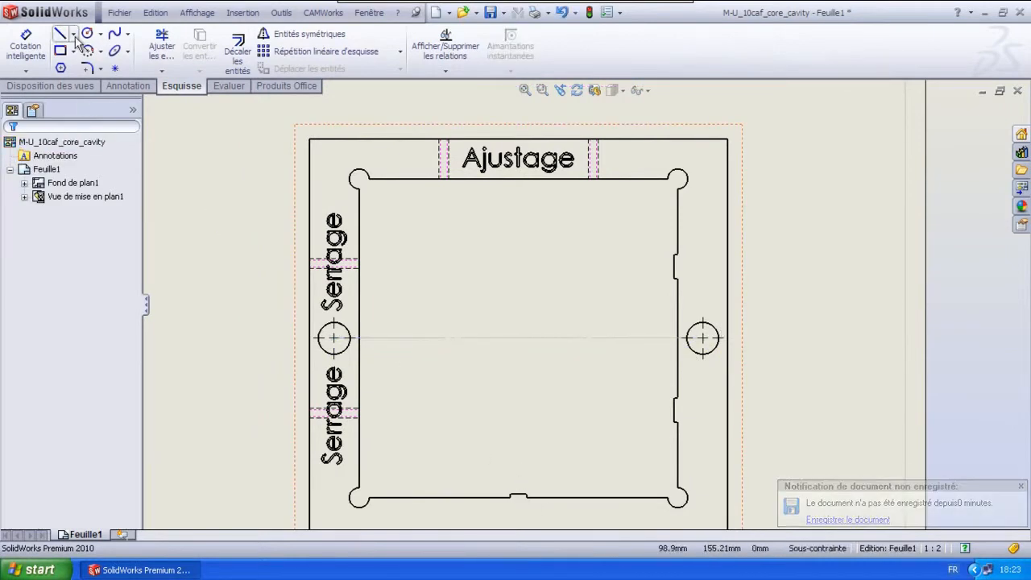
# - Draw a vertical construction line from the middle of the lower notch to the cavity's upper inner edge
pyautogui.click(73, 34)
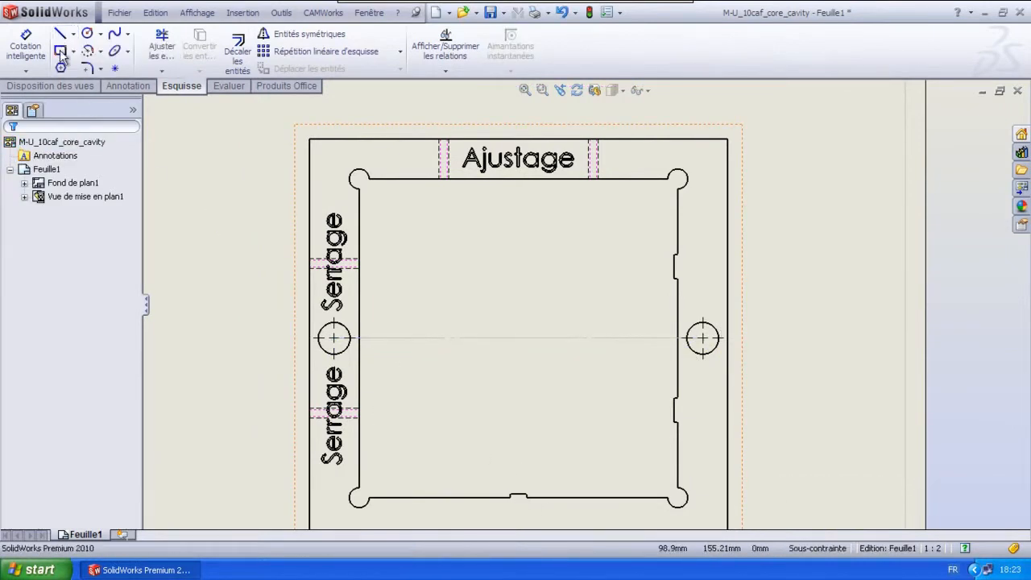
pyautogui.scroll(-1, 523, 502)
pyautogui.click(522, 487)
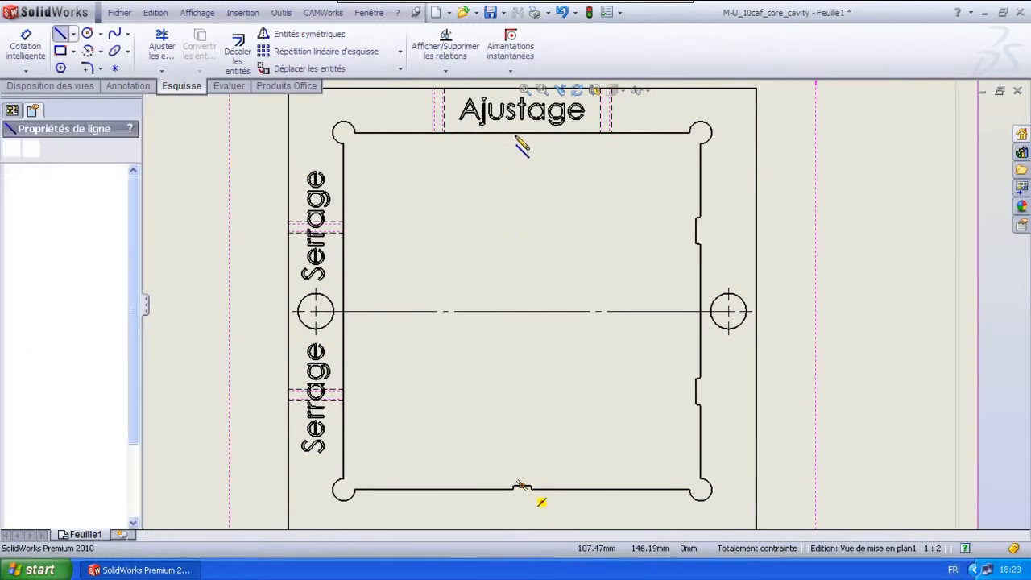
pyautogui.click(522, 132)
pyautogui.press('Escape')
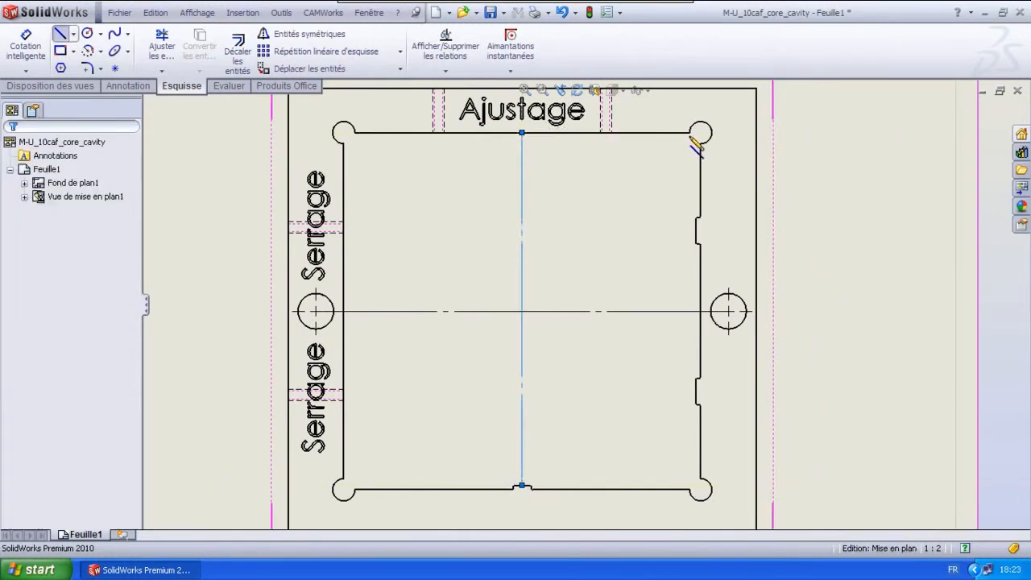
# - Draw a vertical construction line across the relief circle at the cavity's upper-right corner
pyautogui.scroll(-4, 696, 143)
pyautogui.scroll(-3, 729, 145)
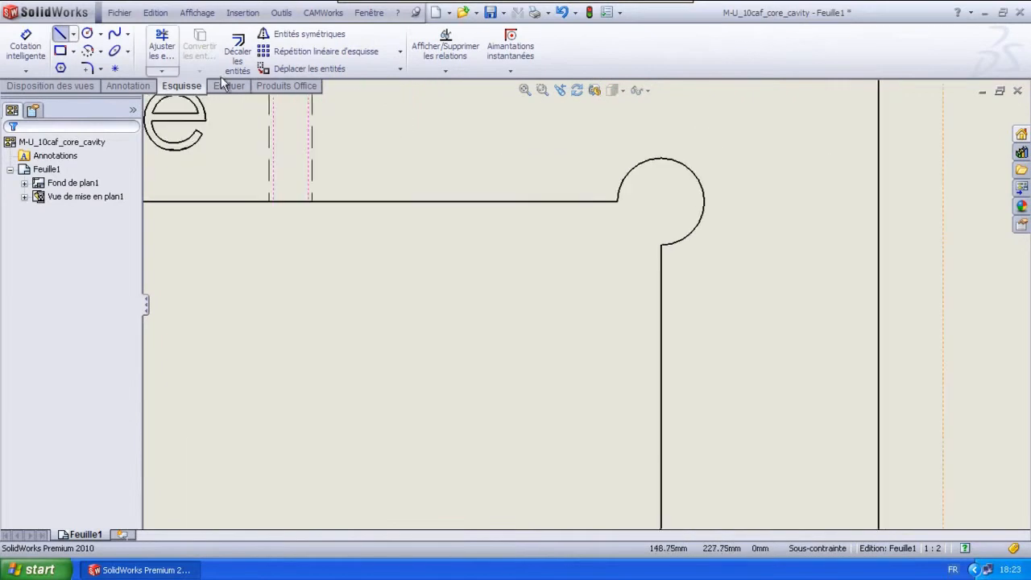
pyautogui.click(72, 34)
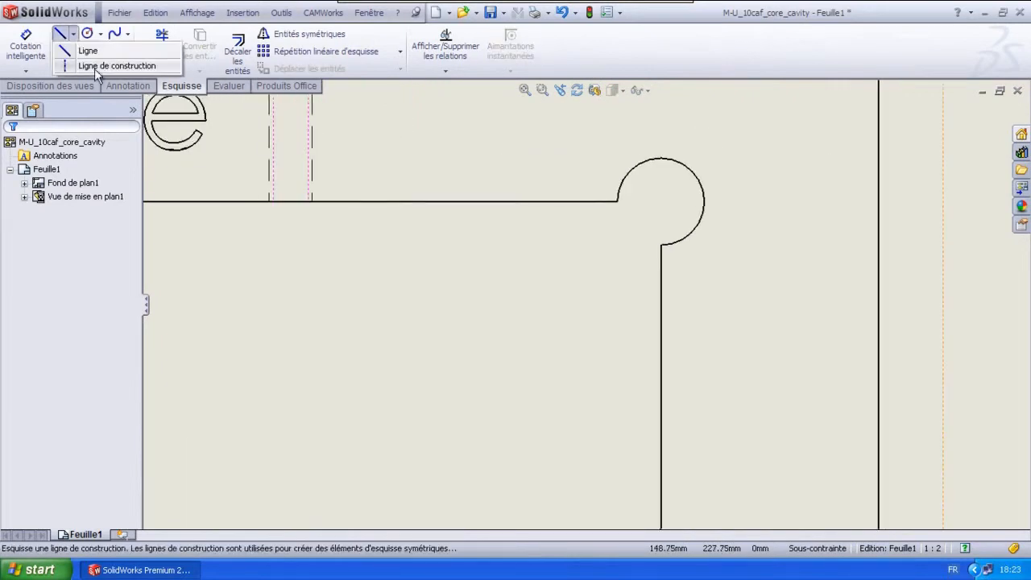
pyautogui.click(661, 159)
pyautogui.click(660, 245)
pyautogui.press('Escape')
# - Check the general system options and close the dialog
pyautogui.click(281, 13)
pyautogui.click(322, 441)
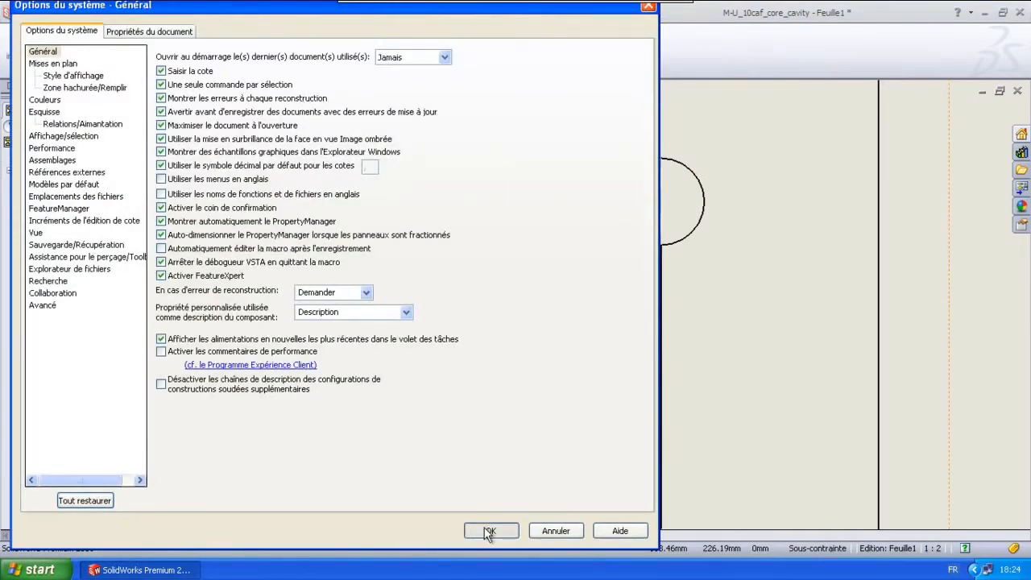
pyautogui.press('Escape')
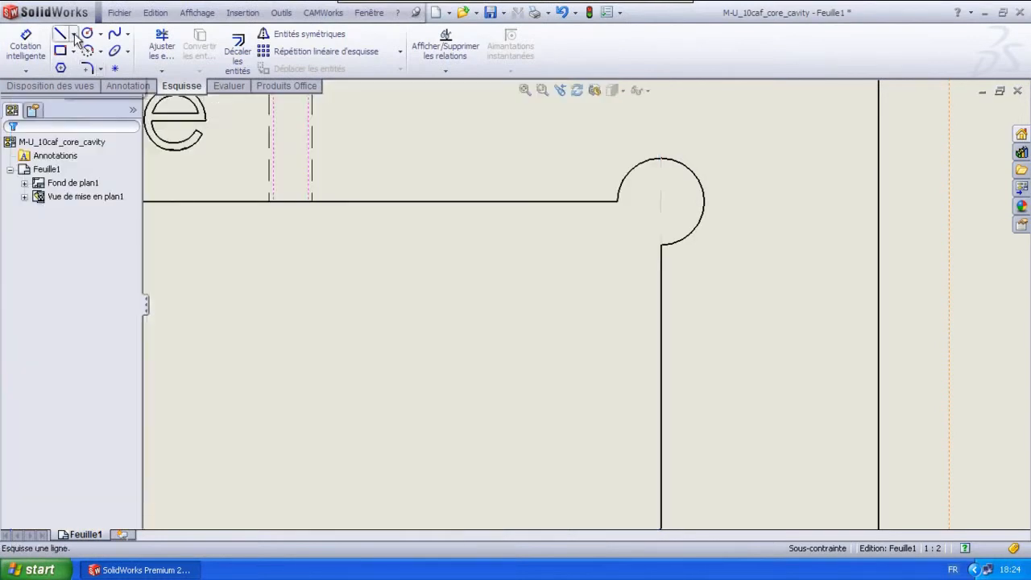
# - Draw a horizontal construction line across the relief circle at the cavity's upper-right corner
pyautogui.click(73, 35)
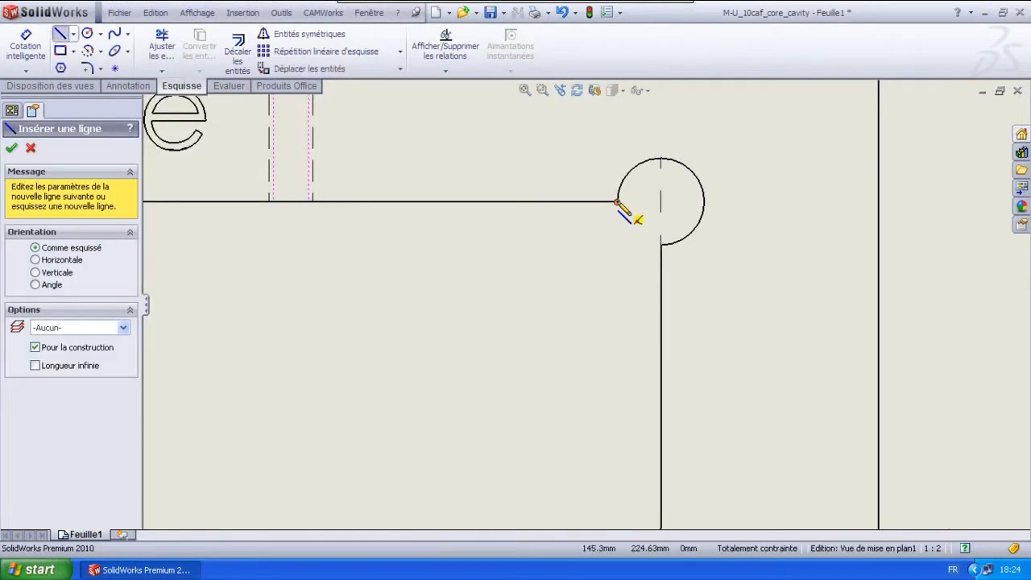
pyautogui.moveTo(618, 202); pyautogui.dragTo(704, 202)
pyautogui.scroll(1, 546, 290)
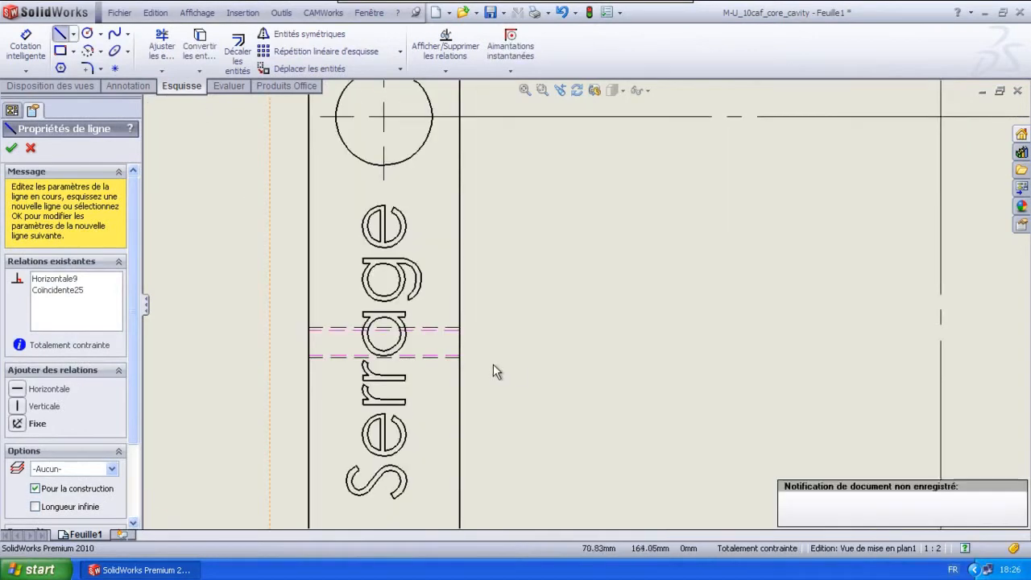
# - Place sketch points on the cavity's left inner edge at the axes of the two Serrage holes, at Y -37.5 and Y 37.5
pyautogui.scroll(-5, 463, 347)
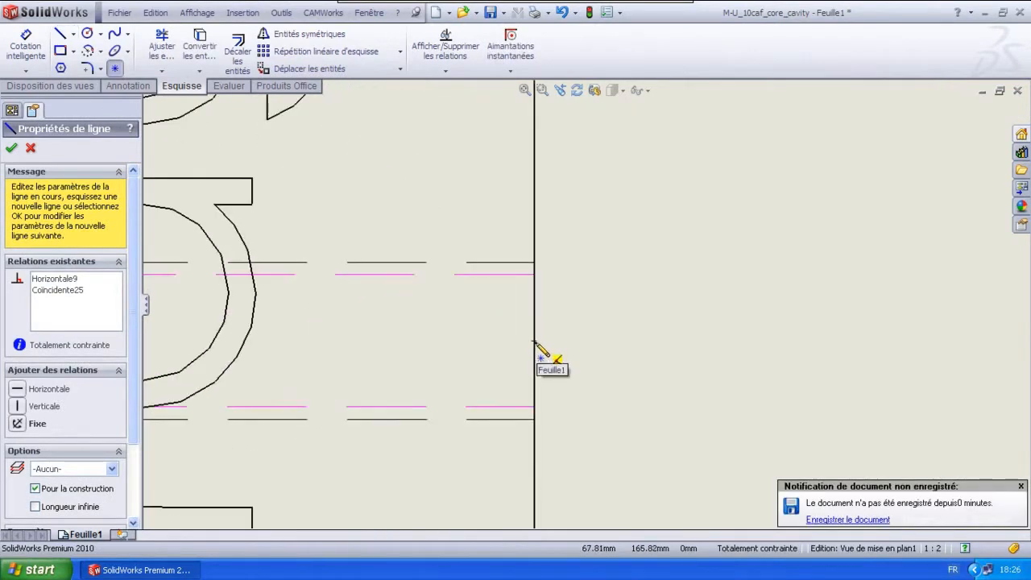
pyautogui.click(534, 340)
pyautogui.scroll(10, 570, 192)
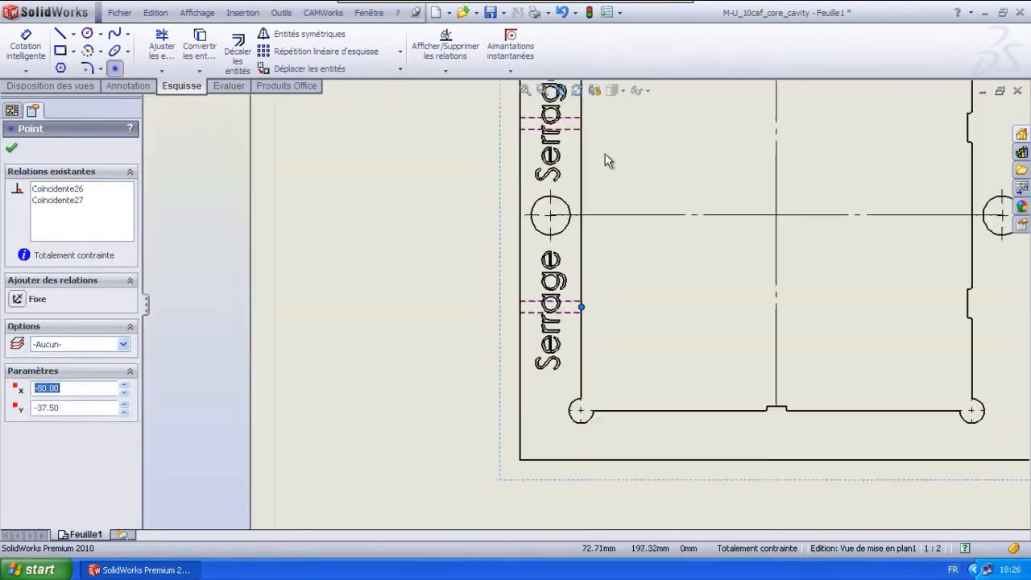
pyautogui.scroll(-5, 570, 145)
pyautogui.scroll(-3, 577, 242)
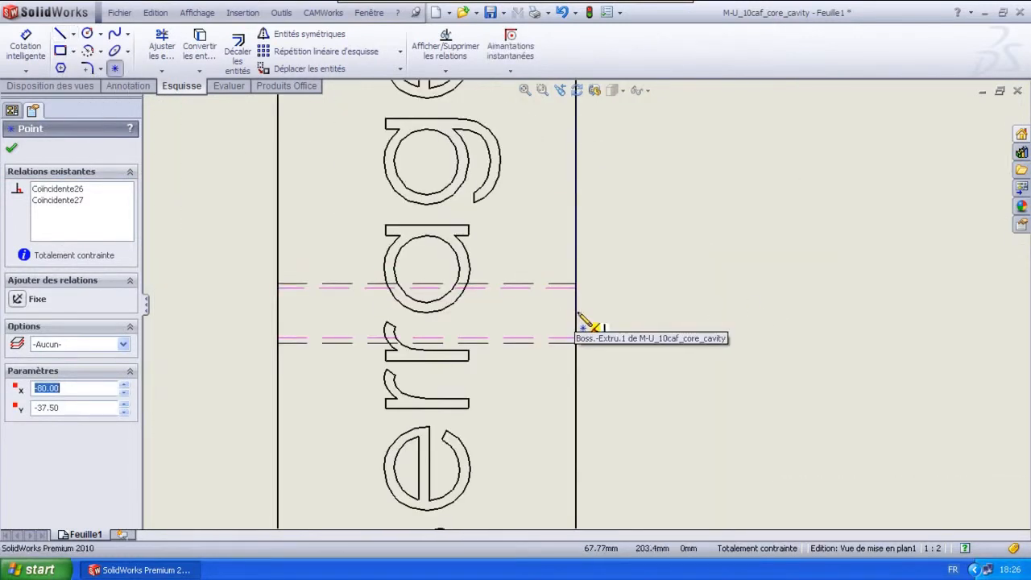
pyautogui.scroll(-3, 574, 321)
pyautogui.scroll(6, 719, 161)
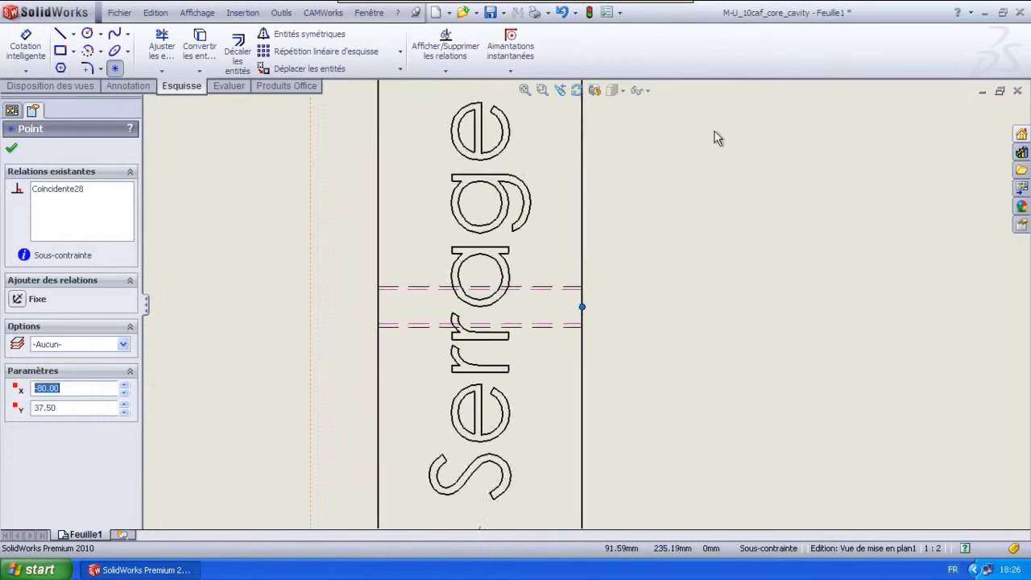
# - Place sketch points on the cavity's upper inner edge at the axes of the two holes beside the Ajustage text
pyautogui.scroll(-6, 529, 405)
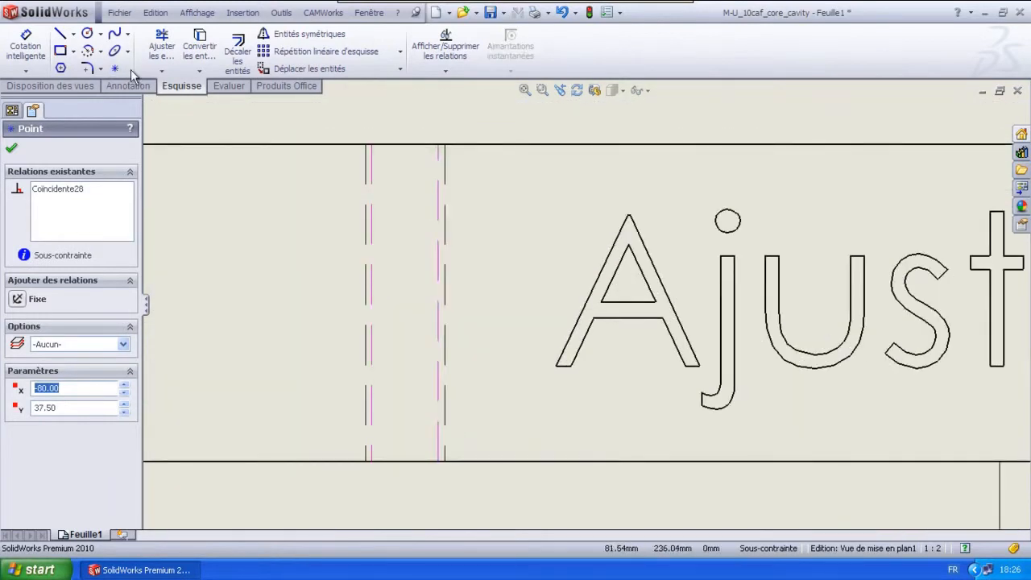
pyautogui.click(406, 462)
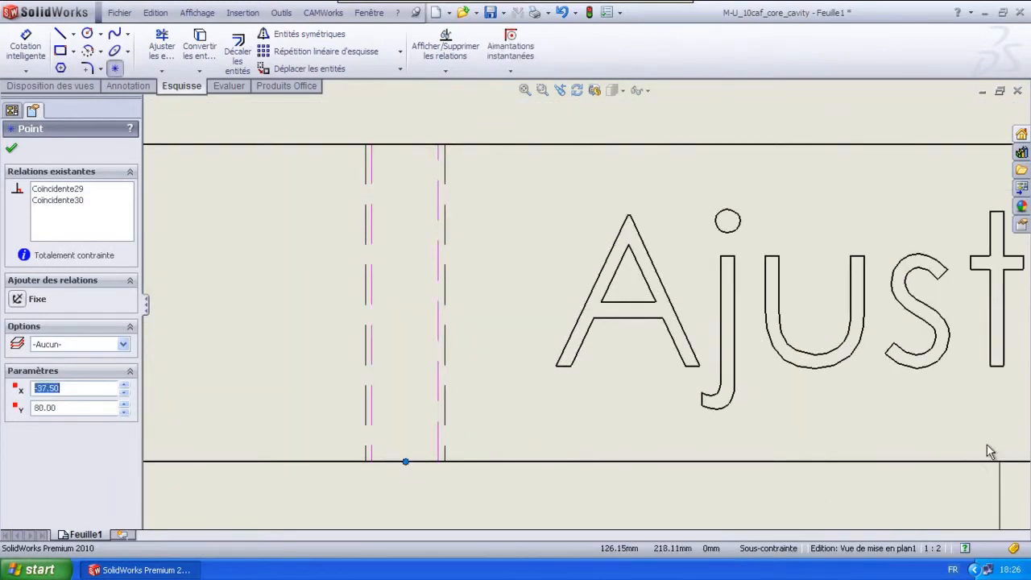
pyautogui.scroll(3, 921, 346)
pyautogui.scroll(-4, 488, 277)
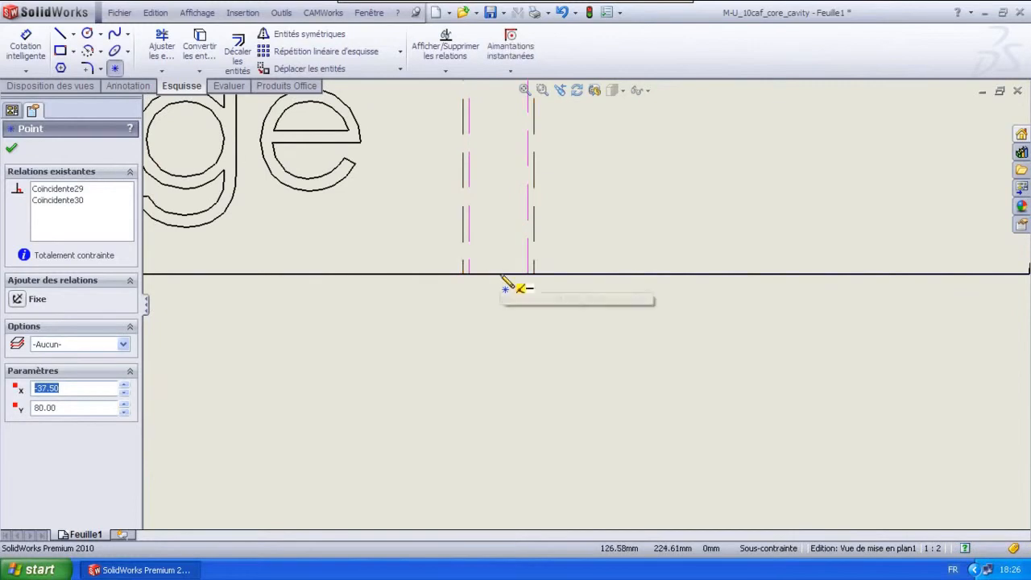
pyautogui.scroll(-2, 512, 283)
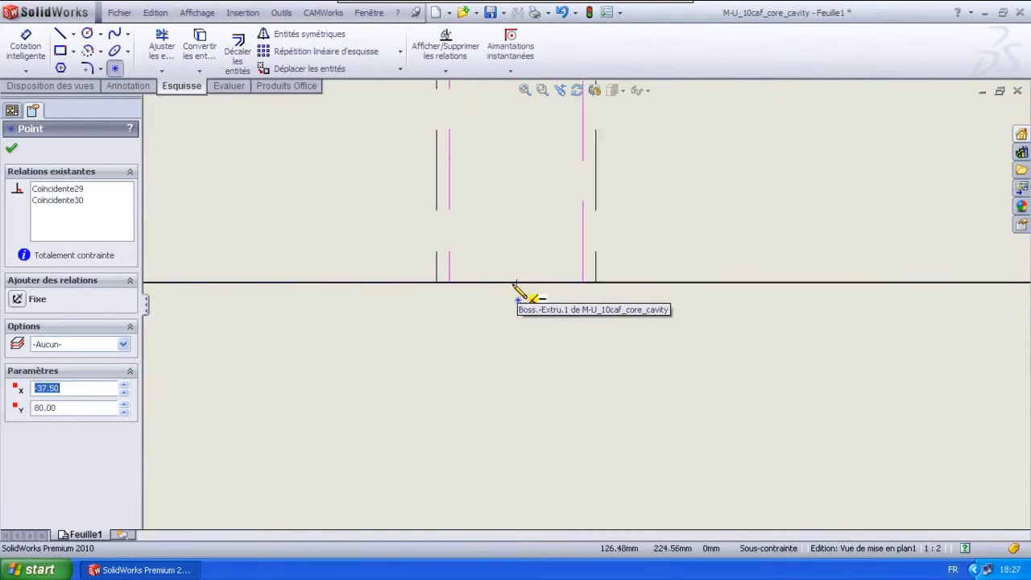
pyautogui.press('Escape')
pyautogui.scroll(4, 517, 286)
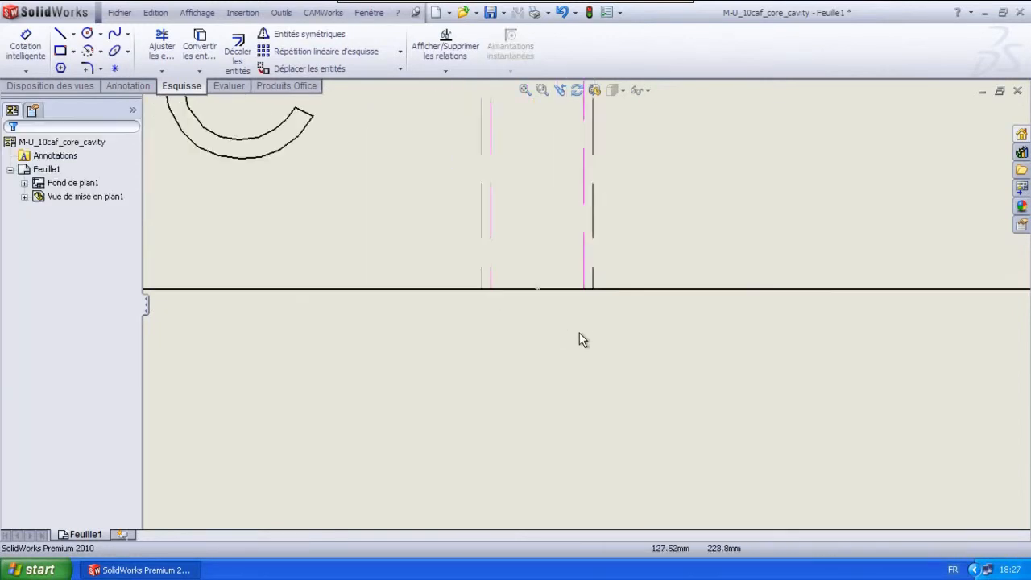
# - Draw a vertical construction line through the left Ajustage hole's axis, extending past the inner and outer edges
pyautogui.click(62, 34)
pyautogui.scroll(-2, 257, 315)
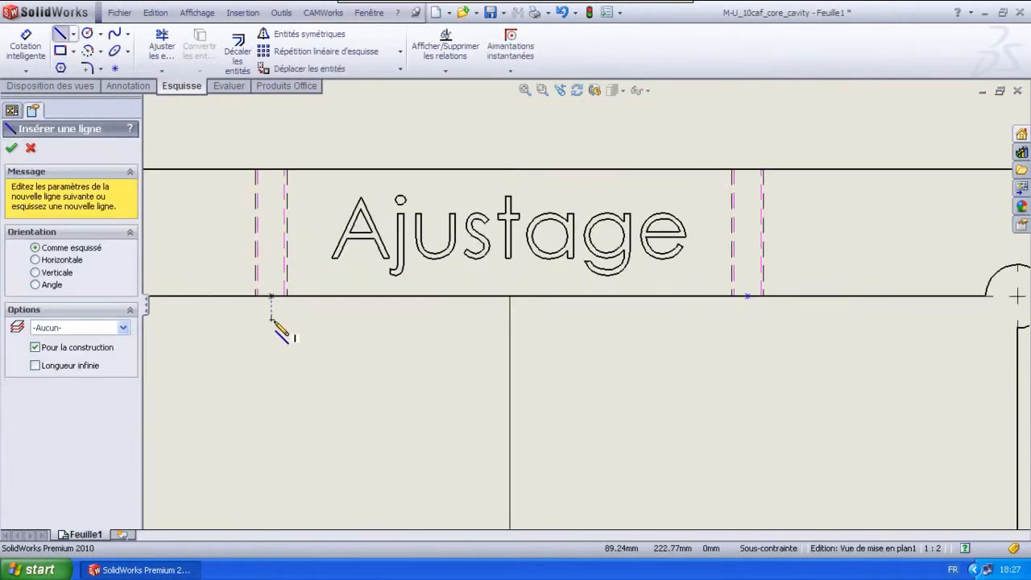
pyautogui.click(271, 320)
pyautogui.click(271, 140)
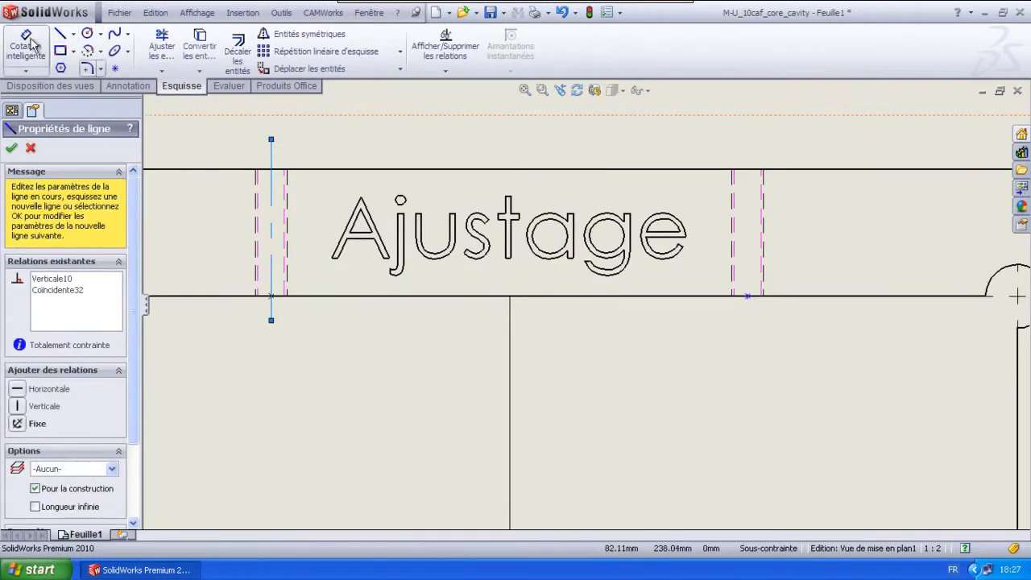
# - Draw a vertical construction line through the right Ajustage hole's axis, extending past the inner and outer edges
pyautogui.click(72, 35)
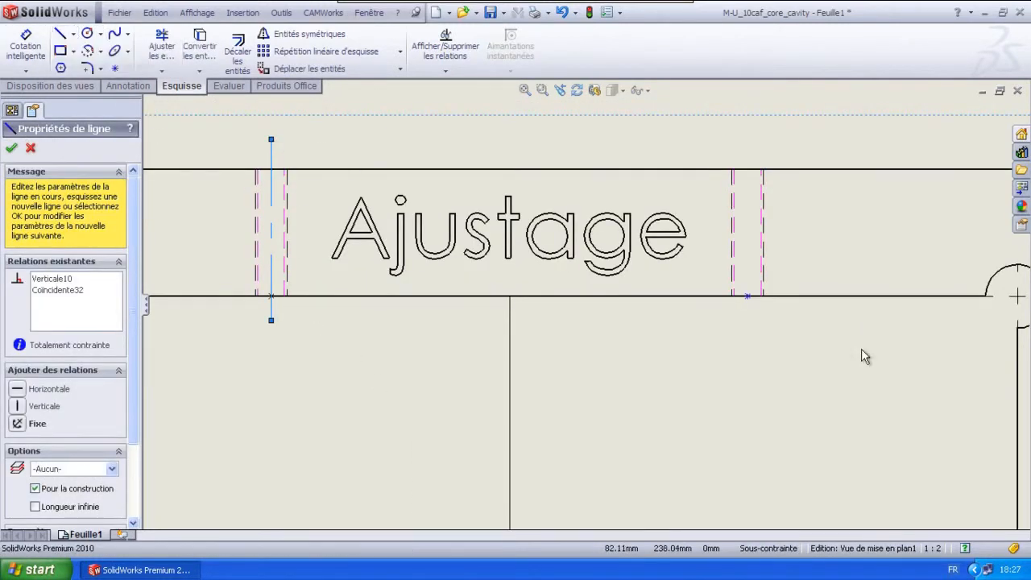
pyautogui.click(747, 327)
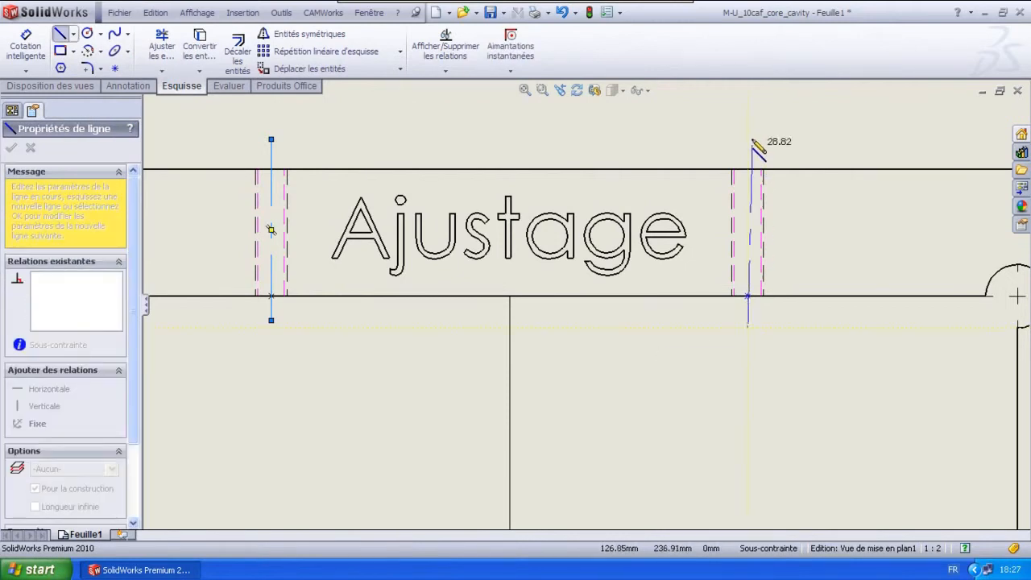
pyautogui.press('Escape')
# - Draw a horizontal construction line through the upper Serrage hole's axis, extending past the inner and outer edges
pyautogui.scroll(10, 469, 440)
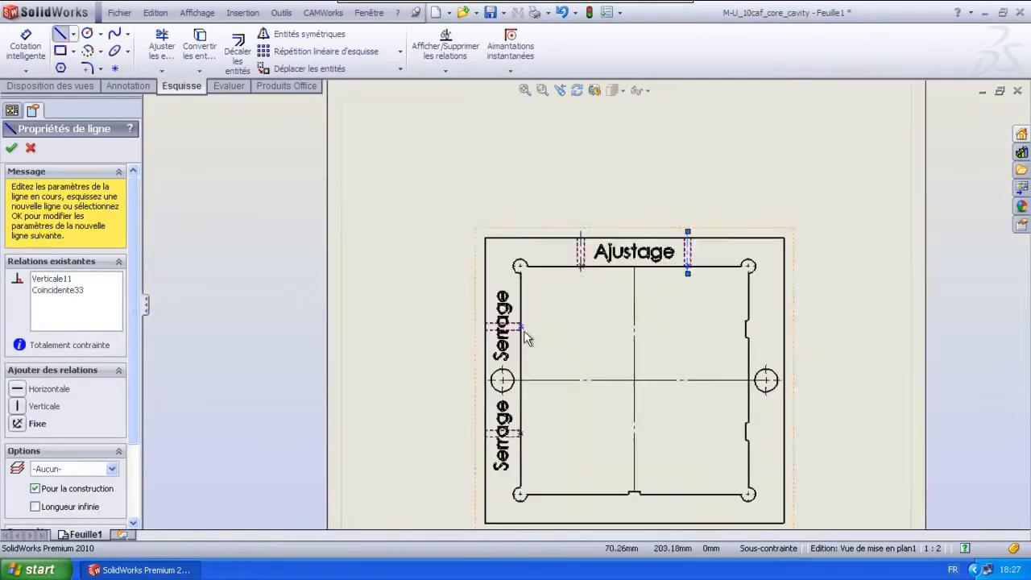
pyautogui.scroll(-10, 485, 348)
pyautogui.click(73, 35)
pyautogui.click(87, 66)
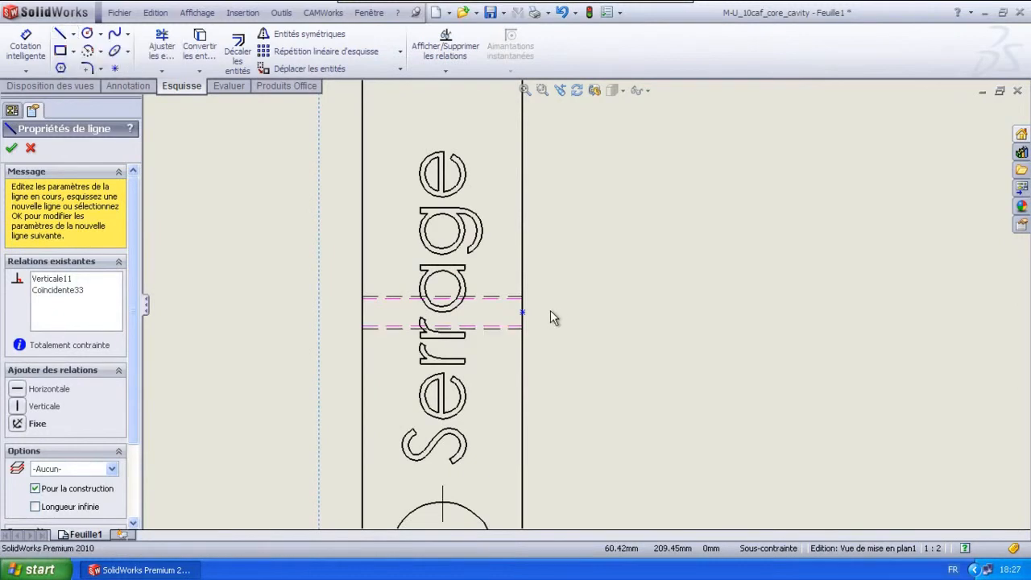
pyautogui.click(547, 312)
pyautogui.click(330, 314)
# - Draw a horizontal construction line about 36.8 mm long through the lower Serrage hole's axis, crossing the inner and outer edges
pyautogui.scroll(5, 619, 402)
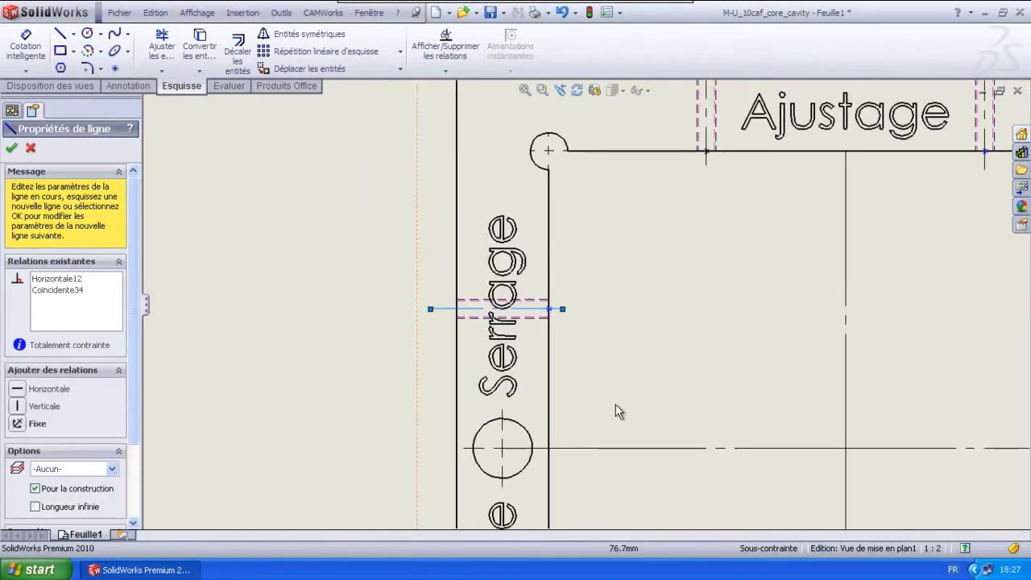
pyautogui.scroll(-3, 579, 425)
pyautogui.click(73, 34)
pyautogui.click(80, 67)
pyautogui.click(538, 397)
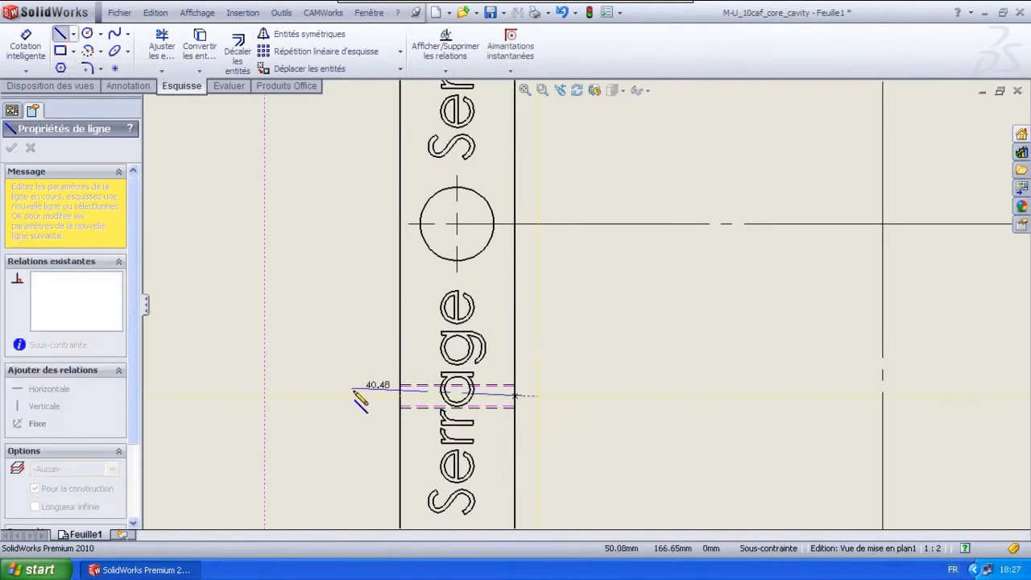
pyautogui.click(370, 397)
pyautogui.press('Escape')
# - Set up a model items import with axes as reference geometry and the entire model (Modèle entier) as source
pyautogui.scroll(6, 761, 360)
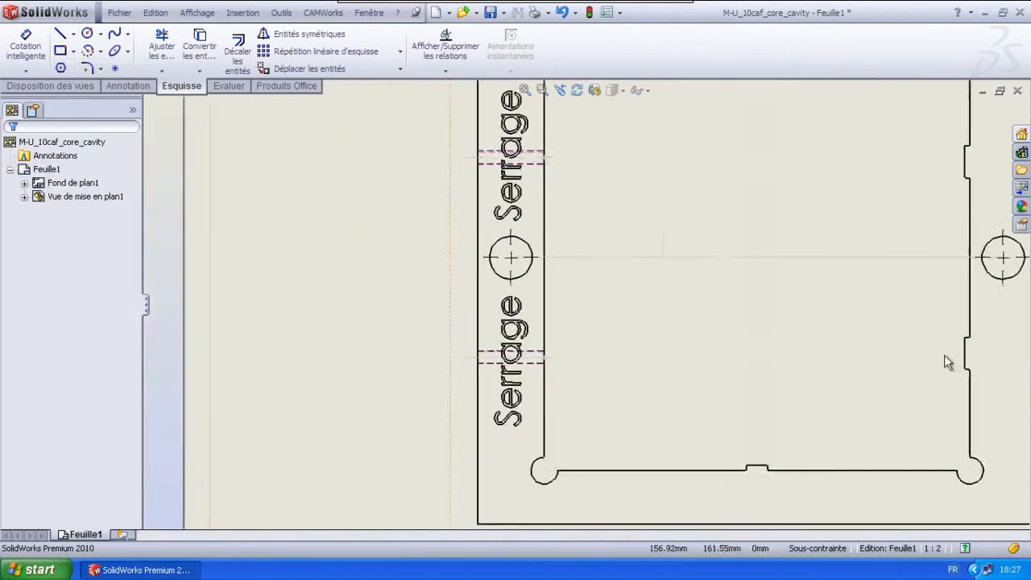
pyautogui.scroll(-1, 739, 227)
pyautogui.click(253, 14)
pyautogui.click(259, 34)
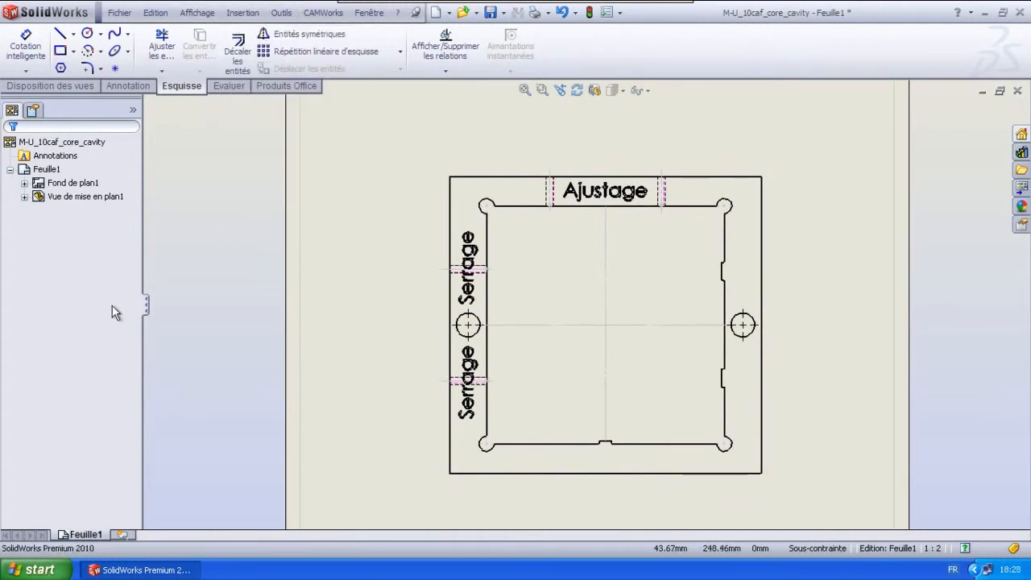
pyautogui.scroll(-3, 121, 378)
pyautogui.click(66, 362)
pyautogui.scroll(-7, 134, 417)
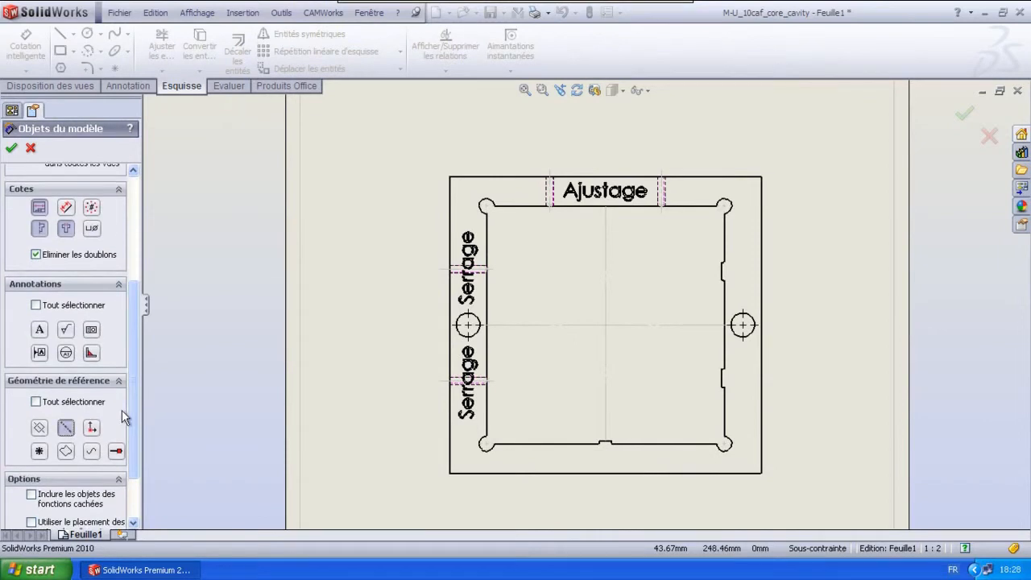
pyautogui.scroll(10, 134, 421)
pyautogui.click(112, 282)
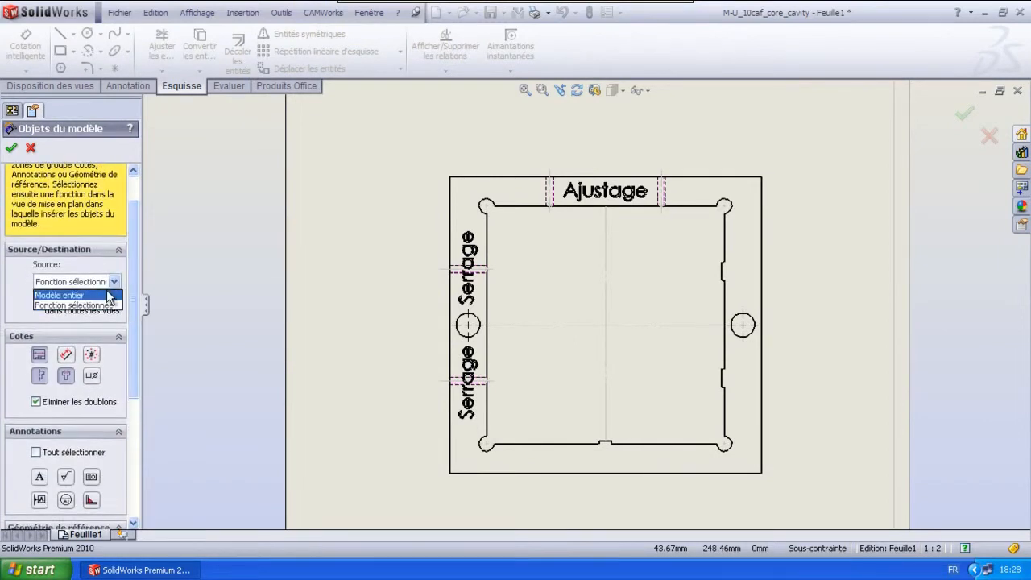
pyautogui.click(110, 297)
# - Include items from hidden features and import the model dimensions into the cavity view
pyautogui.scroll(-8, 137, 322)
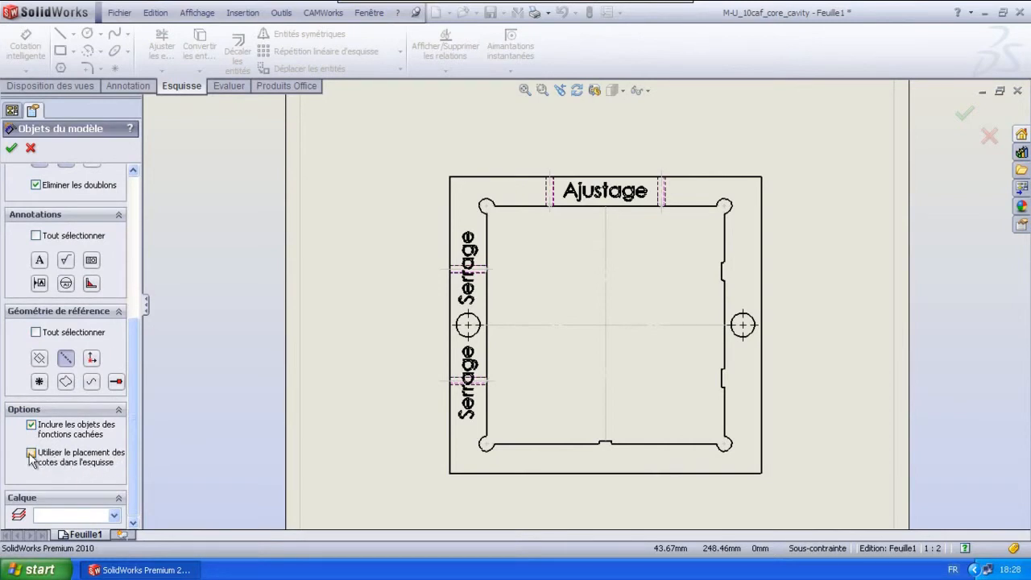
pyautogui.scroll(8, 133, 403)
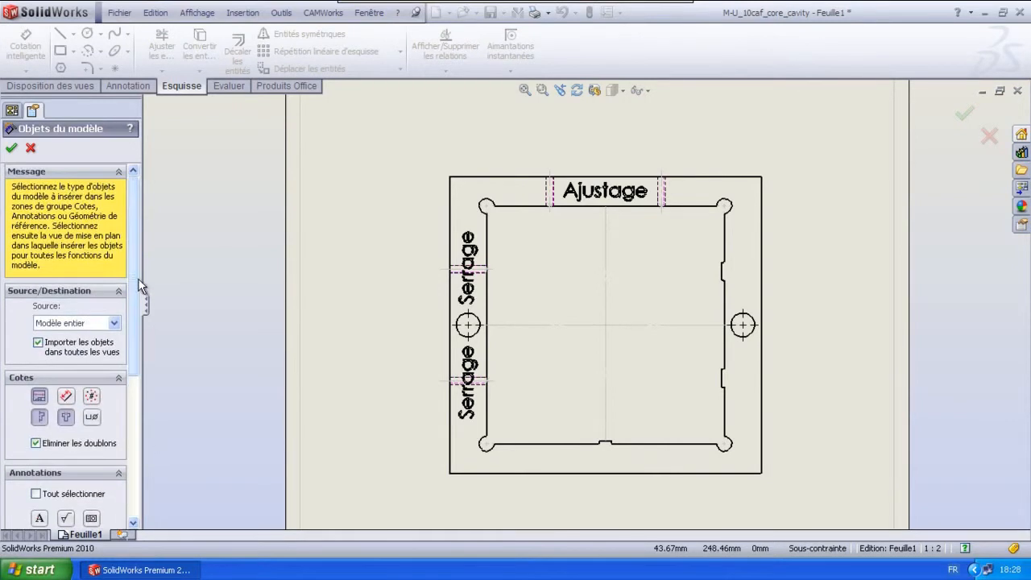
pyautogui.click(680, 413)
pyautogui.click(11, 148)
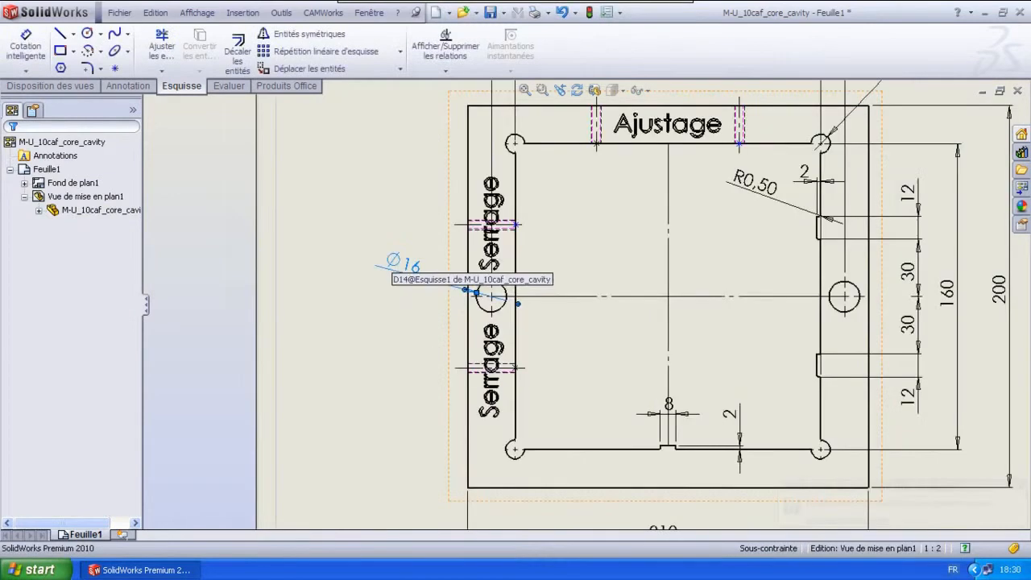
# - Reposition the R0,50 radius dimension inside the cavity so its text sits below the upper right notch
pyautogui.moveTo(746, 201); pyautogui.dragTo(759, 247)
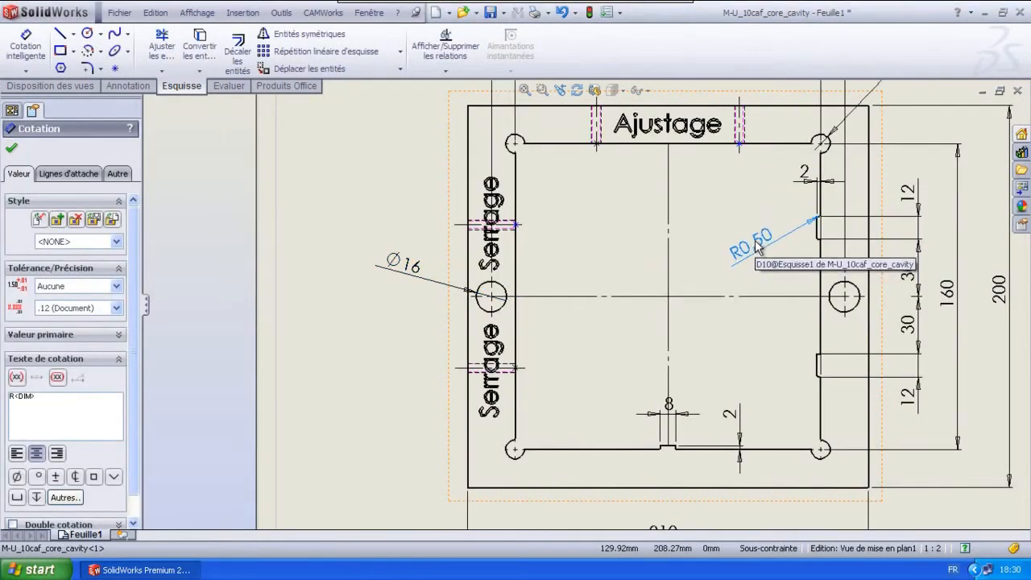
pyautogui.click(347, 367)
# - Dimension the lower Serrage hole's thread diameter, placing the text outside the plate's left edge
pyautogui.click(26, 46)
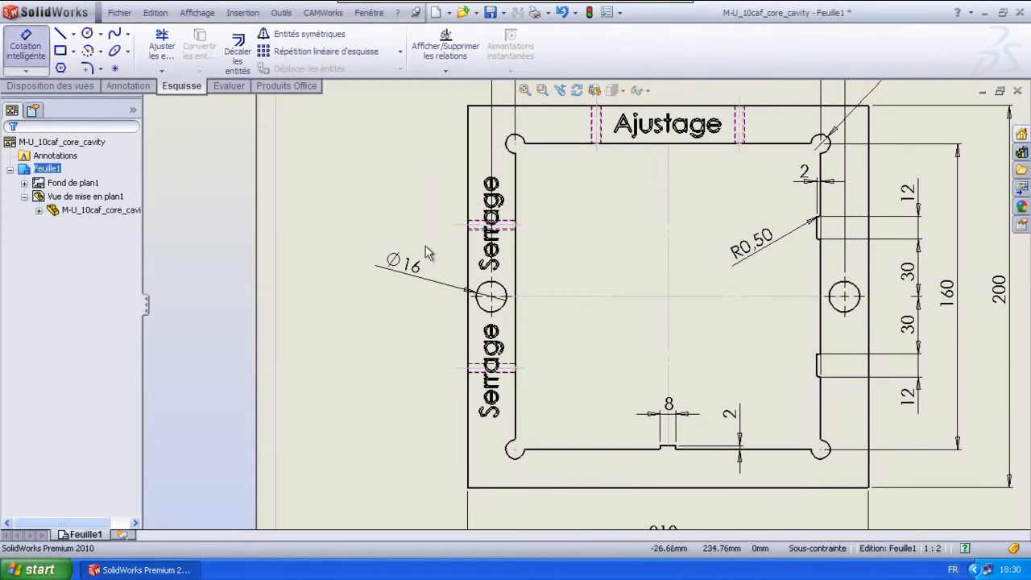
pyautogui.scroll(5, 475, 365)
pyautogui.click(459, 356)
pyautogui.click(465, 385)
pyautogui.scroll(4, 392, 395)
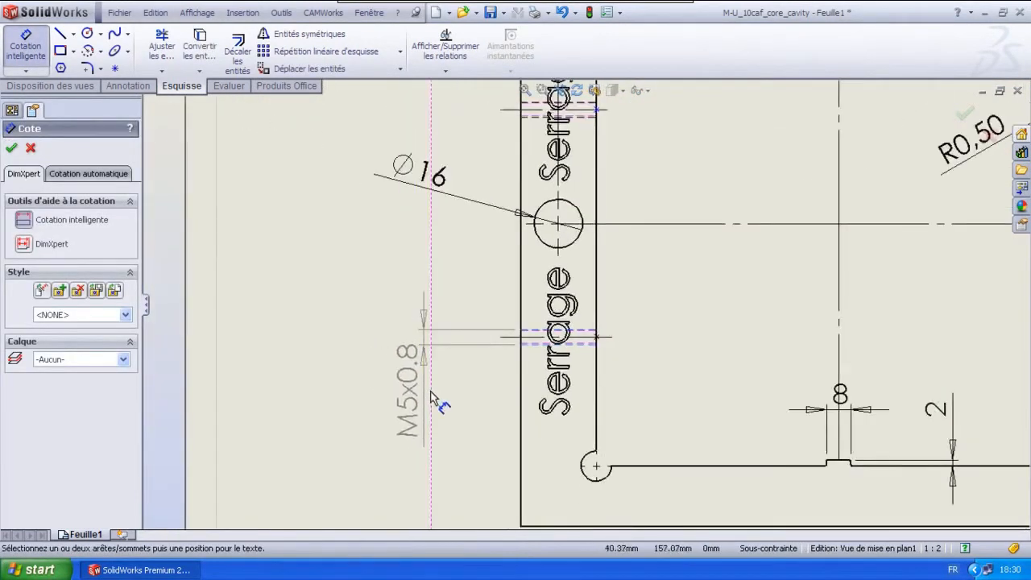
pyautogui.click(429, 399)
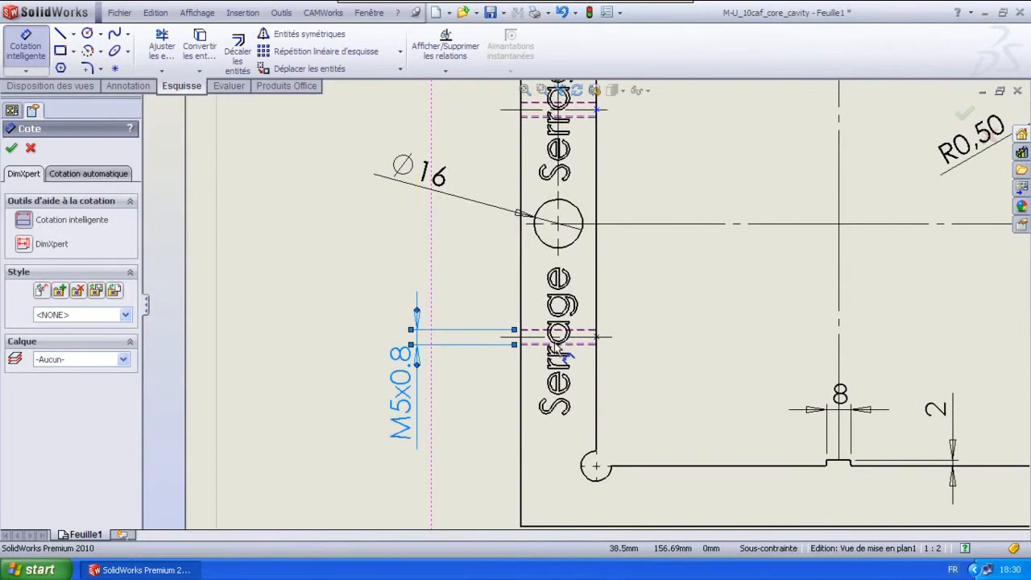
# - Dimension the distance from the lower Serrage hole's axis to the horizontal centerline, placing it inside the cavity
pyautogui.click(606, 336)
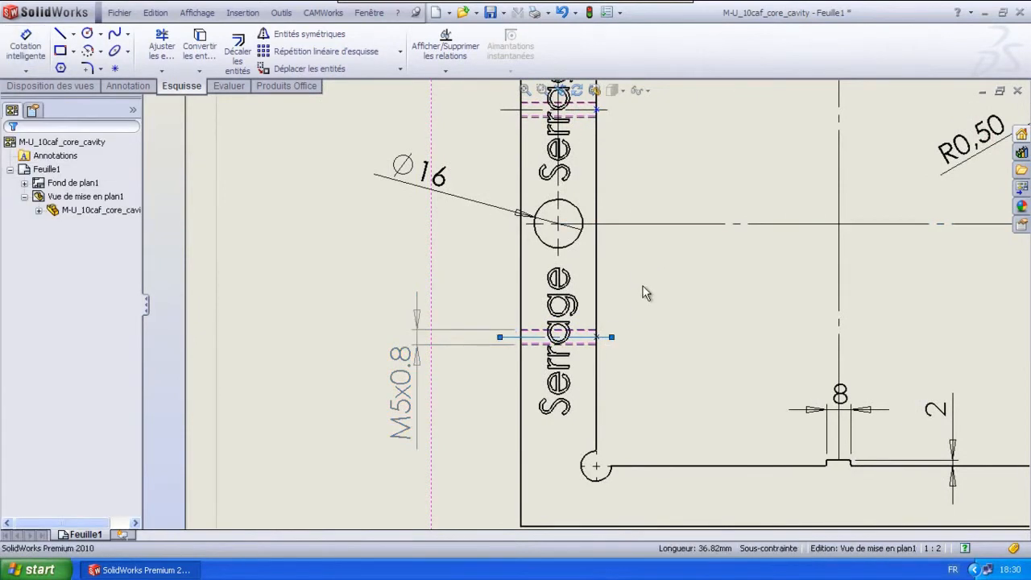
pyautogui.click(14, 44)
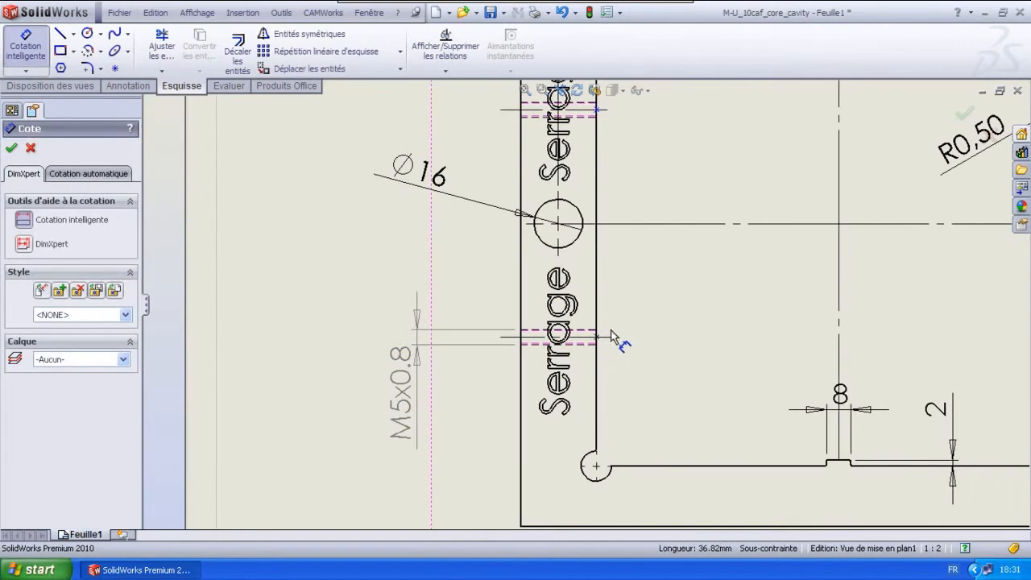
pyautogui.scroll(-4, 608, 322)
pyautogui.click(598, 368)
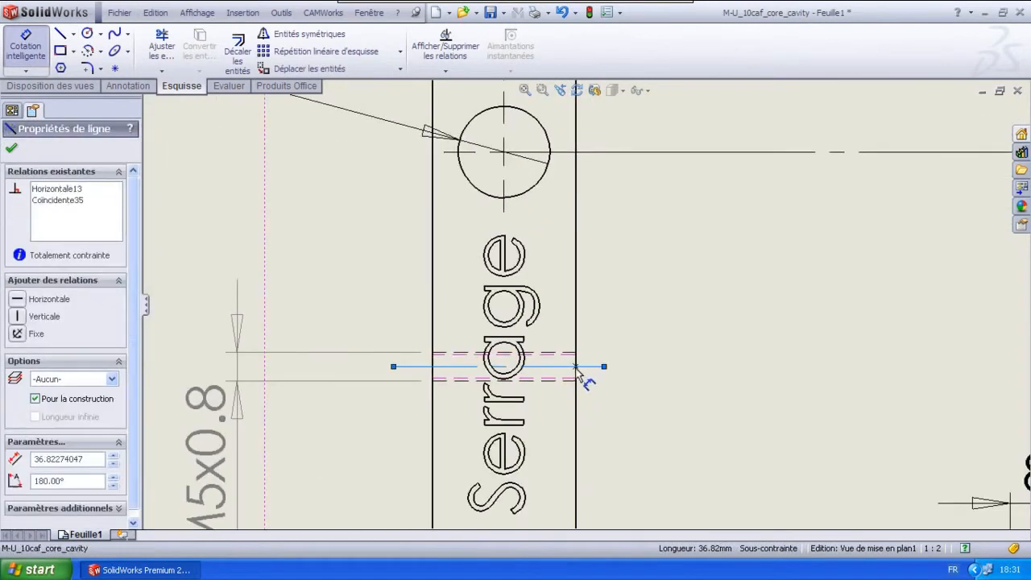
pyautogui.click(646, 152)
pyautogui.click(699, 256)
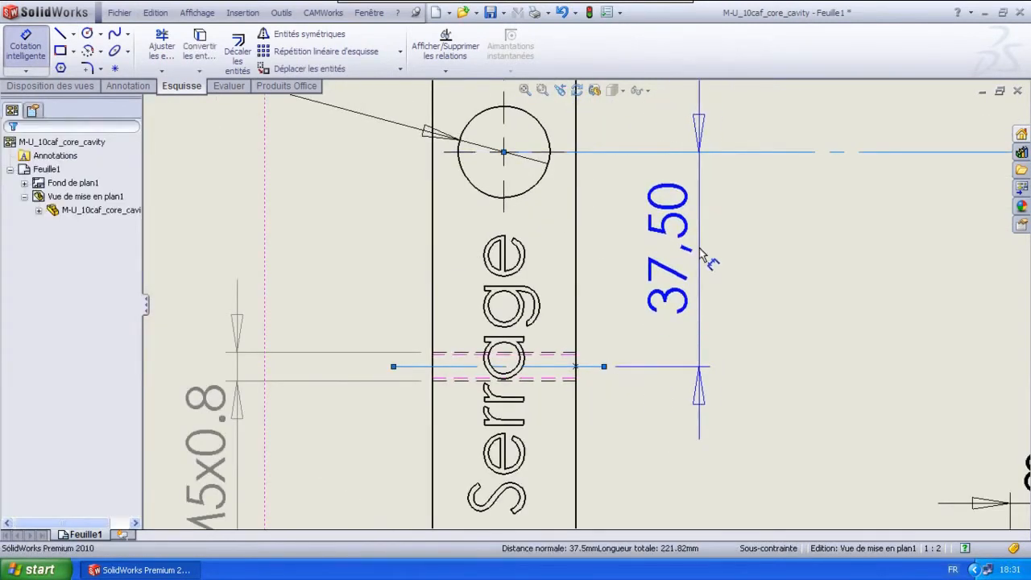
pyautogui.click(745, 170)
# - Change the lower Serrage hole's thread dimension text to 4*M<DIM>x0.8 (milieu ép)
pyautogui.scroll(6, 740, 170)
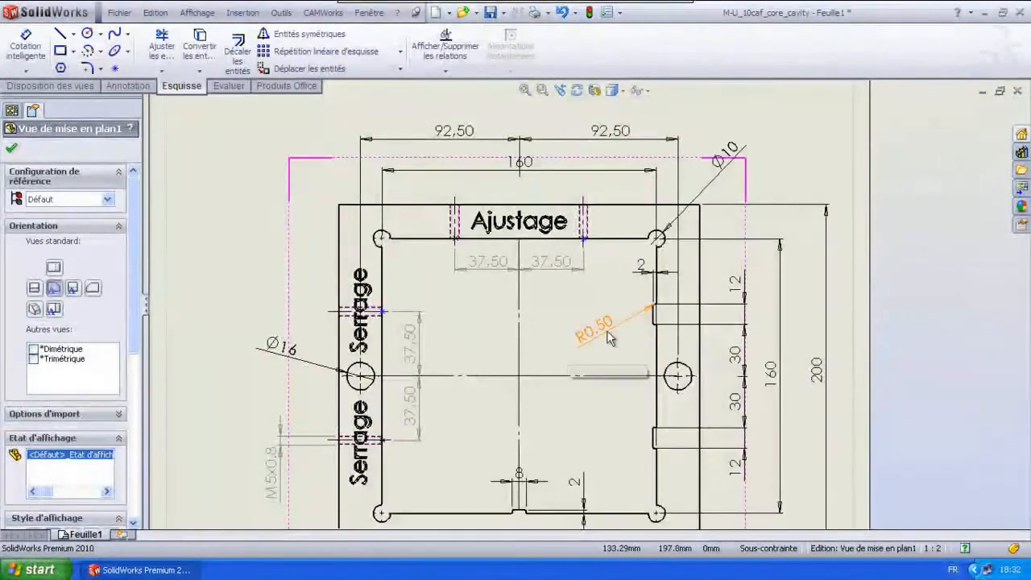
pyautogui.scroll(-1, 606, 332)
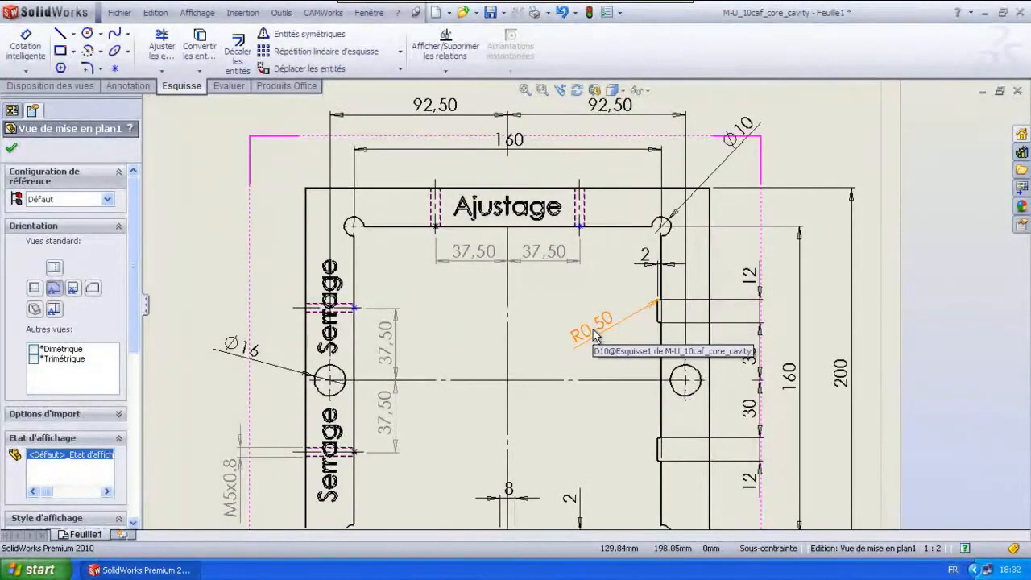
pyautogui.scroll(3, 595, 337)
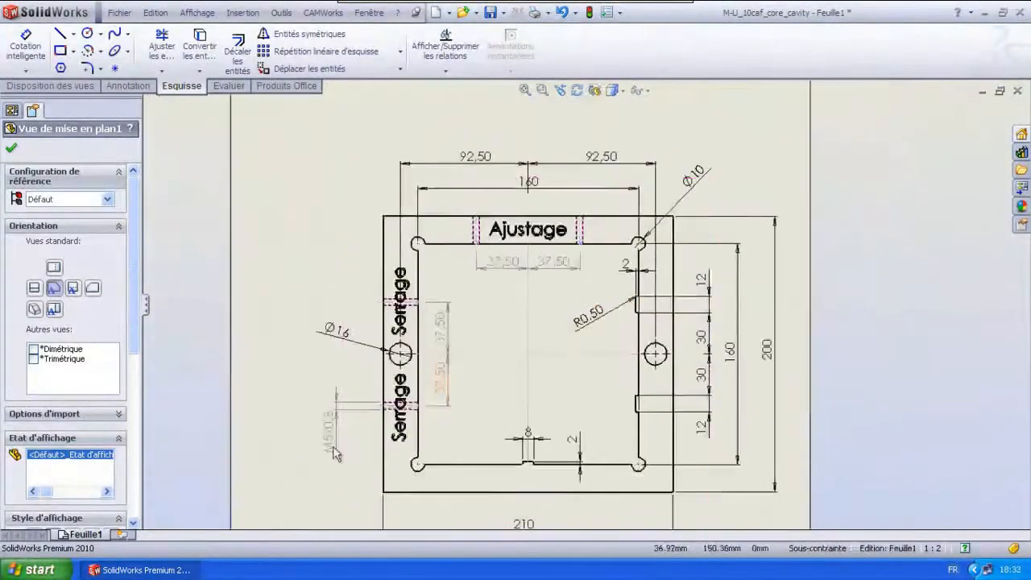
pyautogui.click(333, 445)
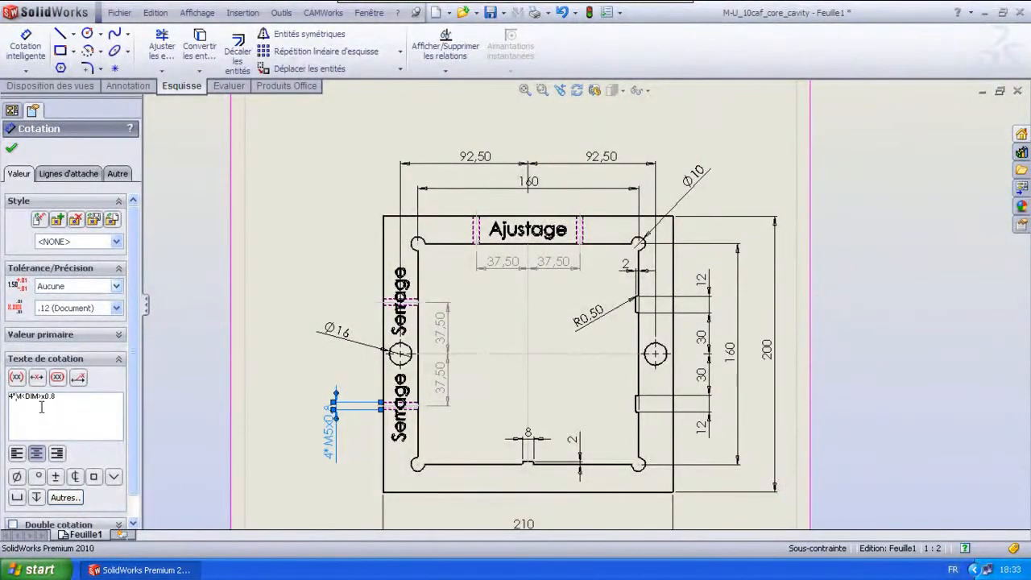
pyautogui.click(70, 396)
pyautogui.write('(milieu ép.)')
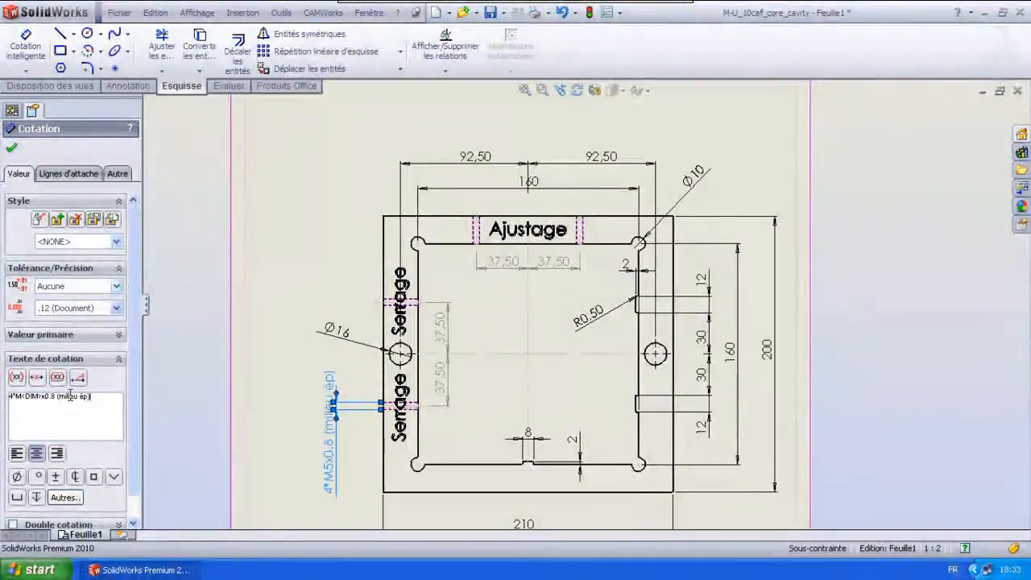
pyautogui.click(11, 148)
# - Move the lower Serrage hole's thread dimension text further down, below its extension lines
pyautogui.moveTo(329, 439); pyautogui.dragTo(333, 486)
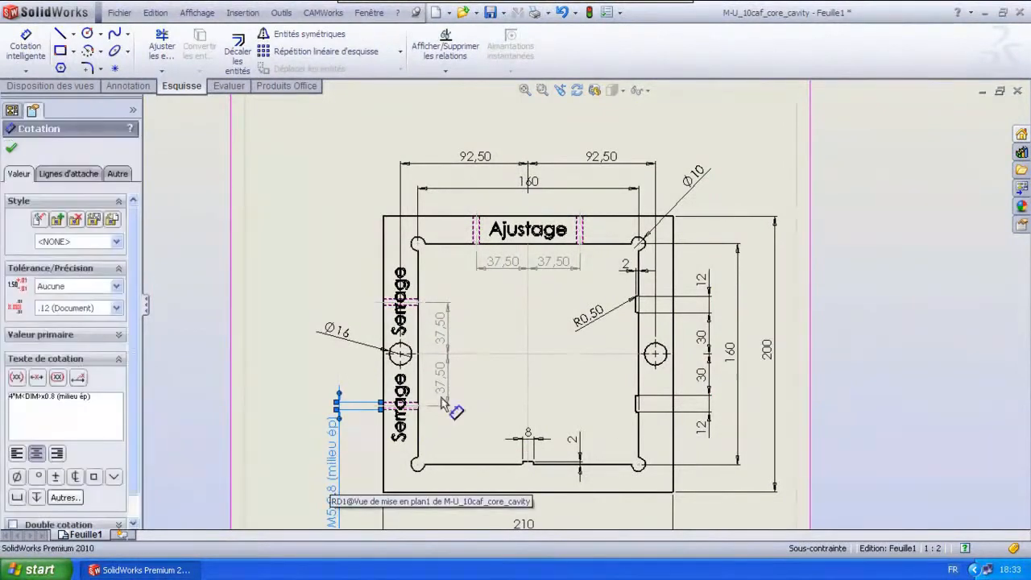
pyautogui.scroll(1, 449, 380)
pyautogui.press('Escape')
# - Prefix the diameter dimension of the large hole between the Serrage texts with 2*
pyautogui.scroll(-2, 546, 468)
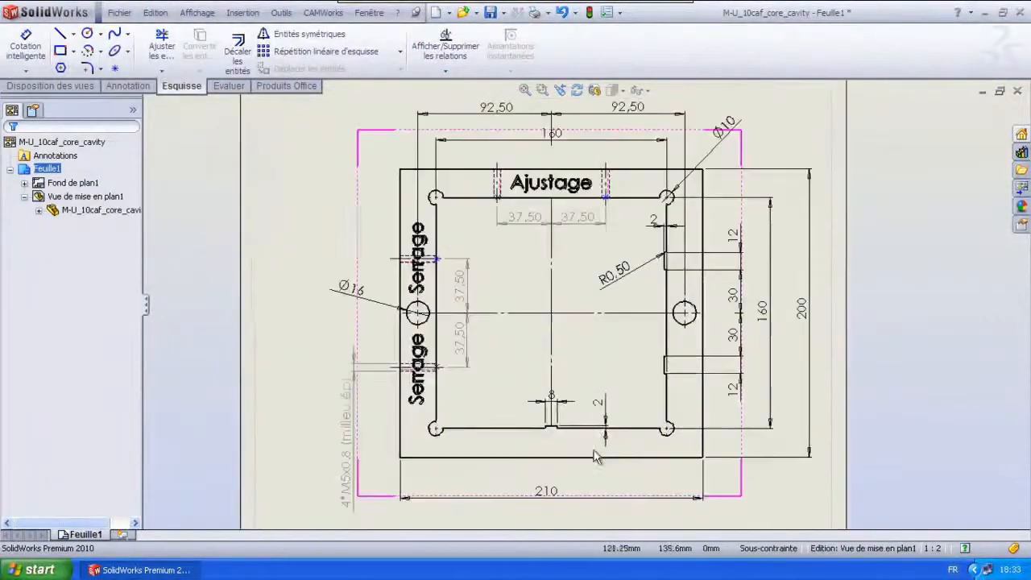
pyautogui.scroll(1, 624, 248)
pyautogui.scroll(-1, 624, 247)
pyautogui.scroll(-2, 693, 251)
pyautogui.click(263, 320)
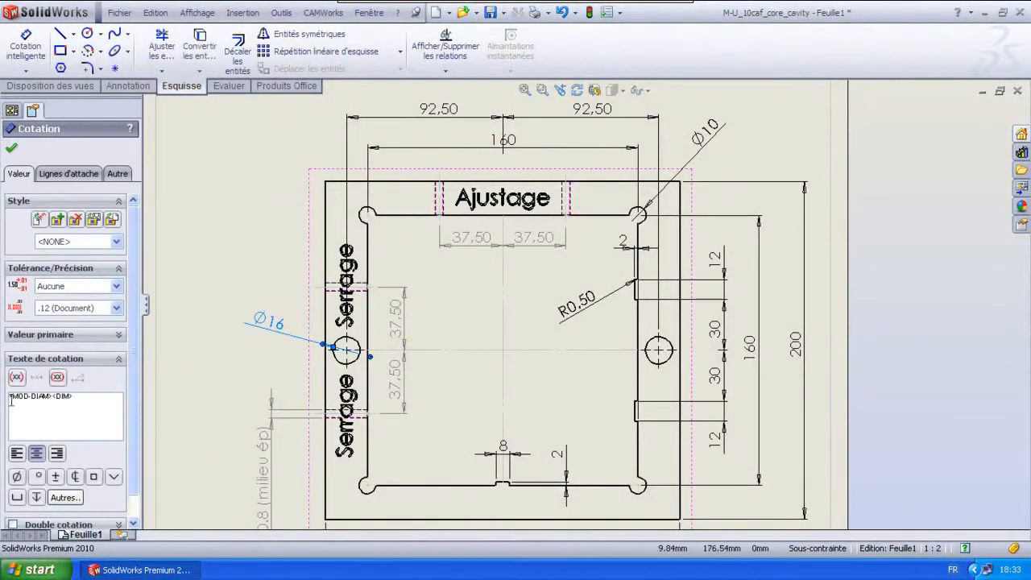
pyautogui.write('*')
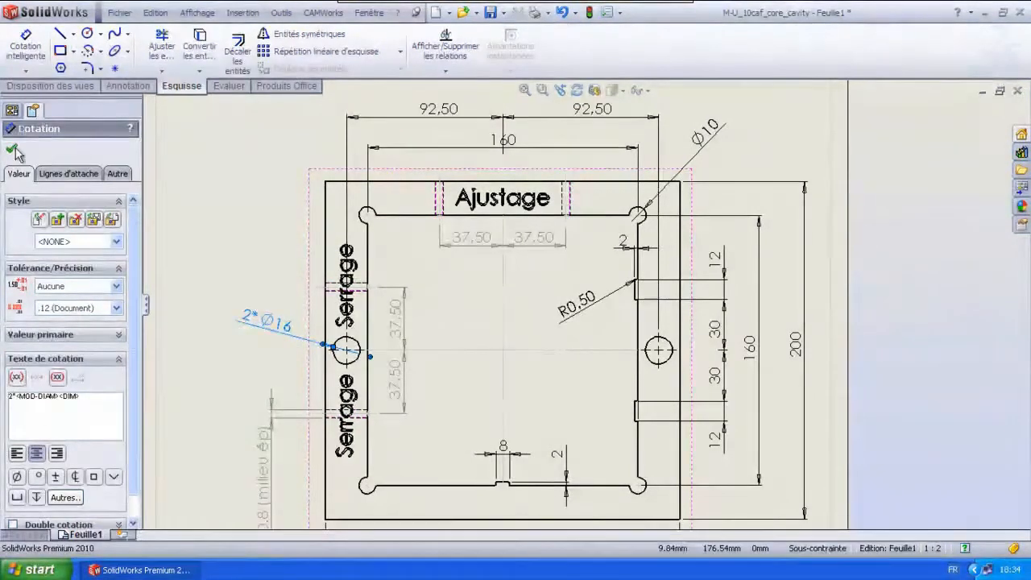
pyautogui.press('Escape')
# - Prefix the R0,50 radius dimension with 12* and the corner relief circle's diameter dimension with 4*
pyautogui.click(561, 318)
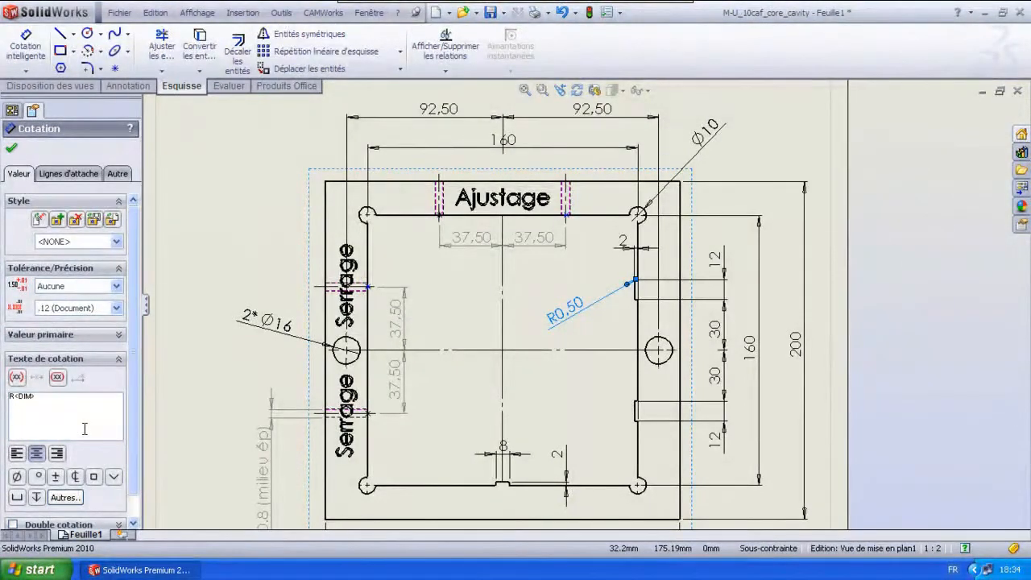
pyautogui.write('12*')
pyautogui.click(600, 349)
pyautogui.click(704, 134)
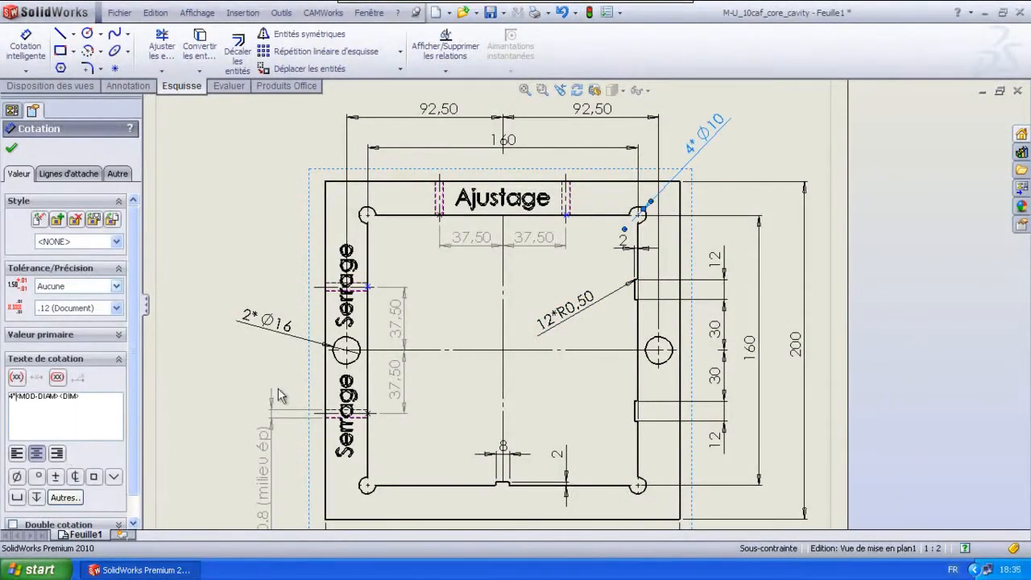
pyautogui.click(815, 429)
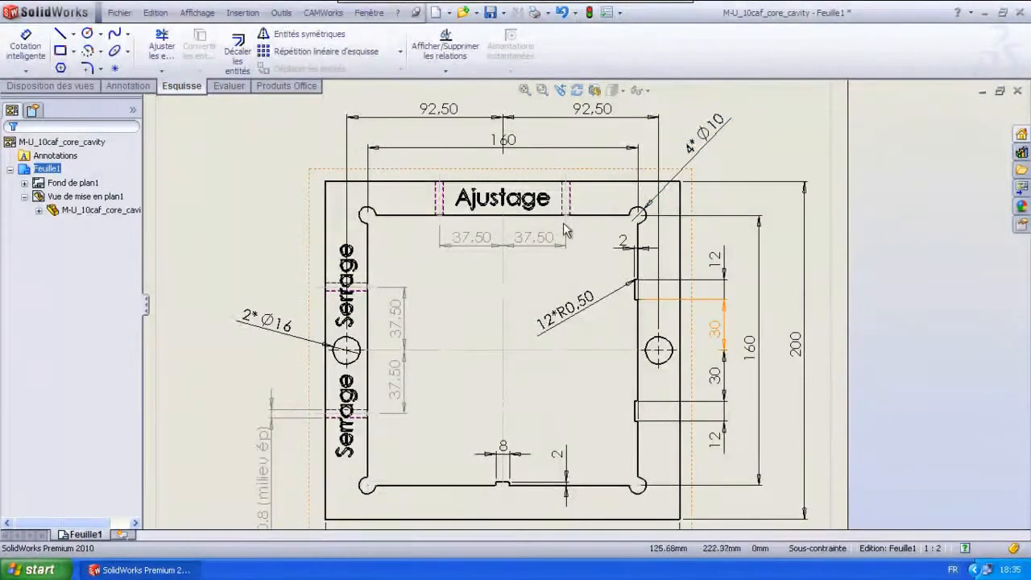
# - Apply a fit-with-tolerance to the 2*Ø16 hole diameter dimension, using hole fit P6
pyautogui.click(264, 322)
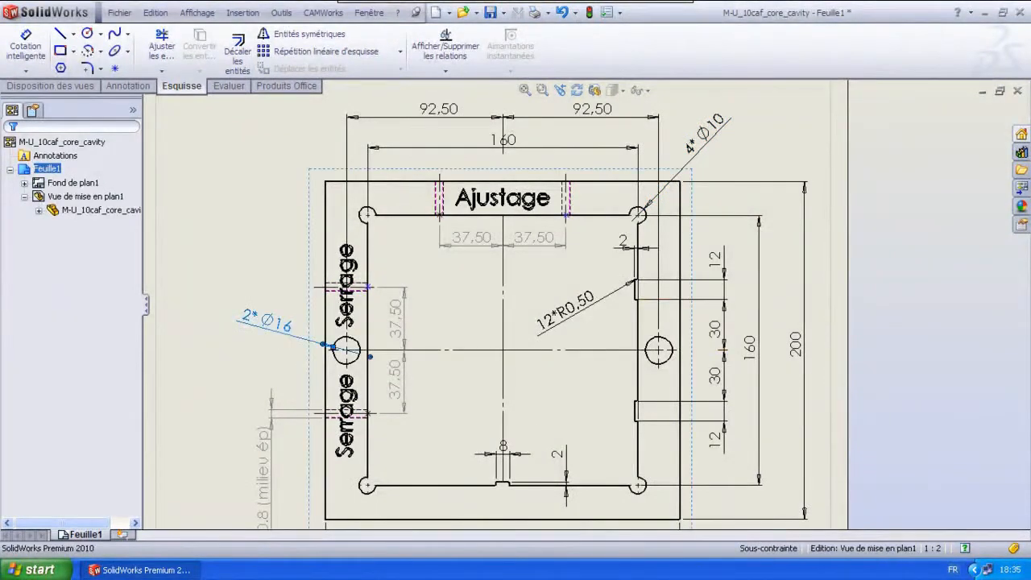
pyautogui.doubleClick(277, 329)
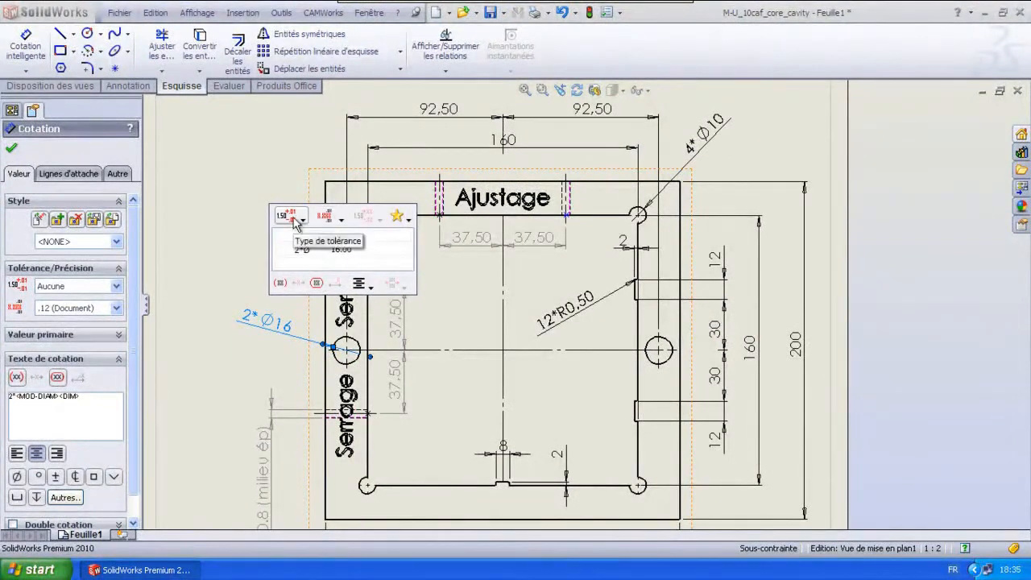
pyautogui.click(296, 224)
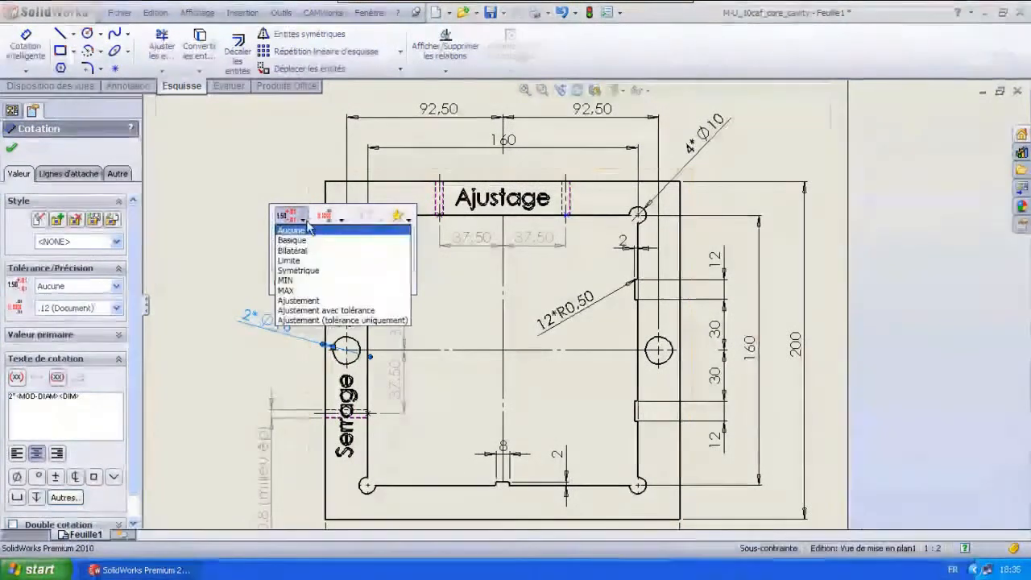
pyautogui.click(328, 313)
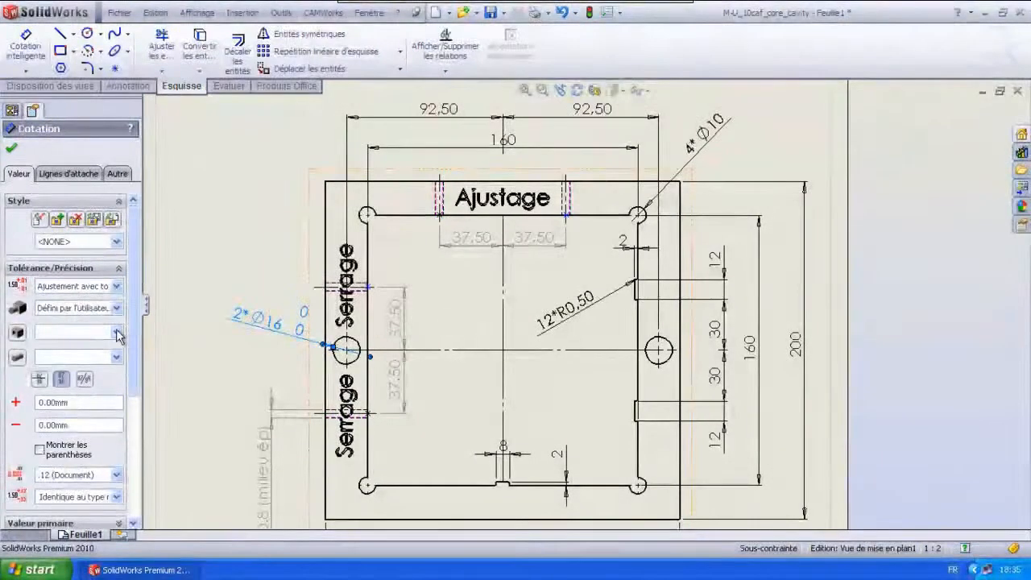
pyautogui.click(117, 333)
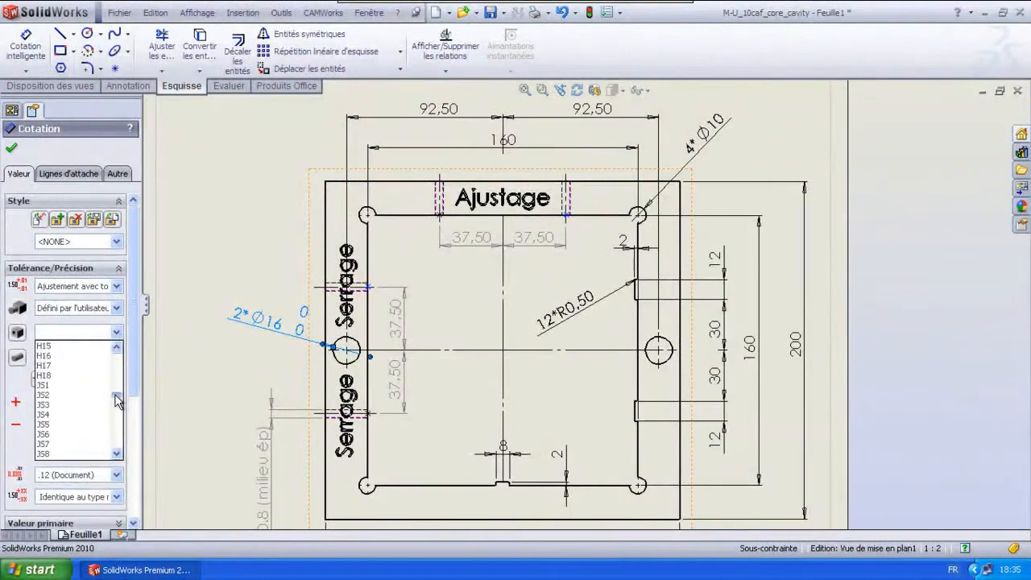
pyautogui.click(48, 424)
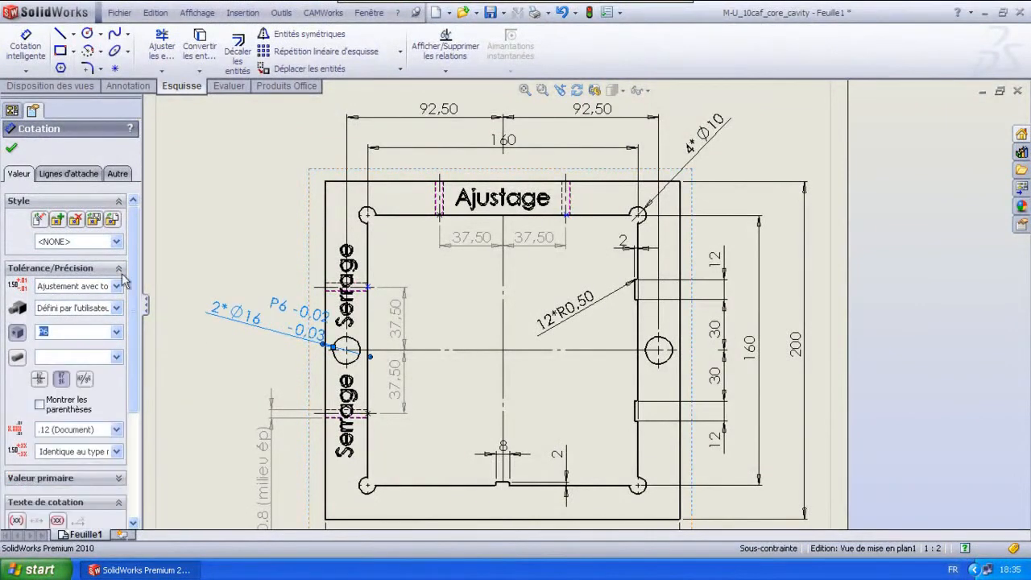
pyautogui.click(164, 257)
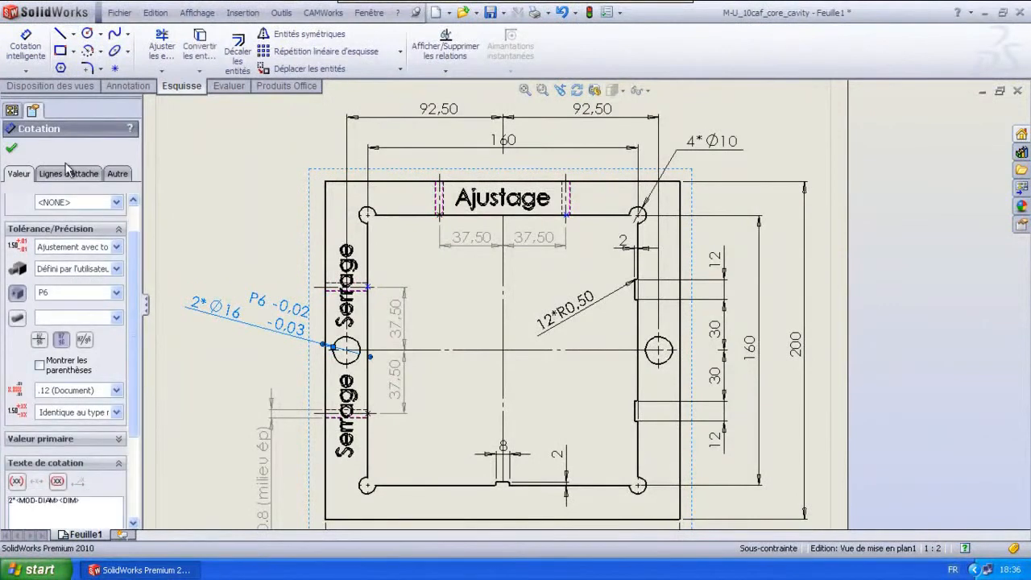
# - Give the 2*Ø16 and 12*R0,50 dimensions a custom text position with horizontal text on a bent leader
pyautogui.click(69, 173)
pyautogui.click(13, 453)
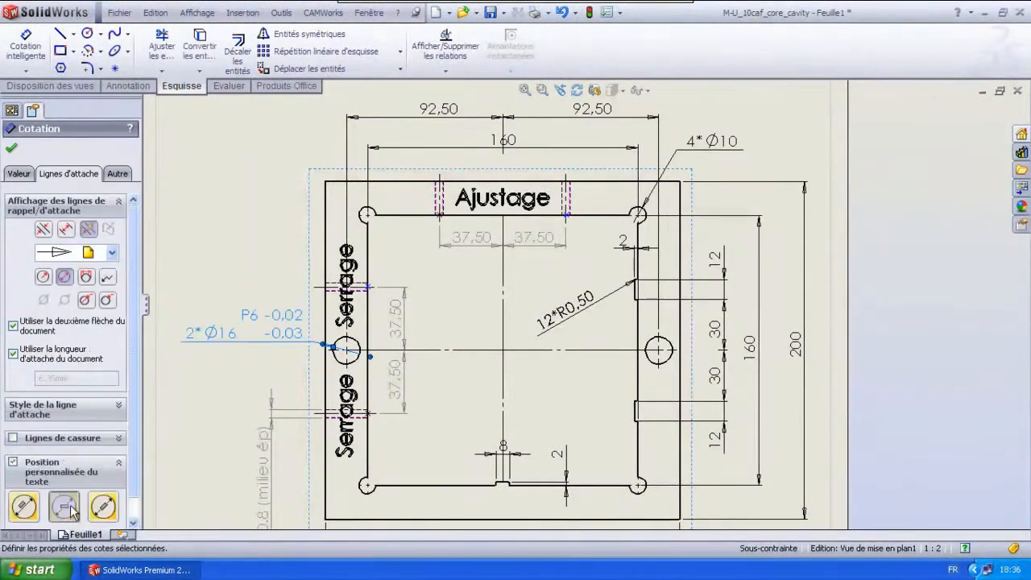
pyautogui.click(65, 506)
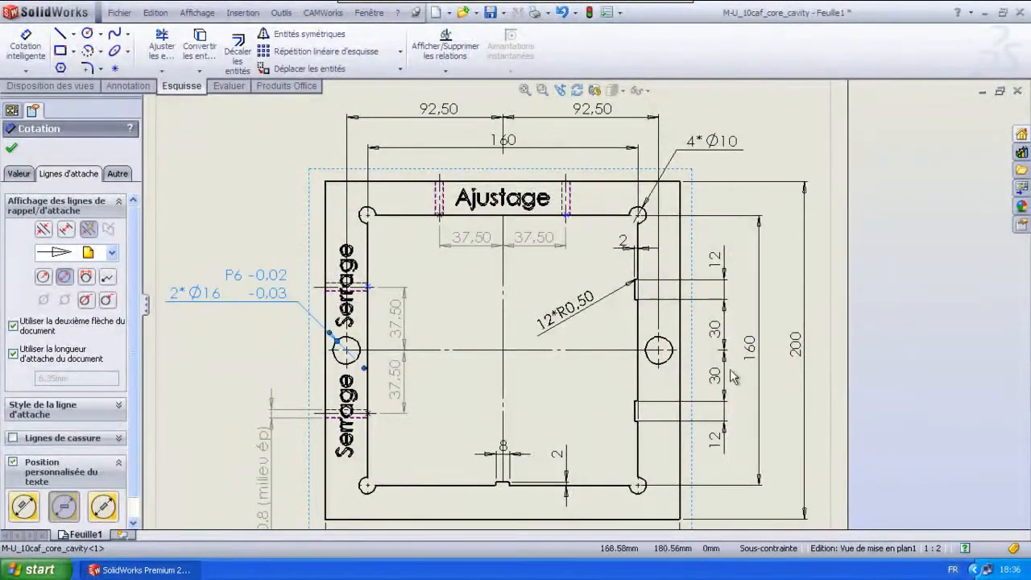
pyautogui.click(564, 309)
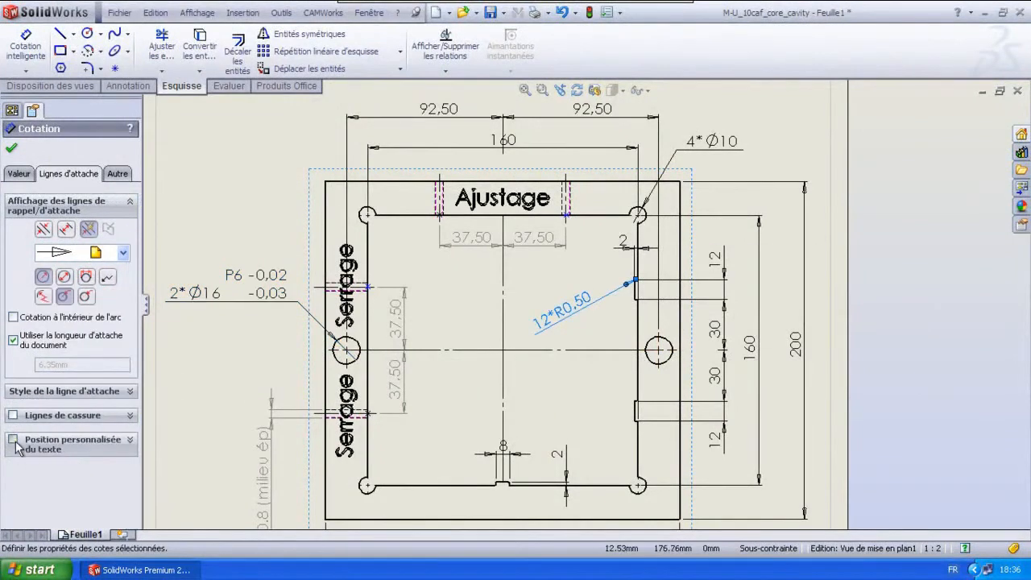
pyautogui.click(13, 440)
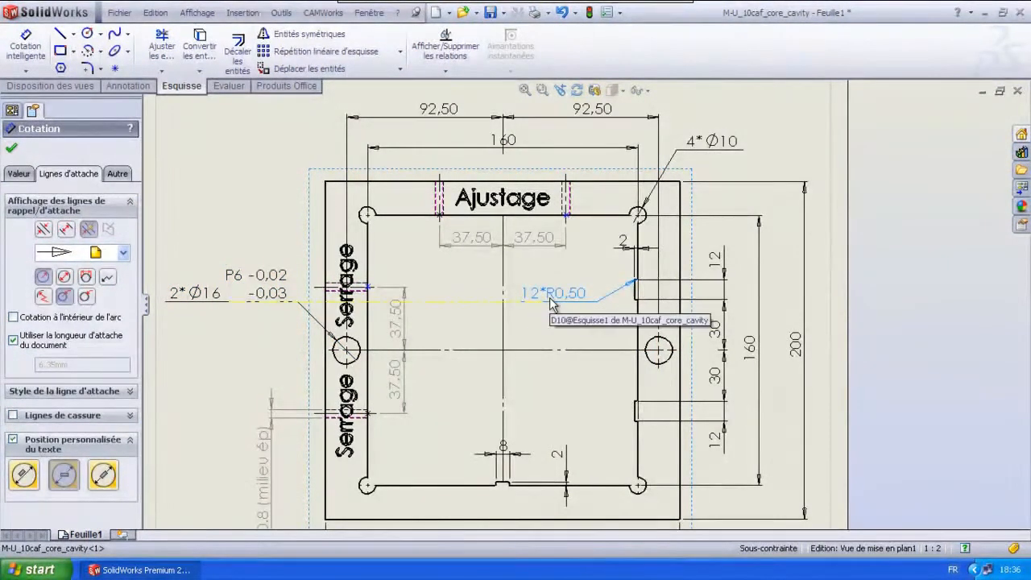
pyautogui.scroll(4, 768, 310)
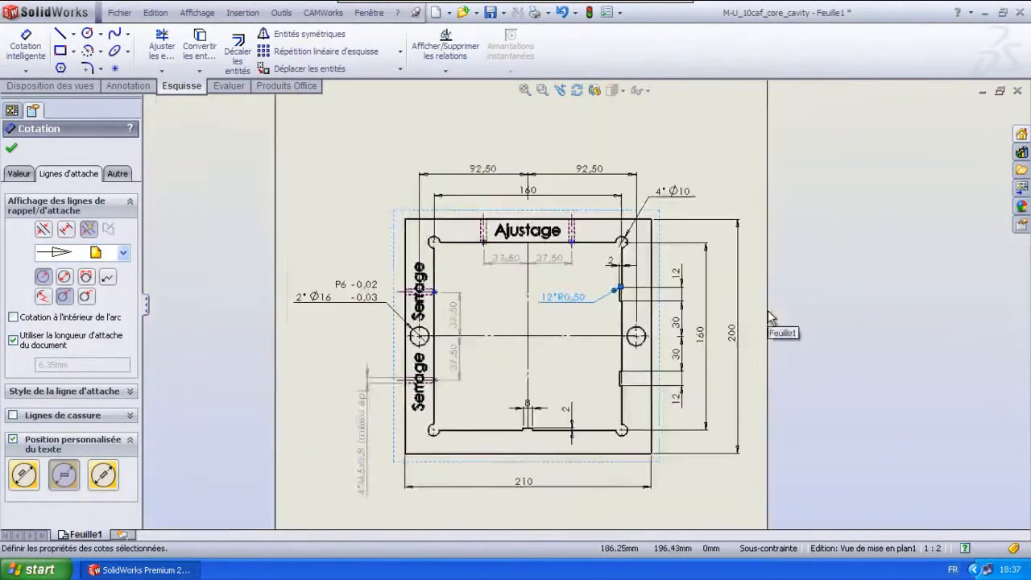
pyautogui.click(314, 177)
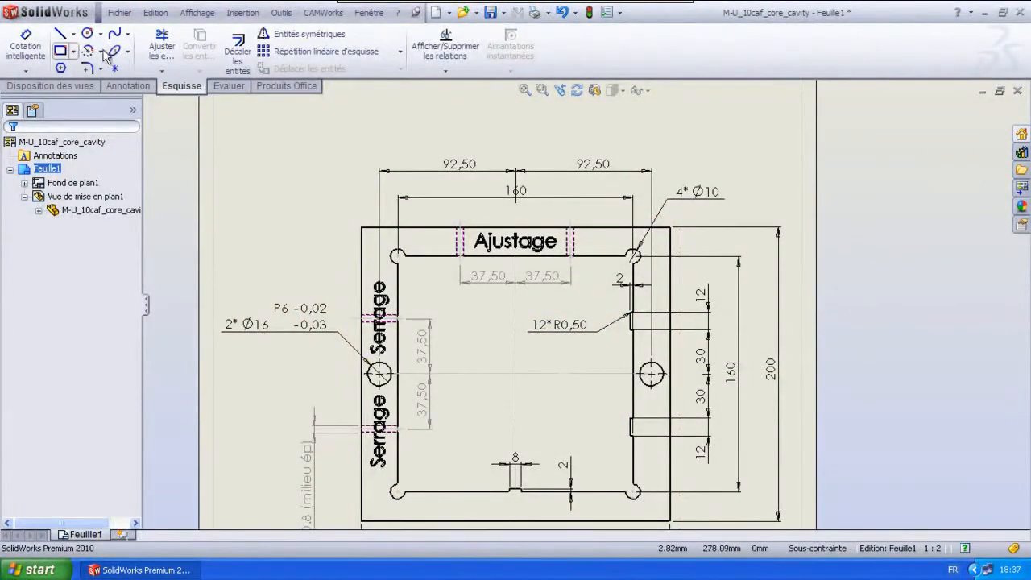
# - Add the note "3*gravure prof 0.75" outside the plate with a leader attached to the upper Serrage engraving
pyautogui.click(127, 85)
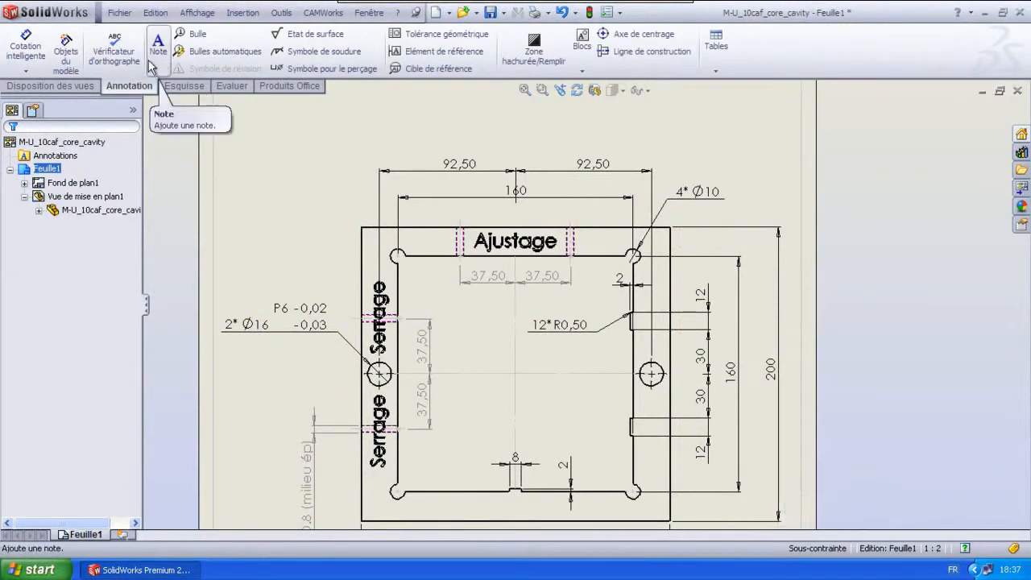
pyautogui.click(158, 46)
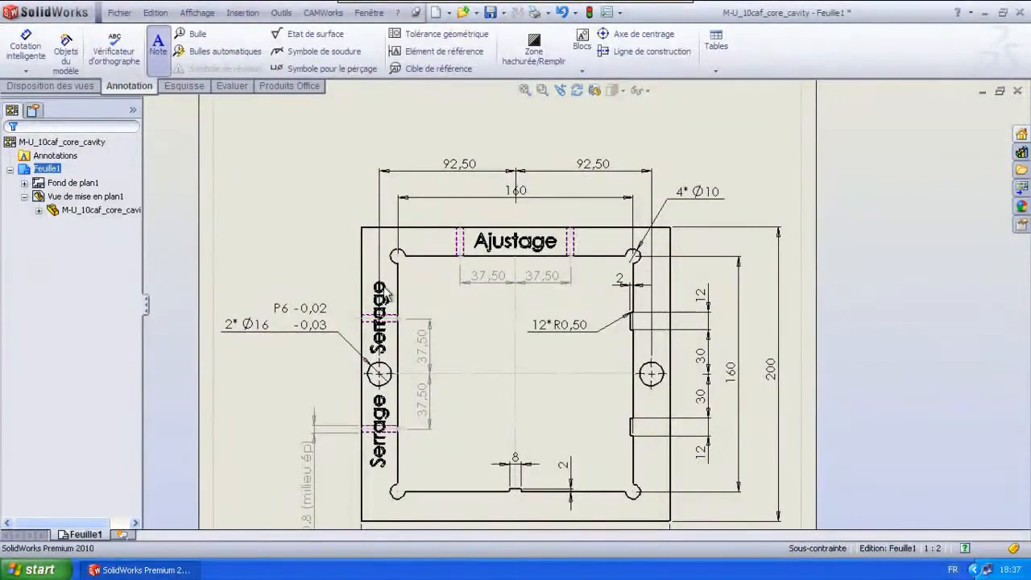
pyautogui.scroll(-5, 386, 292)
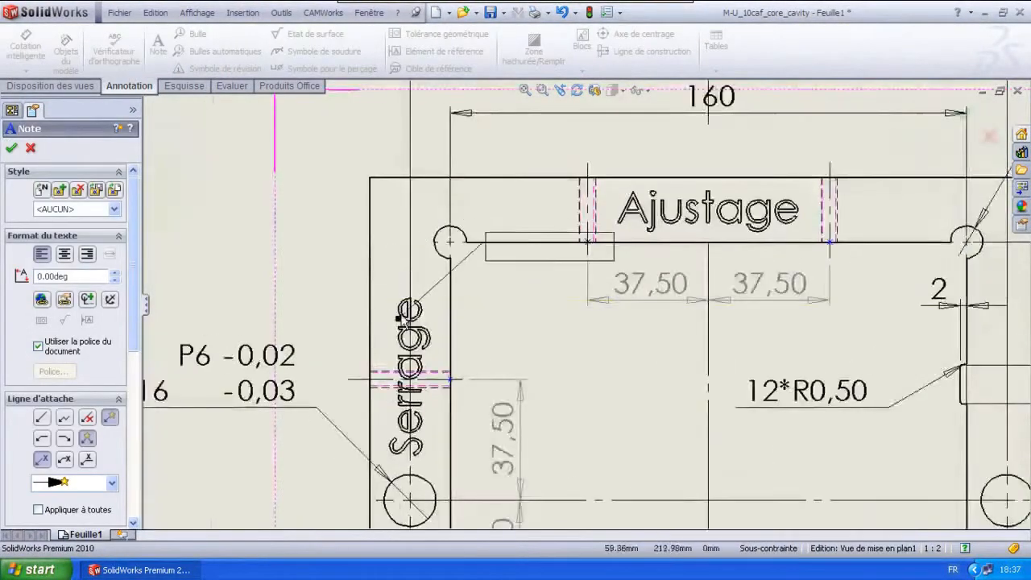
pyautogui.scroll(3, 277, 234)
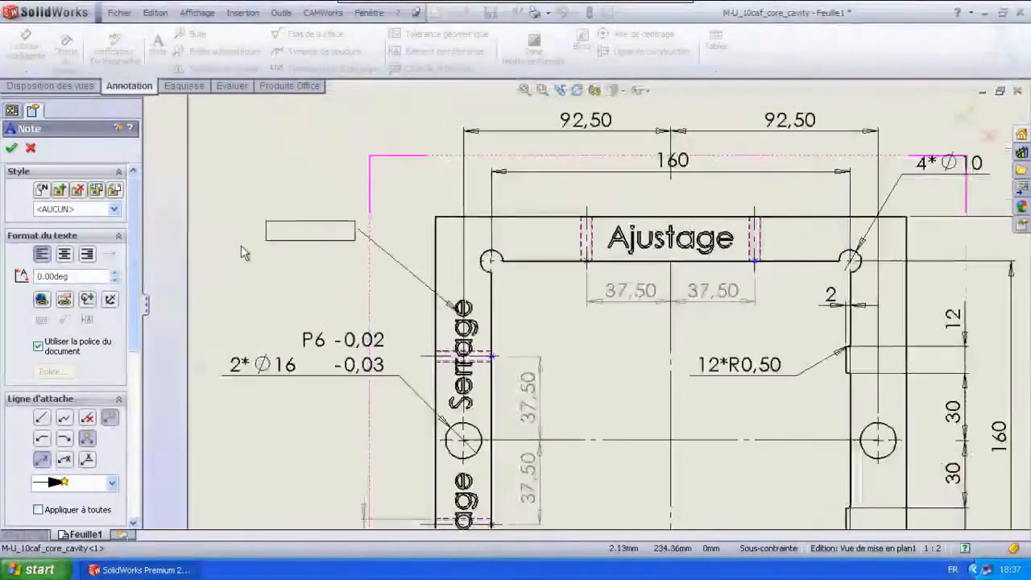
pyautogui.click(288, 264)
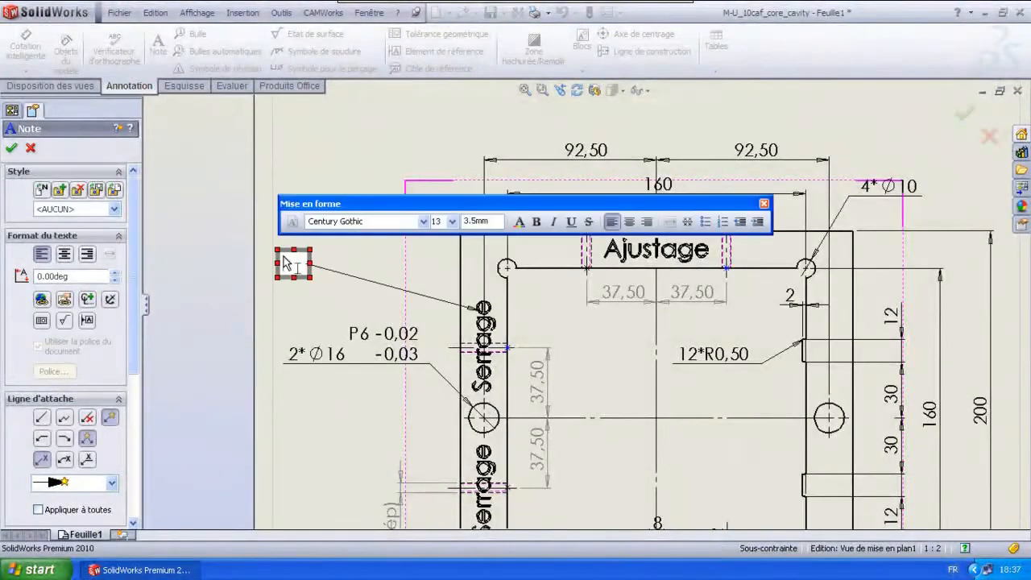
pyautogui.write('3*gravure prof 0.75')
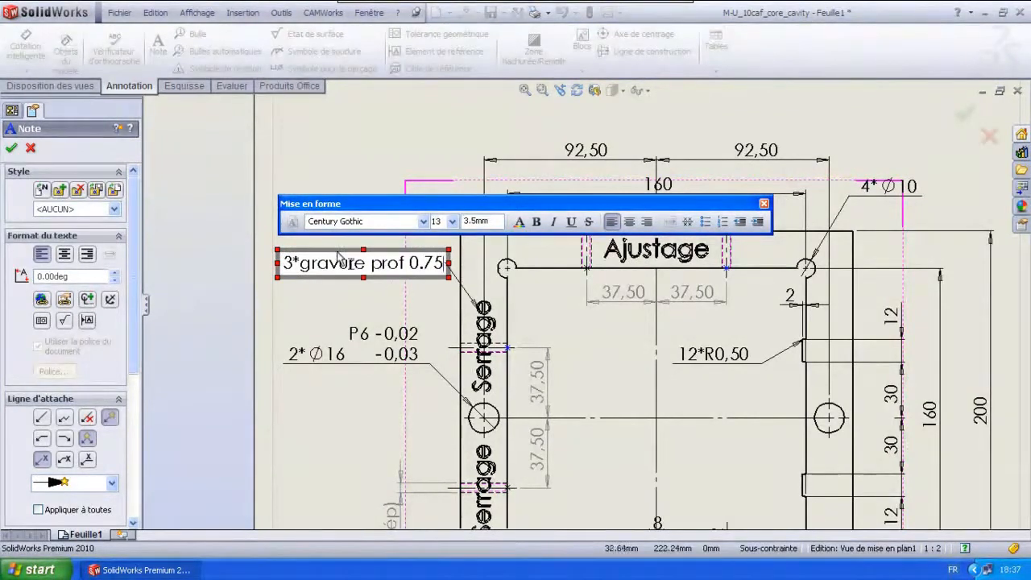
pyautogui.click(373, 159)
pyautogui.press('Escape')
pyautogui.click(392, 267)
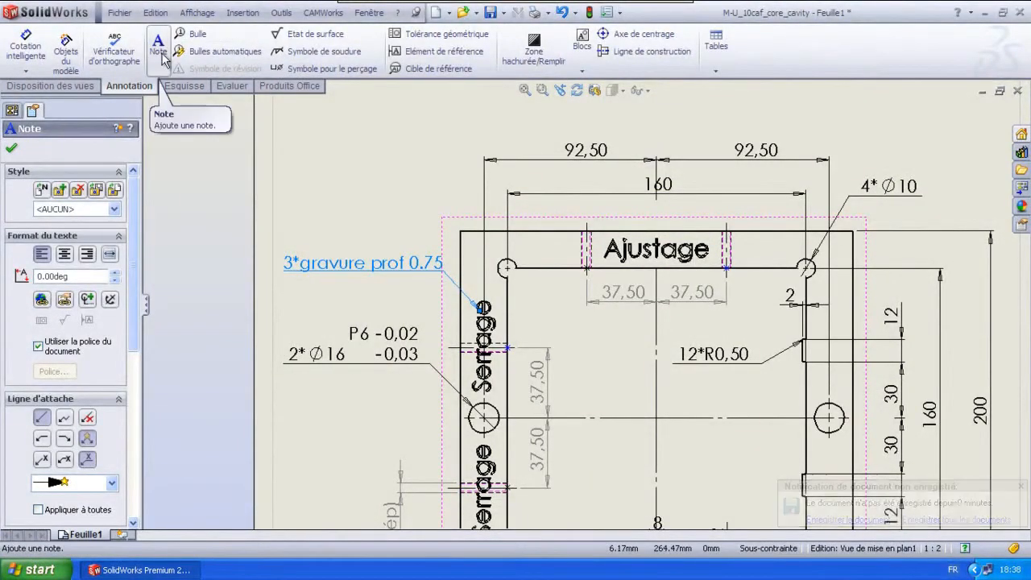
# - Add the note "ép 8" above the plate with a leader attached to its upper-left corner
pyautogui.click(460, 231)
pyautogui.click(356, 142)
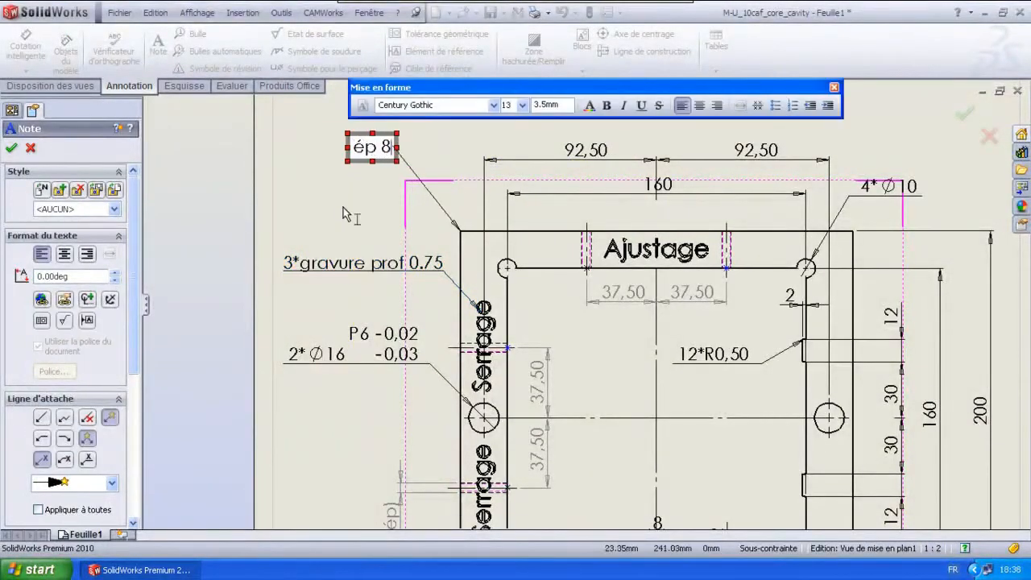
pyautogui.write('ép 8')
pyautogui.click(467, 194)
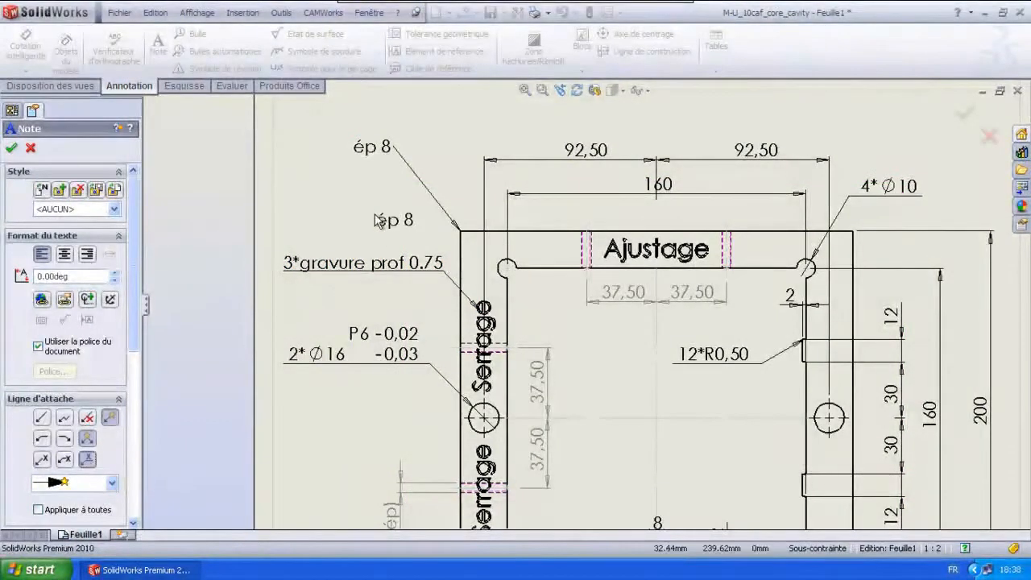
pyautogui.press('Escape')
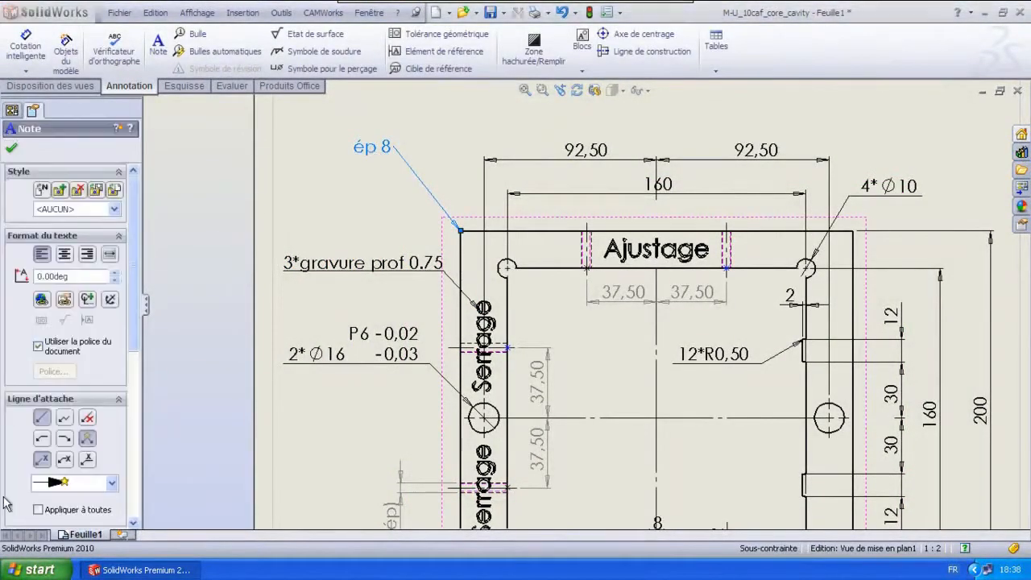
pyautogui.click(12, 148)
# - Attach datum feature A to the 8 mm wide pad on the cavity's lower edge, with its label placed below
pyautogui.scroll(3, 669, 367)
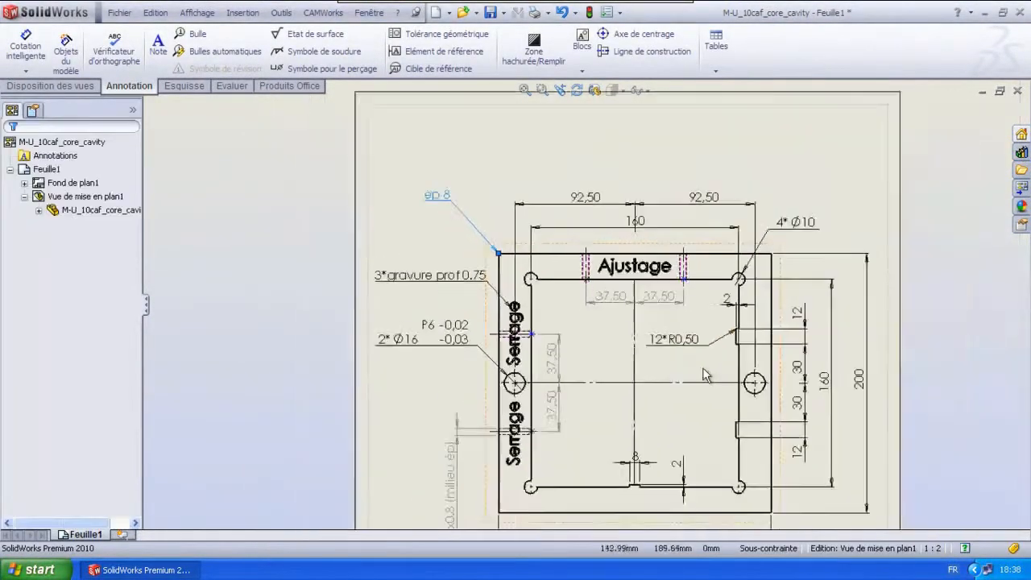
pyautogui.scroll(-1, 675, 367)
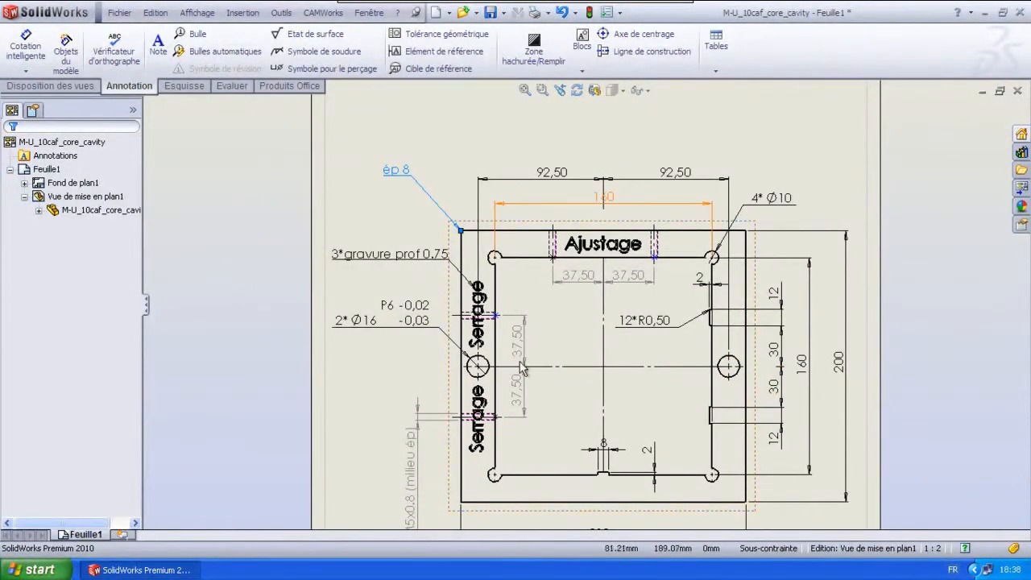
pyautogui.scroll(-1, 510, 369)
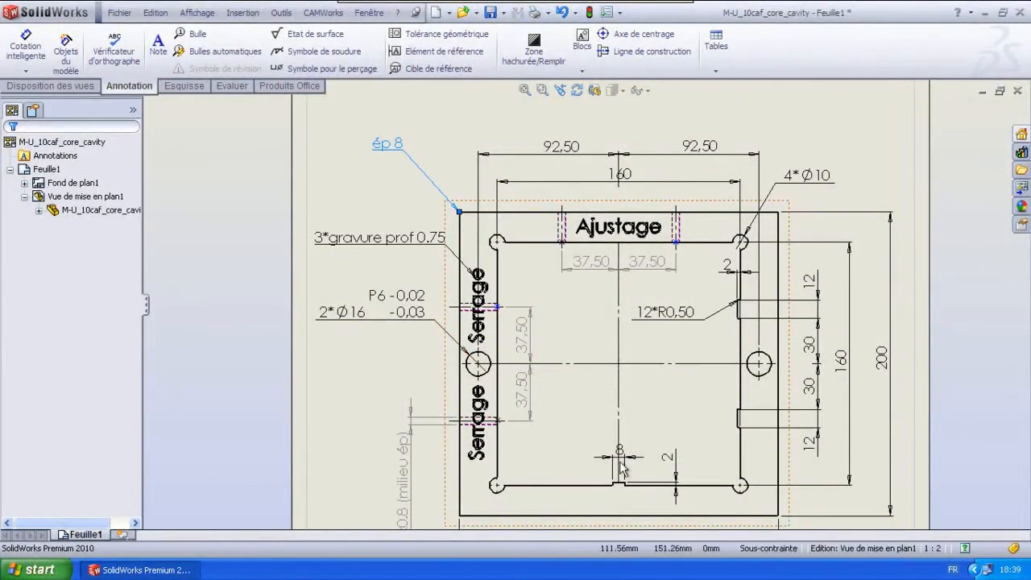
pyautogui.click(425, 61)
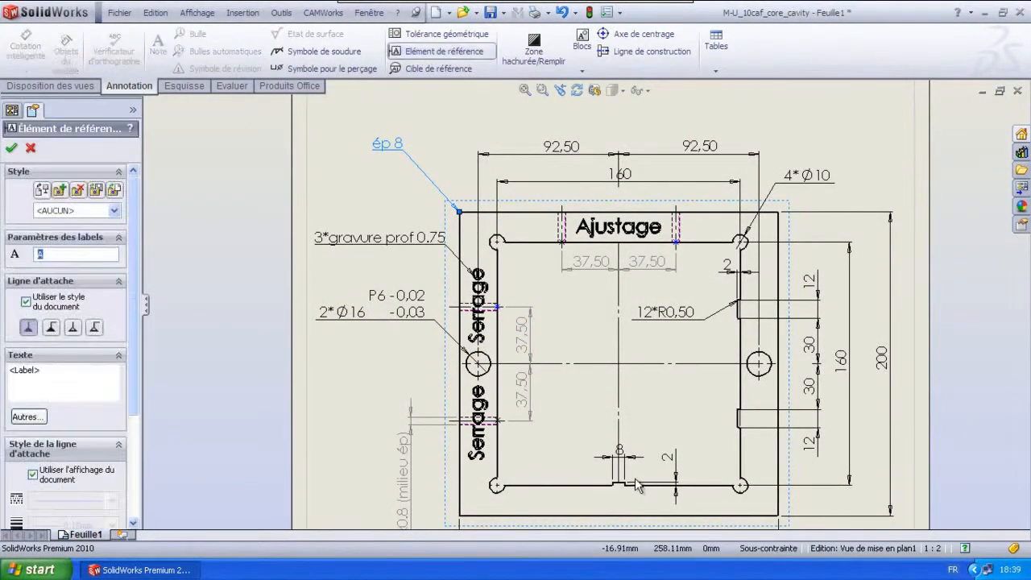
pyautogui.scroll(-5, 653, 504)
pyautogui.scroll(-4, 587, 425)
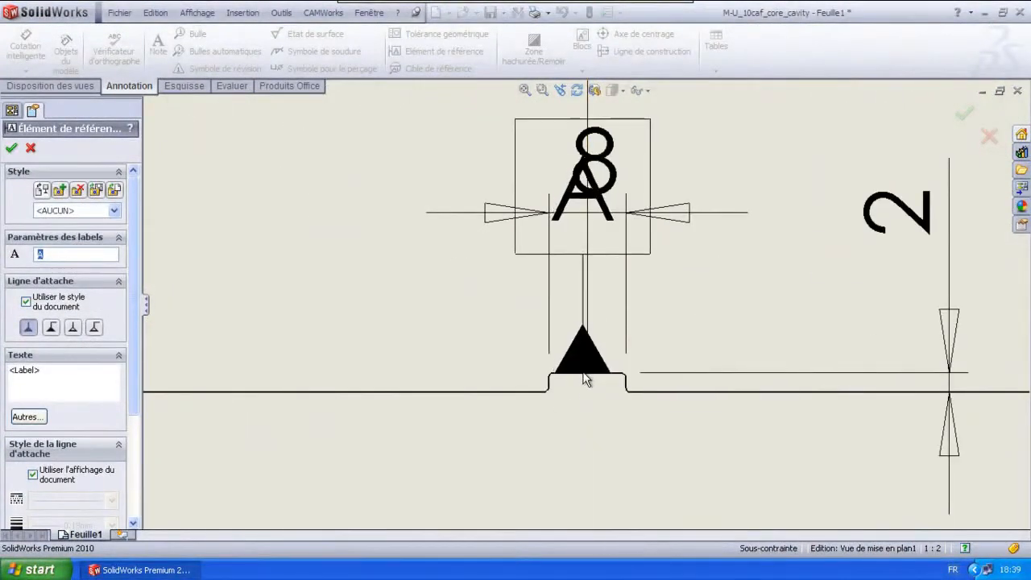
pyautogui.scroll(2, 588, 395)
pyautogui.click(590, 412)
# - Add a 0.2 perpendicularity tolerance relative to datum A on the lower pad edge at the cavity's right side
pyautogui.scroll(1, 826, 253)
pyautogui.scroll(8, 821, 242)
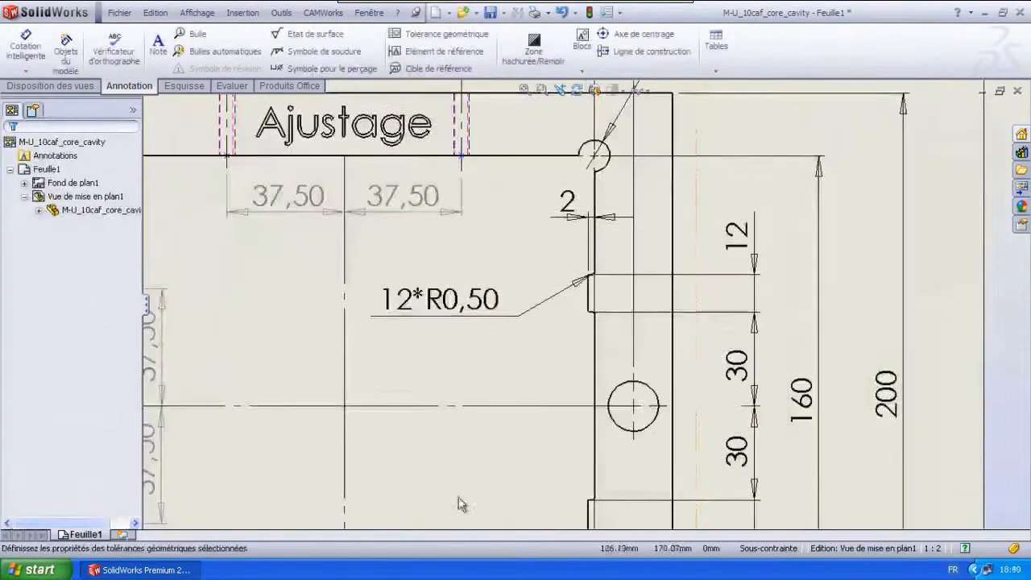
pyautogui.scroll(2, 596, 242)
pyautogui.scroll(-1, 592, 467)
pyautogui.click(591, 450)
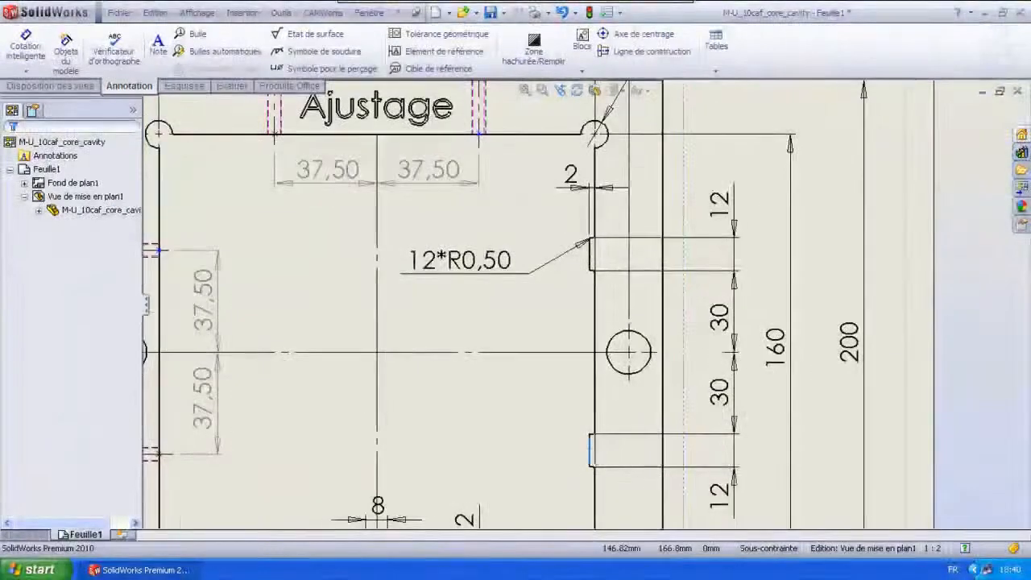
pyautogui.click(429, 43)
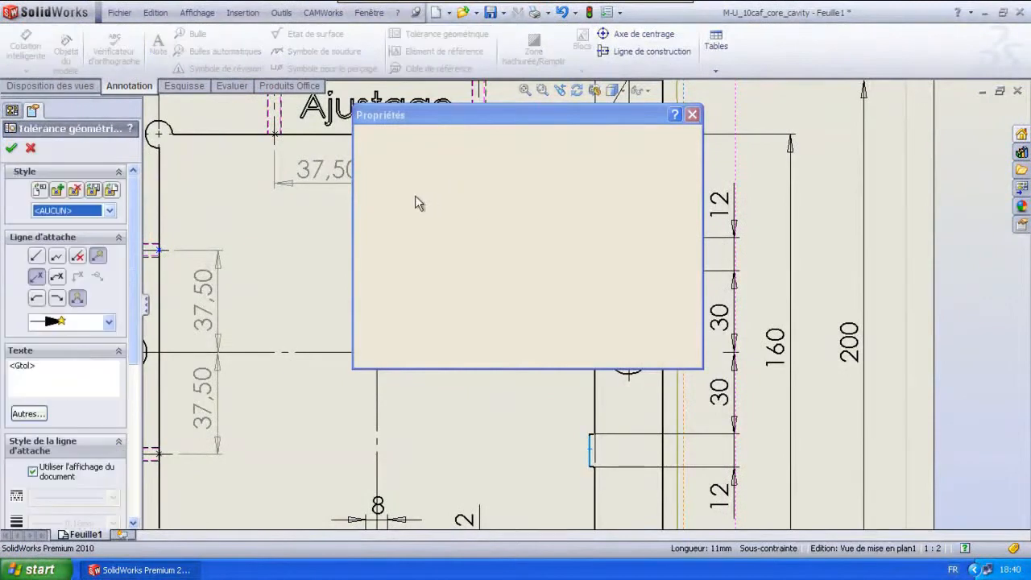
pyautogui.click(400, 215)
pyautogui.click(454, 244)
pyautogui.click(426, 216)
pyautogui.write('0.2')
pyautogui.click(558, 216)
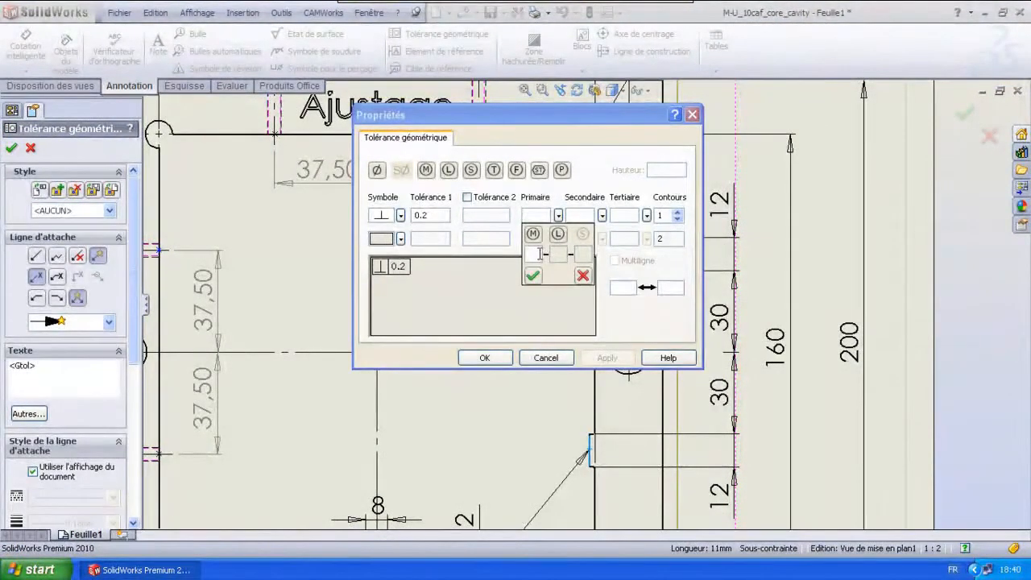
pyautogui.click(484, 357)
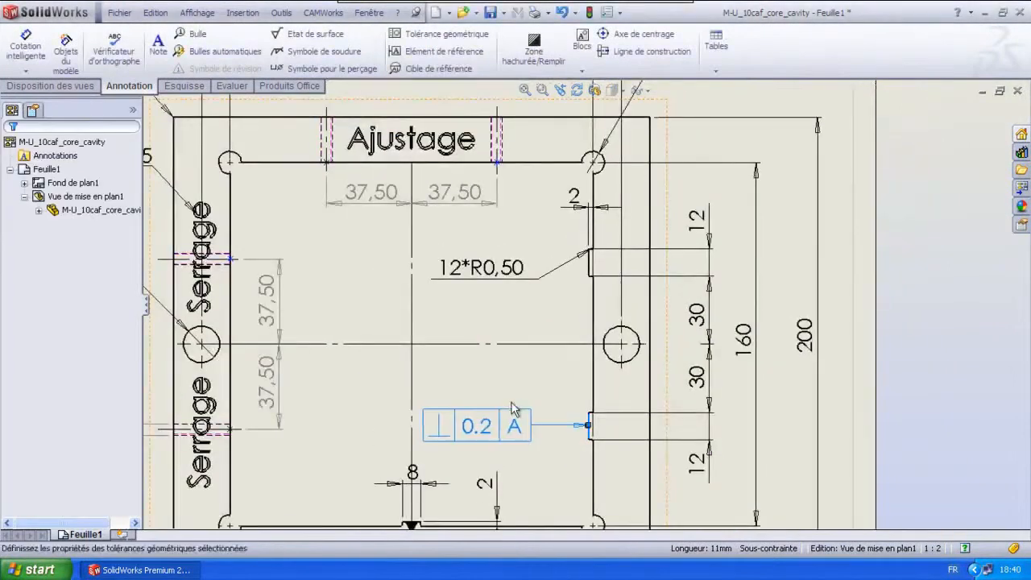
# - Move the perpendicularity tolerance frame slightly up inside the cavity so that its leader slants down to the pad
pyautogui.moveTo(485, 424); pyautogui.dragTo(510, 377)
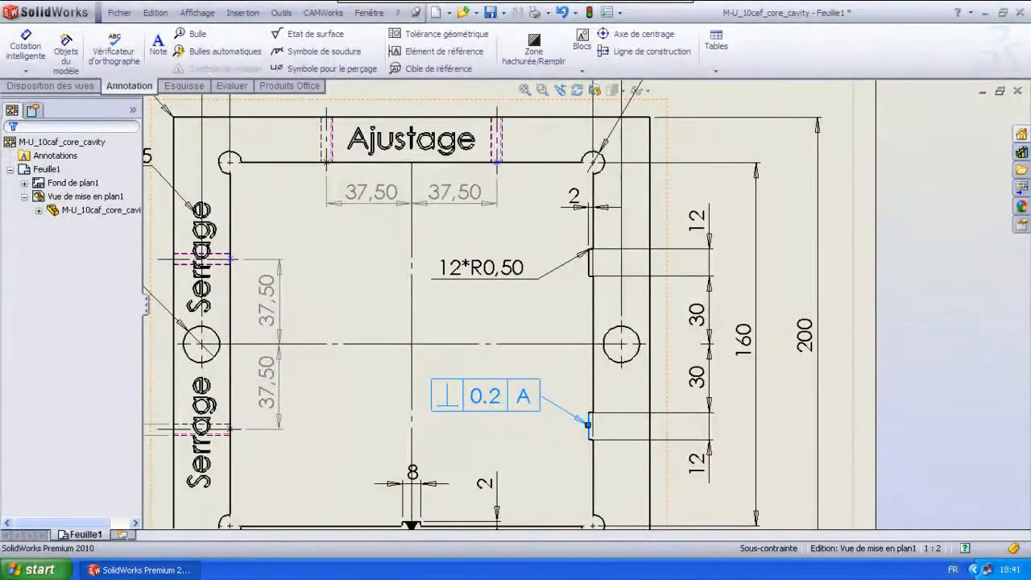
pyautogui.click(554, 320)
pyautogui.scroll(2, 560, 413)
pyautogui.scroll(2, 266, 318)
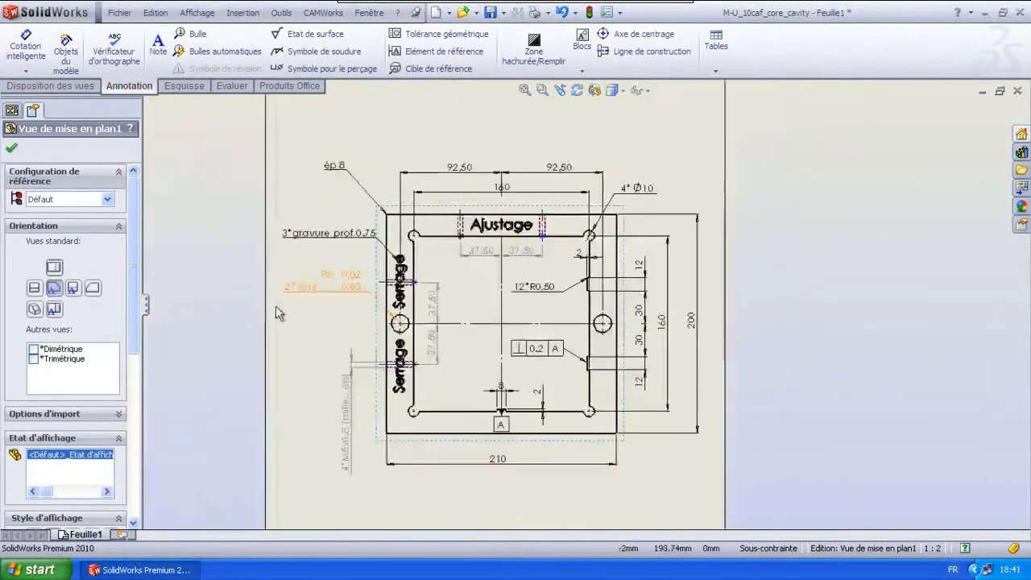
# - Attach datum feature B to the plate's horizontal centreline inside the cavity, with its label placed below the line
pyautogui.scroll(-2, 371, 325)
pyautogui.click(444, 51)
pyautogui.click(507, 322)
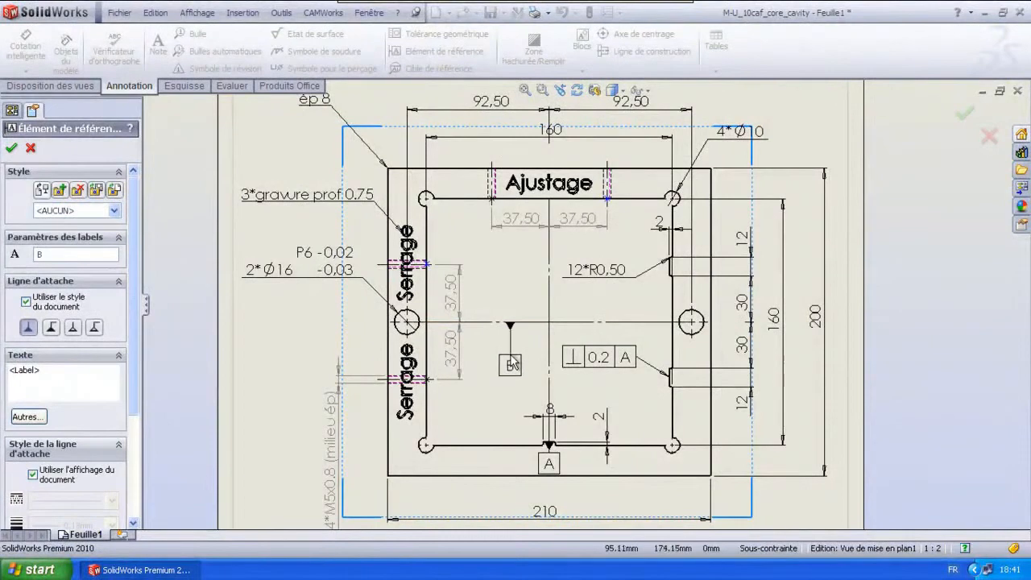
pyautogui.press('Escape')
# - Add a 0.02 symmetry tolerance relative to datum B under the 2*Ø16 P6 hole dimension
pyautogui.click(285, 275)
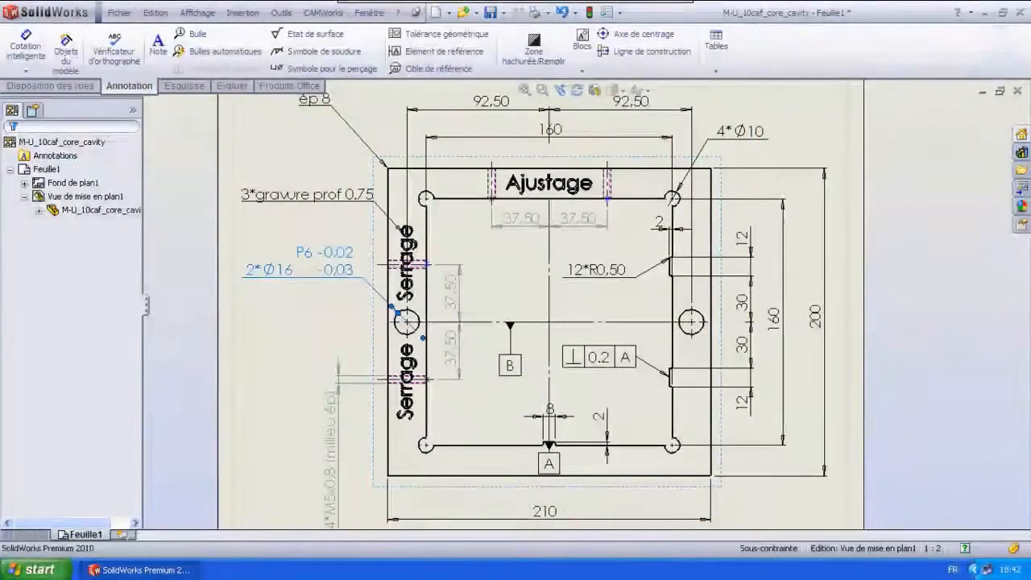
pyautogui.click(421, 34)
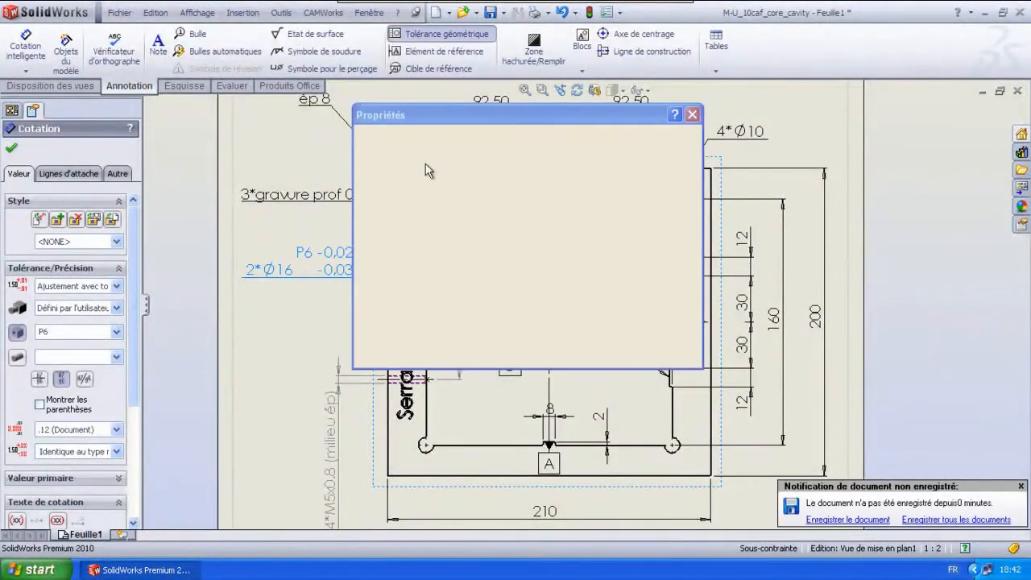
pyautogui.click(400, 216)
pyautogui.click(412, 265)
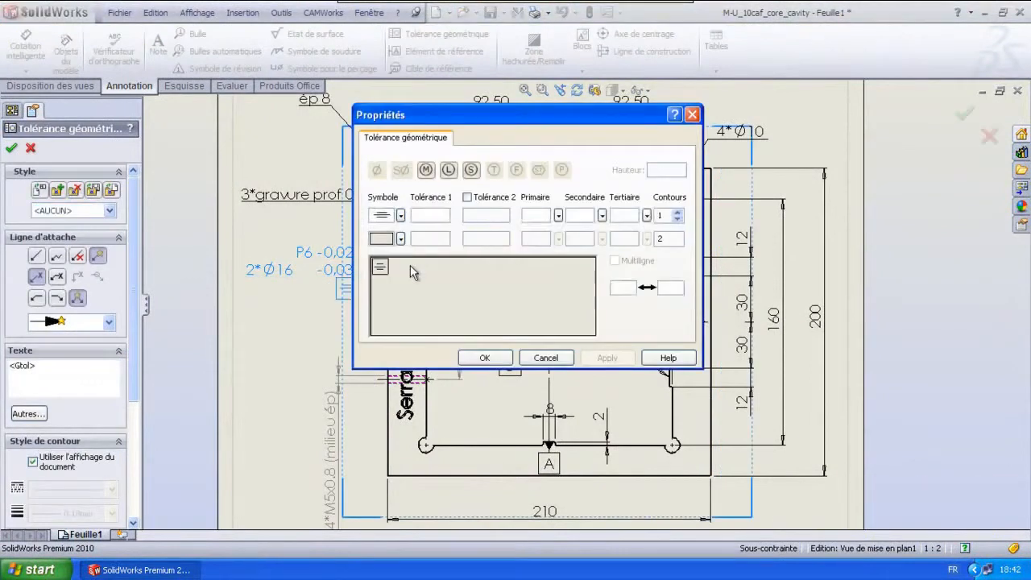
pyautogui.click(441, 216)
pyautogui.write('0.02')
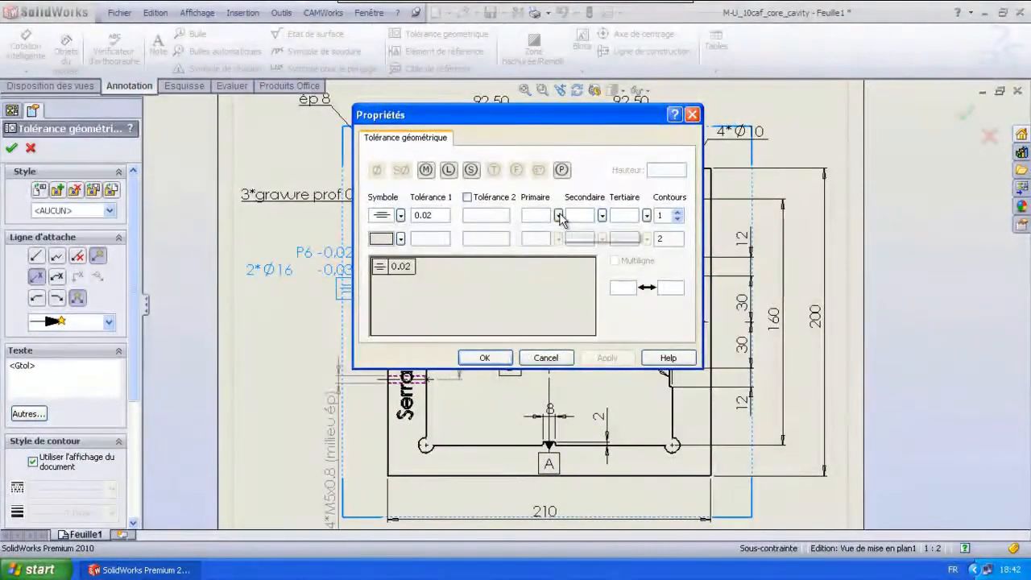
pyautogui.click(558, 216)
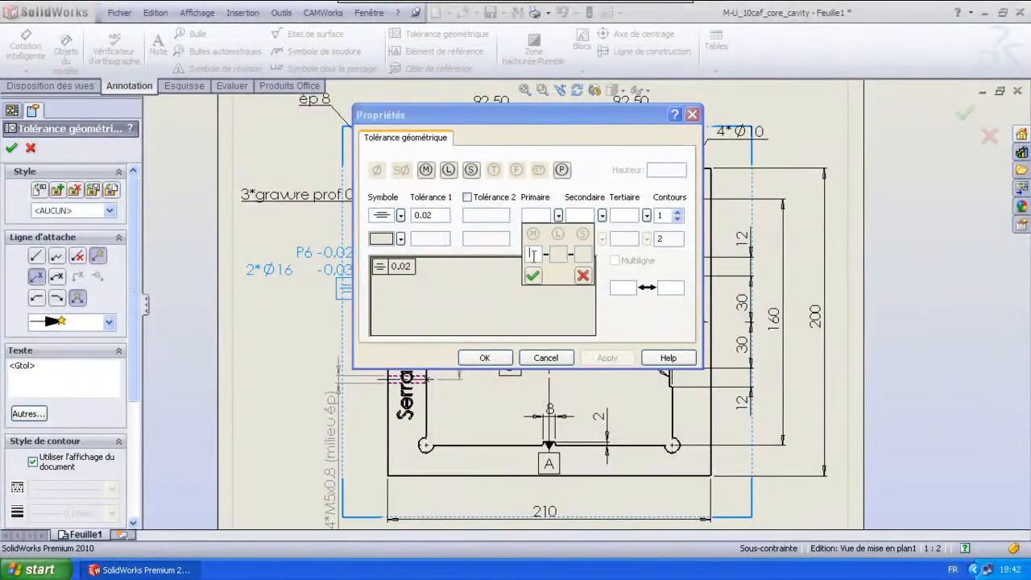
pyautogui.click(532, 276)
pyautogui.click(484, 357)
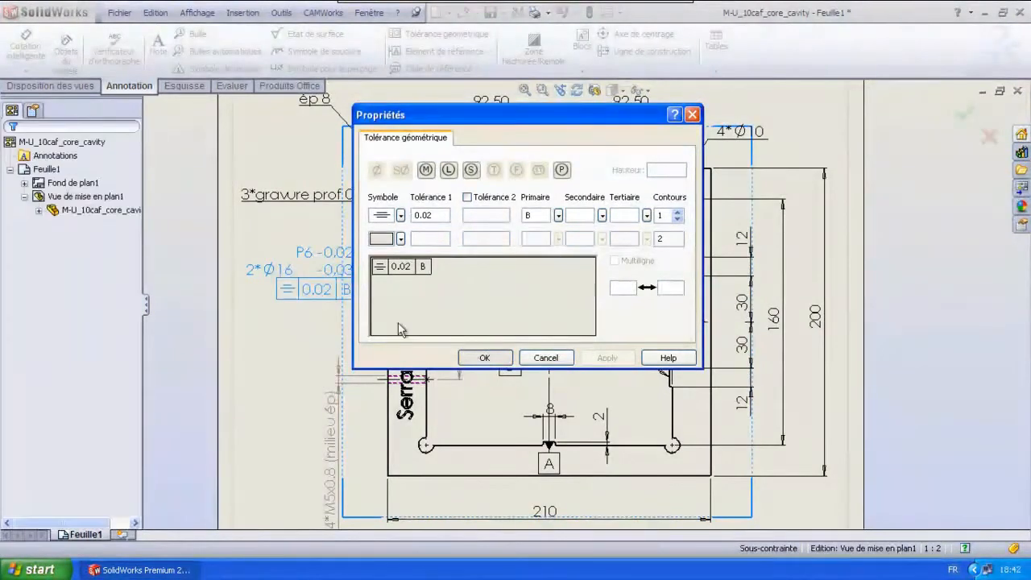
# - Move the 92.50 and 160 dimensions, the 4*Ø10 callout and the "ép 8" note farther up from the plate's upper edge
pyautogui.scroll(3, 586, 306)
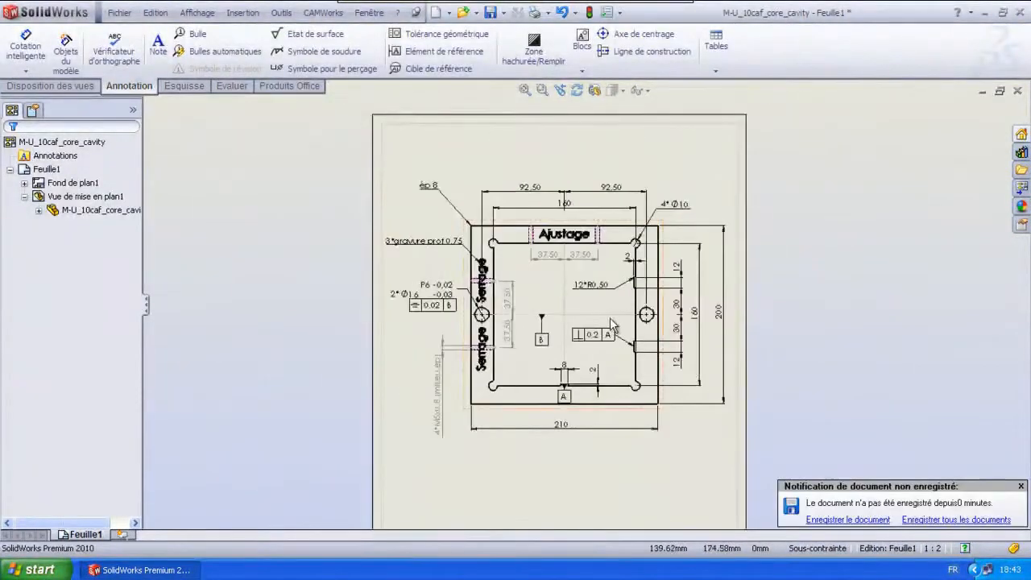
pyautogui.scroll(2, 600, 417)
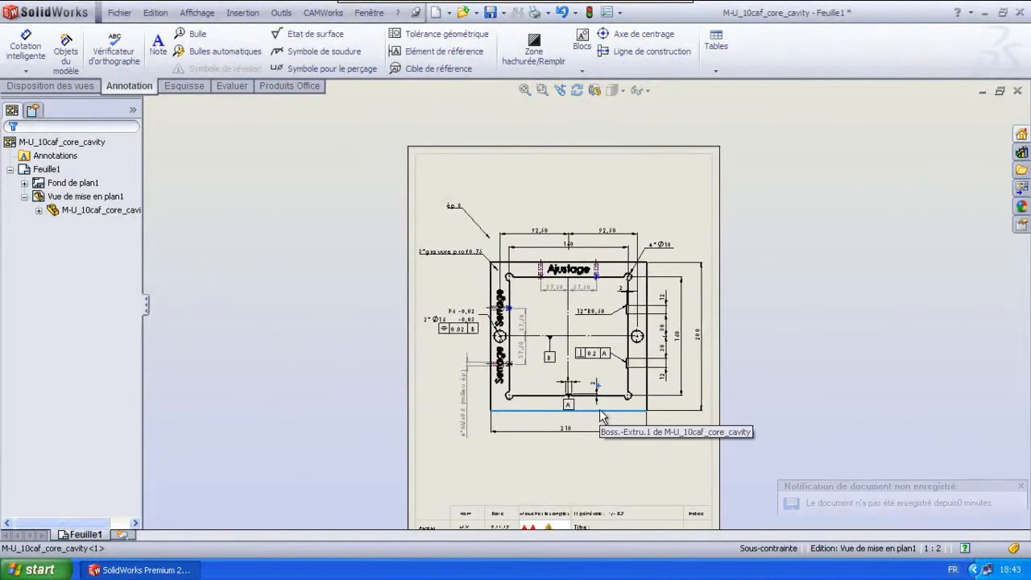
pyautogui.scroll(2, 614, 384)
pyautogui.scroll(-4, 622, 349)
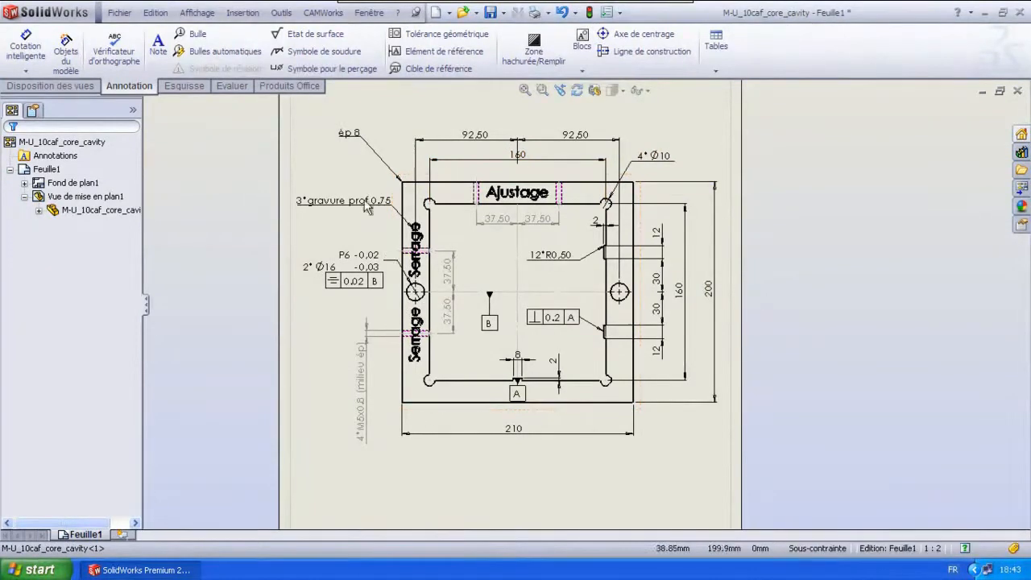
pyautogui.scroll(2, 574, 134)
pyautogui.moveTo(581, 186); pyautogui.dragTo(581, 151)
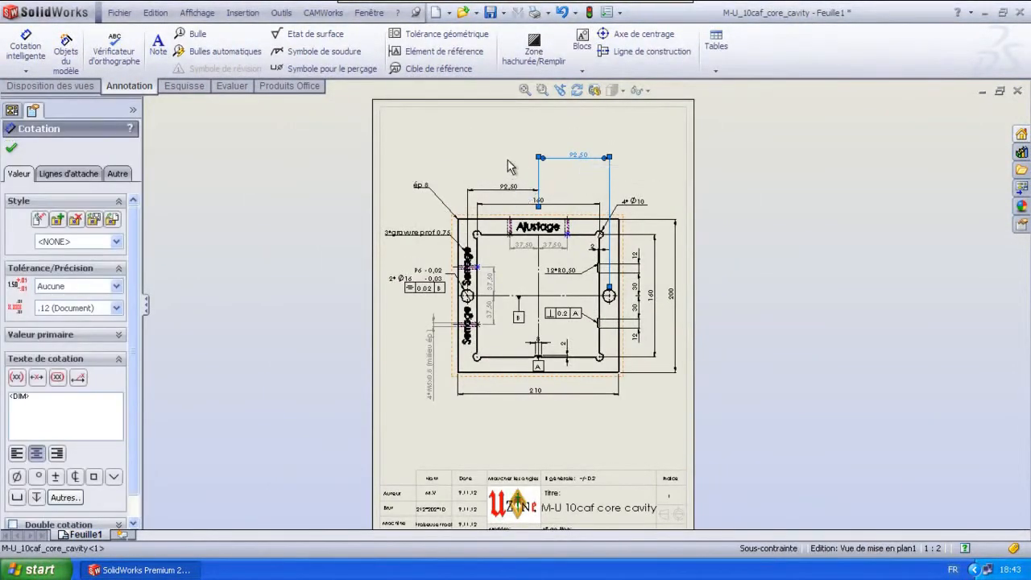
pyautogui.scroll(-4, 516, 173)
pyautogui.moveTo(564, 311); pyautogui.dragTo(565, 287)
pyautogui.moveTo(762, 329); pyautogui.dragTo(827, 257)
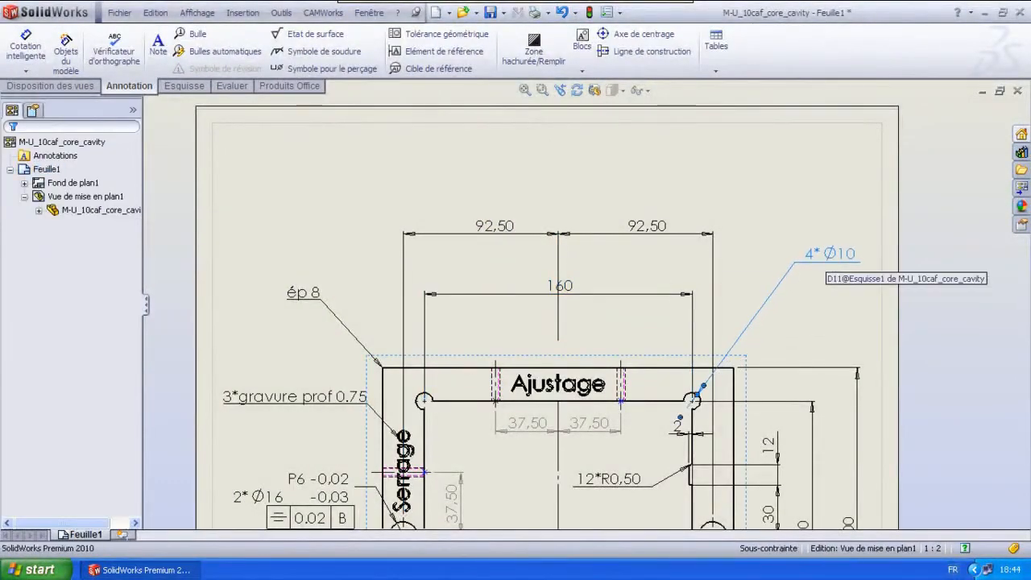
pyautogui.moveTo(302, 290); pyautogui.dragTo(283, 236)
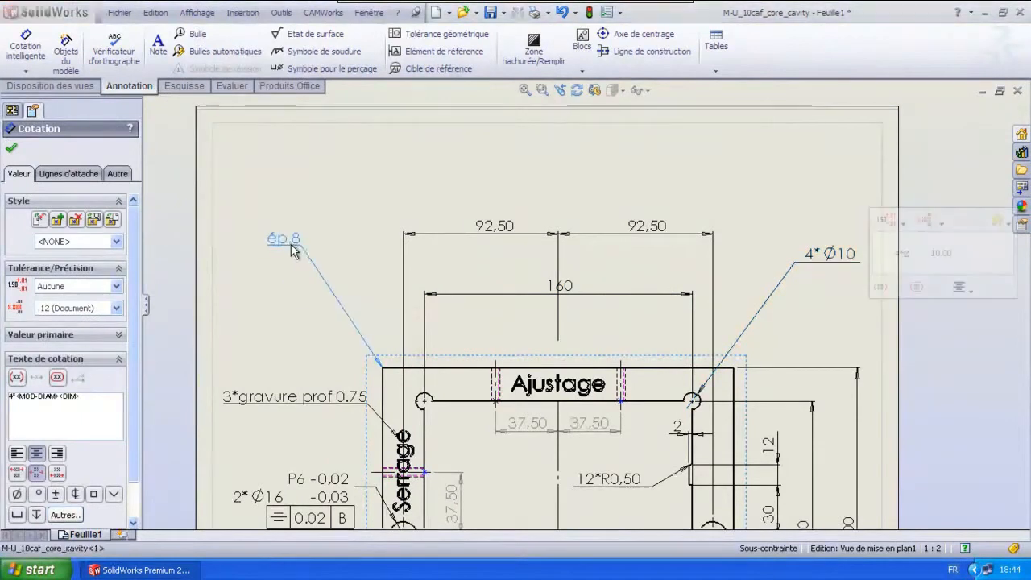
# - Shift the datum B symbol along the centreline towards the cavity's middle and lower the 12*R0.50 callout slightly
pyautogui.scroll(5, 612, 453)
pyautogui.scroll(-1, 618, 462)
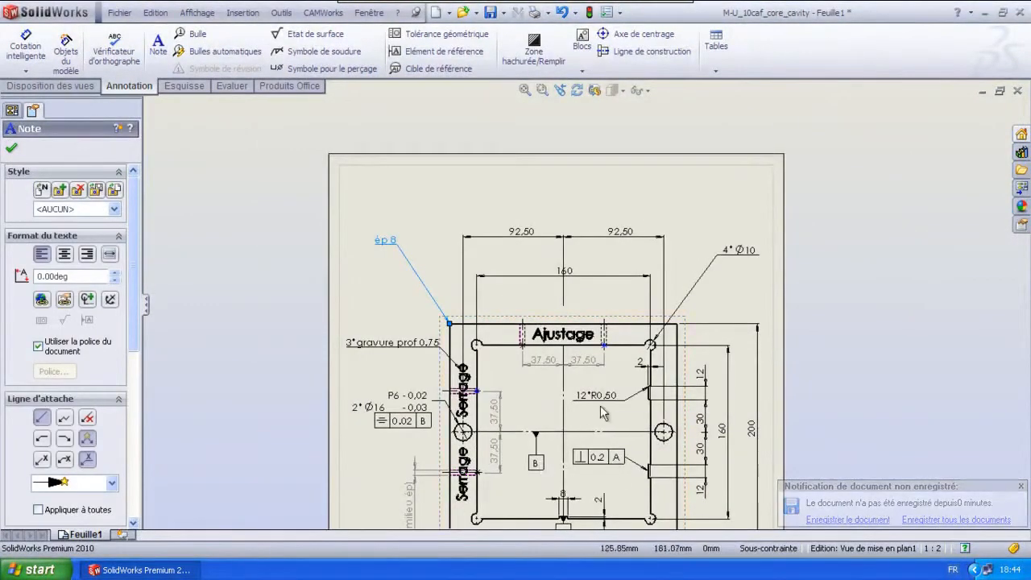
pyautogui.click(544, 465)
pyautogui.moveTo(546, 470); pyautogui.dragTo(551, 463)
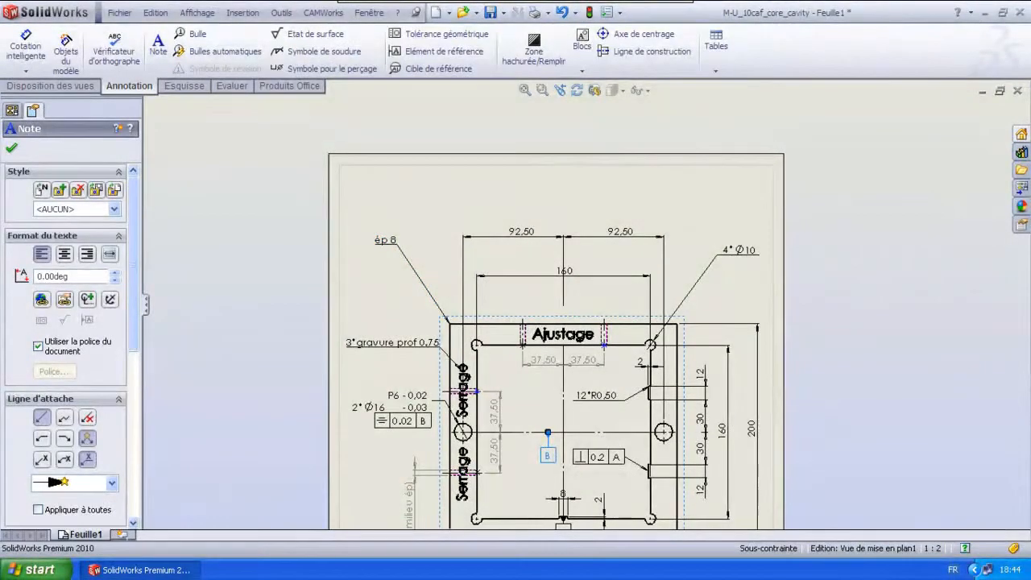
pyautogui.click(604, 412)
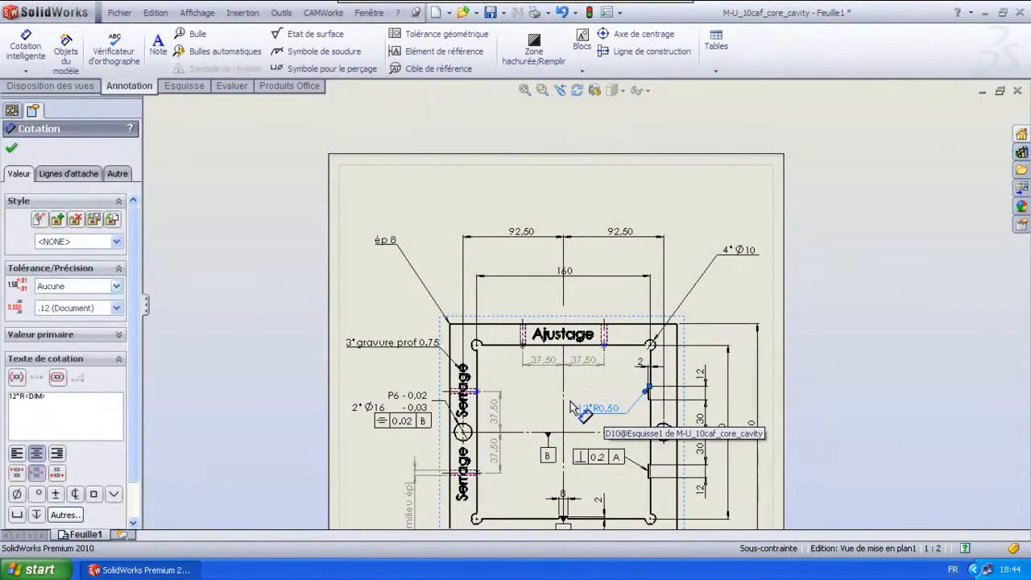
# - Lower both horizontal 37.50 dimensions below the "Ajustage" engraving, farther from the cavity's upper edge
pyautogui.scroll(-4, 575, 375)
pyautogui.click(572, 373)
pyautogui.scroll(-1, 571, 373)
pyautogui.moveTo(590, 351); pyautogui.dragTo(589, 373)
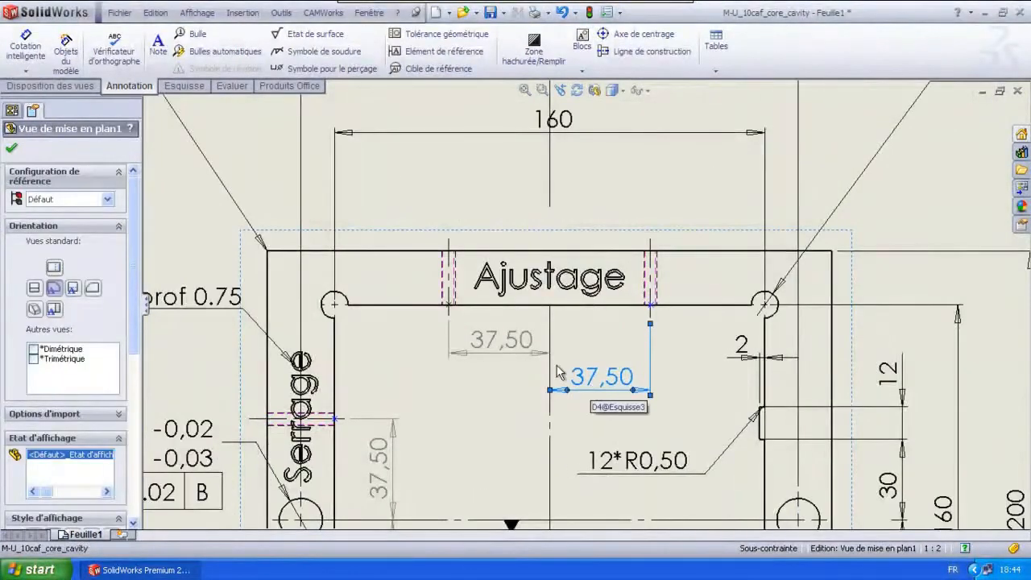
pyautogui.click(512, 354)
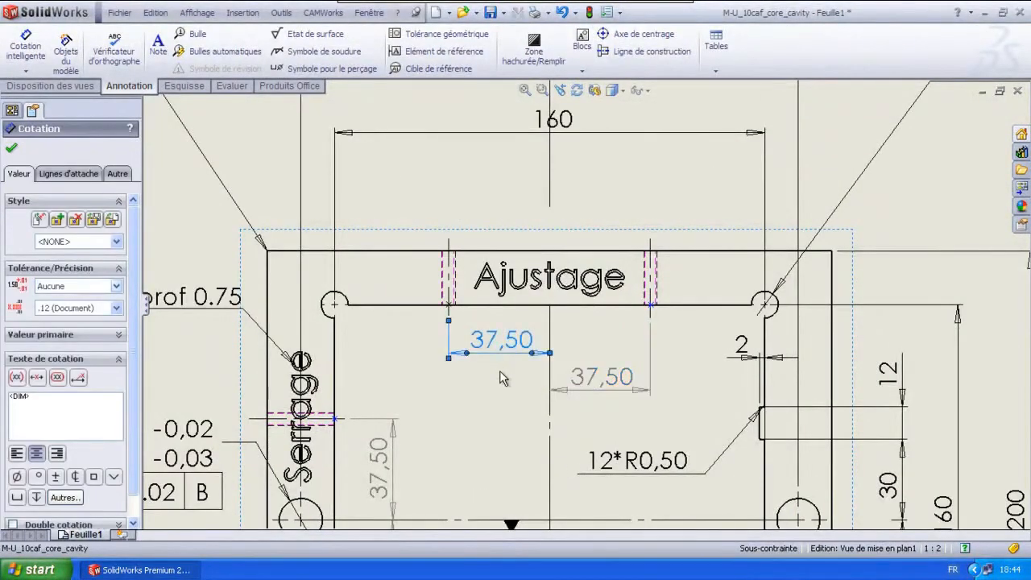
# - Move both vertical 37.50 dimensions farther into the cavity, away from the "Serrage" side
pyautogui.scroll(3, 535, 373)
pyautogui.moveTo(467, 400); pyautogui.dragTo(490, 403)
pyautogui.moveTo(467, 456); pyautogui.dragTo(491, 465)
pyautogui.click(926, 393)
# - Move the 210 overall width dimension farther below the plate
pyautogui.scroll(5, 926, 392)
pyautogui.scroll(-2, 620, 409)
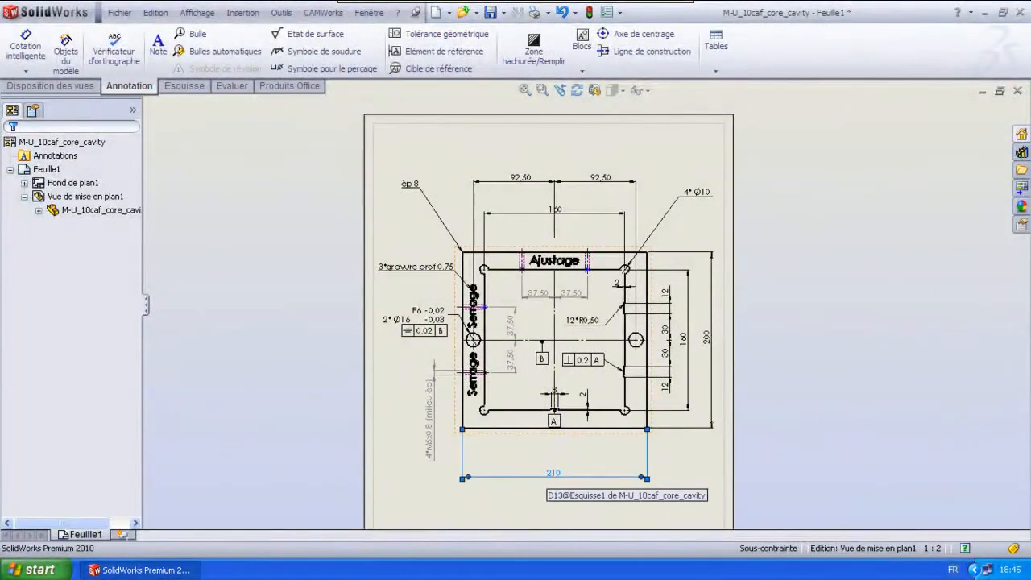
pyautogui.click(552, 475)
pyautogui.click(828, 357)
# - Move the 4*M5x0.8 (milieu ép) thread dimension farther out from the plate's left edge
pyautogui.scroll(-2, 684, 339)
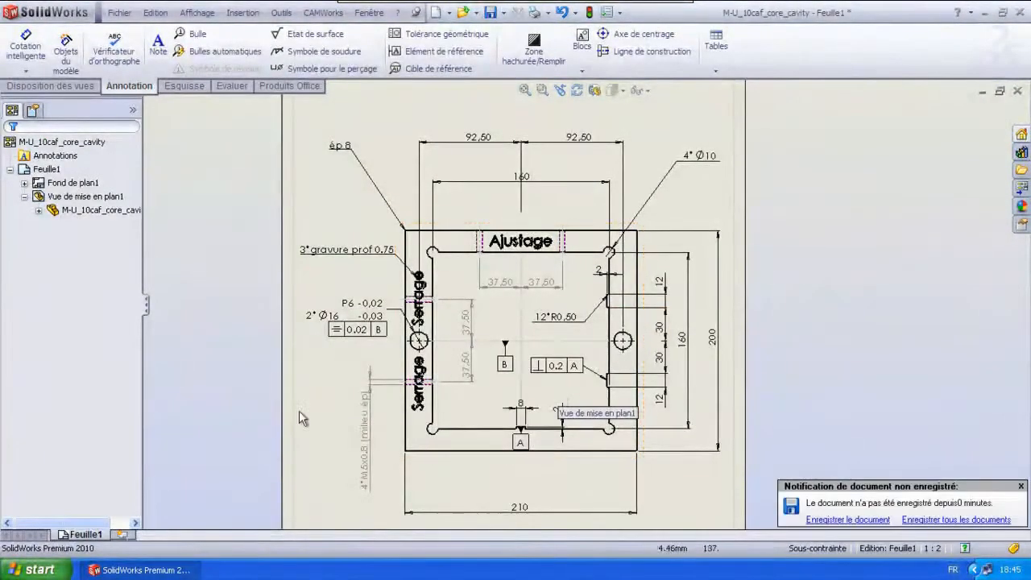
pyautogui.click(351, 433)
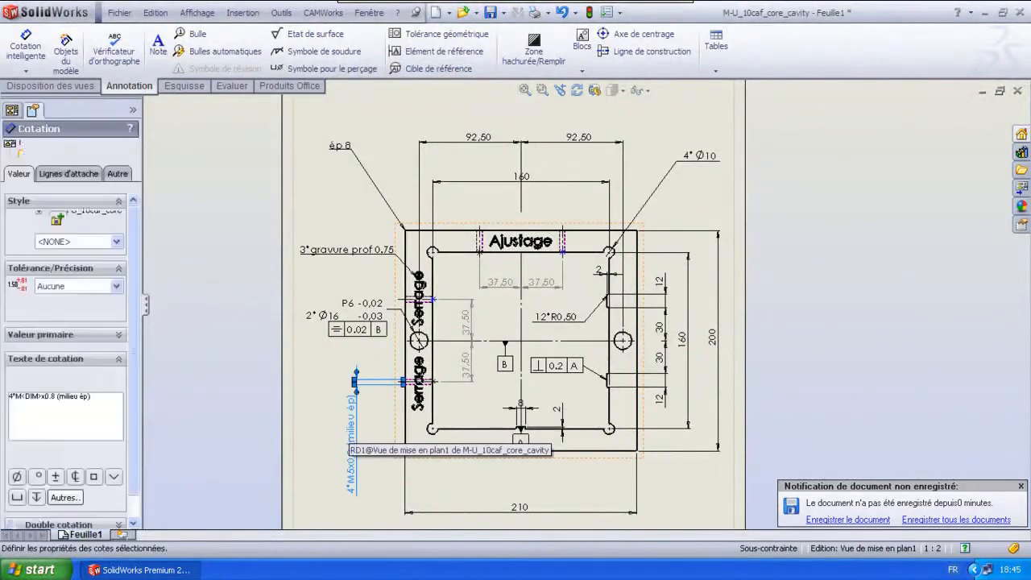
pyautogui.scroll(1, 694, 228)
pyautogui.click(663, 445)
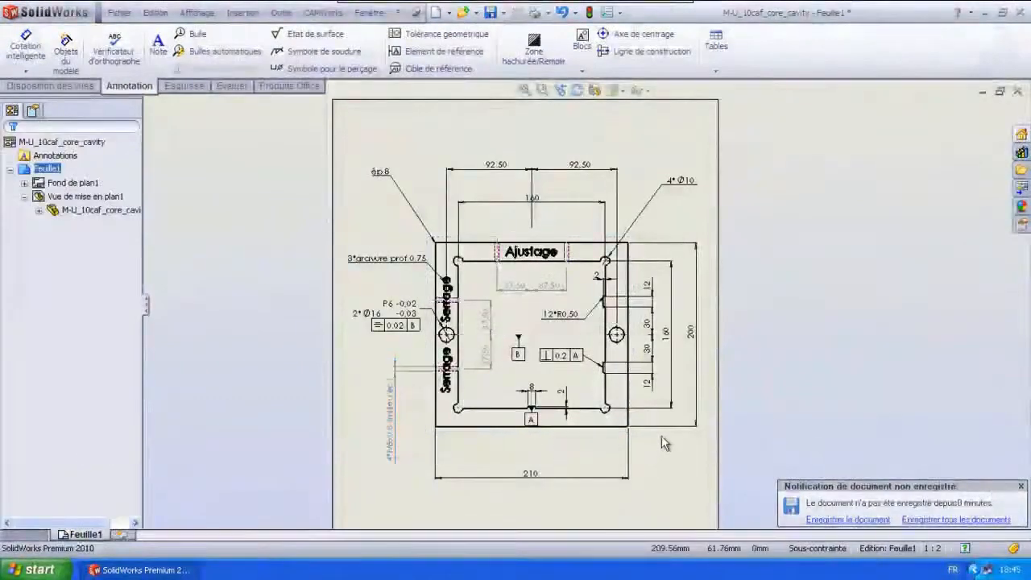
# - Save the drawing as M-U_10caf_core_cavity.SLDDRW in the usinages folder, together with its modified part
pyautogui.scroll(5, 663, 443)
pyautogui.scroll(-3, 573, 429)
pyautogui.moveTo(664, 372); pyautogui.dragTo(661, 381, button='middle')
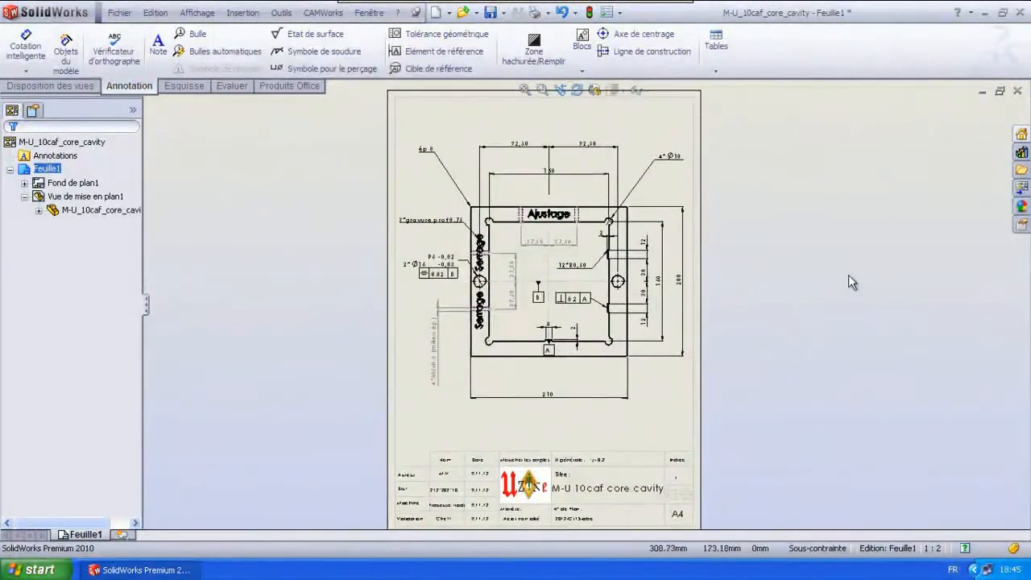
pyautogui.click(60, 141)
pyautogui.click(119, 12)
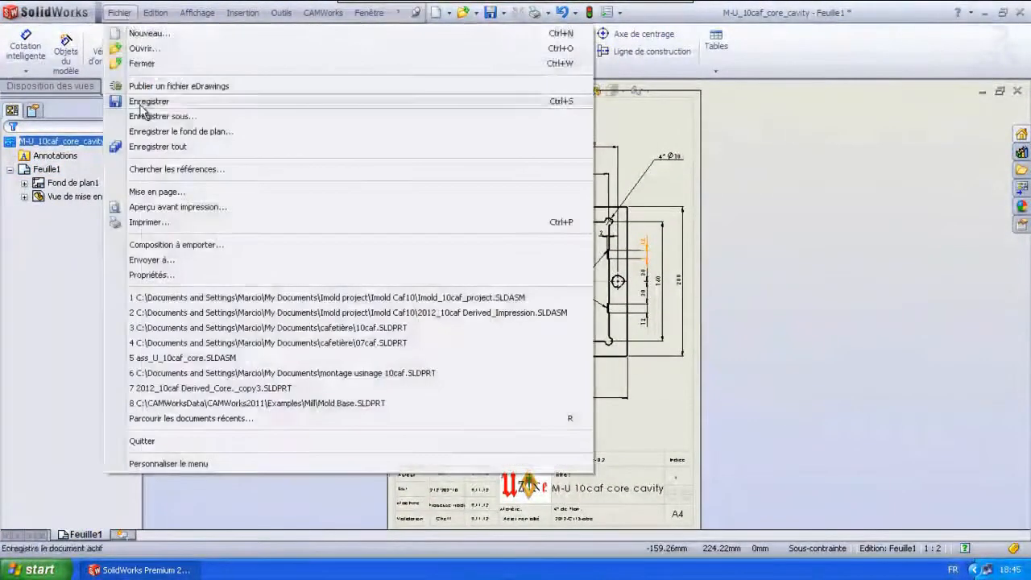
pyautogui.click(145, 102)
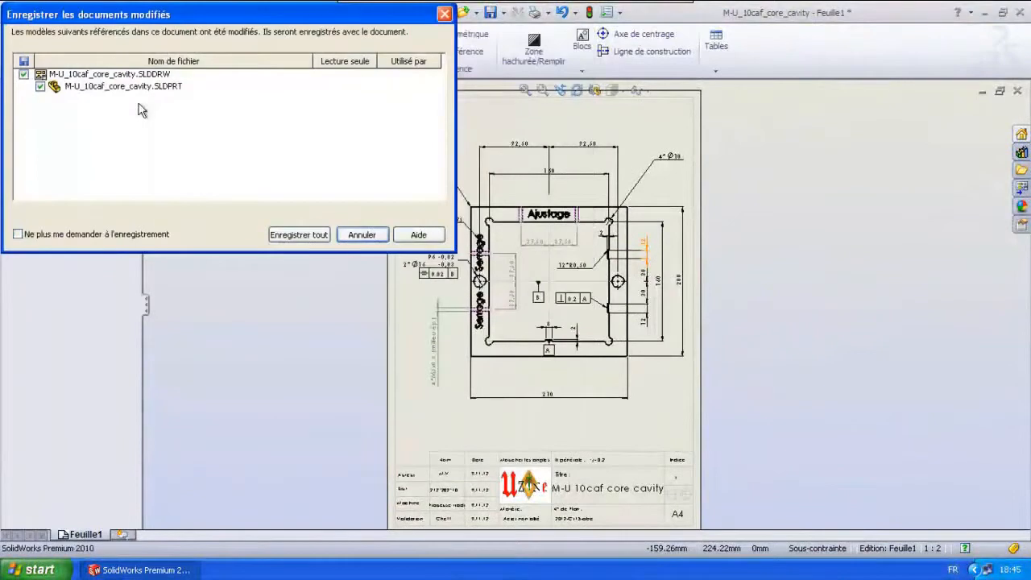
pyautogui.click(300, 235)
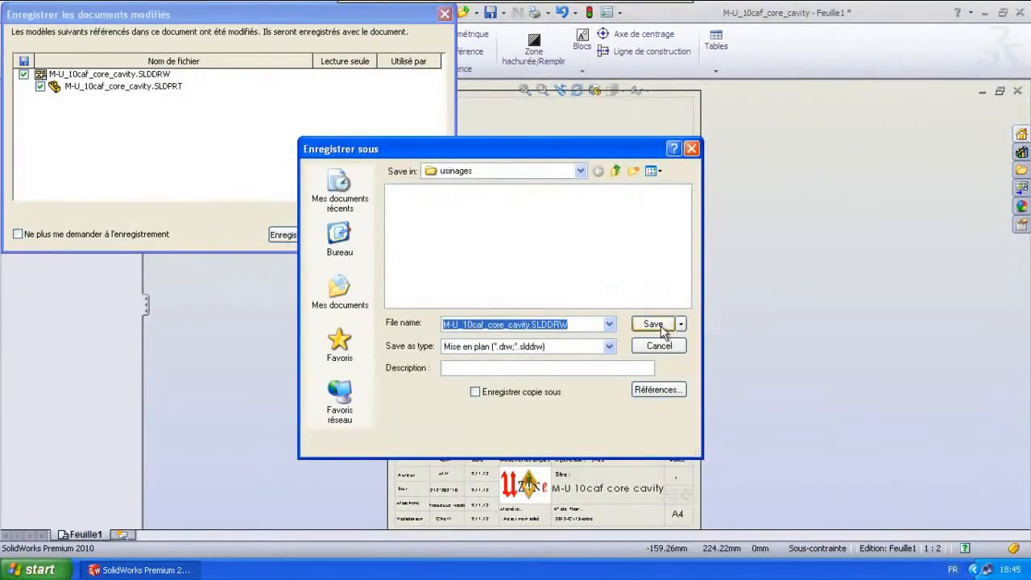
pyautogui.click(653, 324)
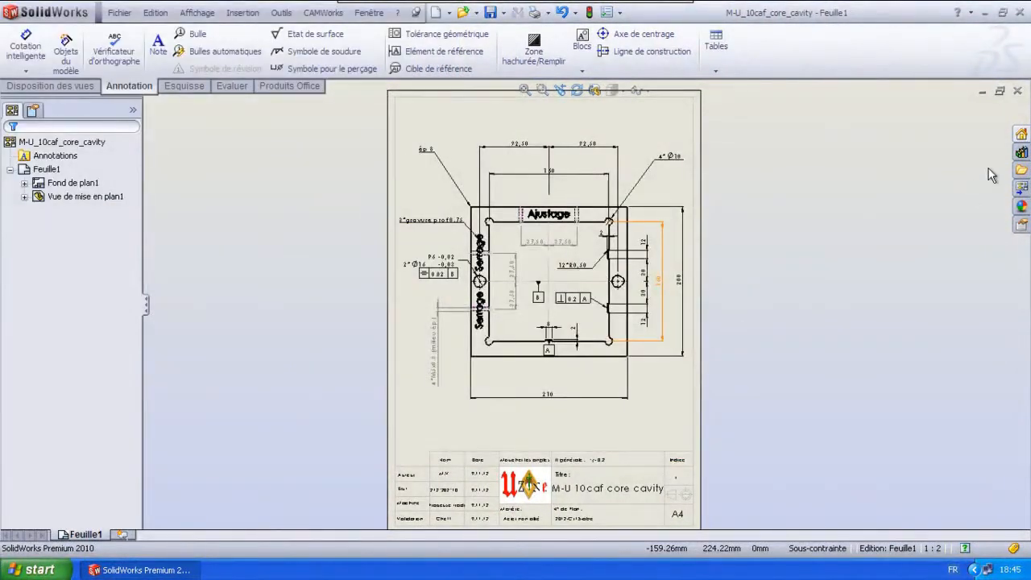
# - Close the saved drawing and exit the program
pyautogui.click(1017, 91)
pyautogui.click(1018, 13)
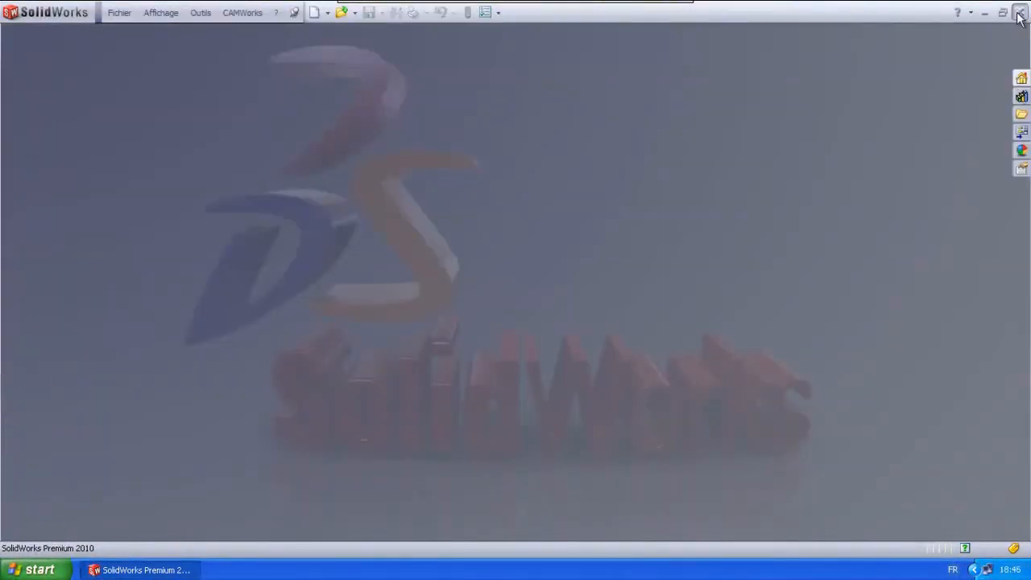